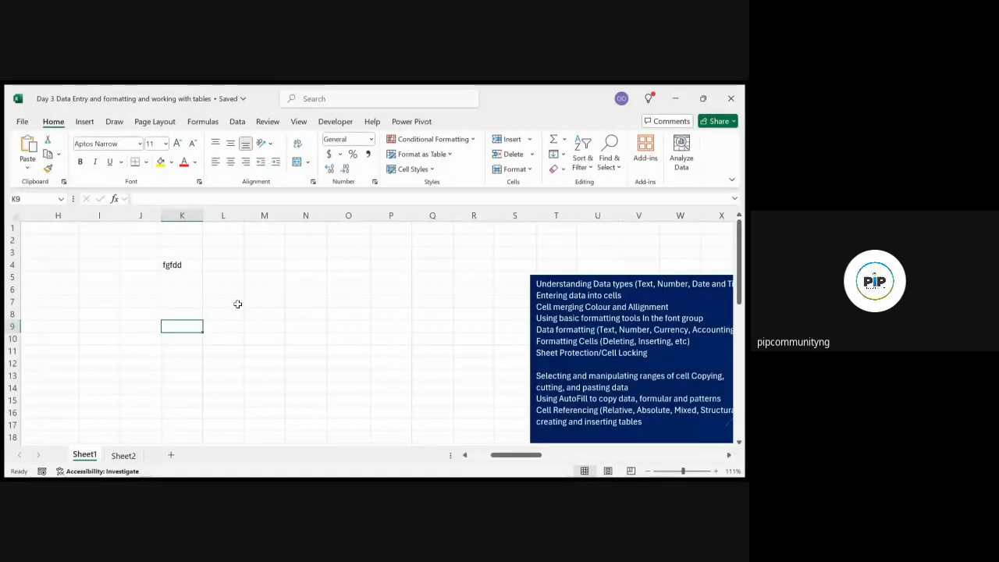
# Delete the practice text 'fgfdd' from cell K4, leaving it blank
pyautogui.click(178, 264)
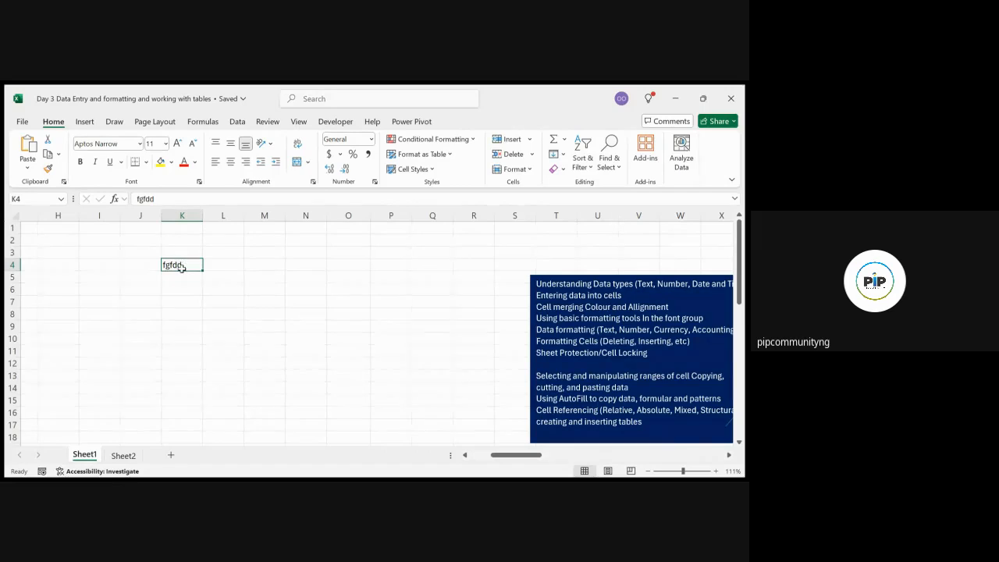
pyautogui.click(179, 303)
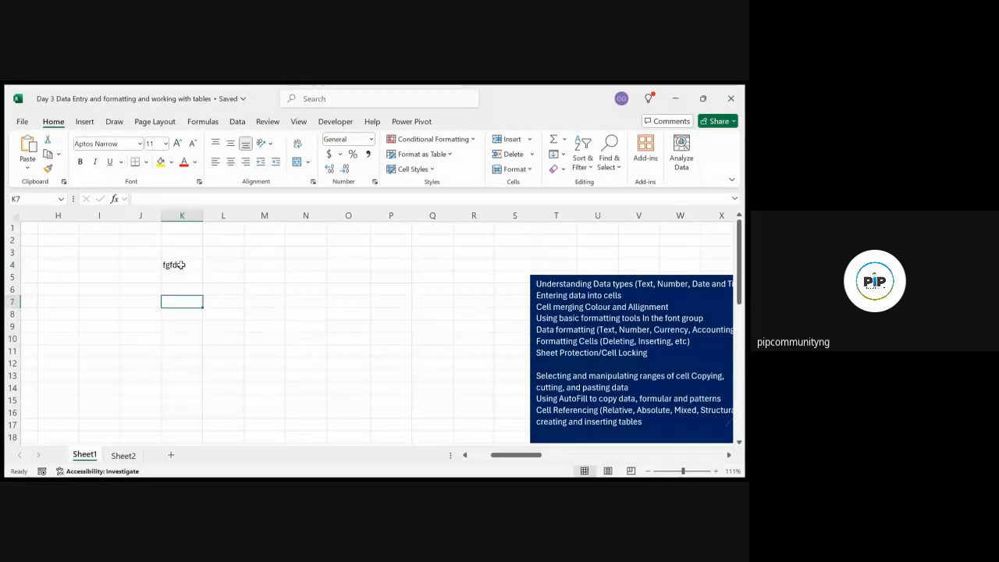
pyautogui.click(182, 265)
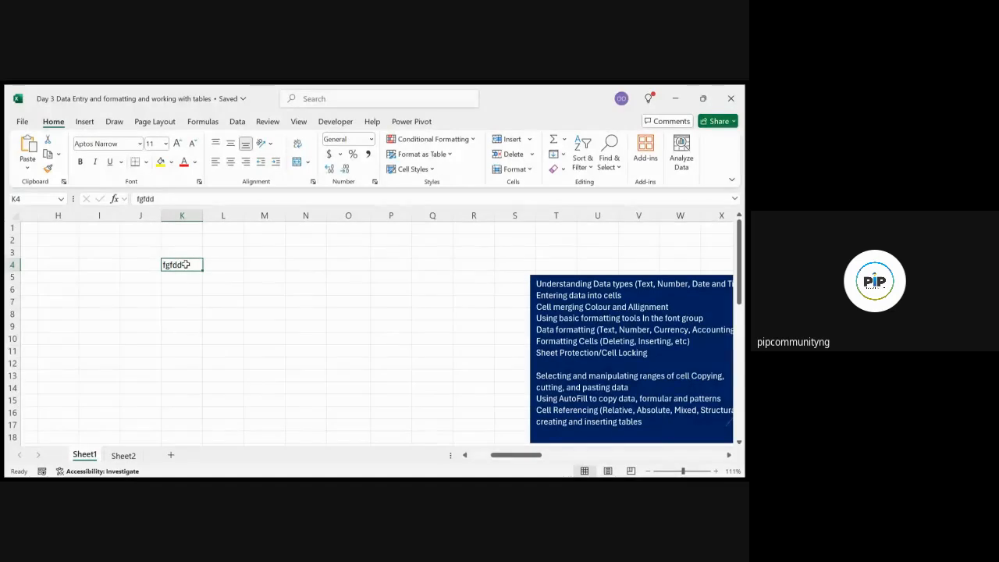
pyautogui.doubleClick(186, 264)
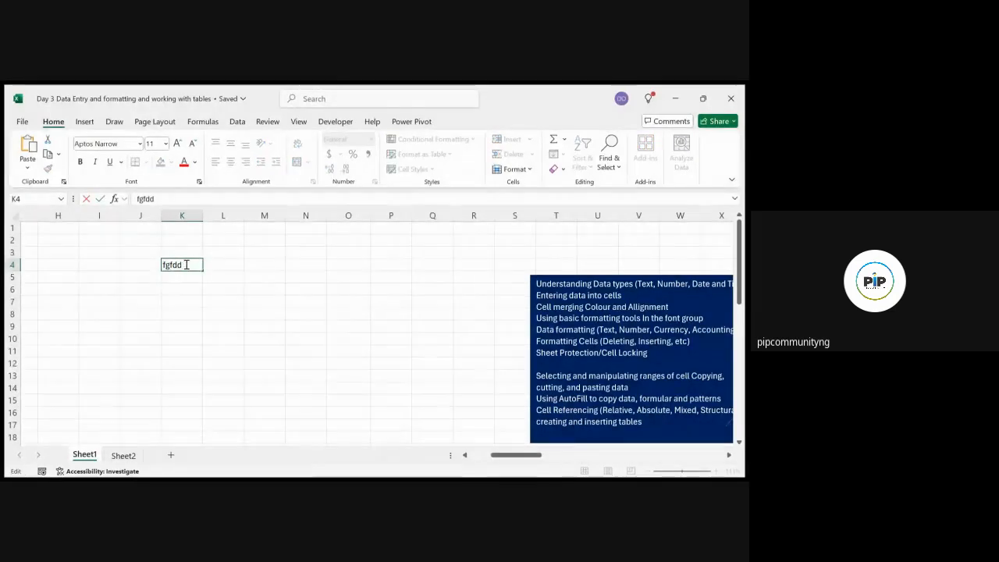
pyautogui.write('gh')
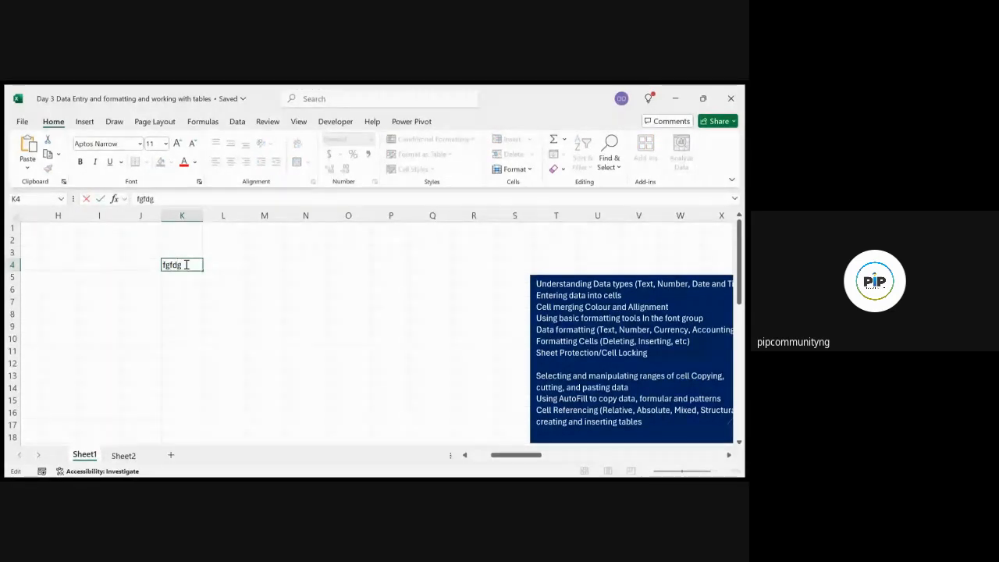
pyautogui.press('BackSpace')
pyautogui.press('BackSpace')
pyautogui.press('BackSpace')
pyautogui.press('BackSpace')
pyautogui.press('BackSpace')
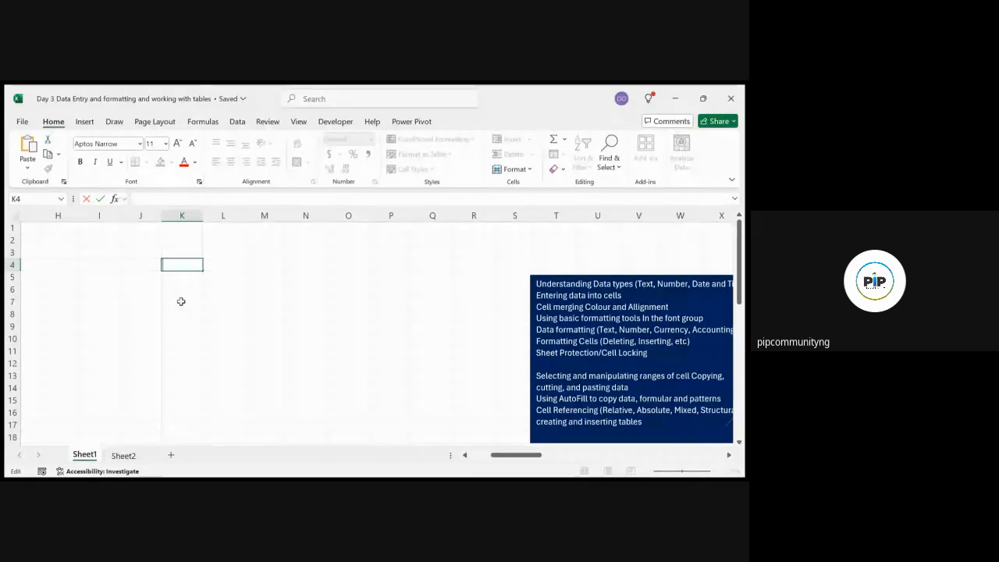
pyautogui.click(181, 302)
pyautogui.click(182, 268)
pyautogui.write('fc x')
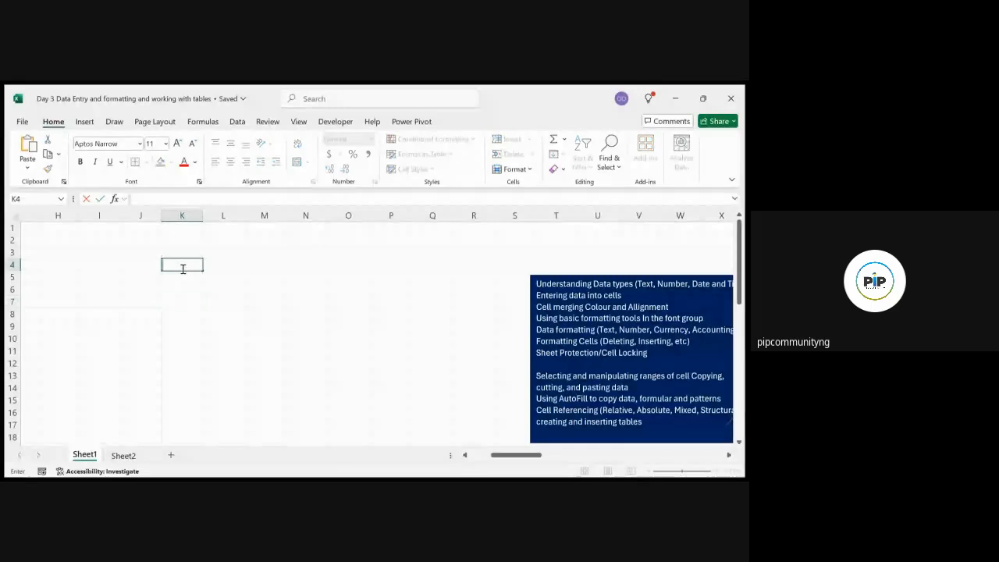
pyautogui.write('cfhxfxf')
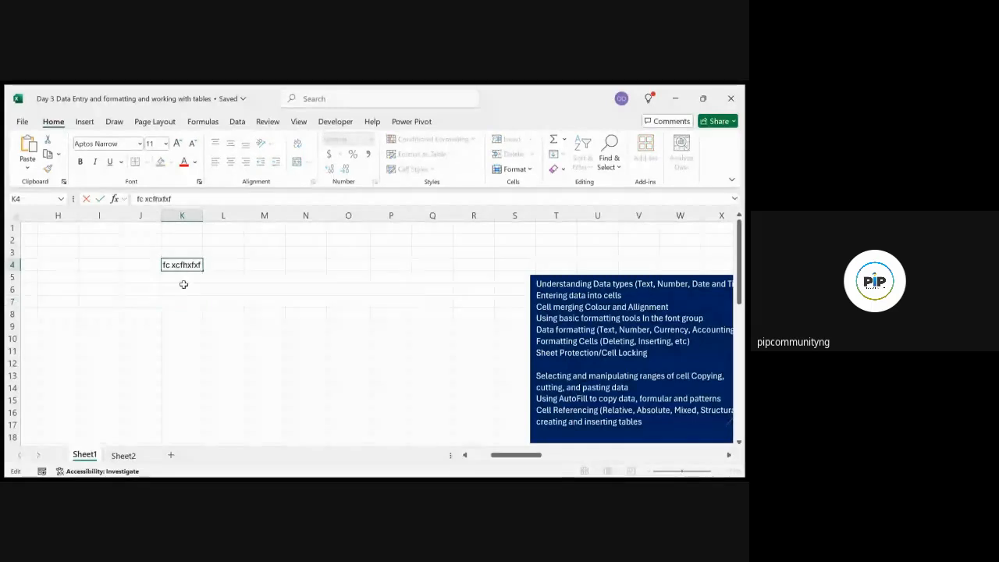
pyautogui.click(183, 313)
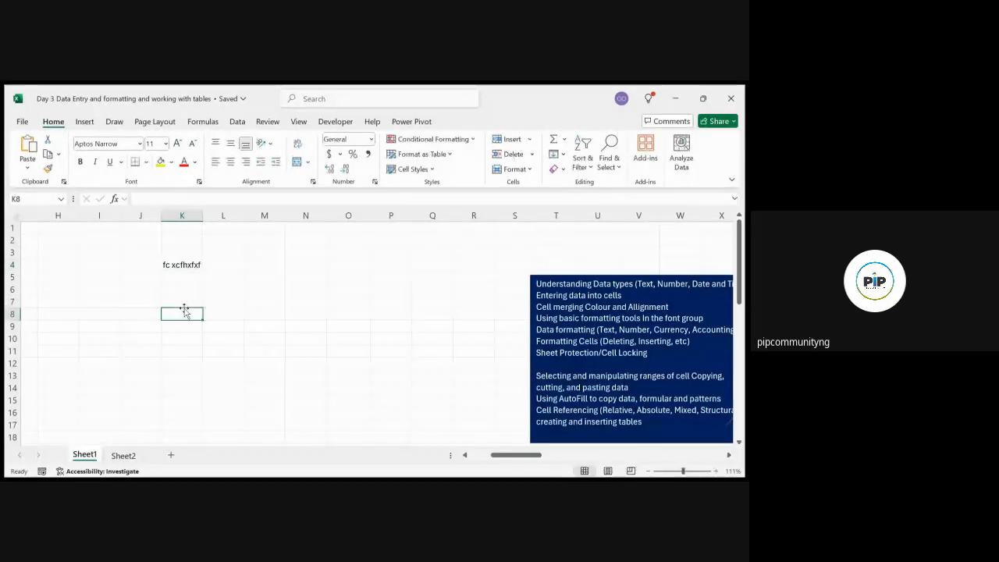
pyautogui.click(188, 266)
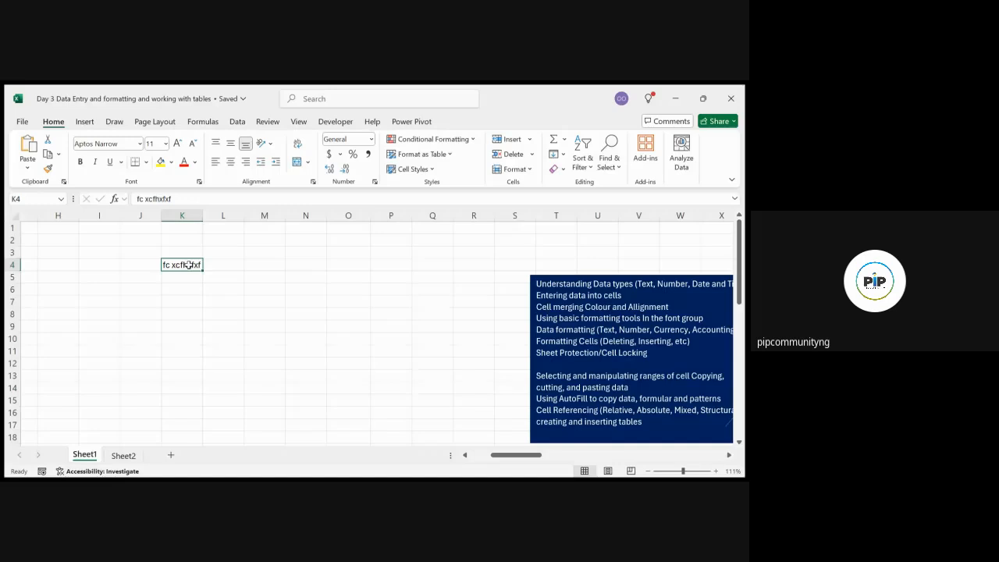
pyautogui.doubleClick(189, 265)
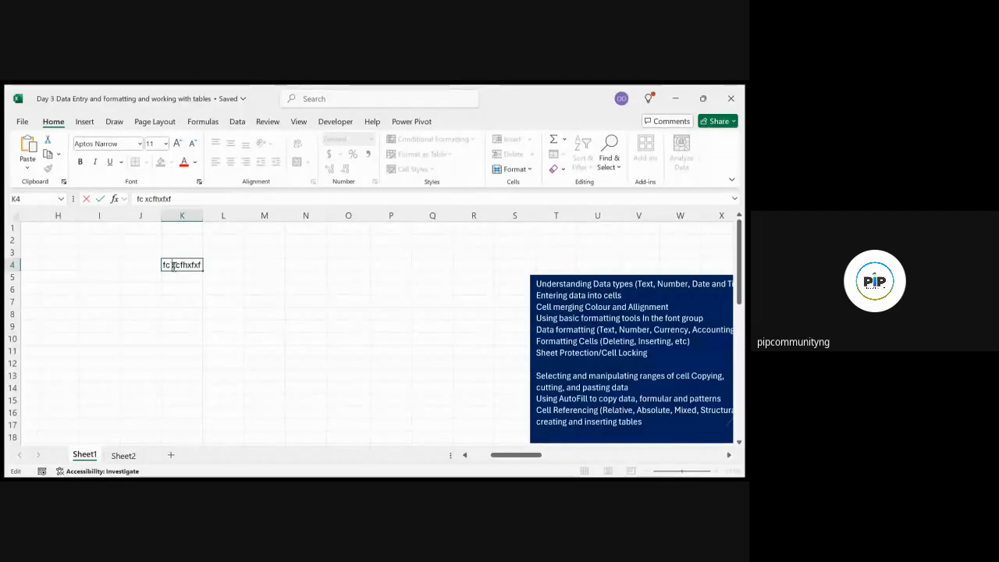
pyautogui.click(221, 283)
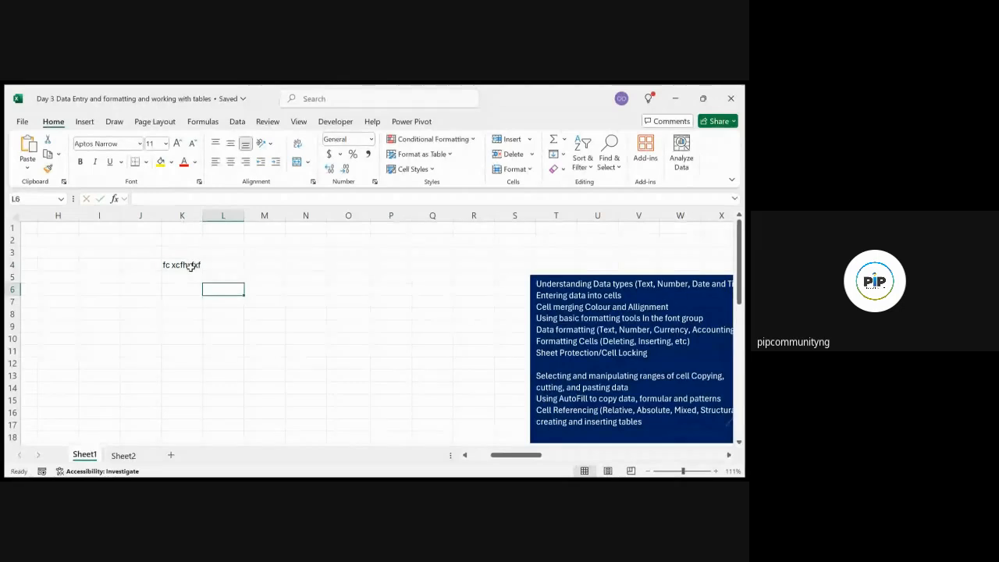
pyautogui.doubleClick(191, 266)
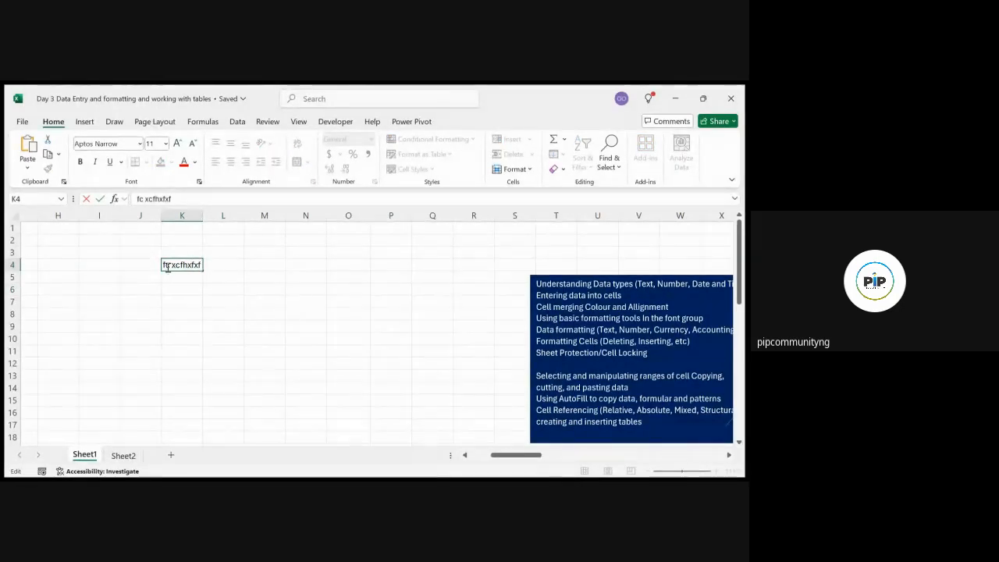
pyautogui.click(156, 265)
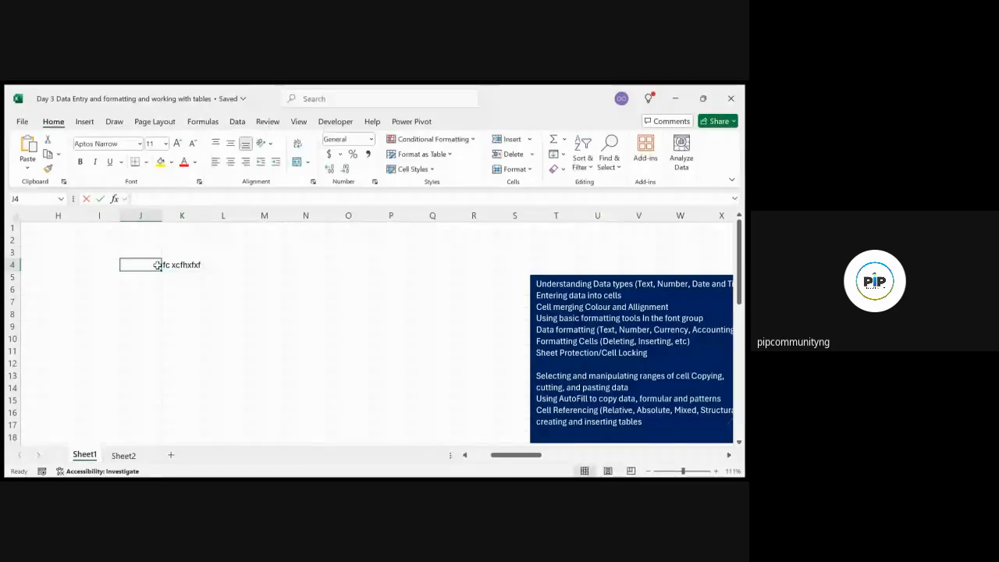
pyautogui.click(177, 266)
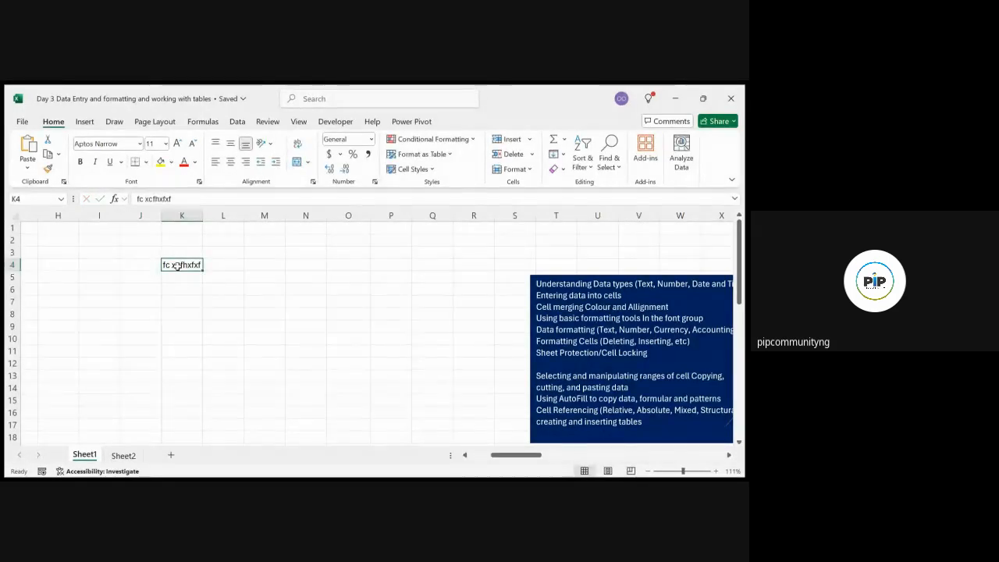
pyautogui.press('Delete')
pyautogui.click(227, 281)
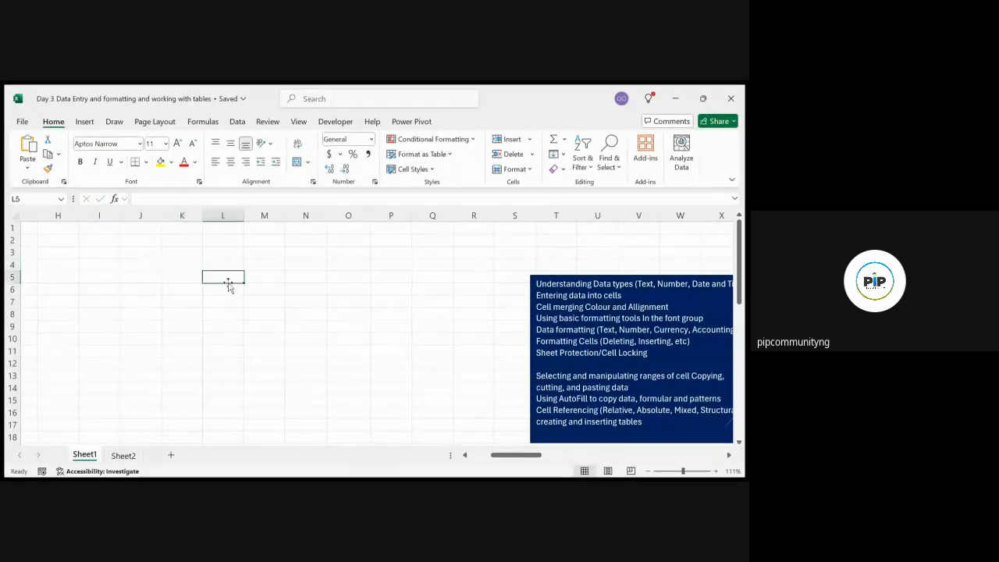
# Enter the value 1 in both cell J6 and cell J7
pyautogui.click(177, 289)
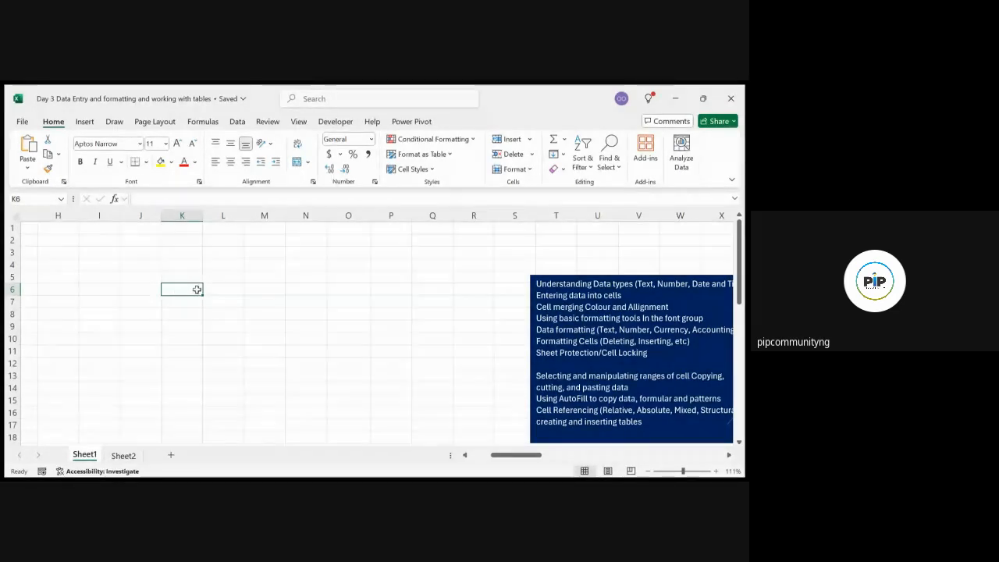
pyautogui.doubleClick(133, 292)
pyautogui.click(164, 311)
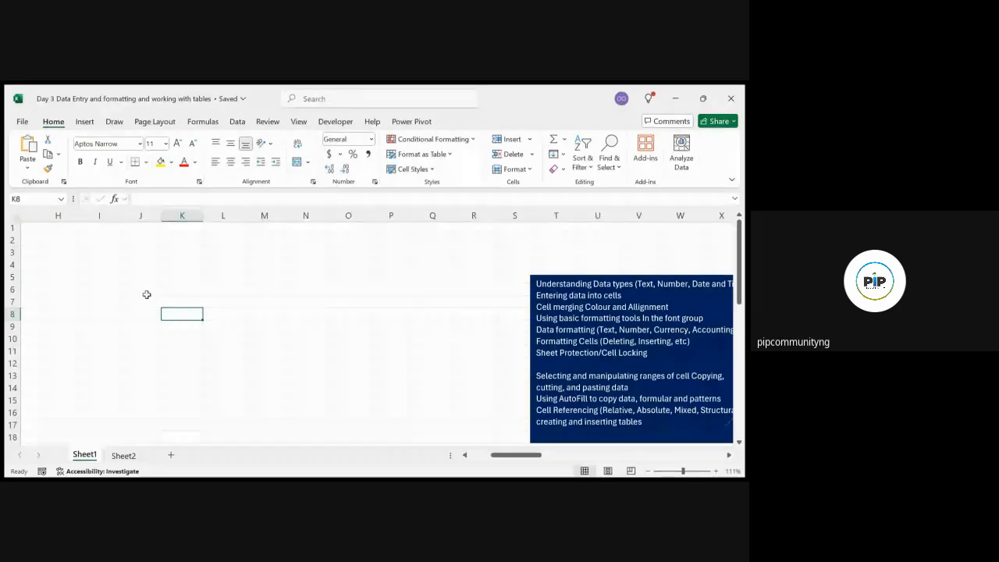
pyautogui.click(145, 291)
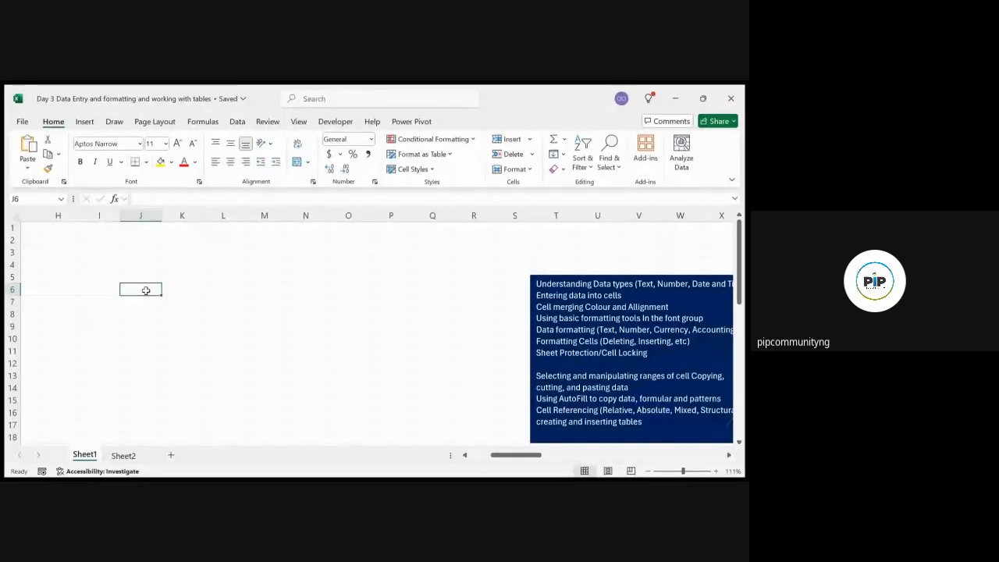
pyautogui.write('1')
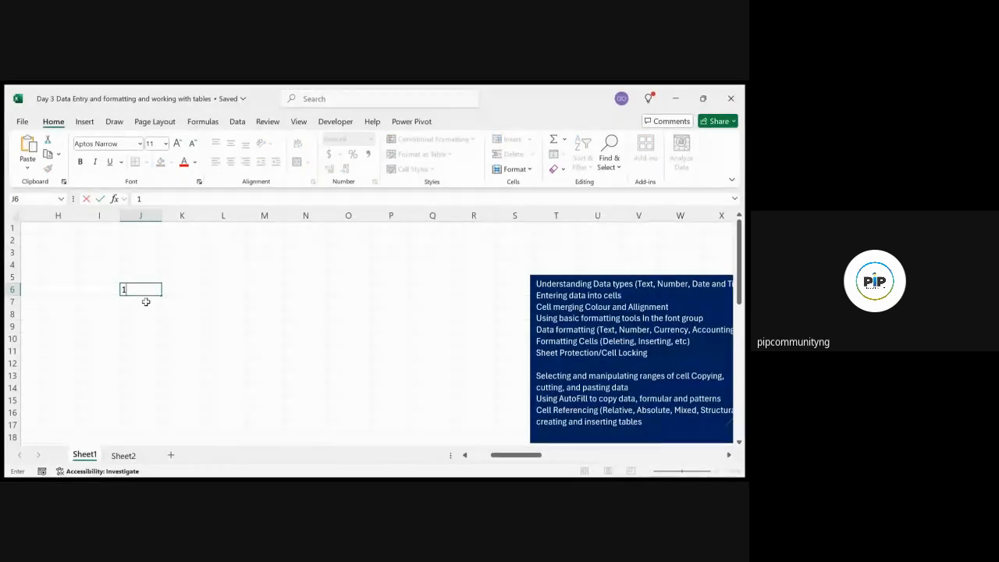
pyautogui.click(146, 303)
pyautogui.write('1')
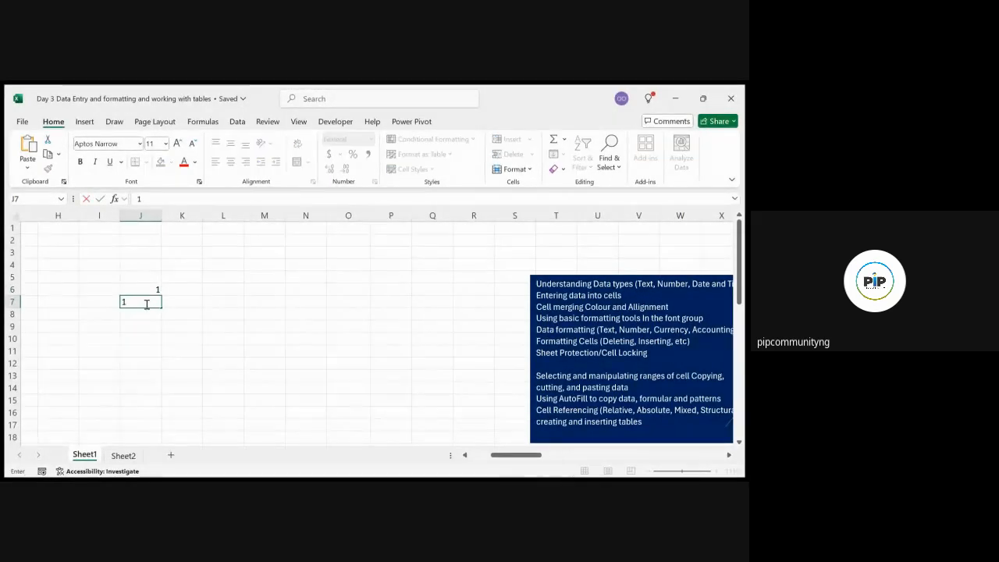
pyautogui.click(147, 316)
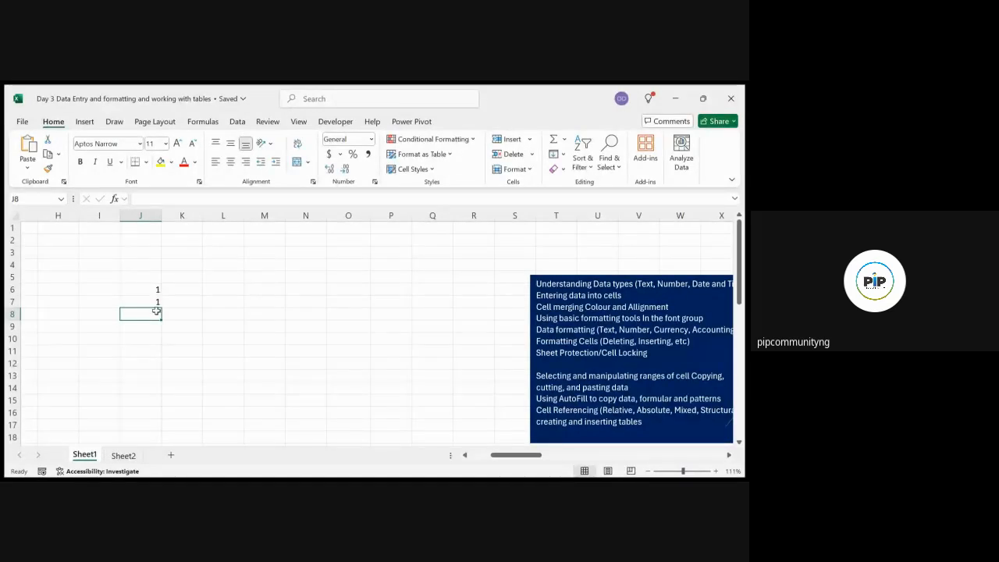
pyautogui.click(153, 289)
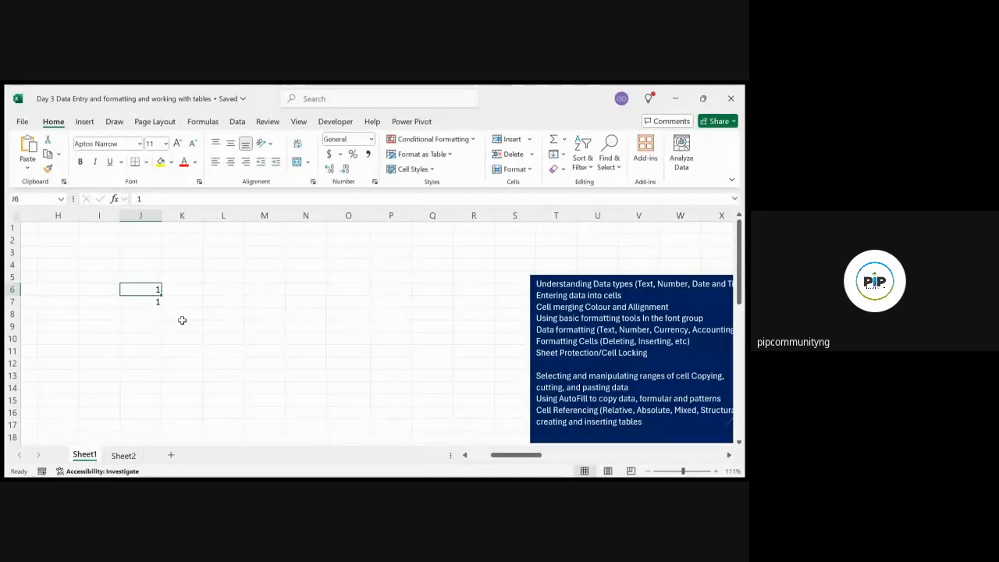
pyautogui.scroll(5, 181, 320)
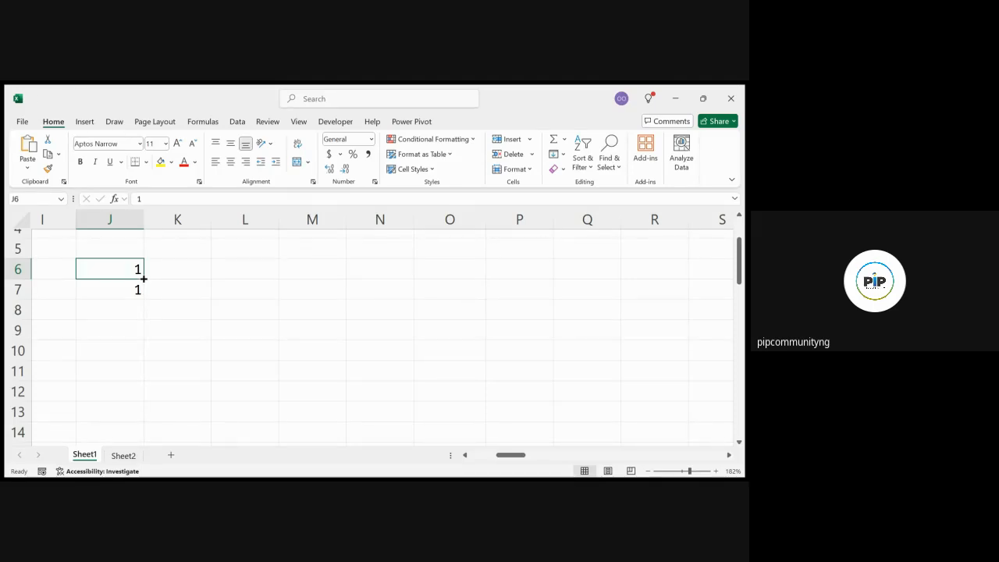
pyautogui.moveTo(144, 278); pyautogui.dragTo(137, 317)
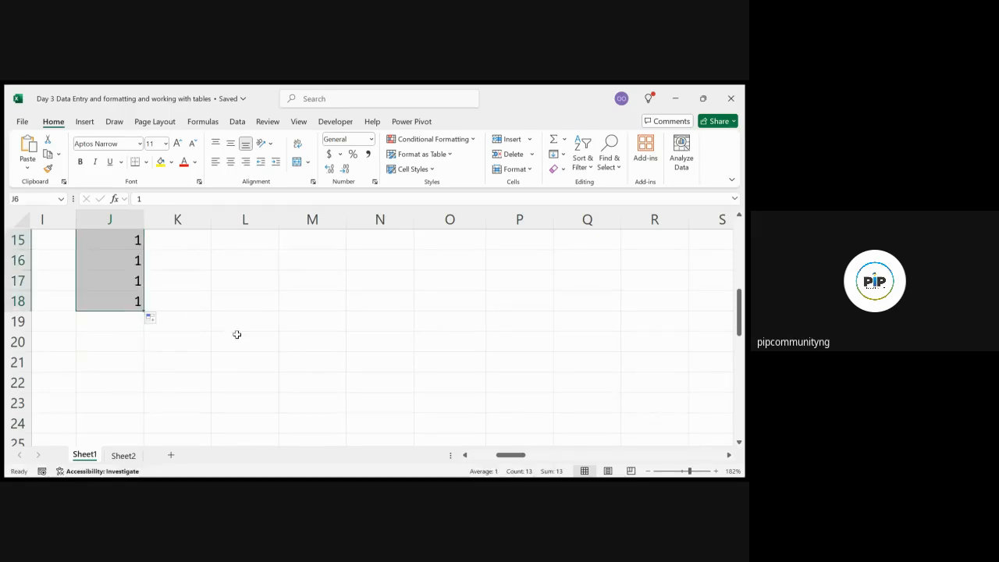
pyautogui.scroll(2, 236, 334)
pyautogui.scroll(-2, 236, 334)
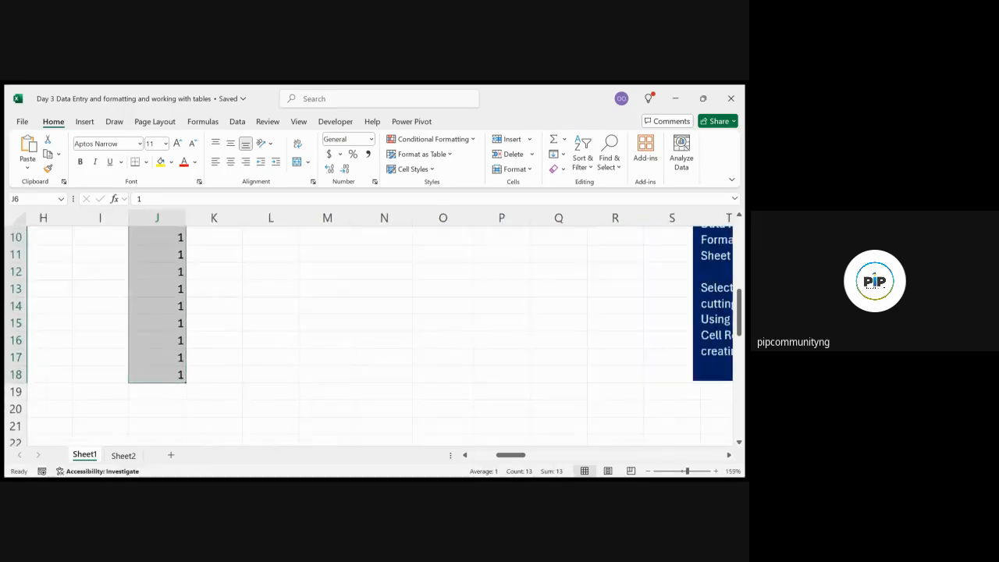
pyautogui.scroll(-2, 375, 328)
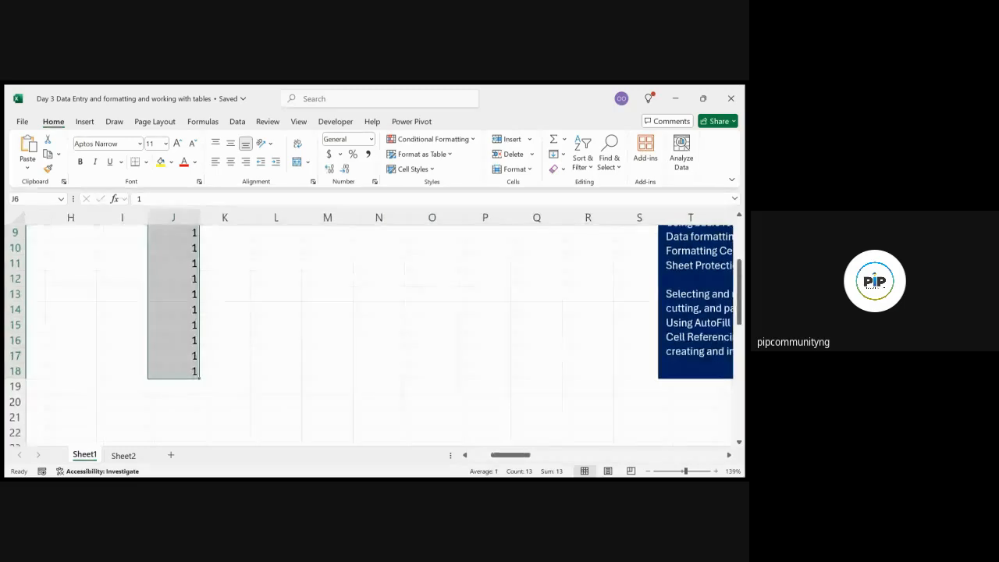
pyautogui.scroll(-1, 375, 327)
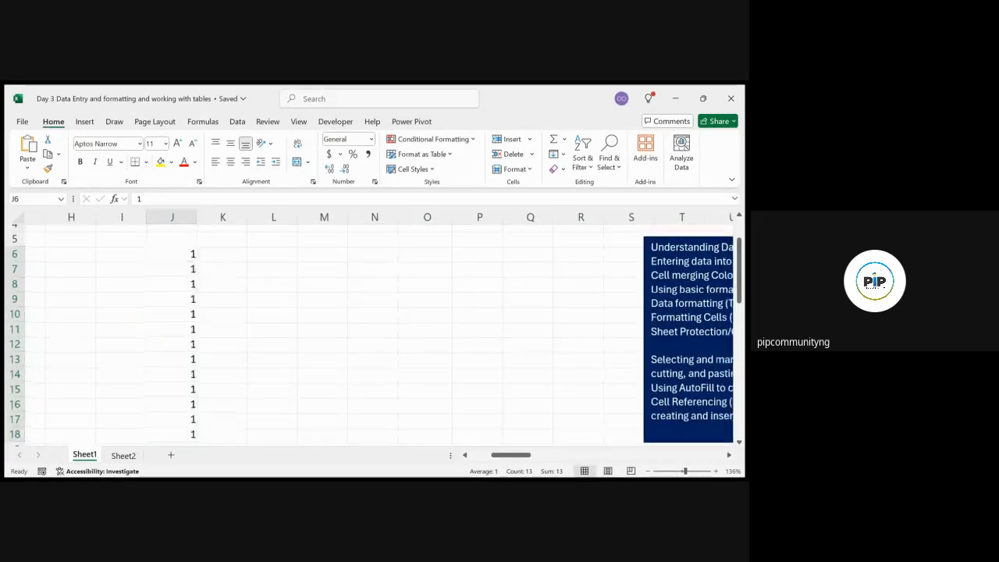
pyautogui.scroll(-1, 375, 328)
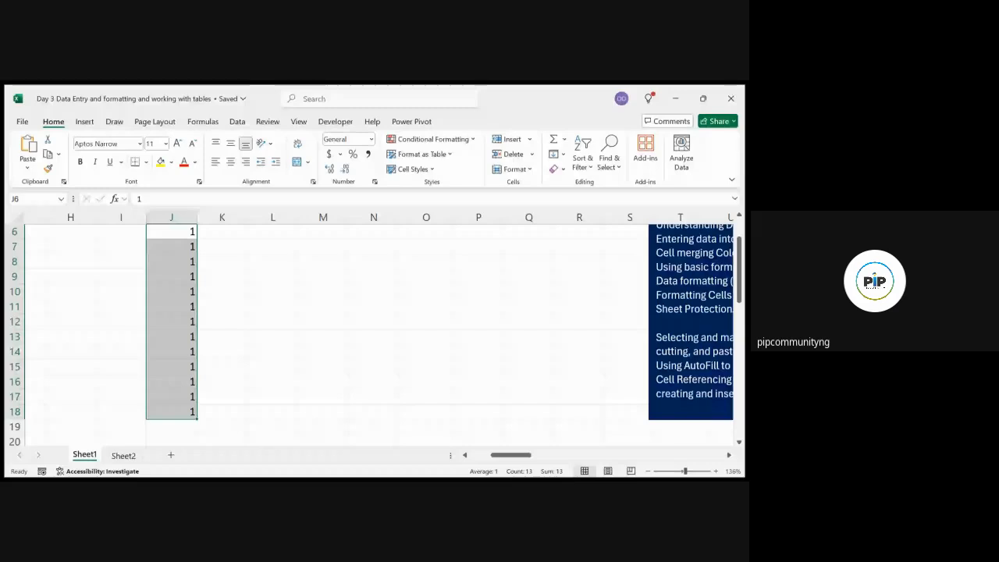
pyautogui.click(253, 299)
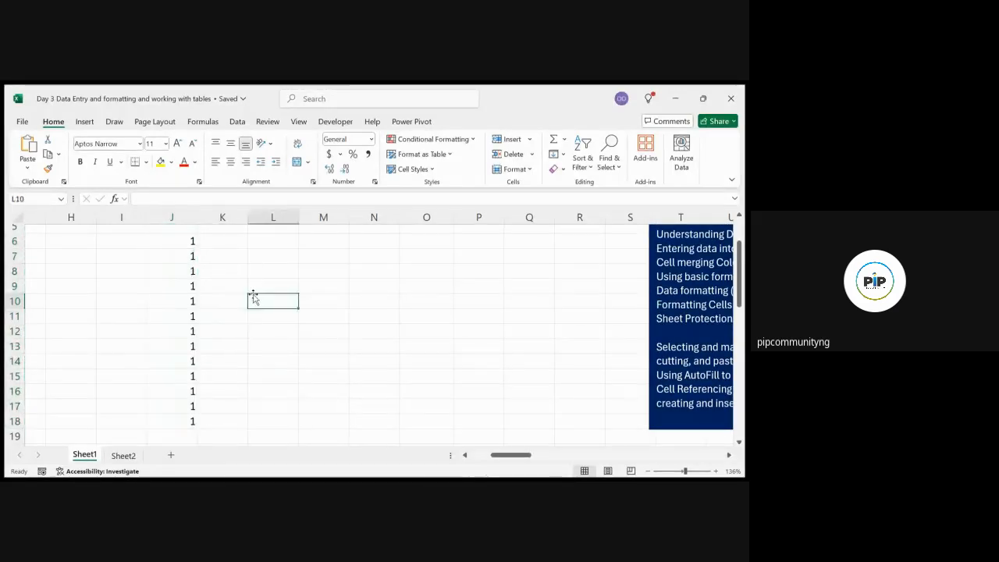
pyautogui.click(191, 243)
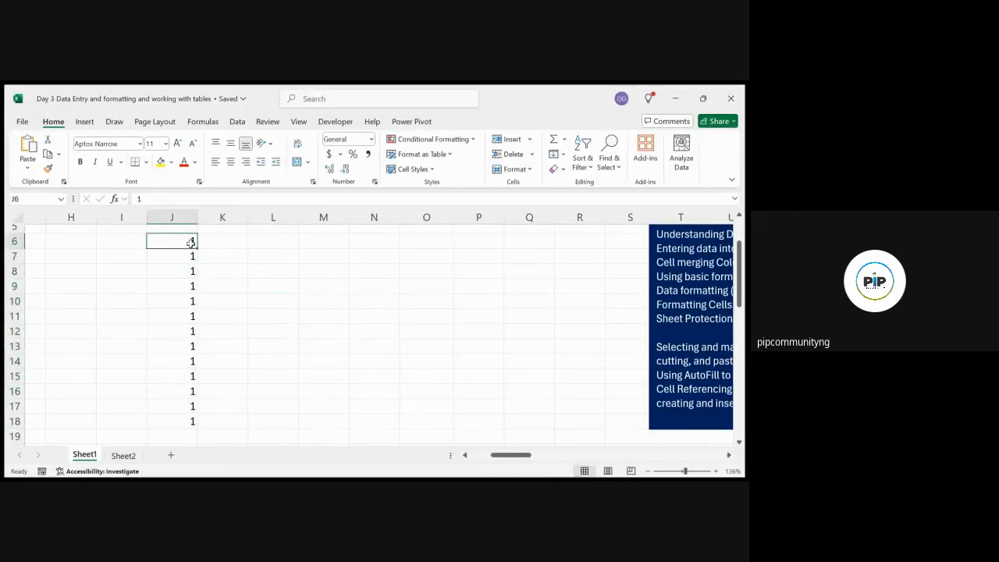
pyautogui.click(230, 247)
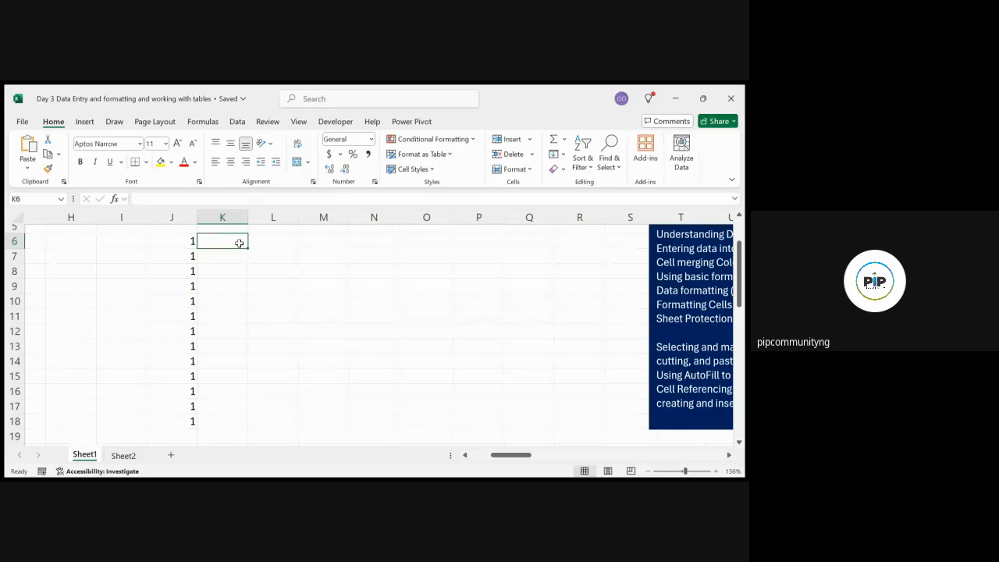
# Enter 1 in K6 and 20 in K7
pyautogui.doubleClick(239, 243)
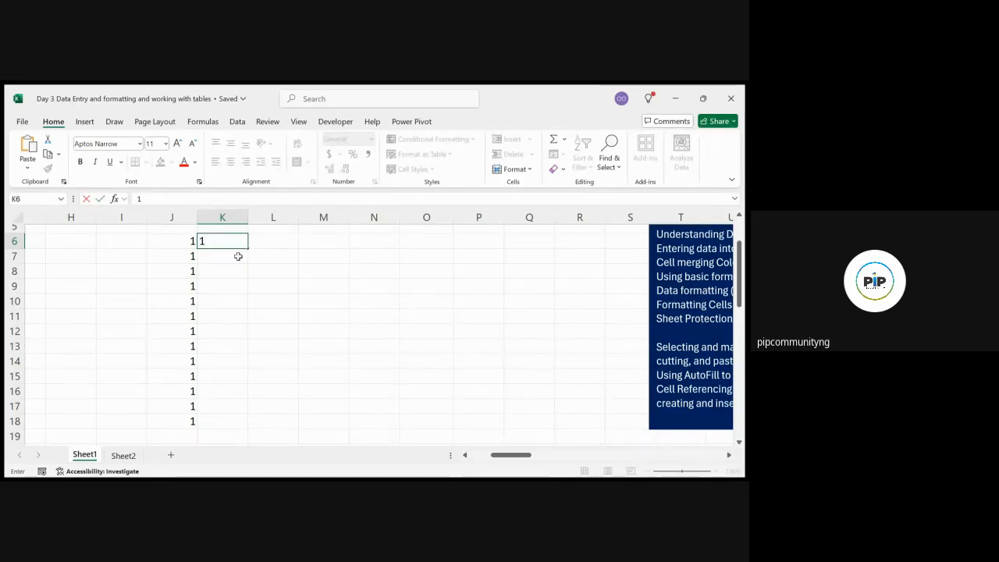
pyautogui.doubleClick(238, 256)
pyautogui.write('1')
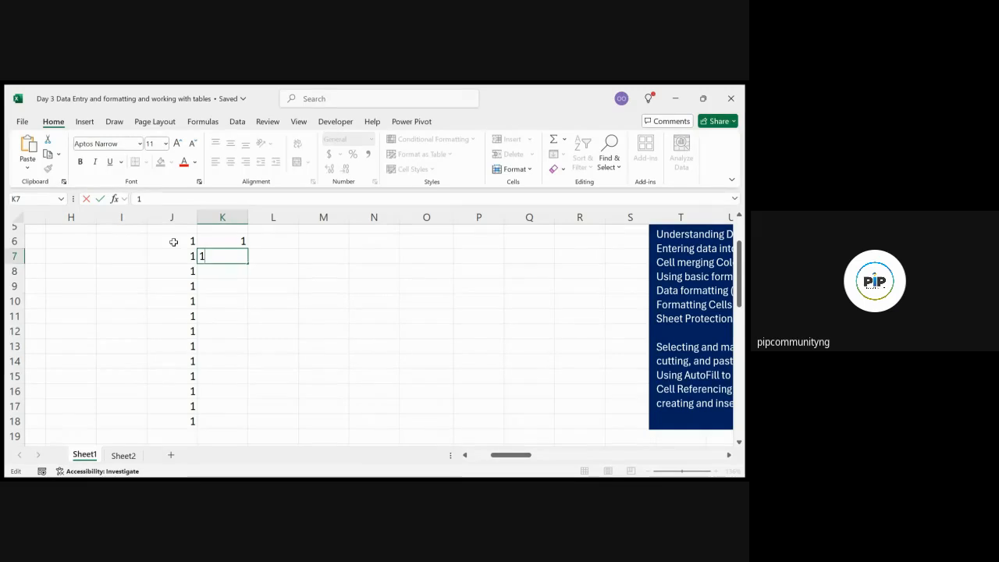
pyautogui.click(230, 268)
pyautogui.click(244, 257)
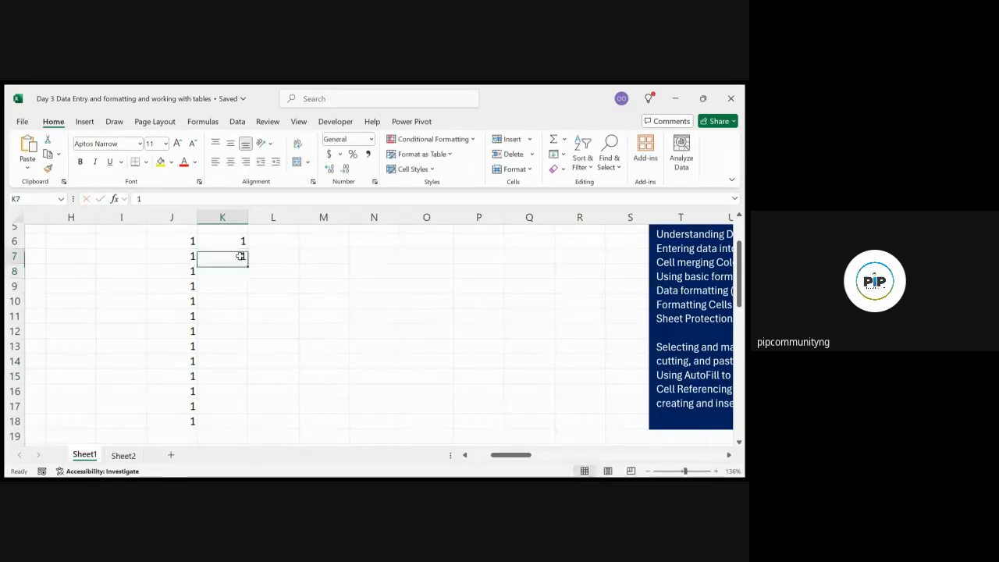
pyautogui.doubleClick(244, 256)
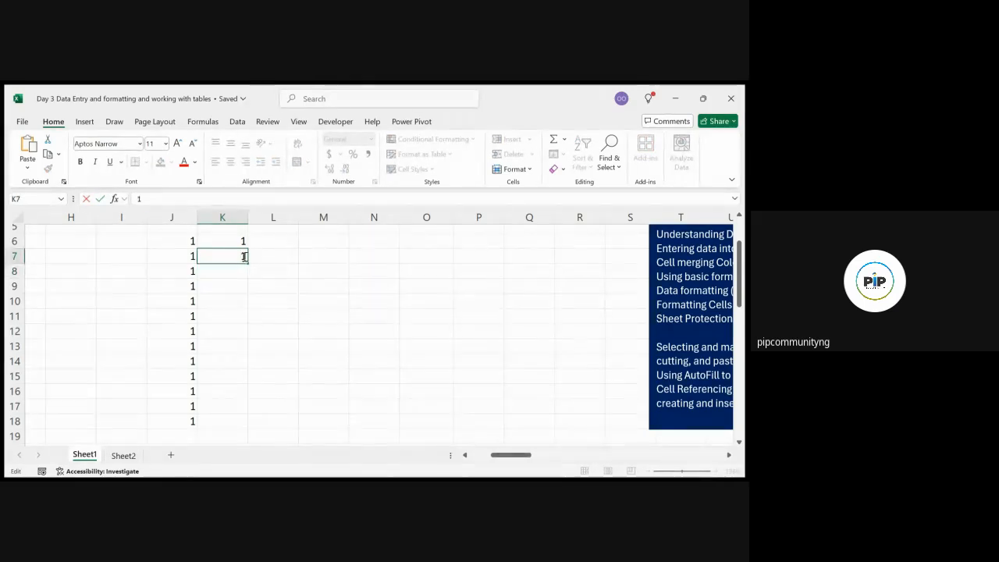
pyautogui.write('20')
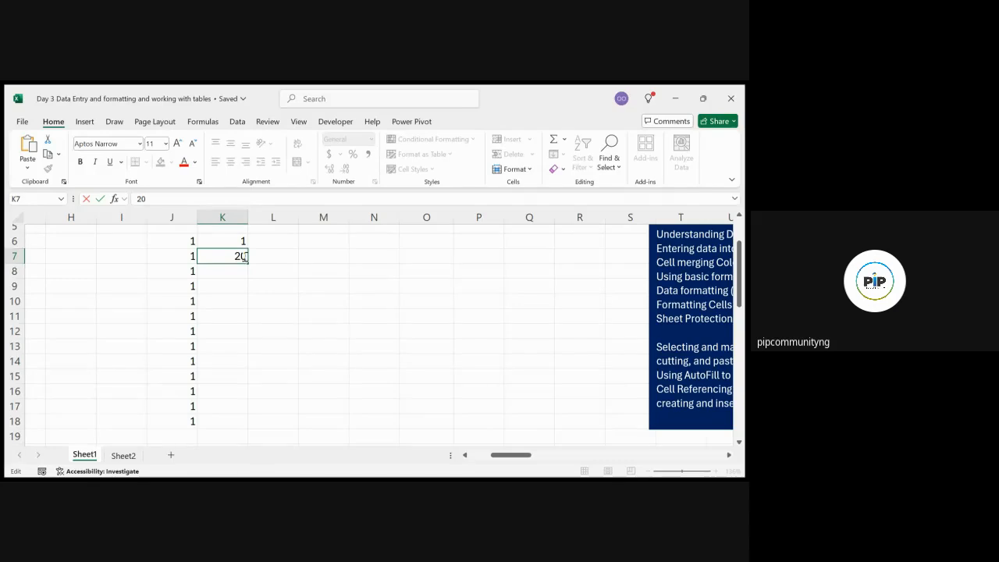
pyautogui.click(266, 267)
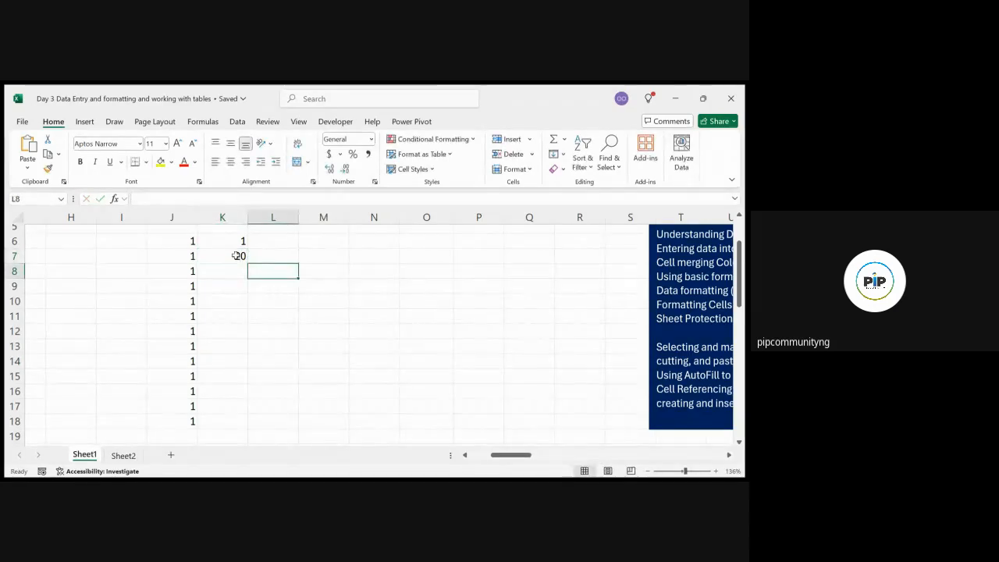
# Fill the 20 from K7 down through K15
pyautogui.click(236, 256)
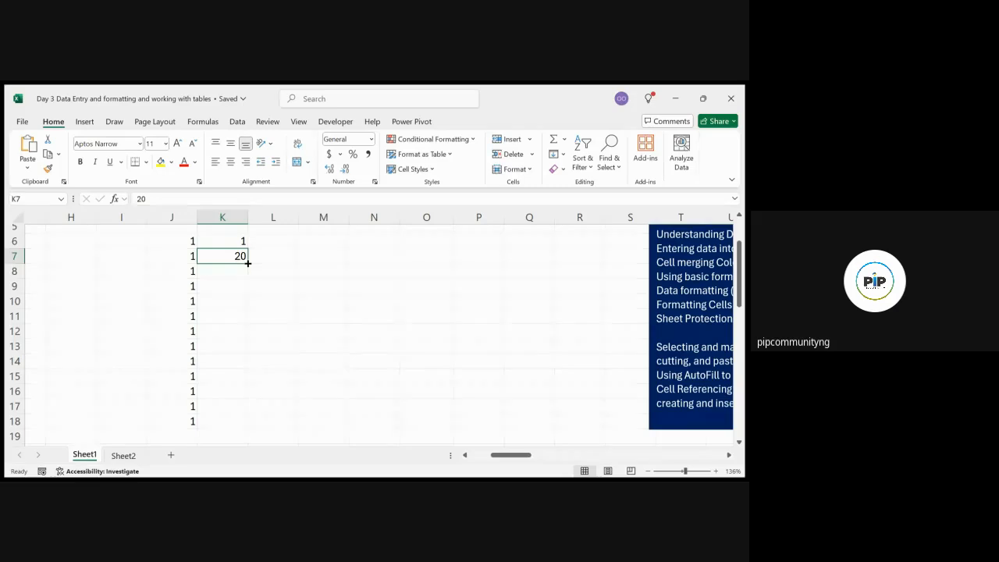
pyautogui.moveTo(248, 264); pyautogui.dragTo(237, 378)
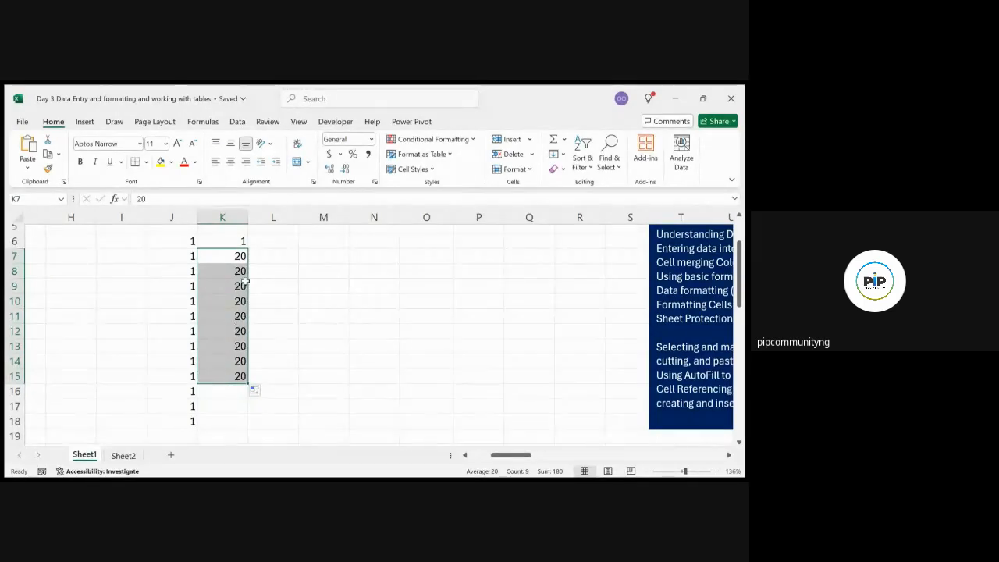
pyautogui.click(295, 250)
pyautogui.click(234, 256)
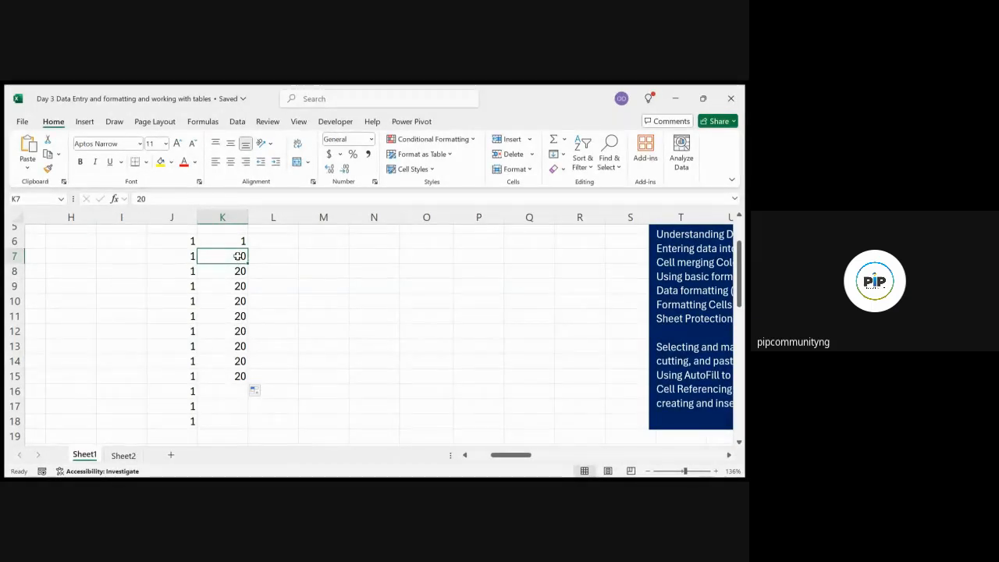
# Copy the 20 from K7 and paste it into L7
pyautogui.hotkey('ctrl', 'c')
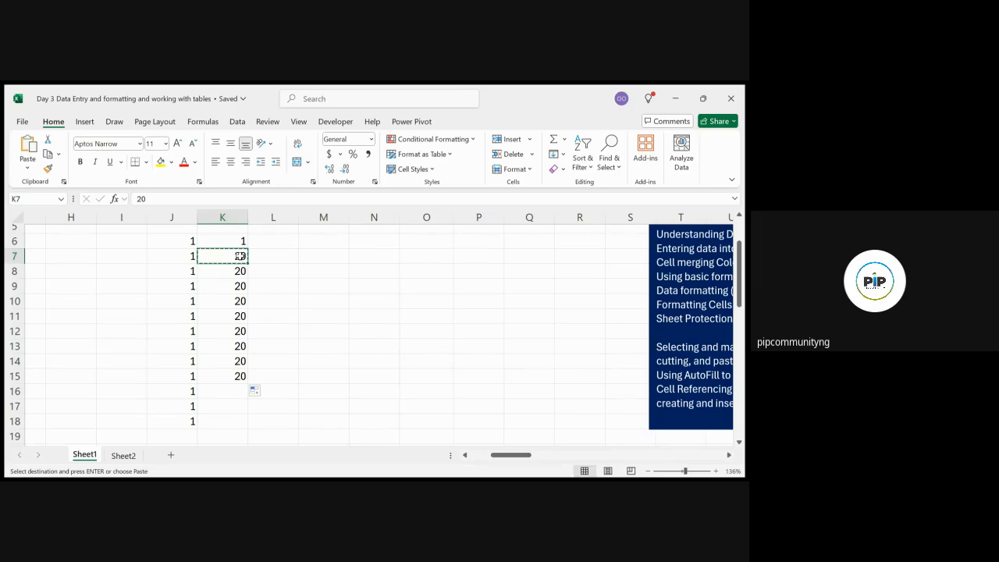
pyautogui.click(287, 257)
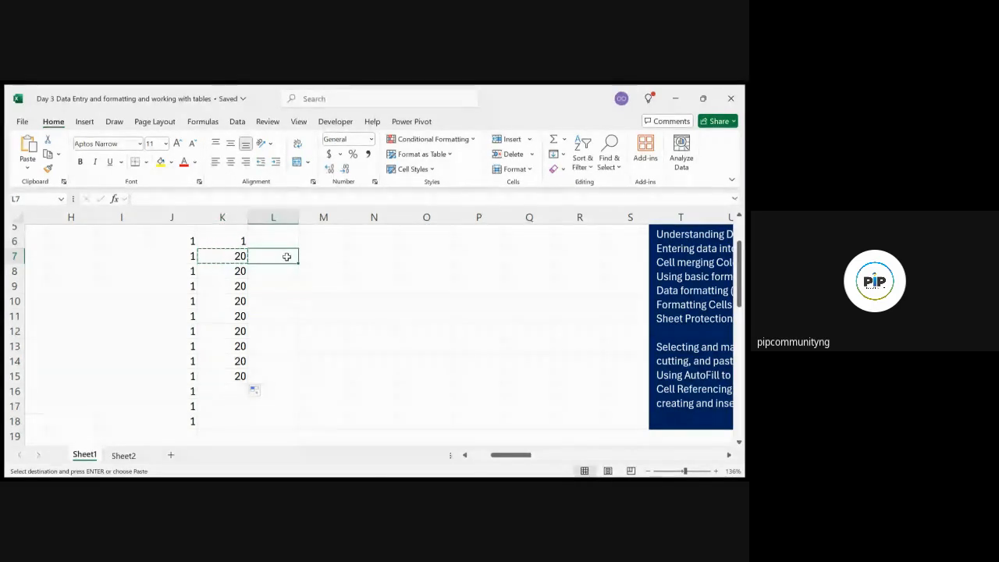
pyautogui.hotkey('ctrl', 'v')
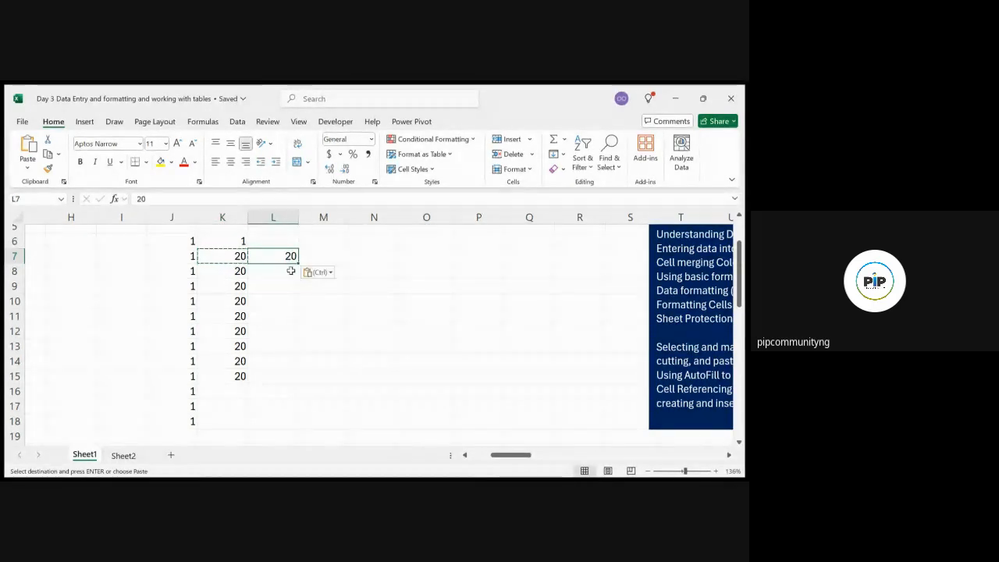
pyautogui.click(289, 270)
pyautogui.click(291, 289)
pyautogui.press('Escape')
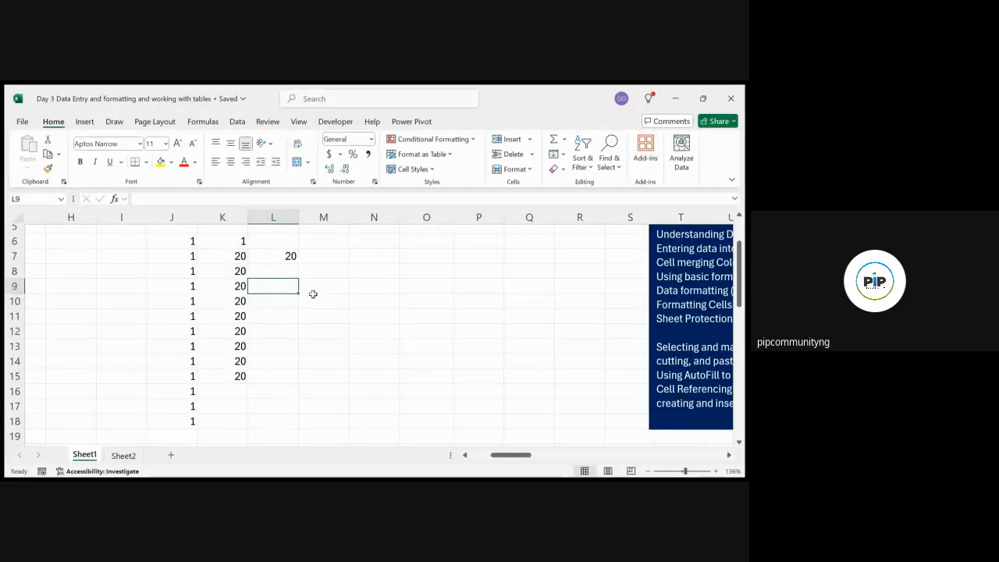
pyautogui.click(237, 256)
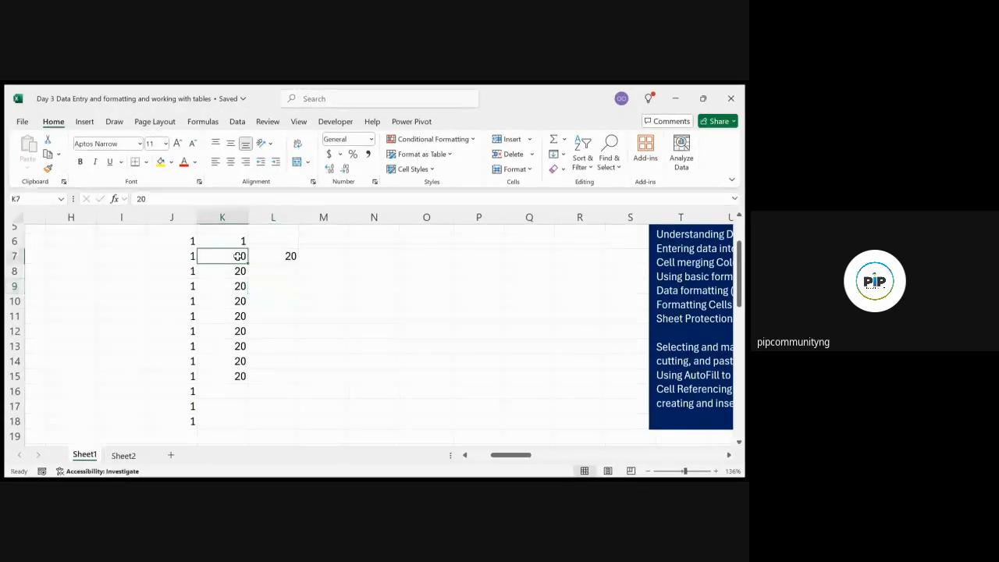
pyautogui.click(290, 256)
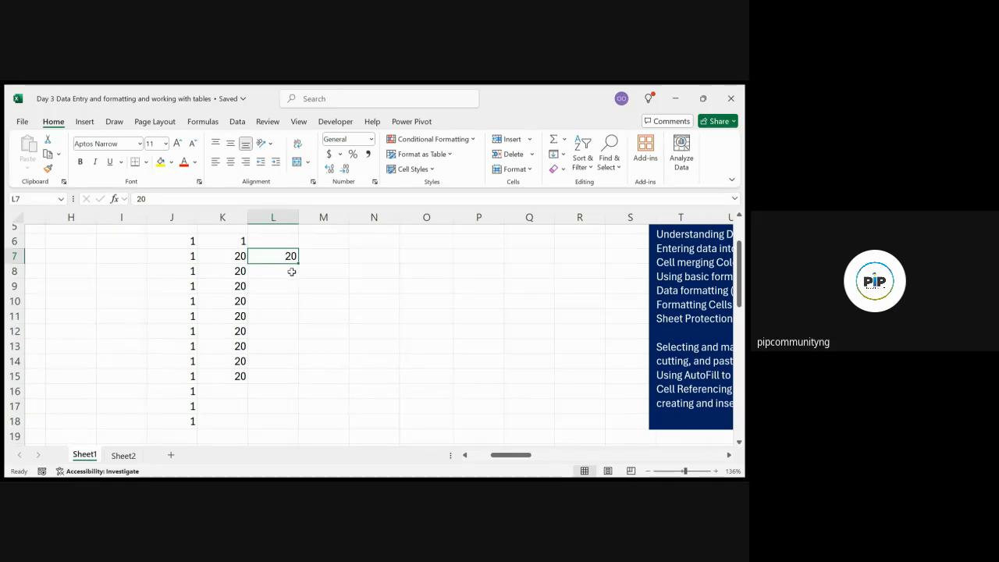
# Enter 1 and 2 in M6:M7, then autofill the series down to 10 in M15
pyautogui.click(309, 270)
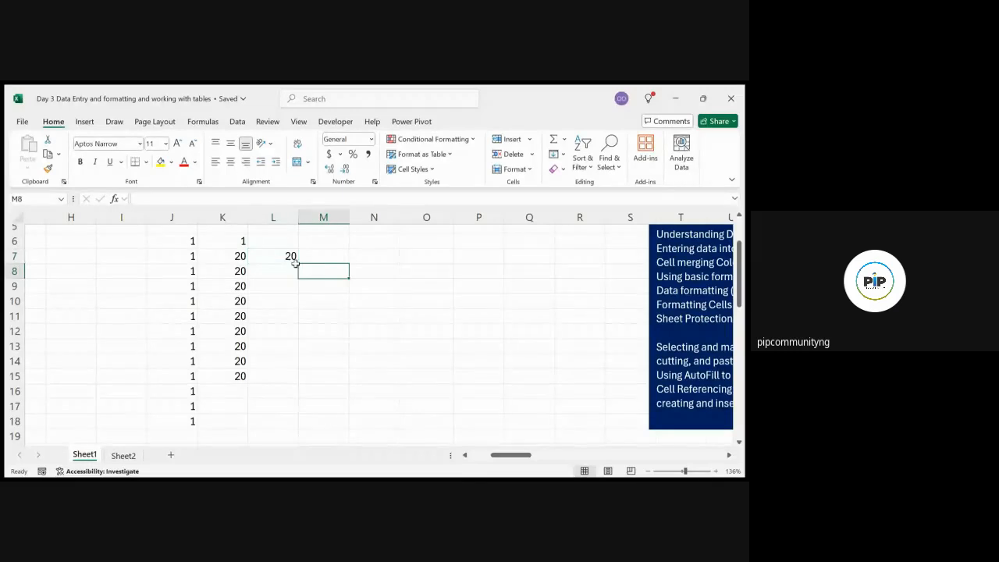
pyautogui.doubleClick(325, 242)
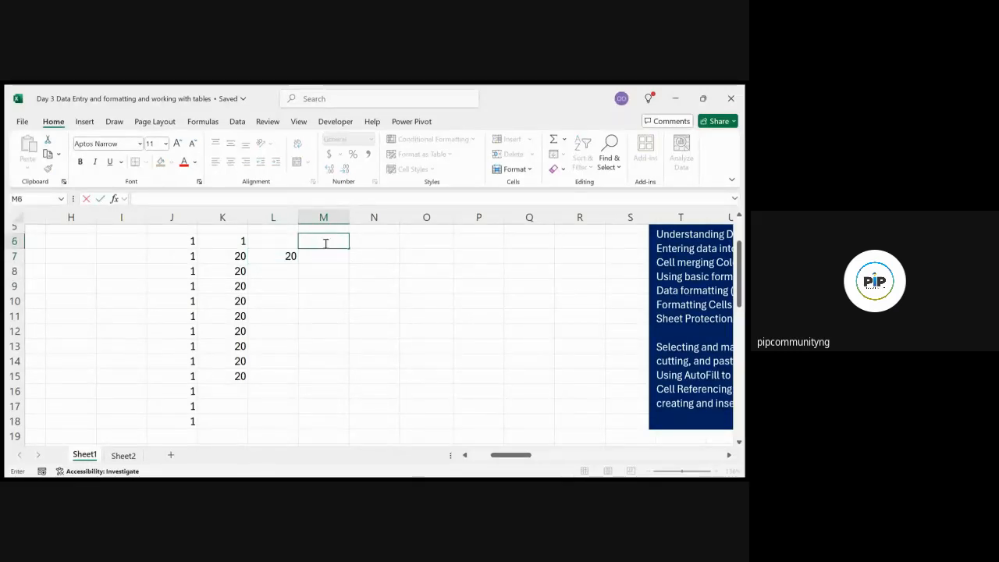
pyautogui.write('1')
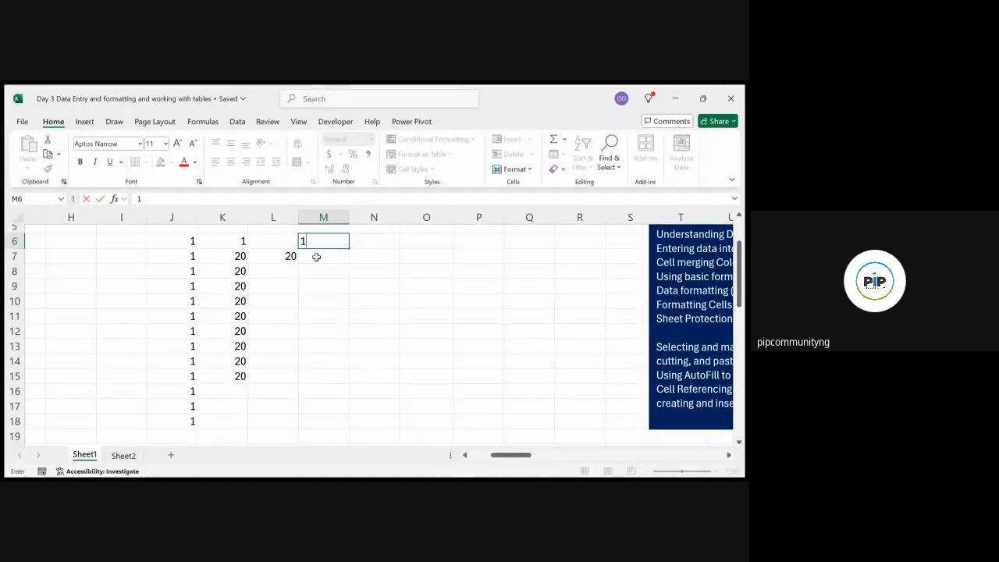
pyautogui.click(317, 257)
pyautogui.write('2')
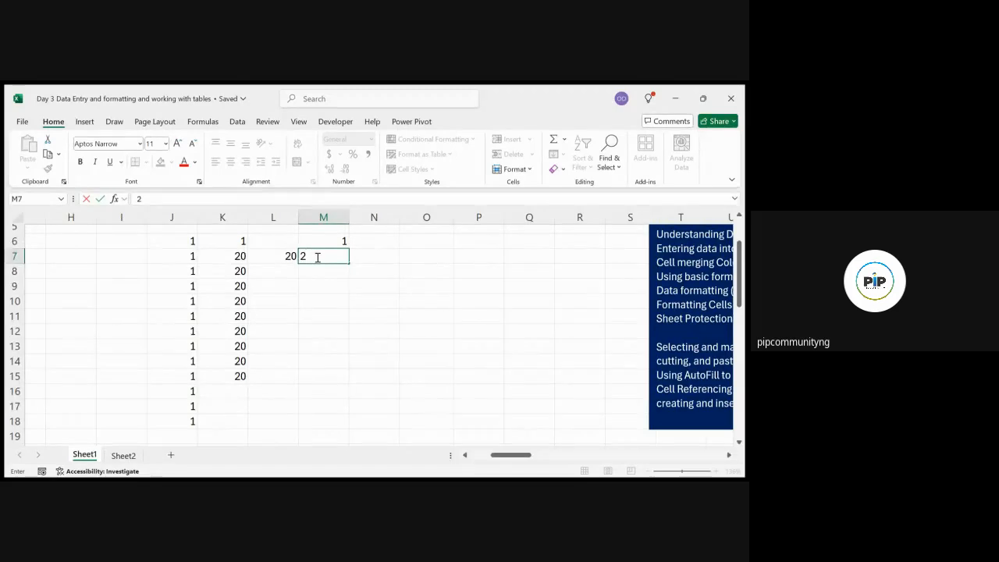
pyautogui.click(361, 273)
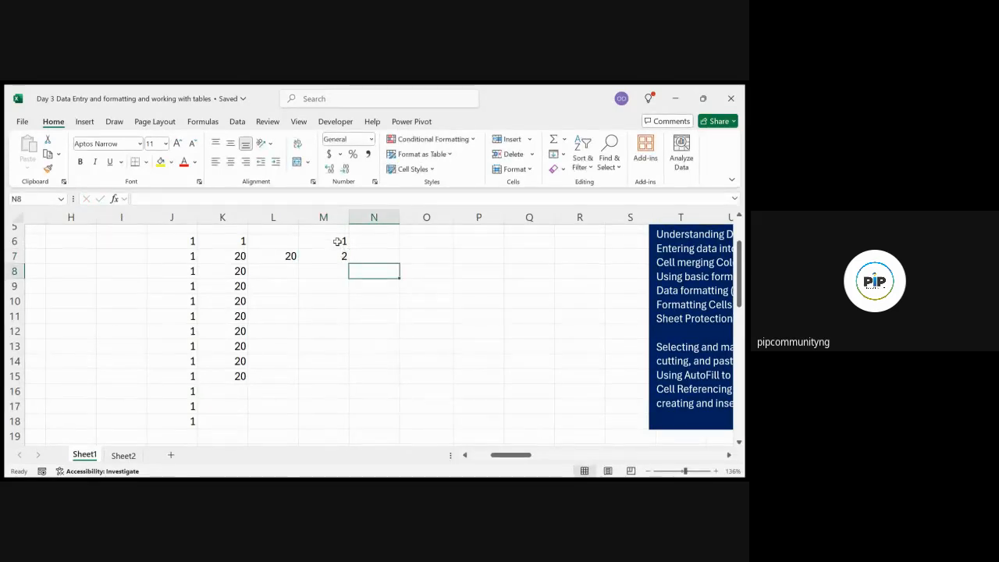
pyautogui.click(338, 242)
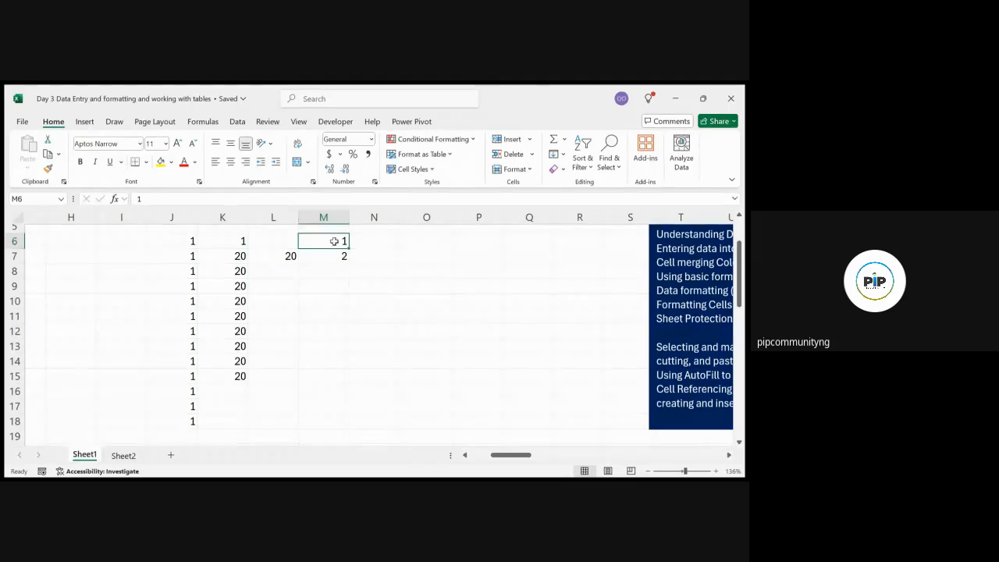
pyautogui.moveTo(334, 246); pyautogui.dragTo(333, 261)
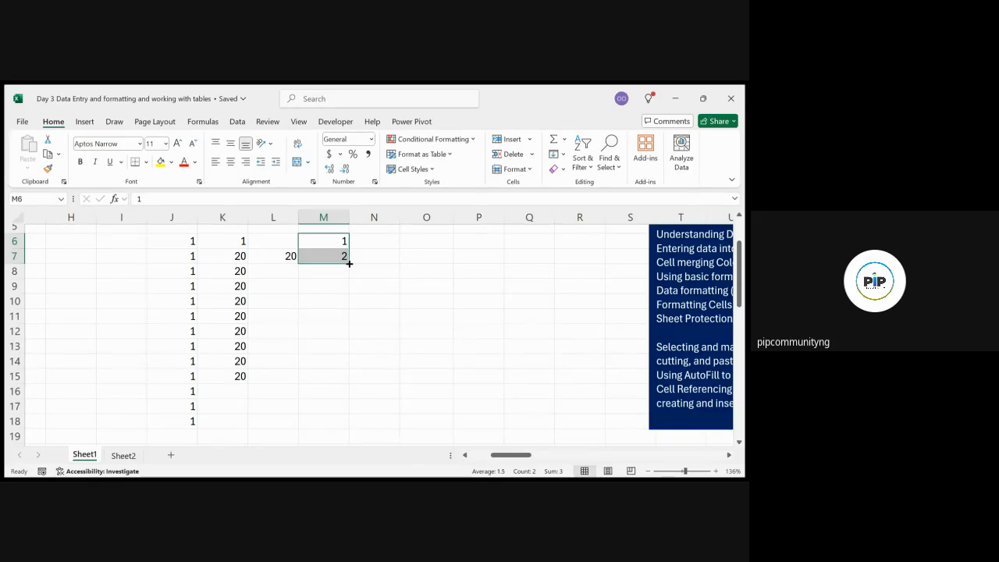
pyautogui.moveTo(349, 264); pyautogui.dragTo(344, 392)
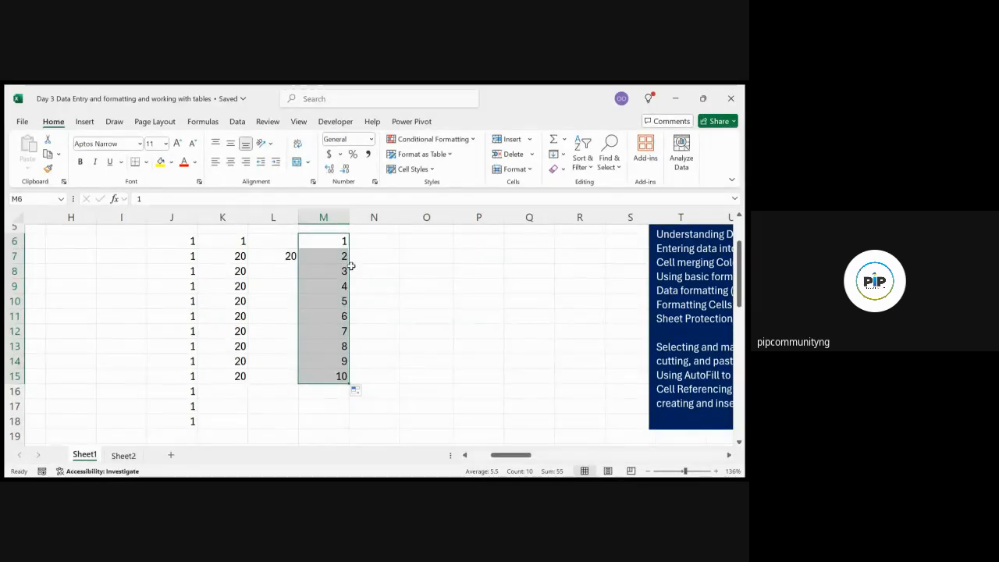
pyautogui.click(375, 241)
# Enter 20 and 40 in N6:N7, then autofill the series down to 200 in N15
pyautogui.doubleClick(376, 242)
pyautogui.write('2')
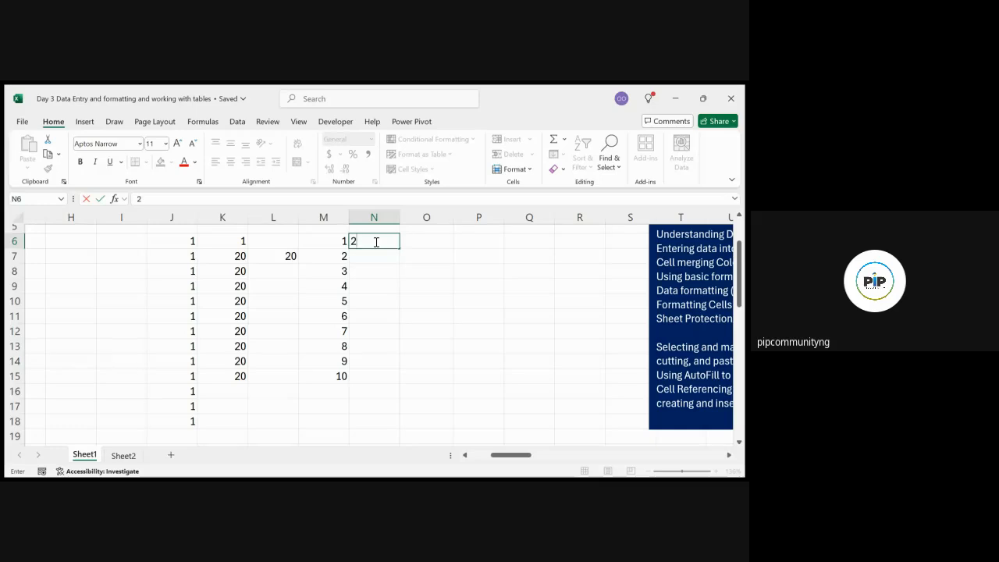
pyautogui.write('0')
pyautogui.click(375, 257)
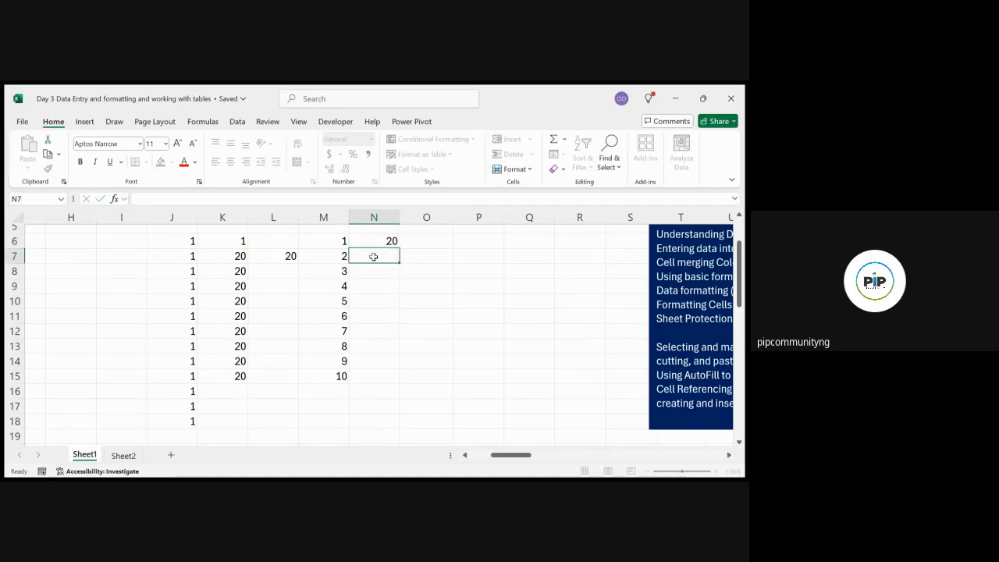
pyautogui.doubleClick(375, 256)
pyautogui.write('40')
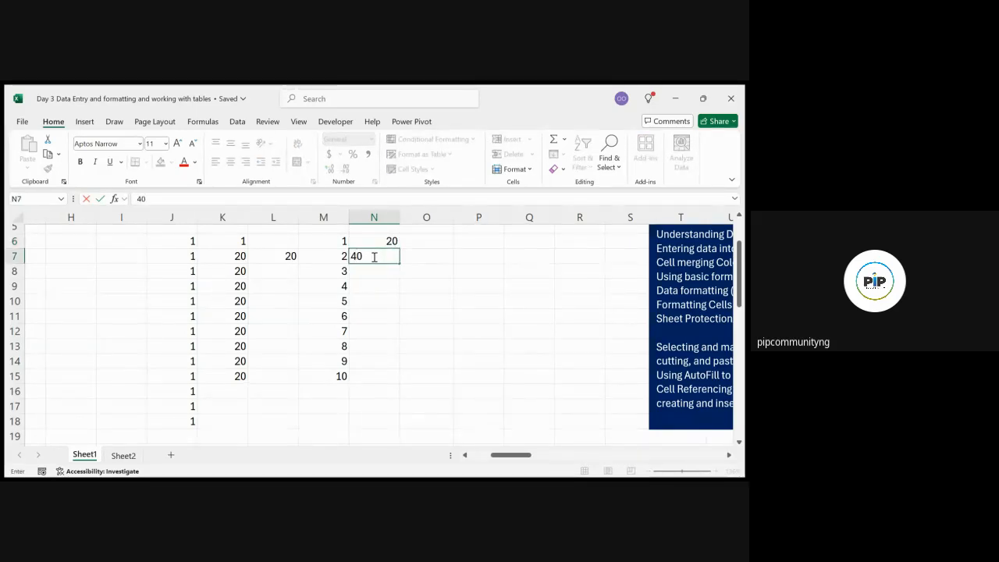
pyautogui.click(430, 257)
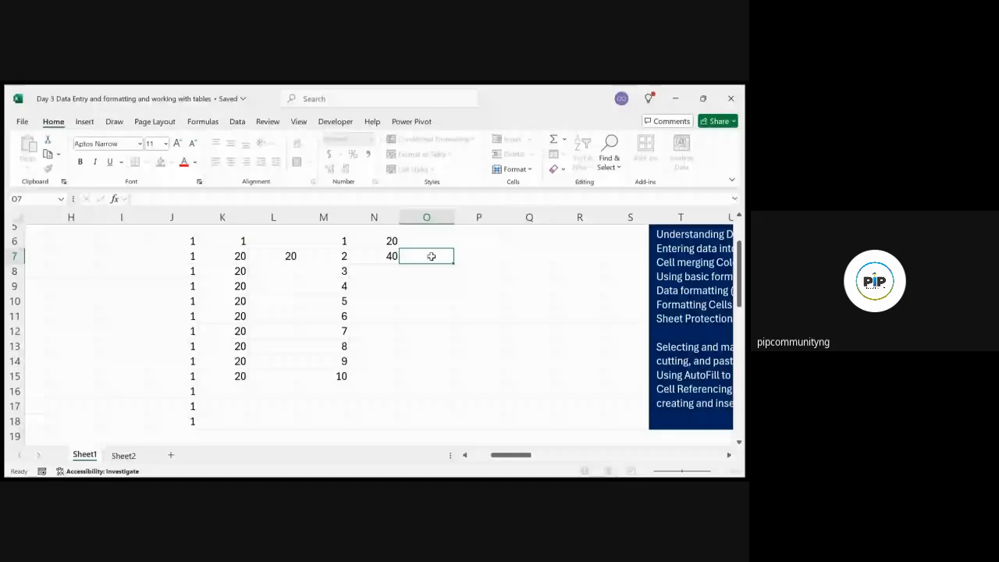
pyautogui.click(380, 242)
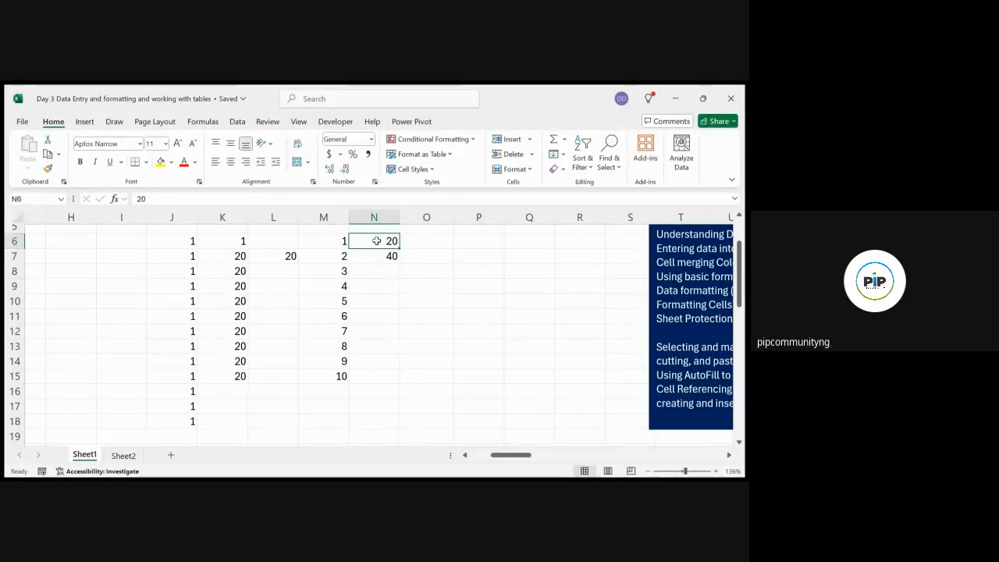
pyautogui.moveTo(375, 246); pyautogui.dragTo(376, 257)
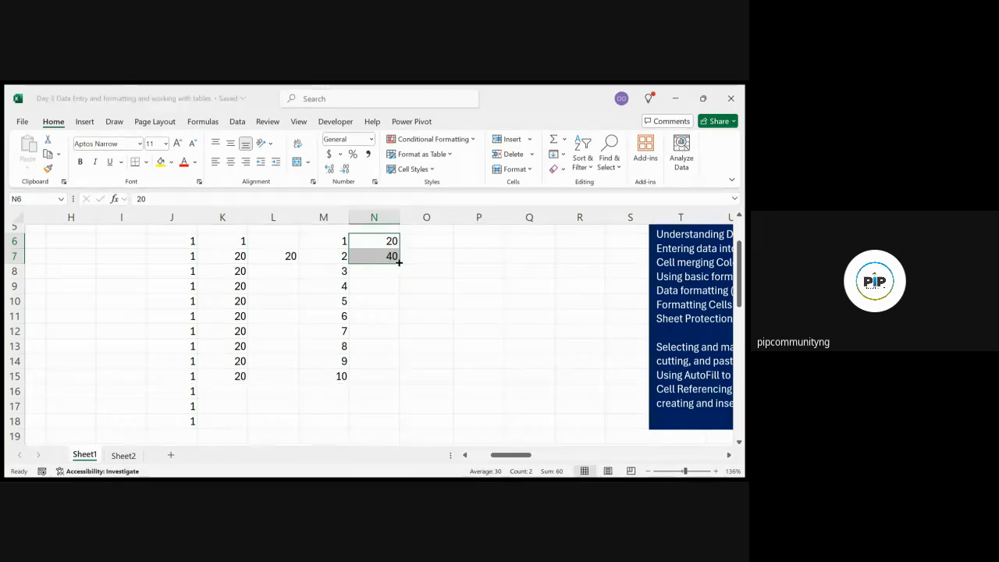
pyautogui.moveTo(399, 263); pyautogui.dragTo(385, 378)
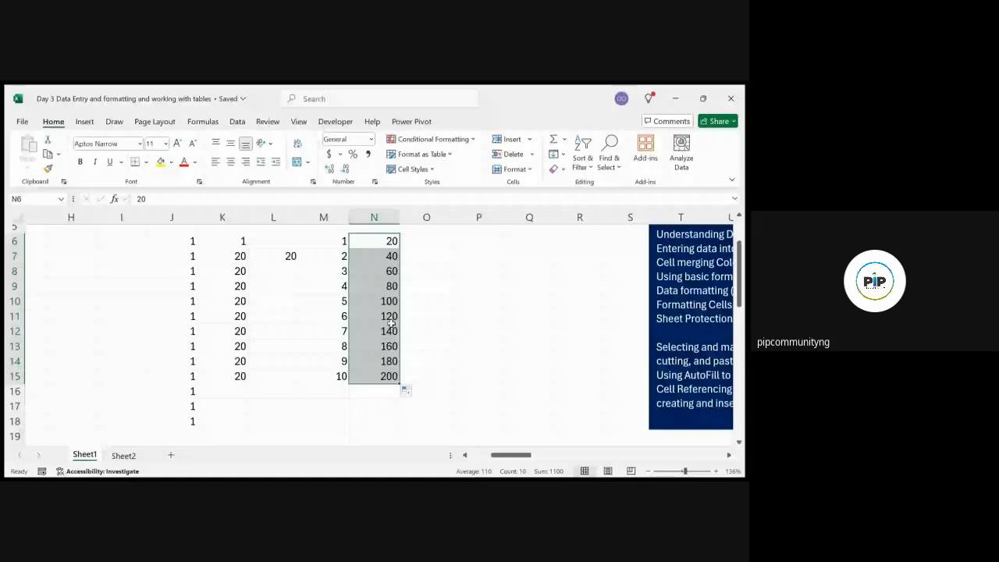
pyautogui.click(434, 283)
pyautogui.click(384, 237)
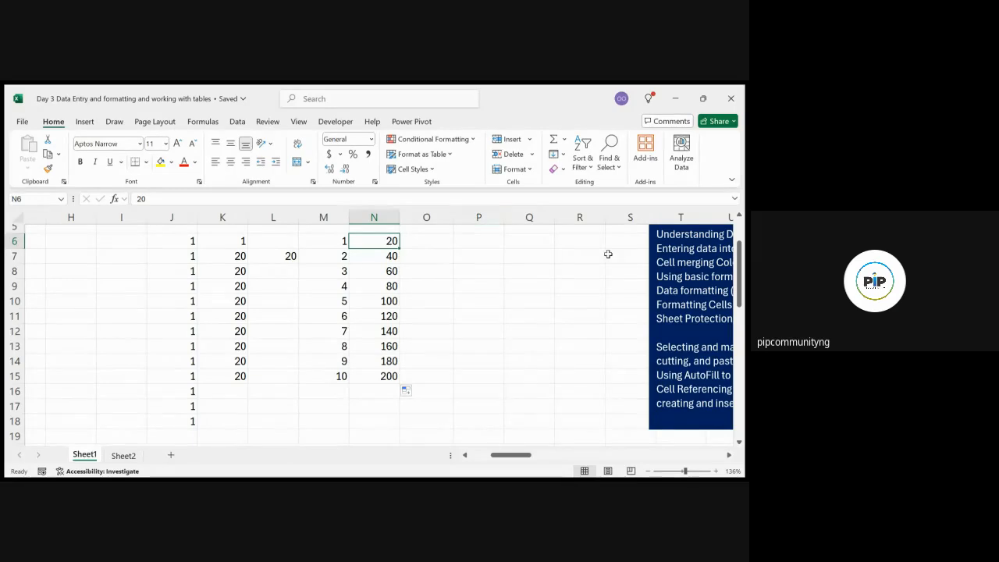
# Drag the blue notes text box to the right, clear of column T
pyautogui.click(656, 248)
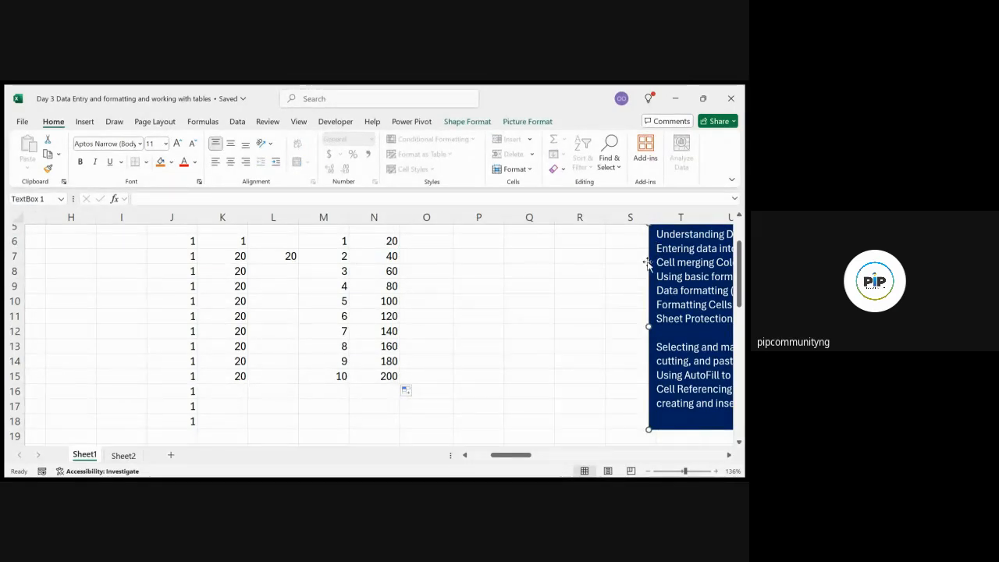
pyautogui.moveTo(647, 263); pyautogui.dragTo(697, 266)
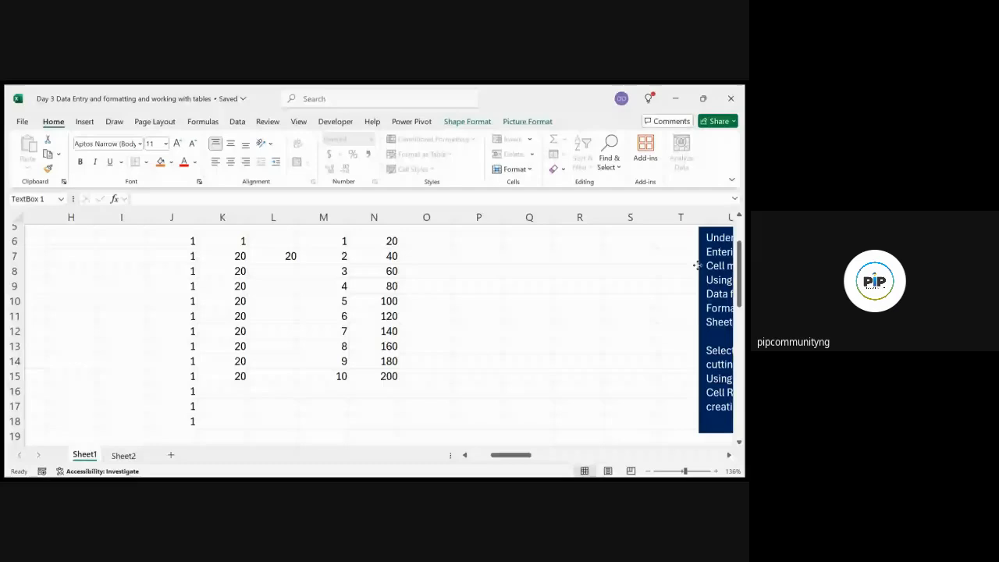
pyautogui.click(440, 242)
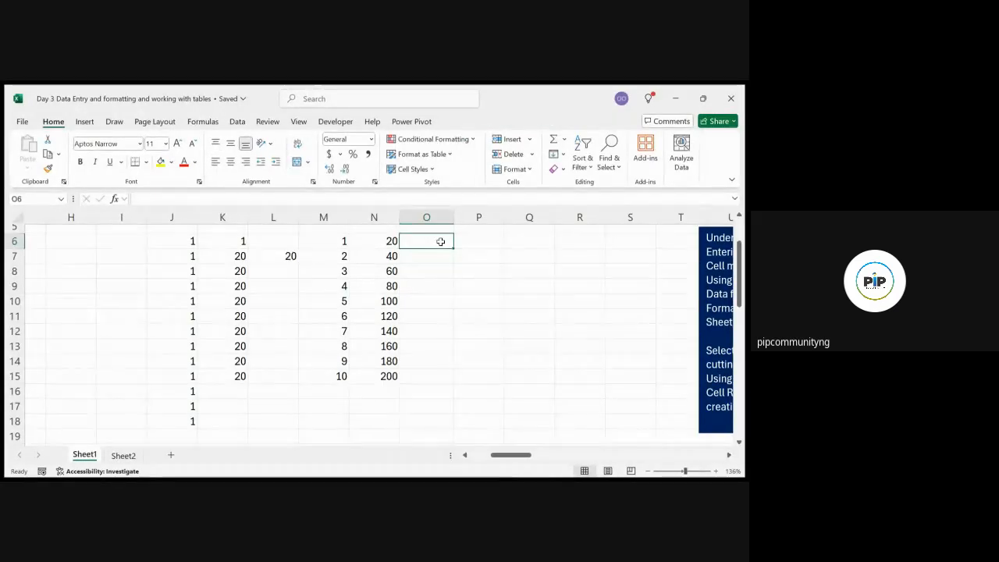
pyautogui.doubleClick(440, 242)
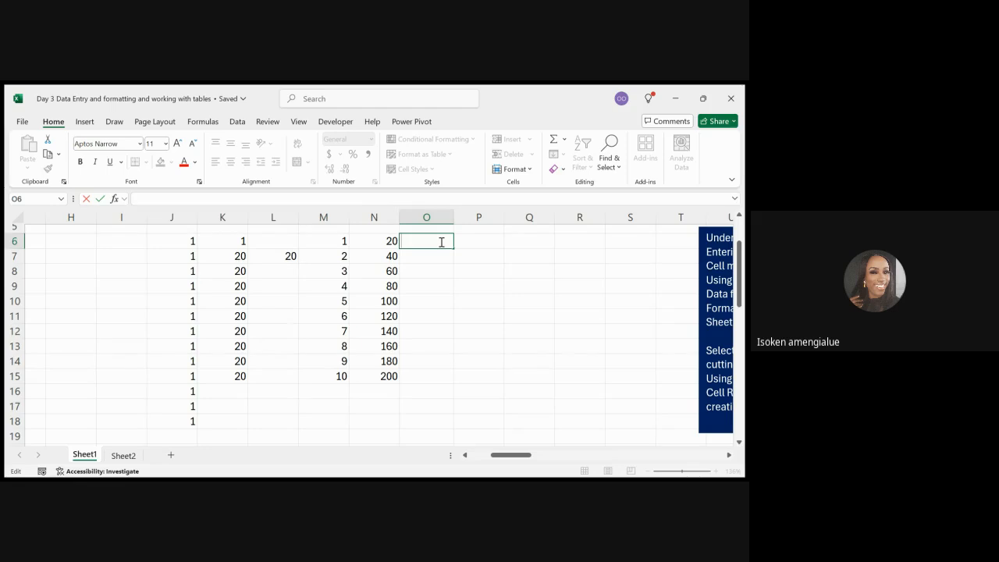
pyautogui.click(391, 242)
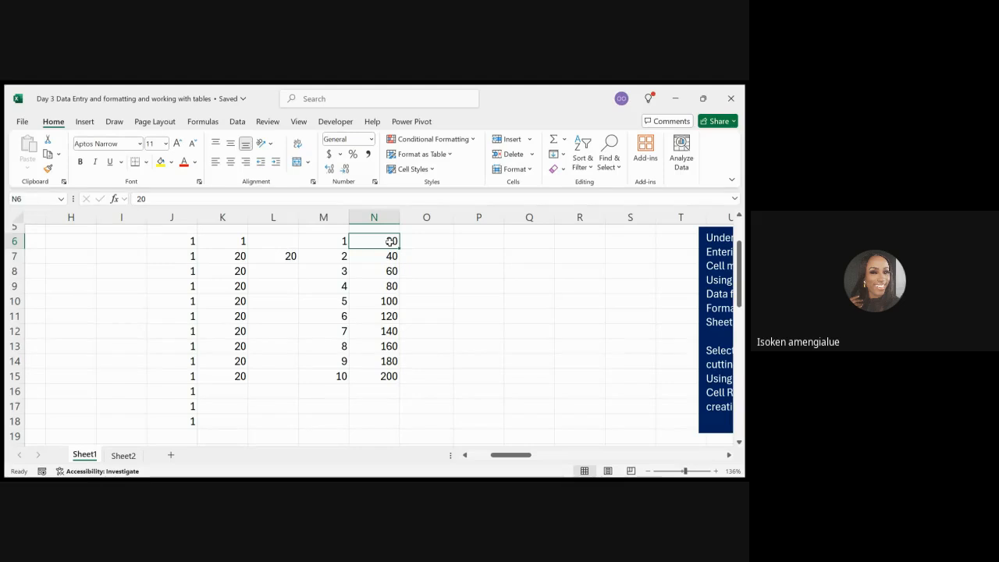
pyautogui.click(411, 242)
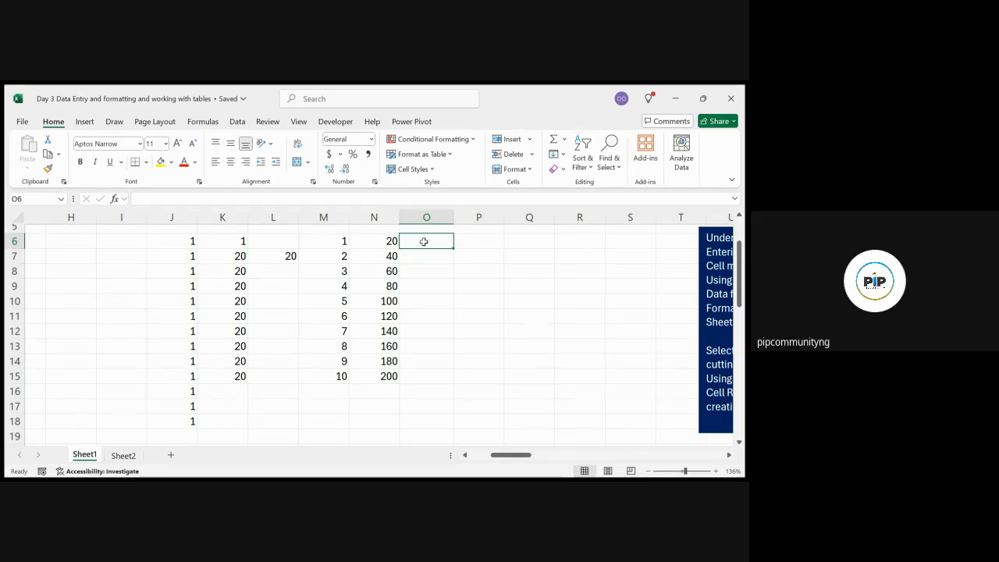
pyautogui.write('10')
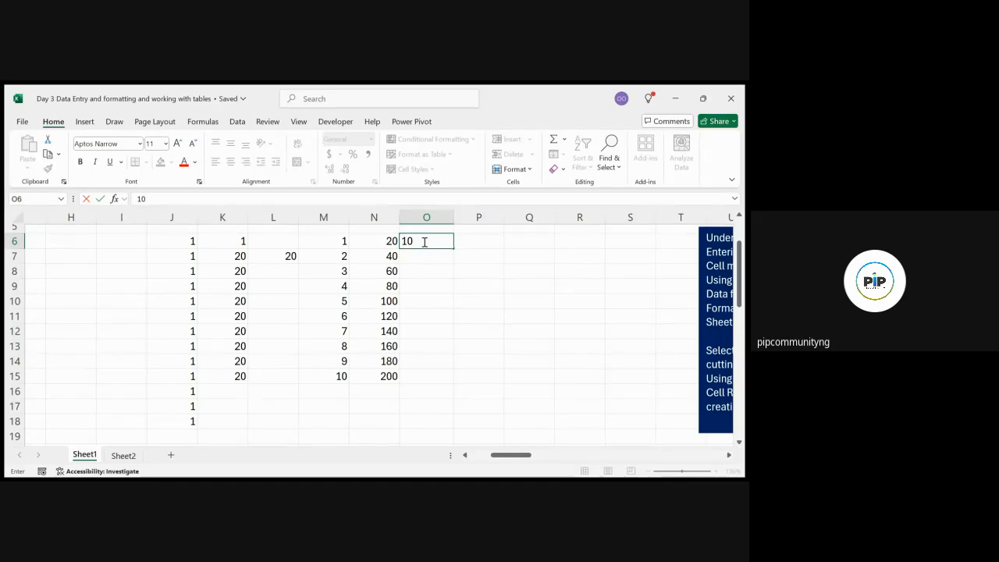
pyautogui.click(422, 255)
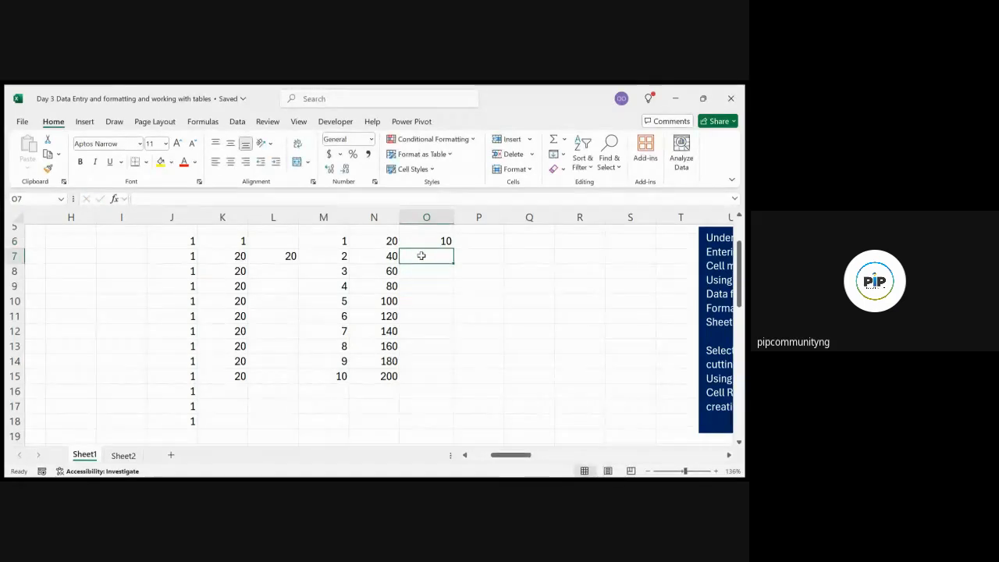
pyautogui.write('20')
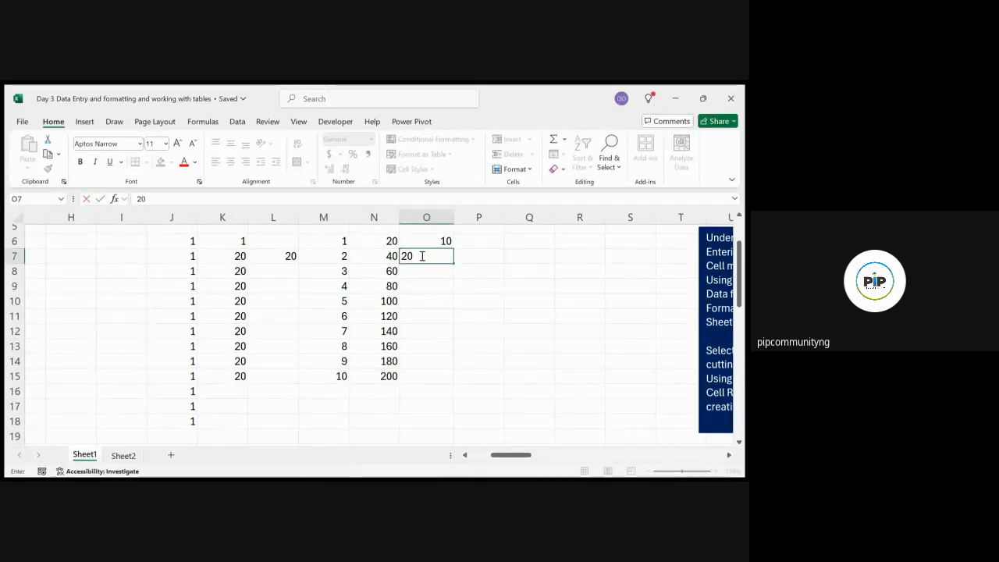
pyautogui.press('BackSpace')
pyautogui.press('BackSpace')
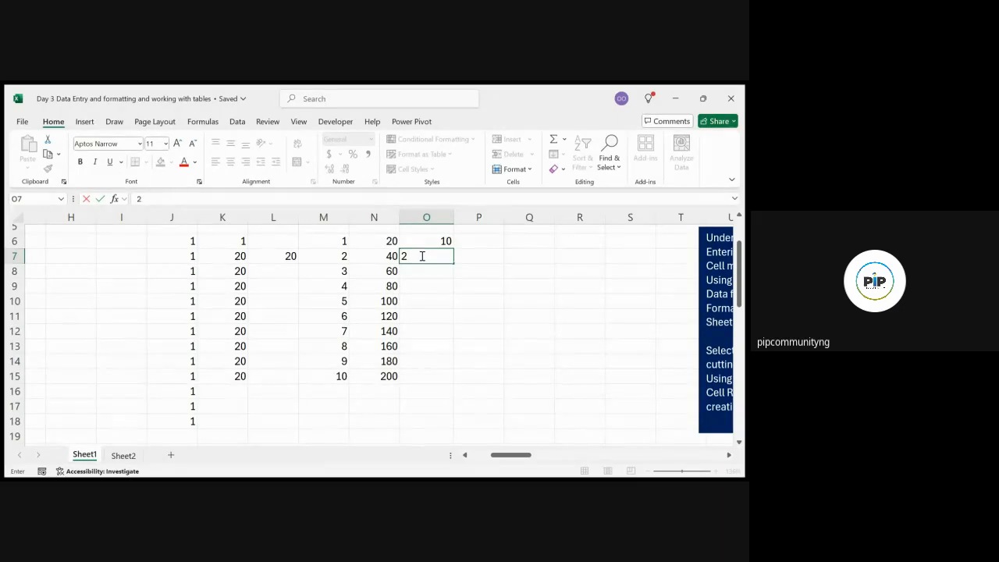
pyautogui.write('15')
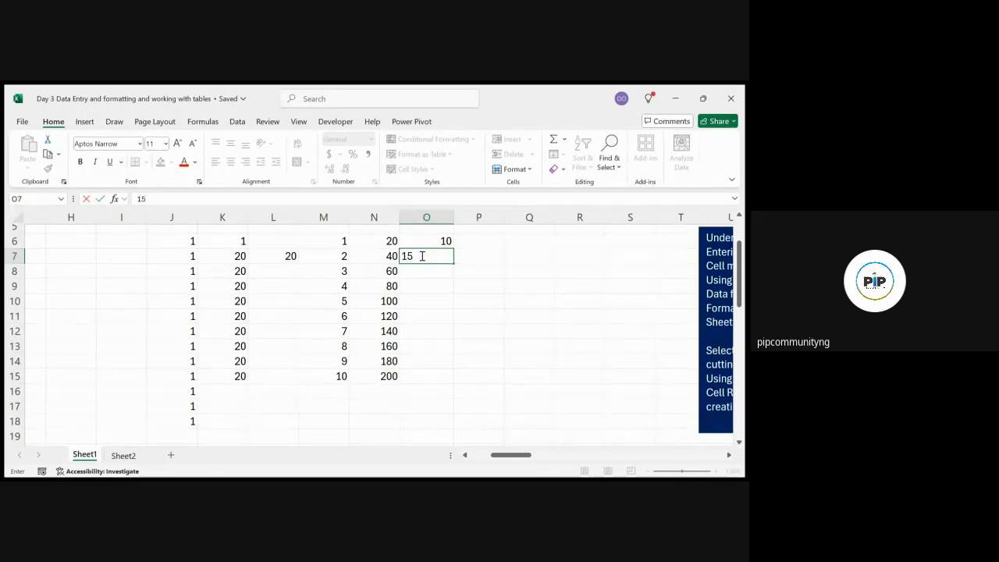
pyautogui.click(444, 281)
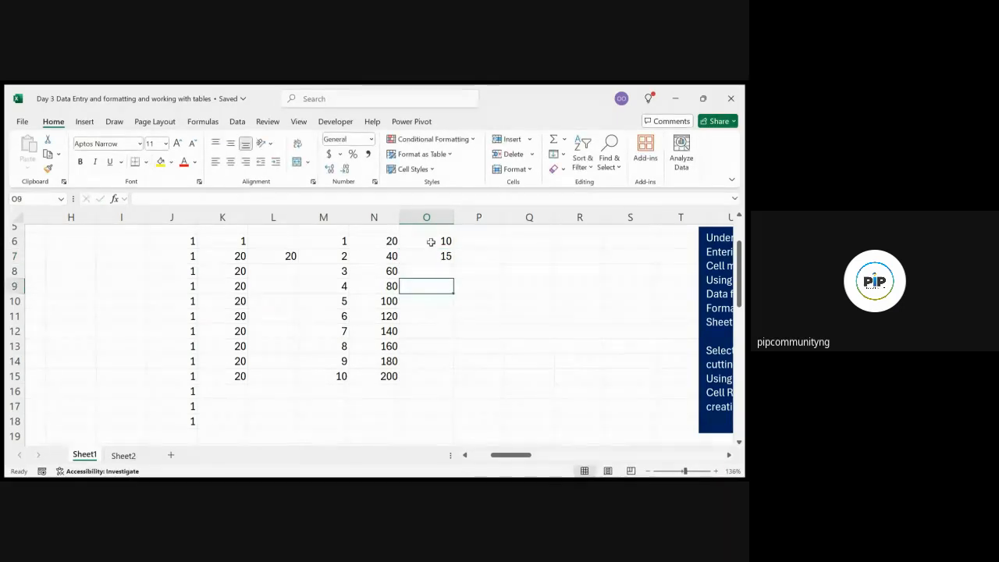
pyautogui.click(431, 242)
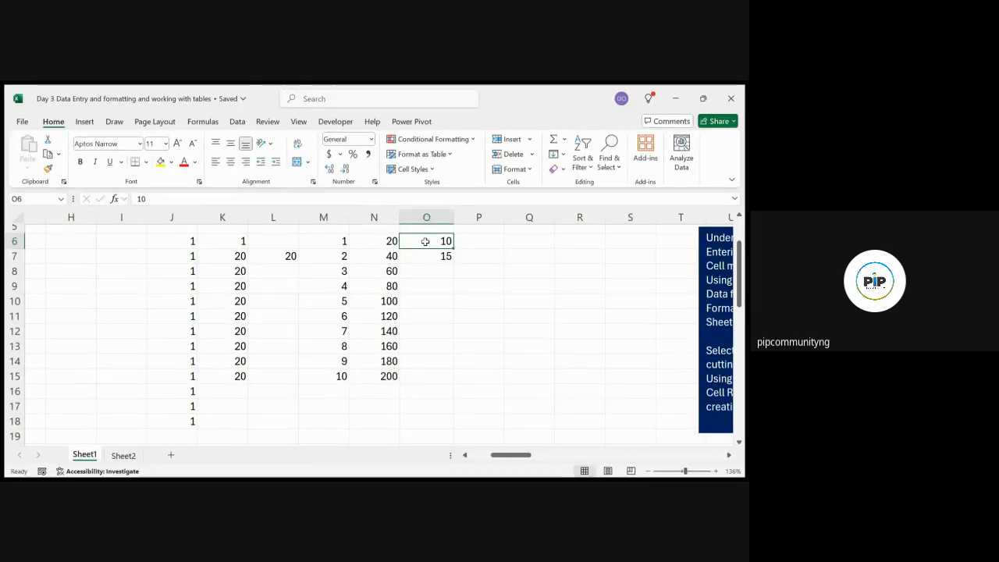
pyautogui.moveTo(424, 241); pyautogui.dragTo(426, 256)
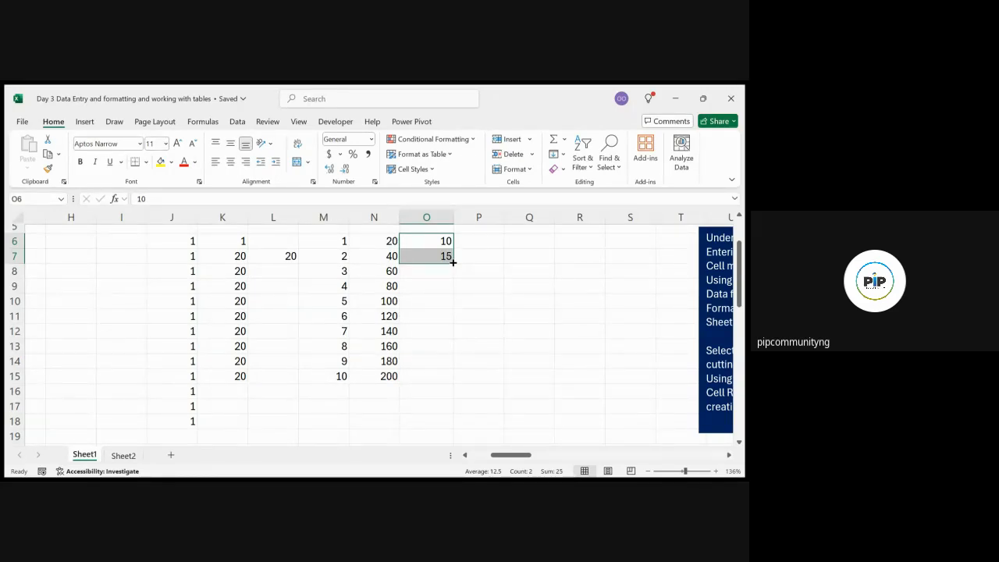
pyautogui.moveTo(453, 263); pyautogui.dragTo(452, 373)
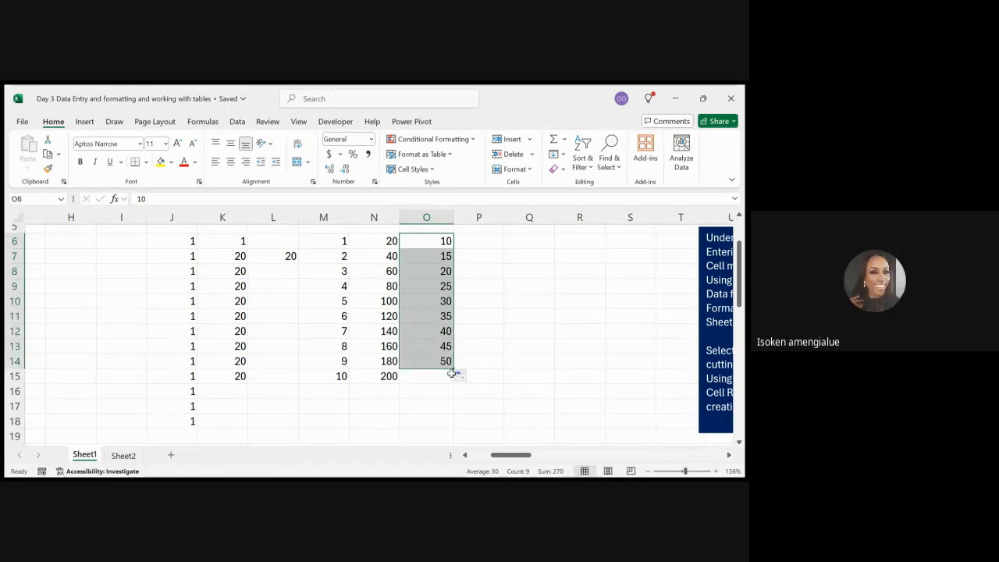
pyautogui.click(474, 250)
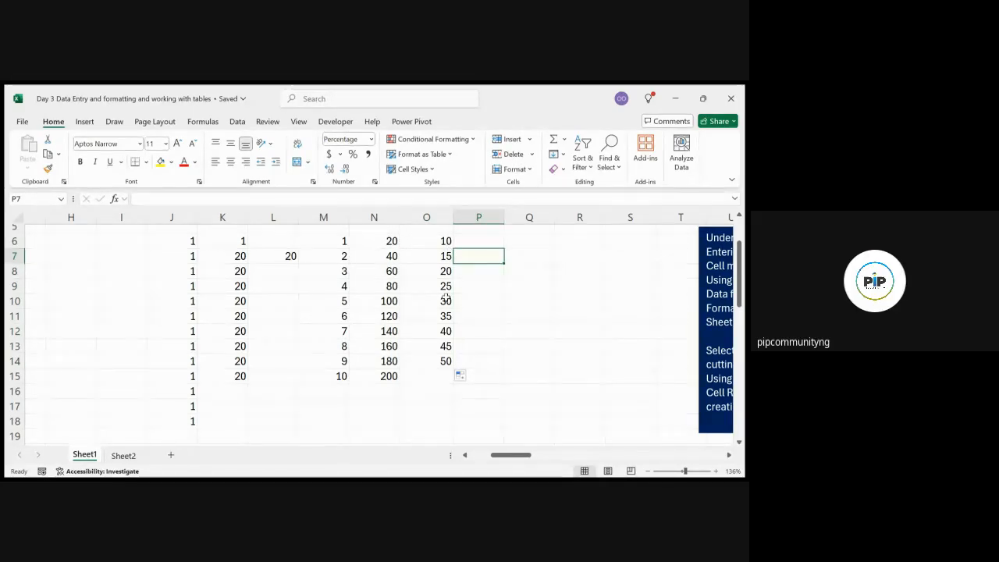
pyautogui.hotkey('ctrl', 'z')
pyautogui.hotkey('ctrl', 'z')
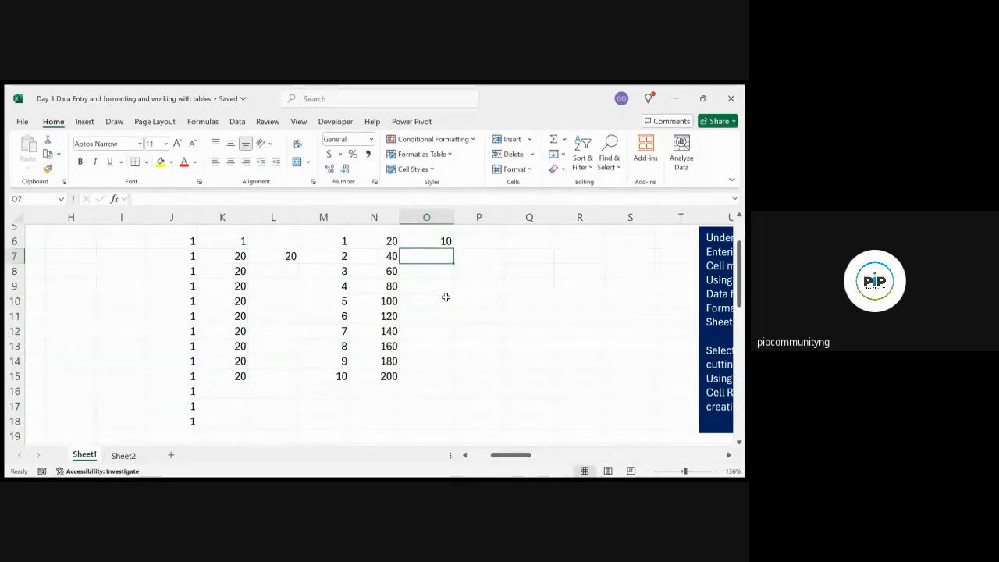
pyautogui.hotkey('ctrl', 'z')
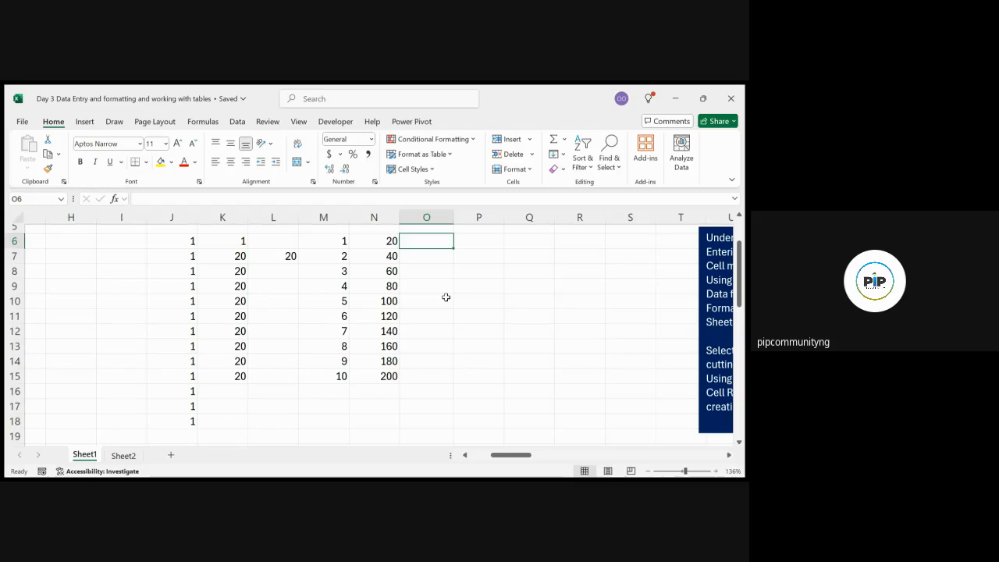
pyautogui.click(484, 268)
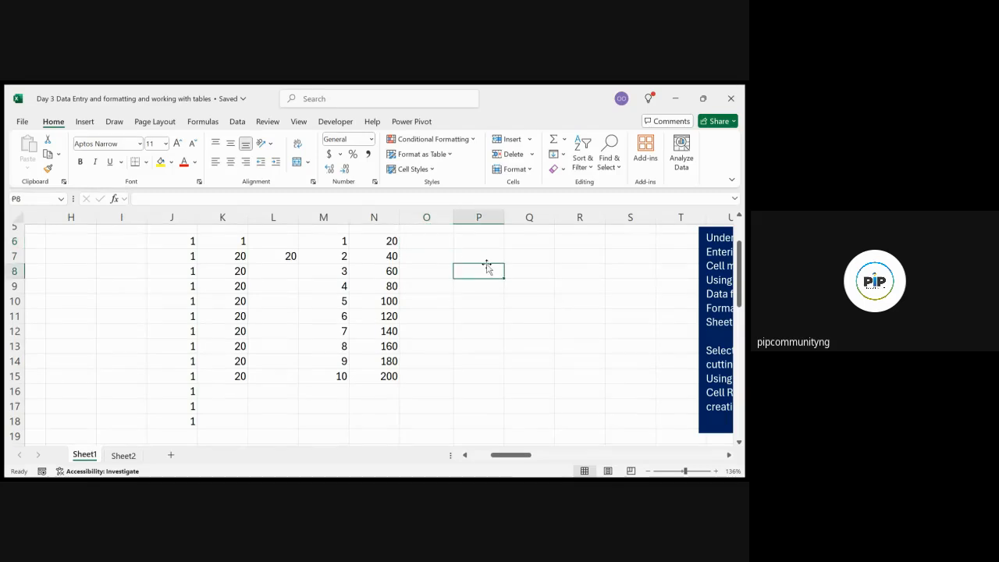
# Begin typing =se in cell O6 to start a SEQUENCE formula
pyautogui.click(435, 243)
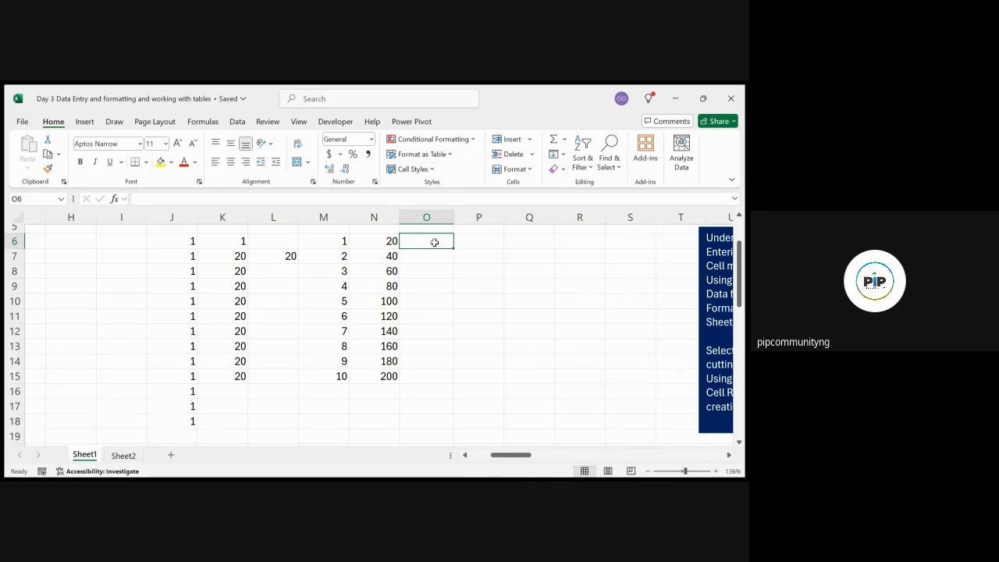
pyautogui.write('=')
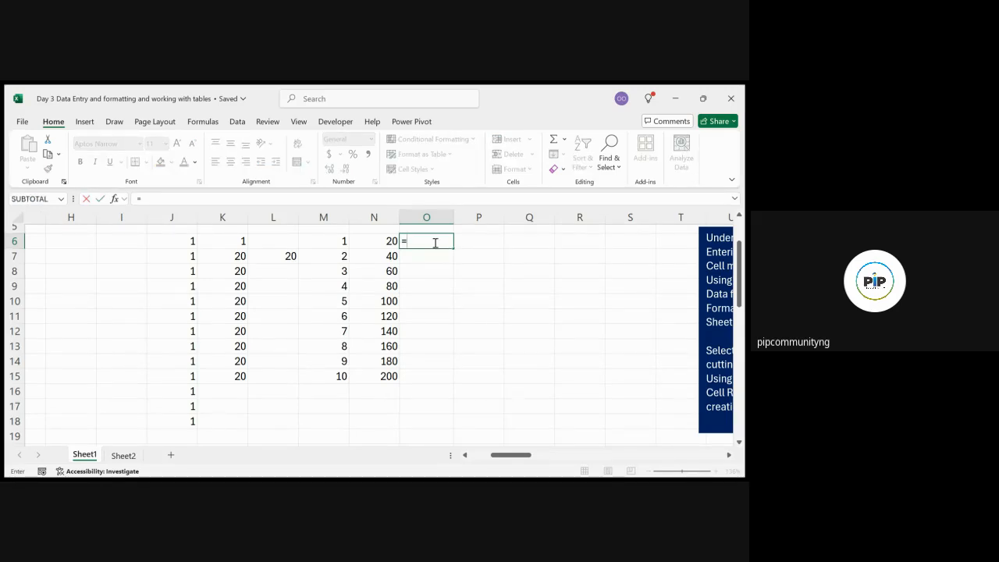
pyautogui.write('se')
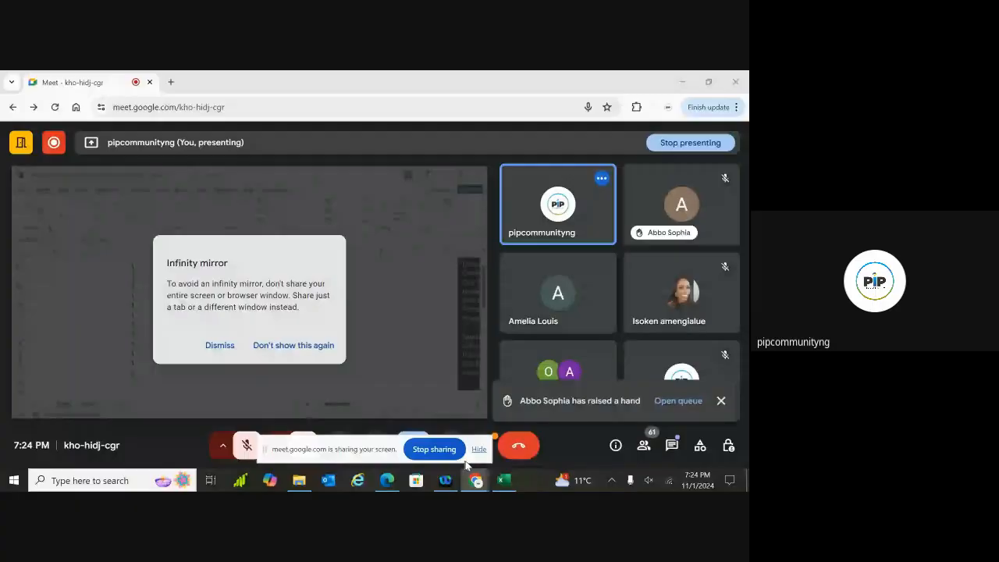
# Hide the Google Meet screen-sharing notice and return to the Excel workbook
pyautogui.click(479, 450)
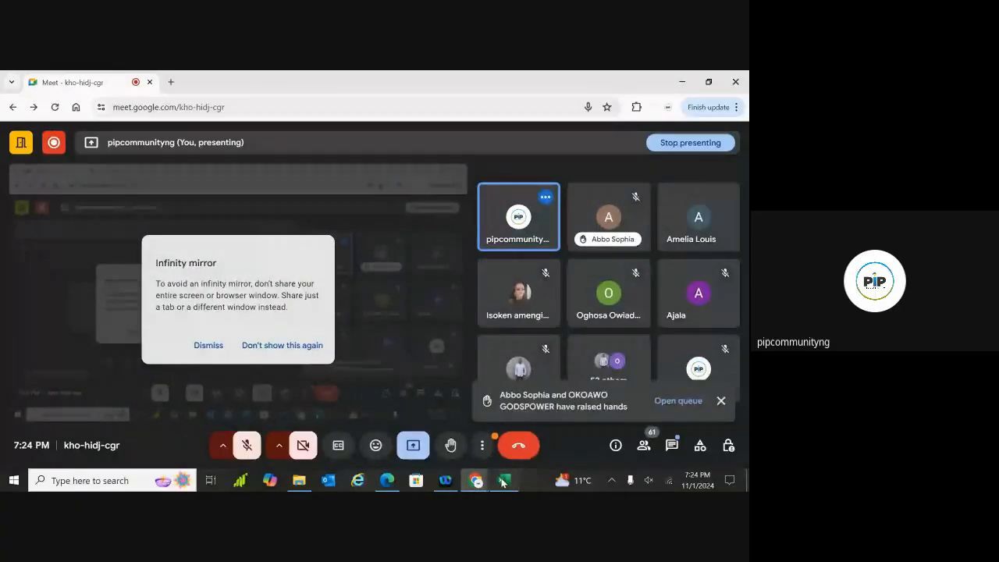
pyautogui.click(504, 481)
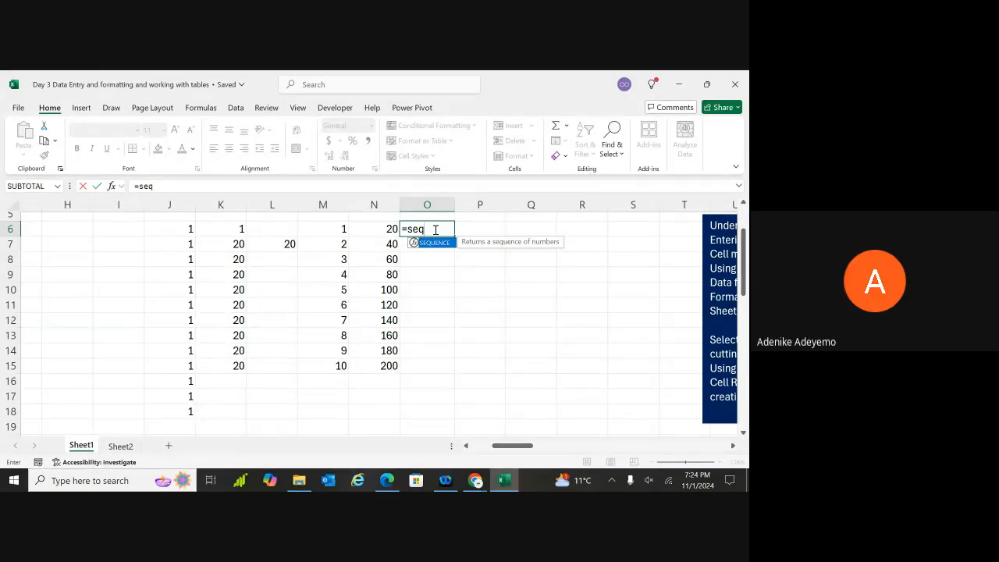
# Enter =SEQUENCE(10, 1, 20, 10) in O6, spilling 20 to 110 down O6:O15
pyautogui.press('BackSpace')
pyautogui.press('BackSpace')
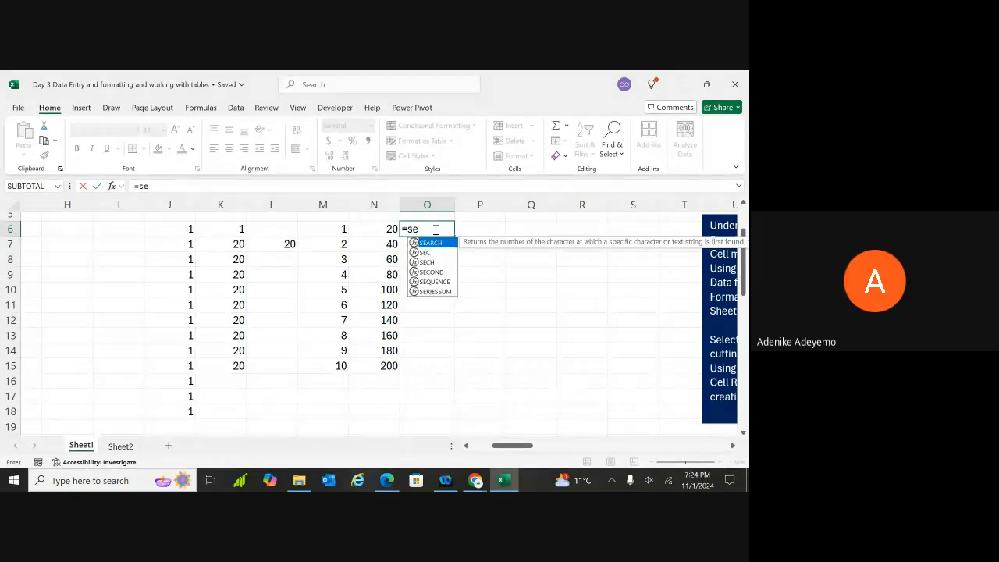
pyautogui.write('eq')
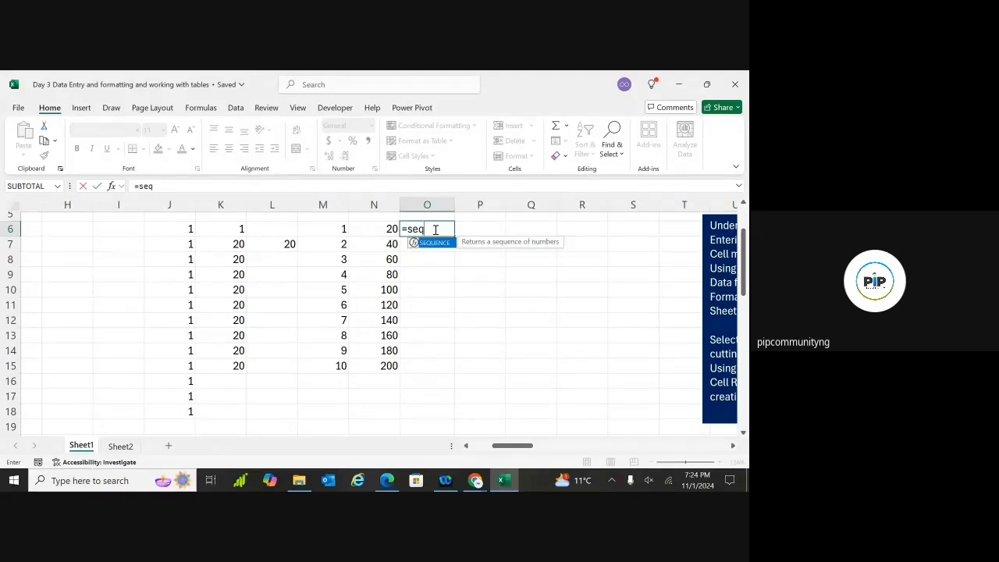
pyautogui.write('uence')
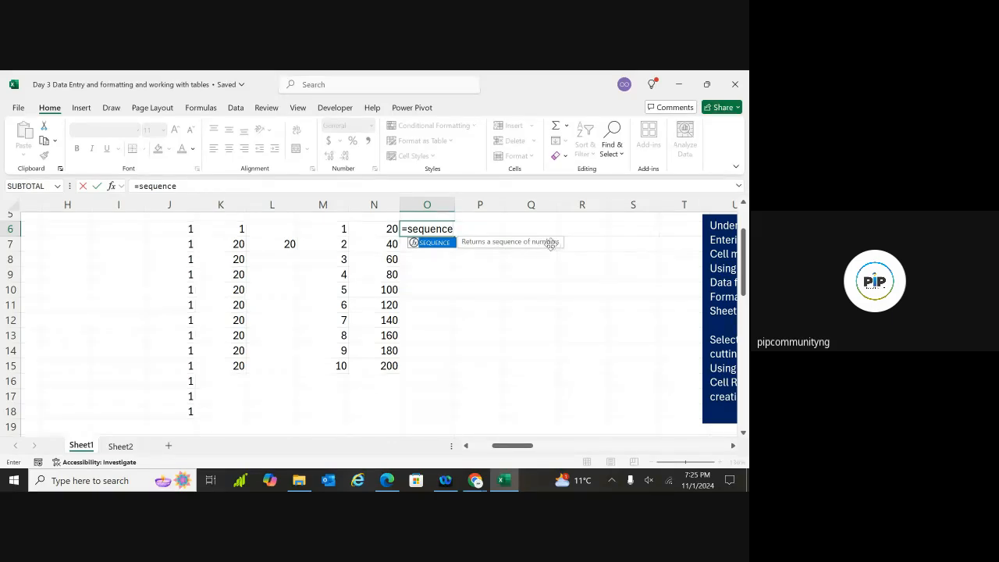
pyautogui.doubleClick(435, 243)
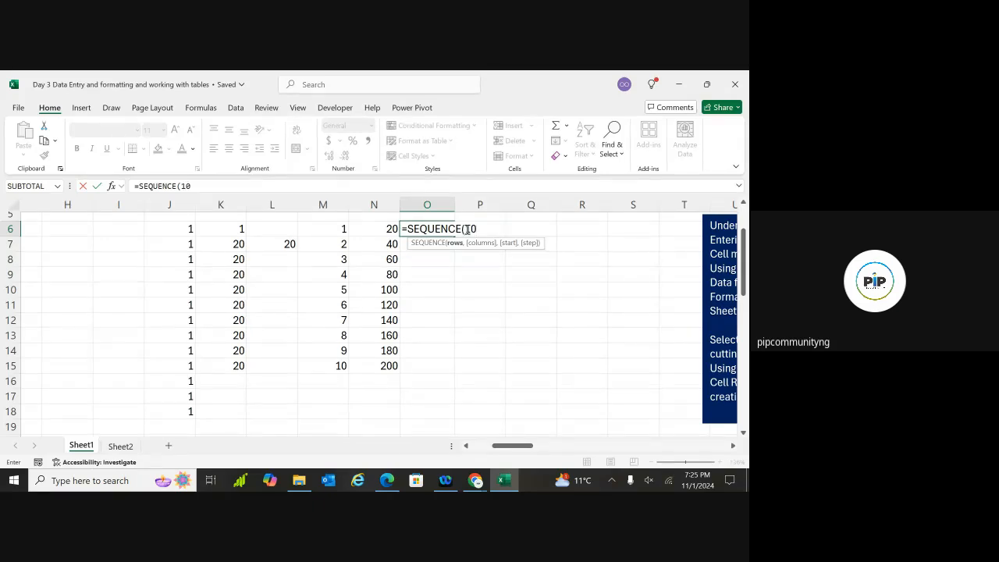
pyautogui.write(', 1')
pyautogui.write(',')
pyautogui.write('2')
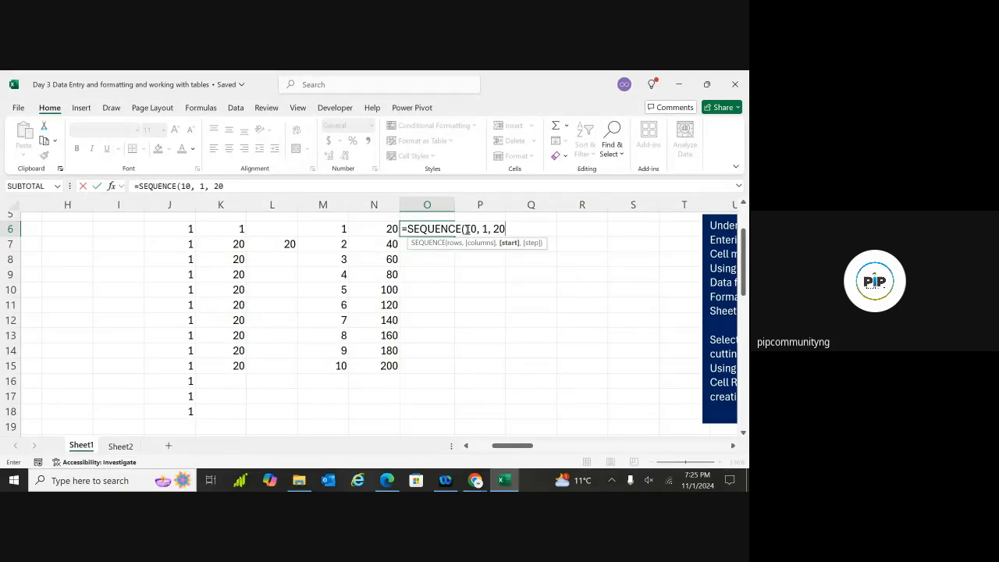
pyautogui.write('0,')
pyautogui.write('10)')
pyautogui.press('Return')
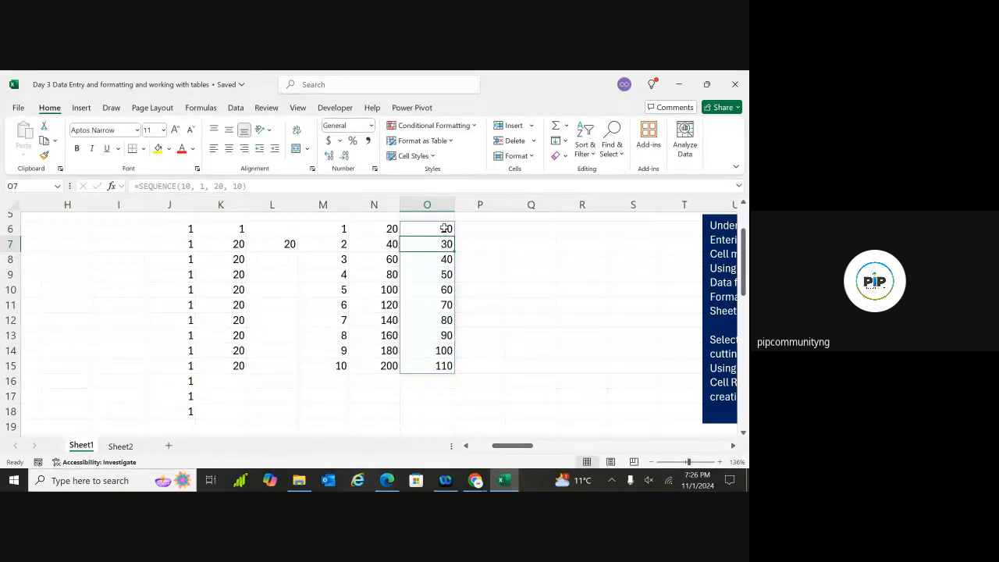
pyautogui.click(442, 269)
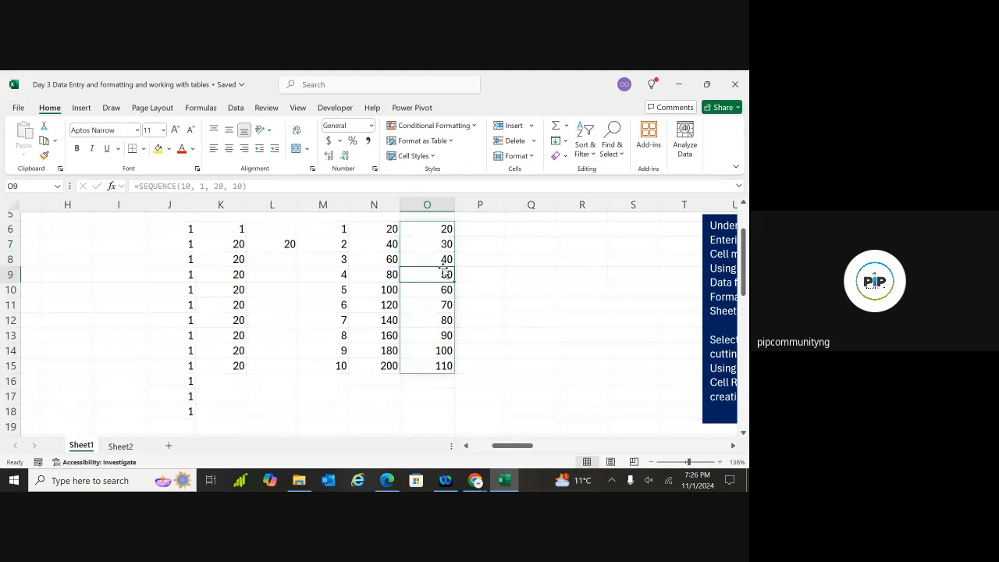
pyautogui.click(444, 304)
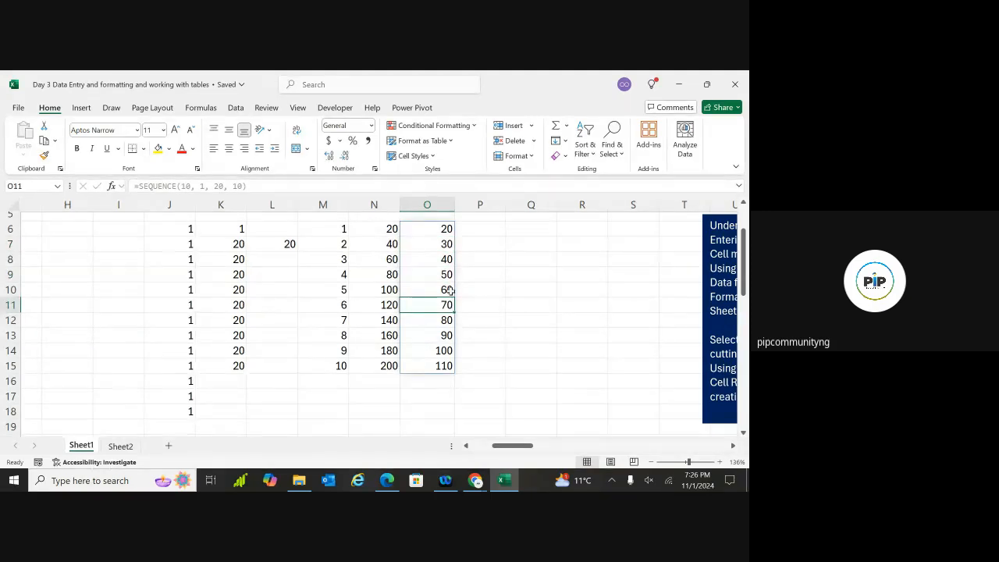
pyautogui.click(497, 227)
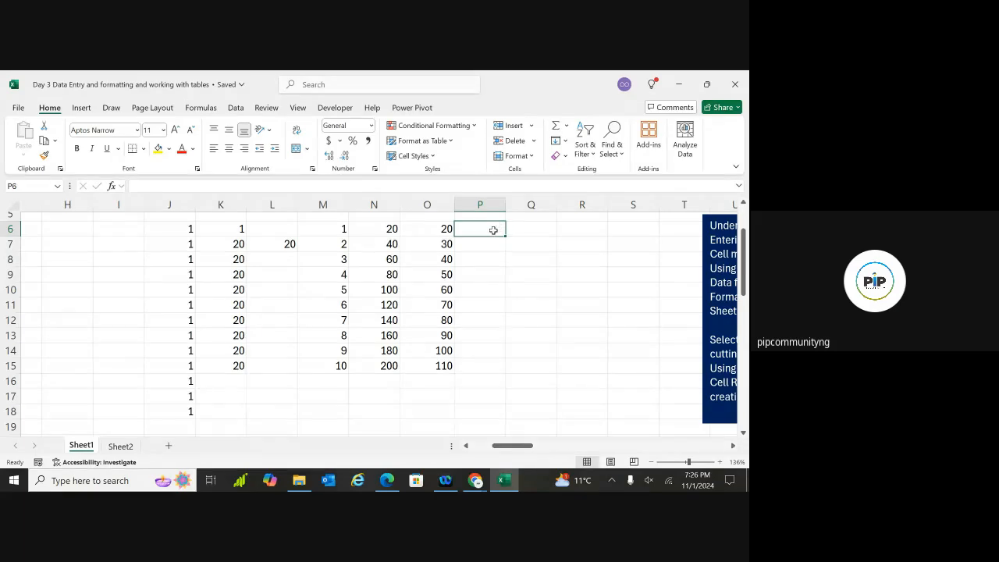
pyautogui.doubleClick(493, 230)
pyautogui.write('=sequ')
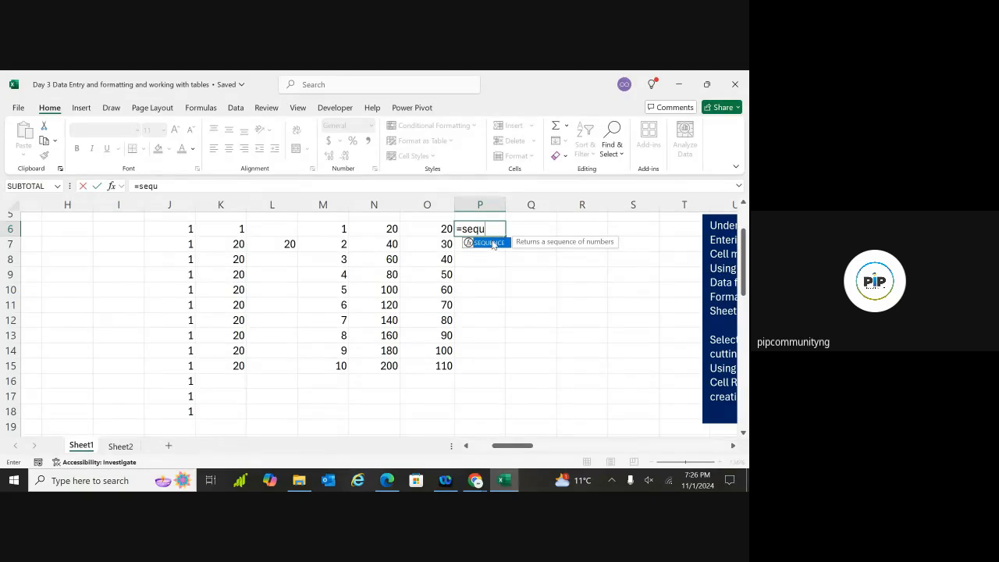
pyautogui.doubleClick(489, 242)
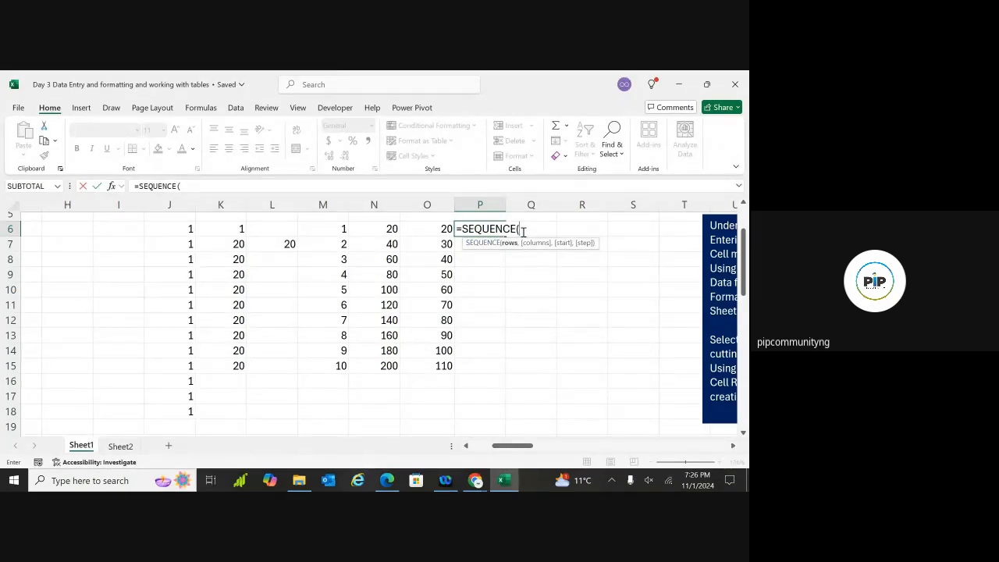
pyautogui.write('10,')
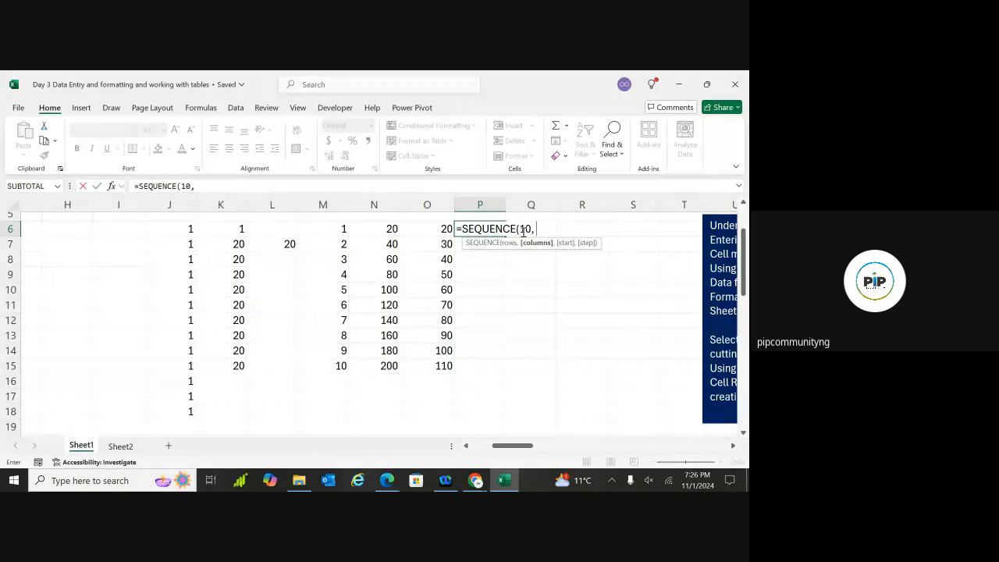
pyautogui.write(' 1, ')
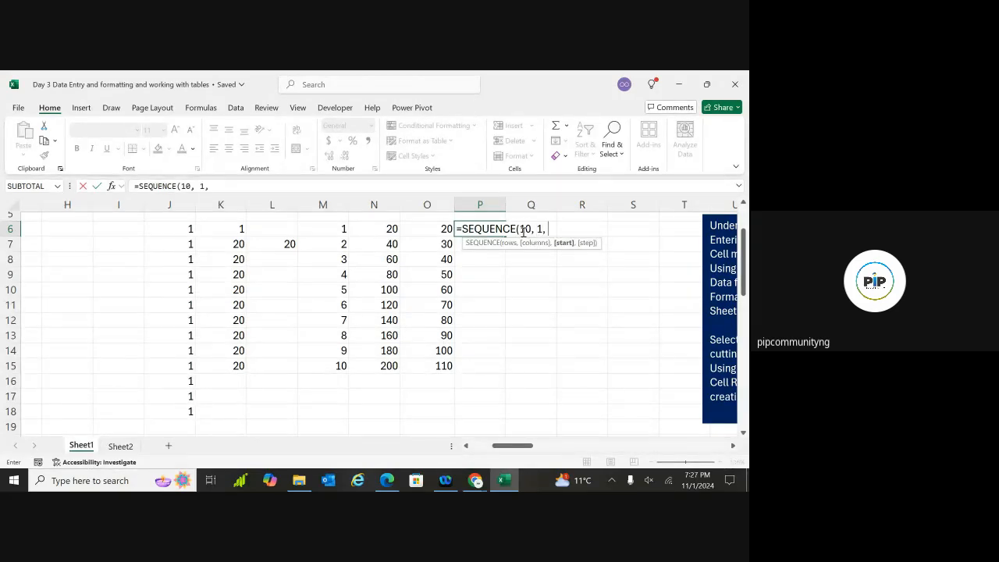
pyautogui.write('1, 1)')
pyautogui.press('Return')
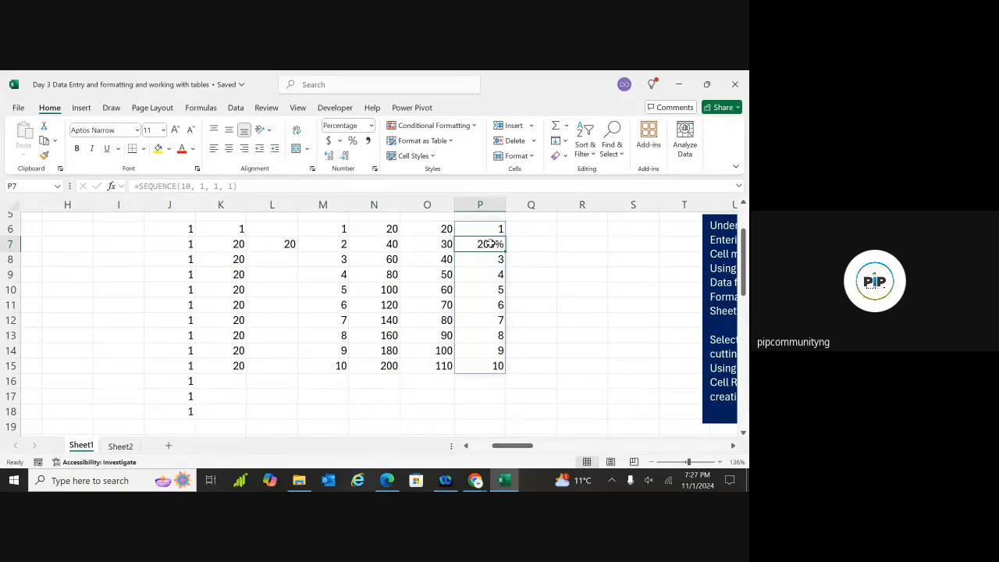
pyautogui.click(372, 126)
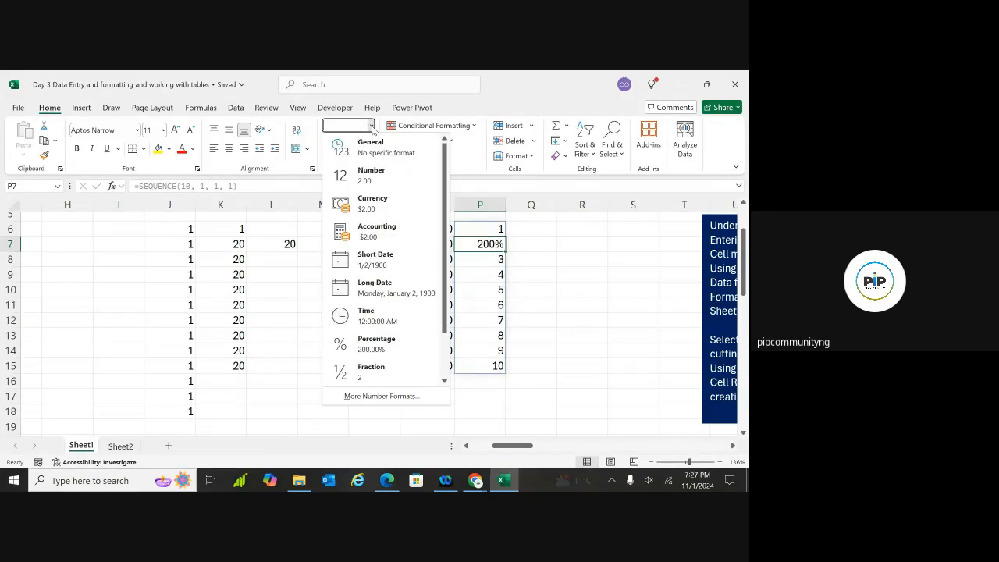
pyautogui.click(371, 146)
pyautogui.click(558, 288)
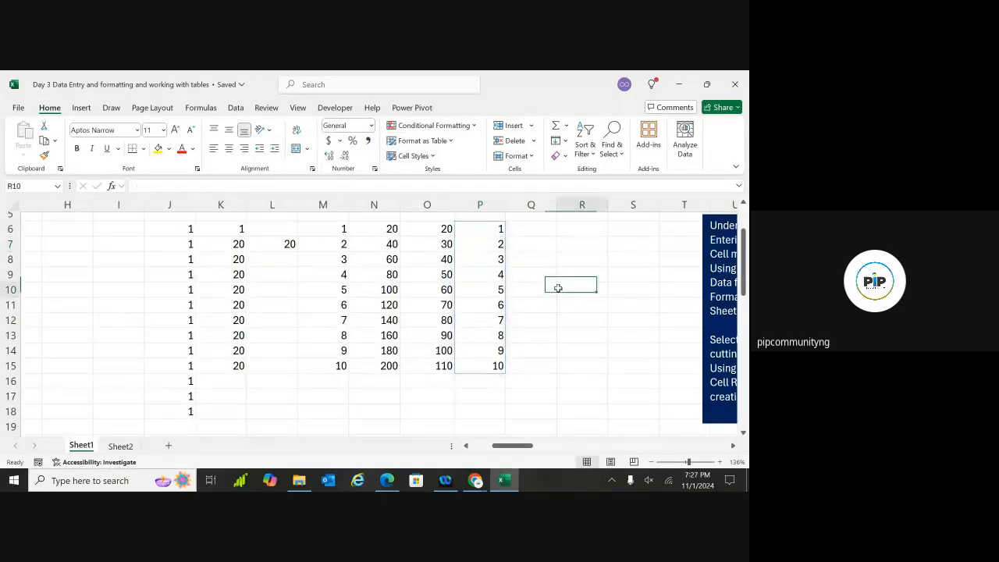
pyautogui.click(484, 230)
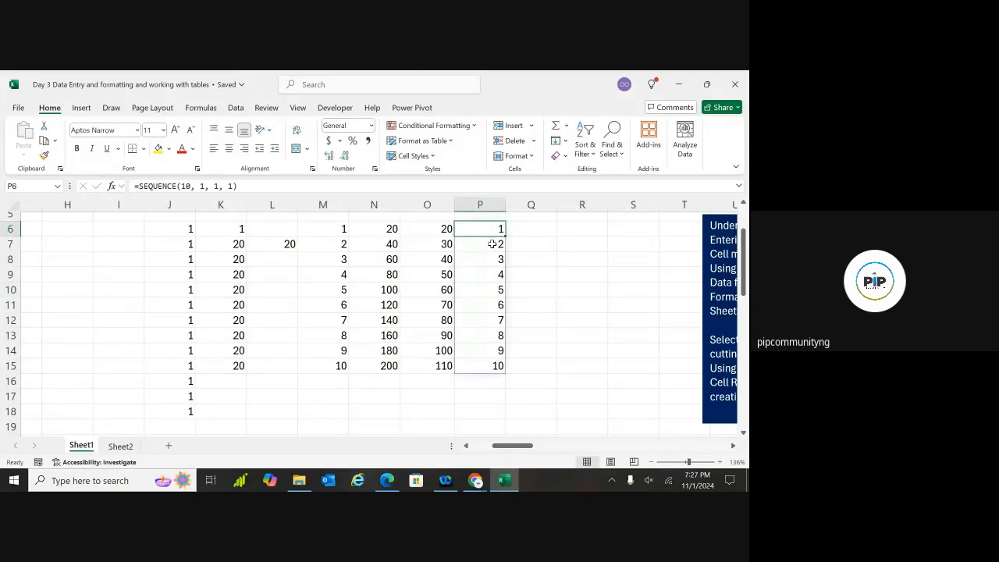
pyautogui.click(493, 244)
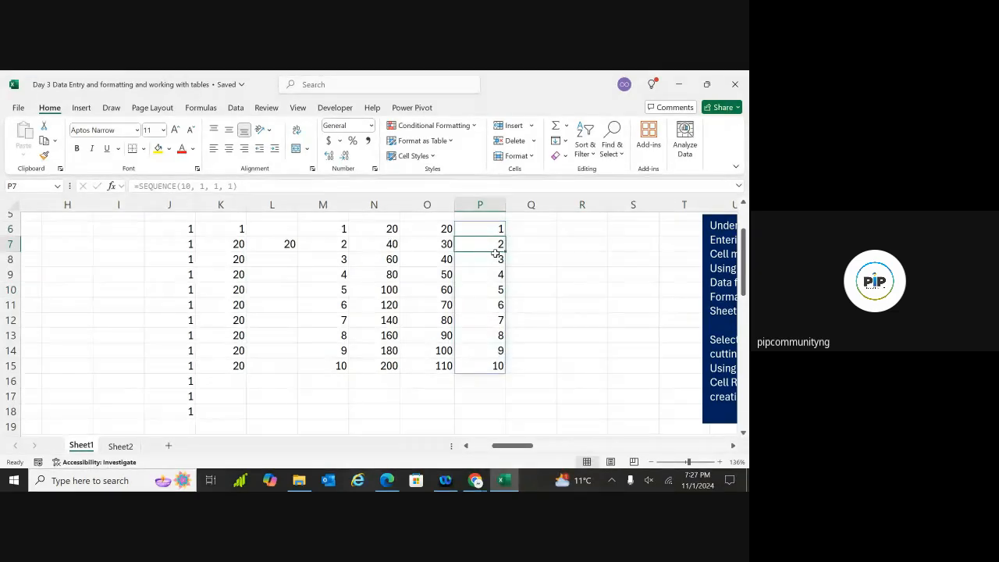
pyautogui.press('Up')
pyautogui.press('Delete')
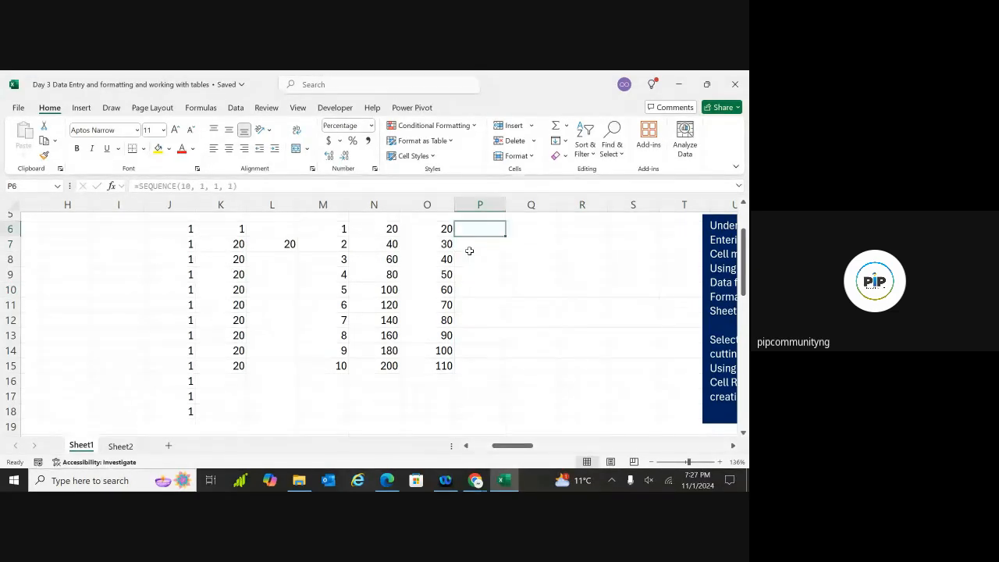
# Undo the column O and N series fills and clear N6:N8
pyautogui.press('Left')
pyautogui.press('Delete')
pyautogui.hotkey('ctrl', 'z')
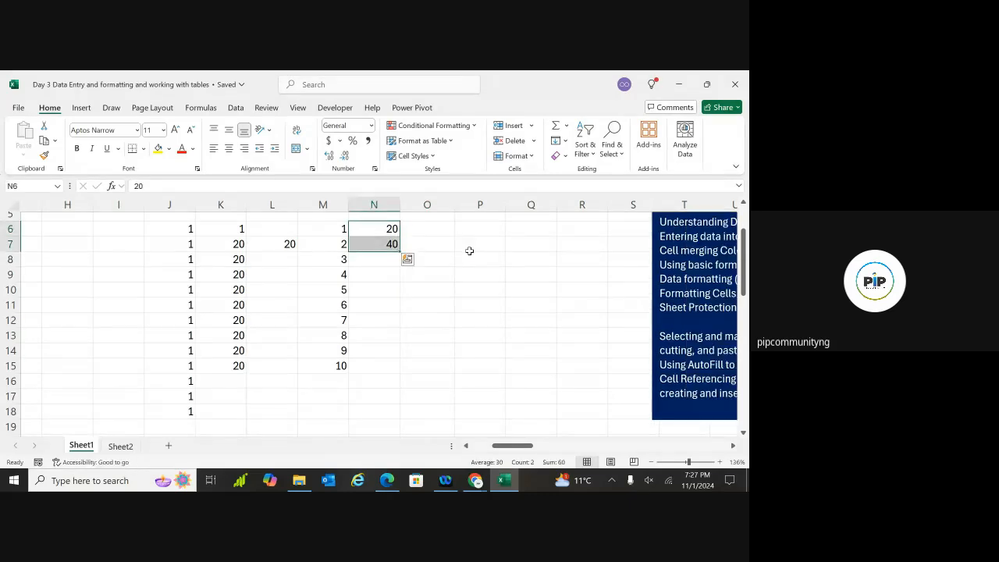
pyautogui.click(390, 287)
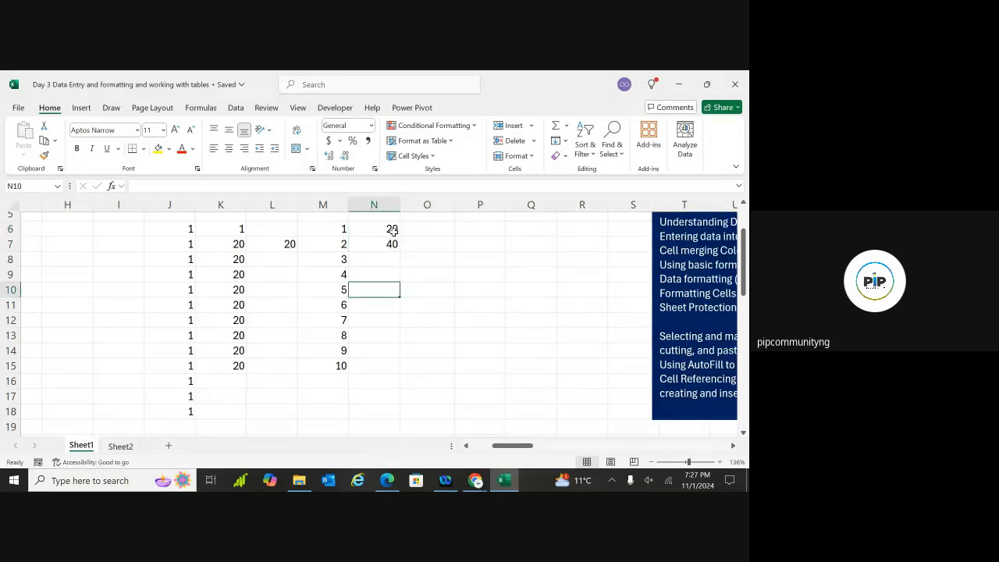
pyautogui.moveTo(391, 229); pyautogui.dragTo(394, 262)
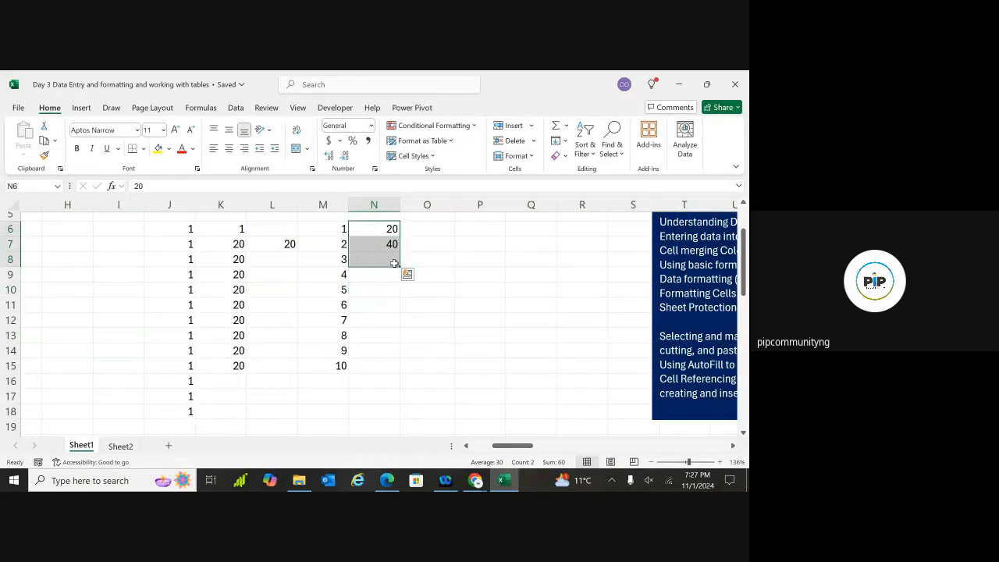
pyautogui.press('Delete')
# Enter =SEQUENCE(10, 4, 10, 5) in N6, spilling 10 to 205 across N6:Q15
pyautogui.click(410, 226)
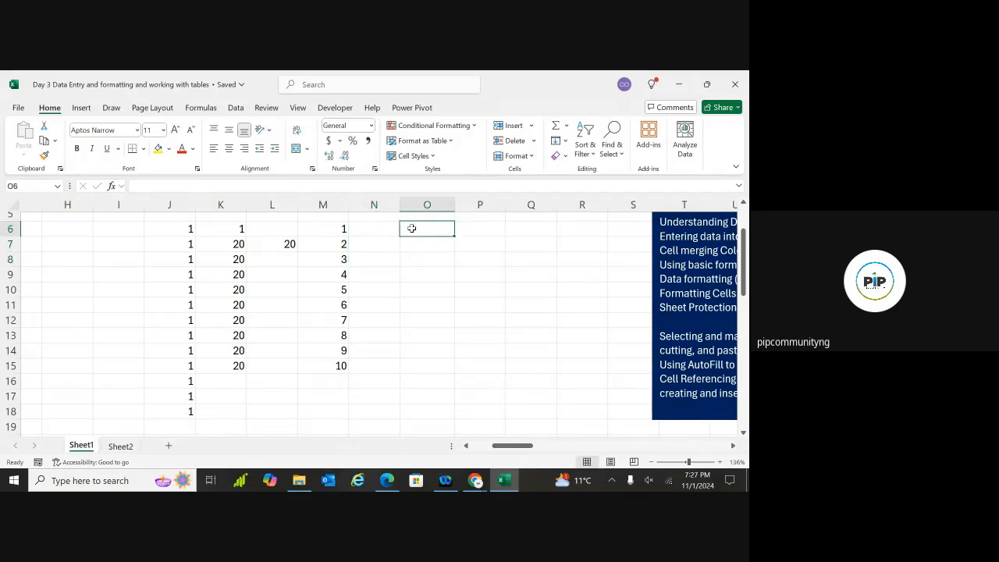
pyautogui.doubleClick(390, 230)
pyautogui.write('=')
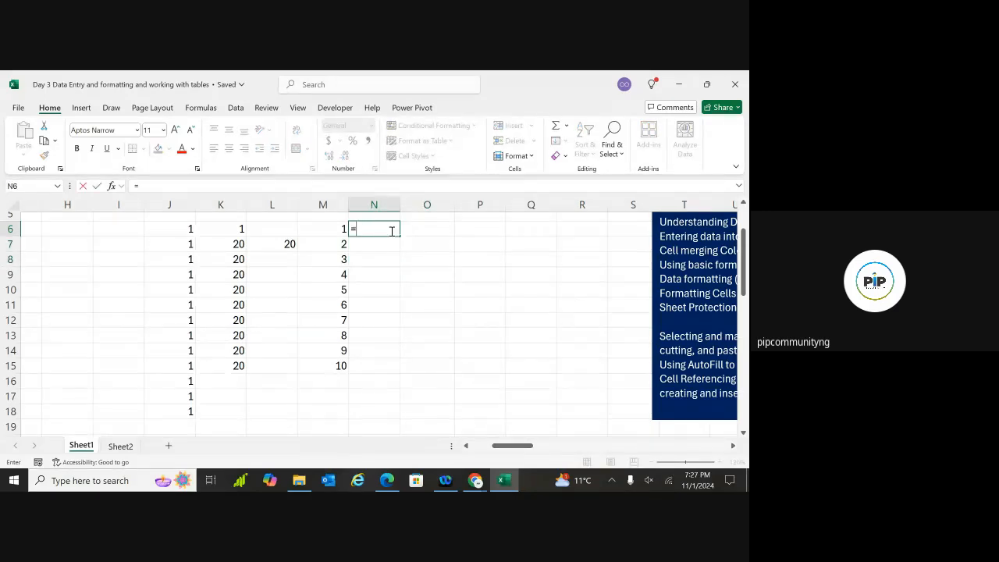
pyautogui.write('sequ')
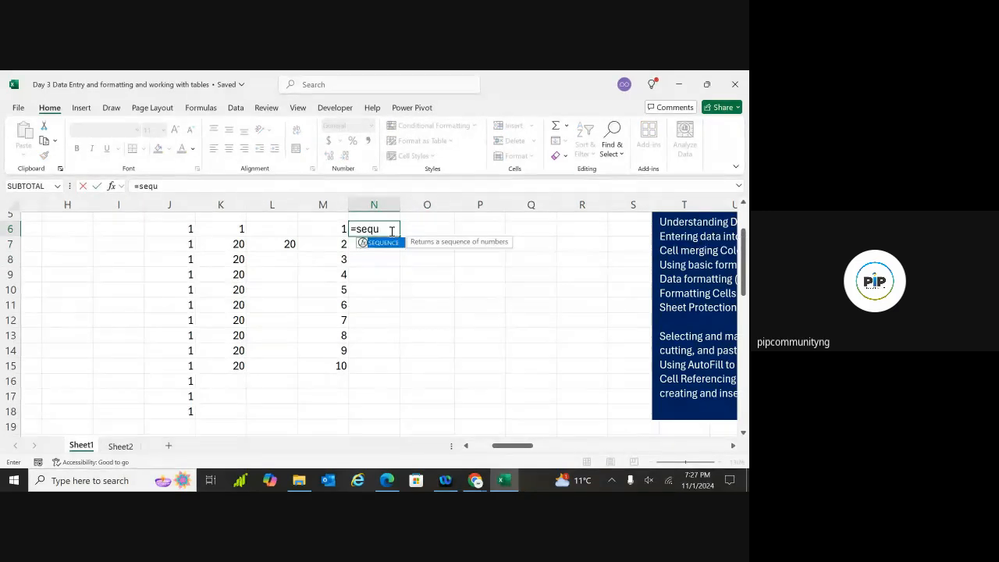
pyautogui.write('ece')
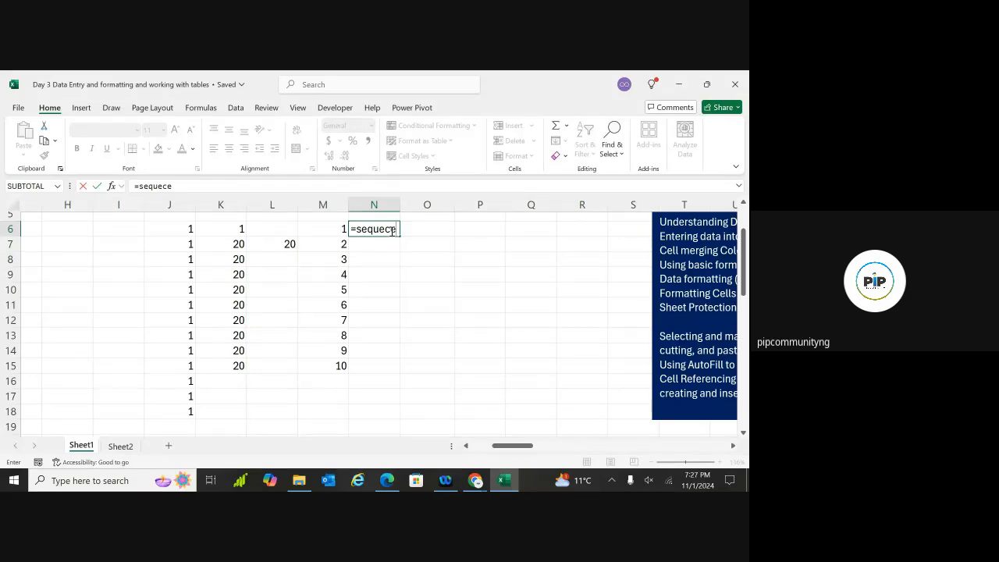
pyautogui.press('BackSpace')
pyautogui.press('BackSpace')
pyautogui.doubleClick(390, 243)
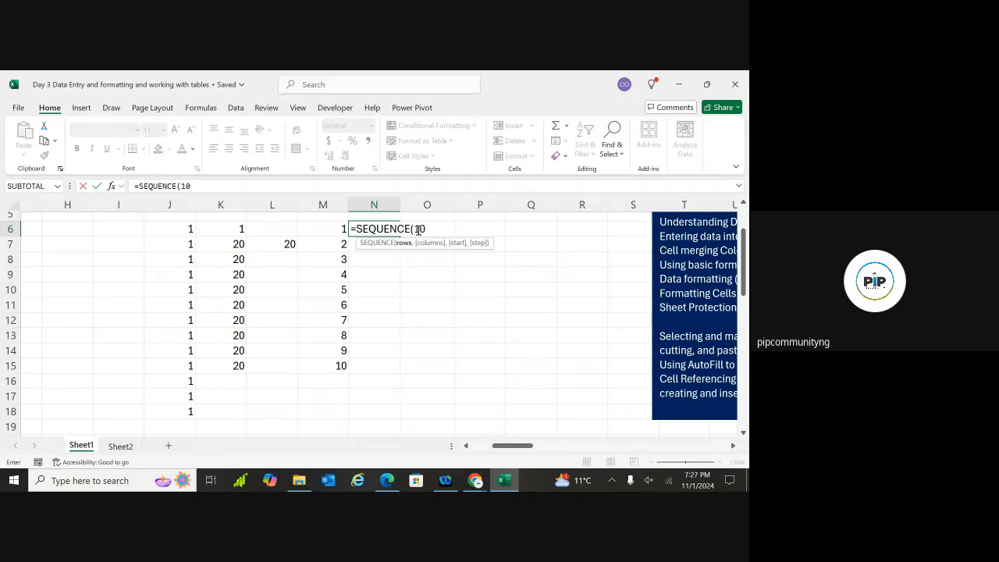
pyautogui.write('10, 4,')
pyautogui.write('10, 5')
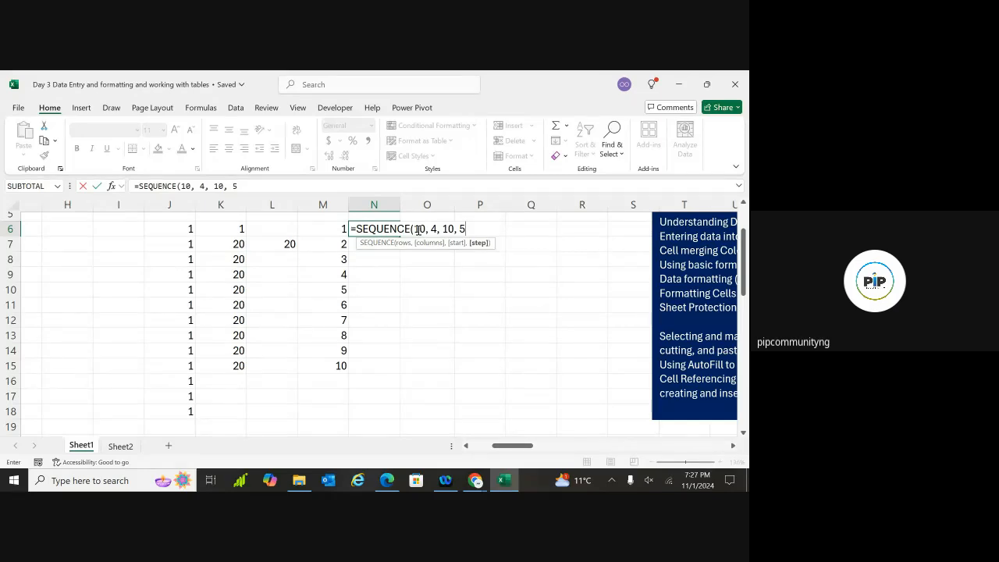
pyautogui.write(')')
pyautogui.press('Return')
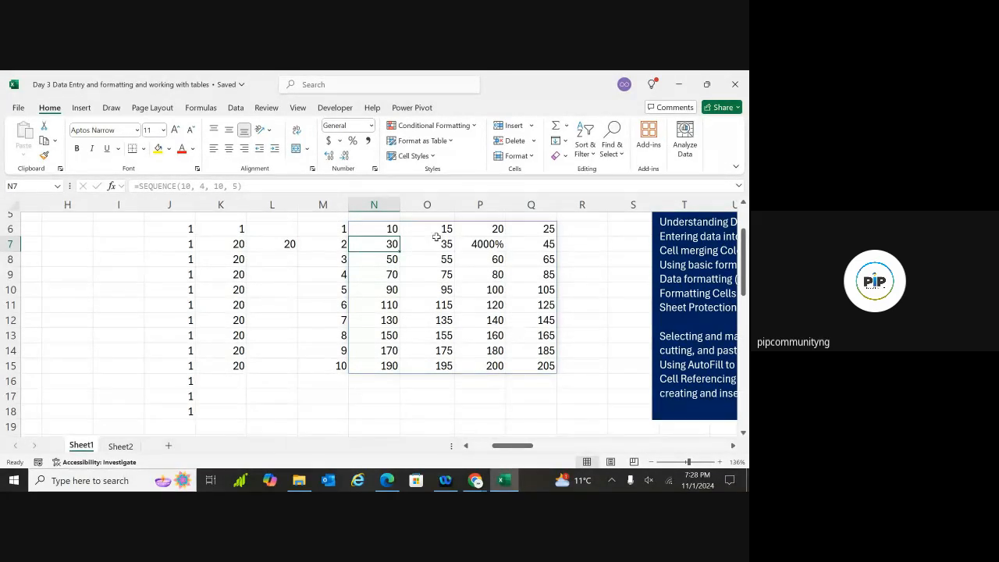
pyautogui.click(484, 245)
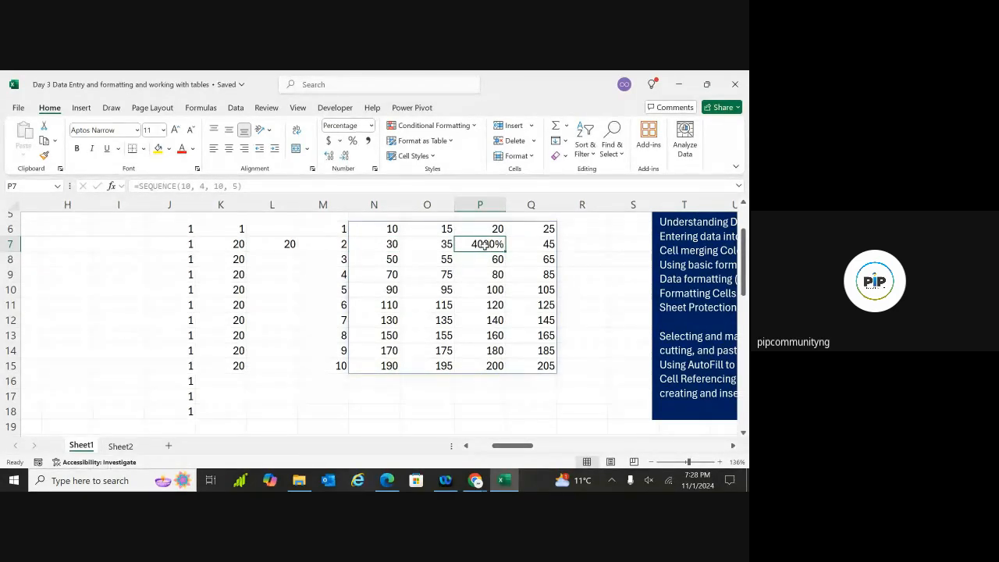
# Give P7 General number format so it shows 40, then type 0.05 in H8
pyautogui.press('BackSpace')
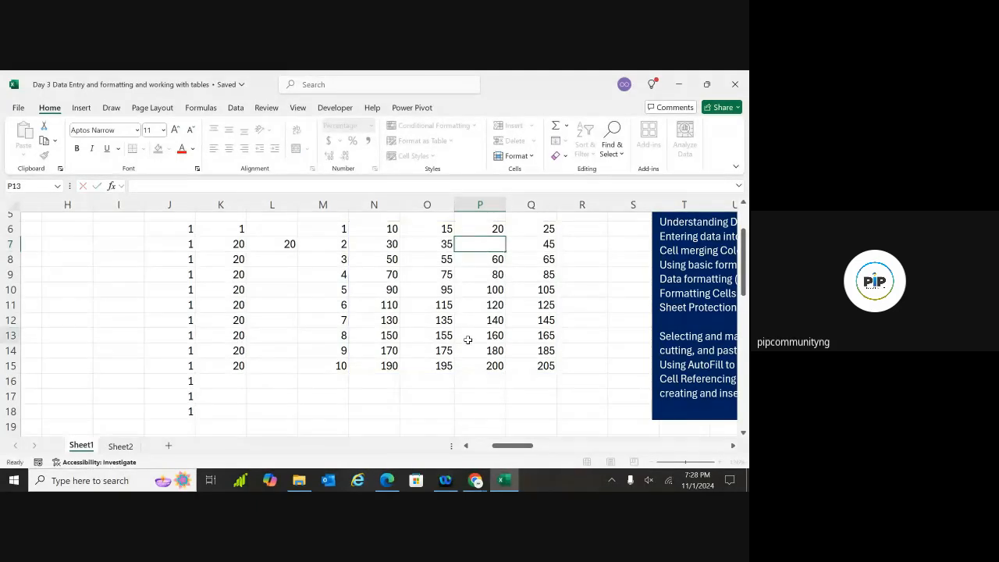
pyautogui.click(469, 339)
pyautogui.click(490, 247)
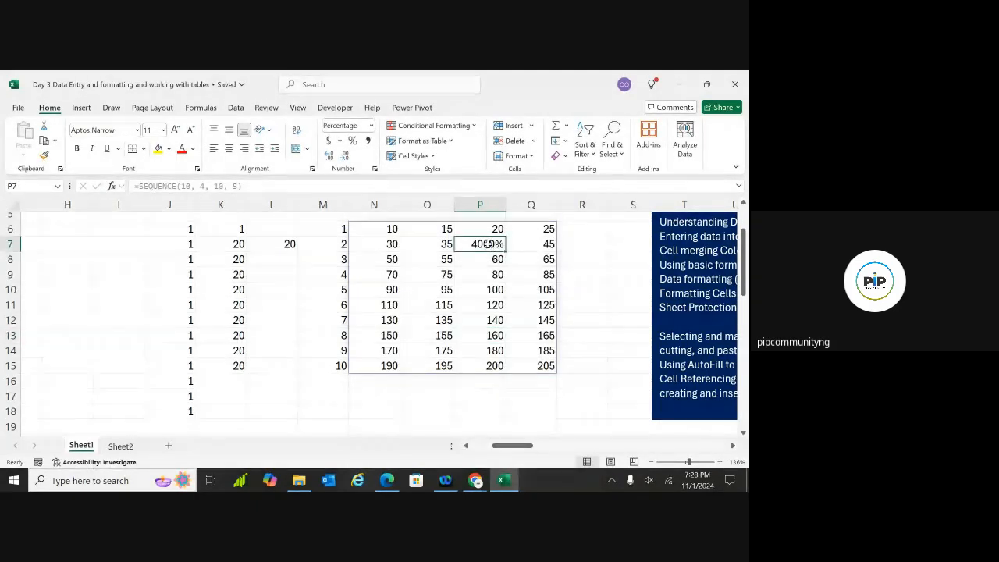
pyautogui.click(360, 125)
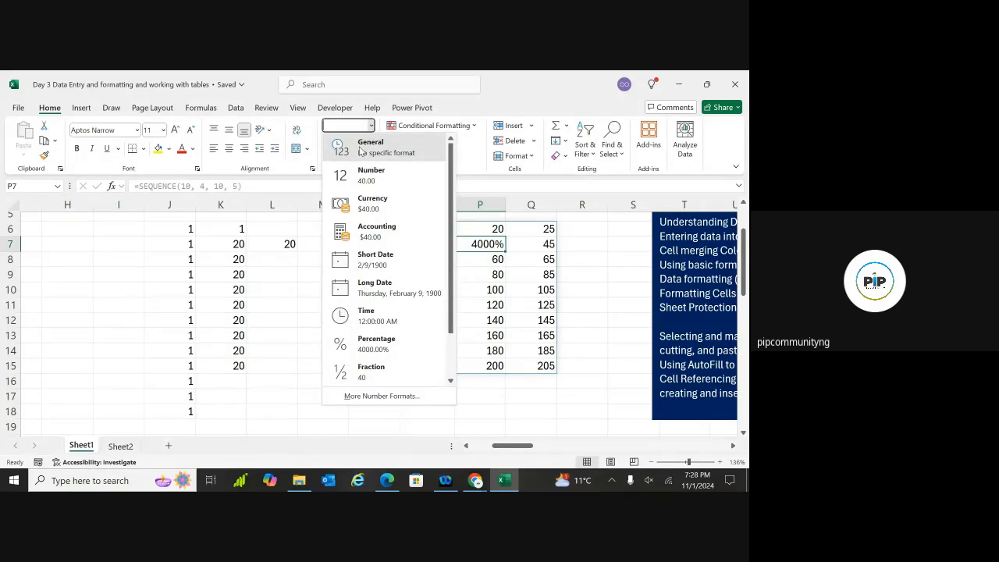
pyautogui.click(367, 146)
pyautogui.click(480, 335)
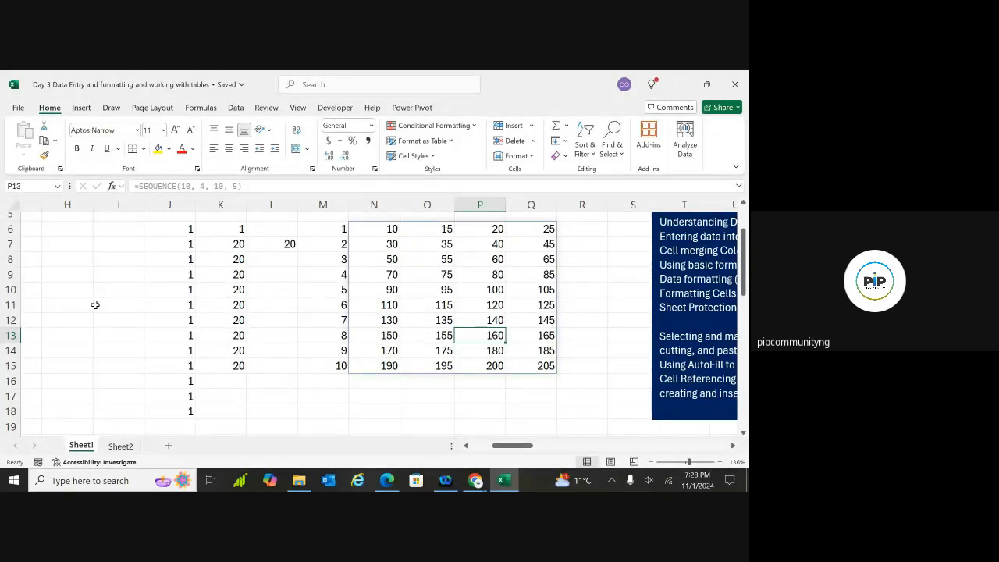
pyautogui.click(87, 267)
pyautogui.write('0')
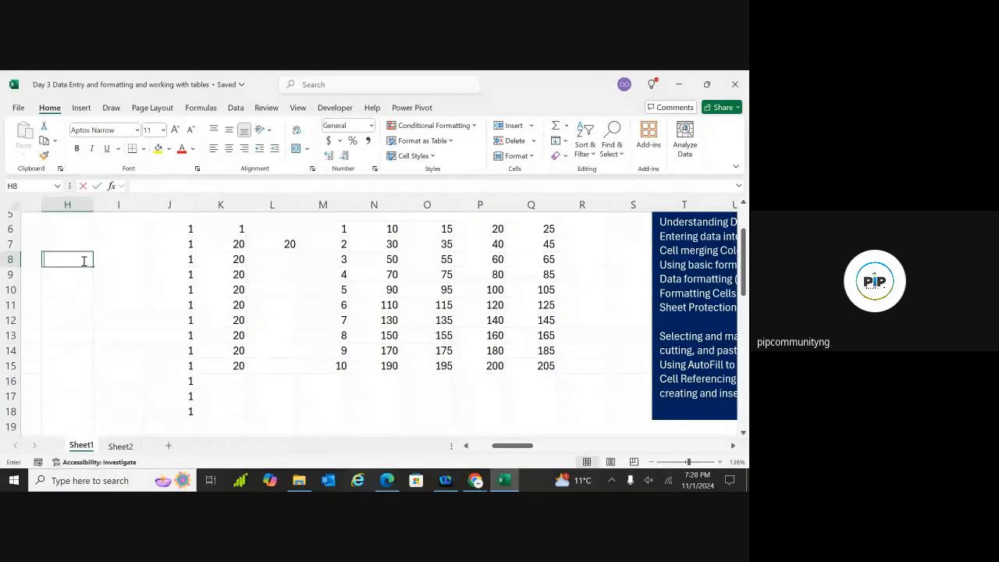
pyautogui.write('.05')
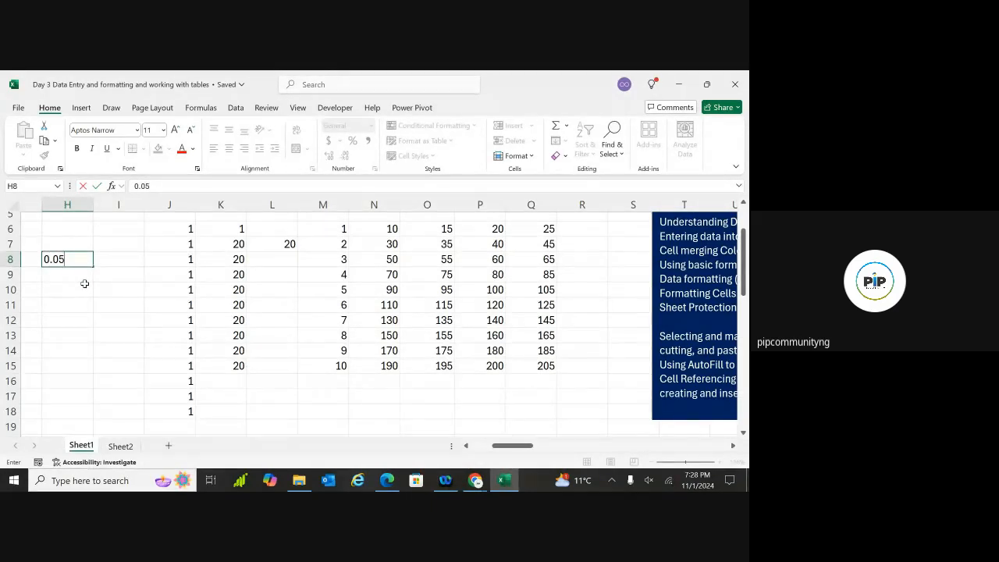
# Commit 0.05 in H8 and reselect that cell
pyautogui.click(84, 283)
pyautogui.press('Up')
pyautogui.press('Up')
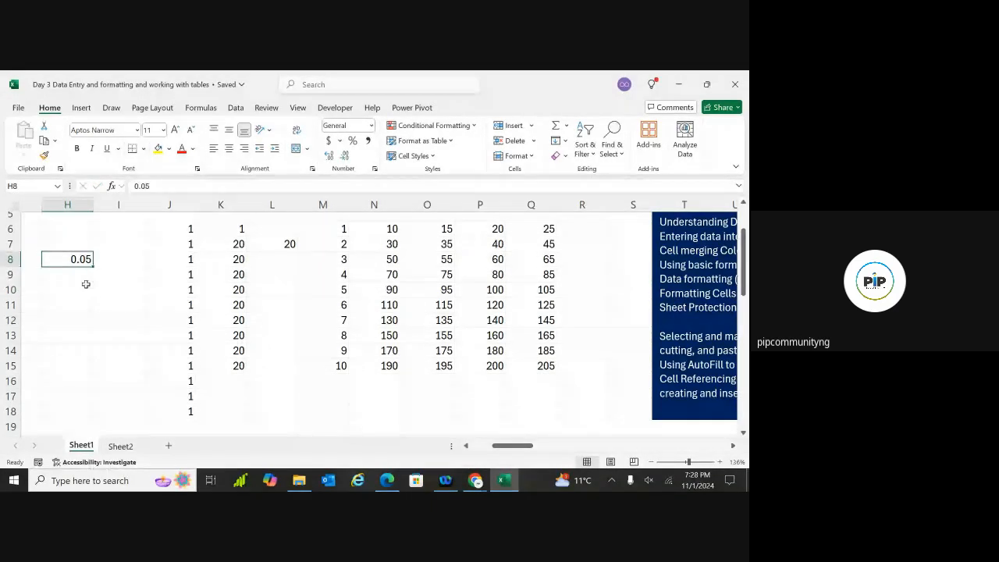
pyautogui.click(77, 274)
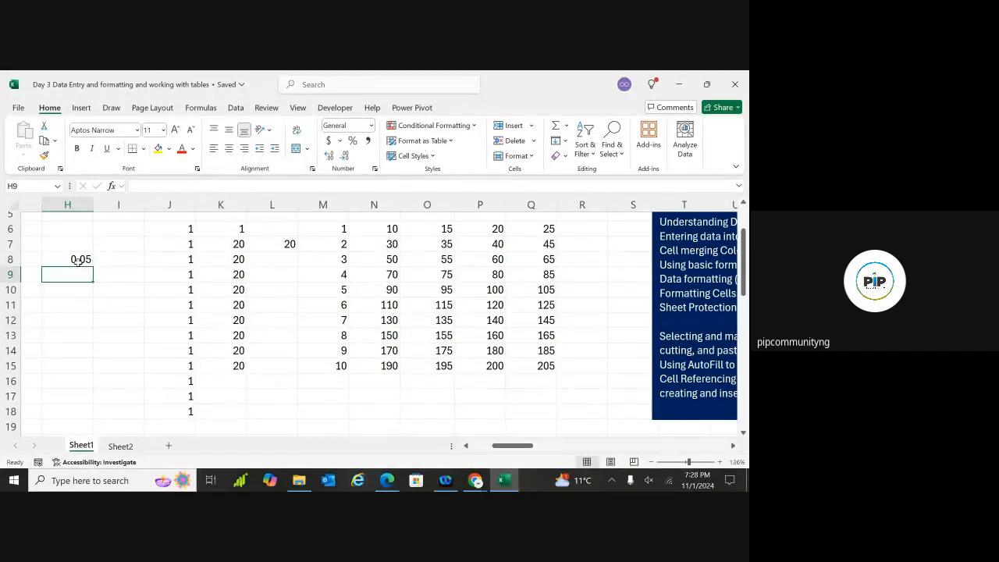
pyautogui.click(79, 262)
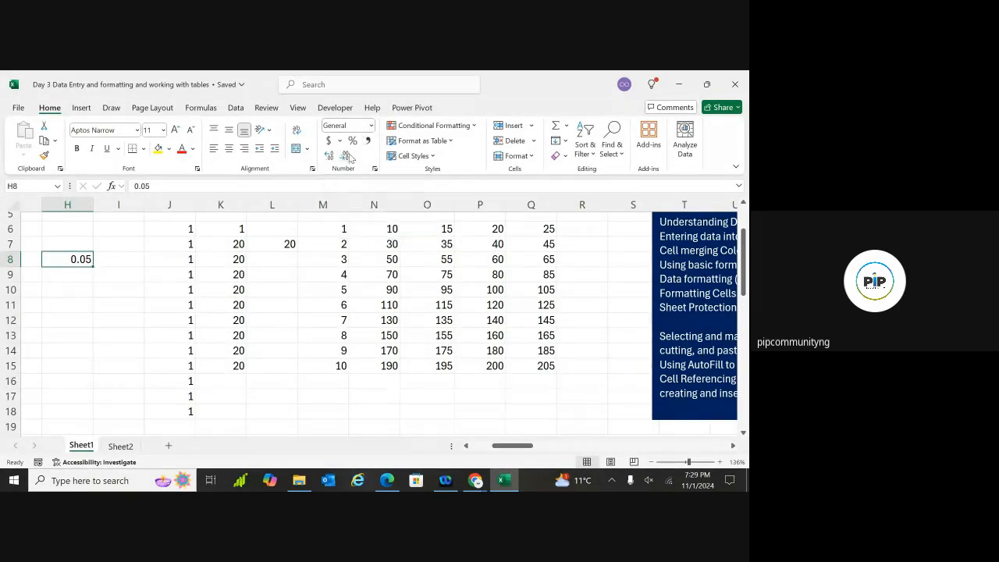
# Try Increase and Decrease Decimal on H8, ending back at 0.05
pyautogui.click(347, 158)
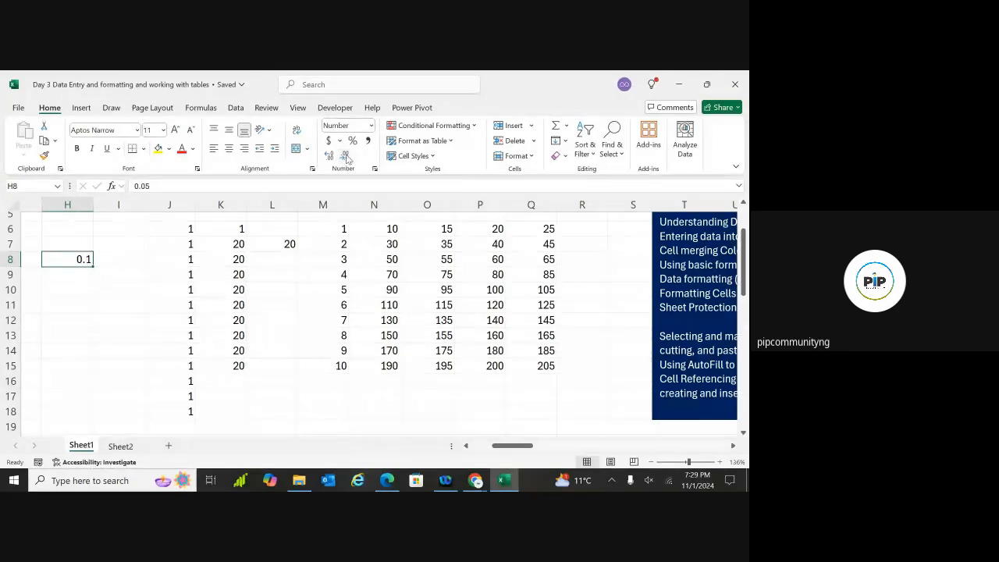
pyautogui.click(331, 157)
pyautogui.click(330, 157)
pyautogui.click(330, 157)
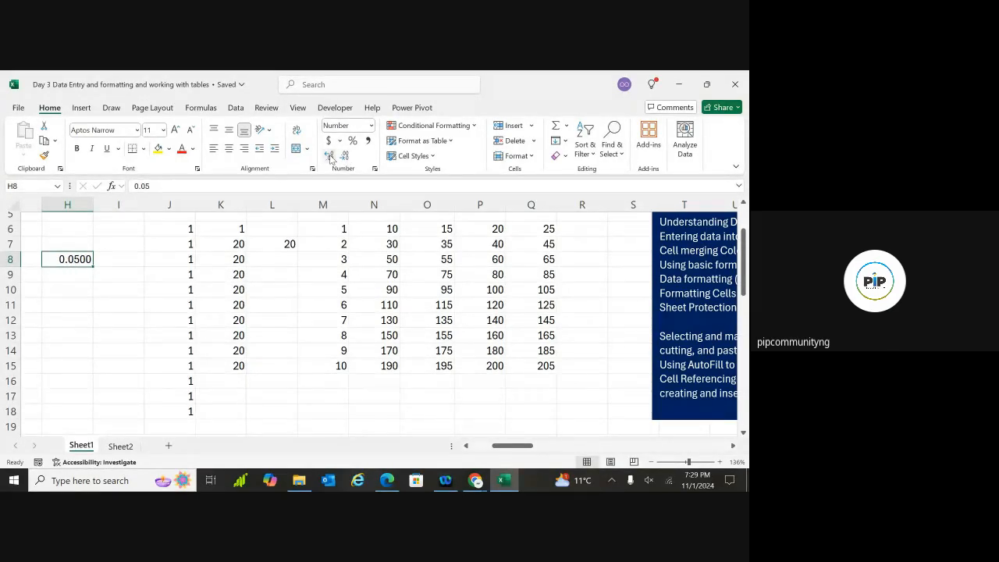
pyautogui.click(330, 157)
pyautogui.click(330, 157)
pyautogui.click(343, 157)
pyautogui.click(344, 158)
pyautogui.click(344, 158)
pyautogui.click(343, 157)
# Apply Percent Style to H8, revert it to a plain number, and start editing H9
pyautogui.click(352, 143)
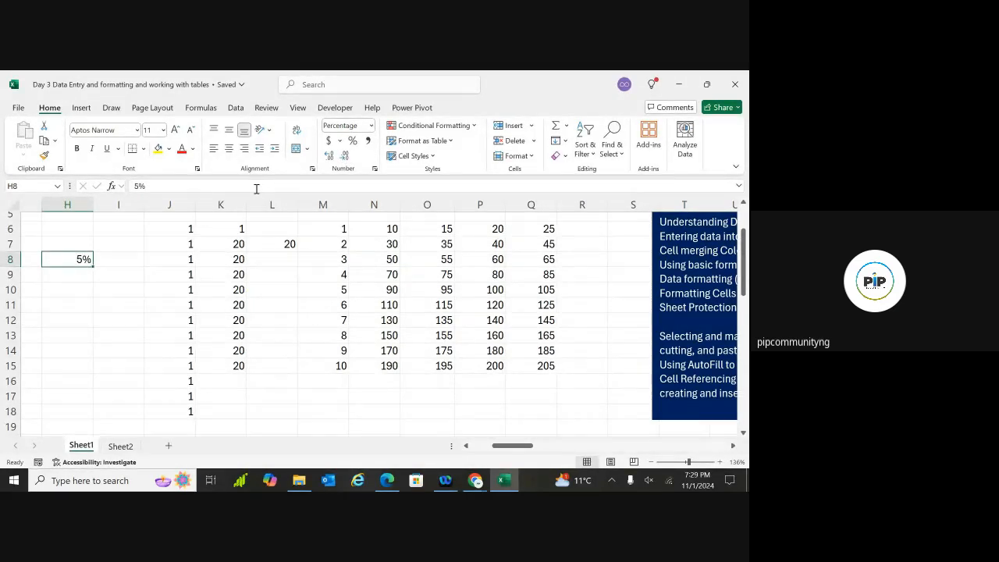
pyautogui.hotkey('ctrl', 'shift', '1')
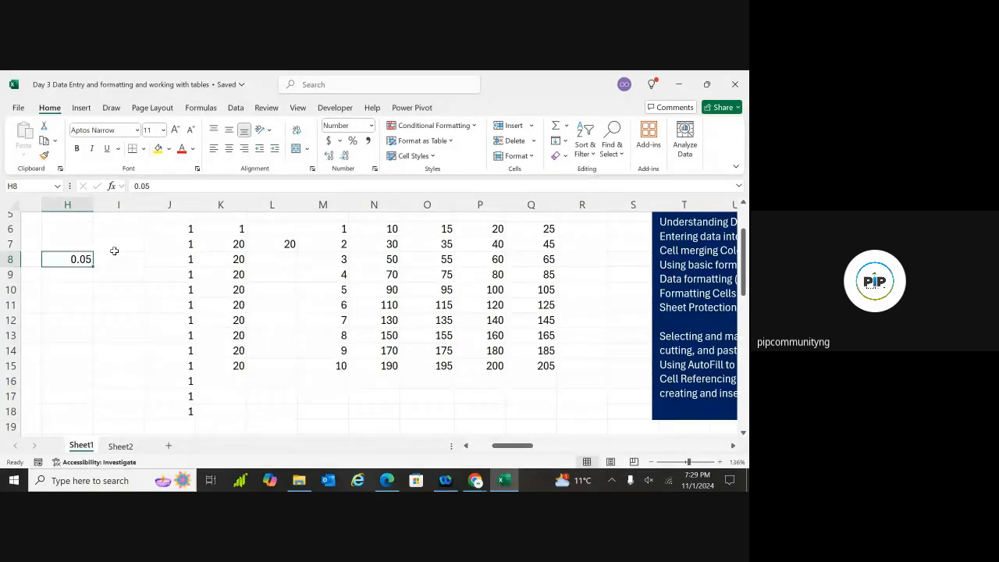
pyautogui.moveTo(113, 248); pyautogui.dragTo(156, 246)
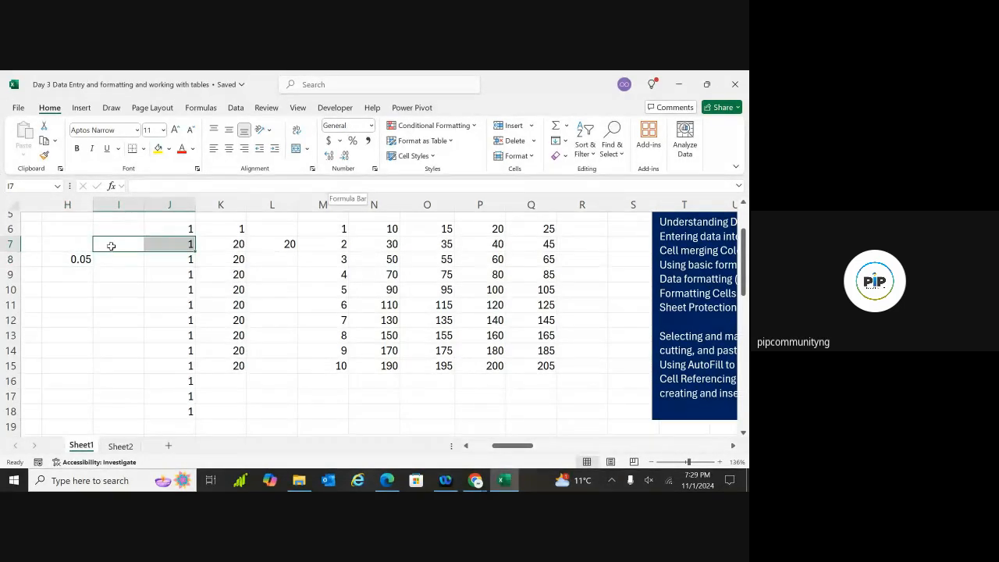
pyautogui.click(81, 259)
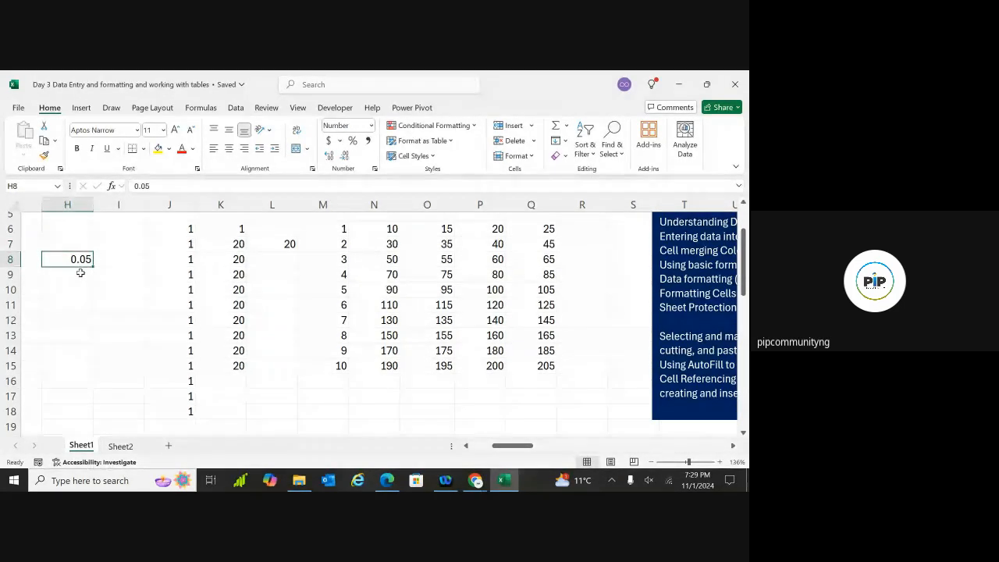
pyautogui.doubleClick(81, 274)
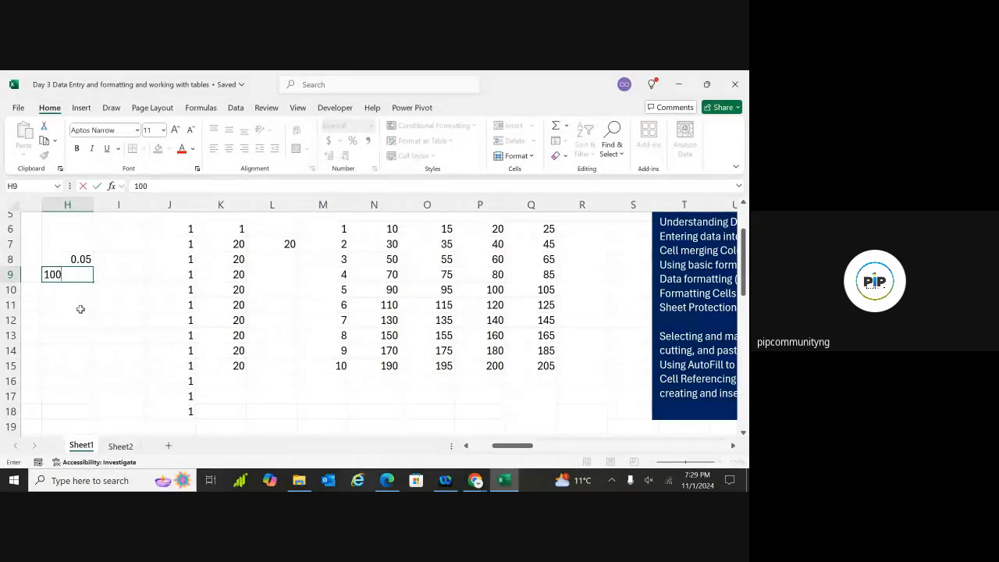
# Commit 100 in H9 and apply Accounting format so it shows $ 100.00
pyautogui.click(81, 305)
pyautogui.click(83, 276)
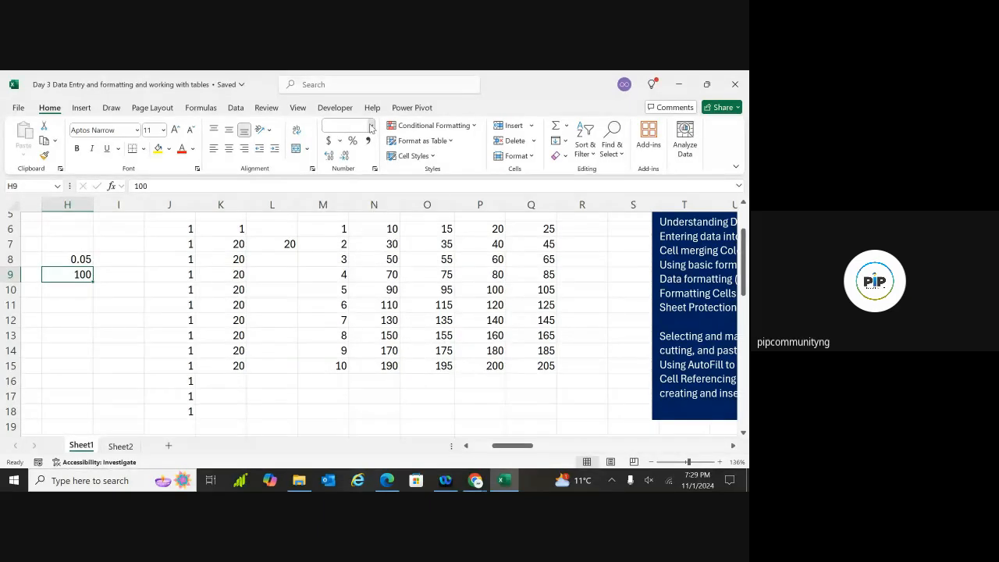
pyautogui.click(371, 127)
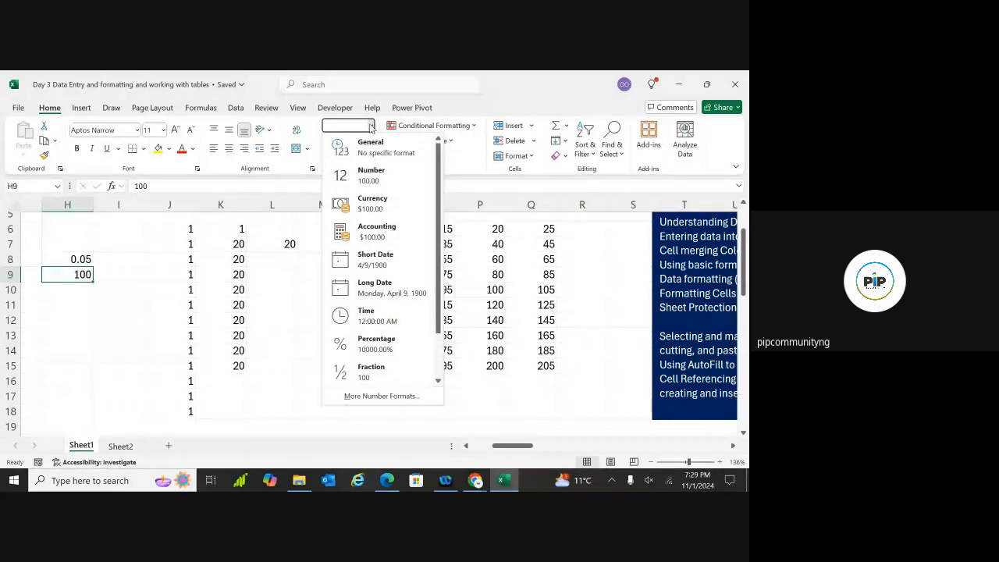
pyautogui.click(372, 238)
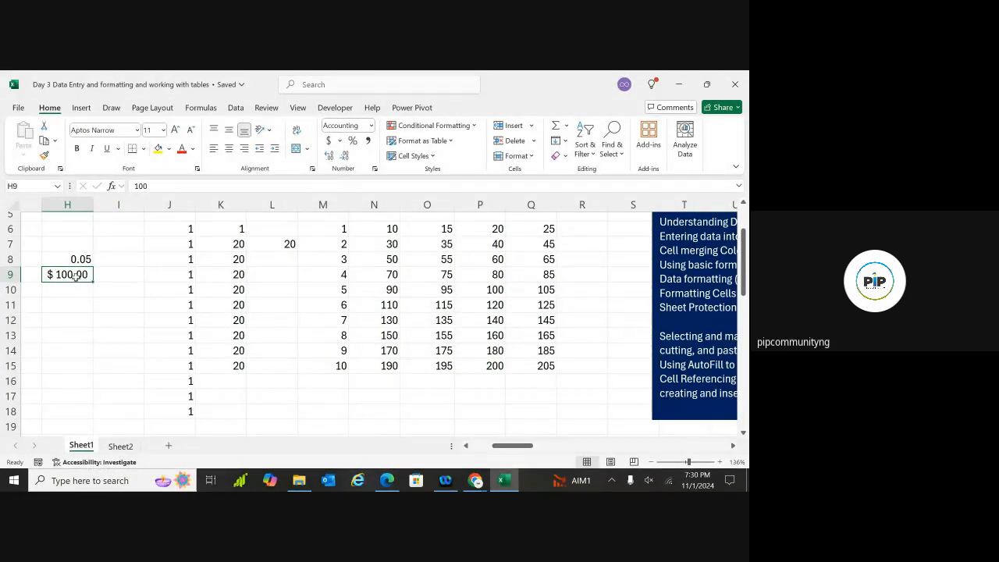
pyautogui.click(340, 141)
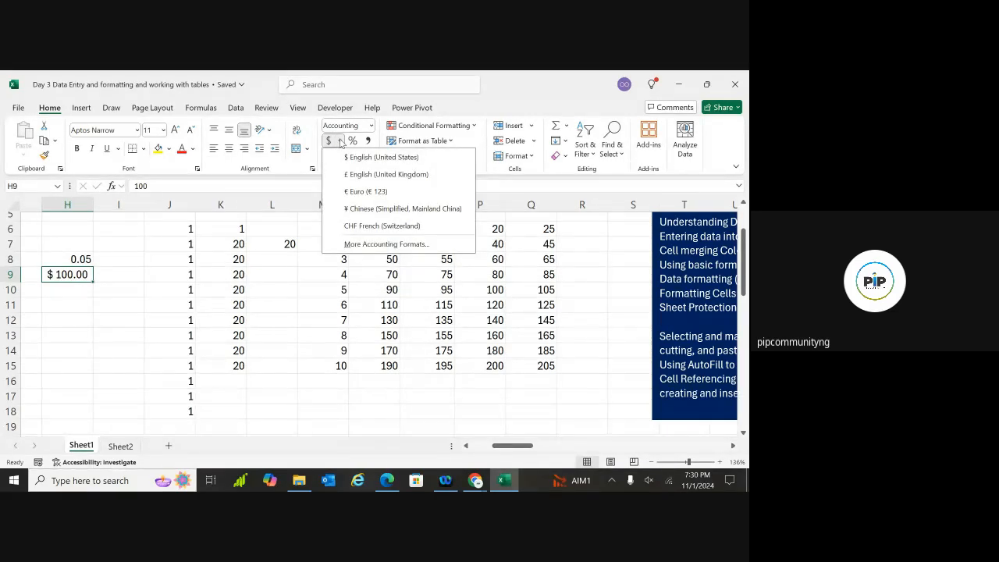
# Set H9's accounting symbol to ₦ Hausa in Format Cells, showing ₦ 100.00
pyautogui.click(370, 245)
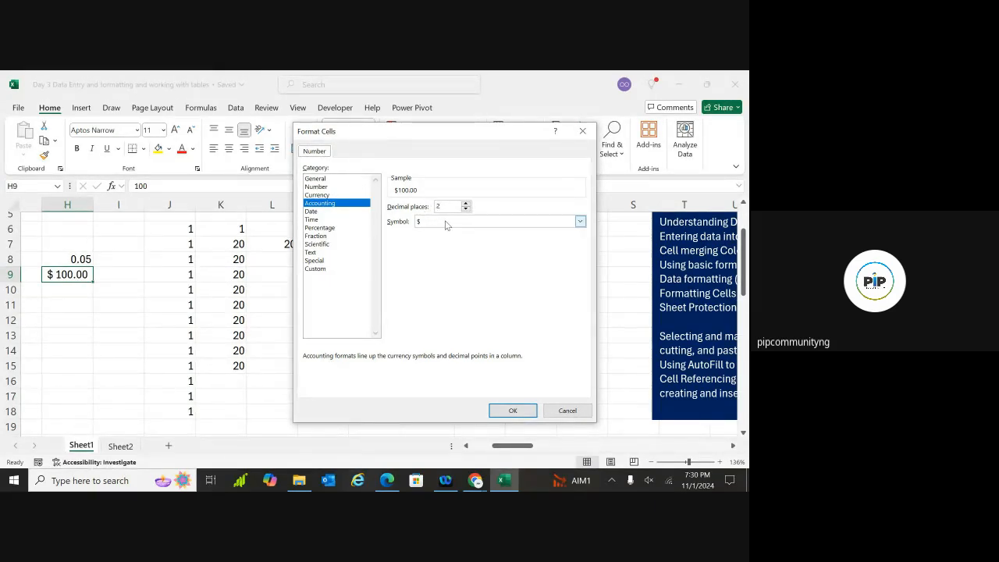
pyautogui.click(579, 222)
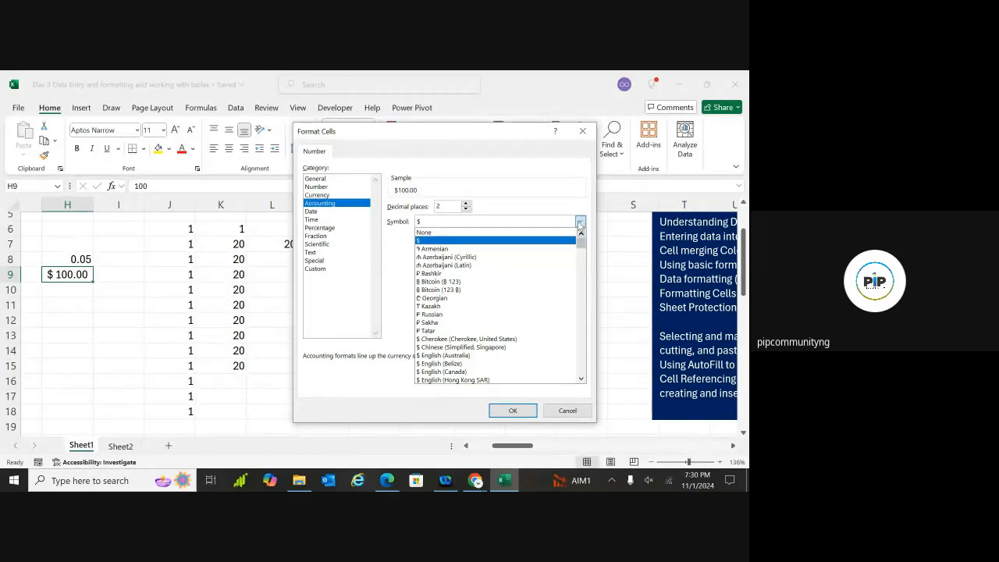
pyautogui.scroll(-1, 580, 248)
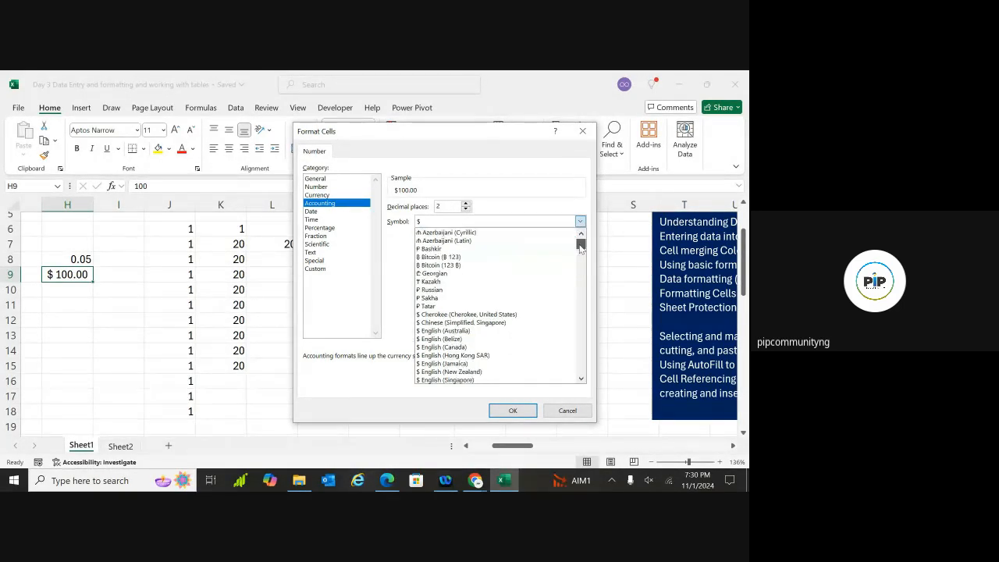
pyautogui.moveTo(581, 248); pyautogui.dragTo(581, 263)
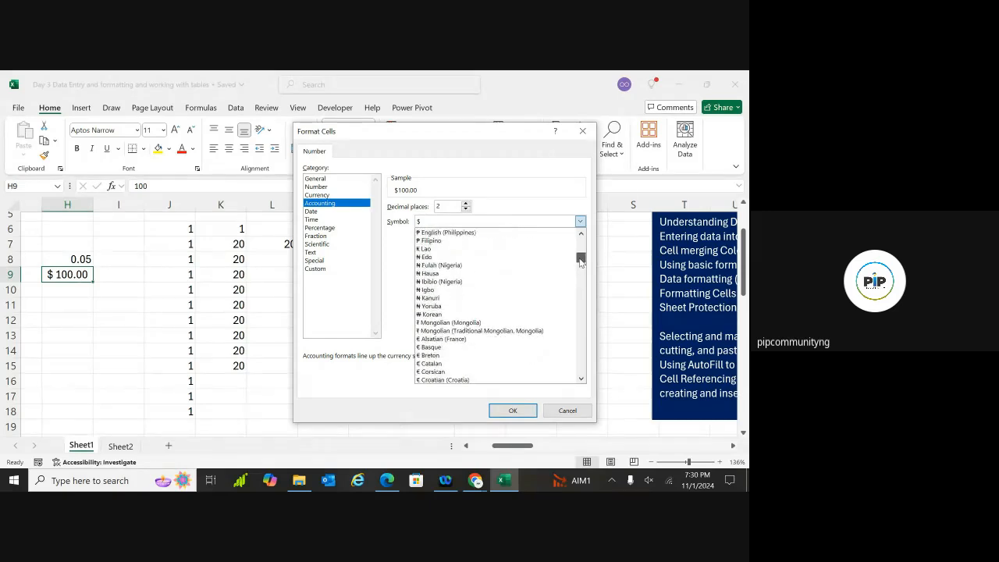
pyautogui.click(466, 275)
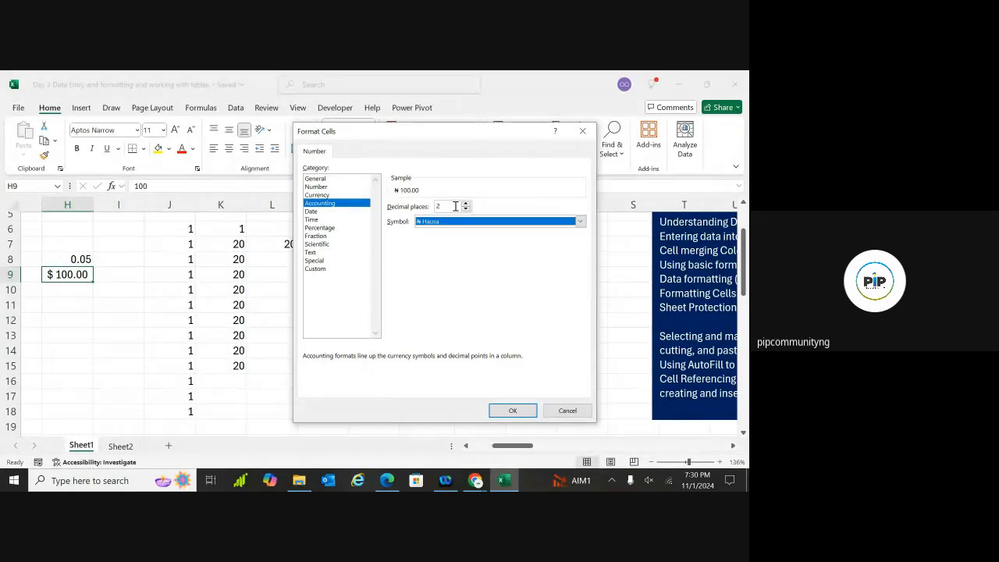
pyautogui.click(512, 411)
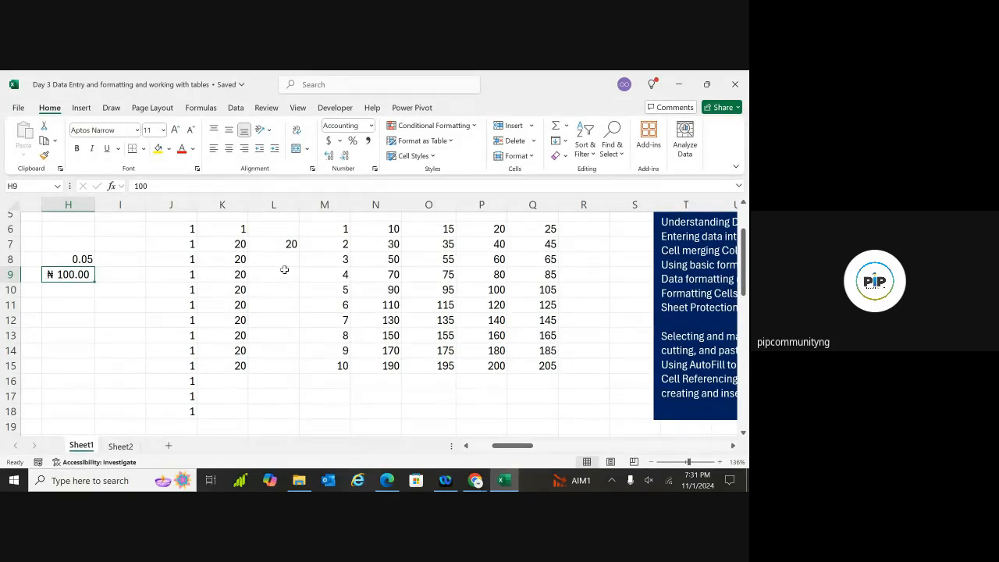
# Scroll around the sheet and select J5:O8 to gauge the practice block
pyautogui.click(284, 269)
pyautogui.click(433, 258)
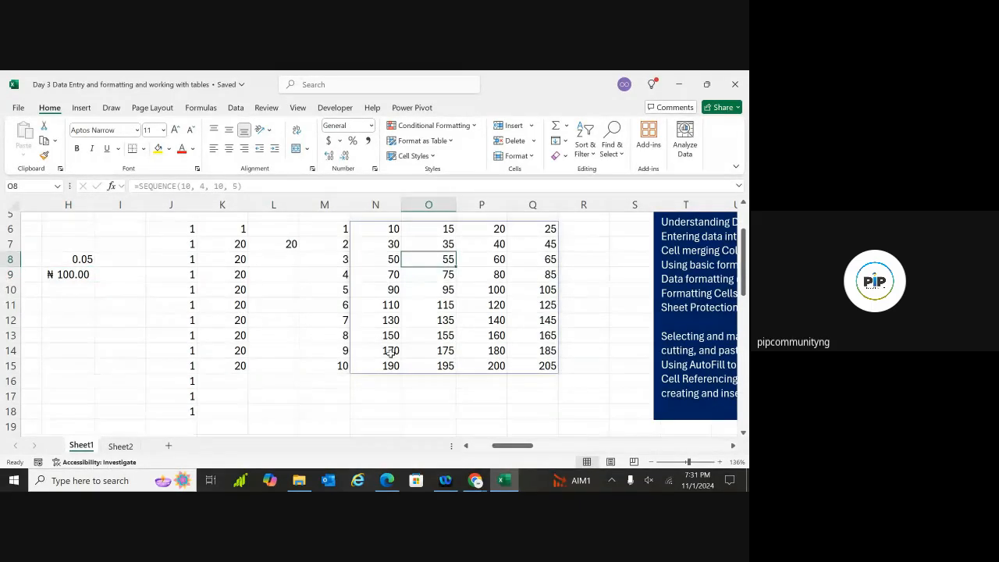
pyautogui.scroll(-1, 379, 336)
pyautogui.hscroll(1, 379, 335)
pyautogui.scroll(1, 378, 336)
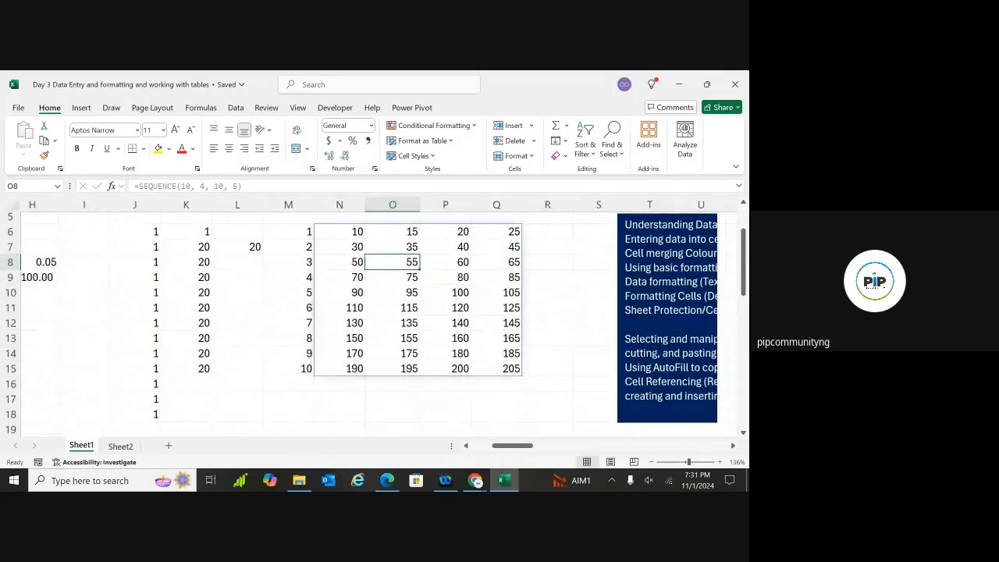
pyautogui.scroll(-1, 378, 335)
pyautogui.scroll(1, 379, 336)
pyautogui.scroll(1, 379, 335)
pyautogui.scroll(-1, 379, 336)
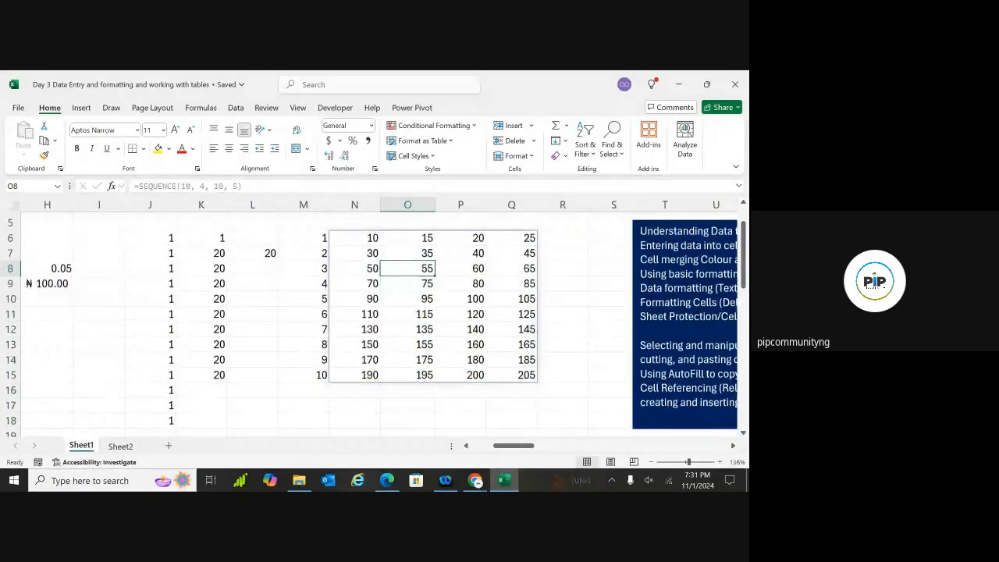
pyautogui.scroll(1, 379, 336)
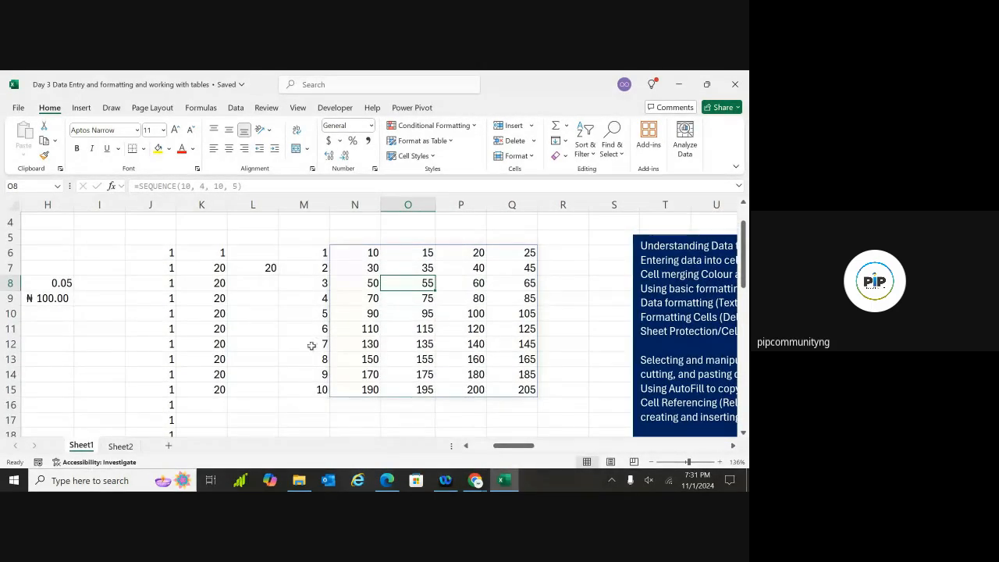
pyautogui.click(146, 238)
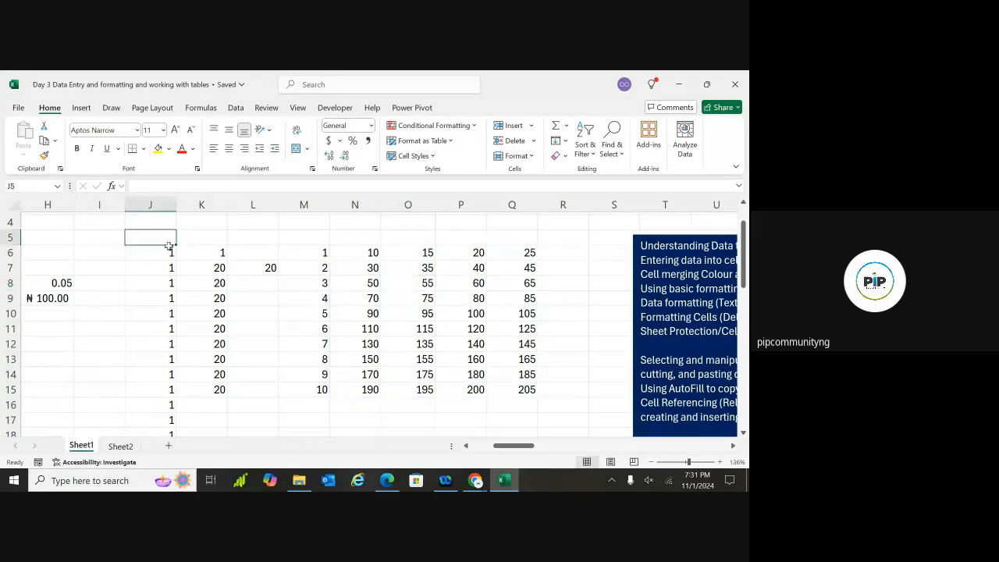
pyautogui.moveTo(168, 246); pyautogui.dragTo(410, 291)
pyautogui.click(265, 346)
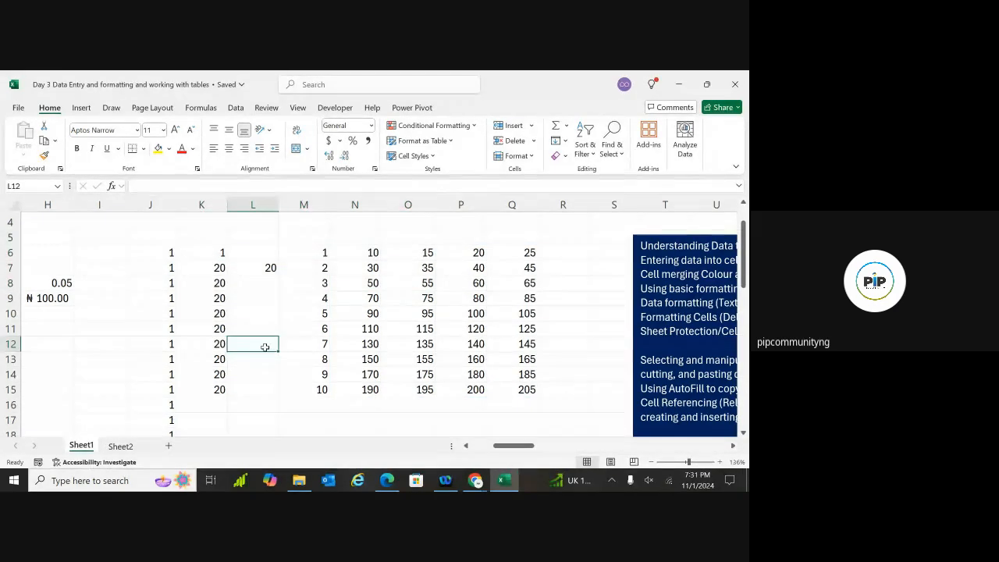
# Try extending a row 5 selection from J5 with Ctrl+Shift+arrow keys
pyautogui.click(156, 239)
pyautogui.hotkey('ctrl', 'shift', 'Right')
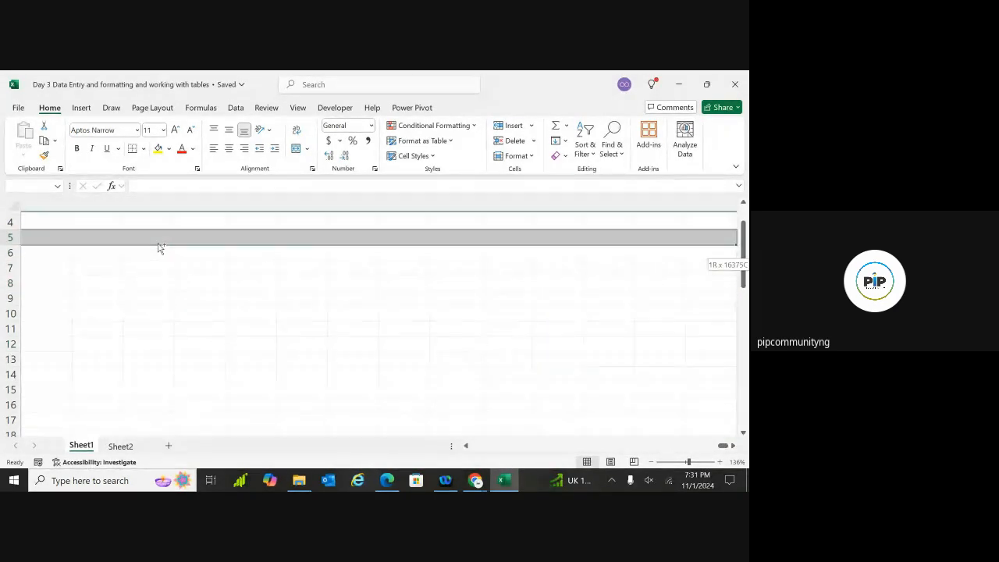
pyautogui.hotkey('ctrl', 'shift', 'Left')
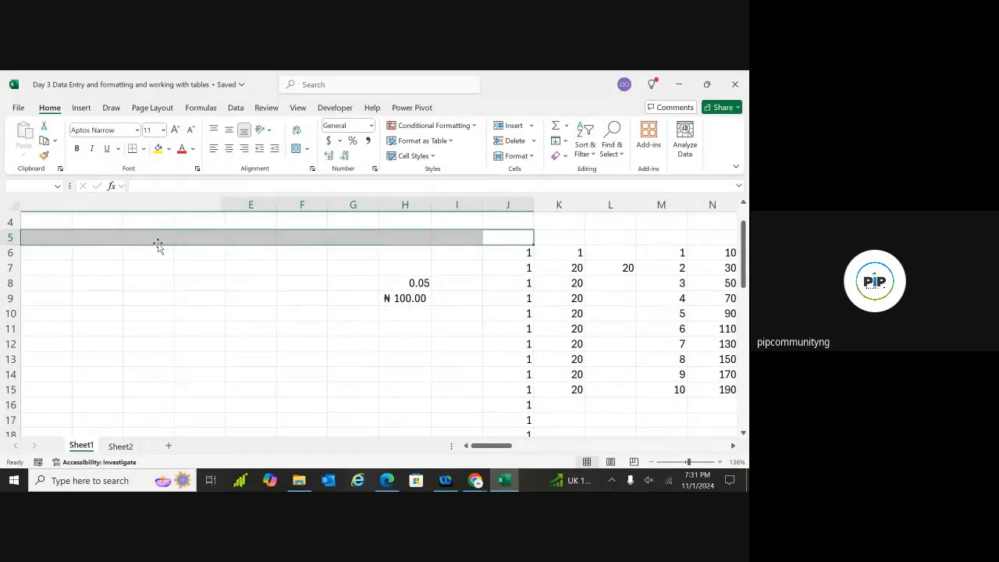
pyautogui.scroll(-2, 158, 245)
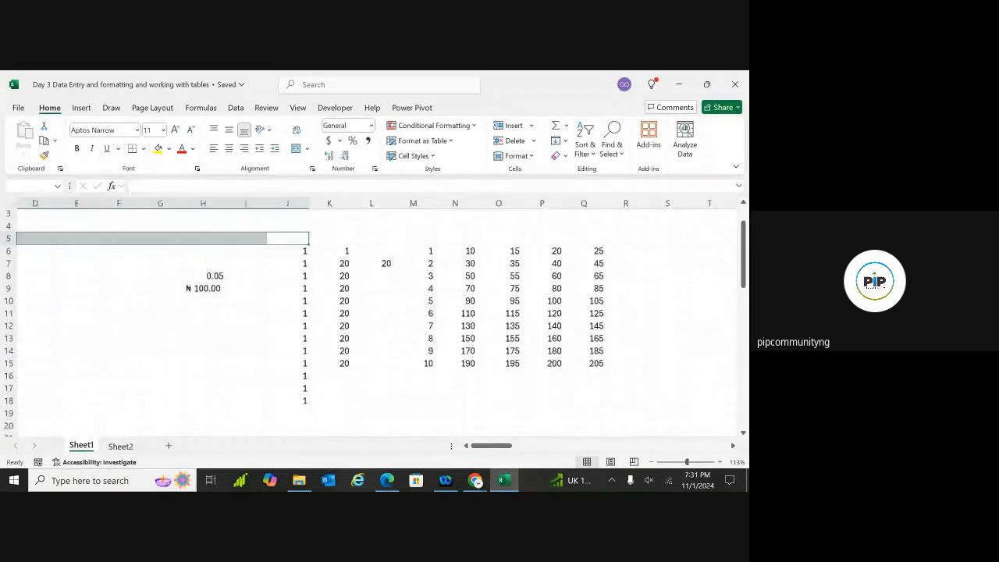
pyautogui.scroll(-1, 160, 247)
pyautogui.click(241, 322)
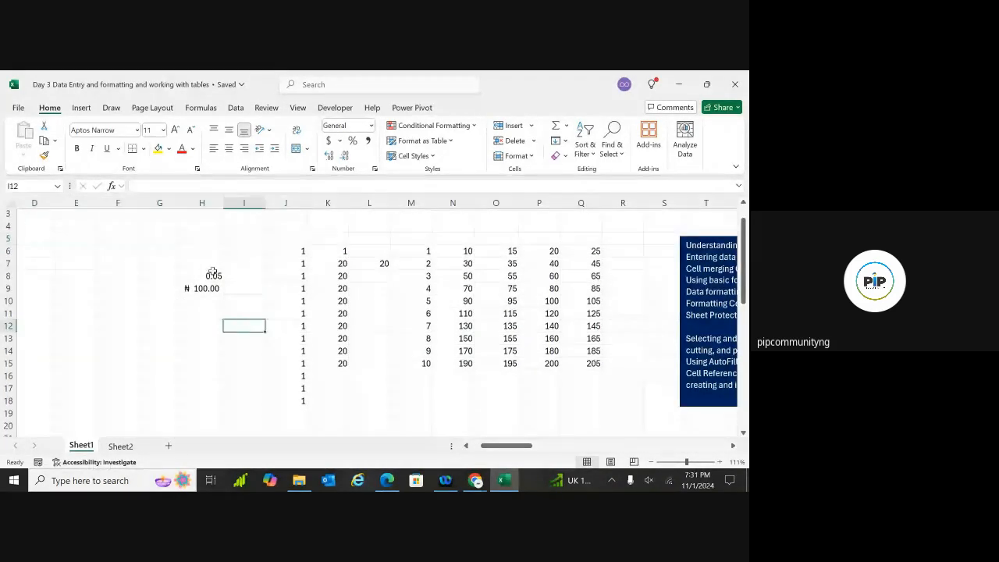
# Select from H5 over the whole number block and delete its contents
pyautogui.click(197, 240)
pyautogui.hotkey('shift', 'Right')
pyautogui.hotkey('shift', 'Right')
pyautogui.hotkey('shift', 'Right')
pyautogui.hotkey('shift', 'Right')
pyautogui.hotkey('shift', 'Right')
pyautogui.hotkey('shift', 'Right')
pyautogui.hotkey('shift', 'Right')
pyautogui.hotkey('shift', 'Right')
pyautogui.hotkey('shift', 'Right')
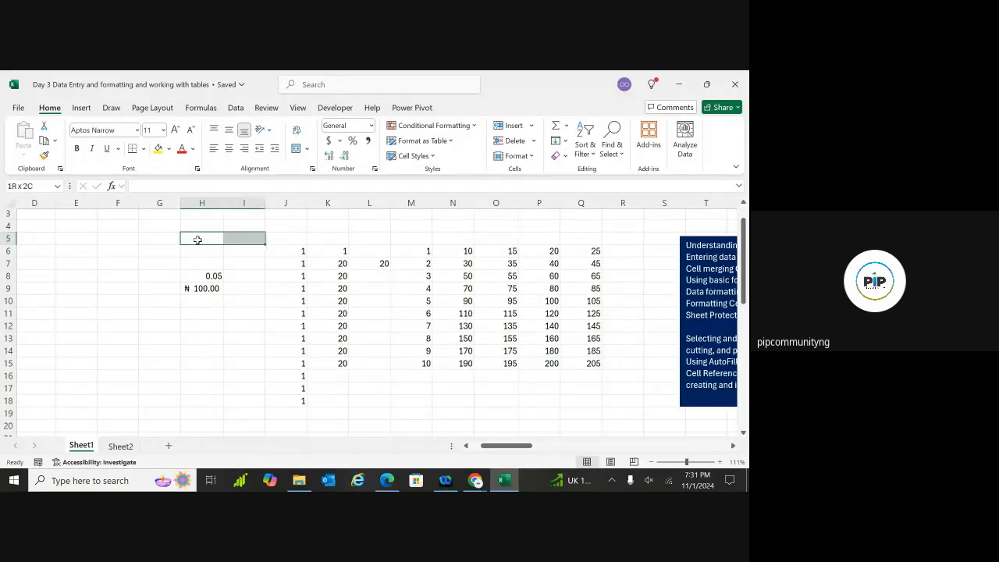
pyautogui.hotkey('shift', 'Right')
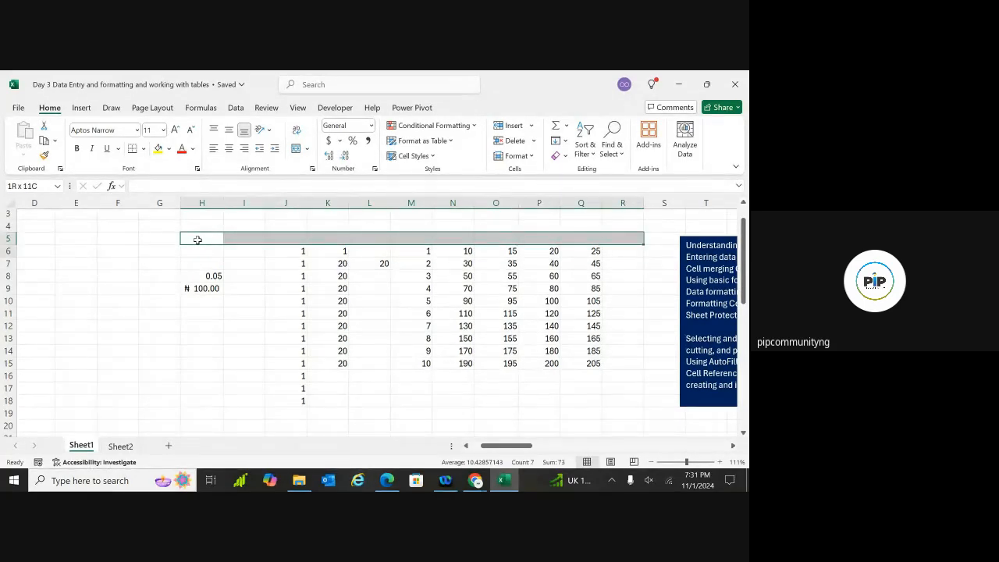
pyautogui.hotkey('shift', 'Down')
pyautogui.hotkey('shift', 'Down')
pyautogui.hotkey('shift', 'Down')
pyautogui.hotkey('shift', 'Down')
pyautogui.hotkey('shift', 'Down')
pyautogui.hotkey('shift', 'Down')
pyautogui.hotkey('shift', 'Down')
pyautogui.hotkey('shift', 'Down')
pyautogui.hotkey('shift', 'Down')
pyautogui.hotkey('shift', 'Down')
pyautogui.hotkey('shift', 'Down')
pyautogui.hotkey('shift', 'Down')
pyautogui.hotkey('shift', 'Down')
pyautogui.hotkey('shift', 'Down')
pyautogui.hotkey('shift', 'Down')
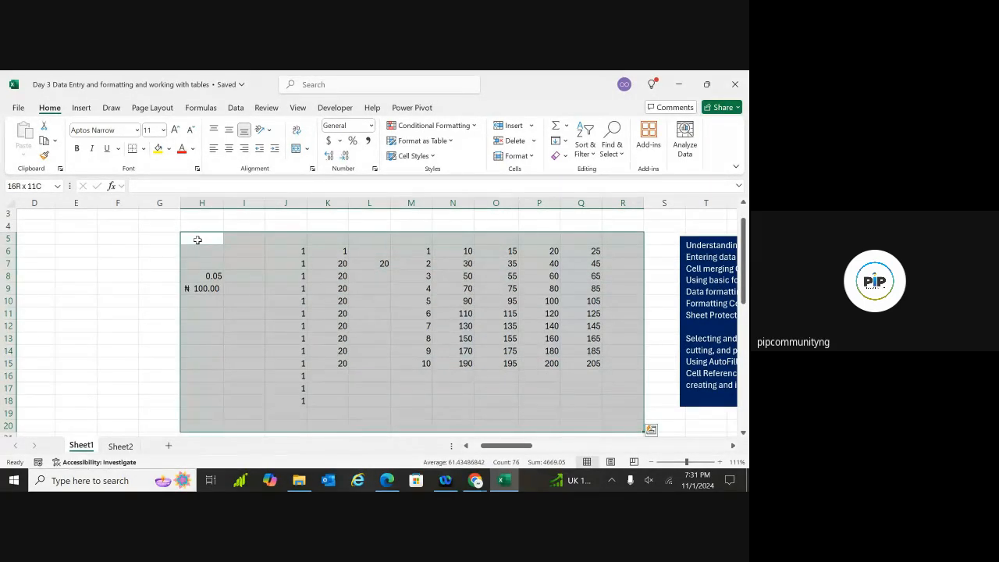
pyautogui.press('Delete')
pyautogui.click(306, 277)
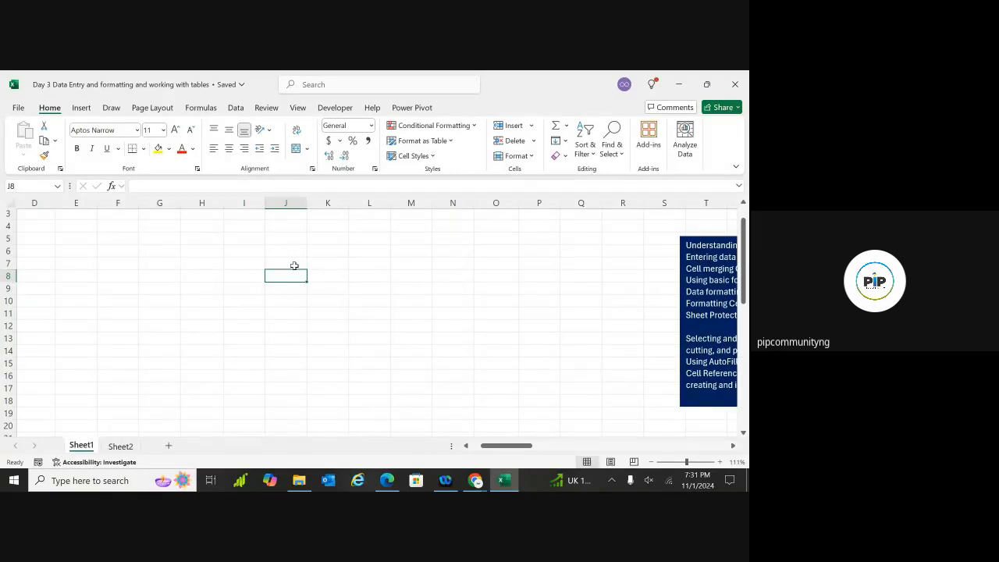
pyautogui.click(261, 264)
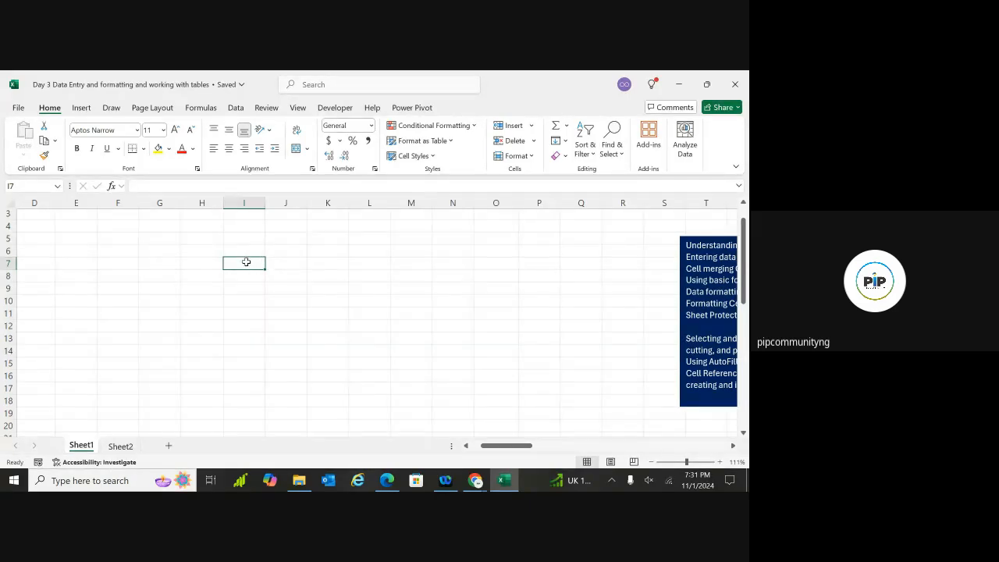
pyautogui.write('J')
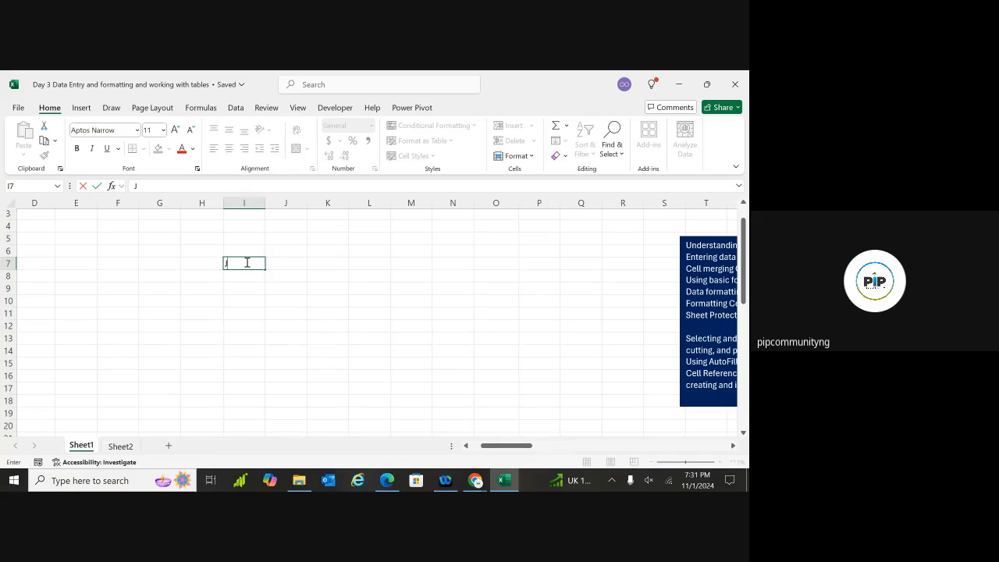
pyautogui.write("ANE'S SUP")
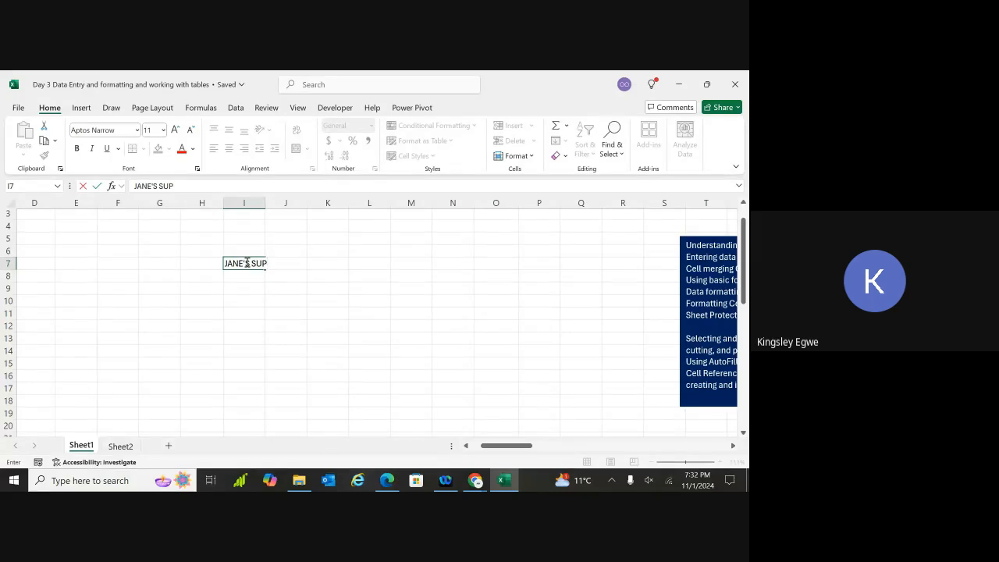
pyautogui.press('BackSpace')
pyautogui.press('BackSpace')
pyautogui.press('BackSpace')
pyautogui.press('BackSpace')
pyautogui.press('BackSpace')
pyautogui.press('BackSpace')
pyautogui.press('BackSpace')
pyautogui.press('BackSpace')
pyautogui.press('BackSpace')
pyautogui.press('BackSpace')
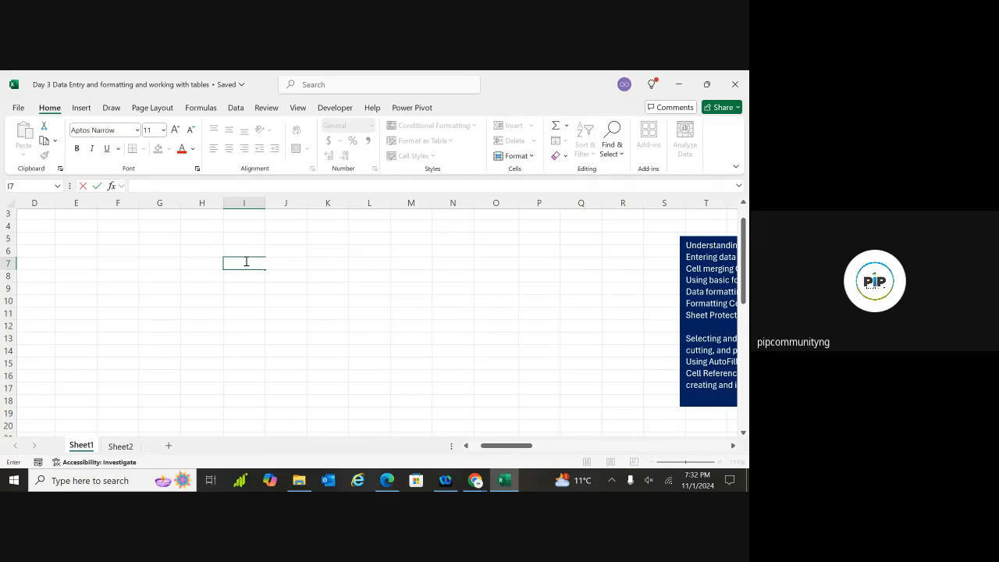
pyautogui.click(245, 240)
pyautogui.doubleClick(245, 241)
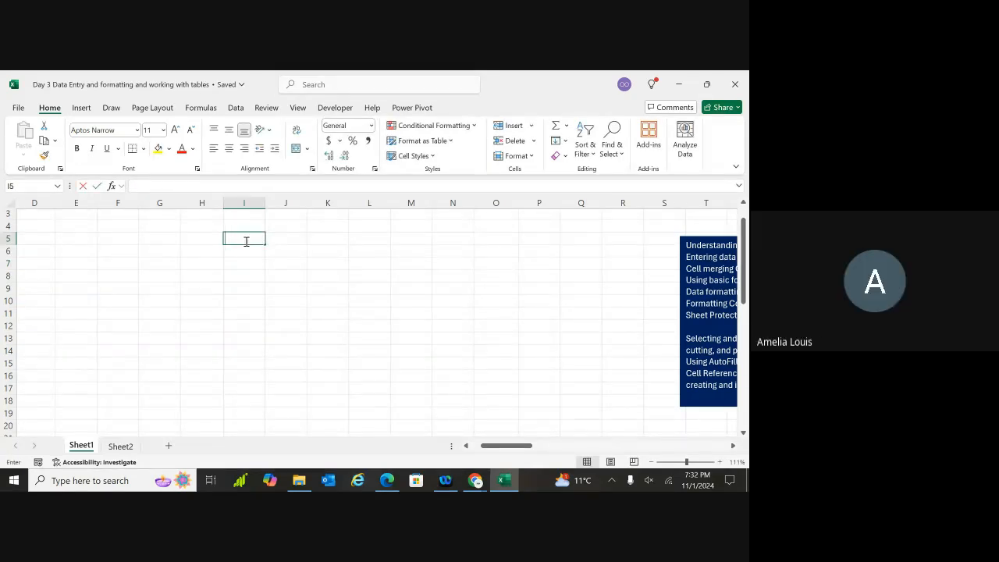
pyautogui.write('=')
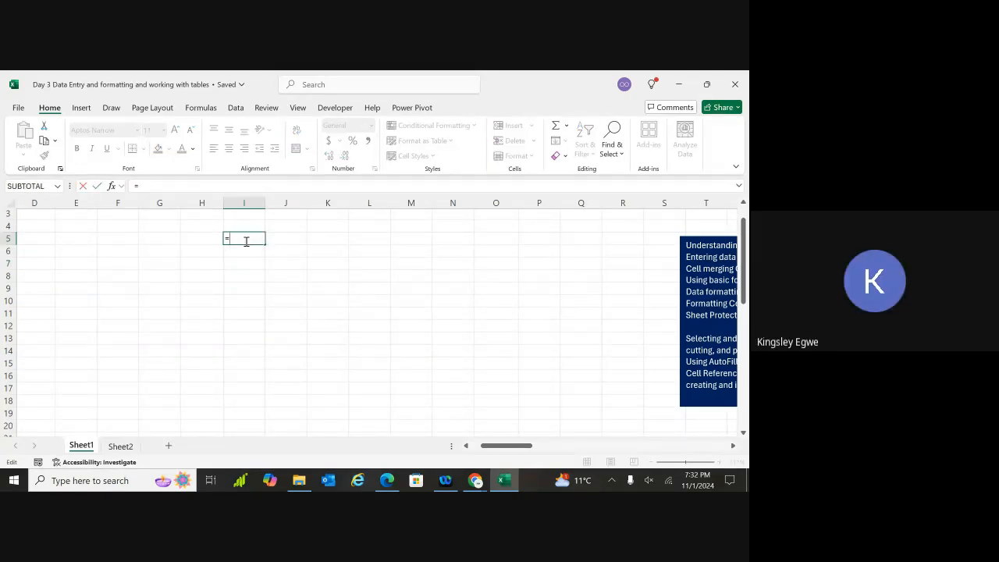
pyautogui.write('SEQ')
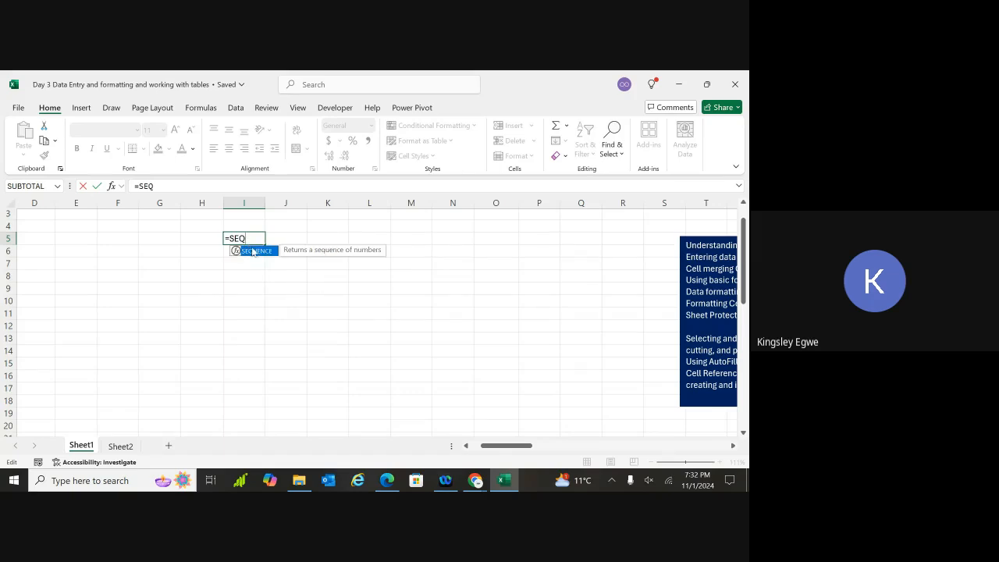
pyautogui.doubleClick(253, 250)
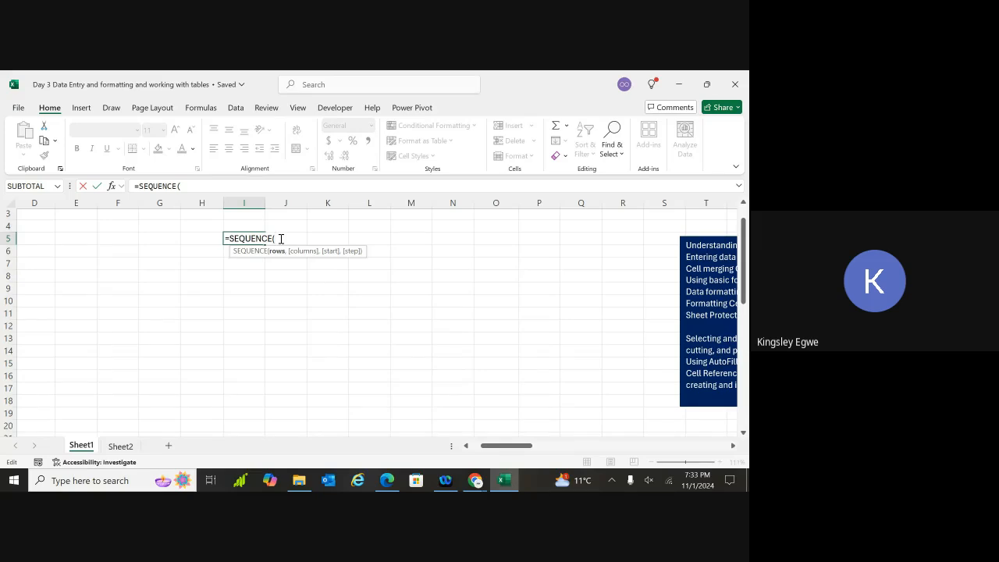
pyautogui.press('BackSpace')
pyautogui.press('BackSpace')
pyautogui.press('BackSpace')
pyautogui.press('BackSpace')
pyautogui.press('BackSpace')
pyautogui.press('BackSpace')
pyautogui.press('BackSpace')
pyautogui.press('BackSpace')
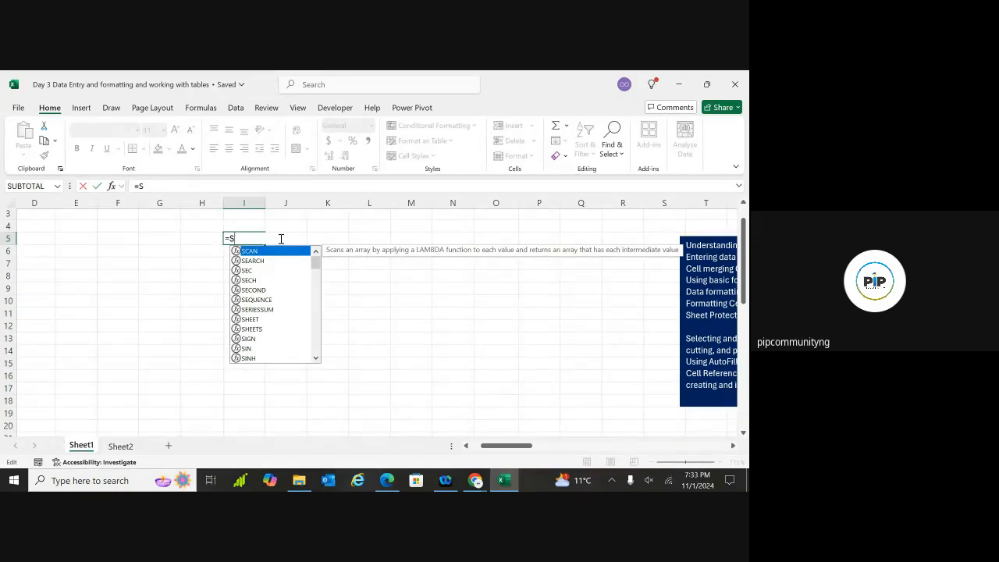
pyautogui.write('E')
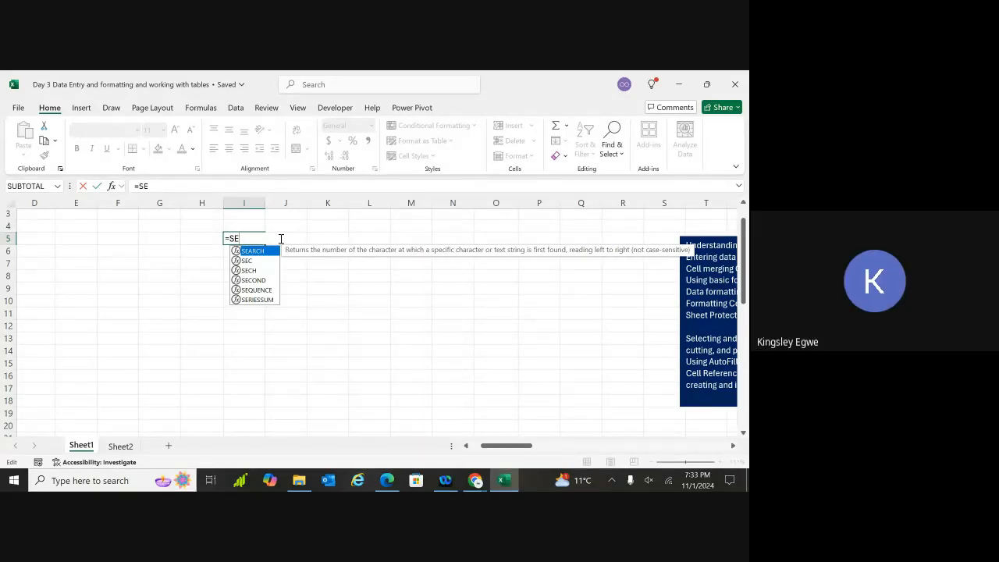
pyautogui.write('Q')
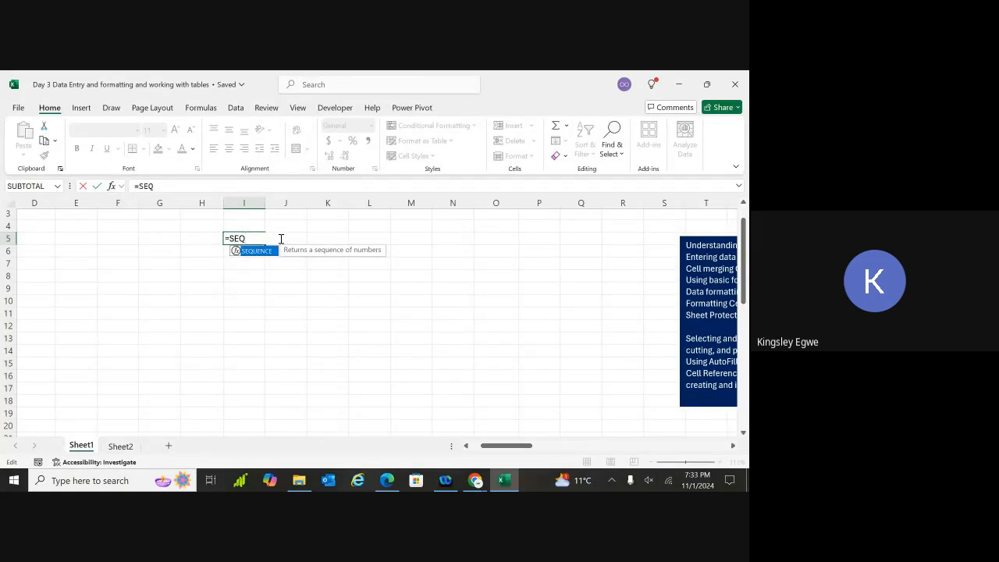
pyautogui.press('BackSpace')
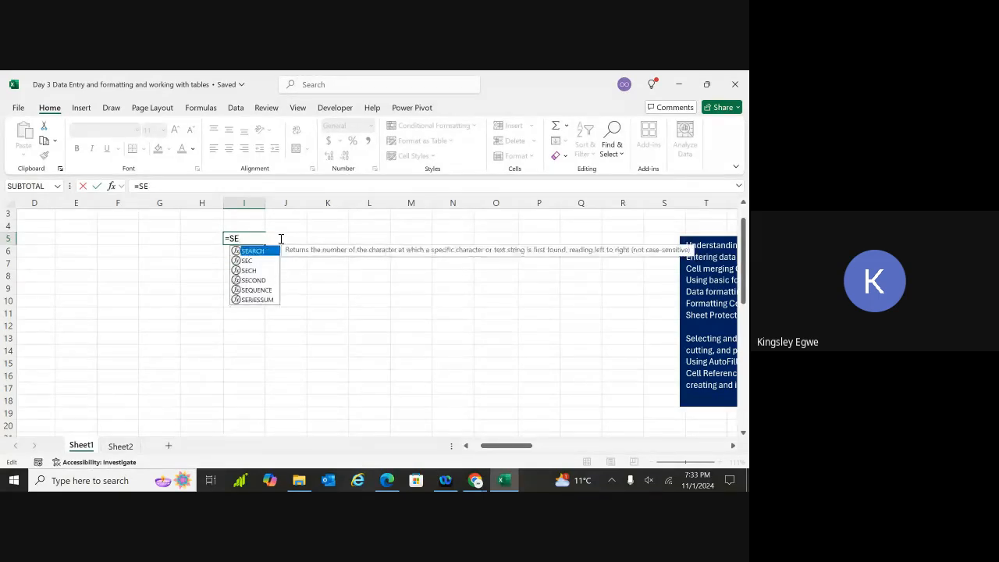
pyautogui.write('Q')
pyautogui.press('BackSpace')
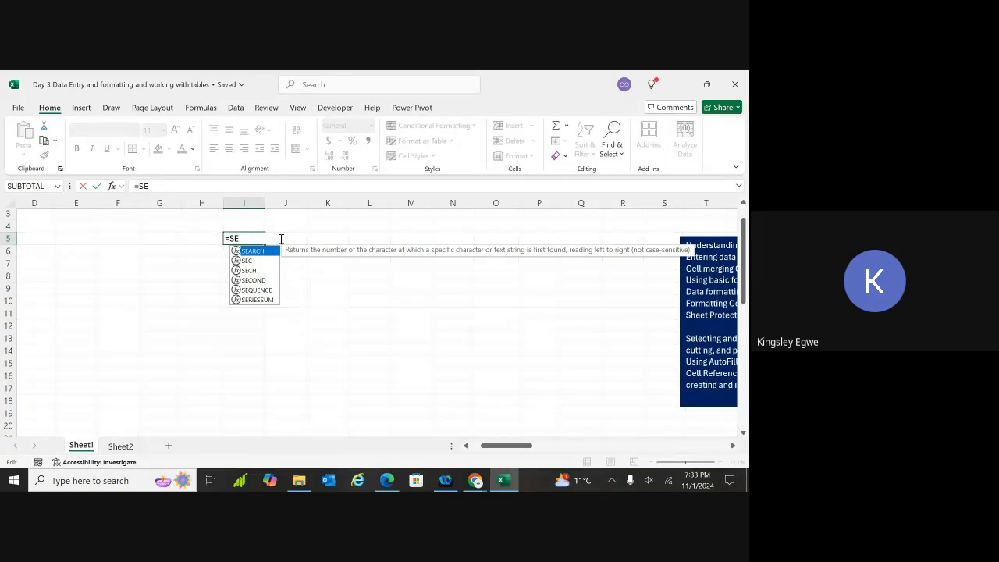
pyautogui.write('Q')
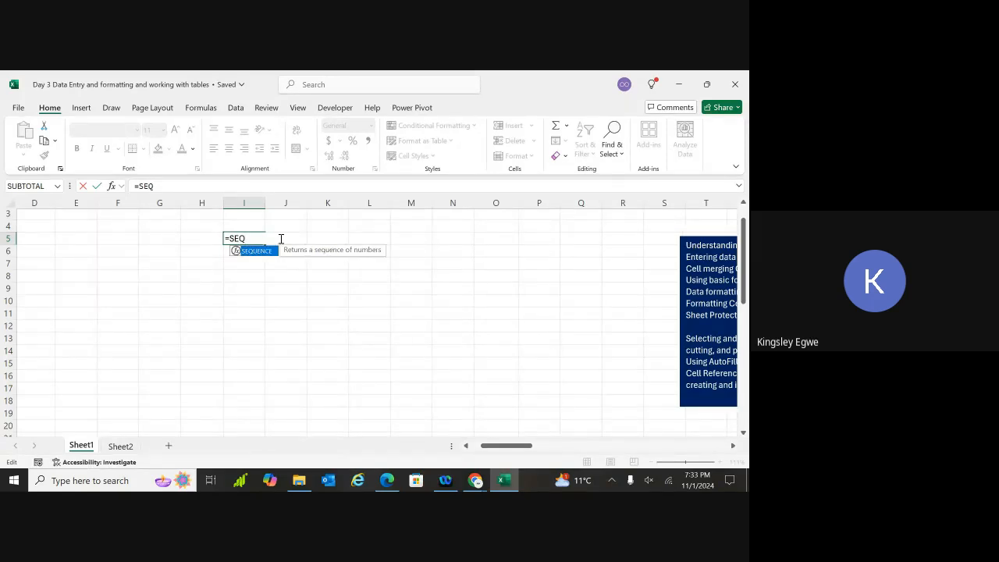
pyautogui.press('BackSpace')
pyautogui.press('BackSpace')
pyautogui.press('BackSpace')
pyautogui.press('BackSpace')
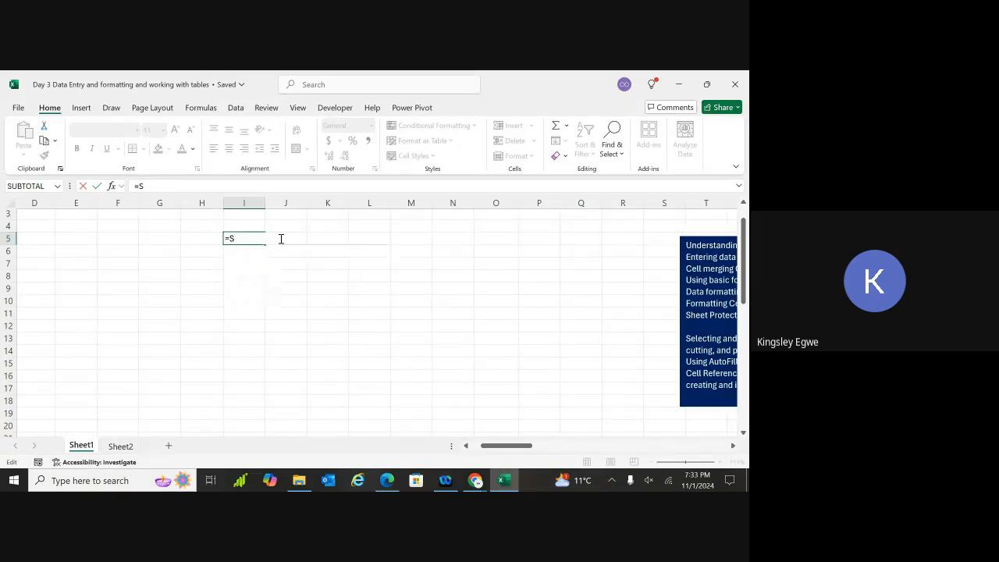
pyautogui.press('Escape')
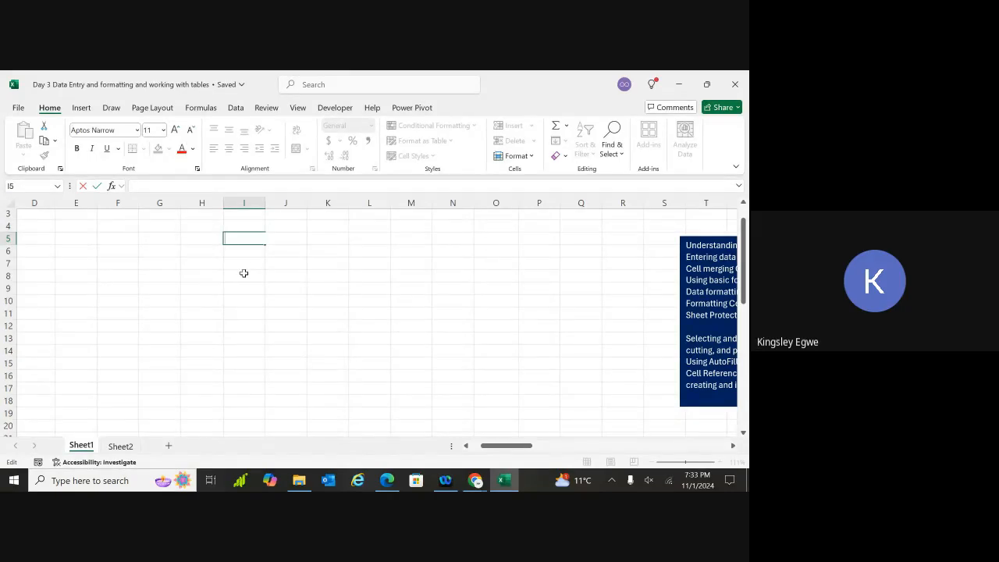
# Enter the title JANE'S SUPERMARKET in I6
pyautogui.click(243, 273)
pyautogui.click(241, 248)
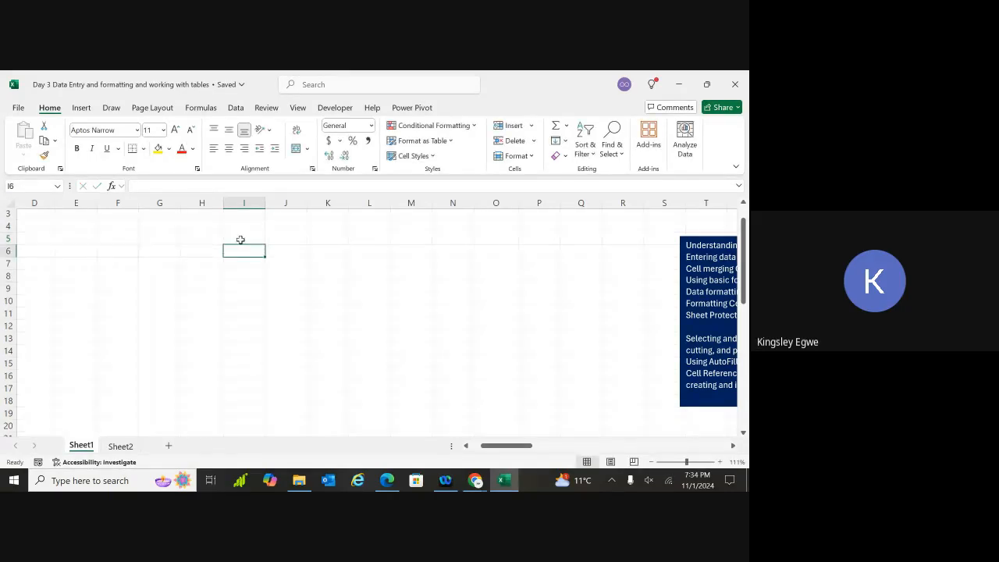
pyautogui.click(241, 238)
pyautogui.click(191, 241)
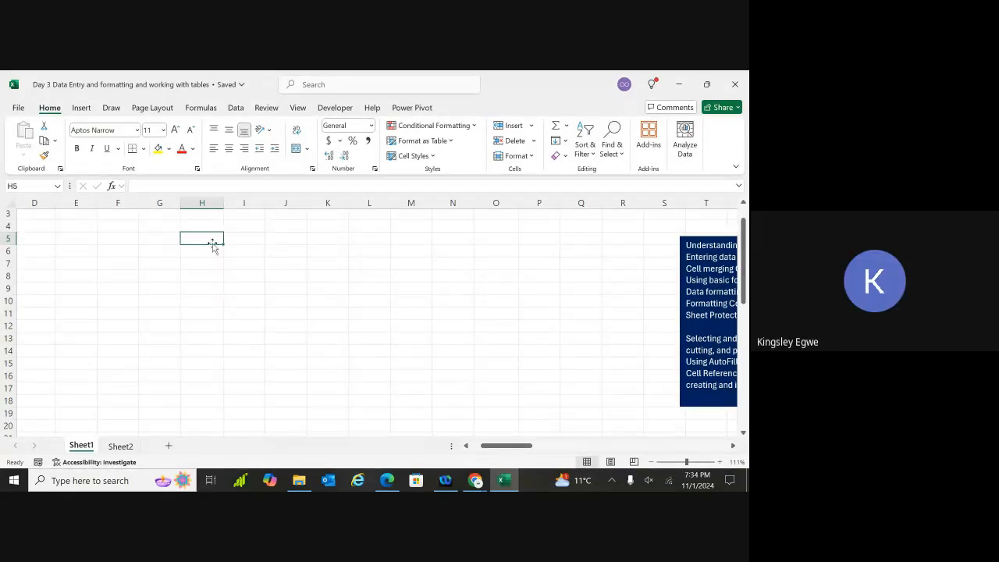
pyautogui.click(250, 257)
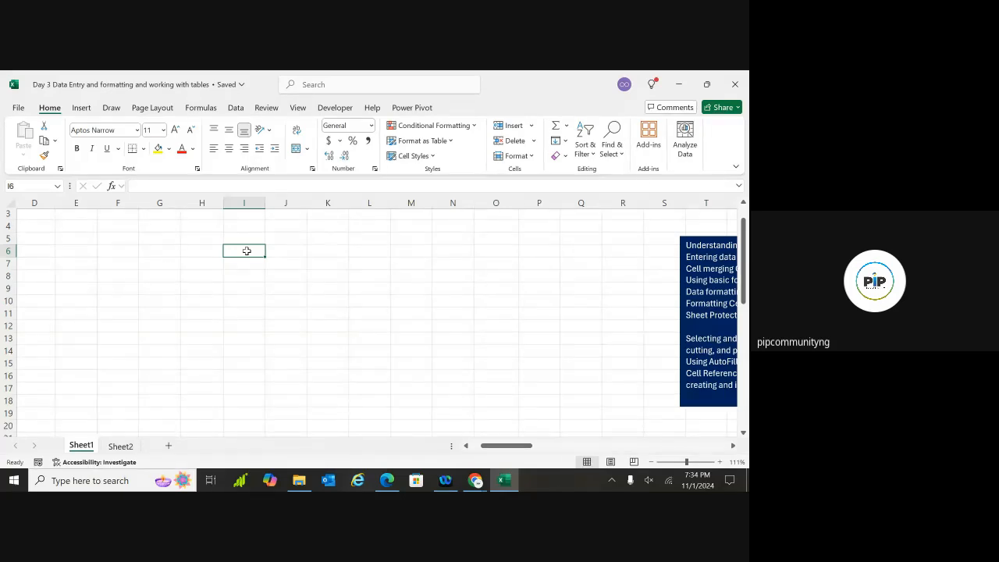
pyautogui.write('JANE')
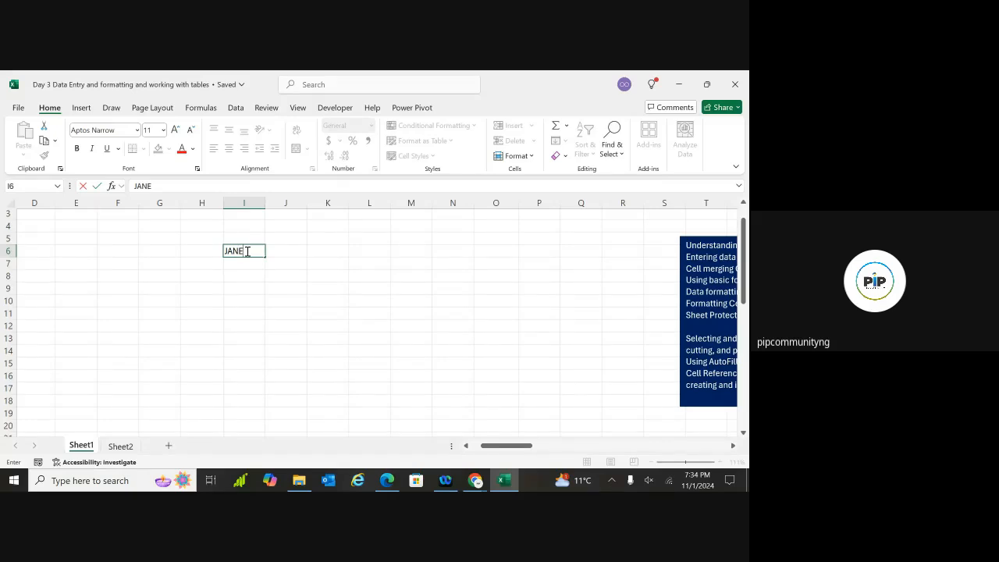
pyautogui.write("'S SUPERMARKET")
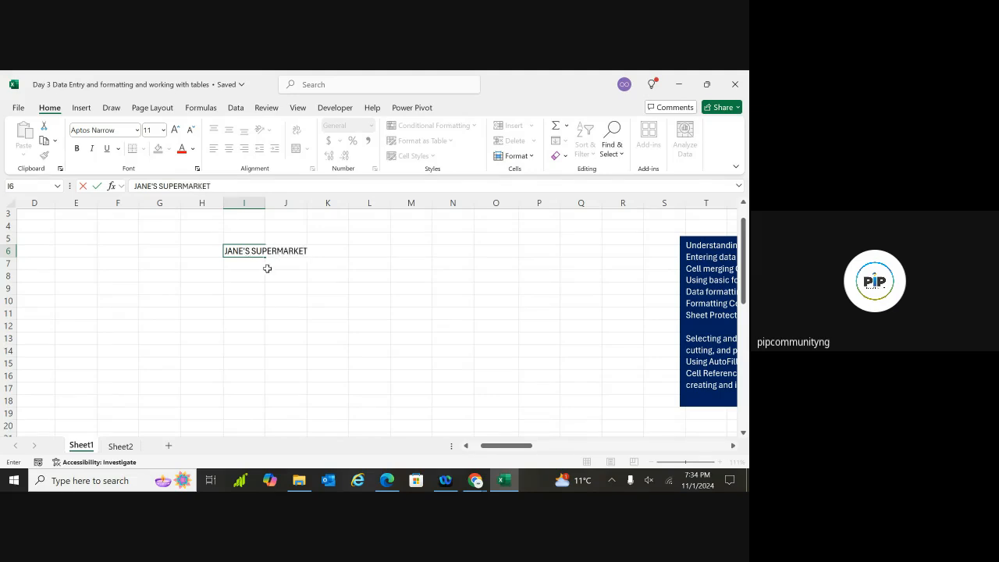
pyautogui.click(269, 266)
# Type ITEMS in H8 and Beans in H9
pyautogui.click(203, 273)
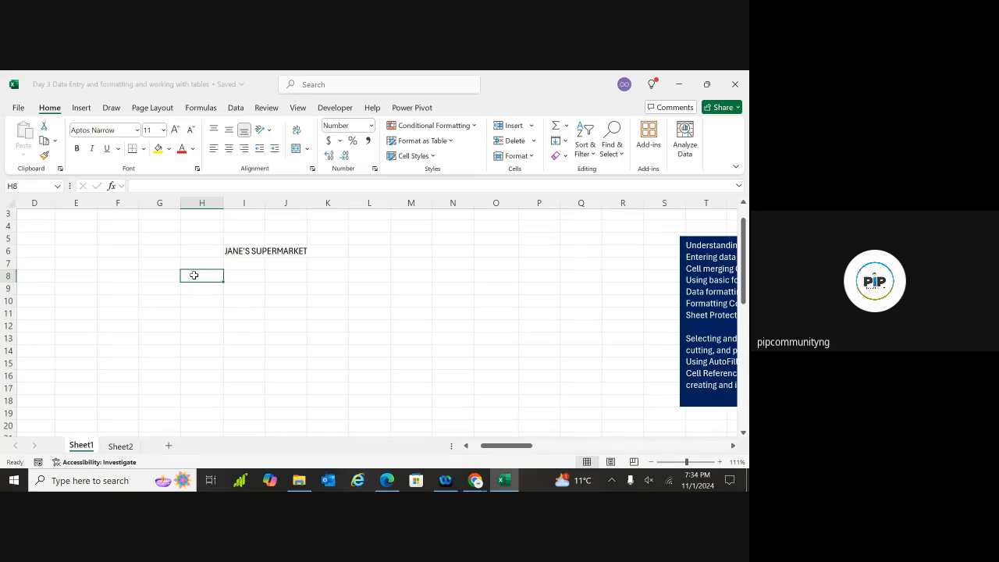
pyautogui.doubleClick(194, 275)
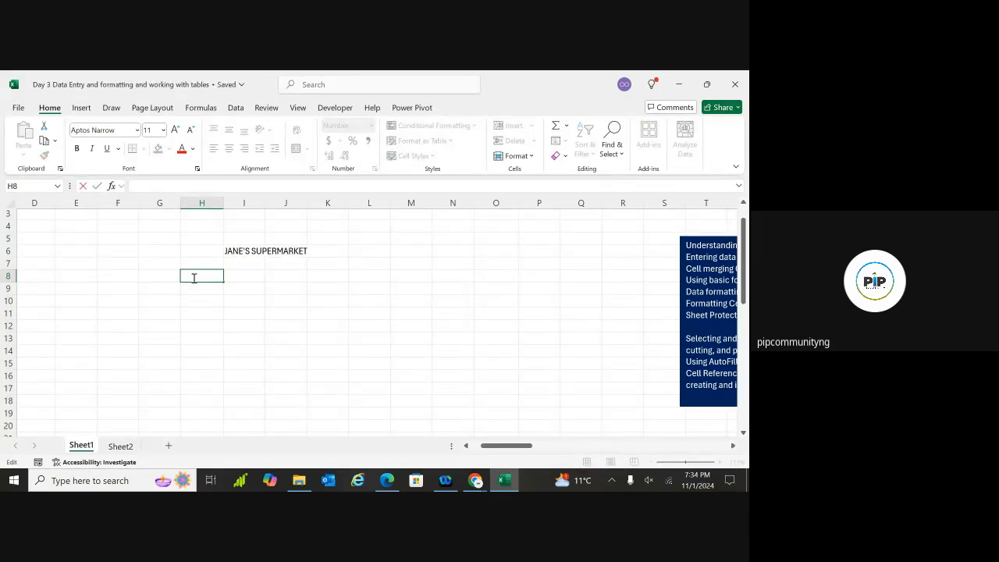
pyautogui.write('ITEMS')
pyautogui.press('Return')
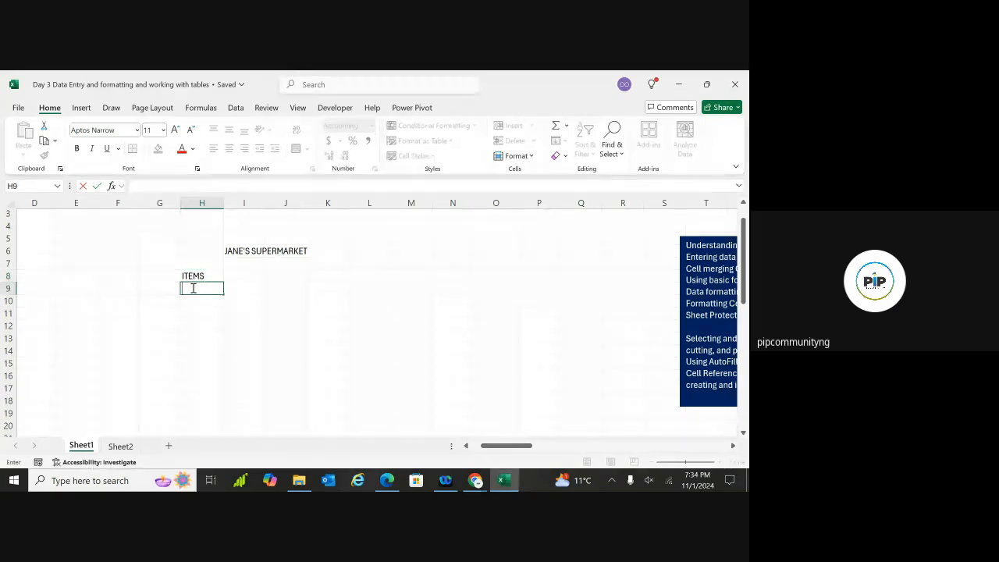
pyautogui.write('Beans')
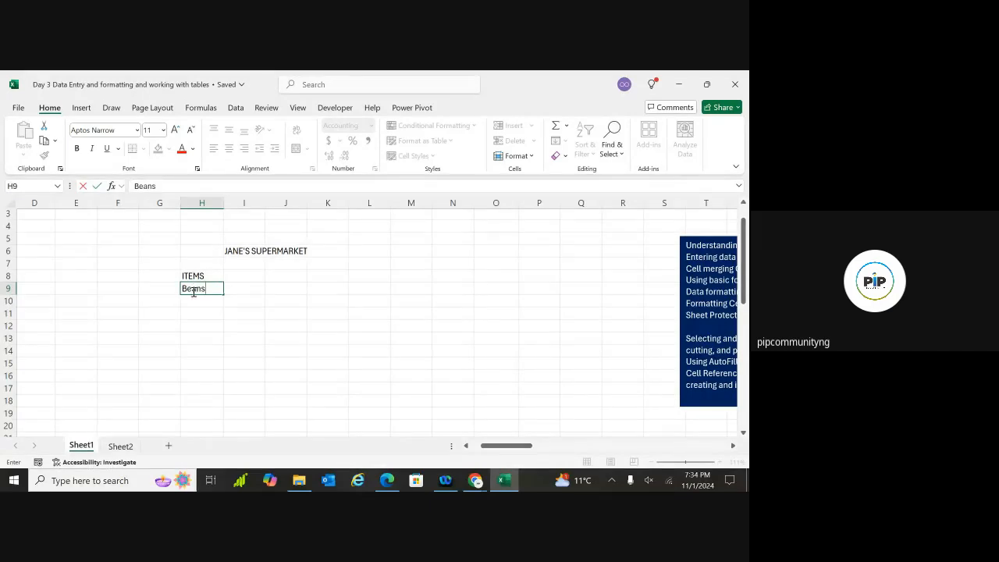
pyautogui.click(194, 298)
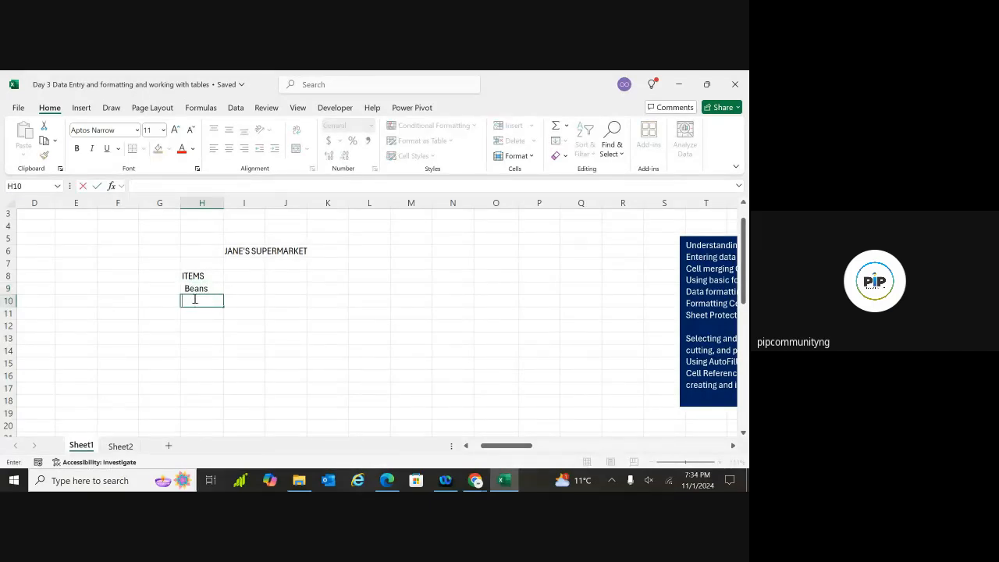
pyautogui.doubleClick(186, 288)
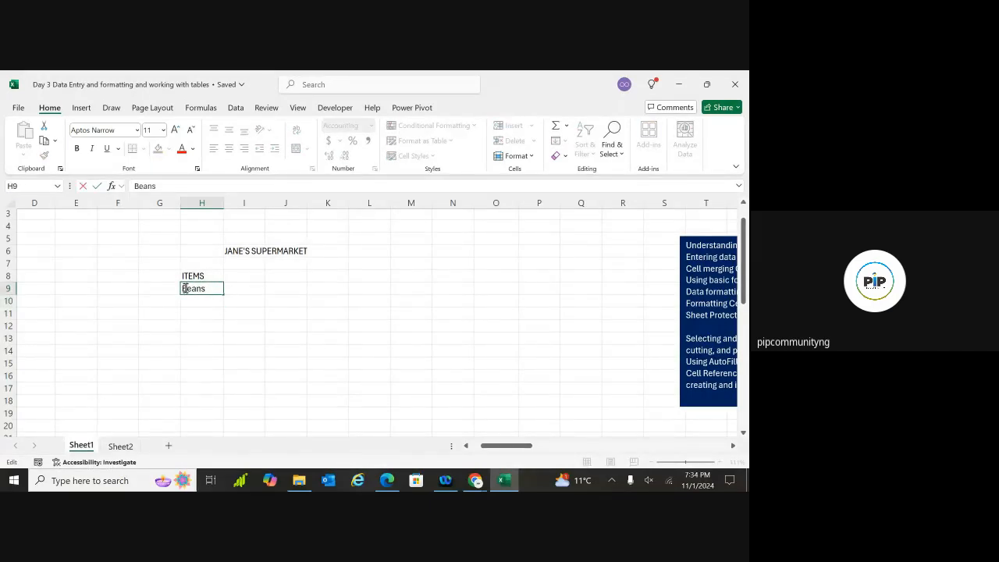
pyautogui.click(188, 299)
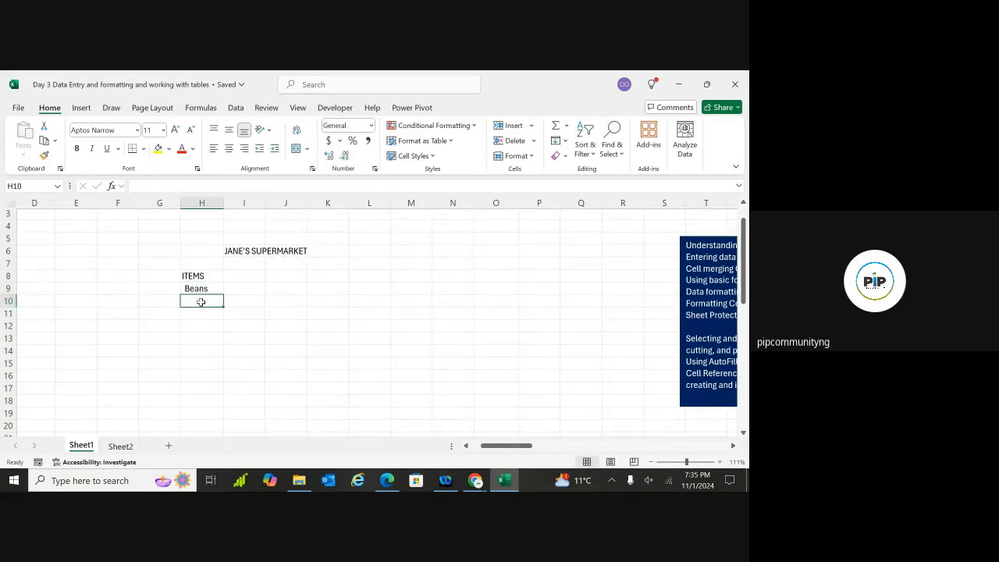
pyautogui.click(197, 288)
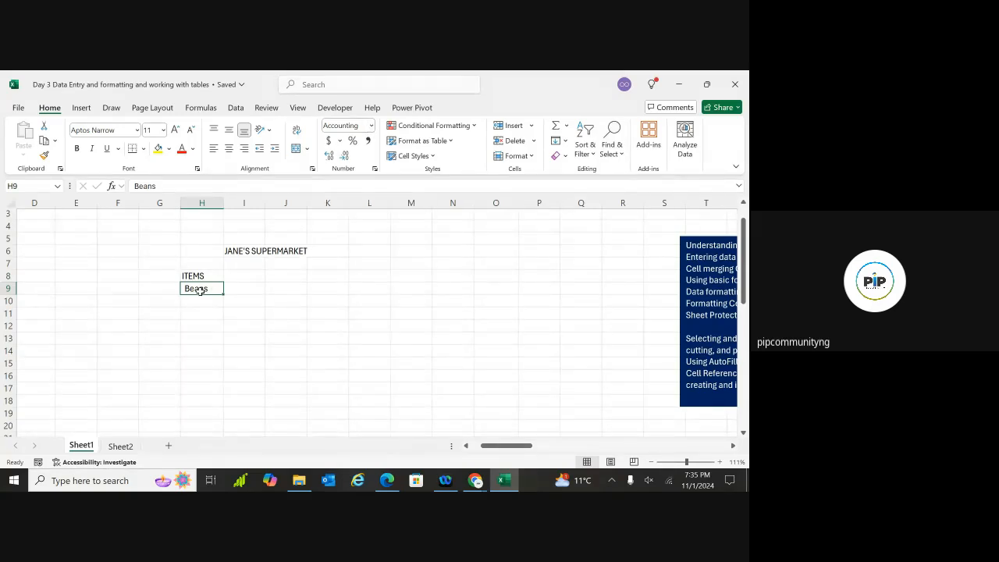
# Select F5:N14 and use Clear All to remove its entries and shading
pyautogui.moveTo(105, 241); pyautogui.dragTo(442, 352)
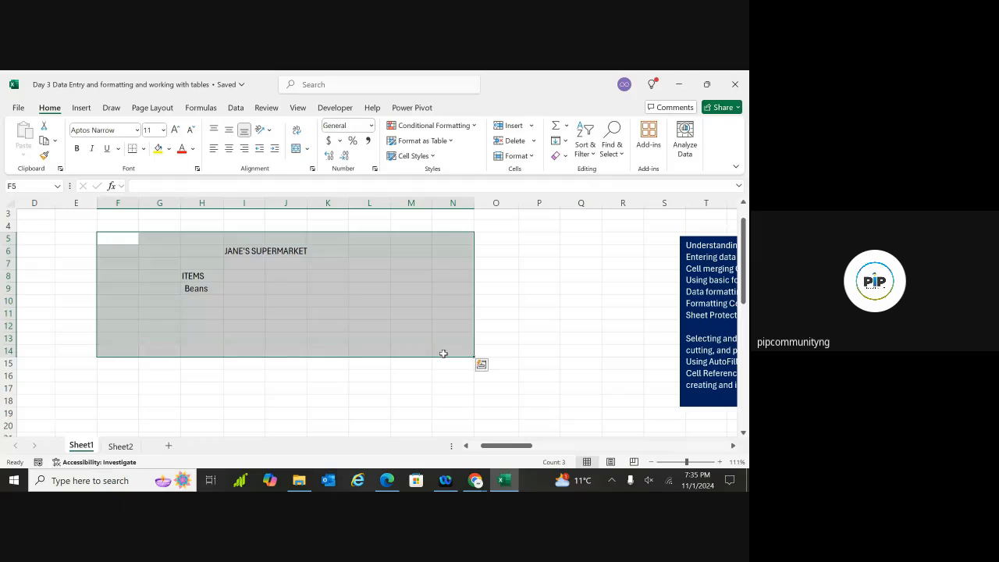
pyautogui.click(562, 155)
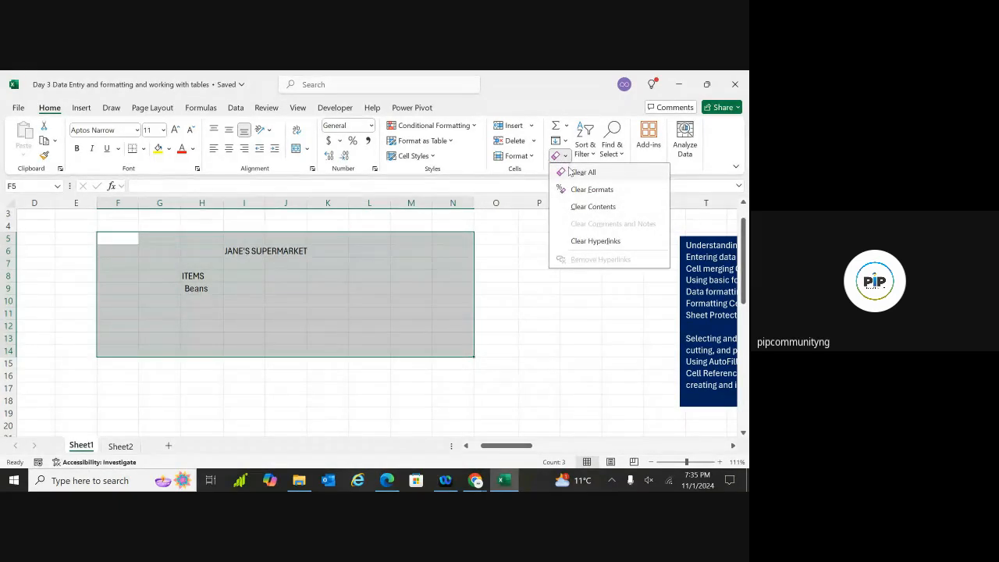
pyautogui.click(582, 172)
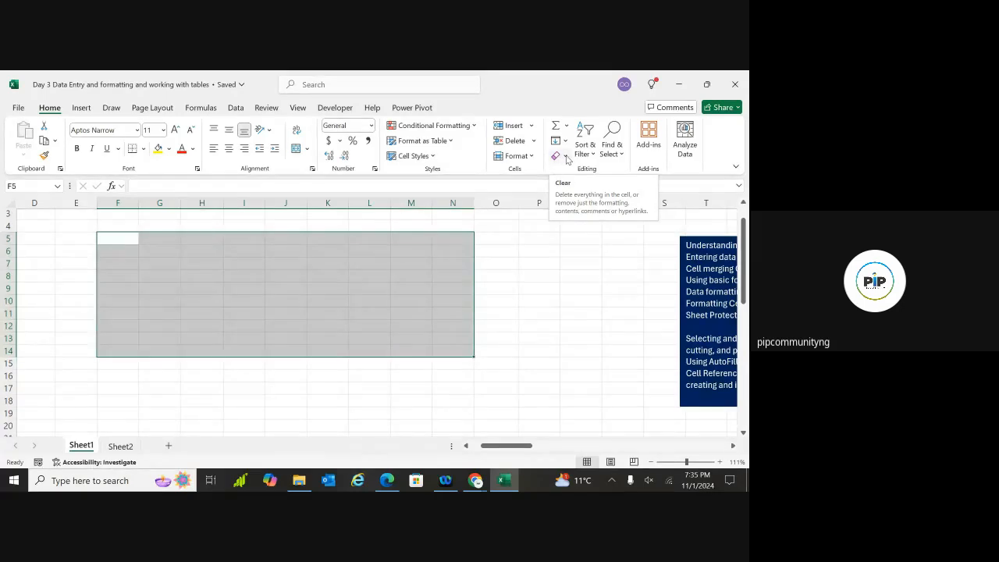
pyautogui.click(566, 158)
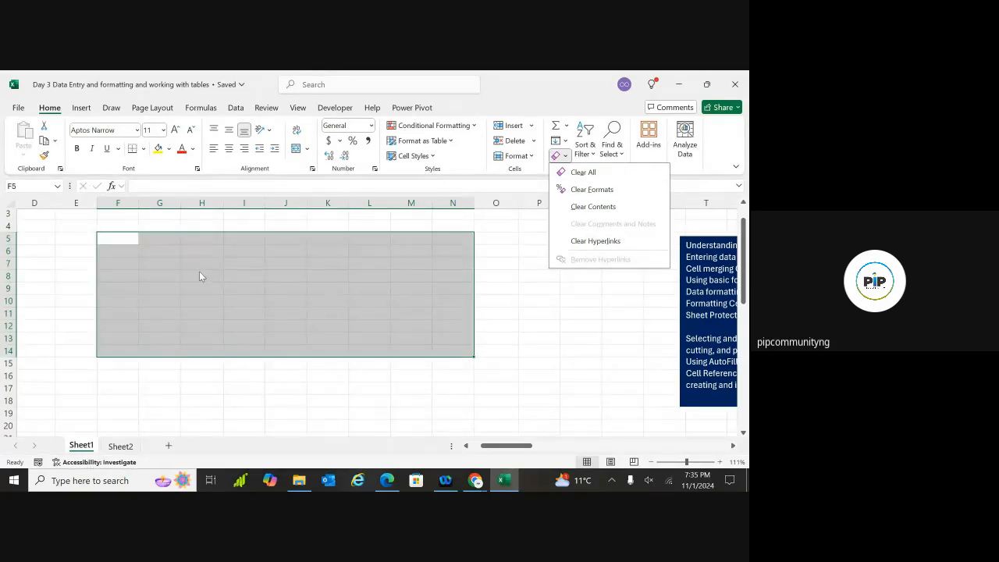
pyautogui.click(535, 362)
pyautogui.click(312, 326)
pyautogui.click(268, 275)
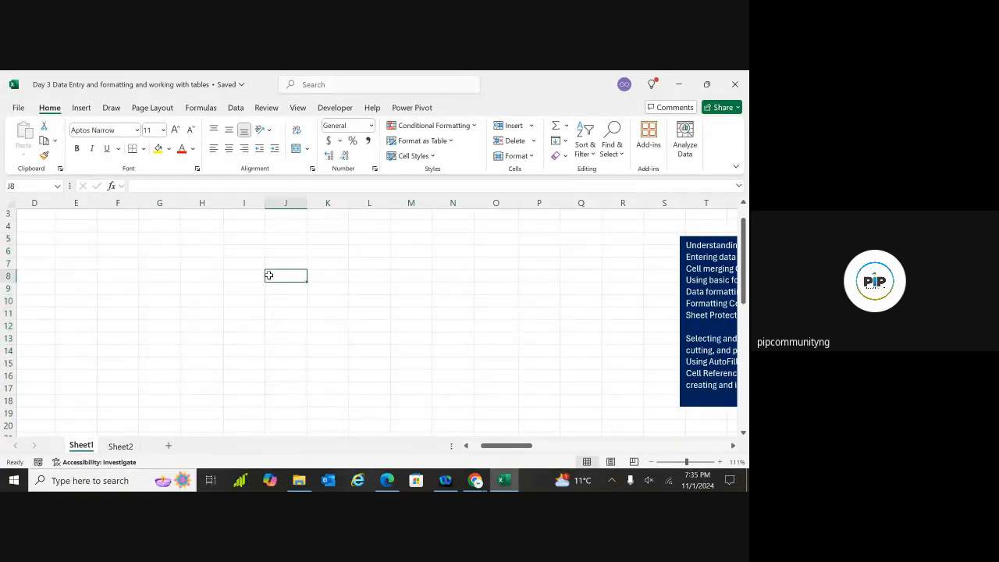
pyautogui.click(108, 246)
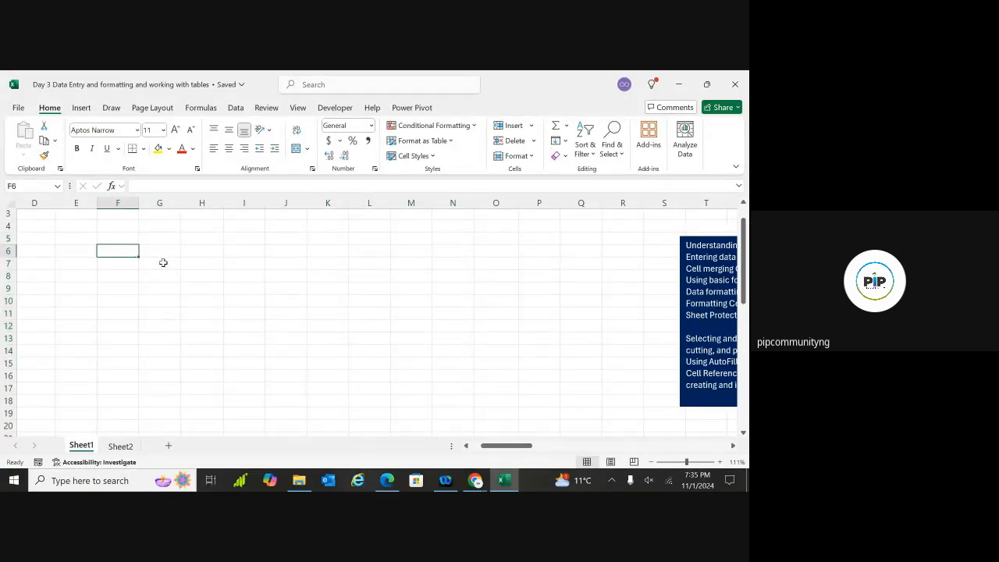
# Type the ITEMS heading in H8
pyautogui.click(164, 262)
pyautogui.click(208, 278)
pyautogui.write('i')
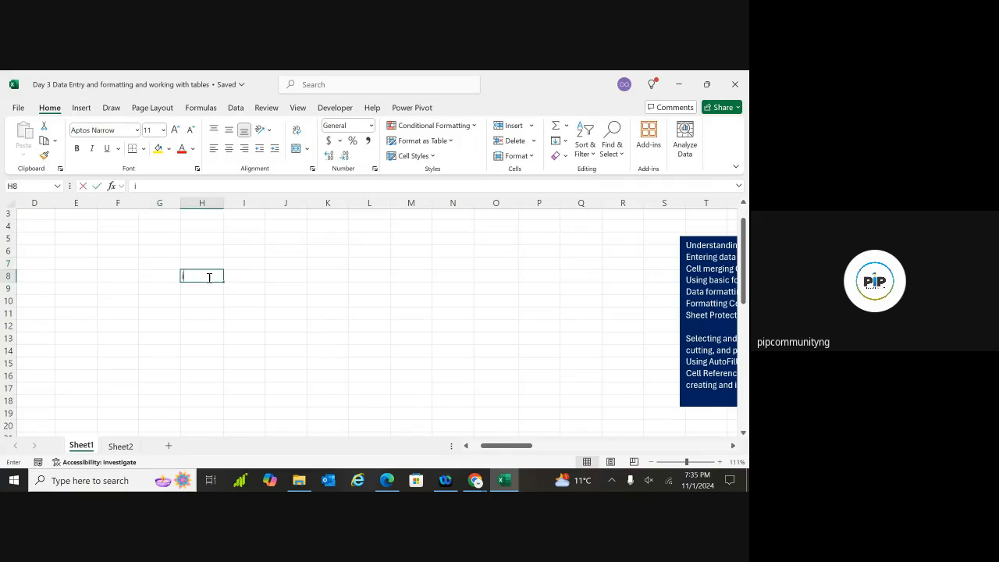
pyautogui.write('te')
pyautogui.press('BackSpace')
pyautogui.press('BackSpace')
pyautogui.press('BackSpace')
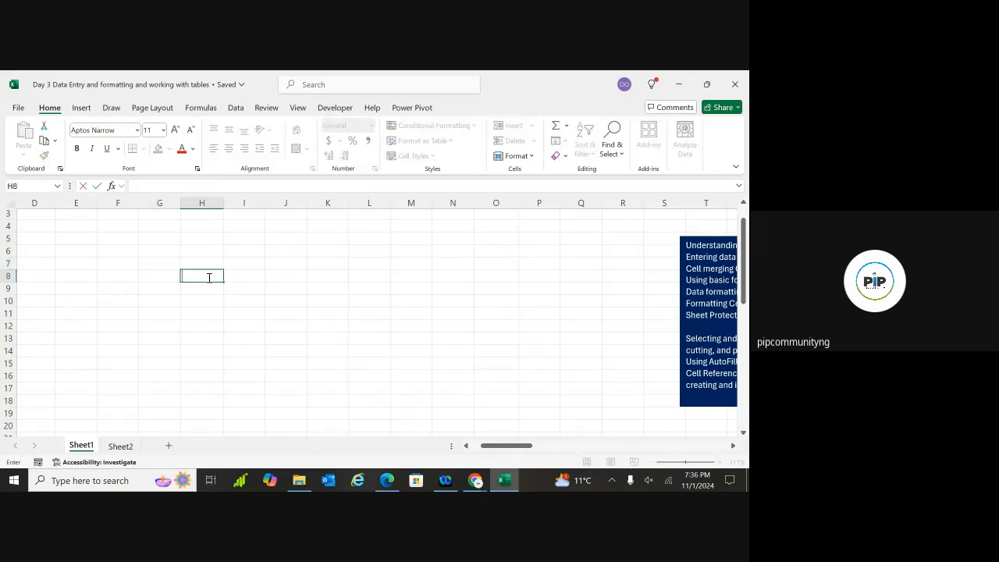
pyautogui.write('ITEMS')
pyautogui.click(202, 288)
# List Beans, Rice, Yam and Plantain in H9:H12, then start an entry in I8
pyautogui.doubleClick(203, 289)
pyautogui.write('Beans')
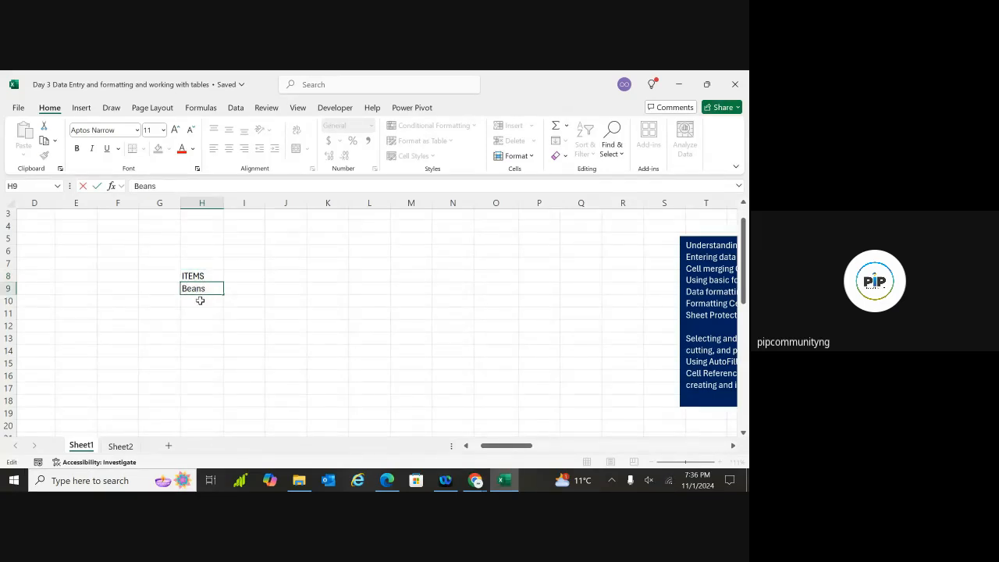
pyautogui.click(201, 302)
pyautogui.write('Ri')
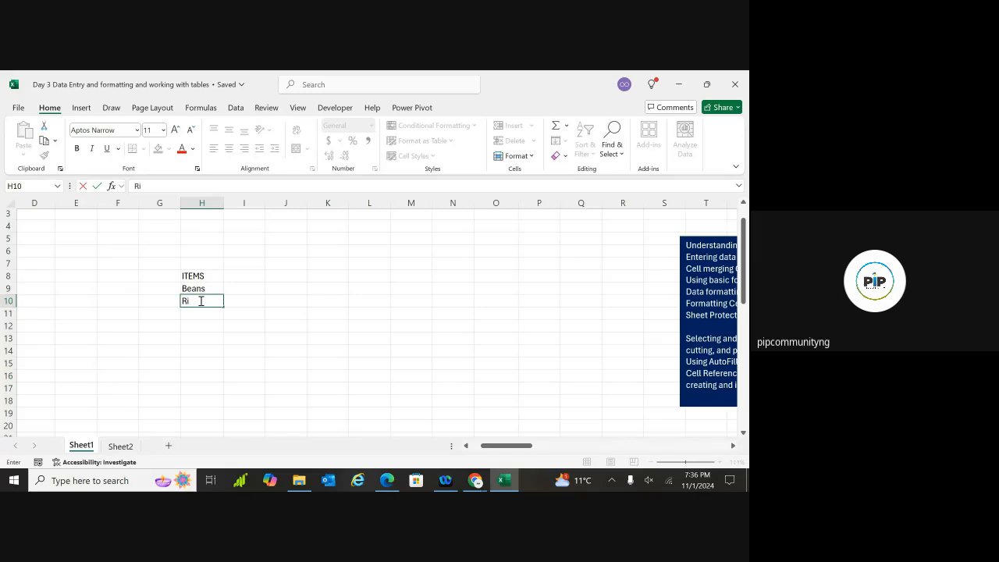
pyautogui.write('ce')
pyautogui.click(195, 315)
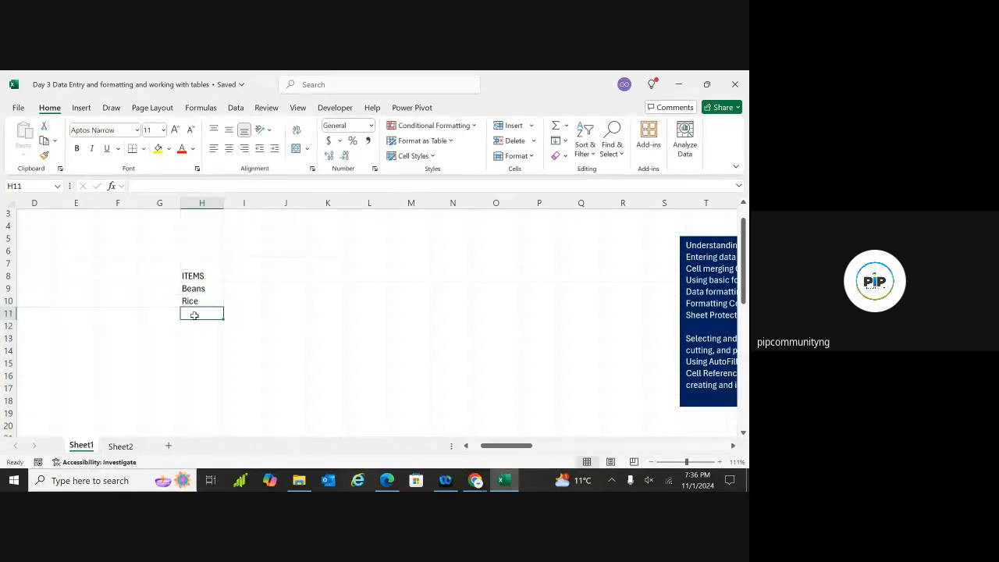
pyautogui.write('Yam')
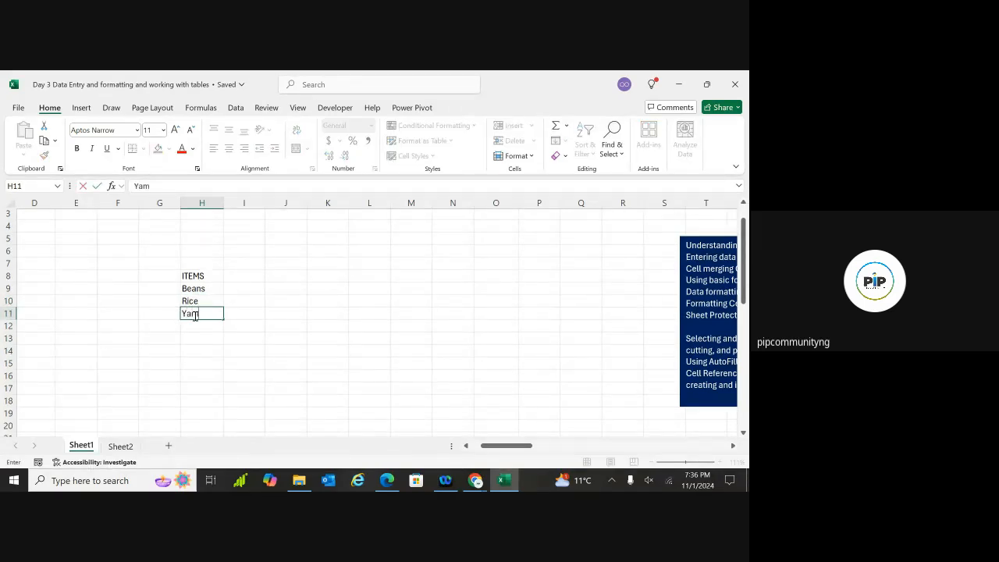
pyautogui.click(196, 329)
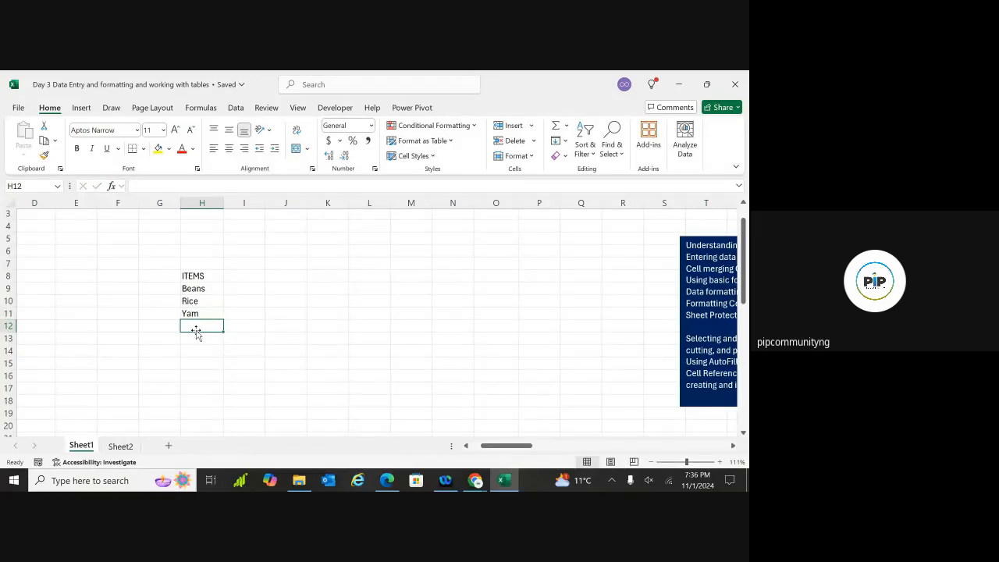
pyautogui.write('Plantain')
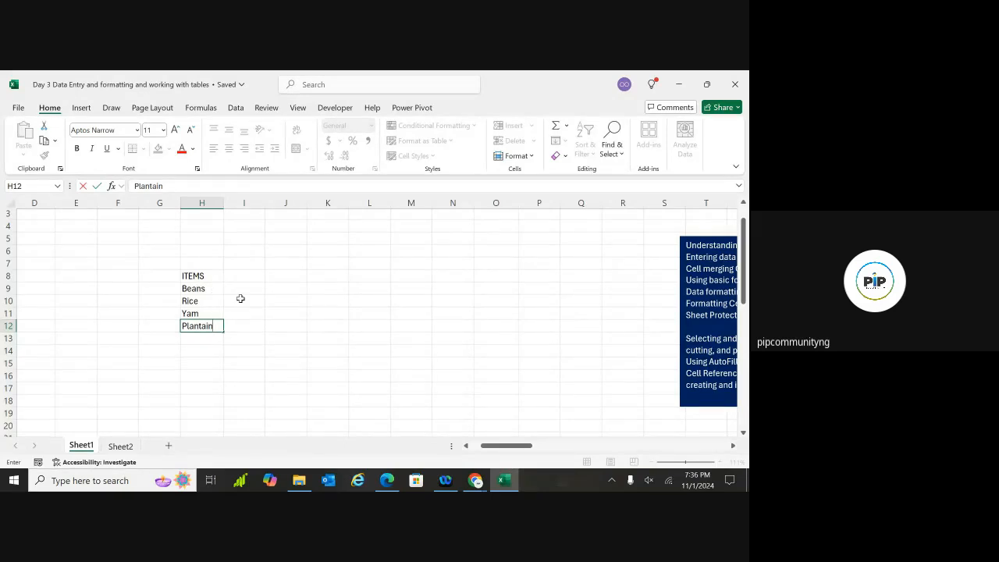
pyautogui.click(202, 363)
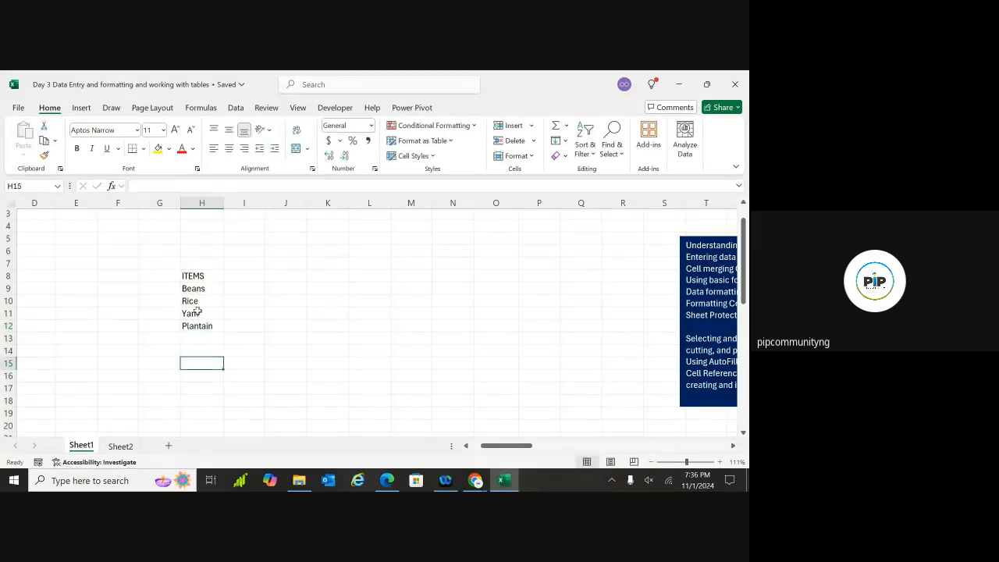
pyautogui.click(242, 277)
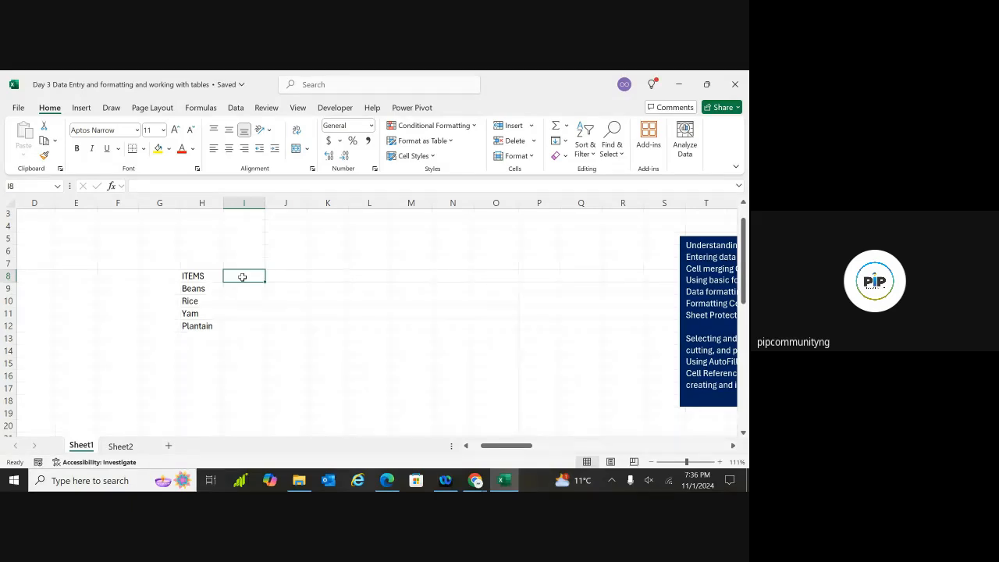
pyautogui.write('m')
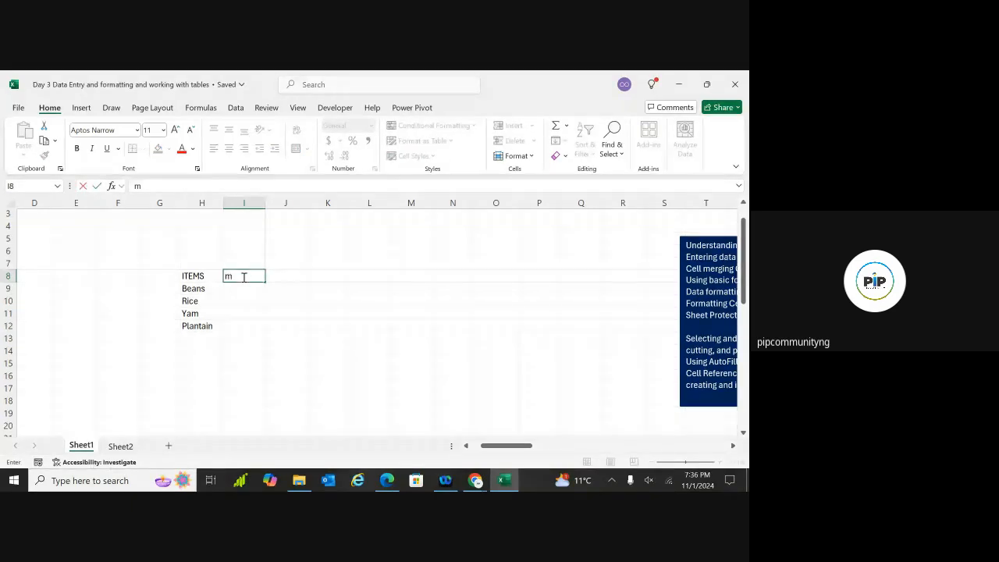
pyautogui.press('Home')
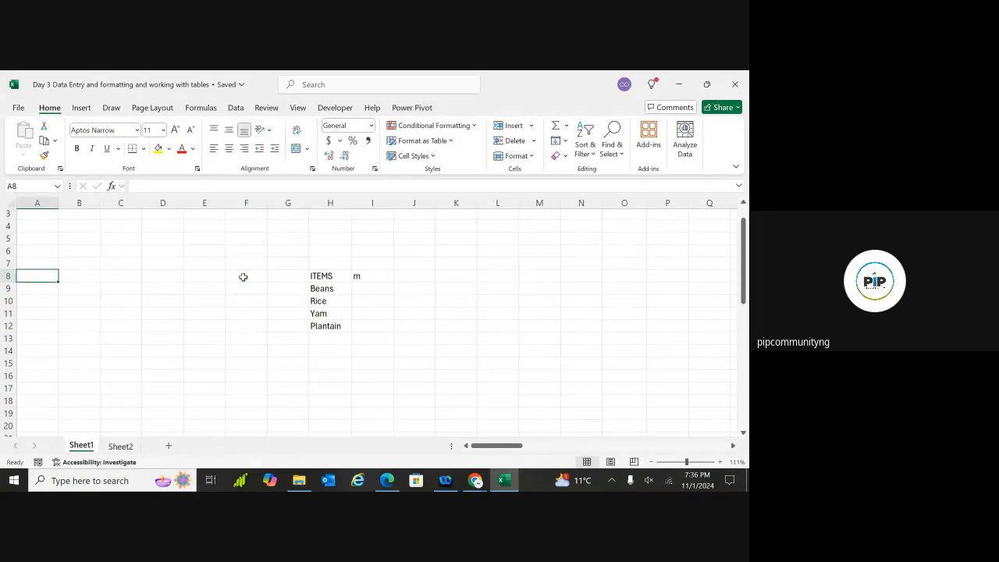
pyautogui.hscroll(3, 243, 278)
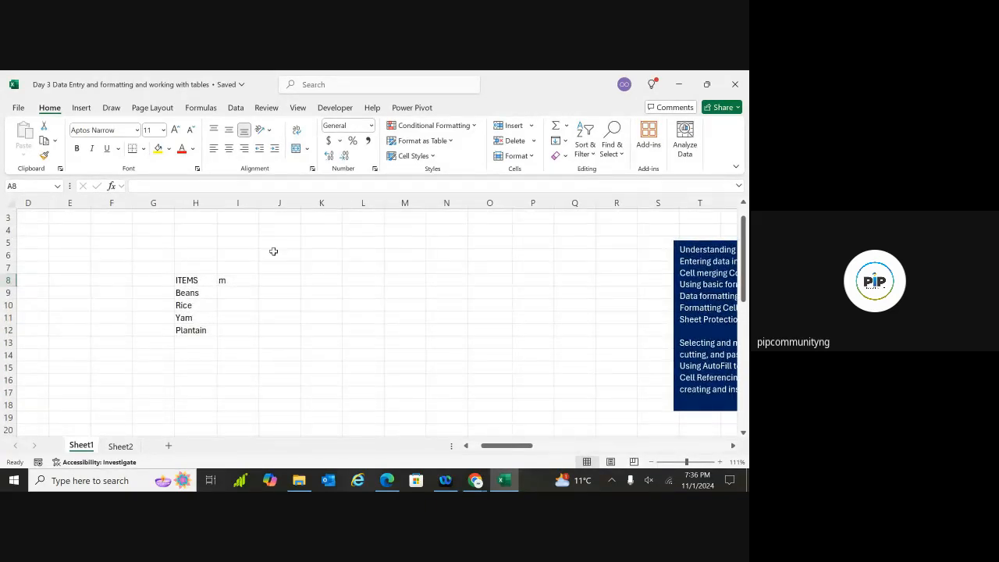
# Put Monday in I8, fill Tuesday–Friday through M8, and widen column K
pyautogui.doubleClick(237, 281)
pyautogui.press('BackSpace')
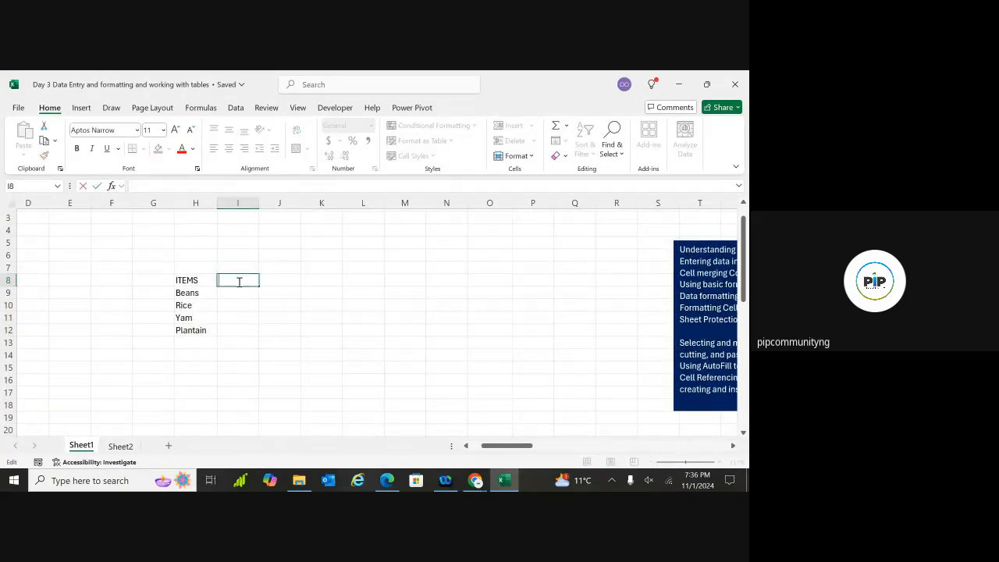
pyautogui.write('Monday')
pyautogui.hotkey('ctrl', 'Return')
pyautogui.click(251, 308)
pyautogui.click(246, 281)
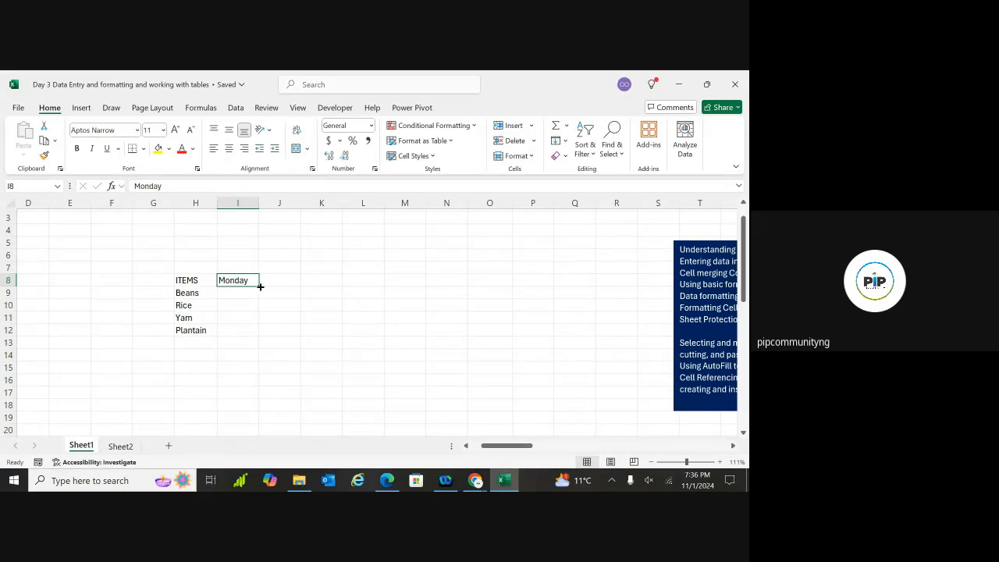
pyautogui.moveTo(259, 286); pyautogui.dragTo(427, 285)
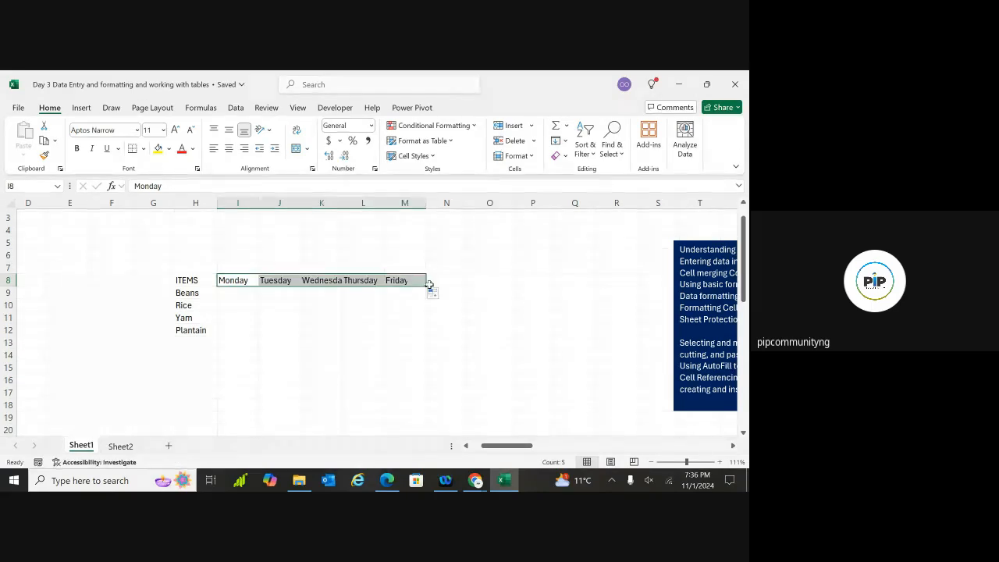
pyautogui.click(373, 338)
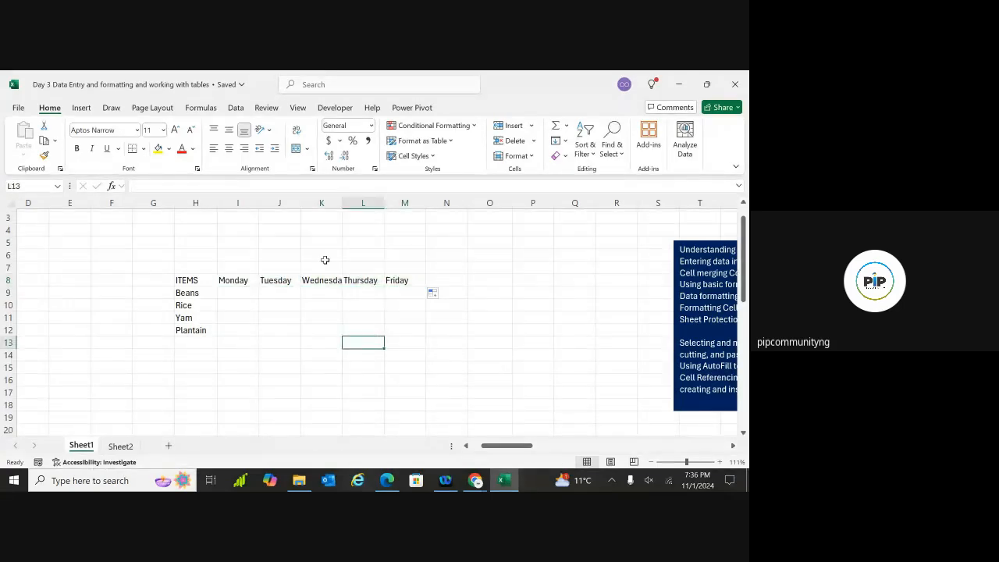
pyautogui.moveTo(342, 203); pyautogui.dragTo(356, 202)
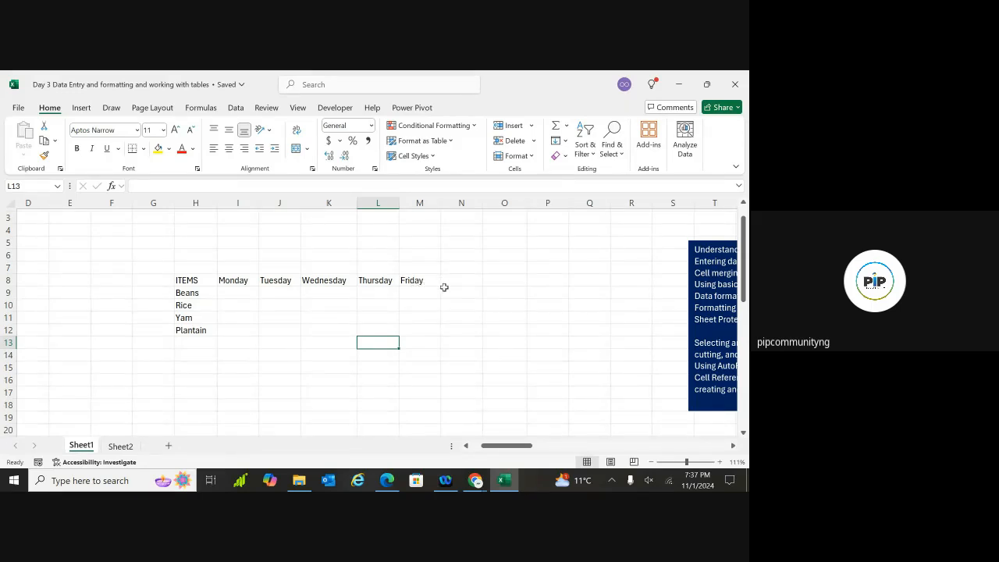
# Undo the column K widening and autofill Mon through Fri across headings I8:M8
pyautogui.hotkey('ctrl', 'z')
pyautogui.hotkey('ctrl', 'z')
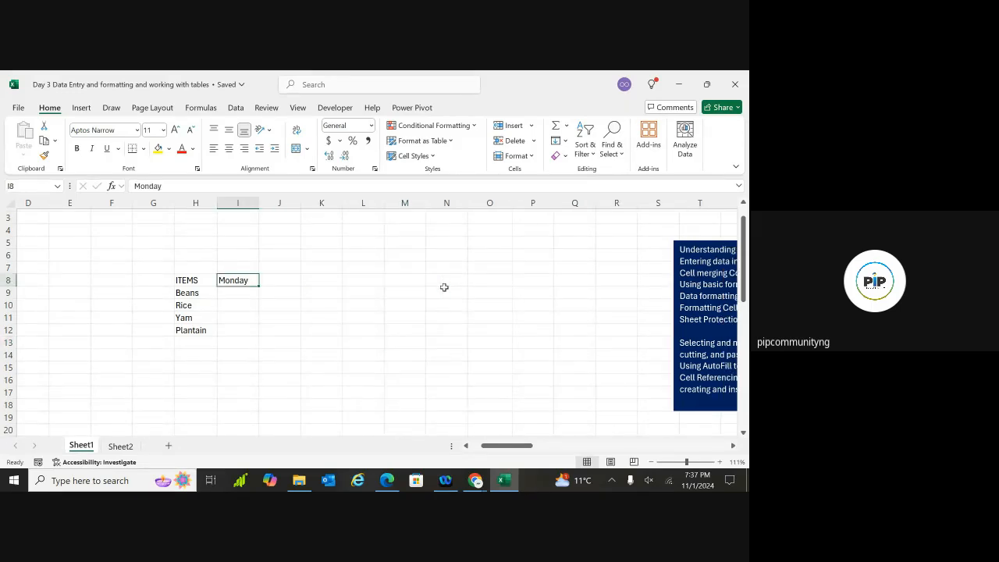
pyautogui.write('m')
pyautogui.press('Delete')
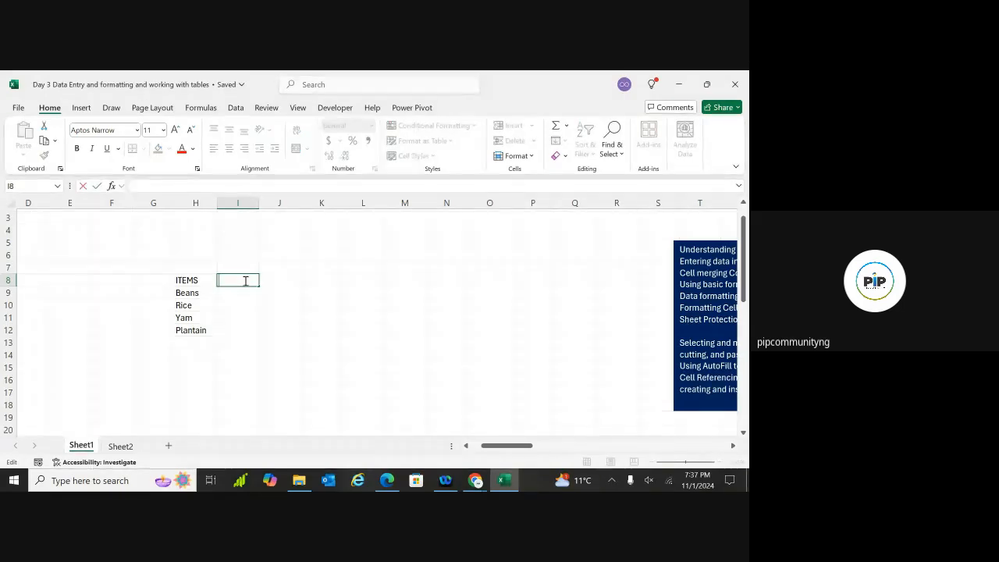
pyautogui.write('Mon')
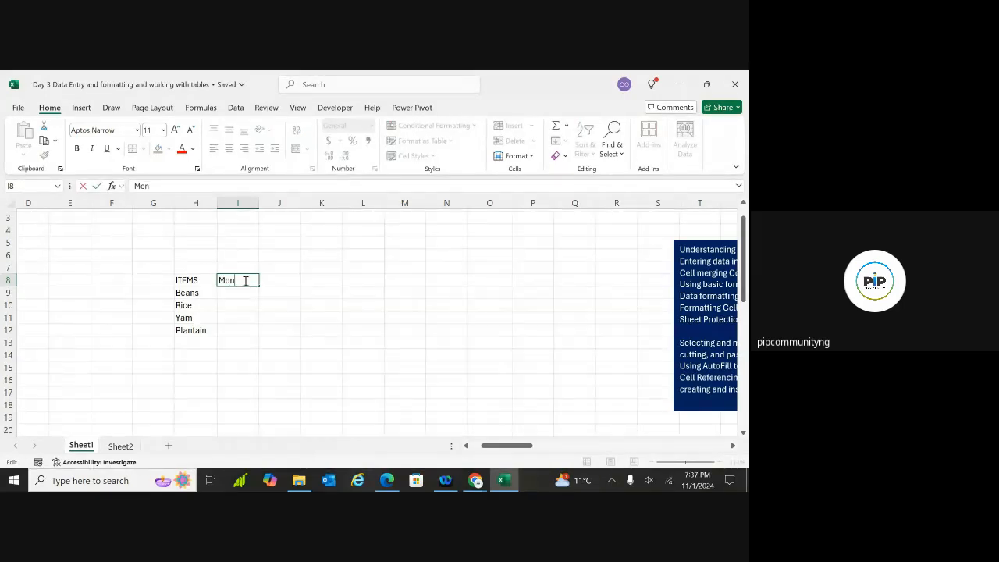
pyautogui.click(254, 313)
pyautogui.click(245, 283)
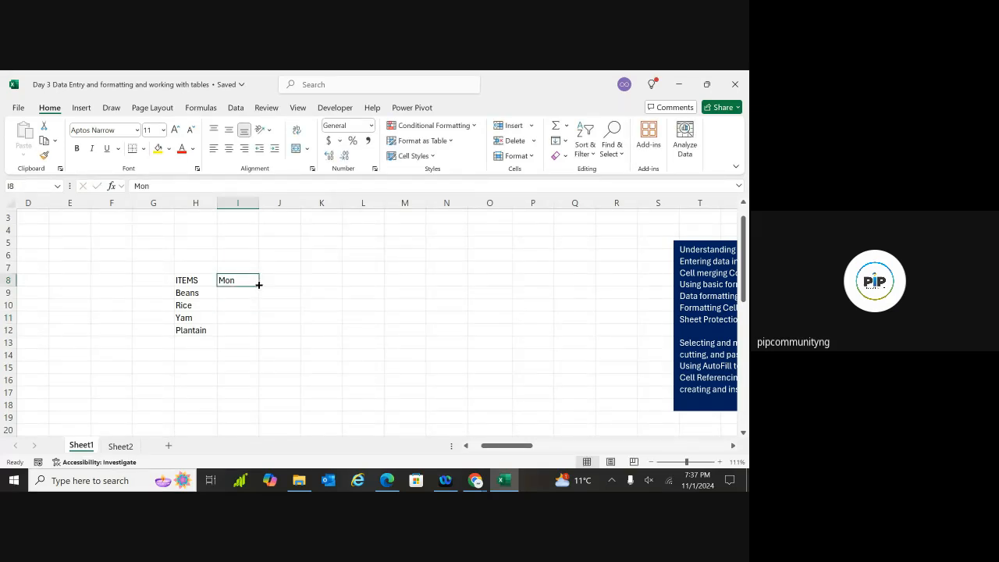
pyautogui.moveTo(258, 287); pyautogui.dragTo(413, 282)
pyautogui.click(274, 330)
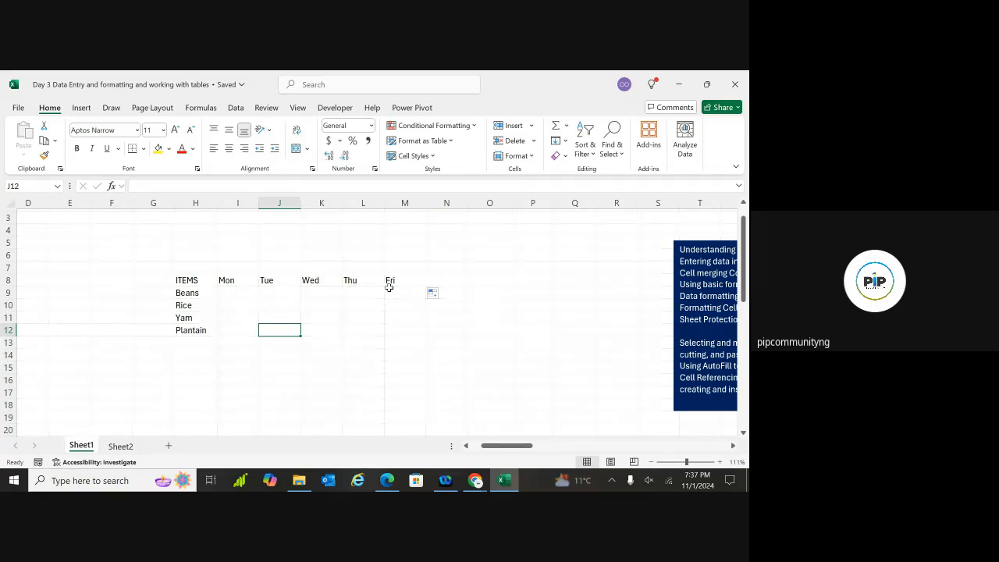
pyautogui.click(231, 260)
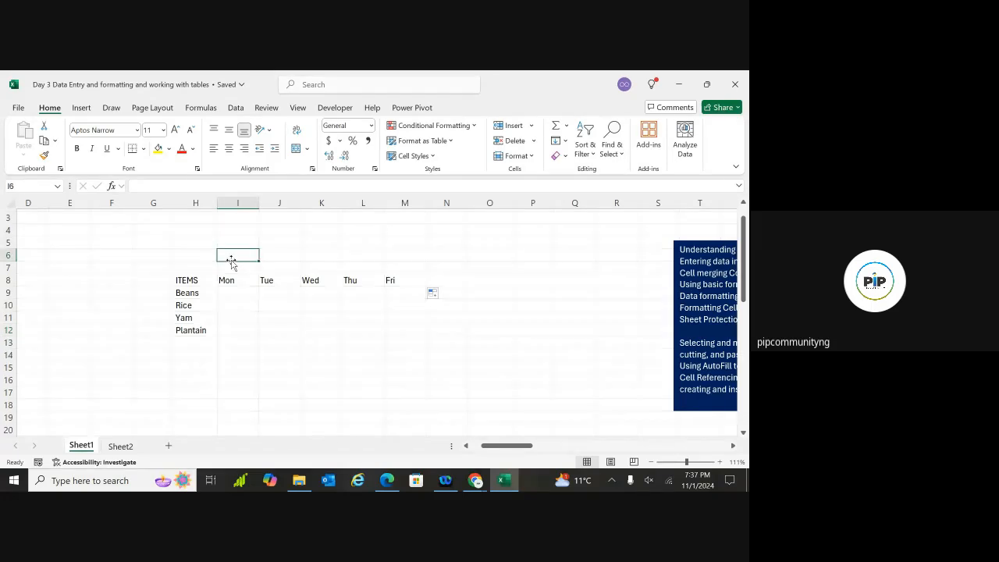
# Type the title JANE'S SUPERMARKET into cell I6
pyautogui.doubleClick(235, 256)
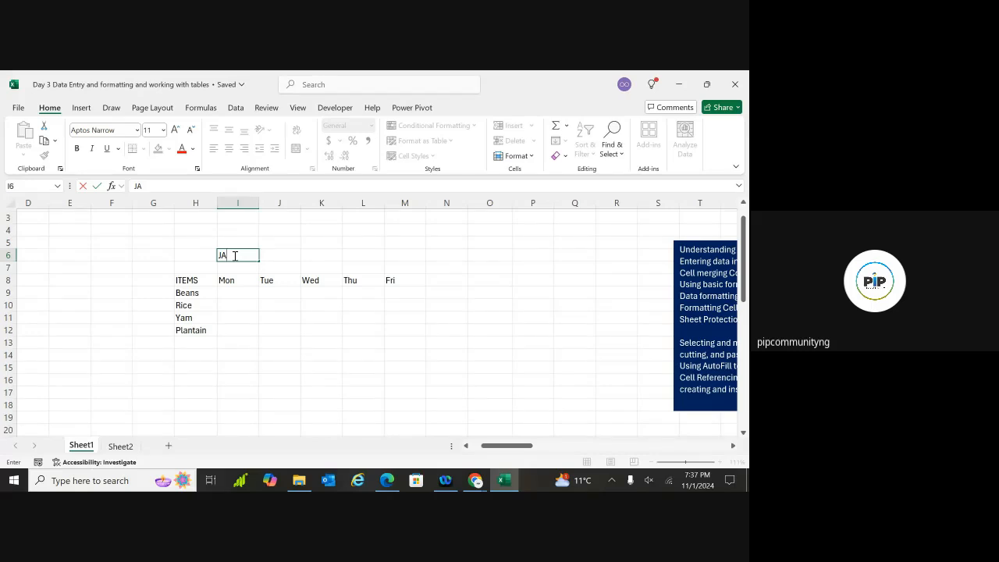
pyautogui.write("JANE'S SUPERMARK")
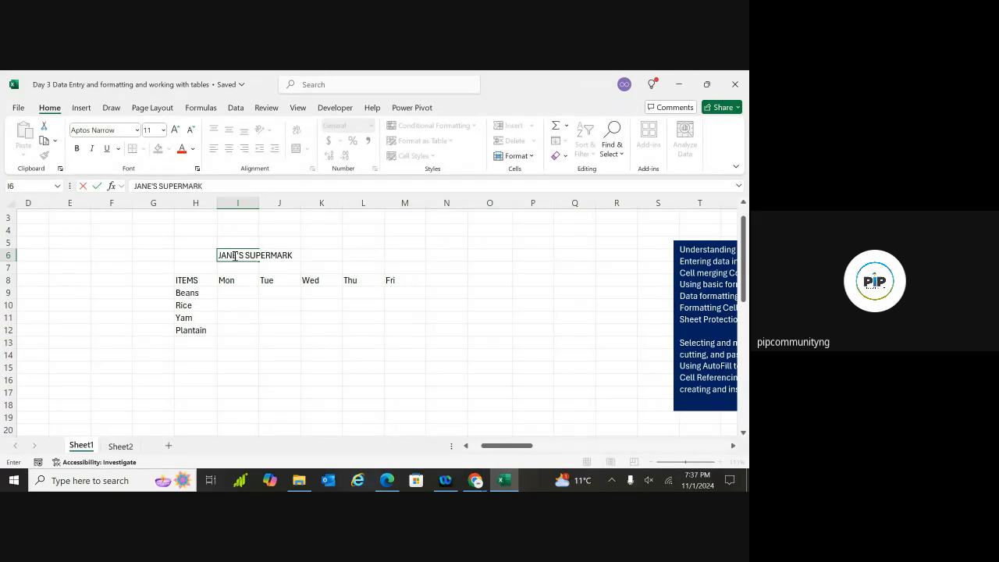
pyautogui.write('ET')
pyautogui.click(250, 306)
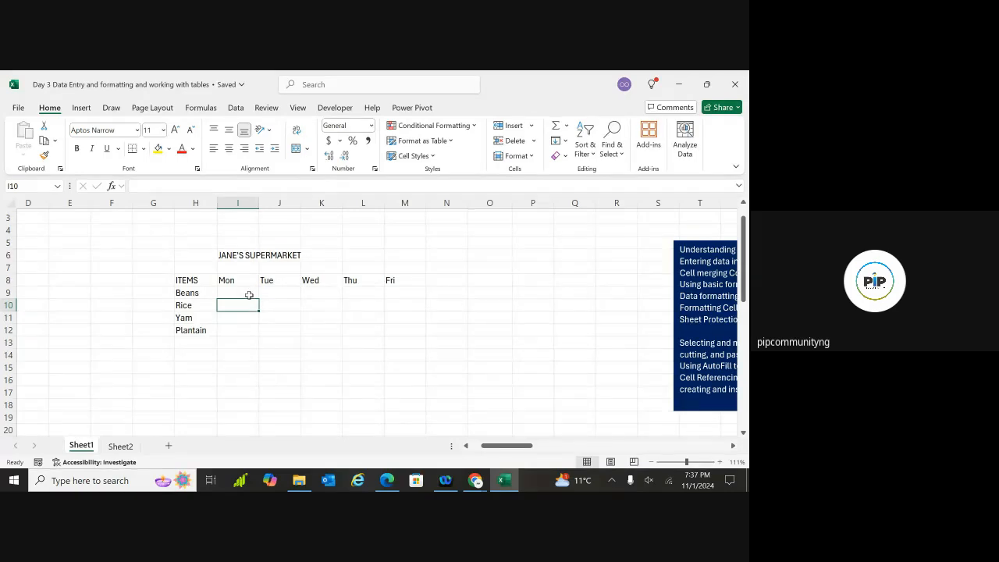
# Enter 1000, 2000, 1500 and 1200 in I9:I12 for Beans, Rice, Yam and Plantain
pyautogui.click(244, 292)
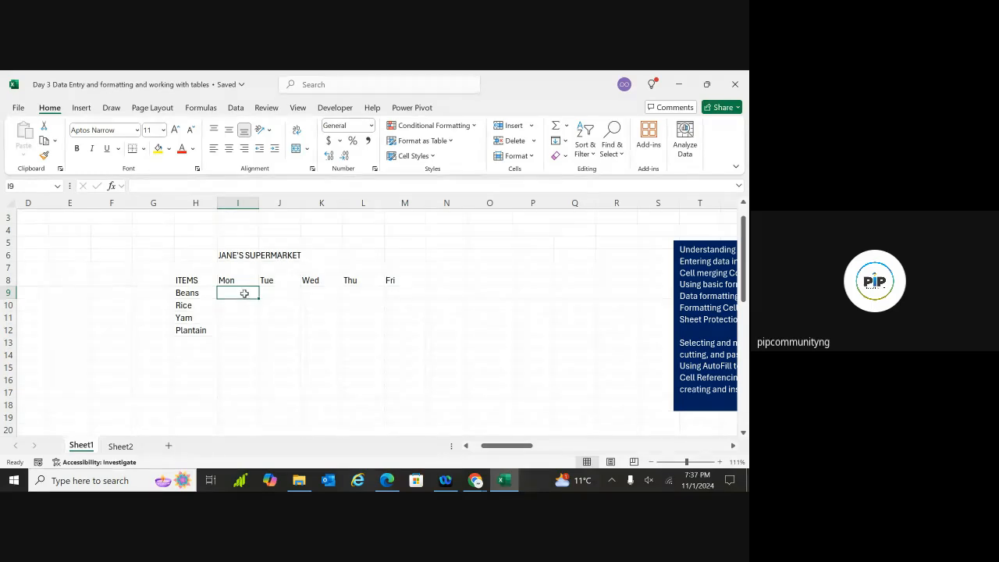
pyautogui.doubleClick(244, 294)
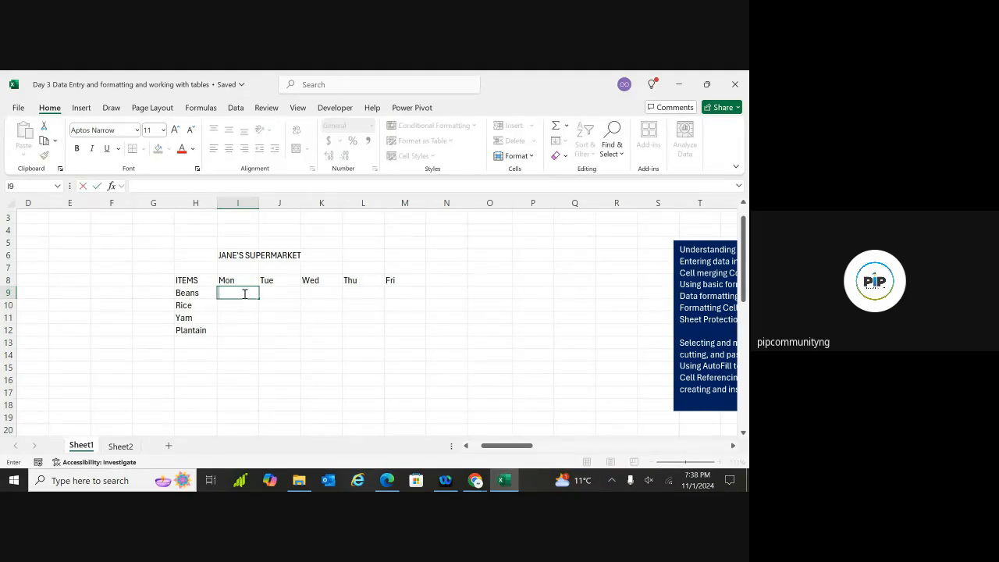
pyautogui.write('1000')
pyautogui.click(239, 306)
pyautogui.write('2')
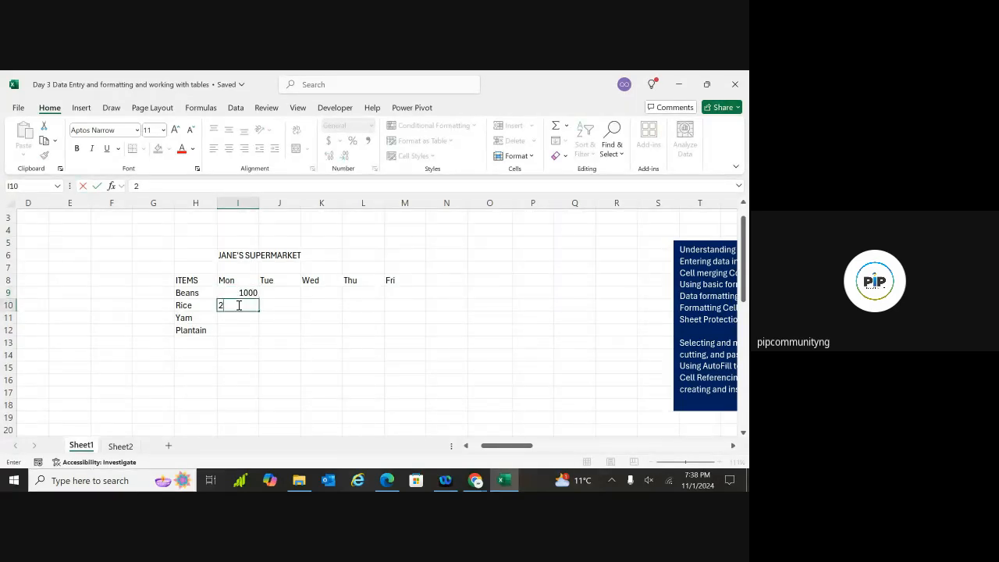
pyautogui.write('000')
pyautogui.click(235, 319)
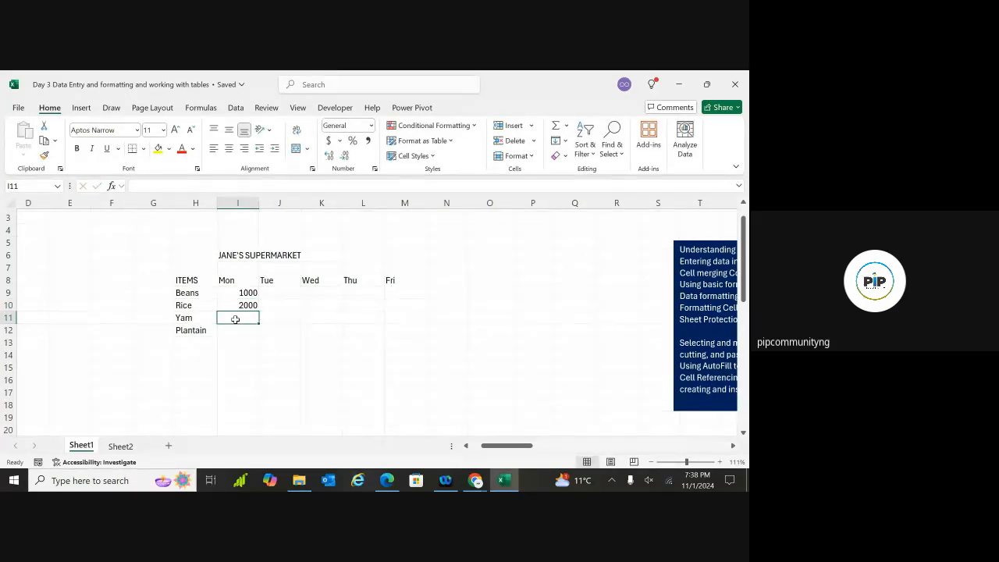
pyautogui.write('1500')
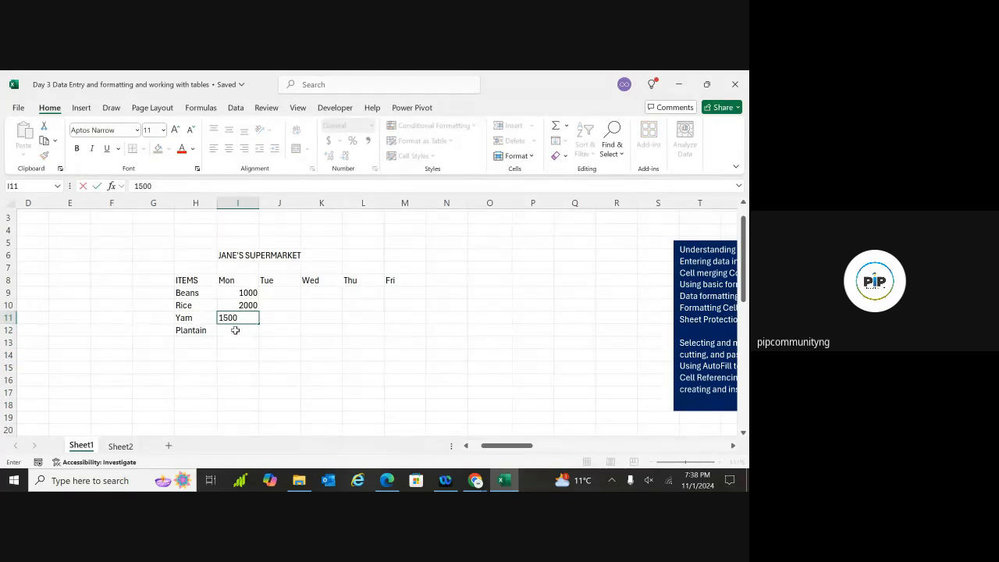
pyautogui.doubleClick(236, 330)
pyautogui.write('1200')
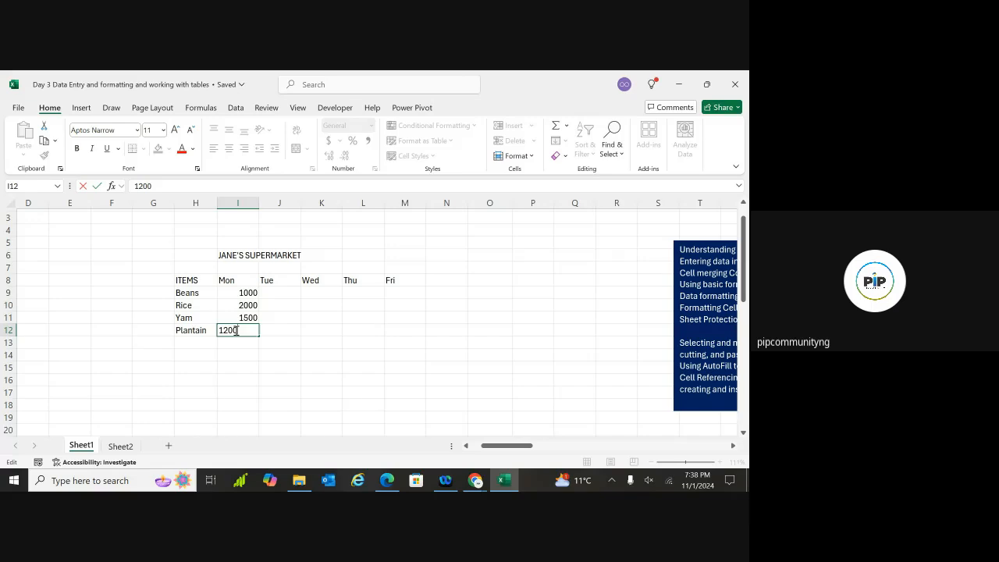
pyautogui.click(298, 318)
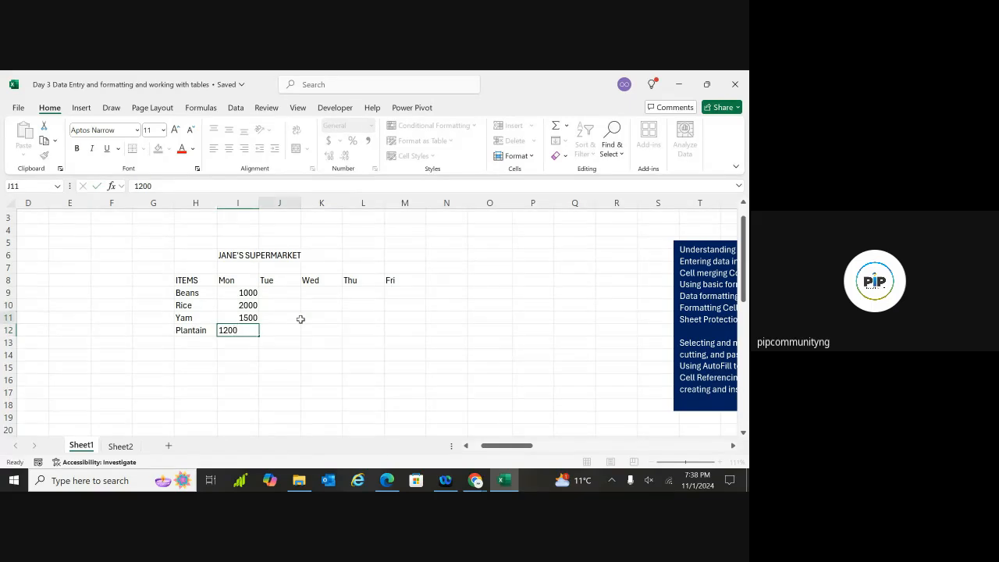
pyautogui.click(285, 290)
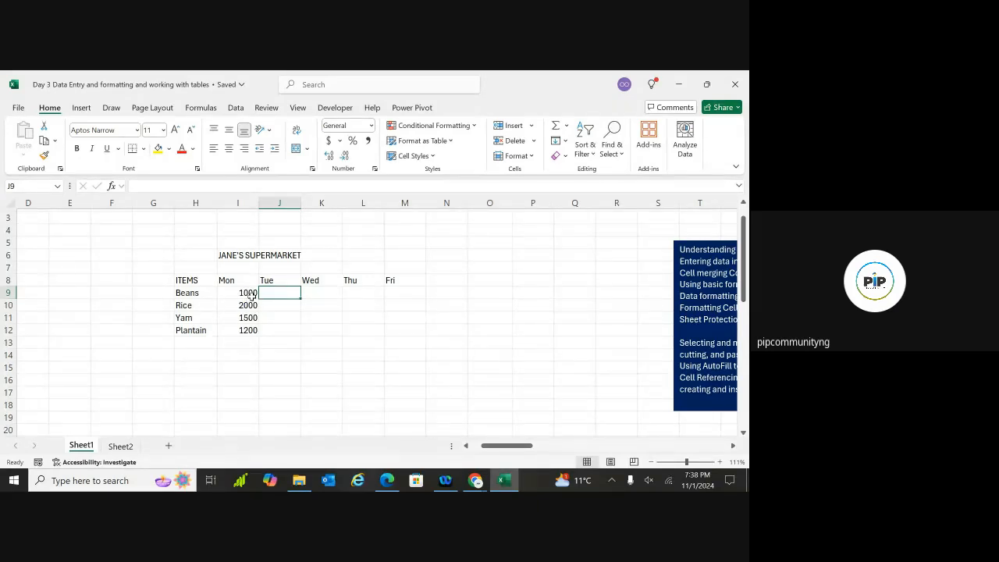
# Undo the Mon values and enter =SEQUENCE(4, 5, 1000, 500) in I9, filling I9:M12 from 1000 to 10500
pyautogui.hotkey('ctrl', 'z')
pyautogui.hotkey('ctrl', 'z')
pyautogui.hotkey('ctrl', 'z')
pyautogui.hotkey('ctrl', 'z')
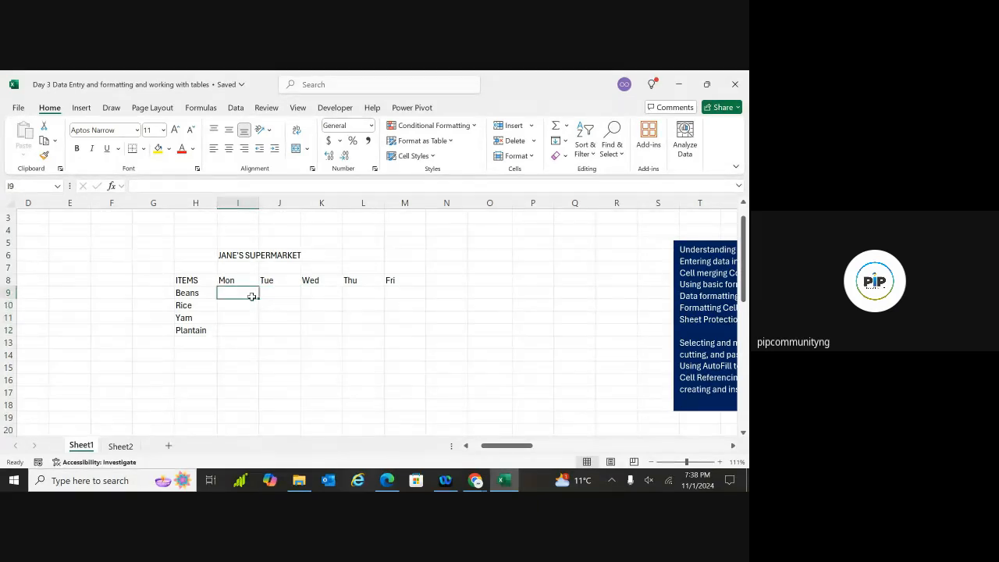
pyautogui.write('=')
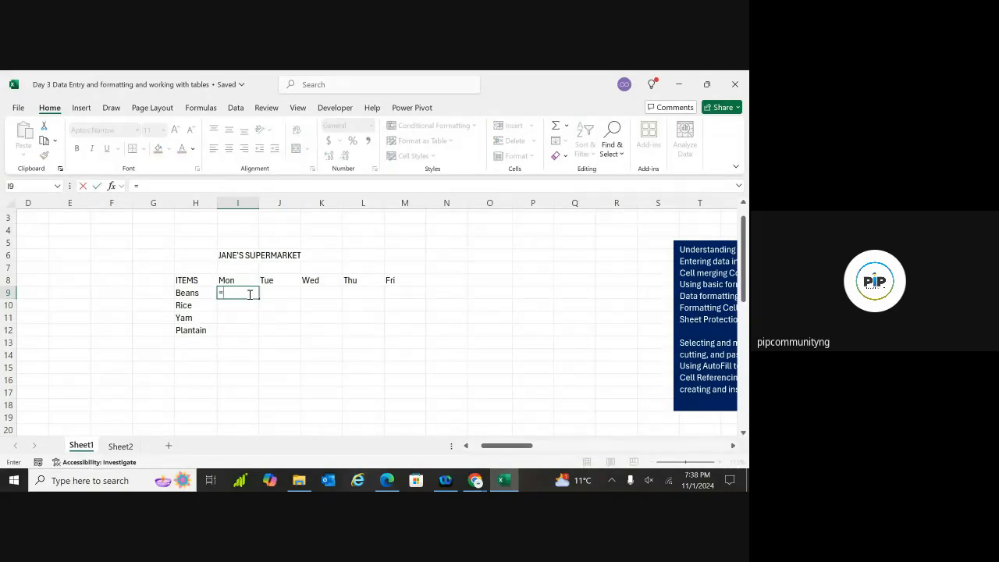
pyautogui.write('seq')
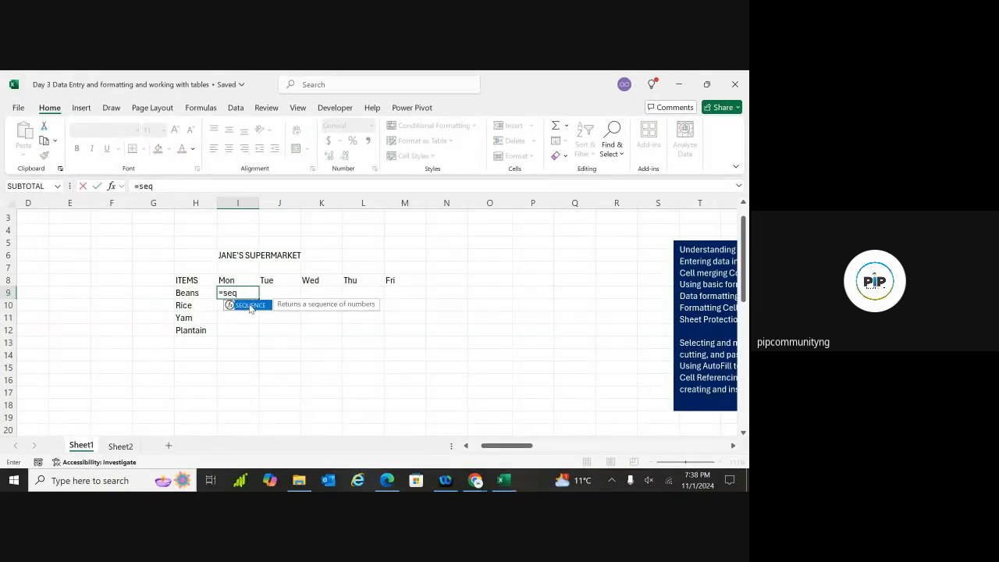
pyautogui.doubleClick(250, 305)
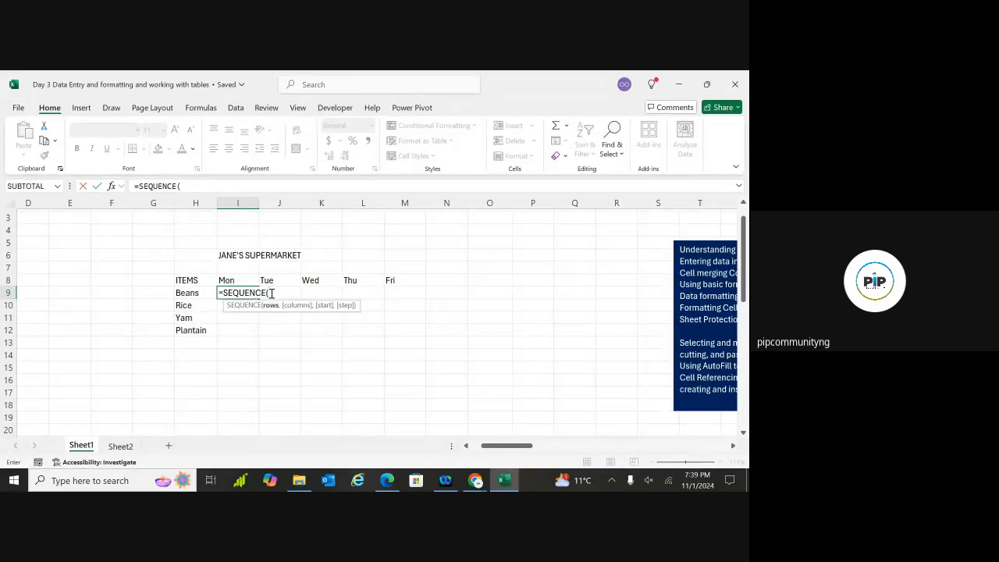
pyautogui.write(',')
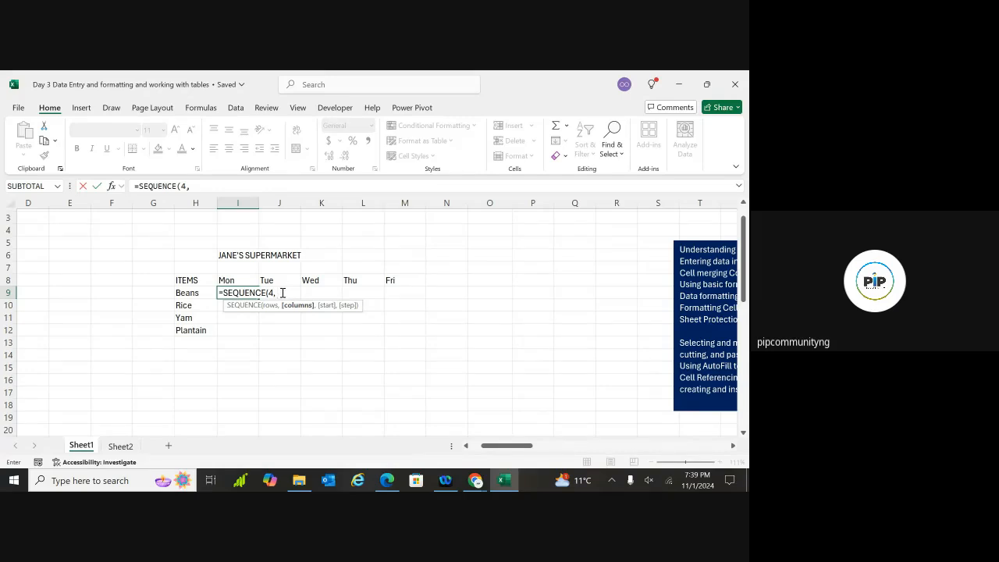
pyautogui.write(', 1000, ')
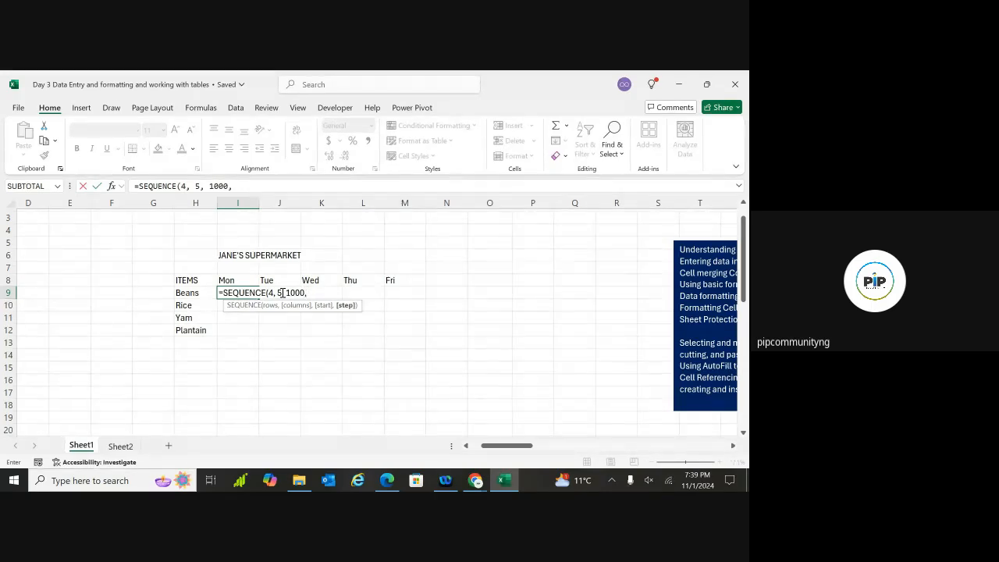
pyautogui.write('1000')
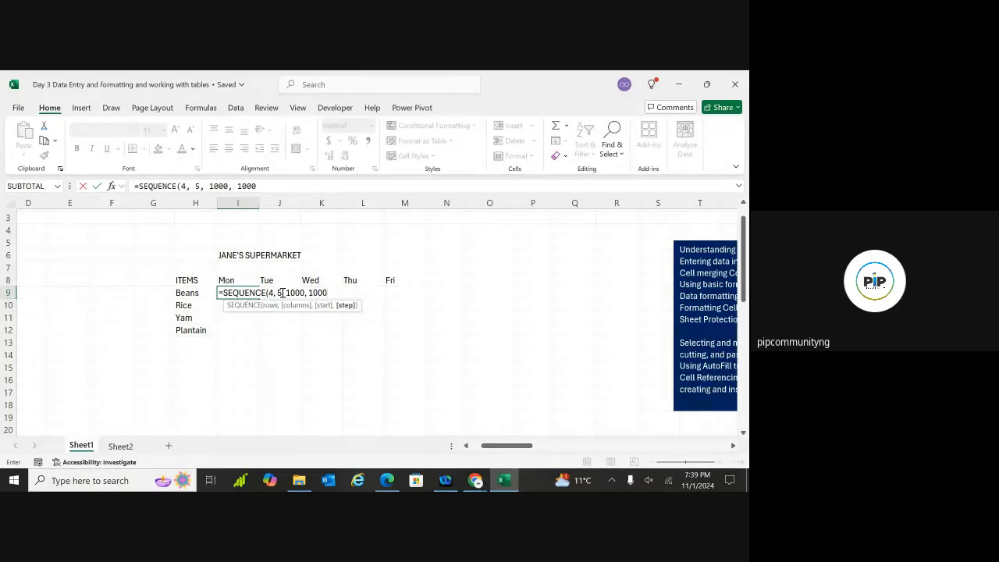
pyautogui.press('BackSpace')
pyautogui.press('BackSpace')
pyautogui.press('BackSpace')
pyautogui.press('BackSpace')
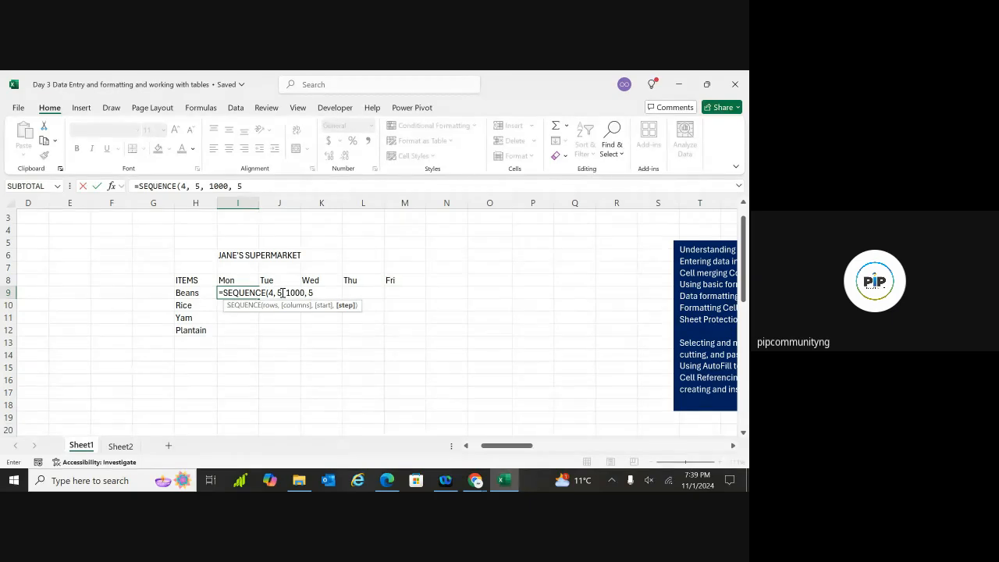
pyautogui.write('500)')
pyautogui.press('Return')
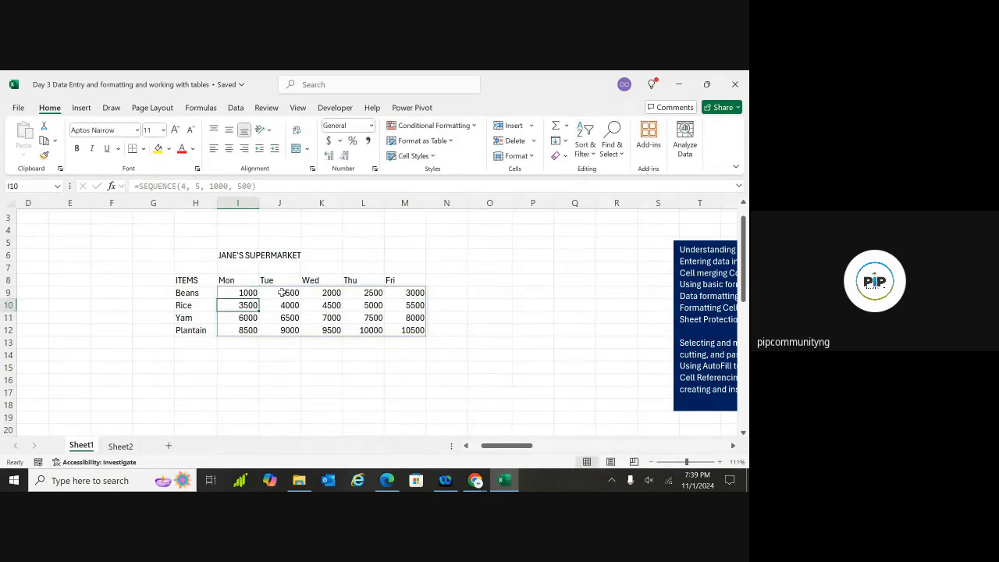
pyautogui.click(303, 386)
pyautogui.click(275, 317)
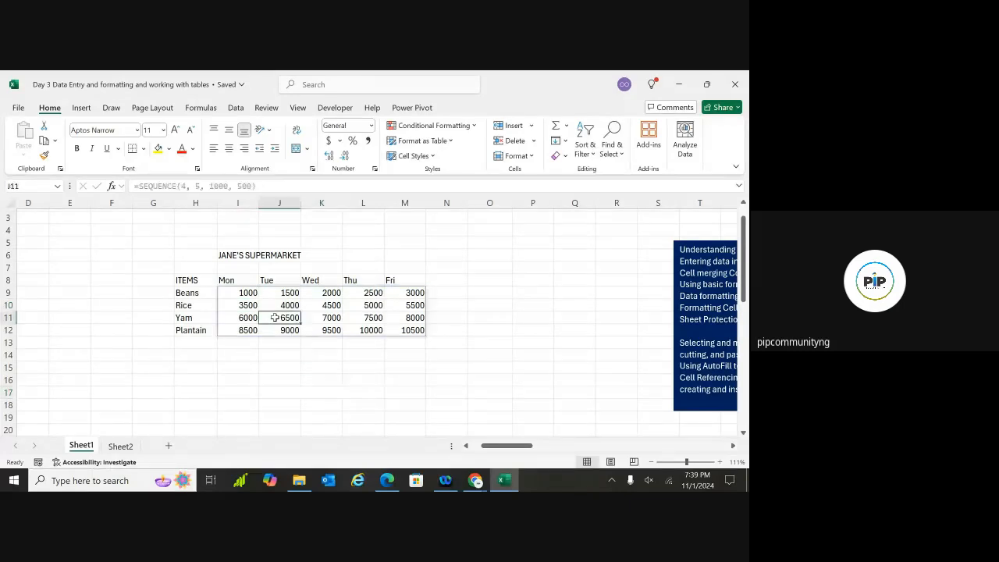
pyautogui.click(333, 354)
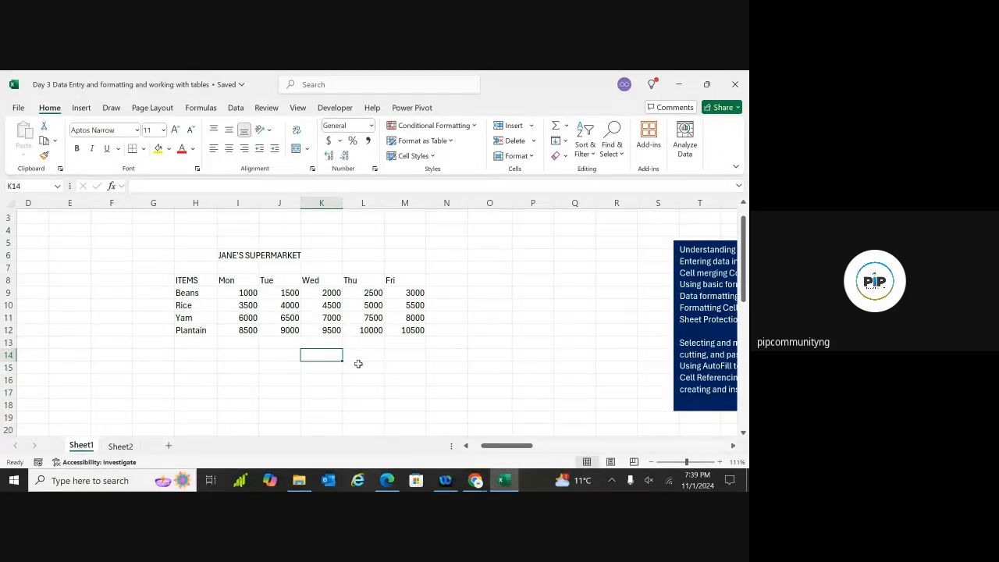
# Undo the SEQUENCE spill to empty I9:M12 and start a =RAND formula in cell I16
pyautogui.hotkey('ctrl', 'z')
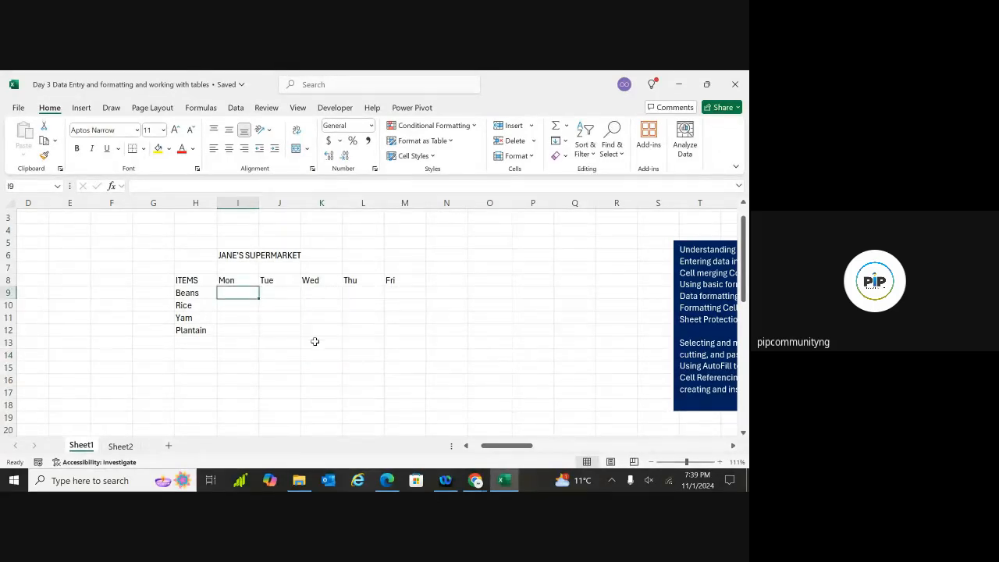
pyautogui.doubleClick(245, 293)
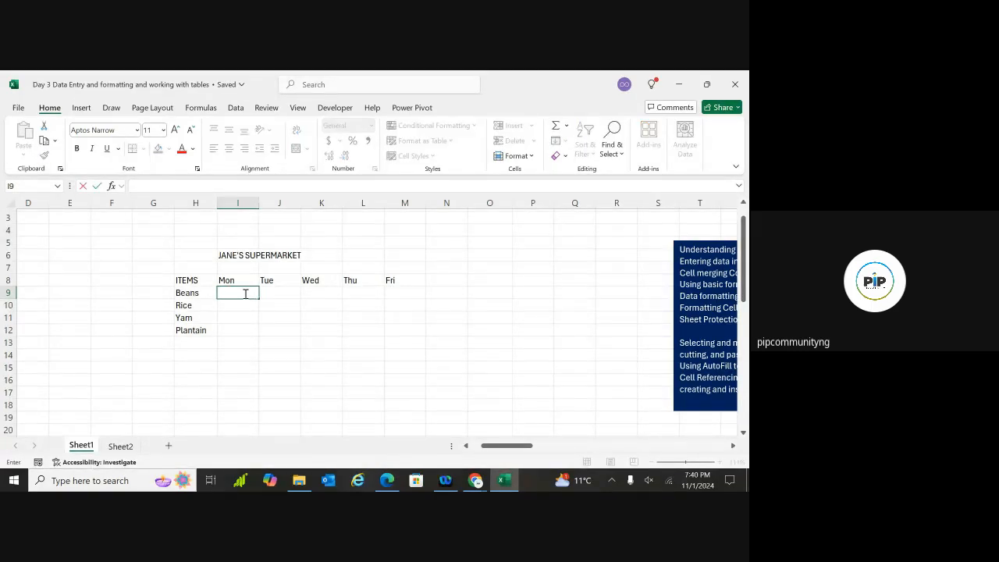
pyautogui.click(232, 379)
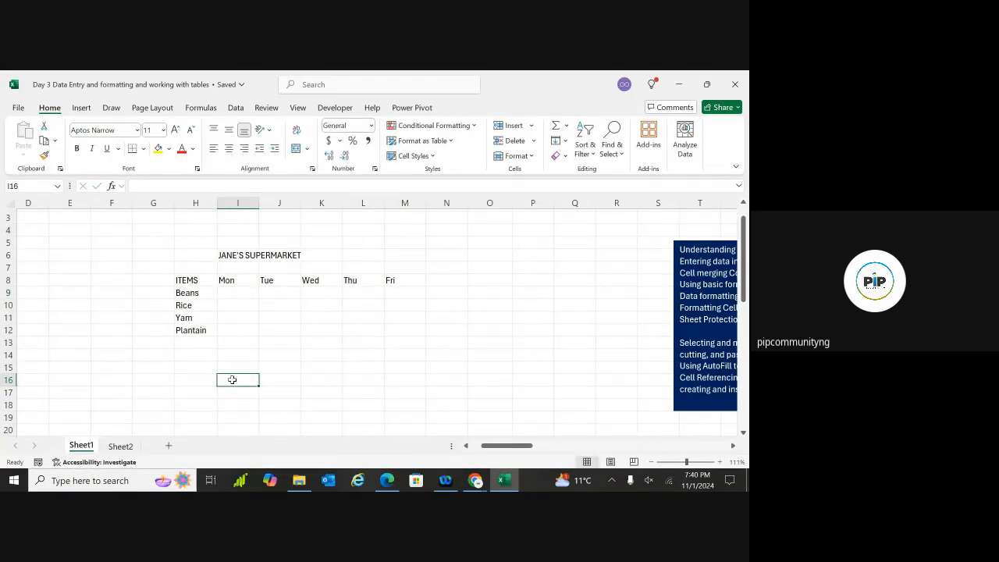
pyautogui.write('=')
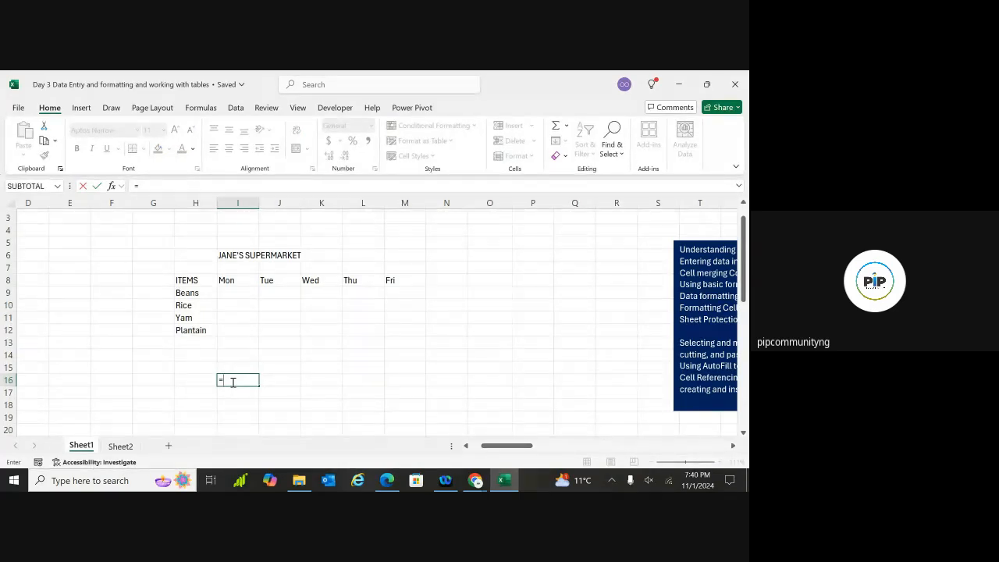
pyautogui.write('rand')
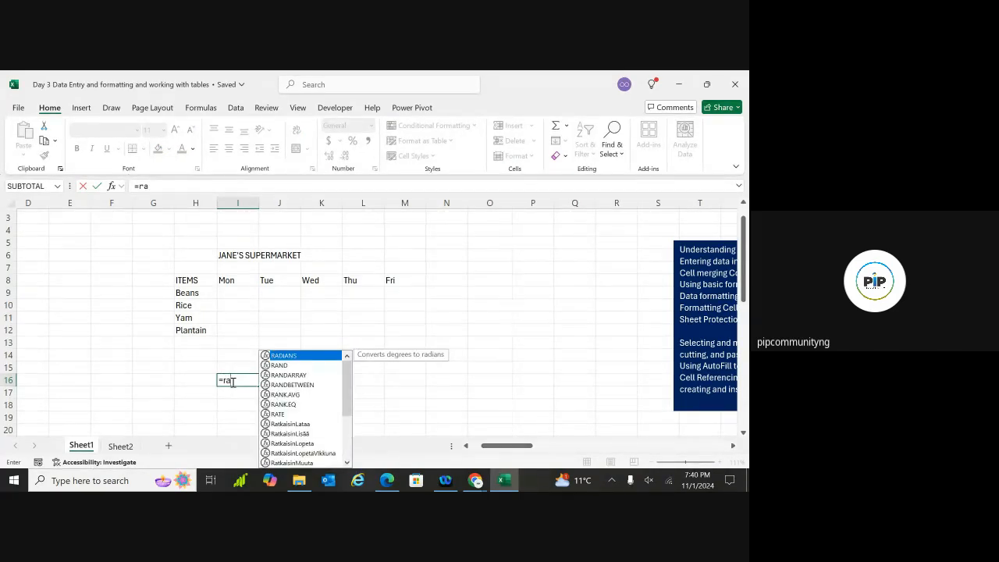
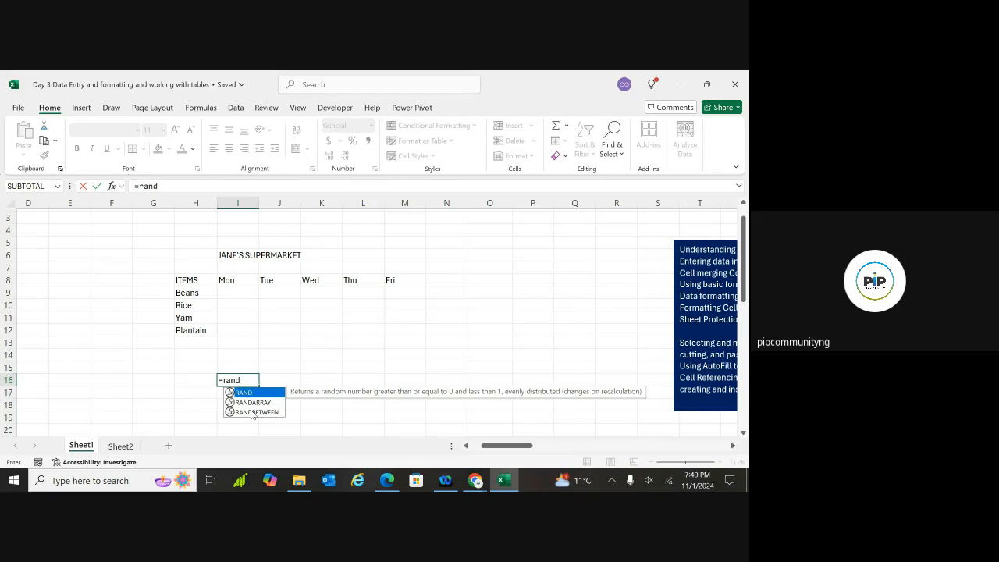
# Enter =RANDBETWEEN(1000, 3000) in cell I16
pyautogui.doubleClick(250, 412)
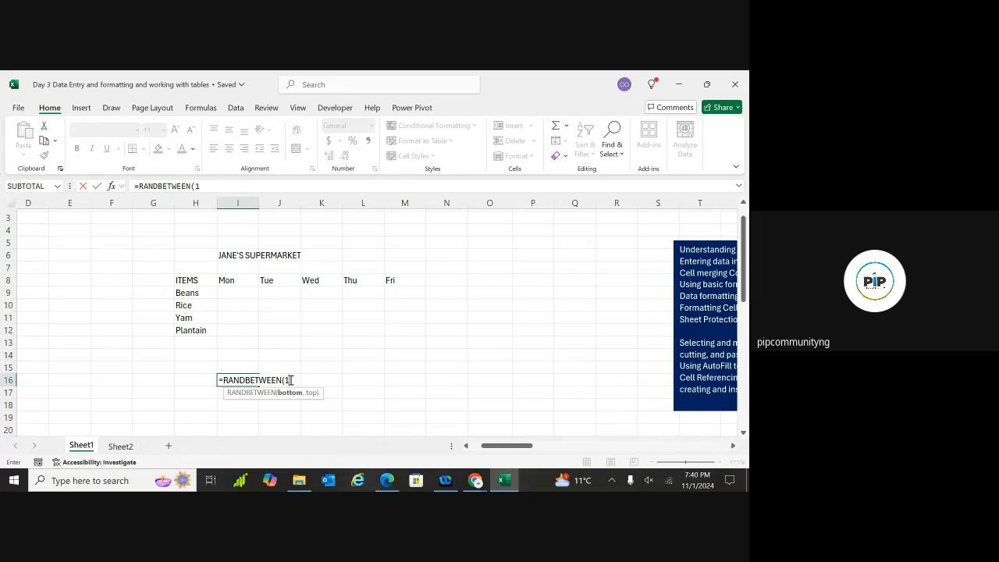
pyautogui.write('1000,')
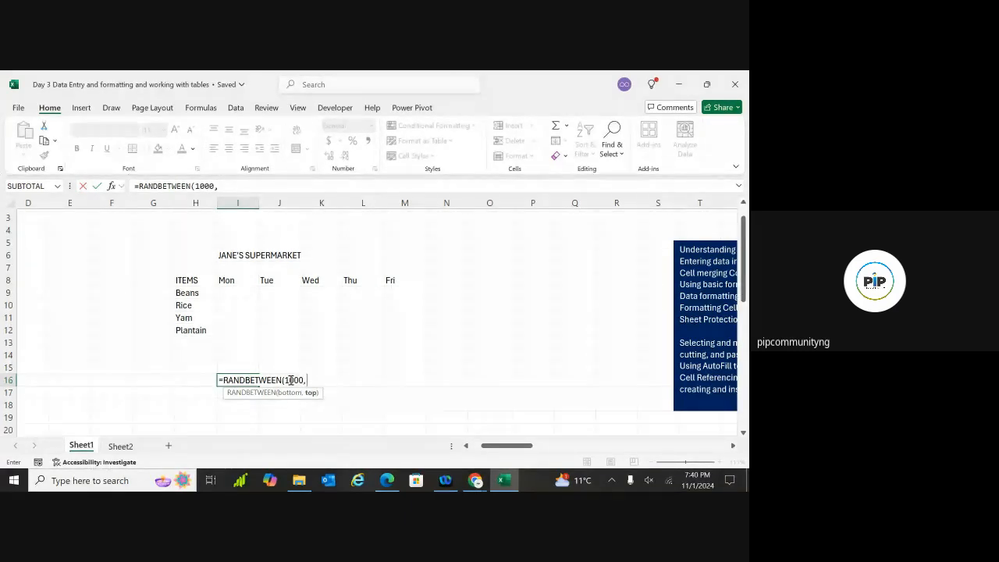
pyautogui.write(' 3000)')
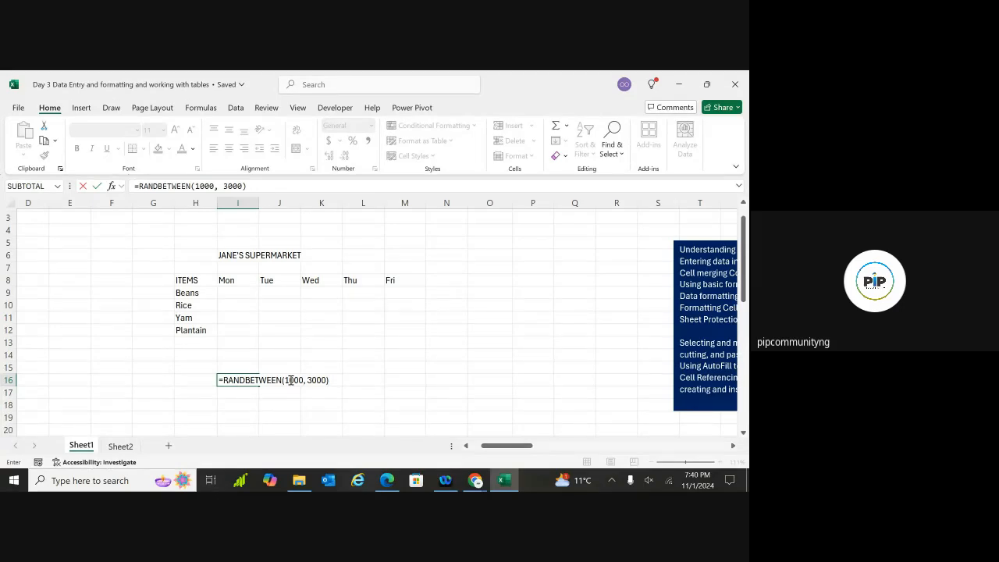
pyautogui.press('Return')
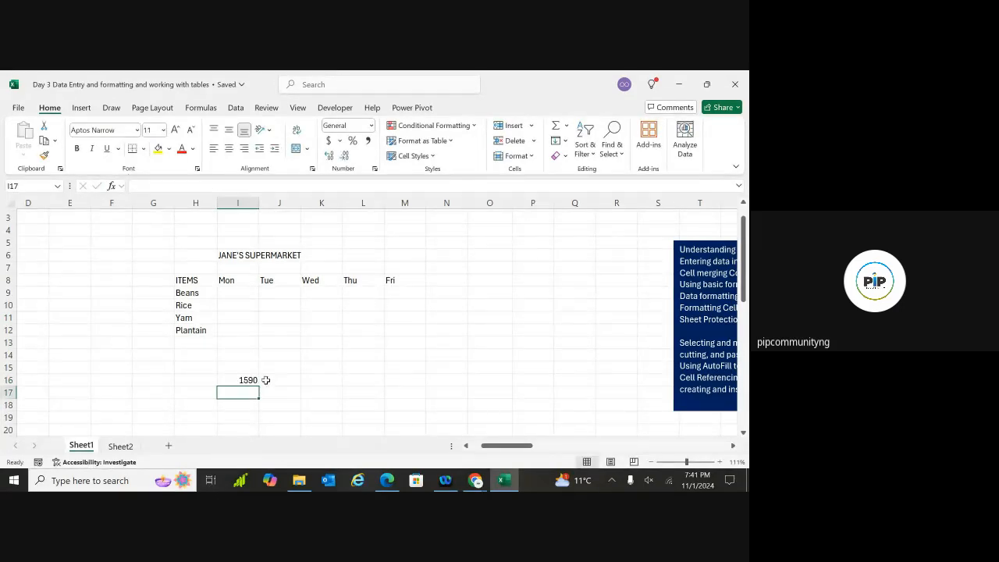
# Fill the I16 formula right to L16 and inspect J16's copied formula
pyautogui.click(254, 381)
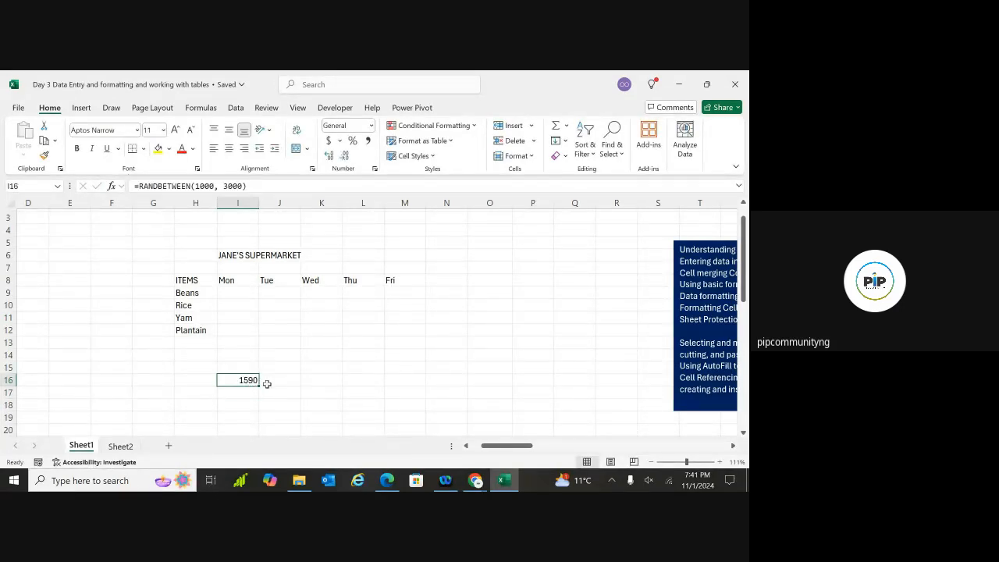
pyautogui.scroll(-1, 265, 382)
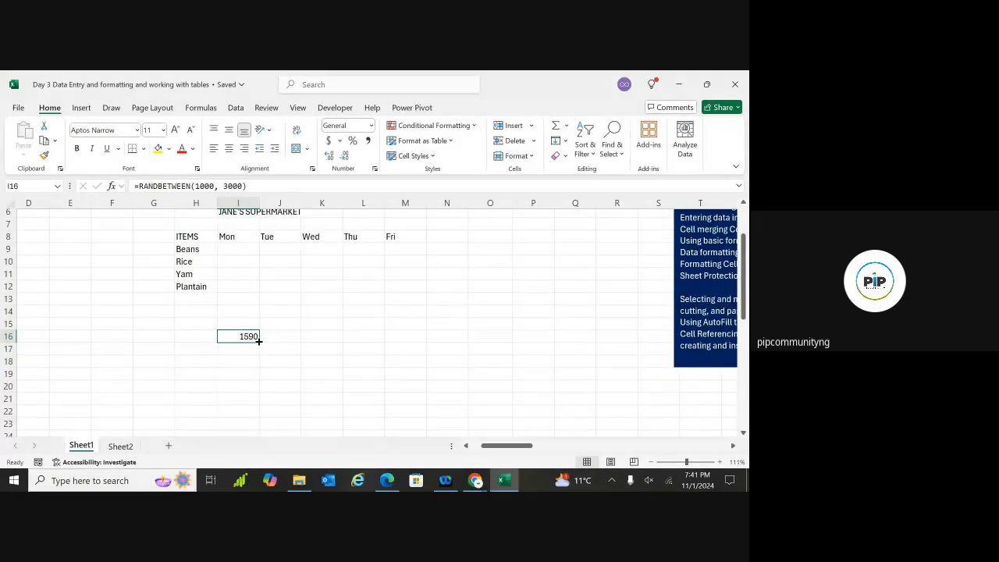
pyautogui.moveTo(258, 342); pyautogui.dragTo(391, 354)
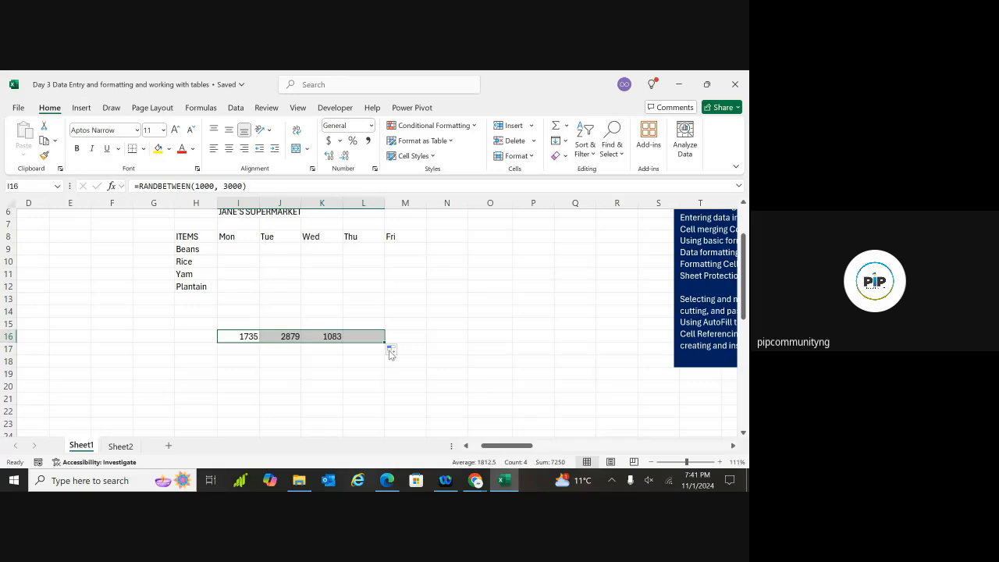
pyautogui.click(347, 357)
pyautogui.click(248, 337)
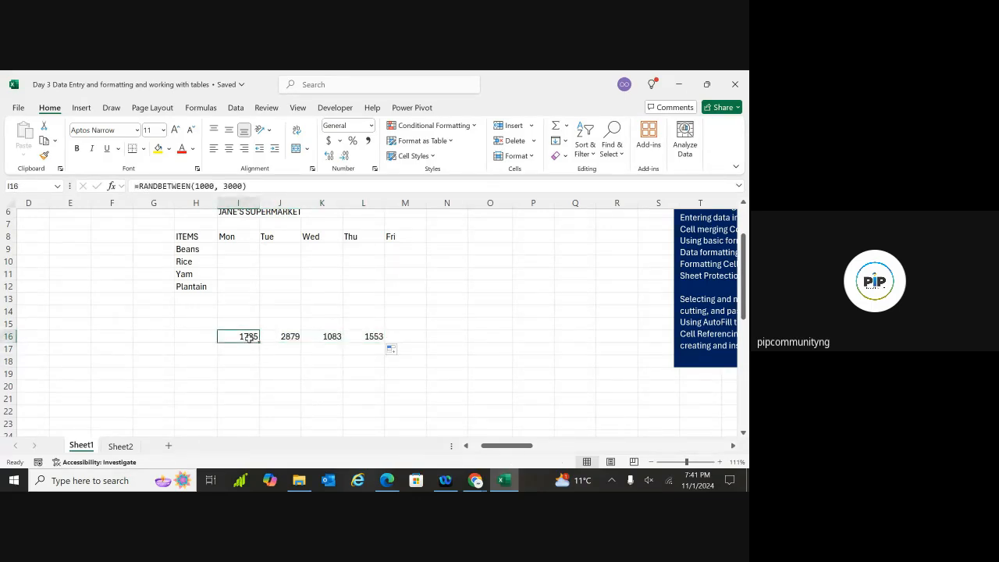
pyautogui.click(296, 337)
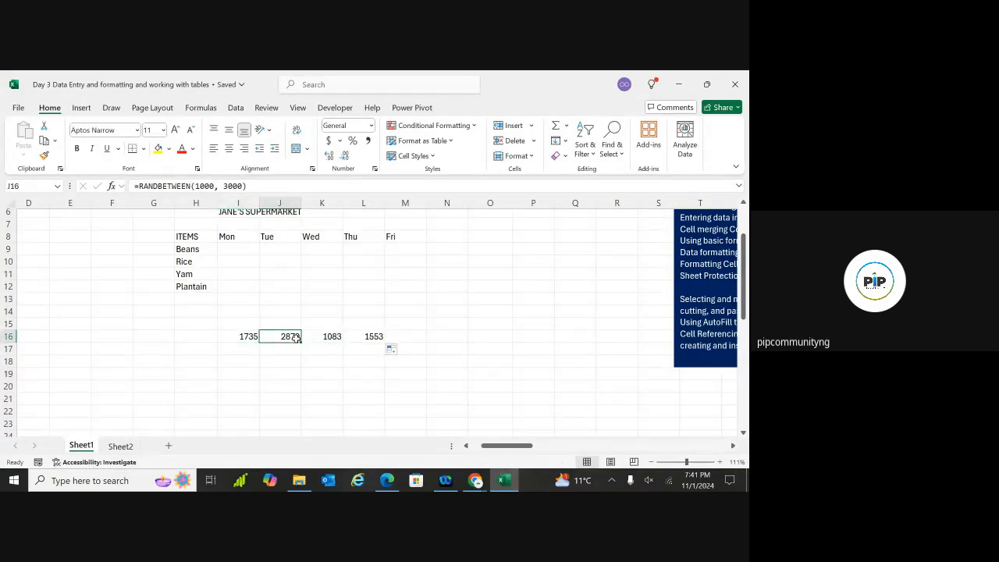
pyautogui.doubleClick(94, 311)
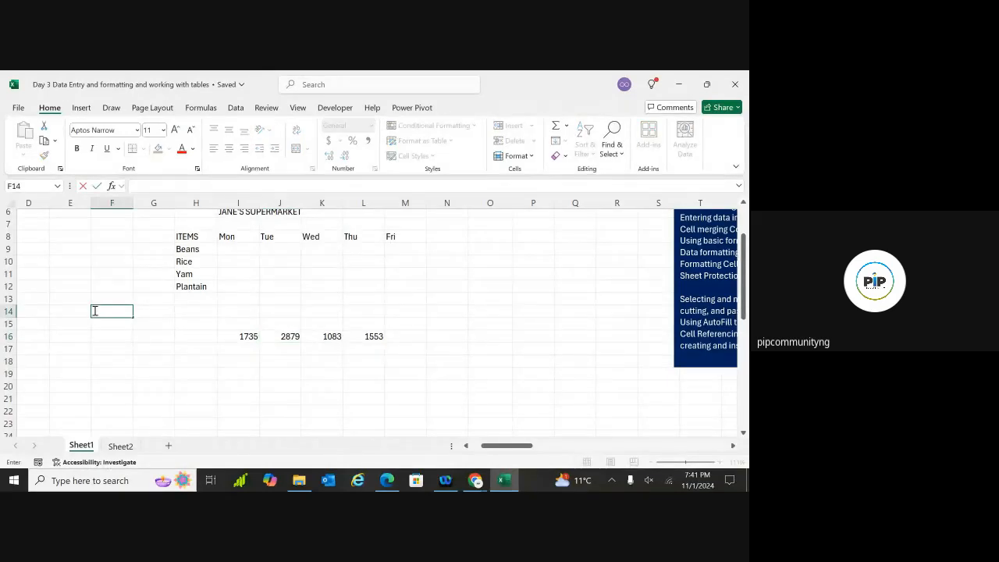
pyautogui.write('1')
pyautogui.click(117, 332)
pyautogui.click(121, 315)
pyautogui.moveTo(132, 317); pyautogui.dragTo(118, 395)
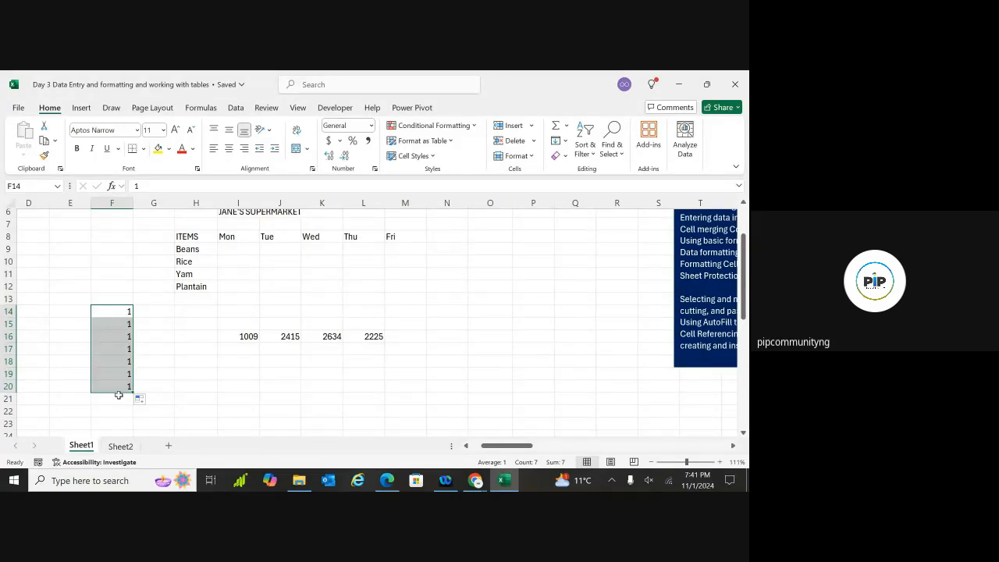
pyautogui.hotkey('ctrl', 'z')
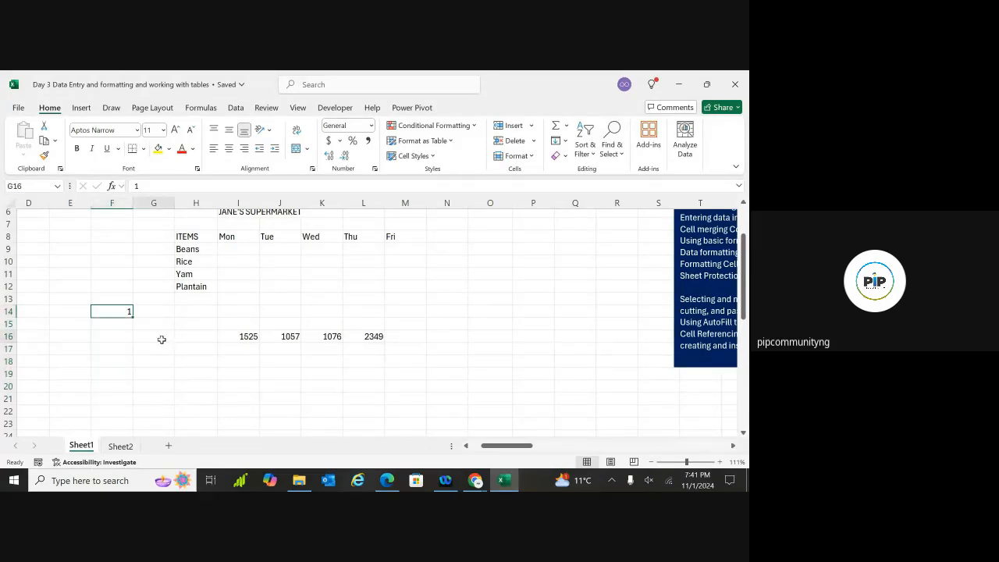
pyautogui.click(161, 339)
pyautogui.hotkey('ctrl', 'z')
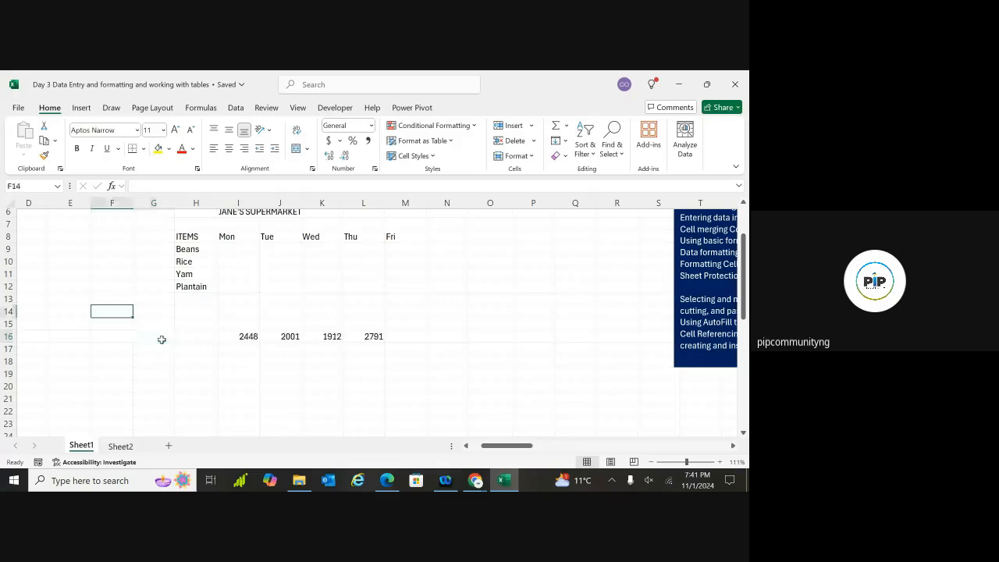
pyautogui.click(248, 337)
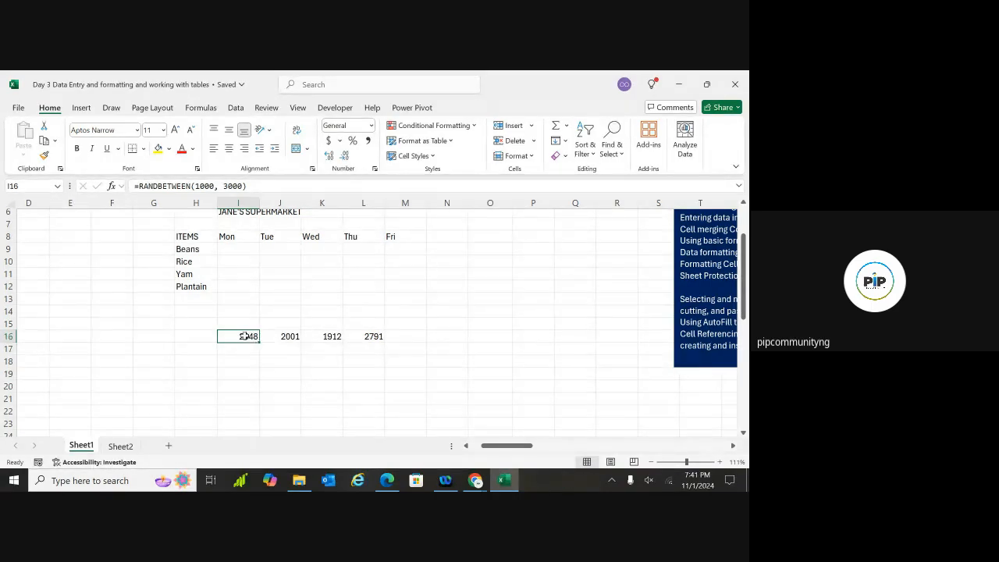
pyautogui.click(200, 336)
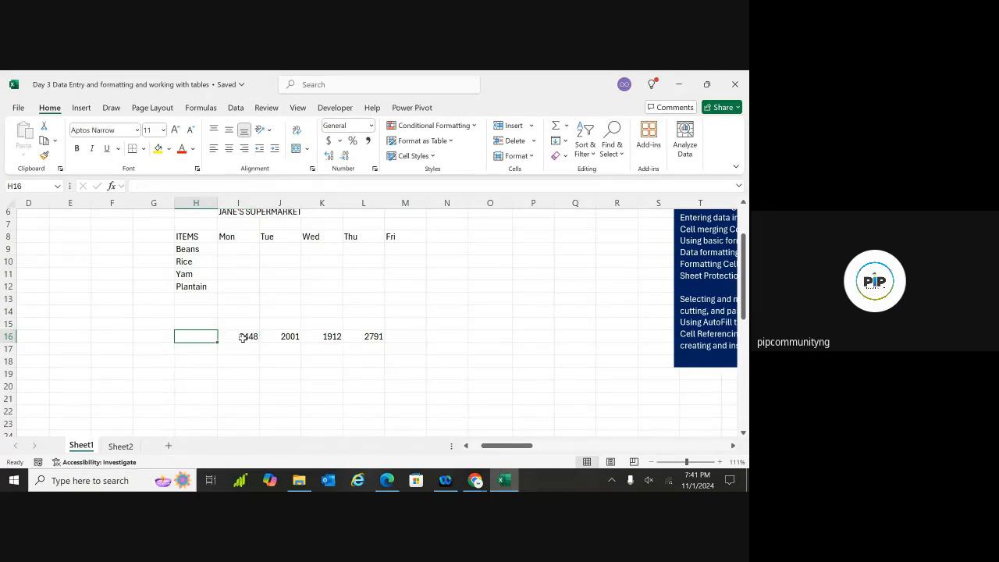
pyautogui.click(244, 336)
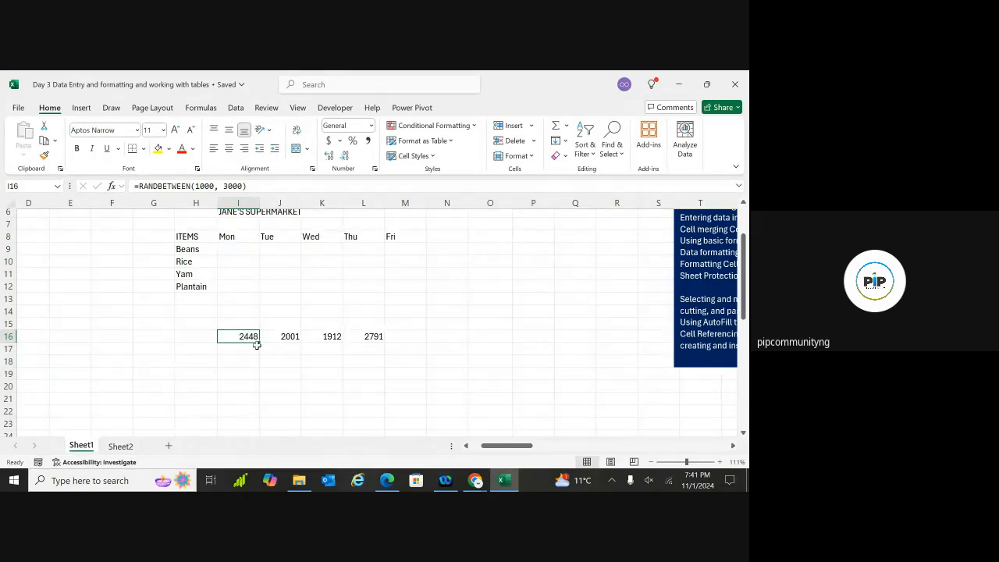
# Fill the I16 formula down to I19, then across to column M
pyautogui.moveTo(260, 341); pyautogui.dragTo(256, 375)
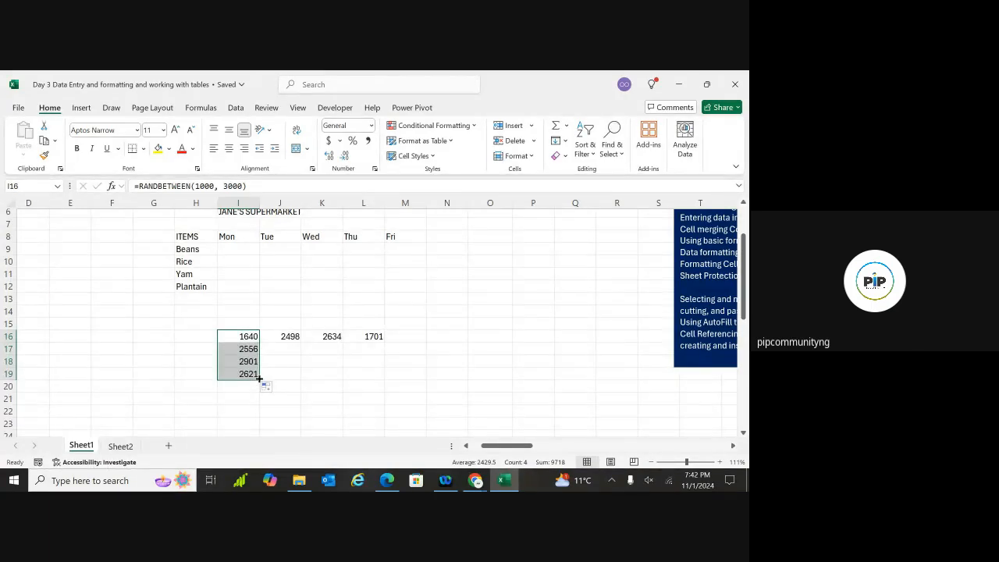
pyautogui.moveTo(259, 378); pyautogui.dragTo(429, 378)
pyautogui.click(453, 310)
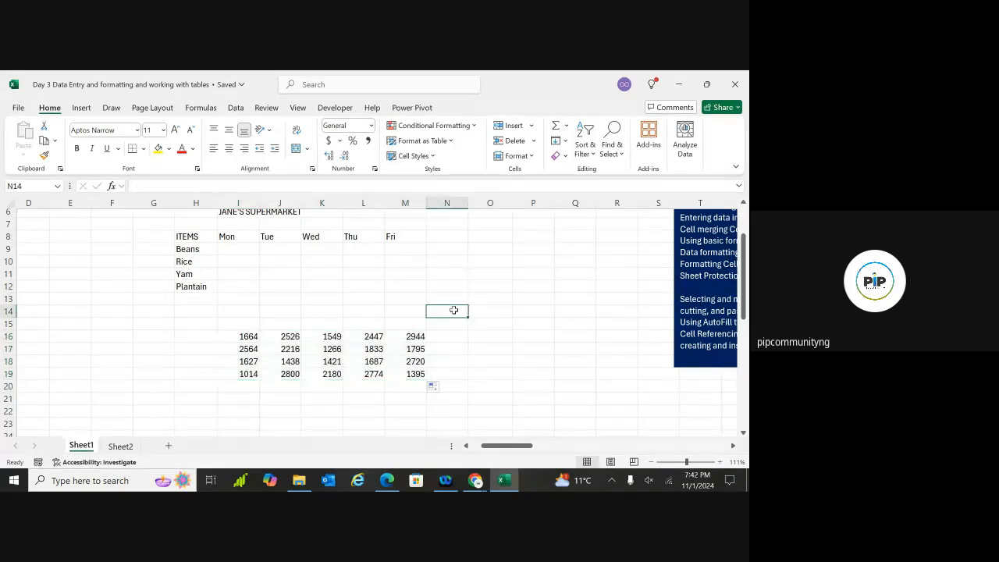
pyautogui.click(334, 380)
pyautogui.click(288, 348)
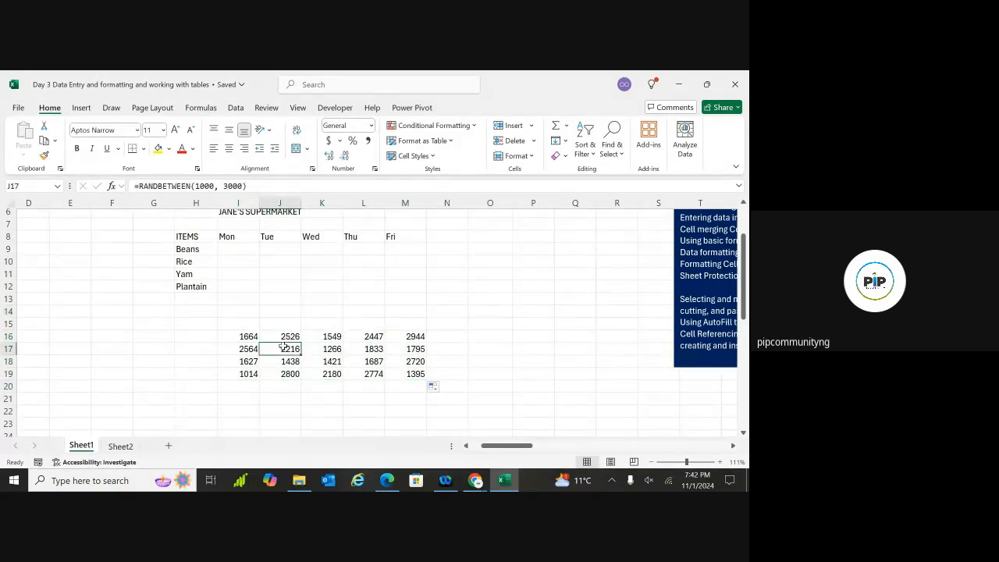
# Enter a test entry 'dd' in G18 to trigger recalculation, then clear it
pyautogui.click(149, 361)
pyautogui.write('dd')
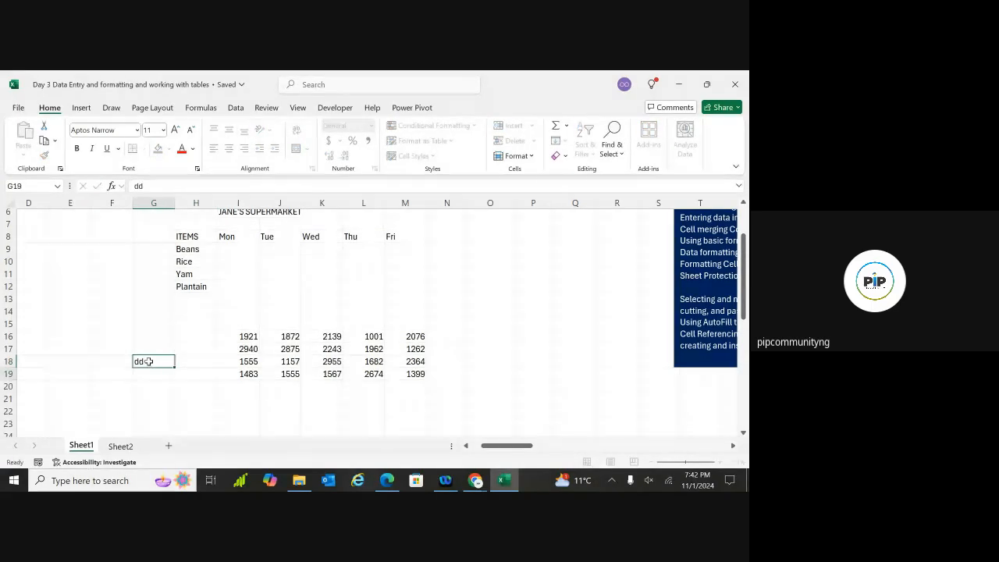
pyautogui.press('Return')
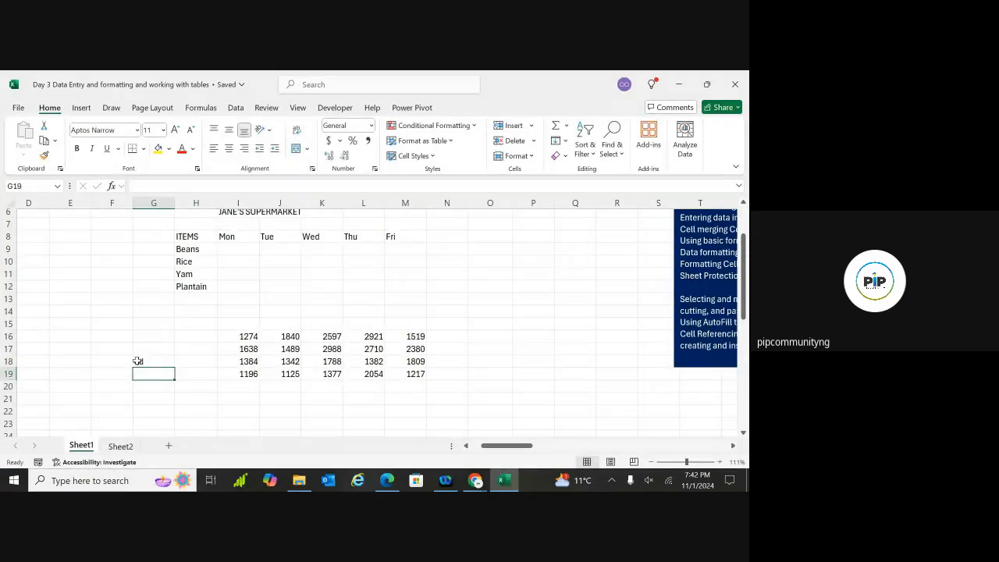
pyautogui.click(139, 360)
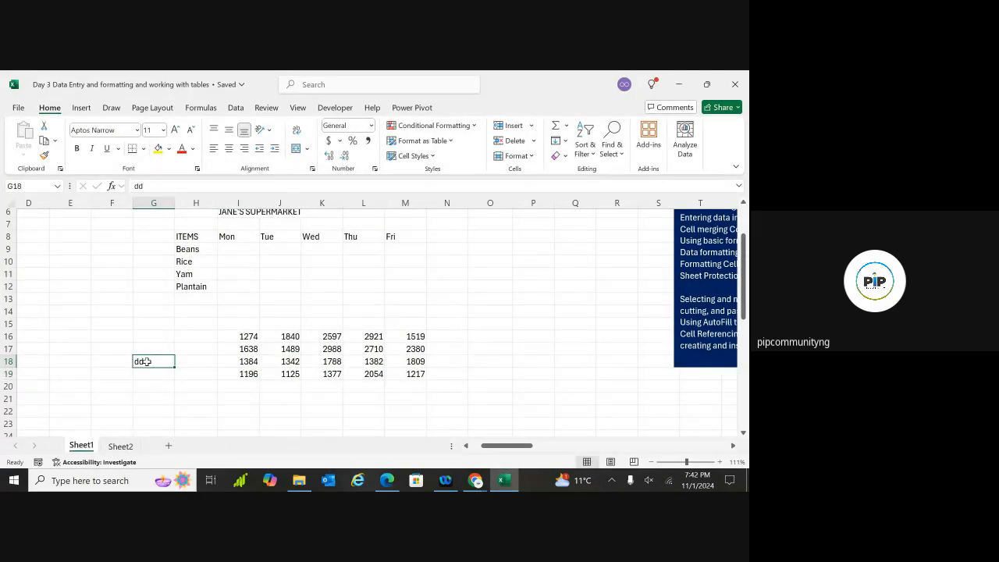
pyautogui.press('BackSpace')
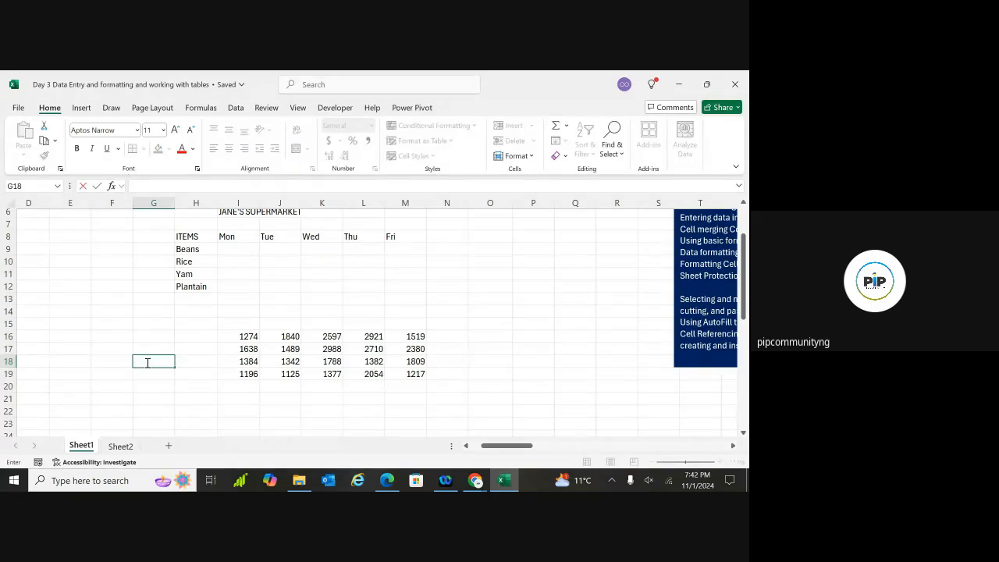
pyautogui.click(139, 414)
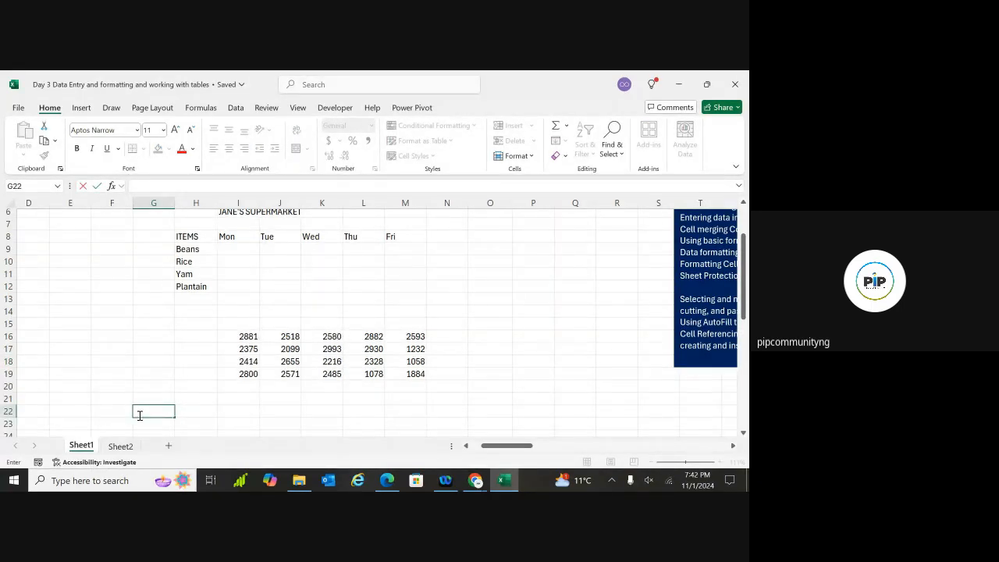
# Select and edit empty cells around the block, watching the random numbers recalculate
pyautogui.click(160, 349)
pyautogui.moveTo(182, 350); pyautogui.dragTo(319, 379)
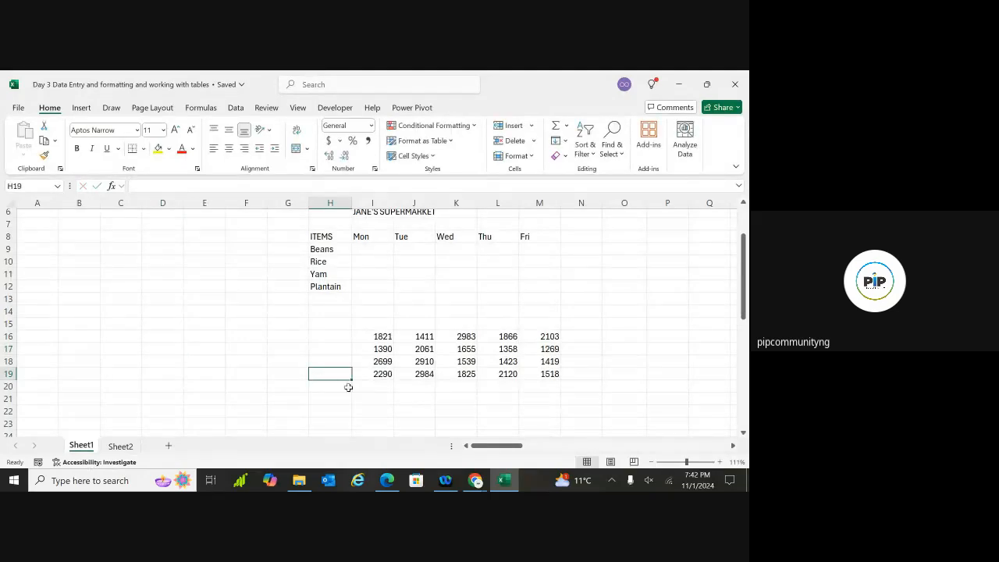
pyautogui.click(412, 388)
pyautogui.doubleClick(506, 400)
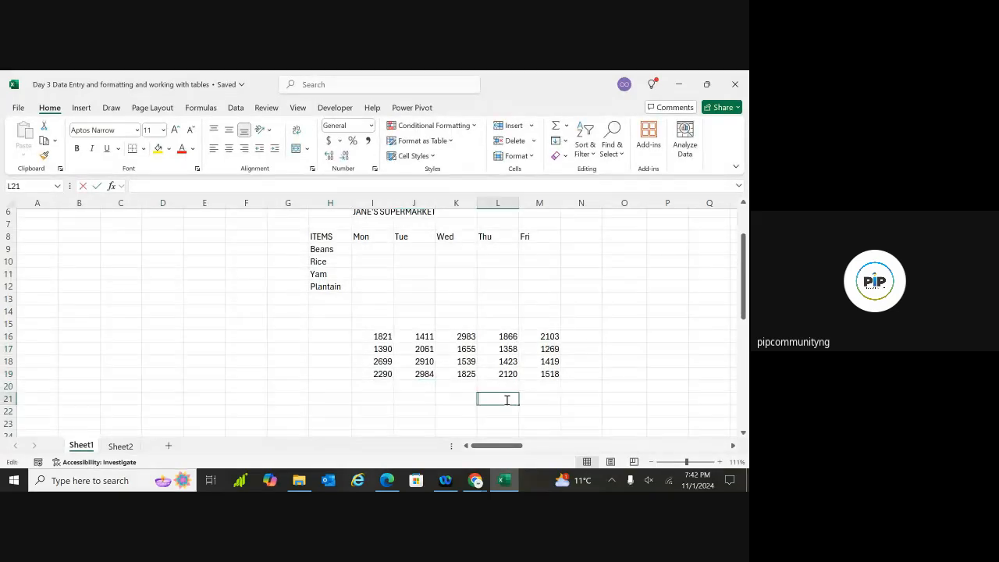
pyautogui.doubleClick(644, 339)
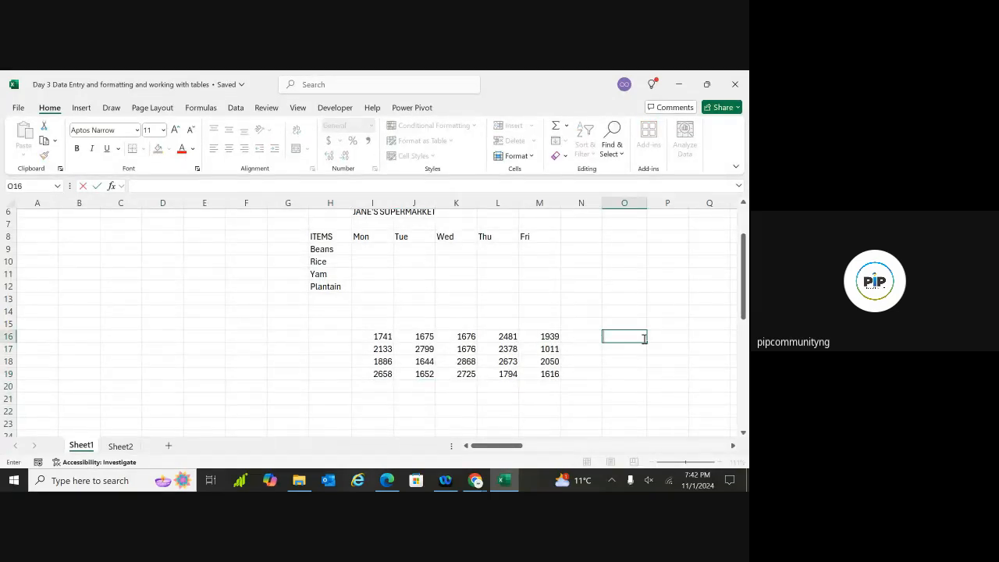
pyautogui.hscroll(3, 644, 338)
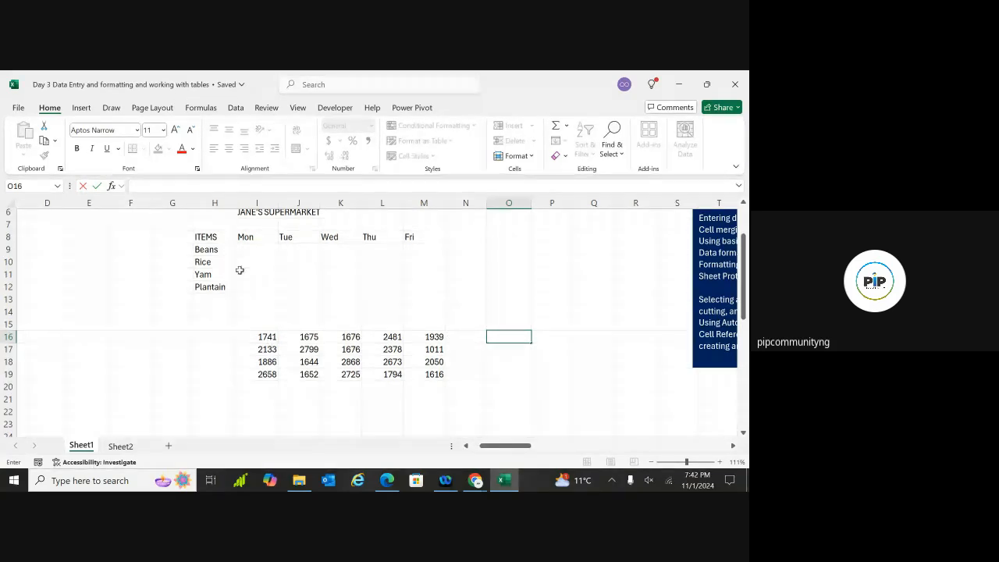
# Select I16:M19 with Ctrl+Shift+Right and Ctrl+Shift+Down, then again by dragging
pyautogui.click(267, 337)
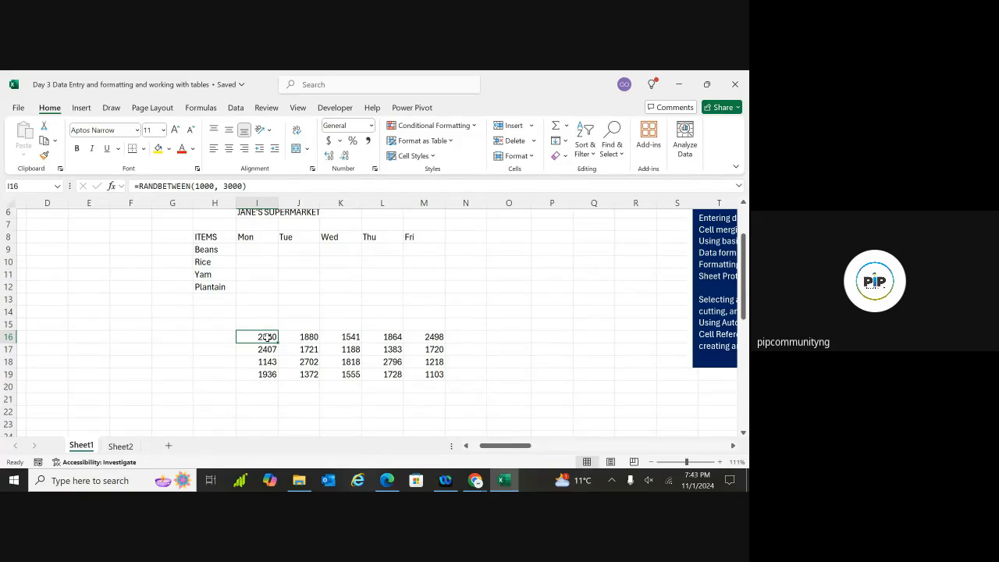
pyautogui.hotkey('ctrl', 'shift', 'Right')
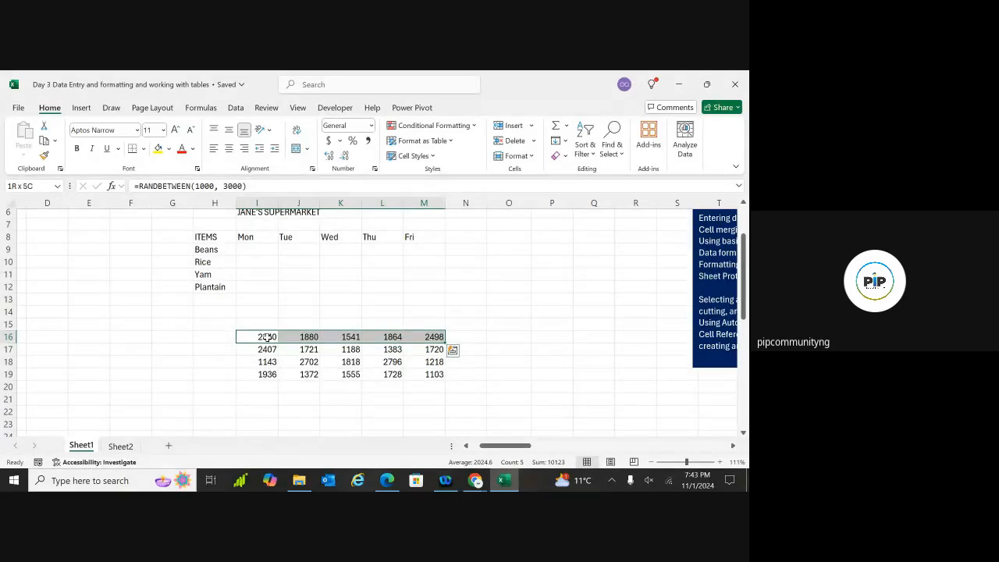
pyautogui.hotkey('ctrl', 'shift', 'Down')
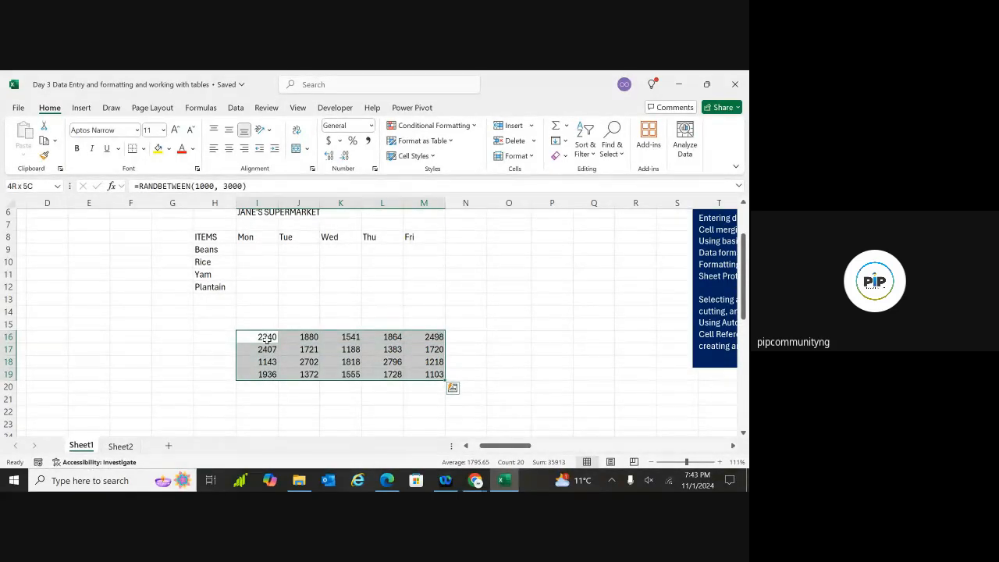
pyautogui.click(293, 397)
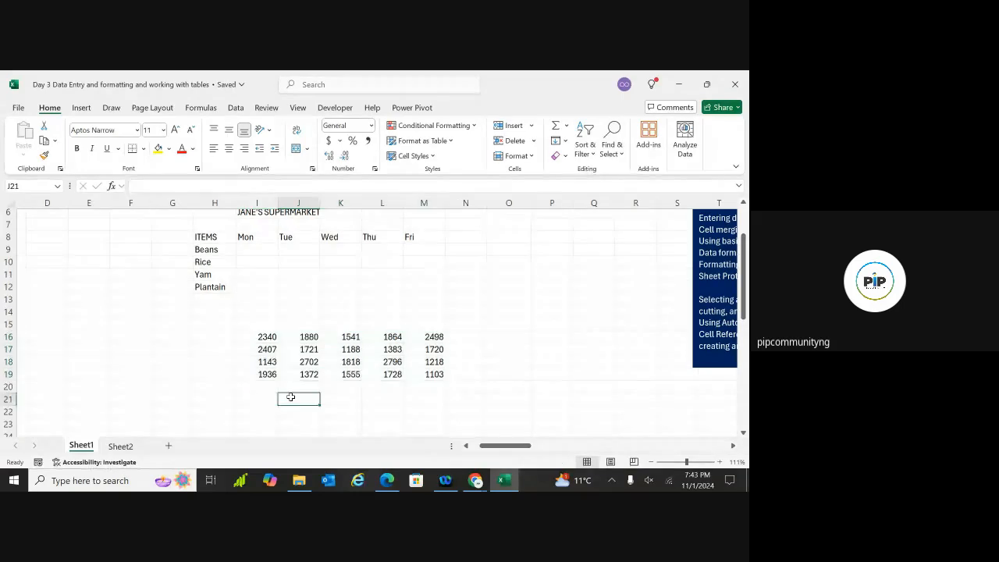
pyautogui.click(264, 336)
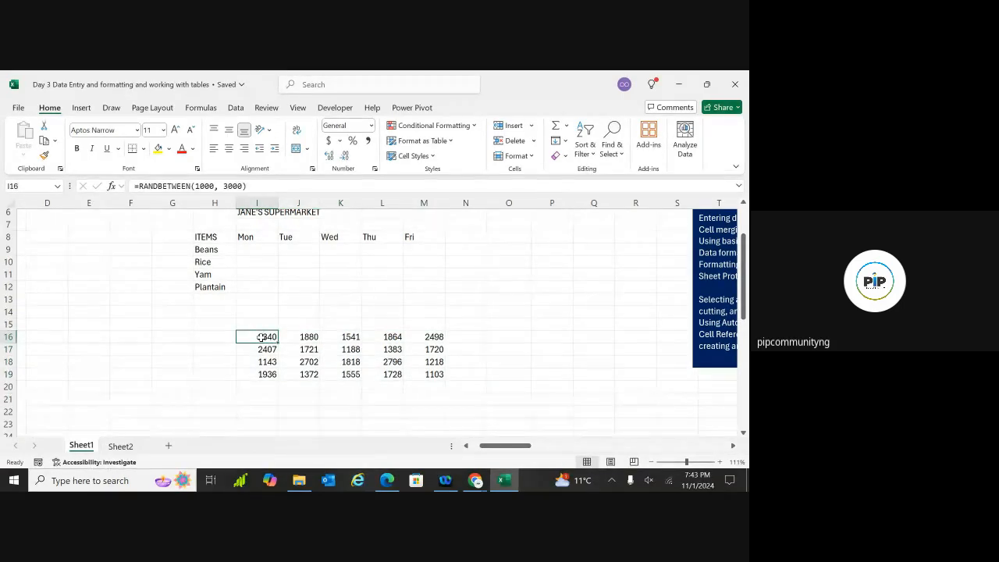
pyautogui.moveTo(262, 336); pyautogui.dragTo(435, 374)
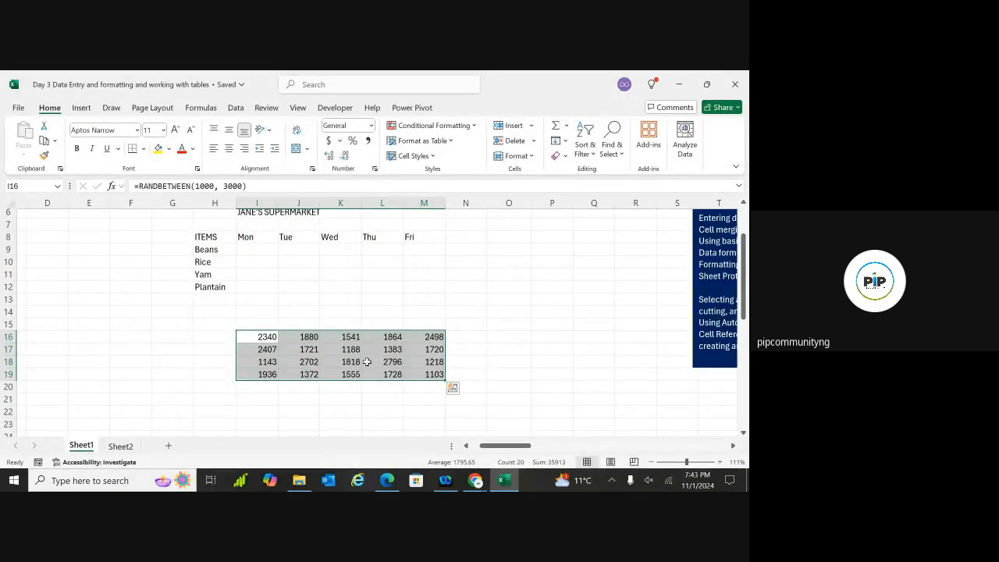
# Reselect I16:M19 and copy it with Ctrl+C and the right-click Copy command
pyautogui.hotkey('ctrl', 'q')
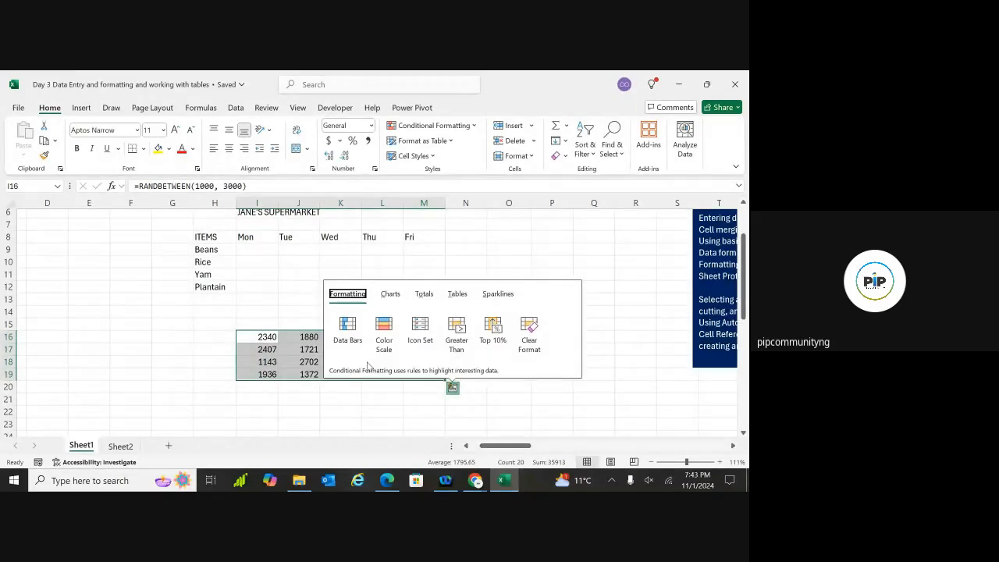
pyautogui.click(307, 373)
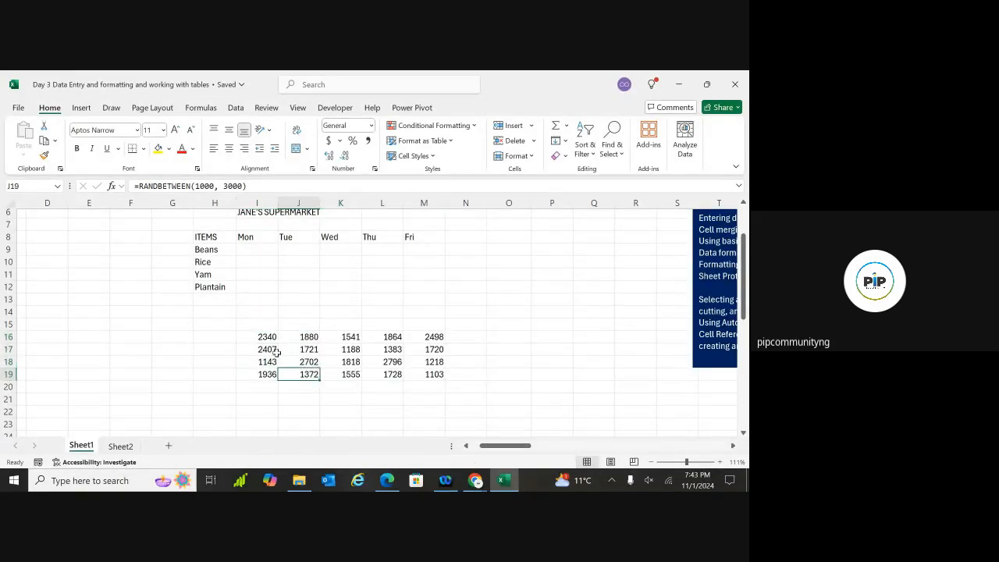
pyautogui.moveTo(266, 338); pyautogui.dragTo(414, 373)
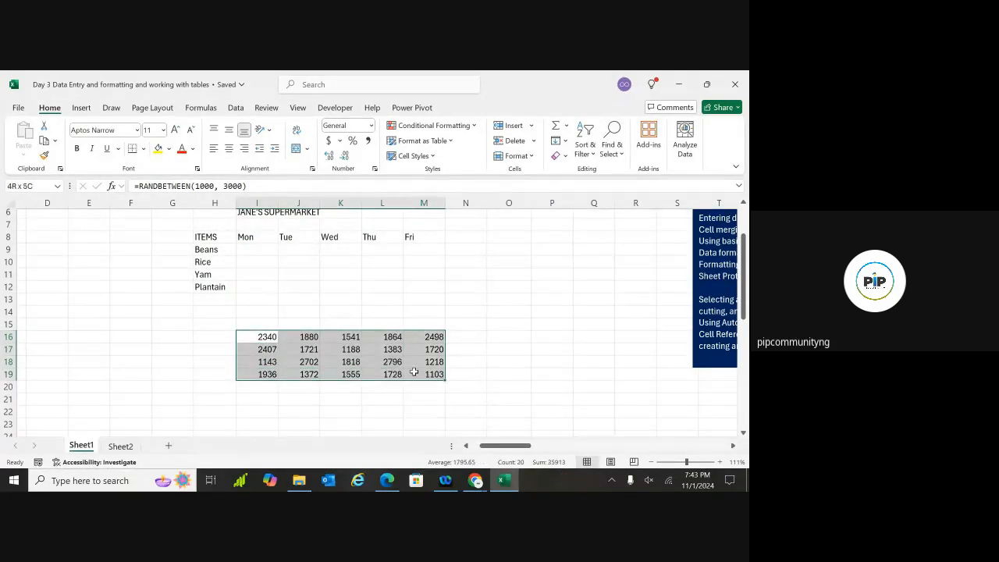
pyautogui.hotkey('ctrl', 'c')
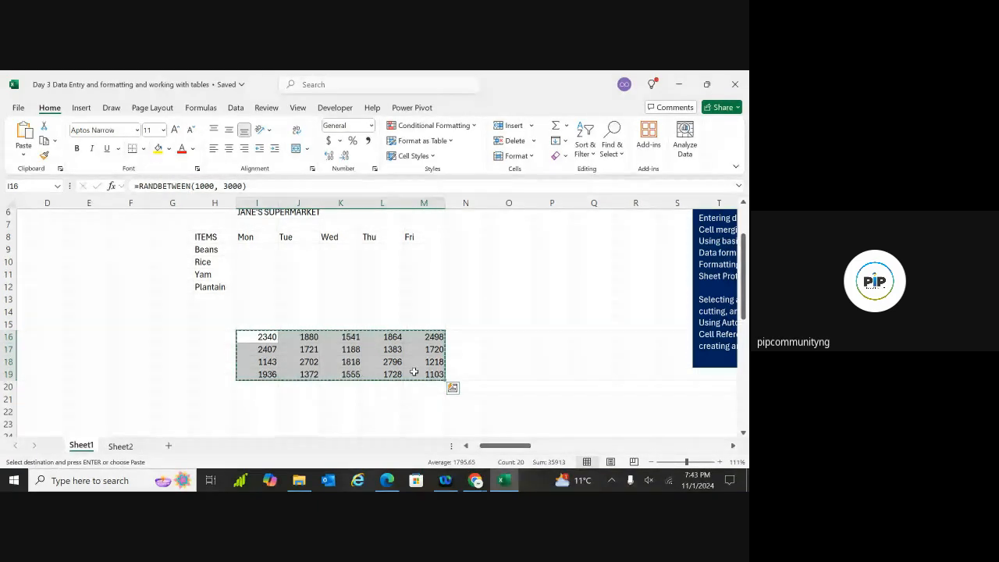
pyautogui.rightClick(415, 375)
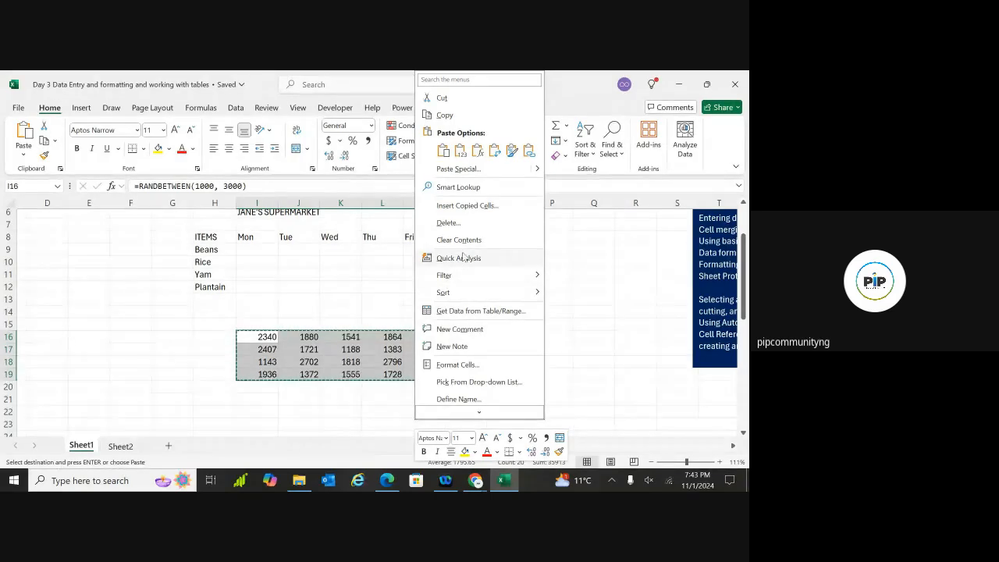
pyautogui.click(458, 117)
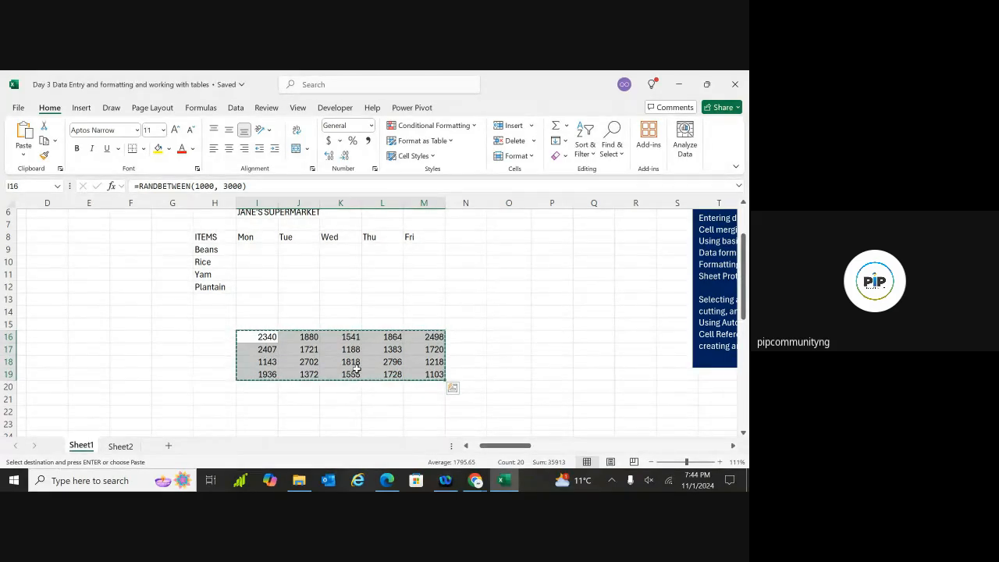
# Paste the copied block at I9, clear it with Delete, then use Home > Paste
pyautogui.click(263, 248)
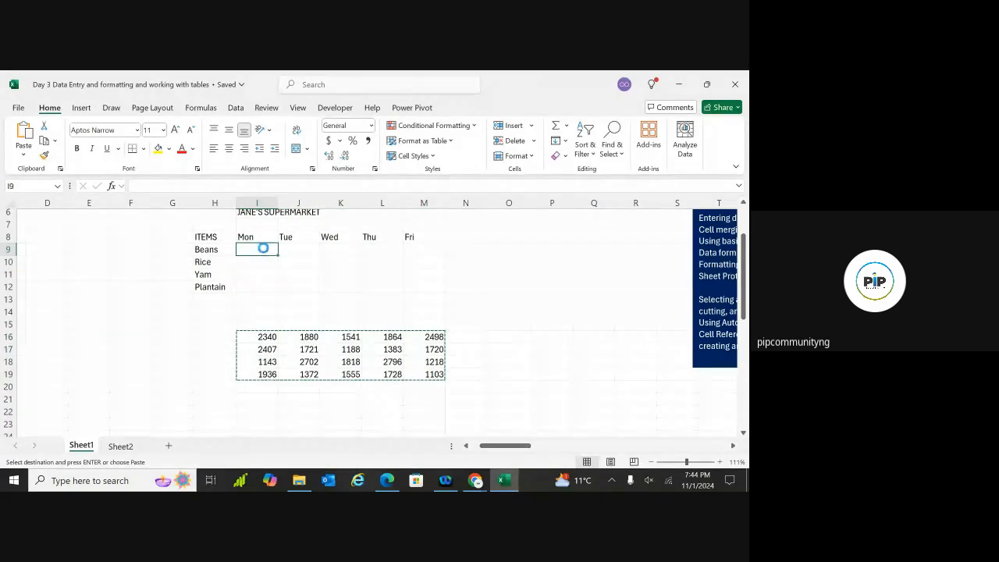
pyautogui.hotkey('ctrl', 'v')
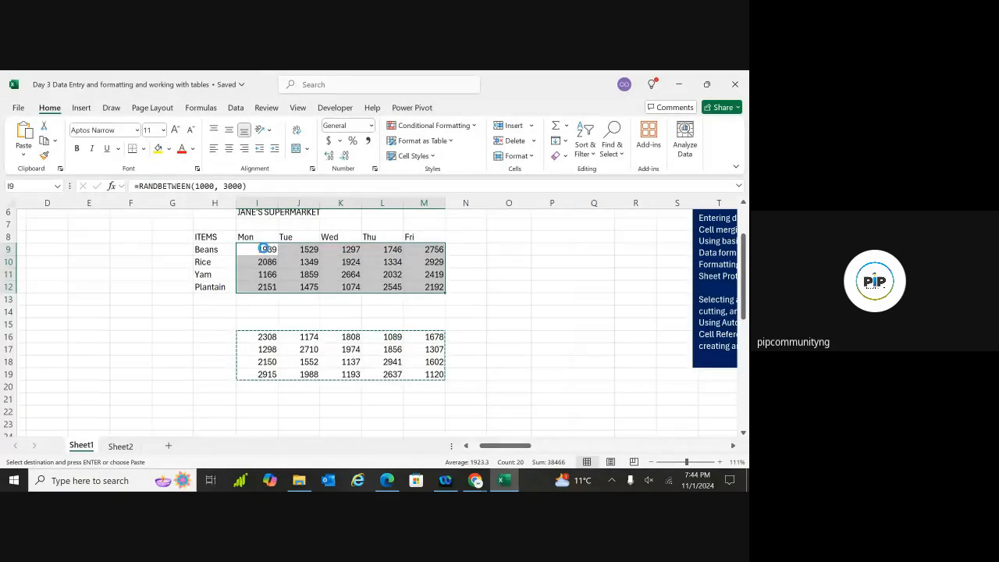
pyautogui.press('Delete')
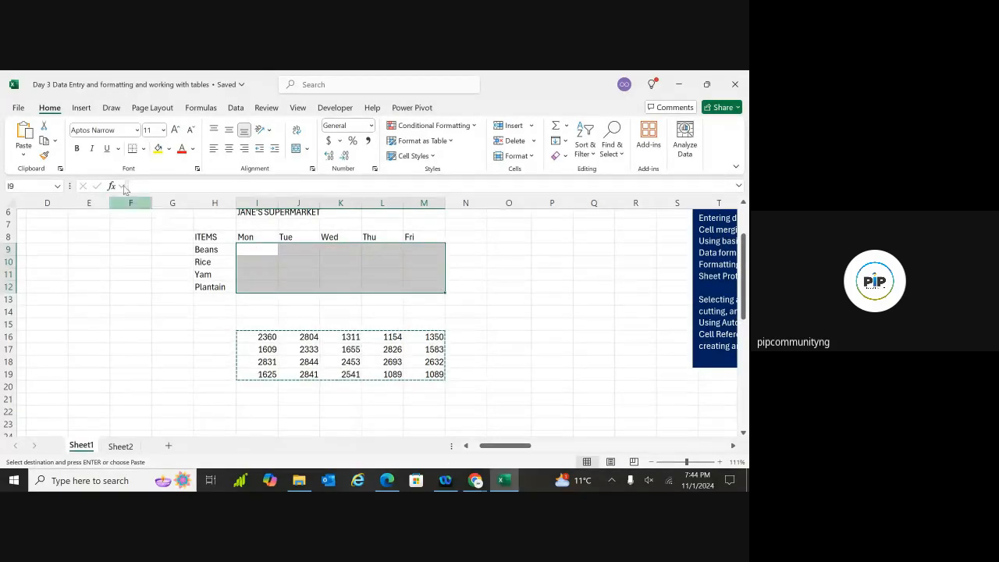
pyautogui.click(23, 133)
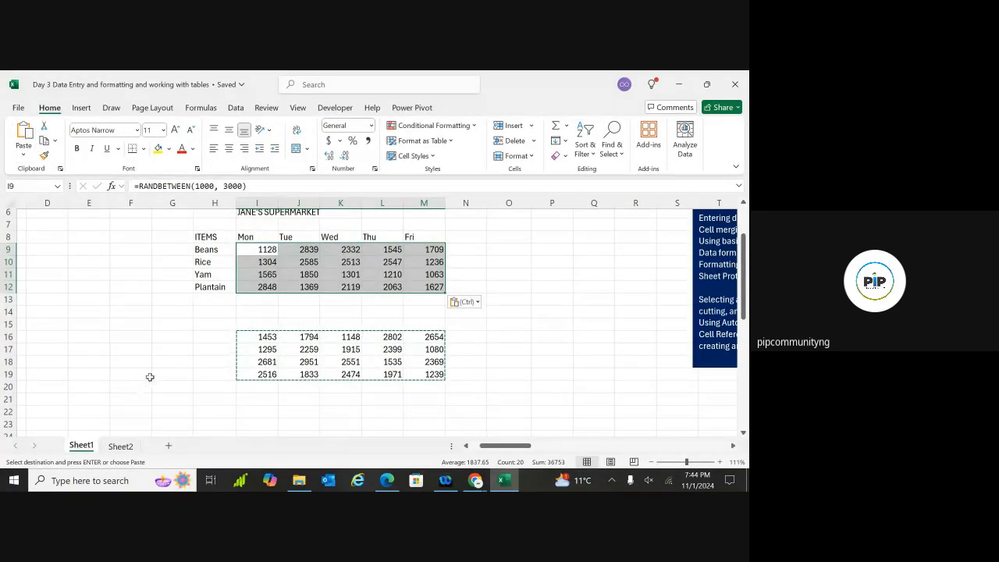
pyautogui.click(297, 424)
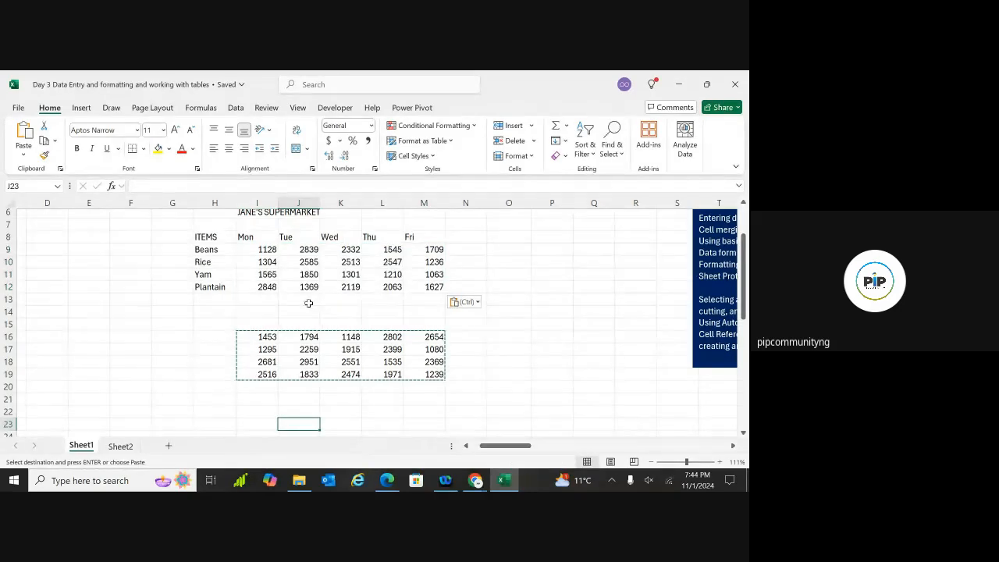
pyautogui.click(261, 250)
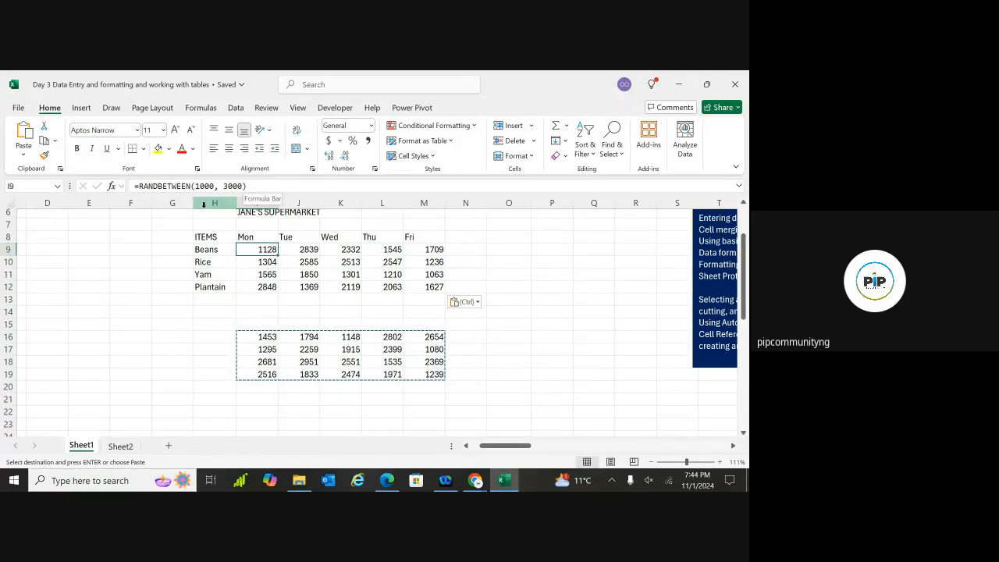
pyautogui.click(261, 277)
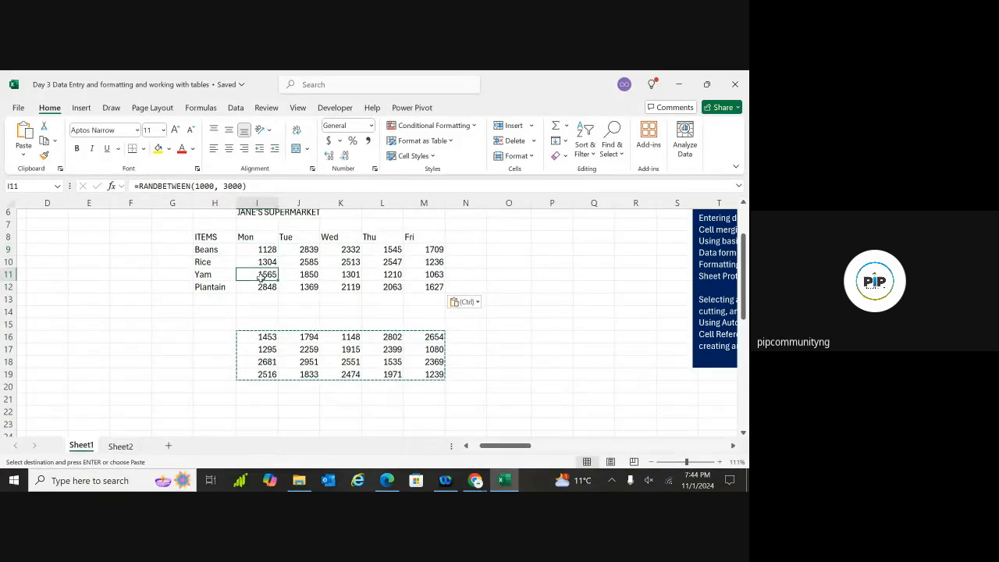
pyautogui.click(266, 259)
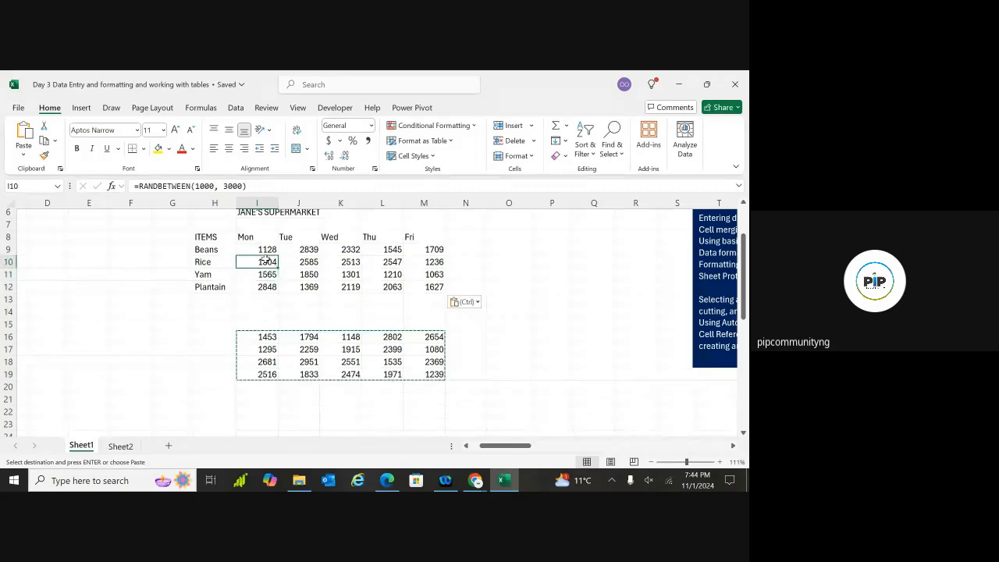
pyautogui.doubleClick(229, 323)
pyautogui.doubleClick(157, 289)
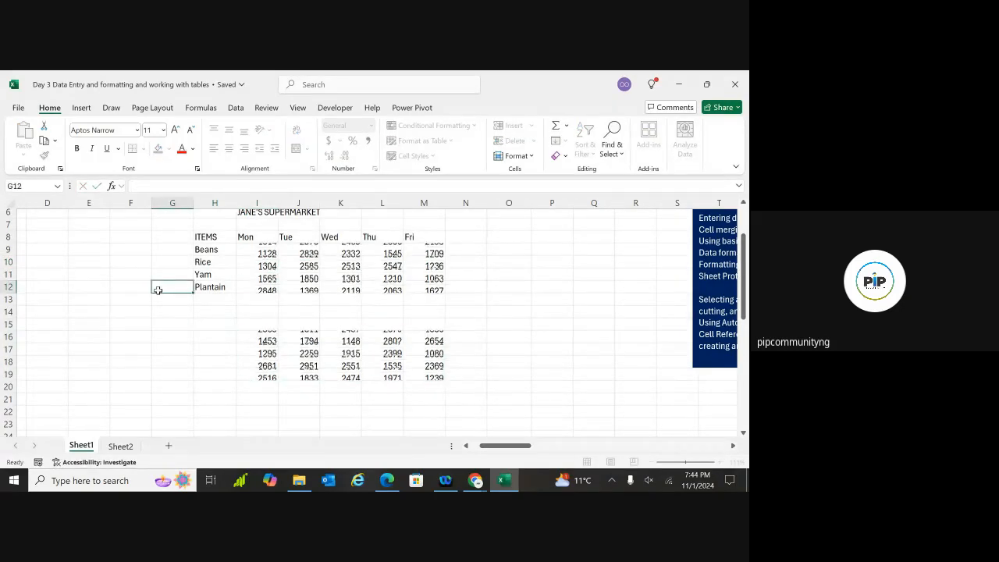
pyautogui.doubleClick(128, 324)
pyautogui.doubleClick(113, 248)
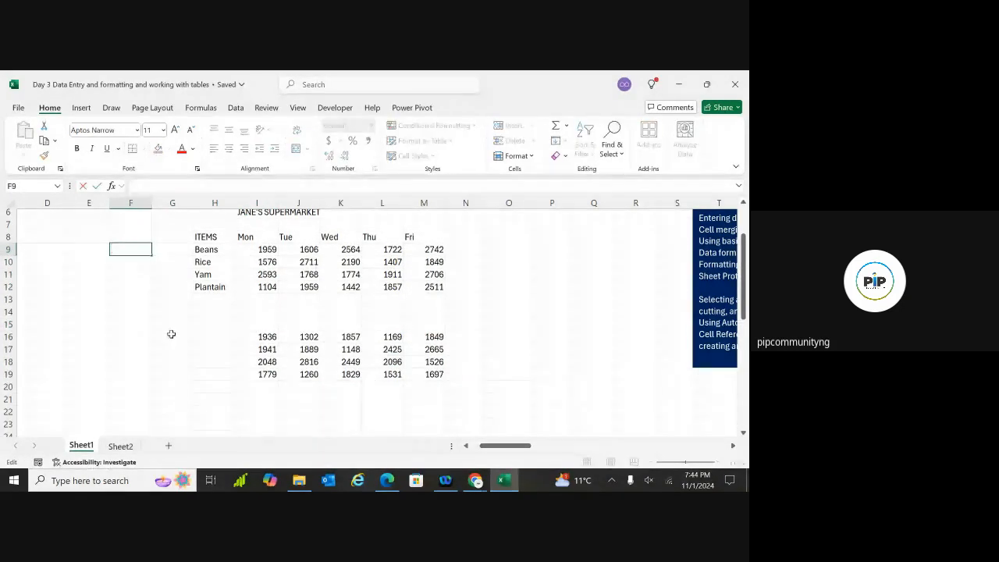
pyautogui.doubleClick(199, 334)
pyautogui.doubleClick(507, 341)
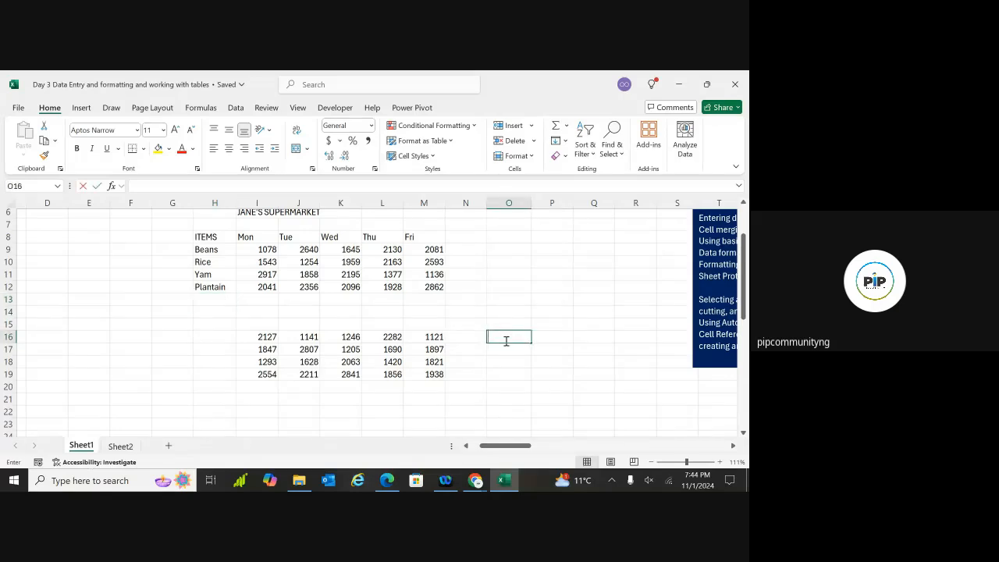
pyautogui.doubleClick(519, 274)
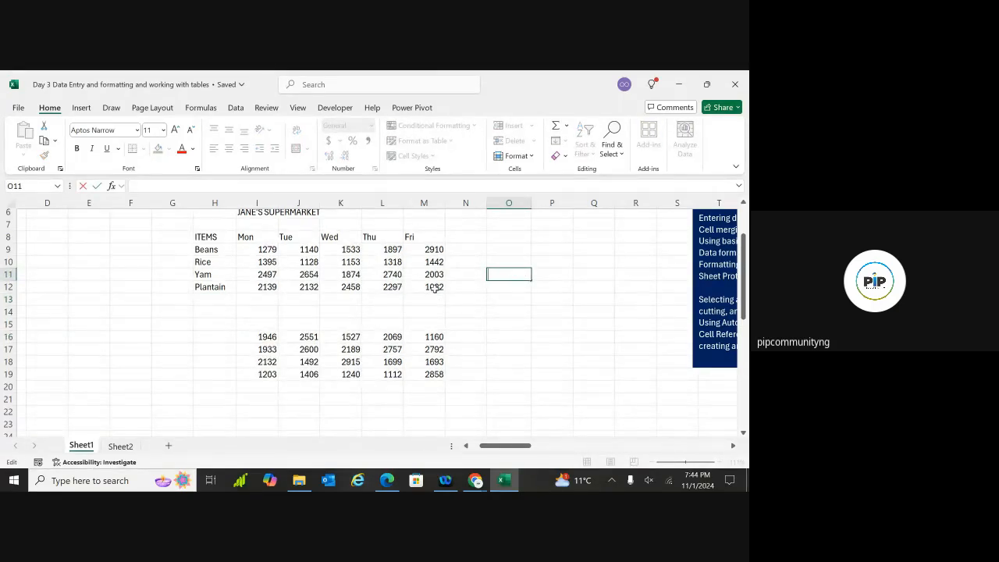
pyautogui.click(263, 251)
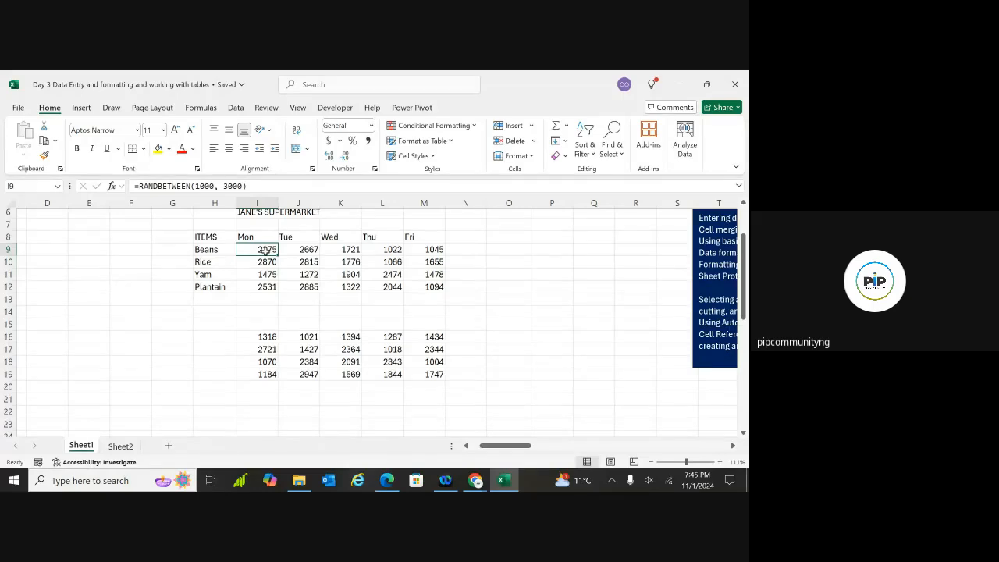
# Copy I16:M19 and paste it into I9 as values only through Paste Special
pyautogui.click(267, 336)
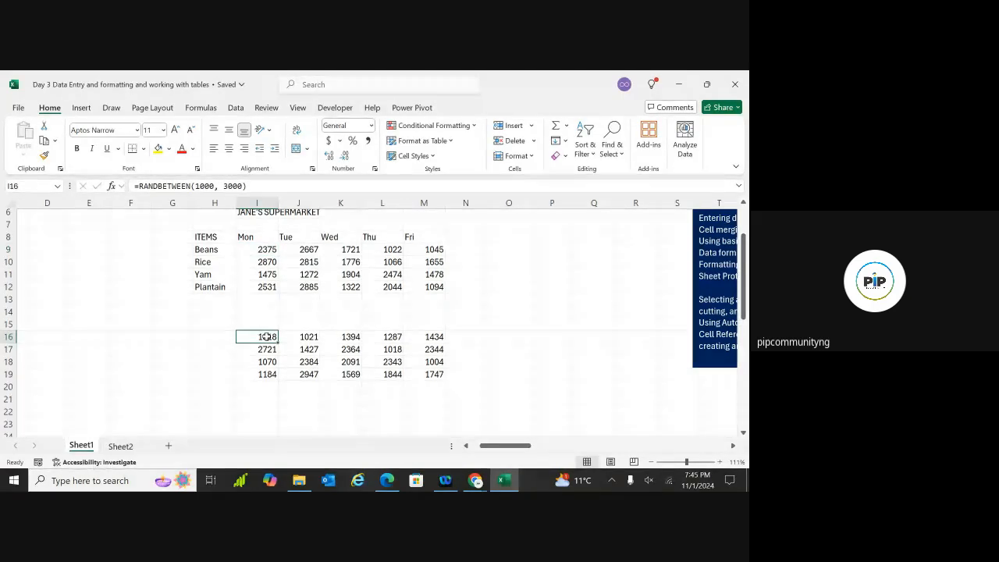
pyautogui.hotkey('ctrl', 'shift', 'Right')
pyautogui.hotkey('ctrl', 'shift', 'Down')
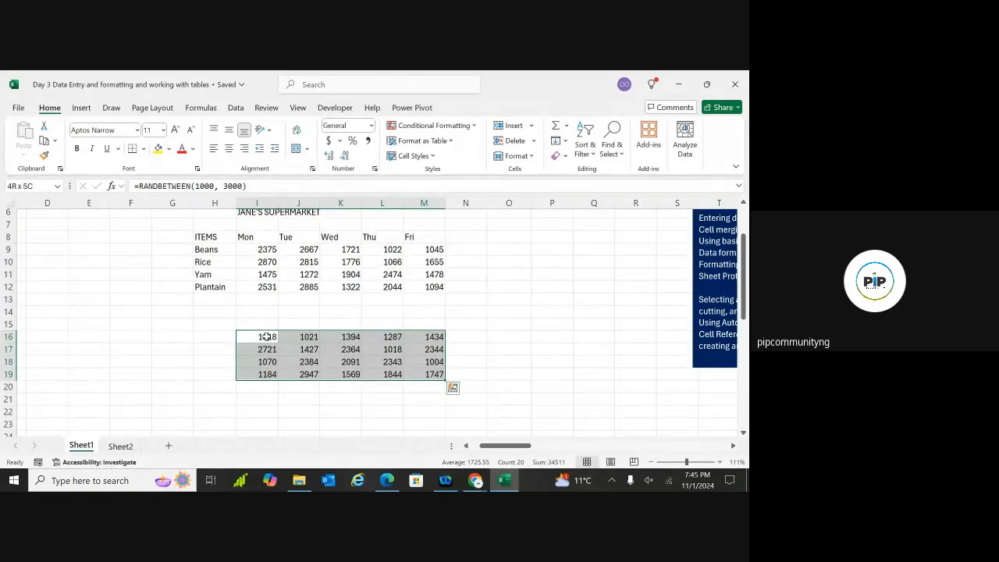
pyautogui.hotkey('ctrl', 'c')
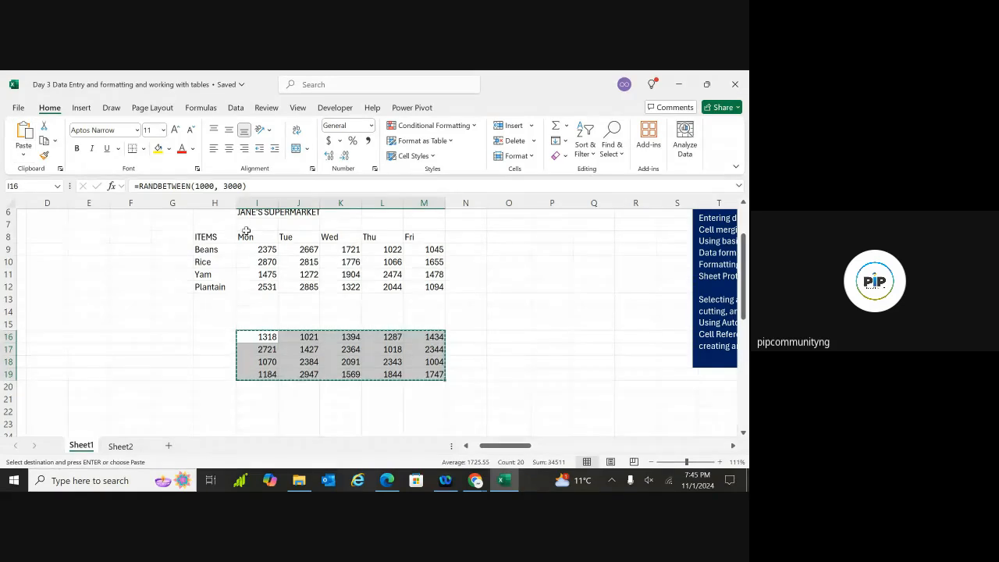
pyautogui.click(260, 250)
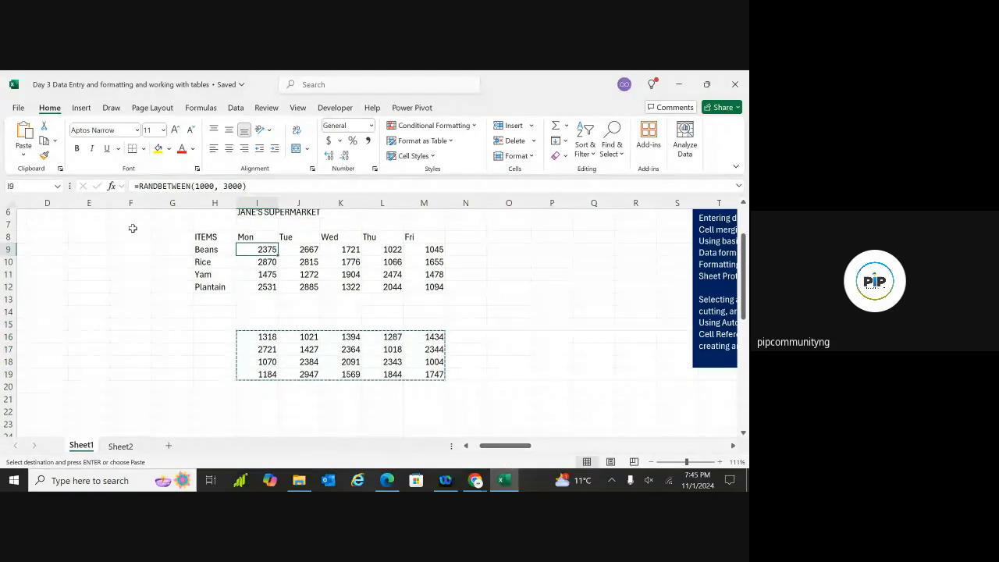
pyautogui.click(25, 156)
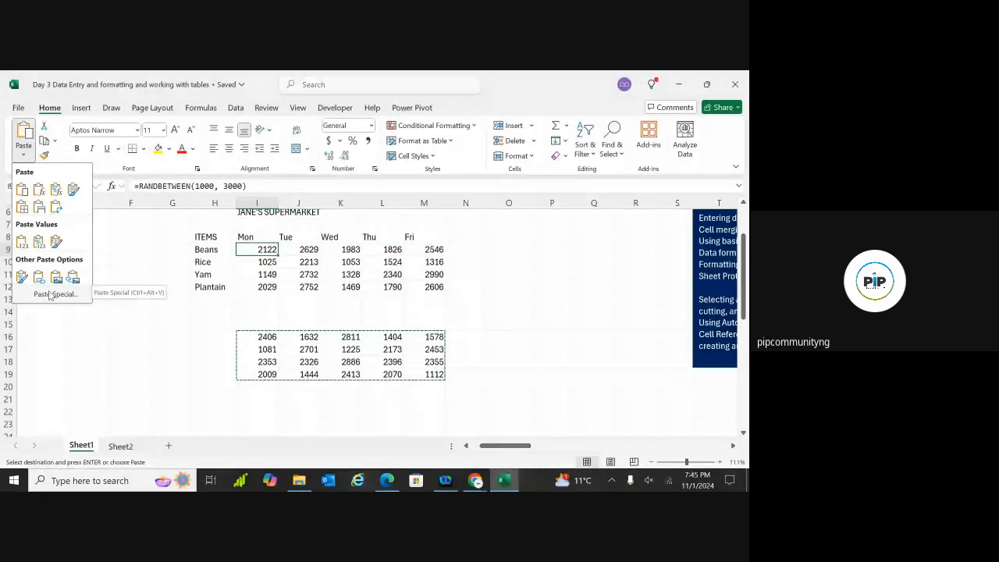
pyautogui.click(53, 294)
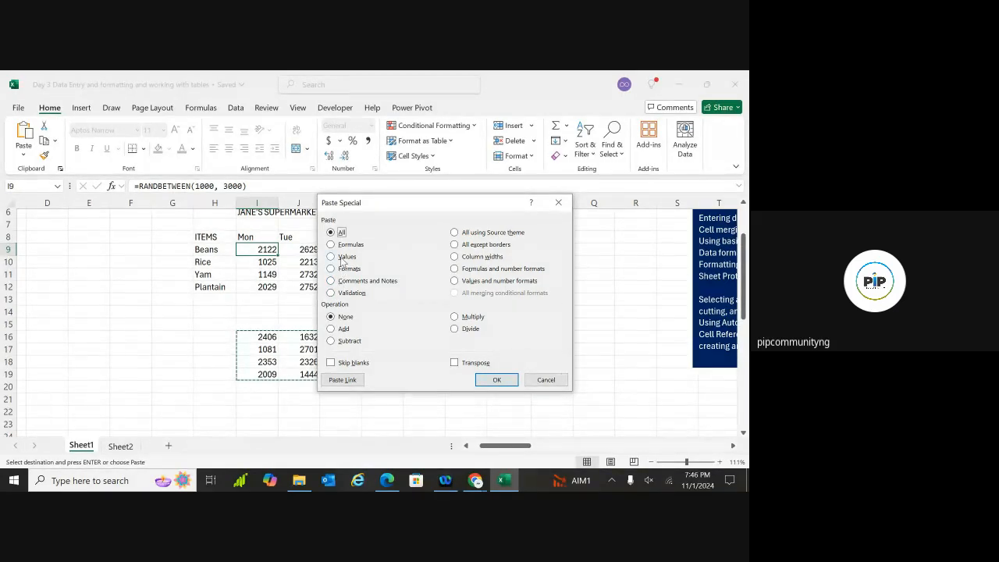
pyautogui.click(497, 380)
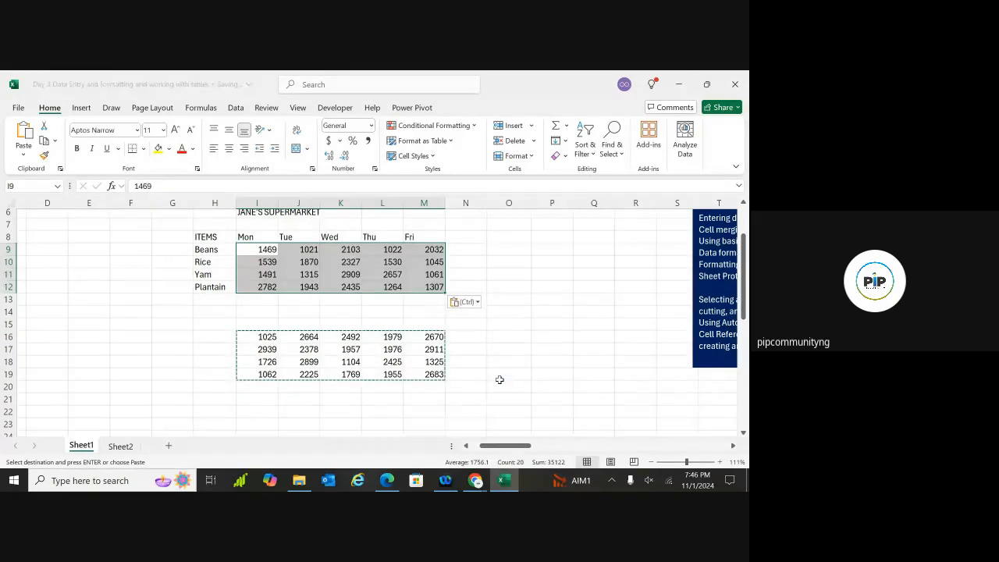
# Check that I9, I10, I11 and the Yam row now hold plain numbers
pyautogui.click(520, 247)
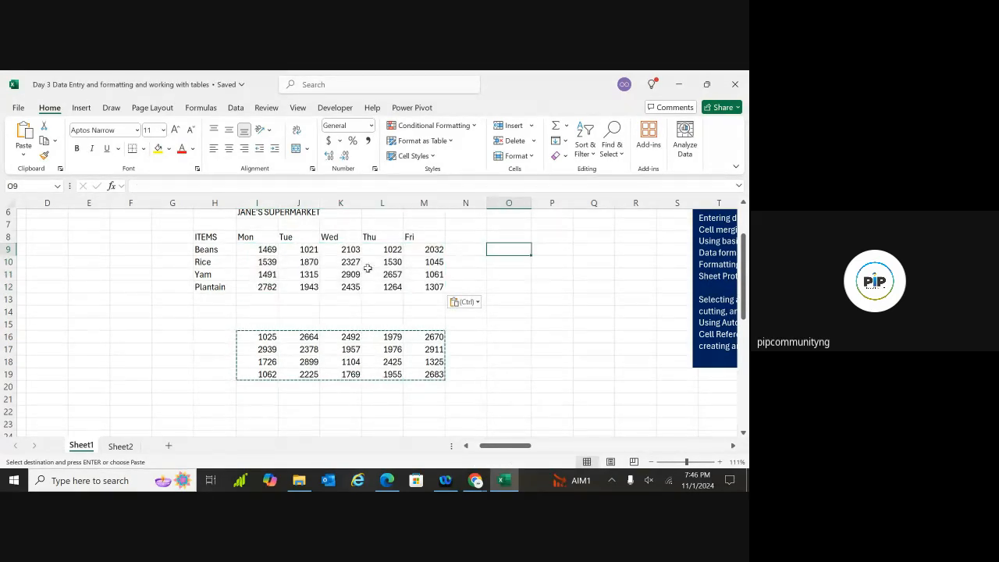
pyautogui.click(268, 250)
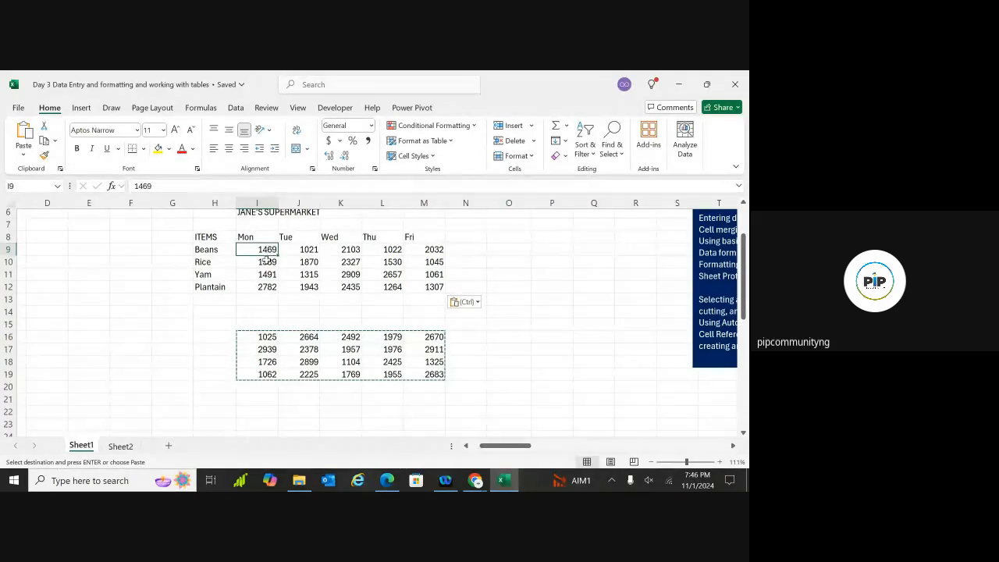
pyautogui.click(266, 263)
pyautogui.click(266, 275)
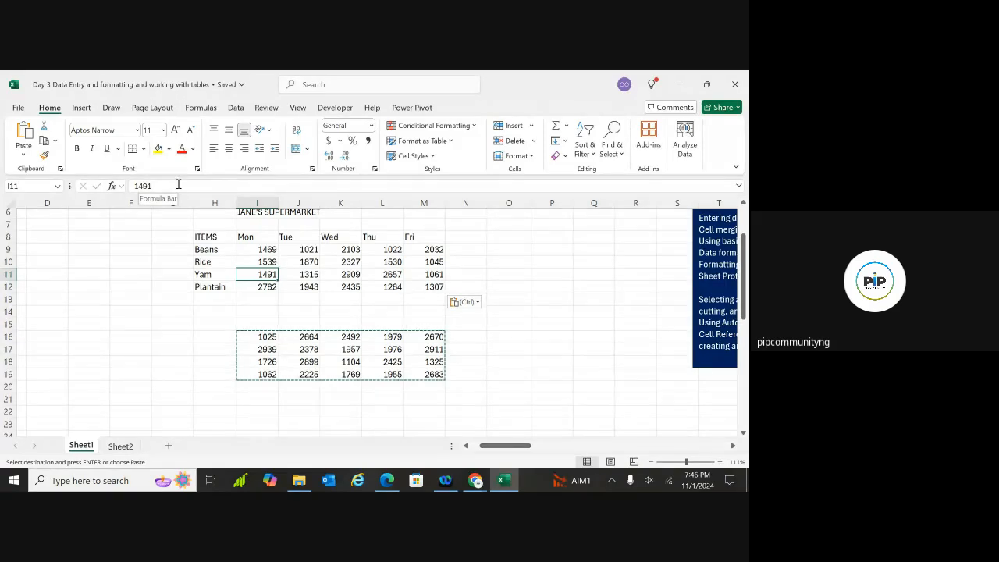
pyautogui.click(313, 274)
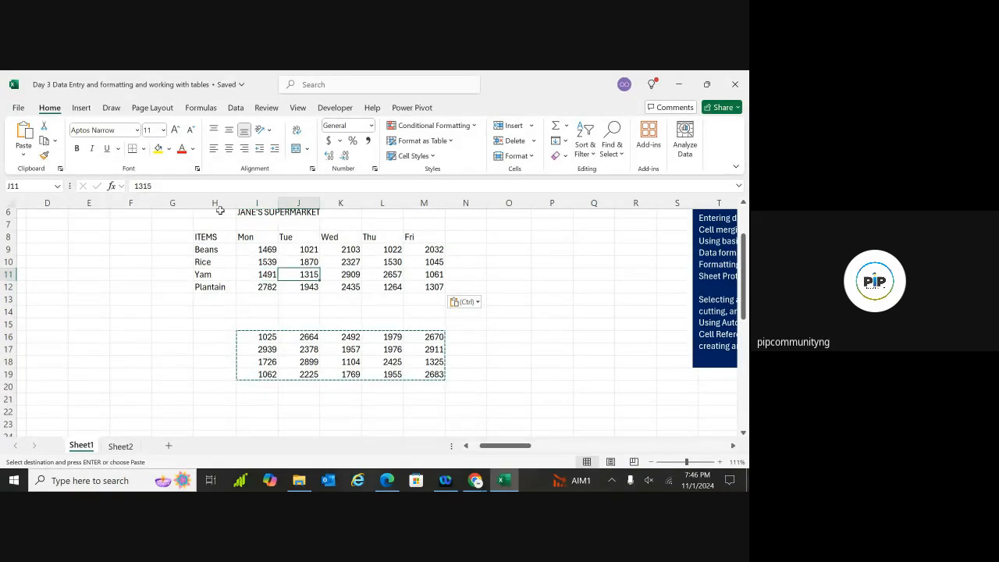
pyautogui.click(364, 275)
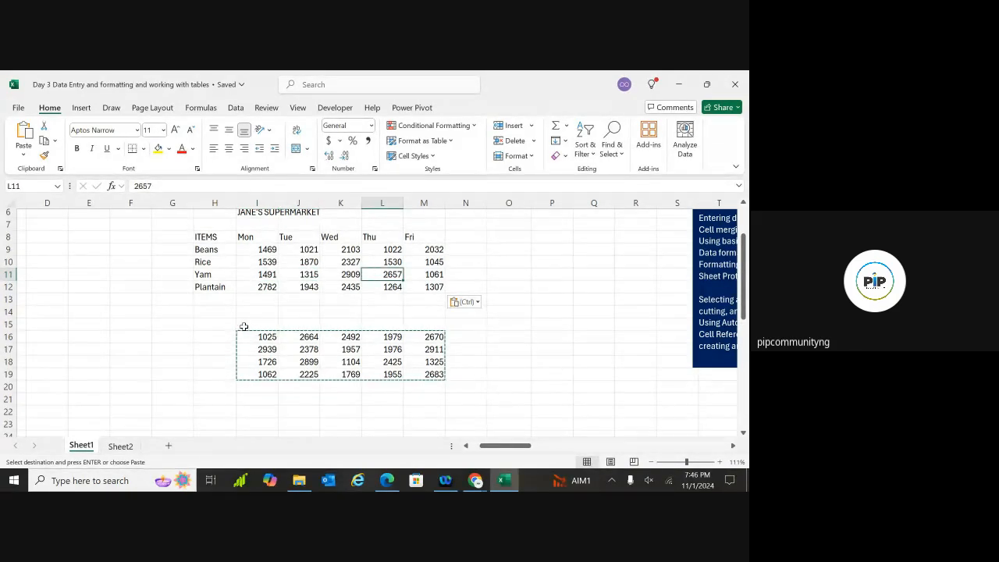
# Delete the random-number block below the table
pyautogui.moveTo(224, 321); pyautogui.dragTo(450, 384)
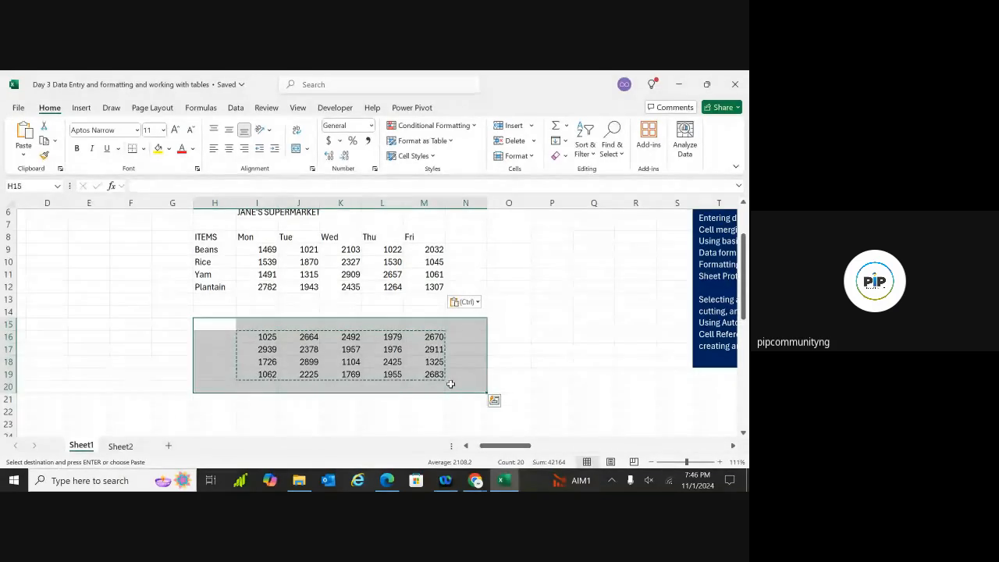
pyautogui.press('Delete')
pyautogui.scroll(2, 451, 384)
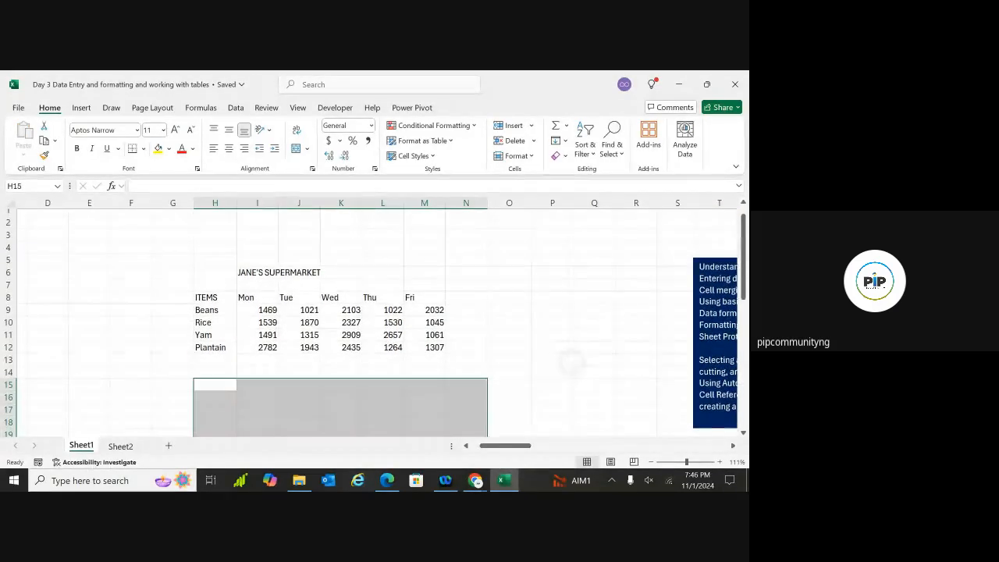
pyautogui.hscroll(1, 375, 328)
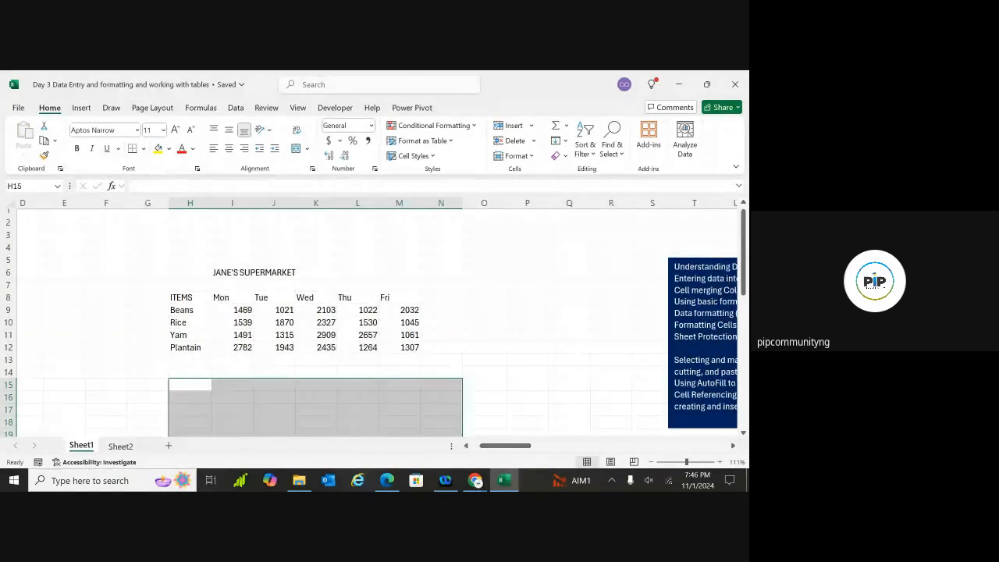
pyautogui.click(352, 355)
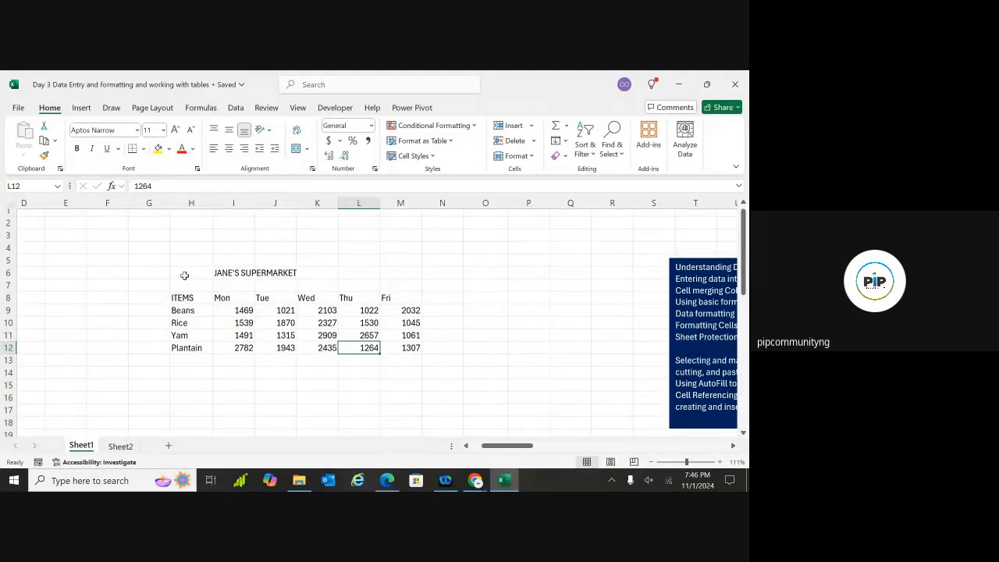
# Select the title row H6:K6 and the JANE'S SUPERMARKET cell
pyautogui.moveTo(189, 271); pyautogui.dragTo(394, 282)
pyautogui.click(457, 306)
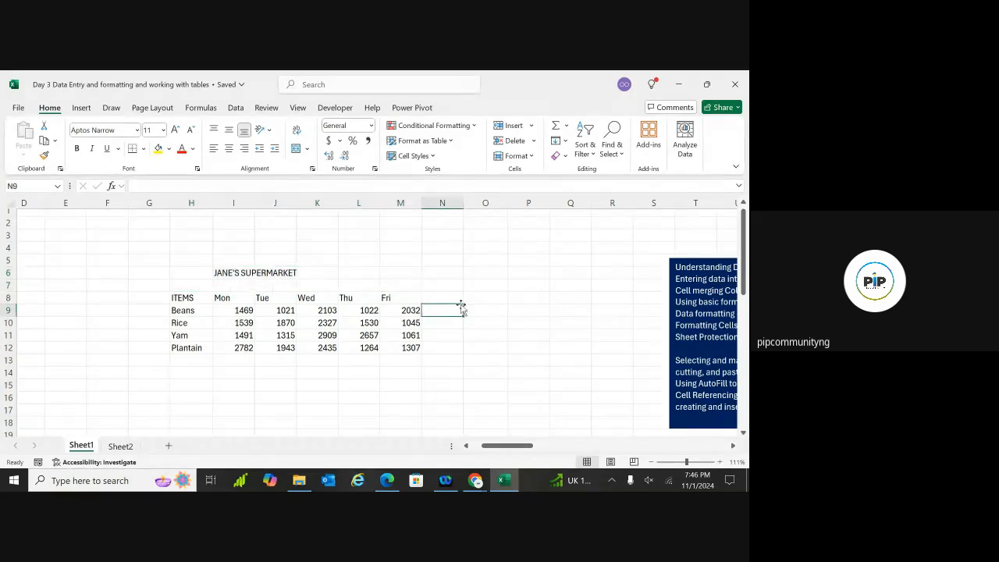
pyautogui.click(352, 314)
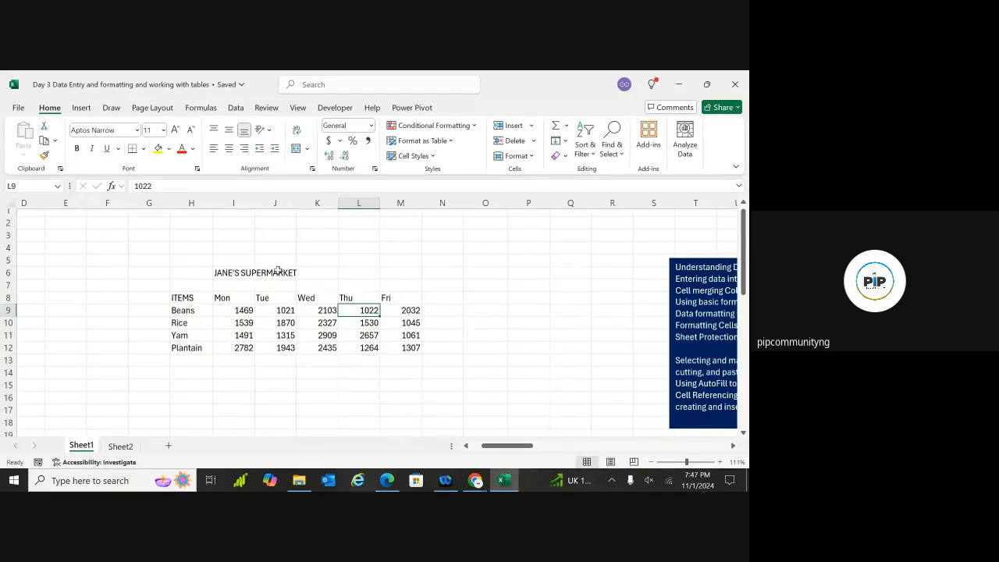
pyautogui.click(275, 272)
pyautogui.click(232, 272)
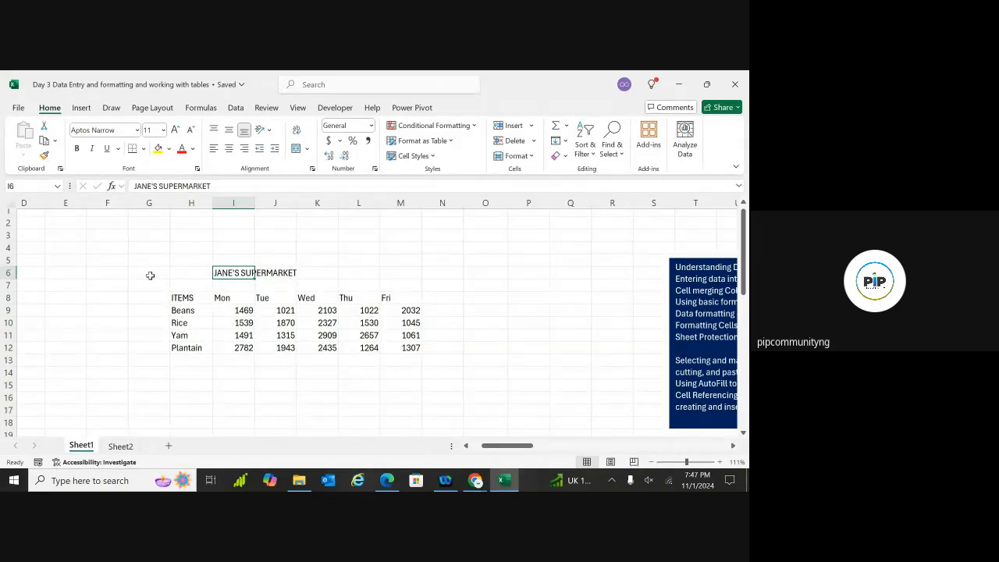
# Merge H6:M7 into one centred title cell with Merge & Center
pyautogui.click(188, 274)
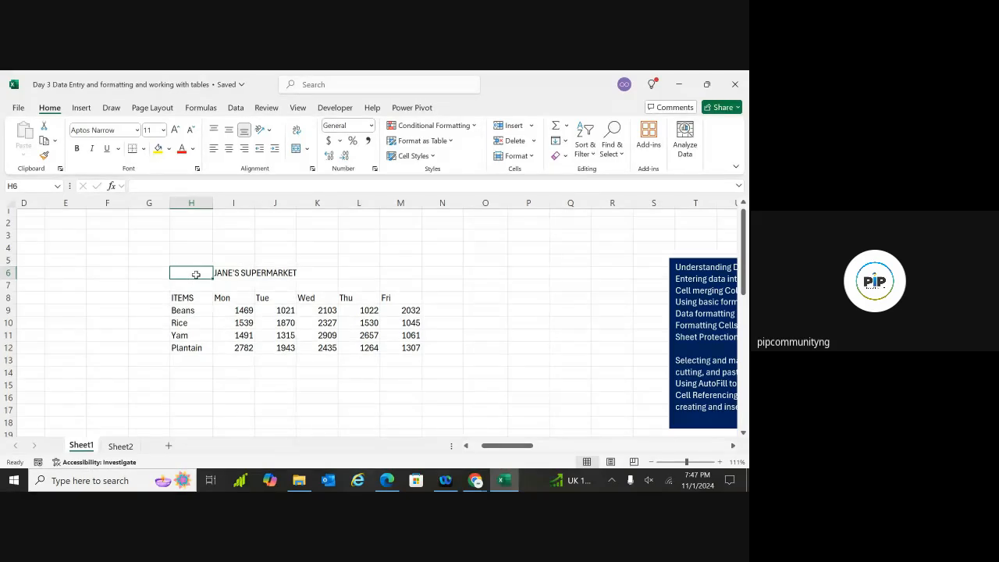
pyautogui.moveTo(204, 275); pyautogui.dragTo(384, 281)
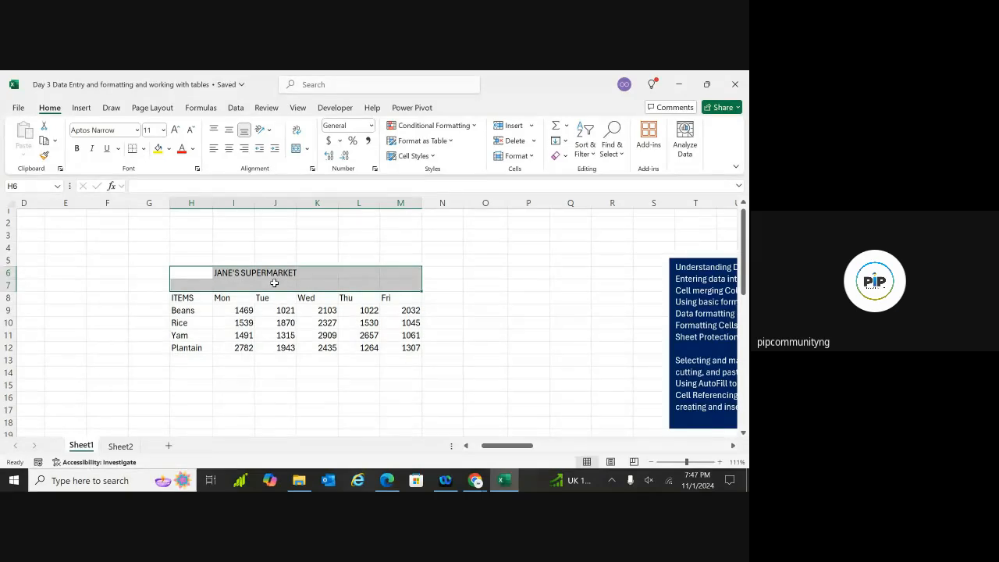
pyautogui.click(297, 149)
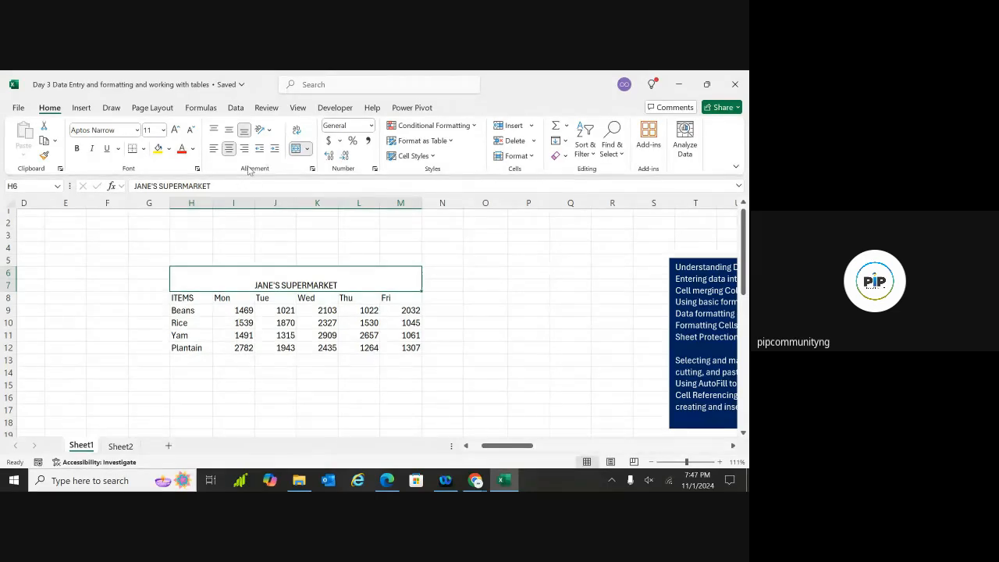
# Try Top, Left, Right and Bottom alignment, ending with Center and Middle Align
pyautogui.click(229, 130)
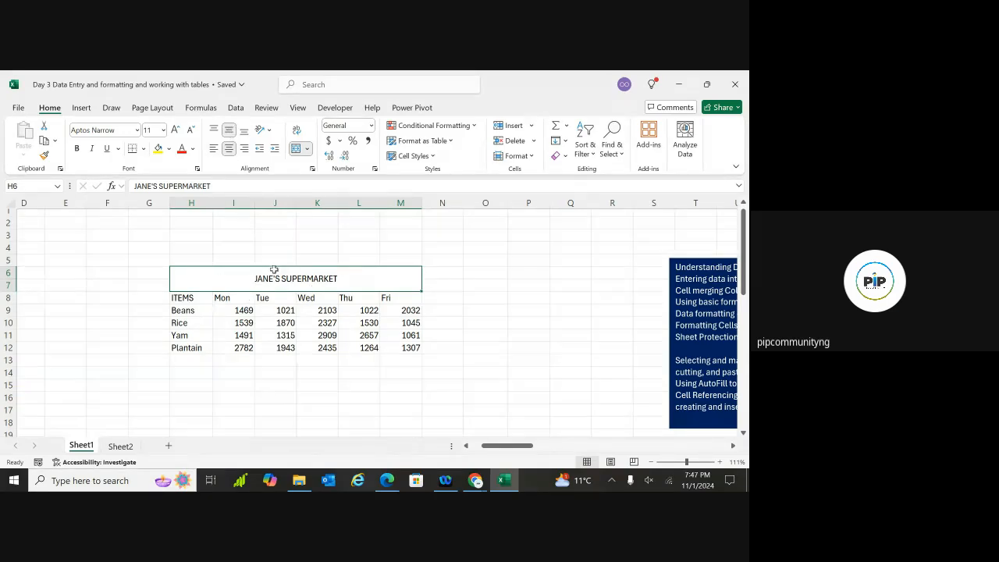
pyautogui.click(214, 132)
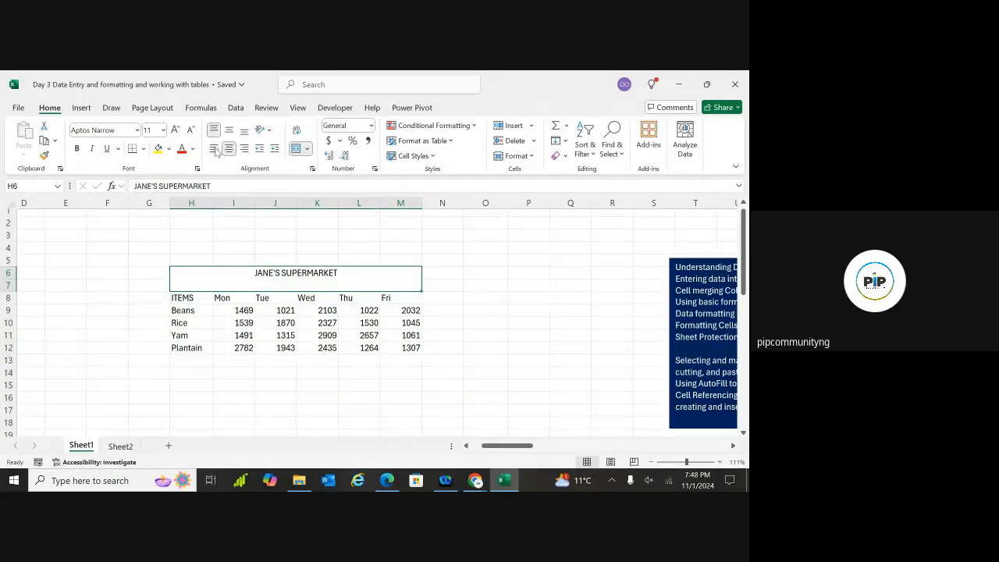
pyautogui.click(215, 148)
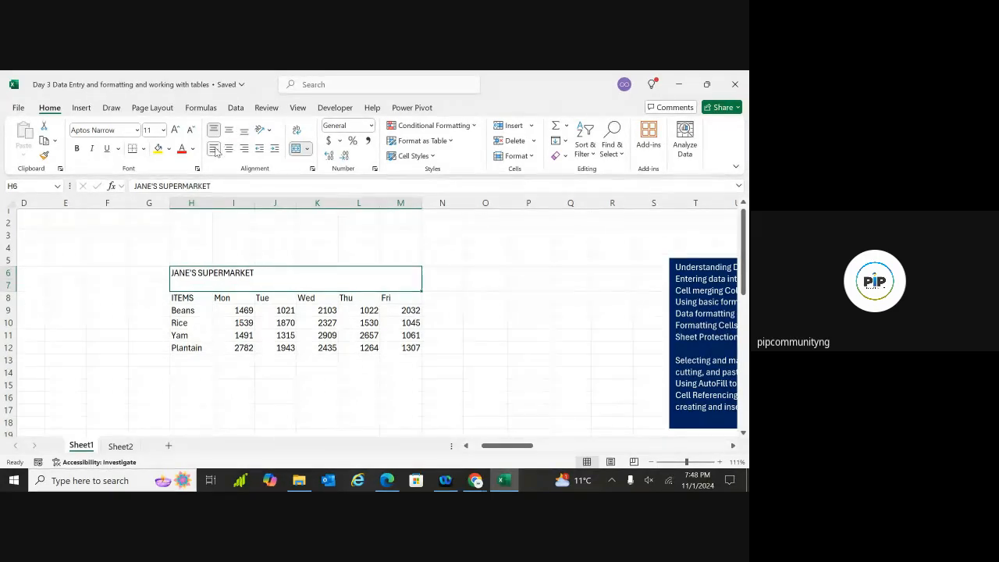
pyautogui.click(247, 150)
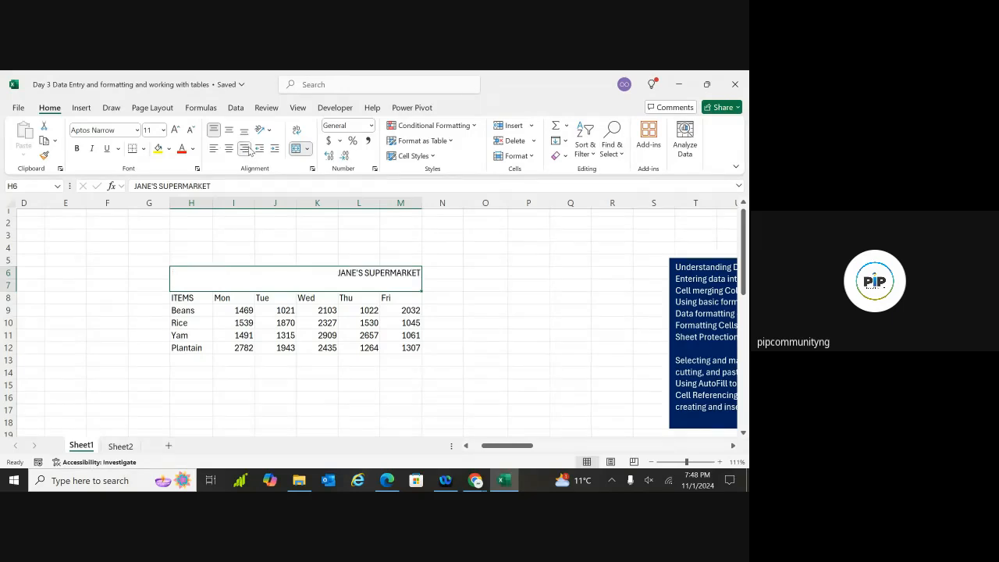
pyautogui.click(244, 130)
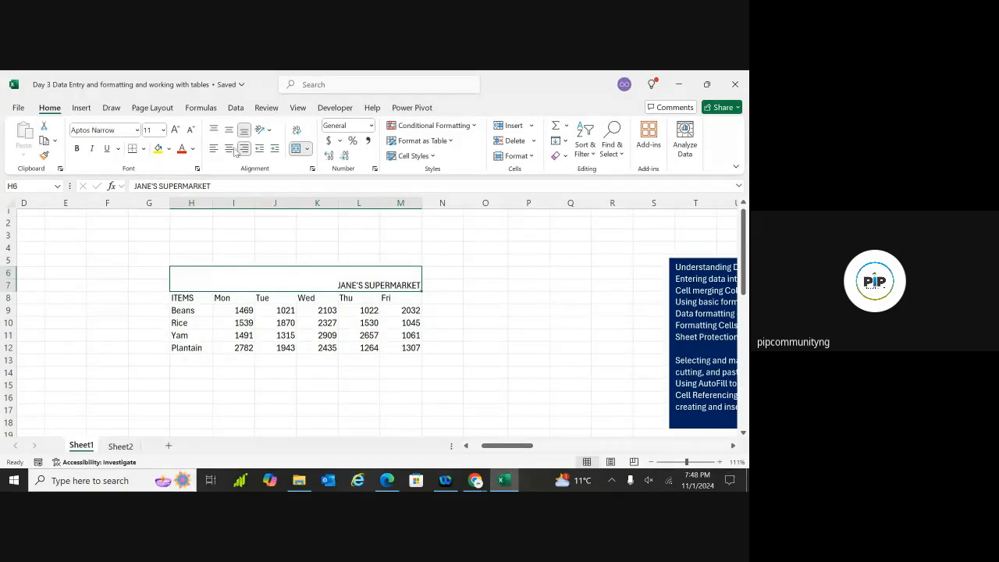
pyautogui.click(230, 149)
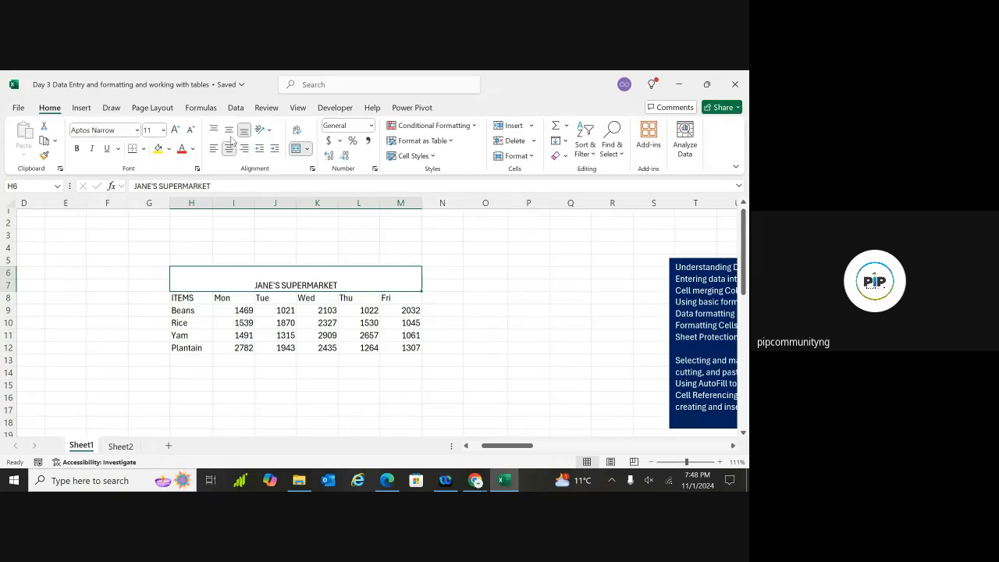
pyautogui.click(229, 133)
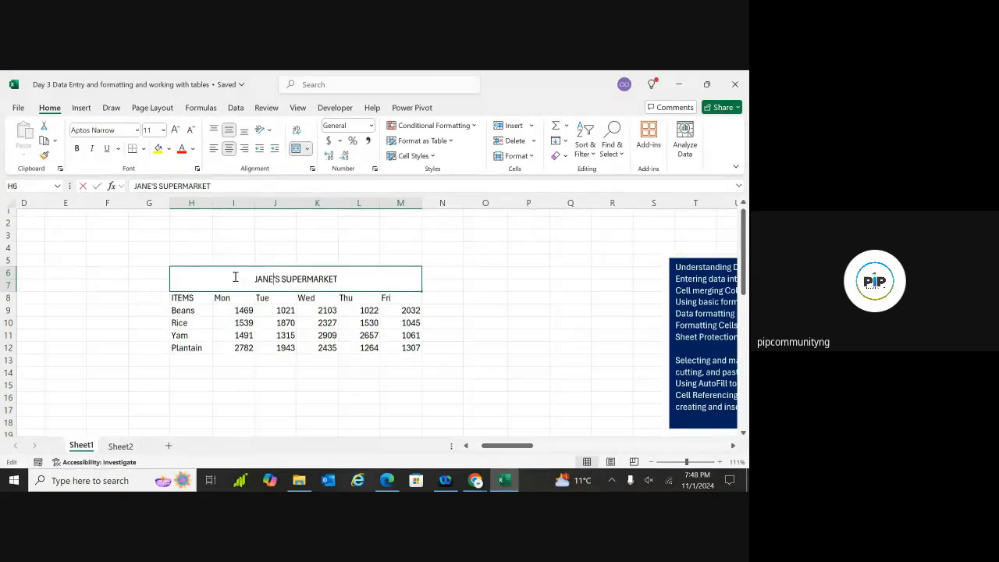
# Select the JANE'S SUPERMARKET text and toggle Bold with Ctrl+B, leaving it bold
pyautogui.doubleClick(234, 278)
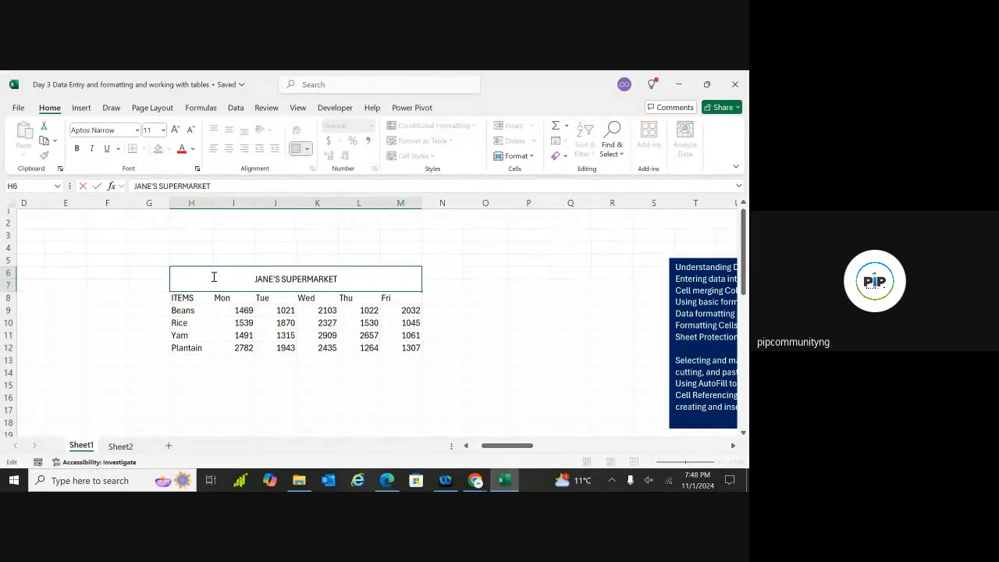
pyautogui.tripleClick(256, 279)
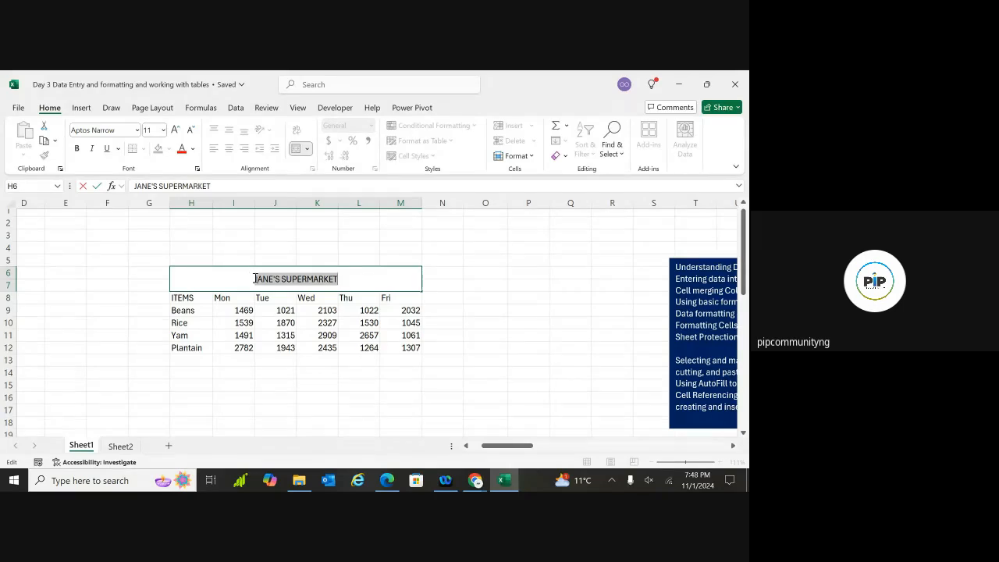
pyautogui.click(78, 149)
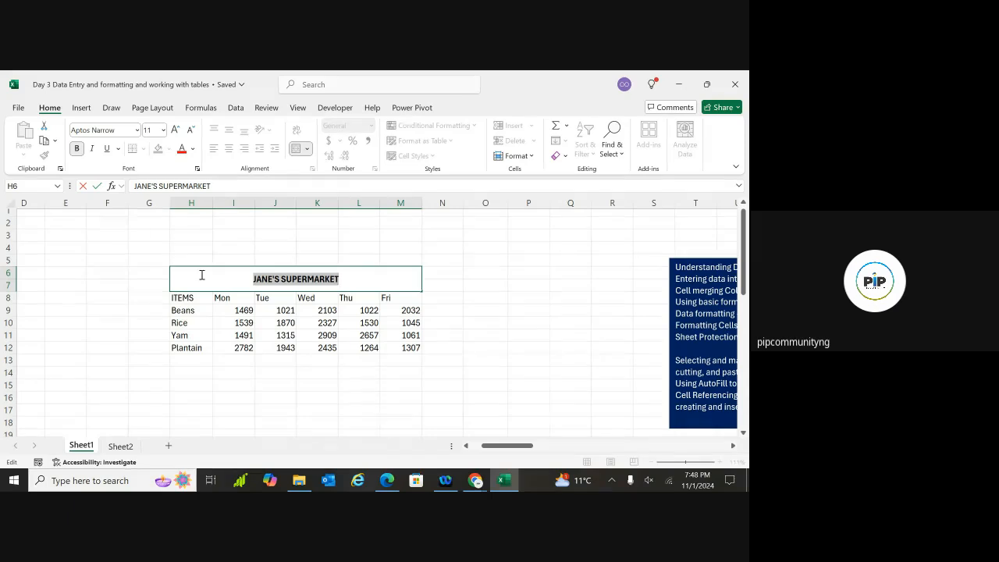
pyautogui.hotkey('ctrl', 'b')
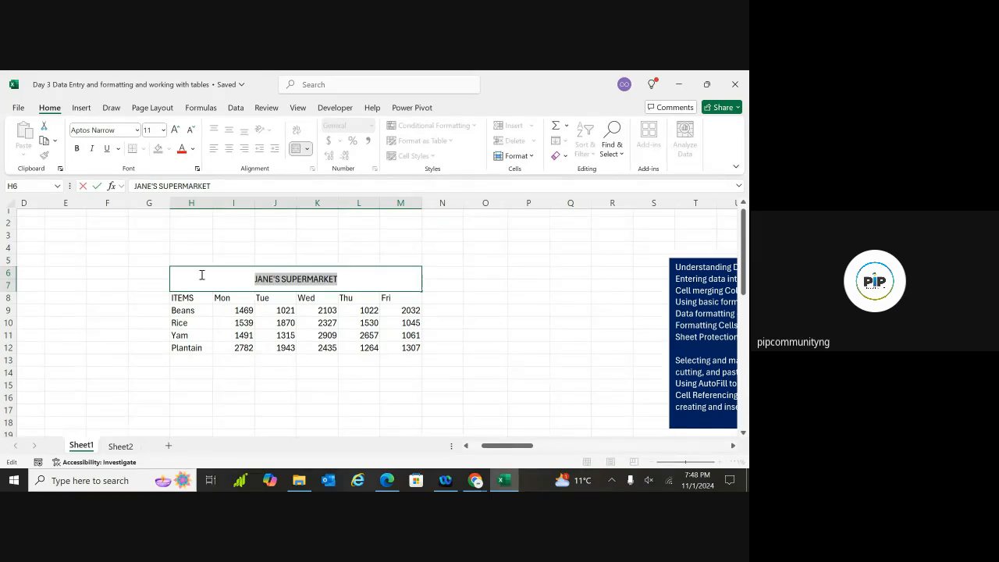
pyautogui.hotkey('ctrl', 'b')
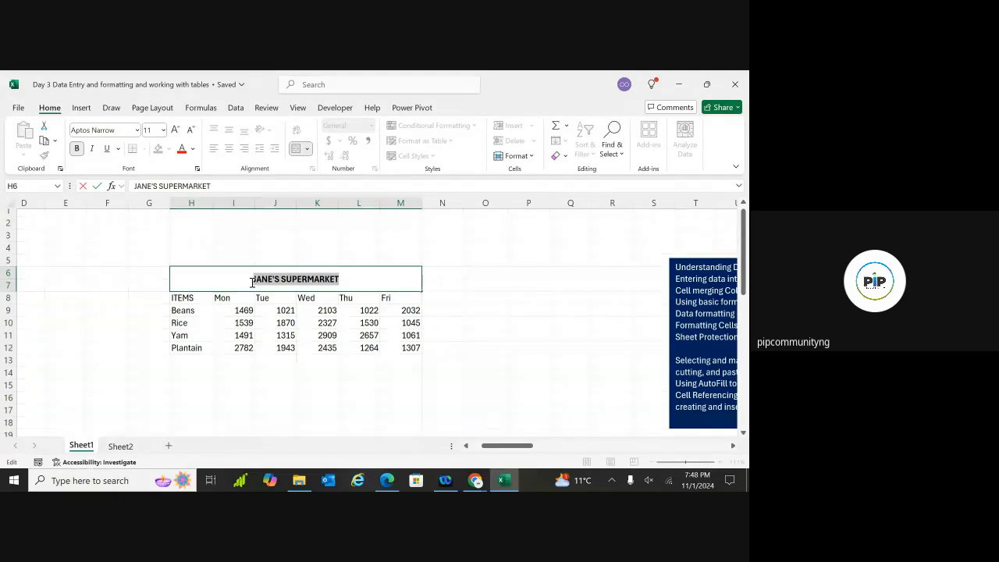
pyautogui.hotkey('ctrl', 'b')
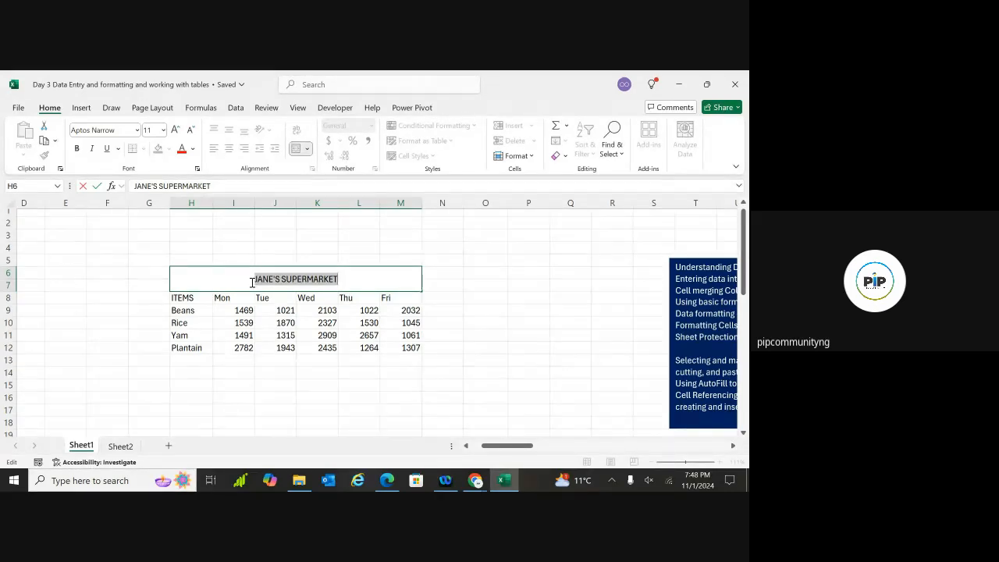
pyautogui.hotkey('ctrl', 'b')
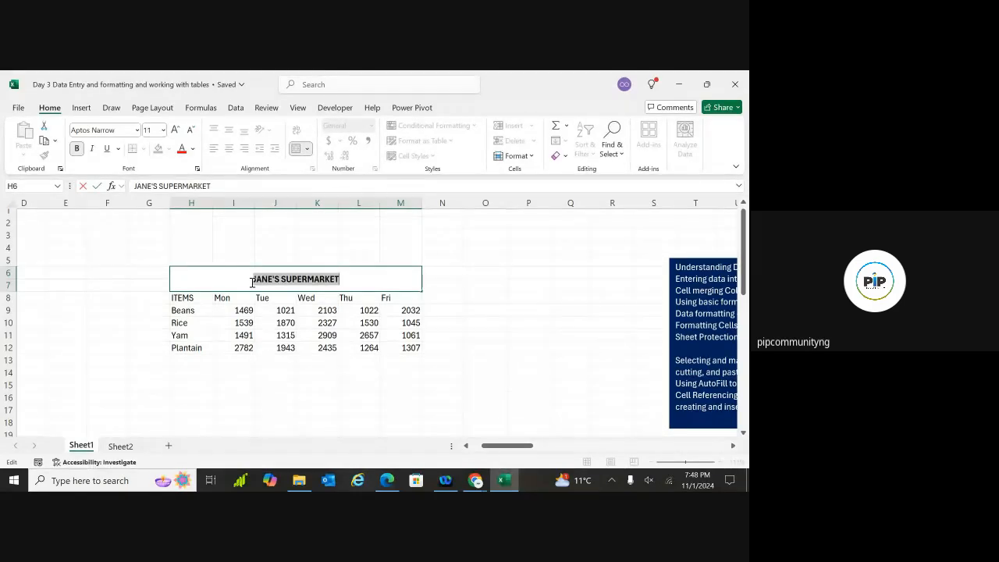
pyautogui.click(188, 274)
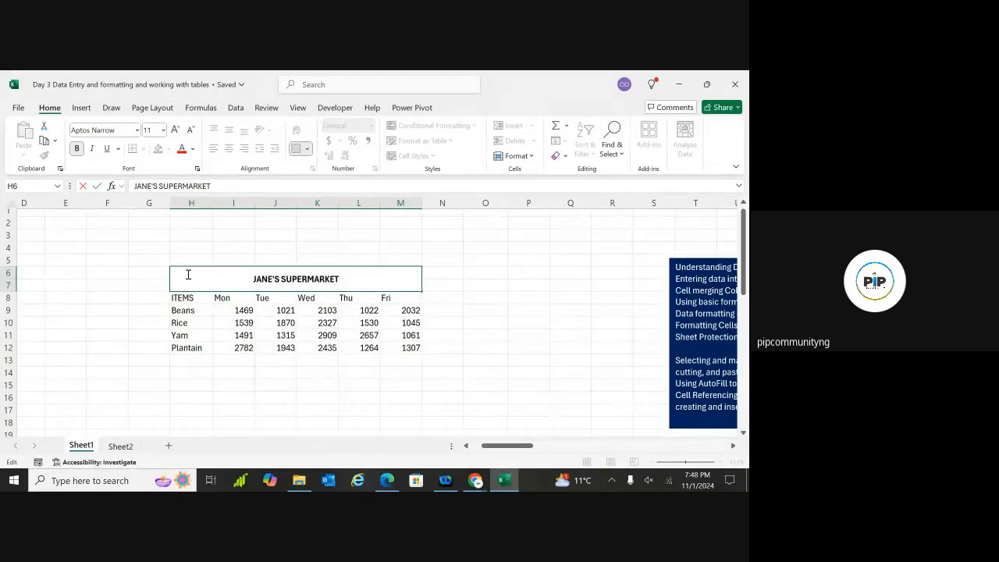
pyautogui.click(143, 290)
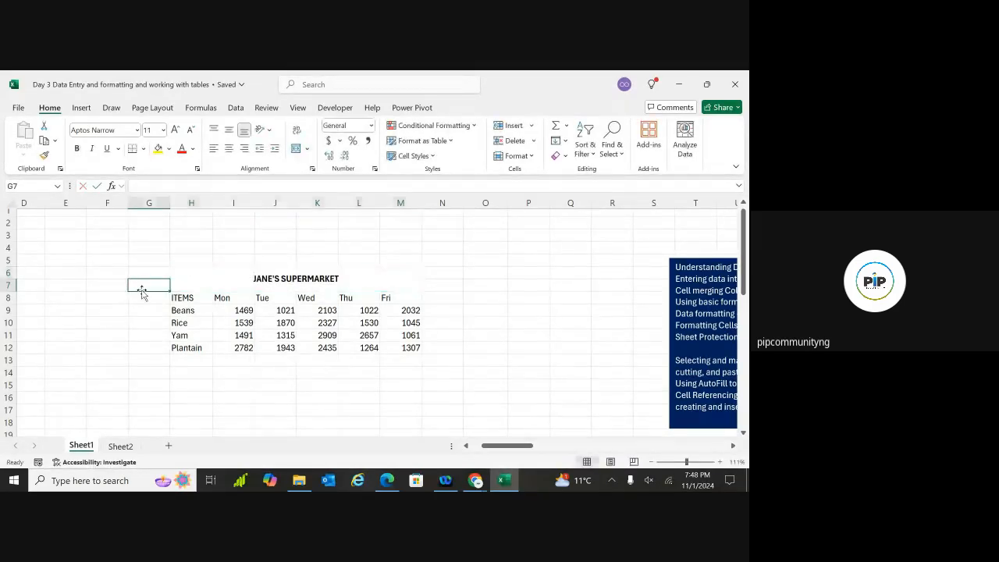
pyautogui.click(196, 284)
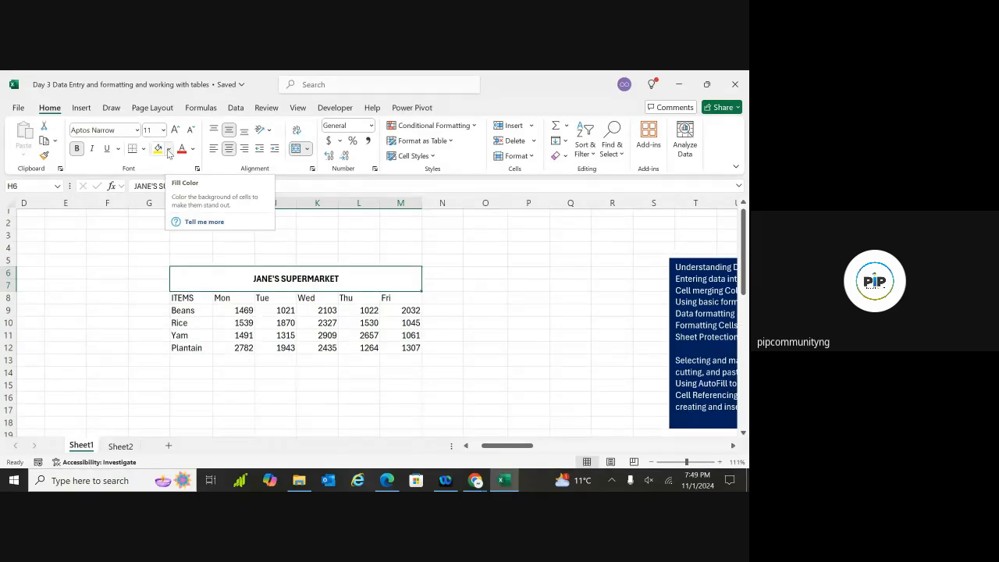
# Fill the merged title cell dark brown
pyautogui.click(168, 149)
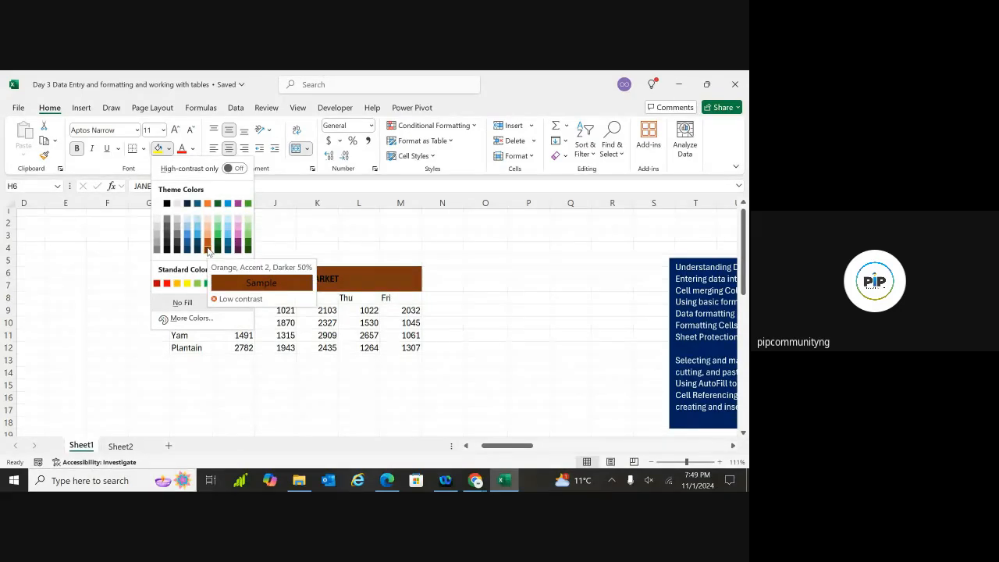
pyautogui.click(206, 249)
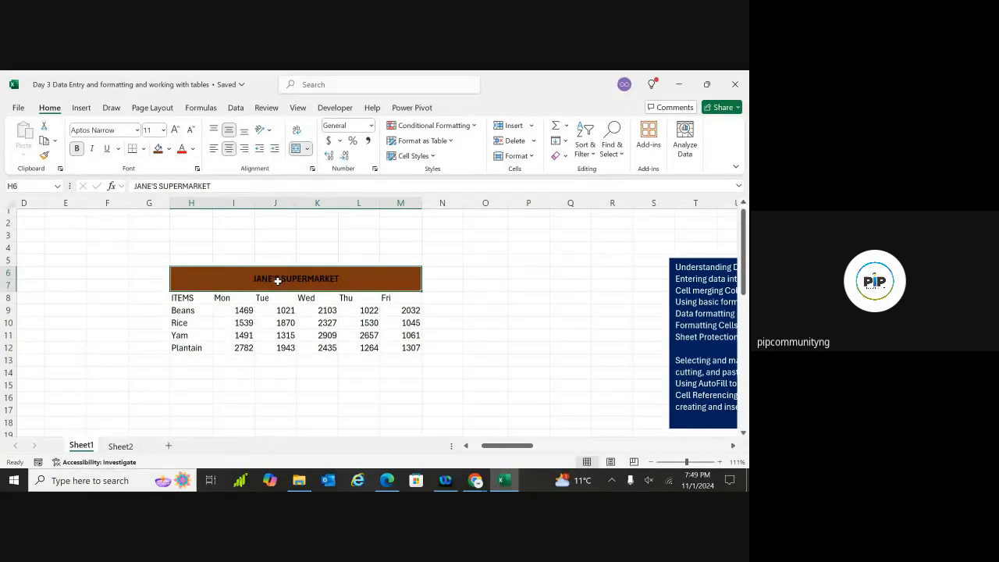
pyautogui.click(216, 312)
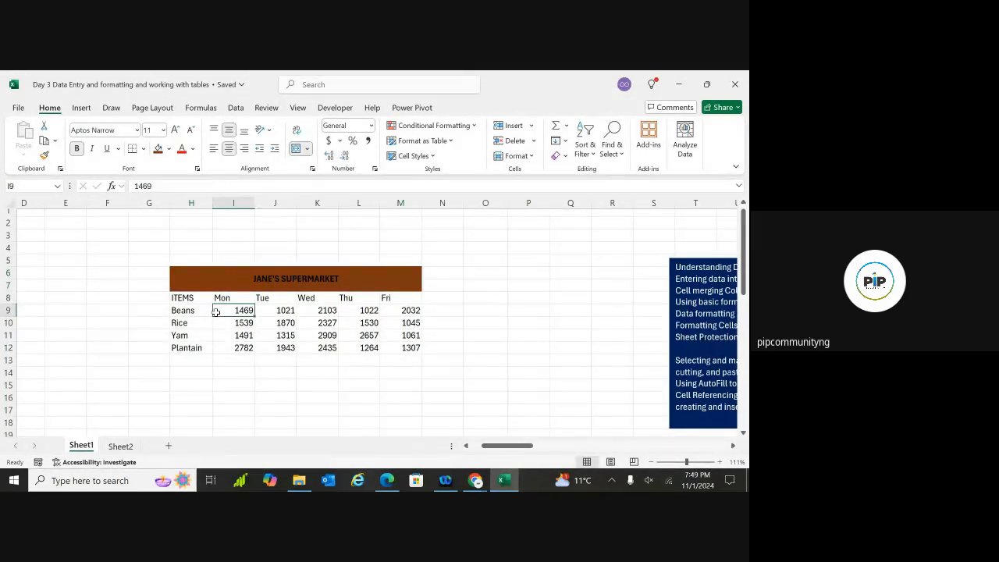
pyautogui.click(284, 282)
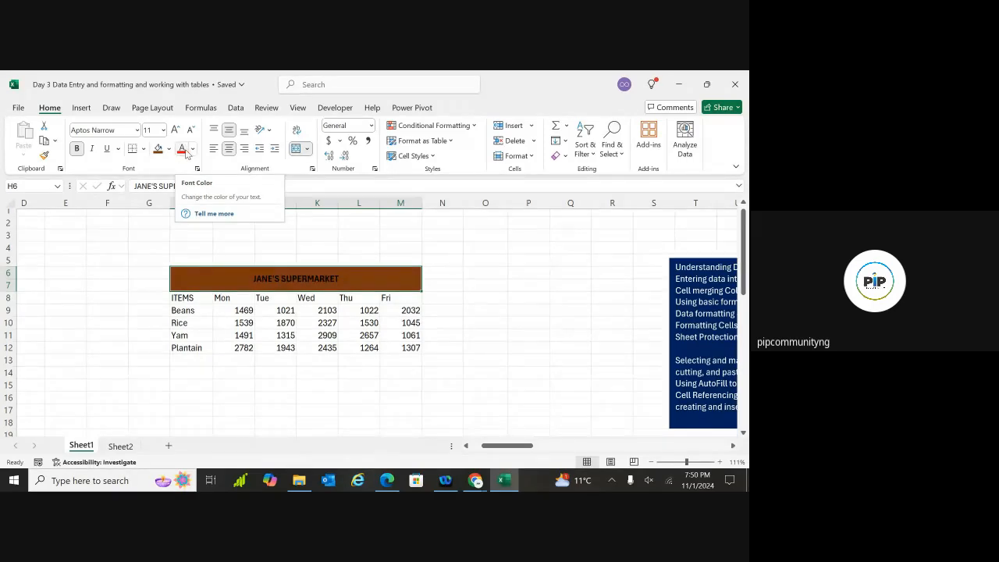
# Set the title's font colour to a light, near-white swatch
pyautogui.click(193, 152)
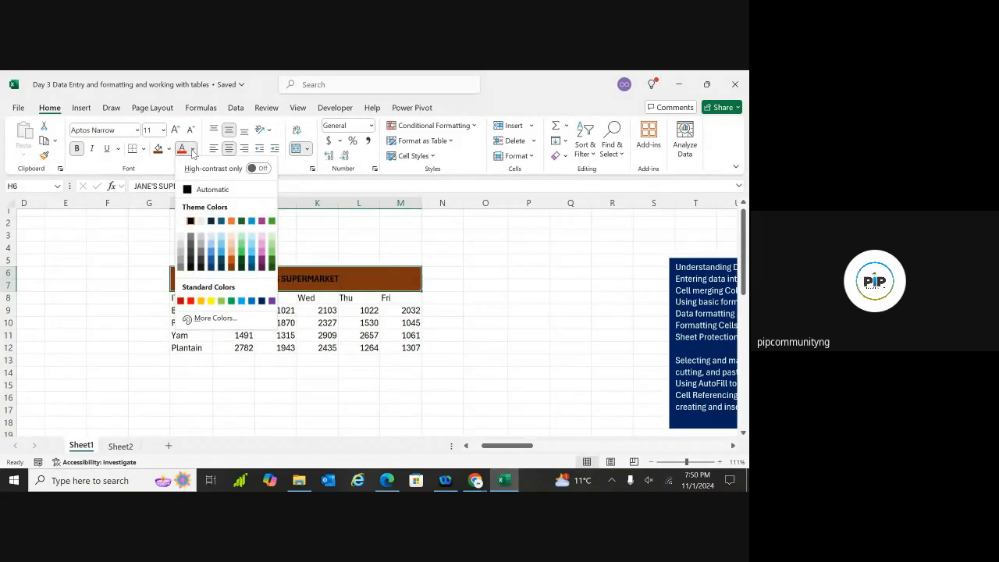
pyautogui.click(210, 235)
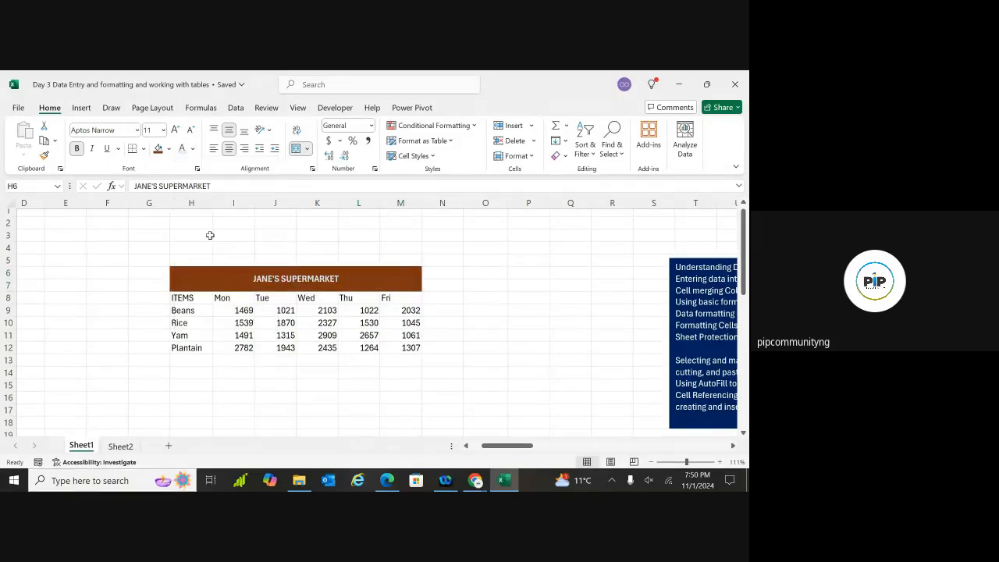
pyautogui.click(260, 345)
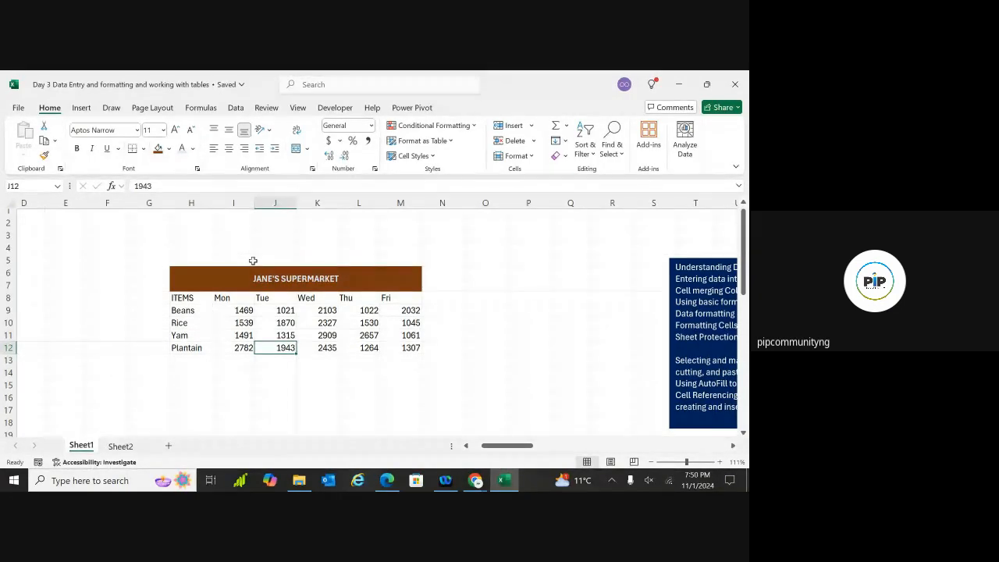
# Undo the earlier colouring and, in Format Cells, set the title's font colour to Dark Blue, Text 2, Lighter 90%
pyautogui.hotkey('ctrl', 'z')
pyautogui.hotkey('ctrl', 'z')
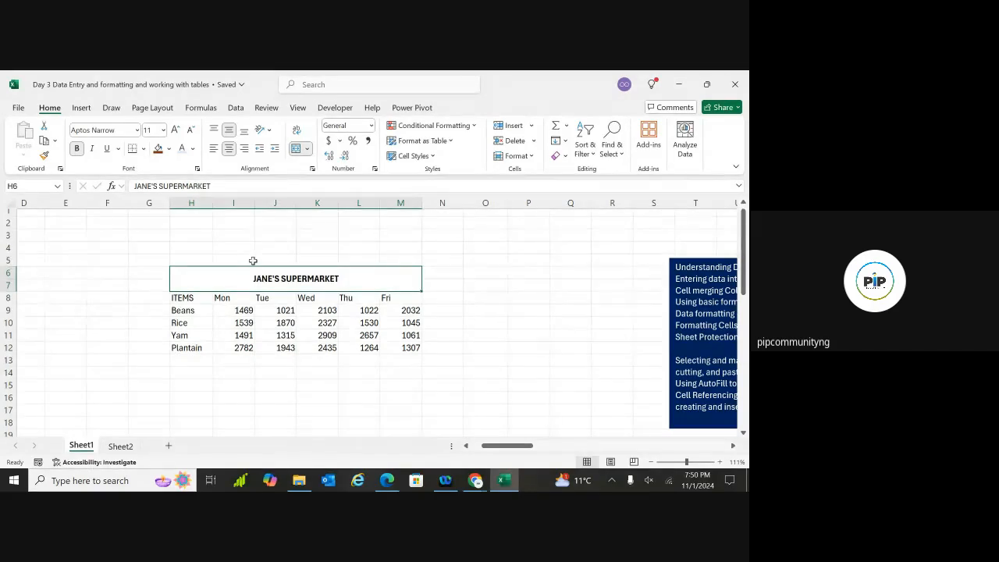
pyautogui.click(343, 237)
pyautogui.click(348, 278)
pyautogui.rightClick(348, 281)
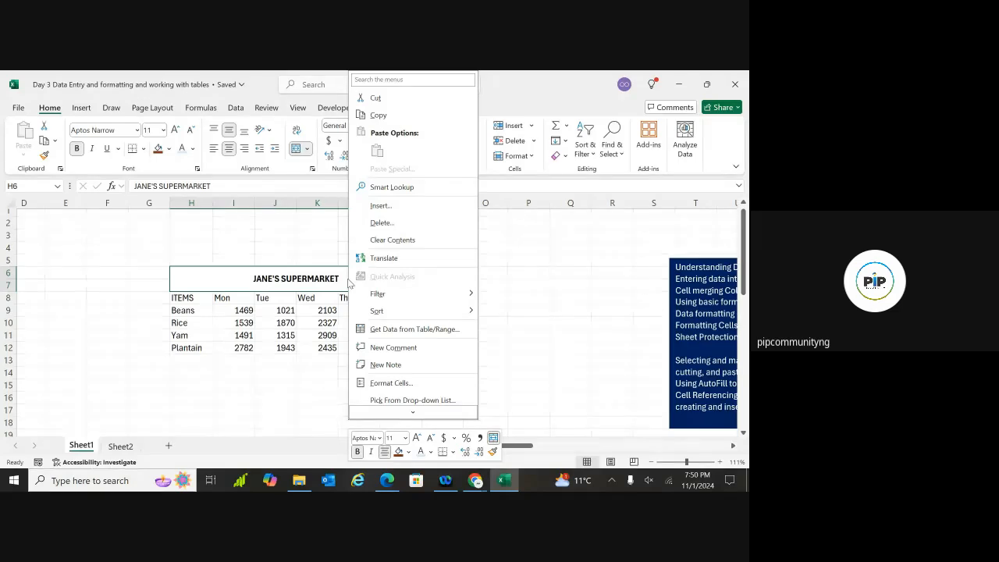
pyautogui.click(381, 385)
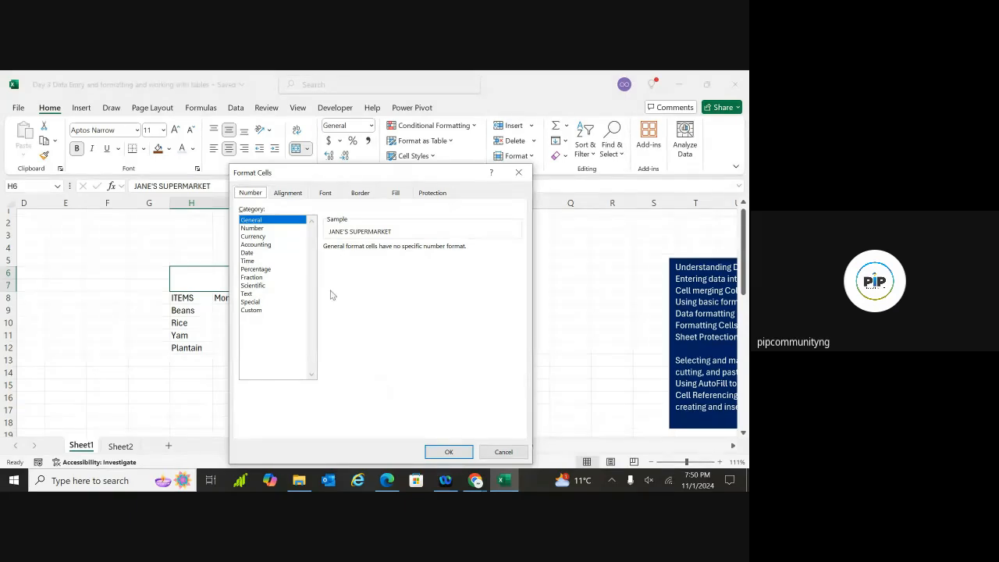
pyautogui.click(325, 194)
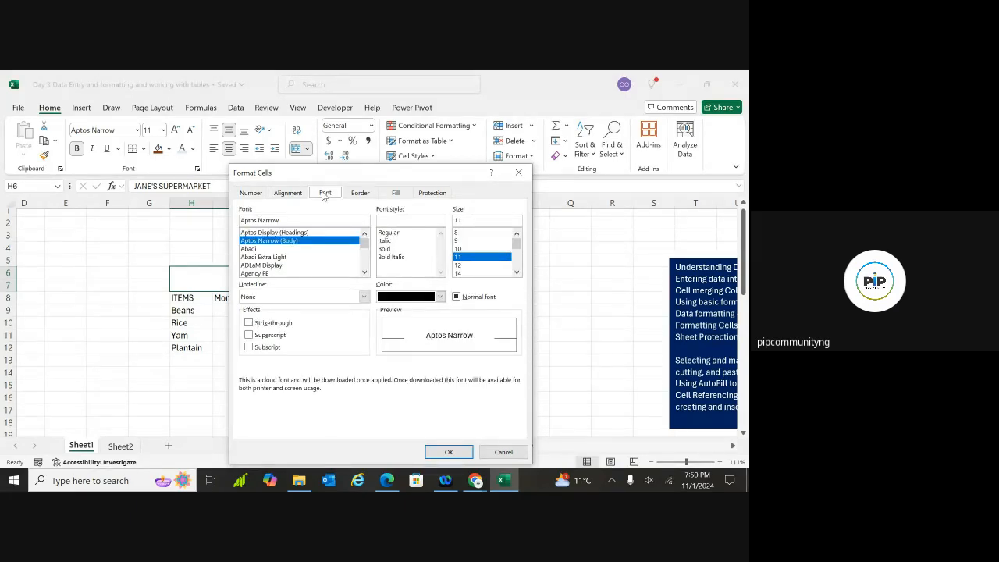
pyautogui.click(440, 298)
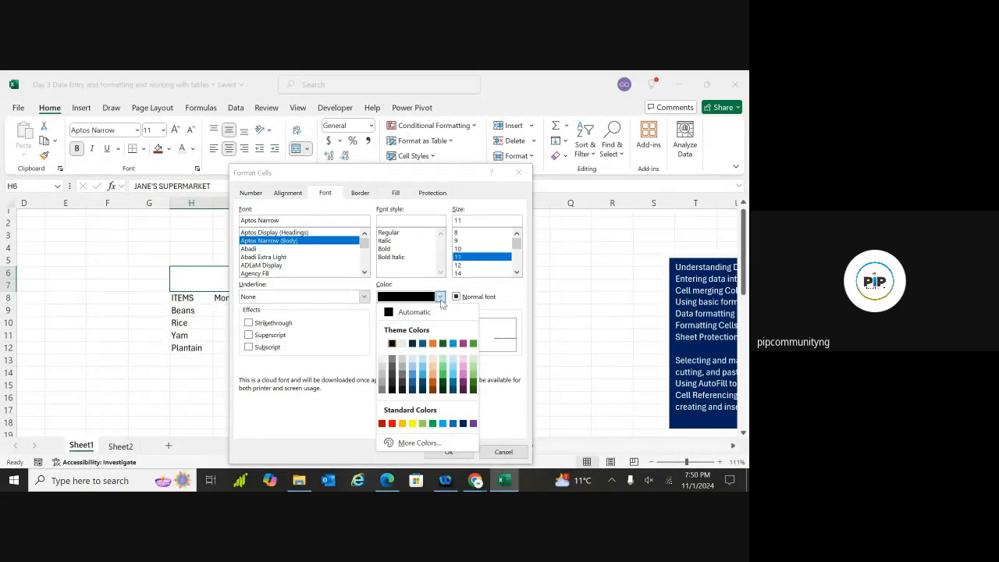
pyautogui.click(415, 361)
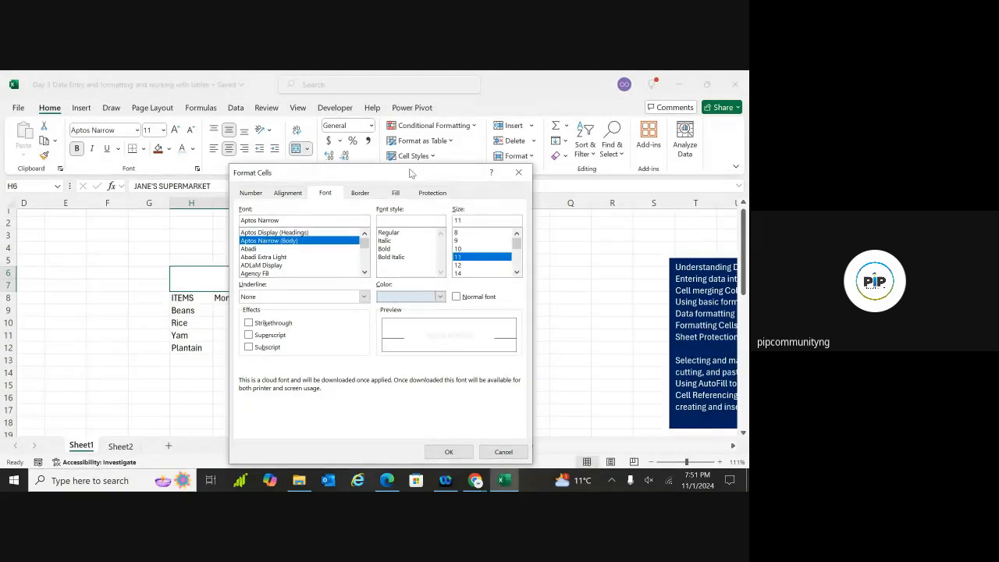
# Choose a brown fill for the title in the same dialog and apply it
pyautogui.moveTo(396, 173); pyautogui.dragTo(518, 154)
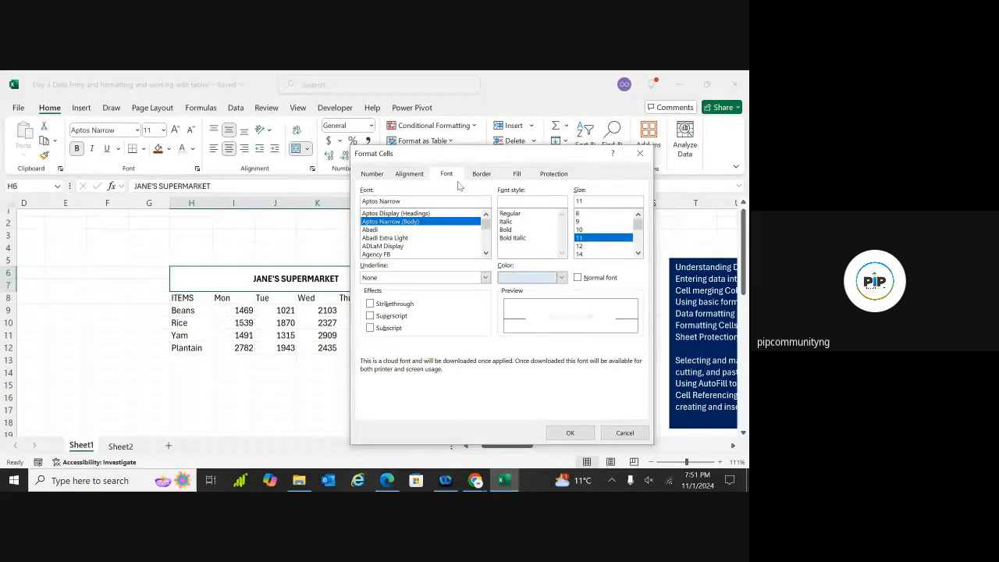
pyautogui.click(517, 174)
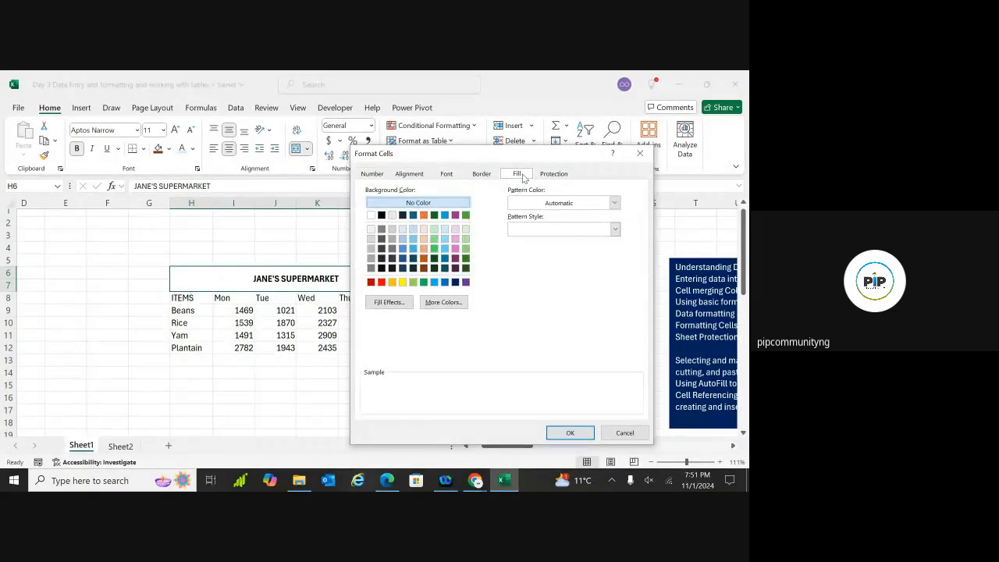
pyautogui.click(424, 268)
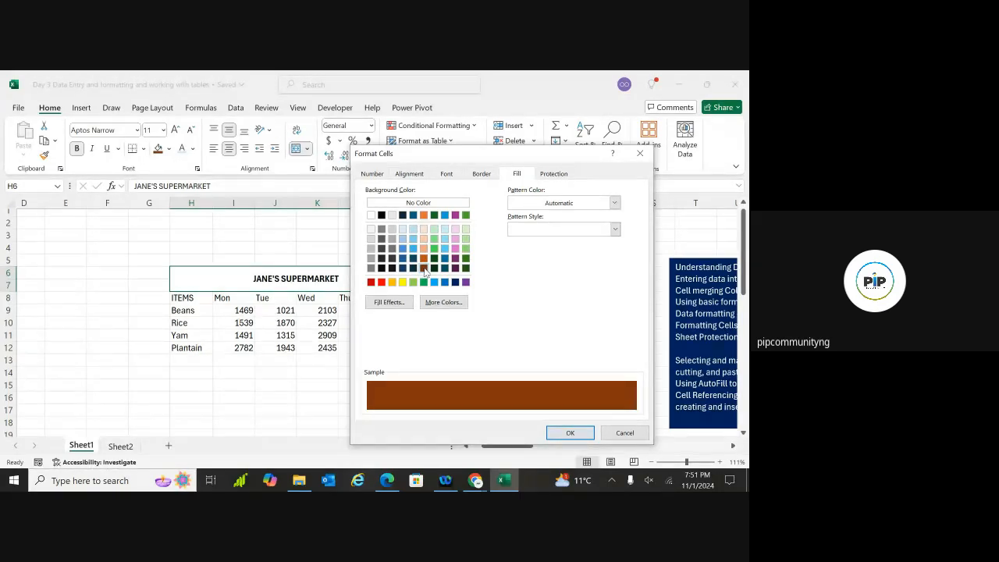
pyautogui.click(447, 174)
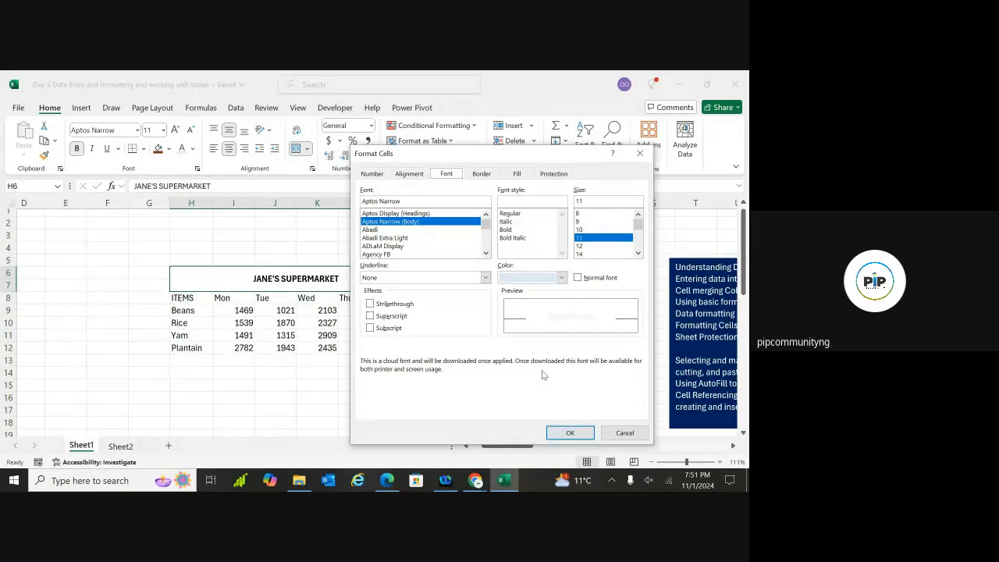
pyautogui.click(569, 434)
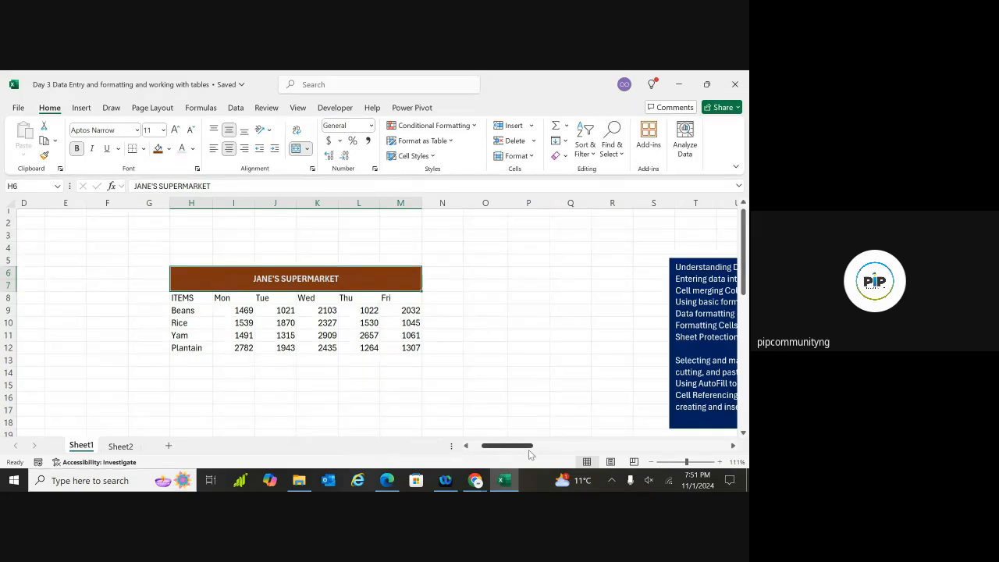
# Select H8:M12 from ITEMS down to Plantain and apply Thick Outside Borders
pyautogui.click(188, 298)
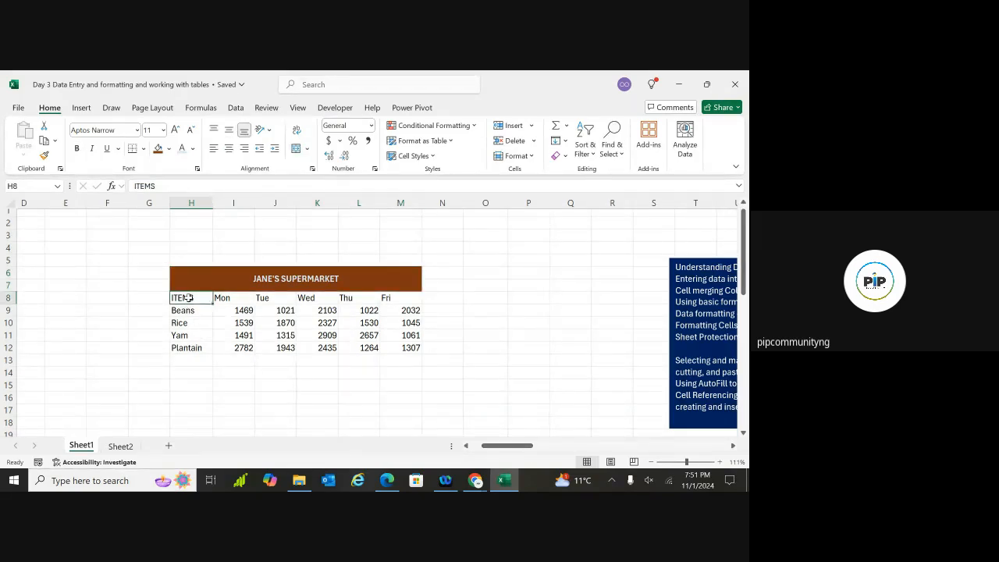
pyautogui.click(244, 414)
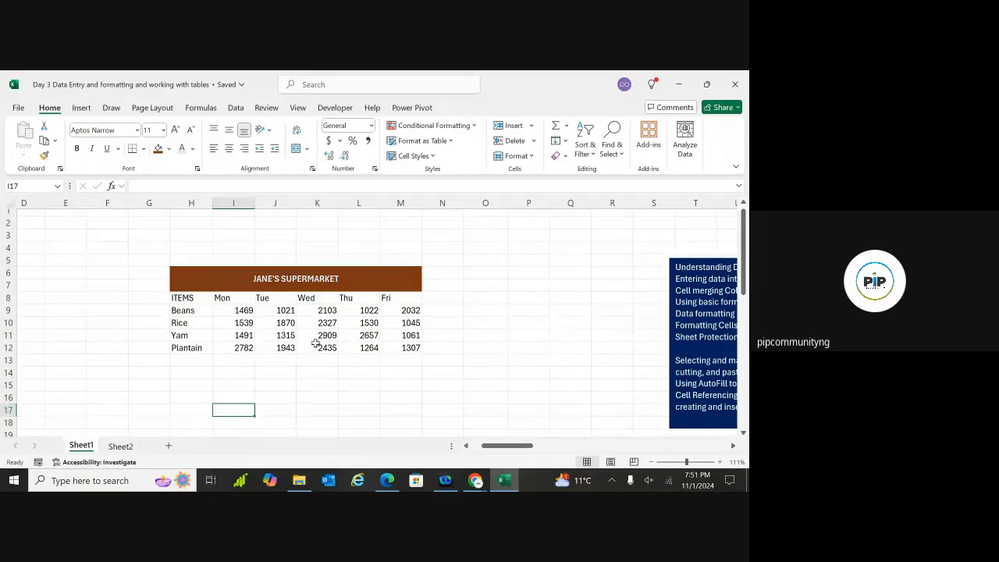
pyautogui.moveTo(193, 301); pyautogui.dragTo(411, 335)
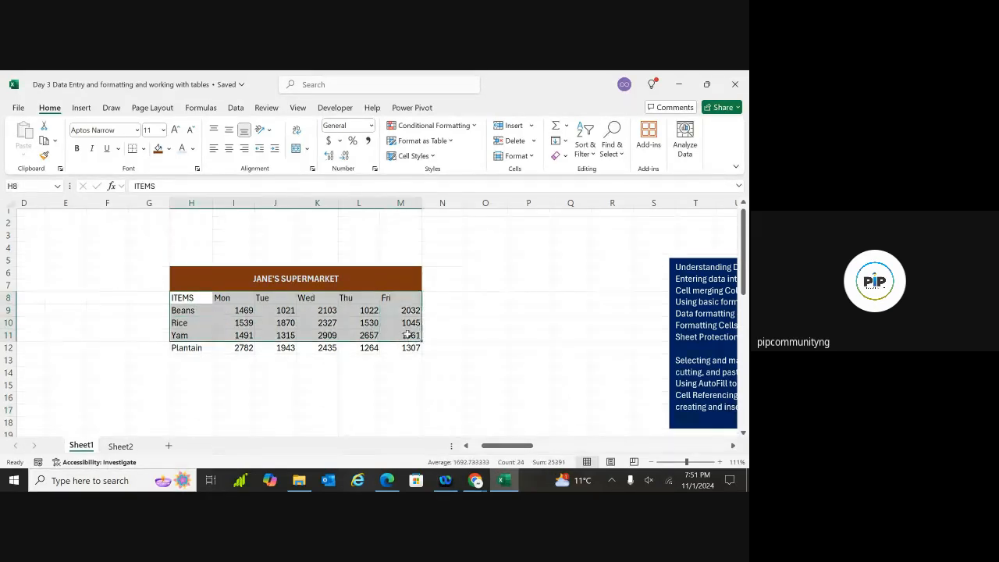
pyautogui.click(307, 387)
pyautogui.click(200, 298)
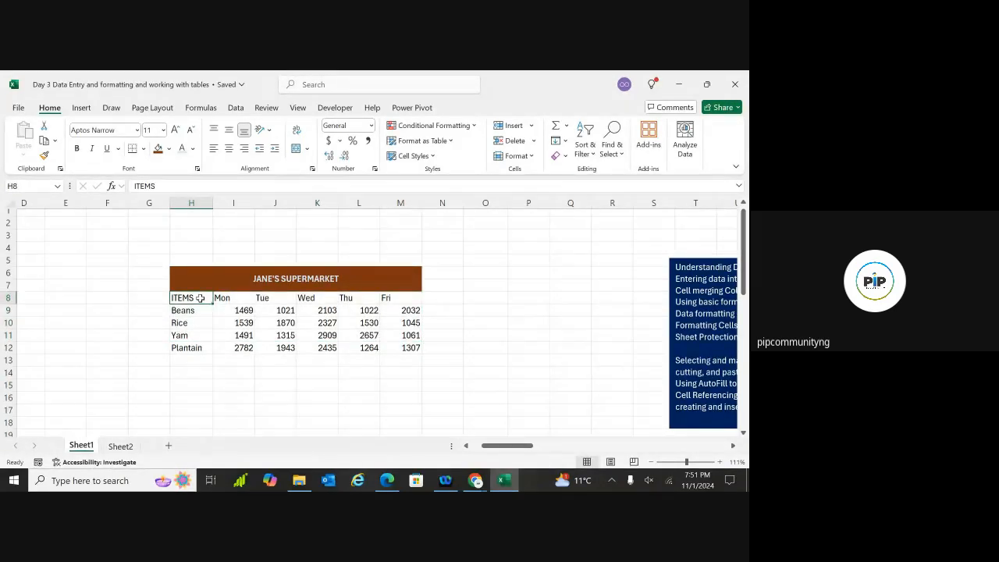
pyautogui.hotkey('ctrl', 'shift', 'Right')
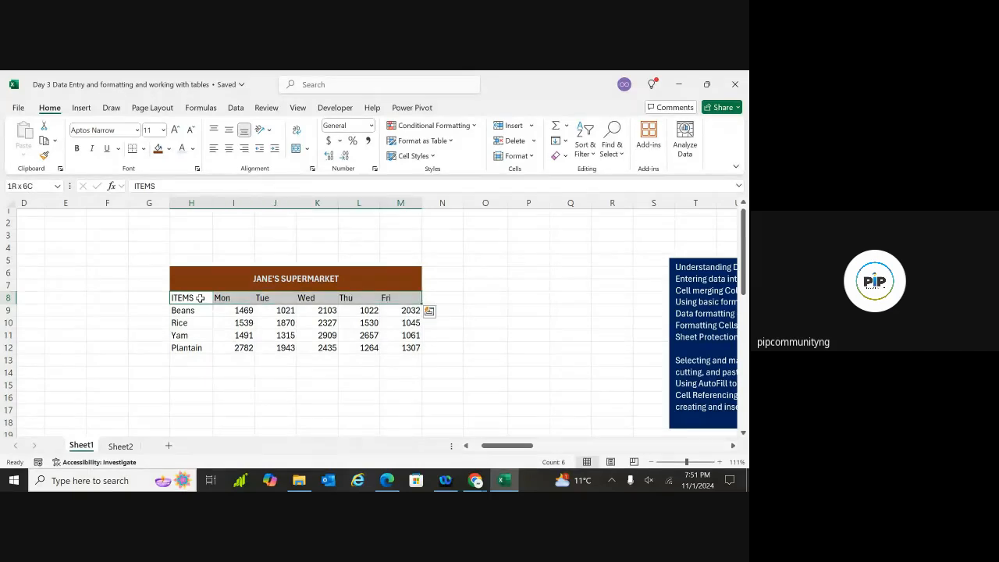
pyautogui.hotkey('ctrl', 'shift', 'Down')
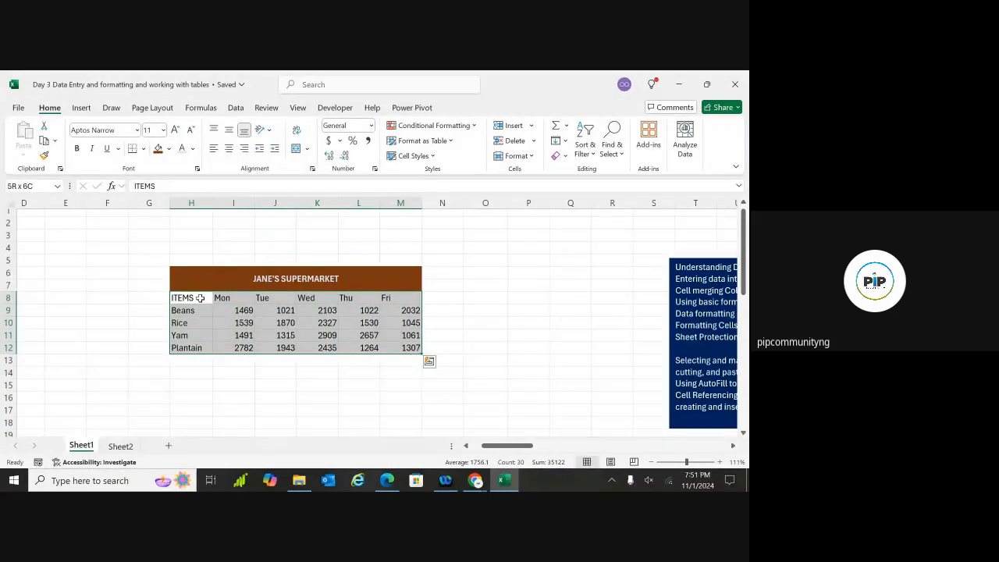
pyautogui.click(143, 150)
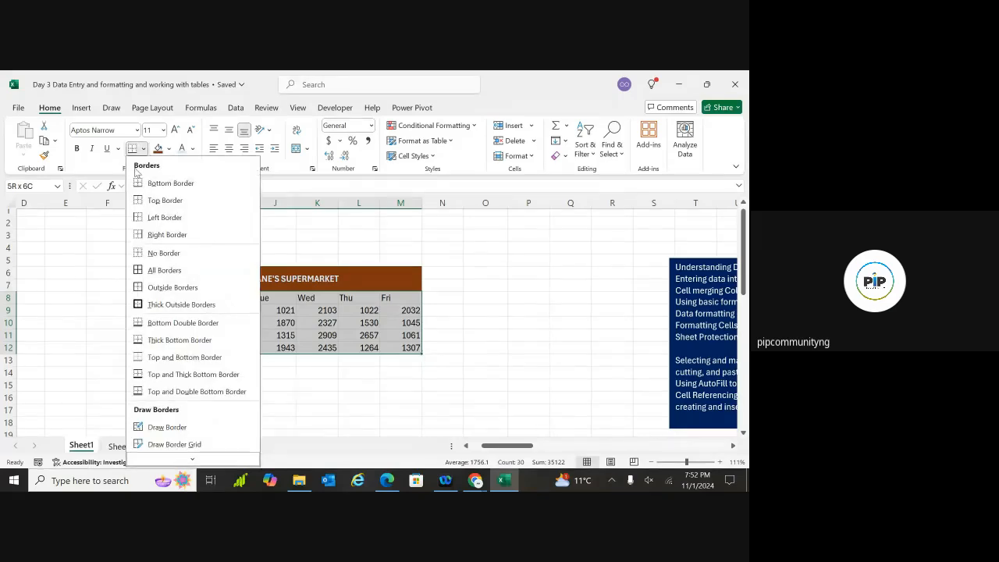
pyautogui.click(114, 171)
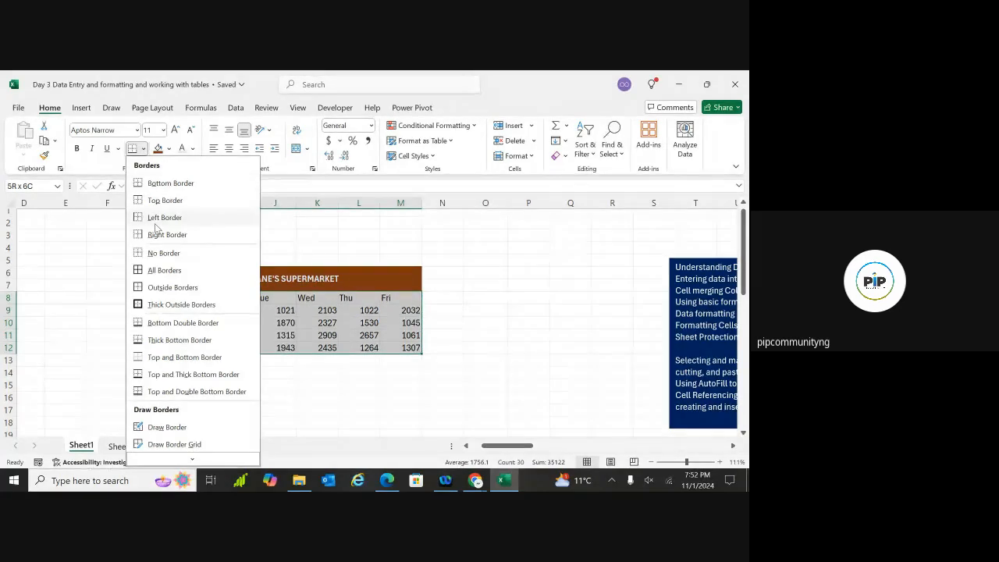
pyautogui.click(158, 309)
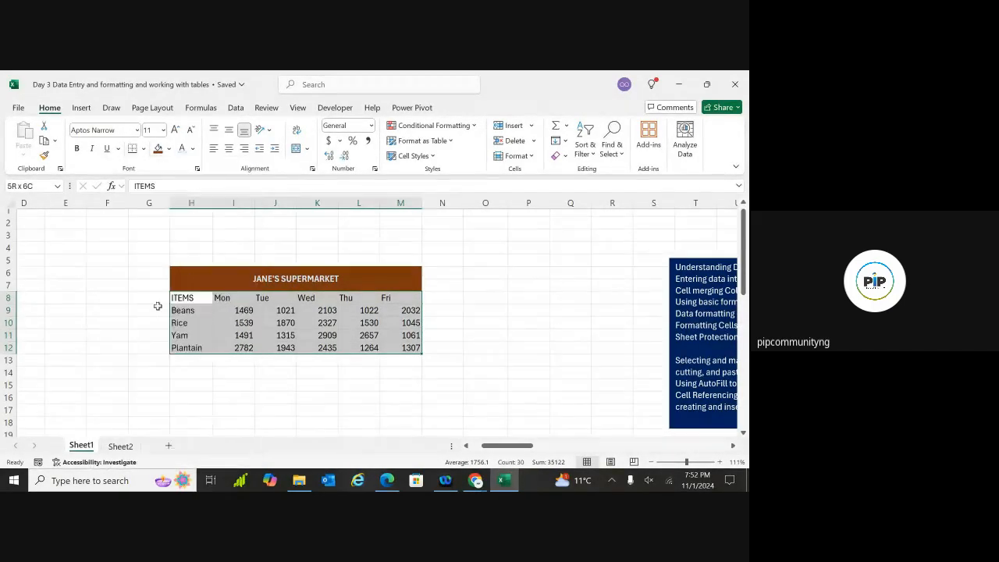
pyautogui.click(101, 362)
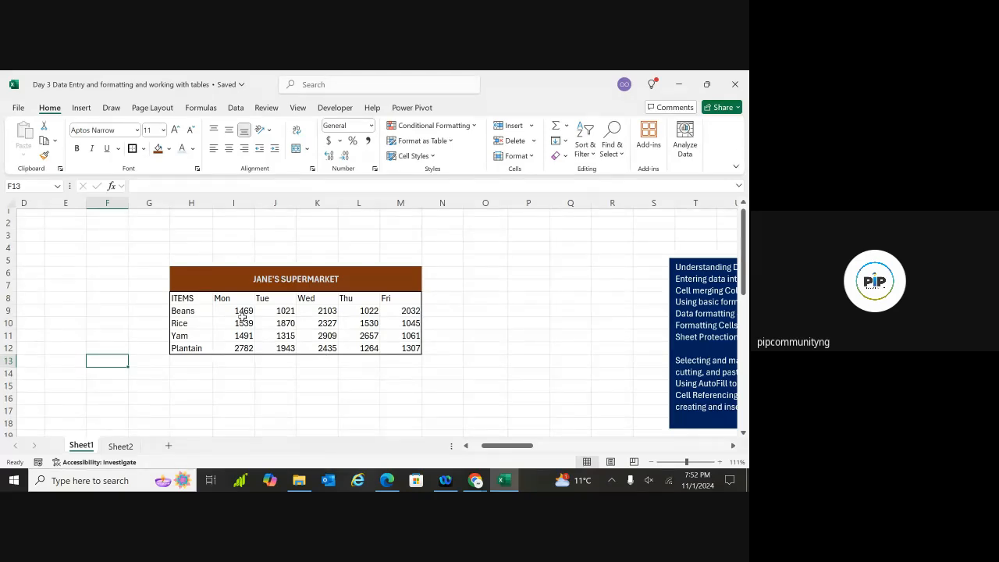
# Select the whole table including the title and apply All Borders
pyautogui.click(184, 297)
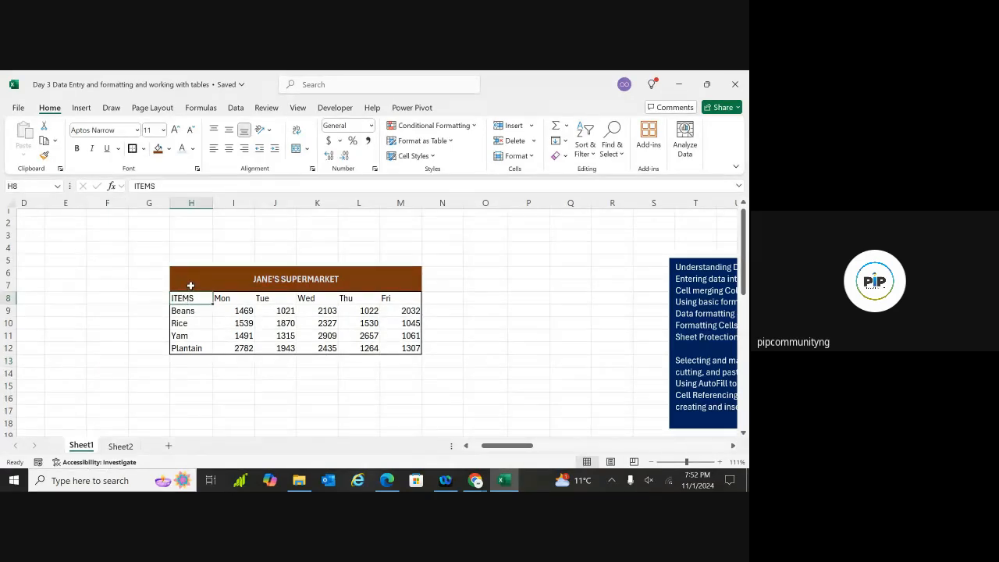
pyautogui.moveTo(191, 286); pyautogui.dragTo(196, 349)
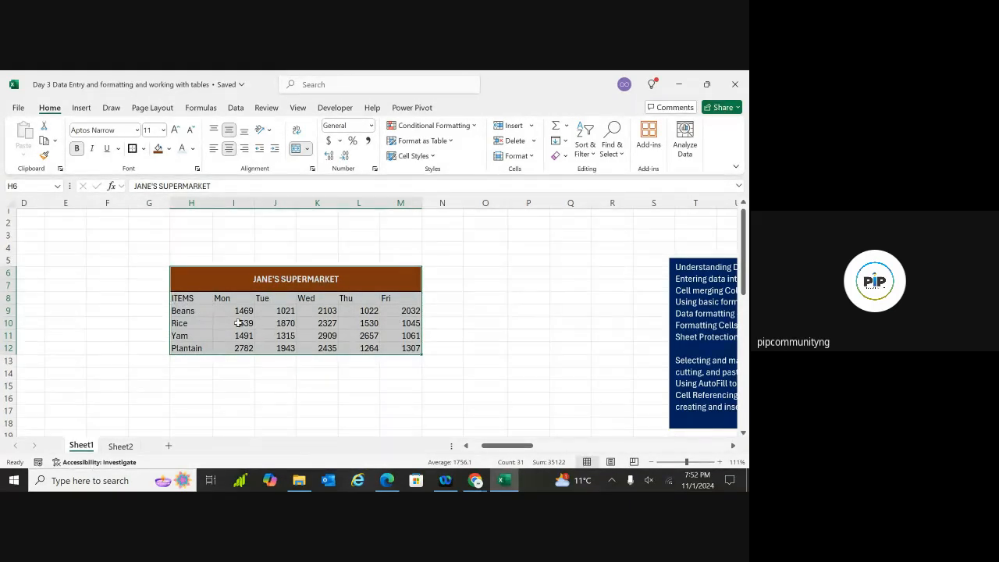
pyautogui.click(143, 149)
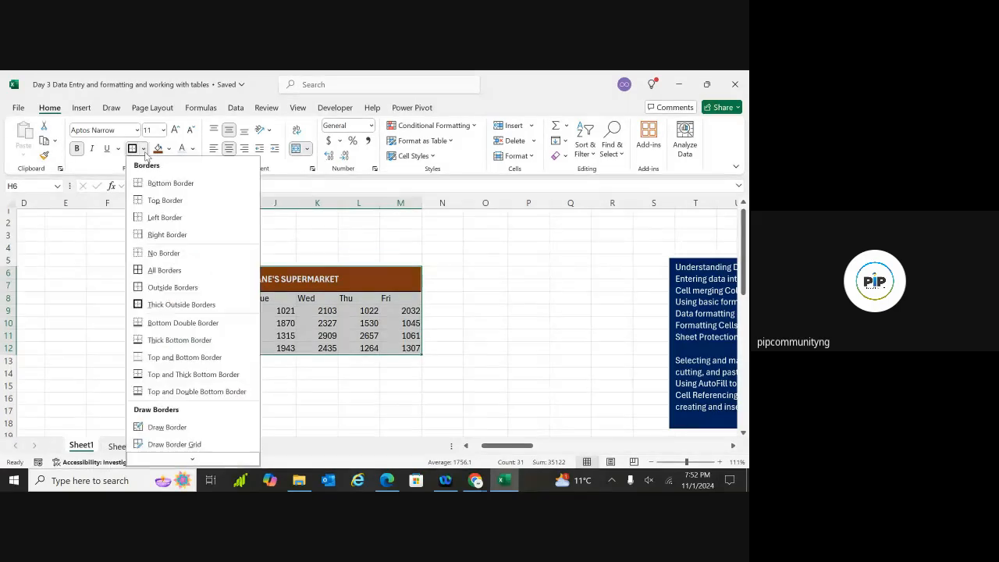
pyautogui.click(153, 271)
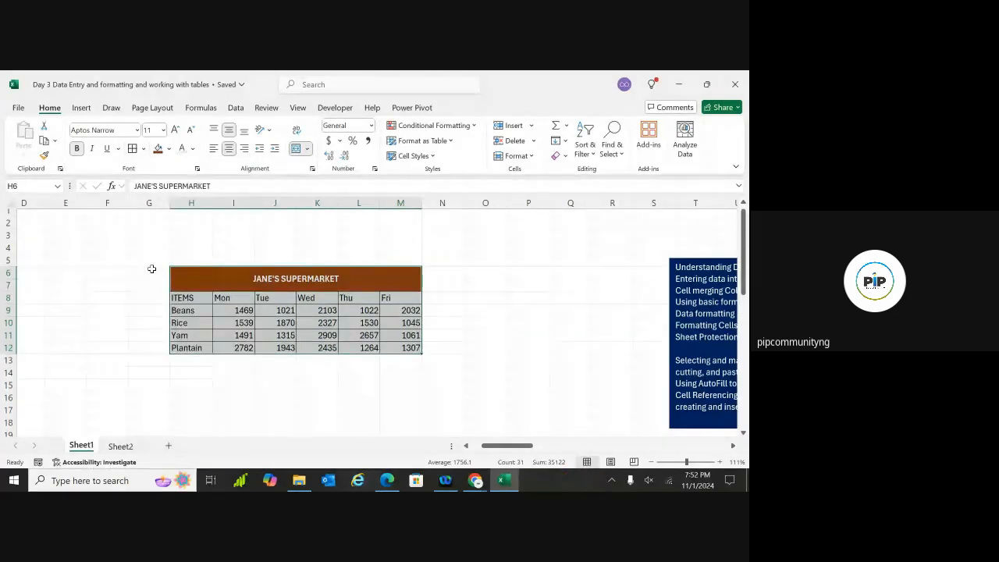
pyautogui.click(110, 345)
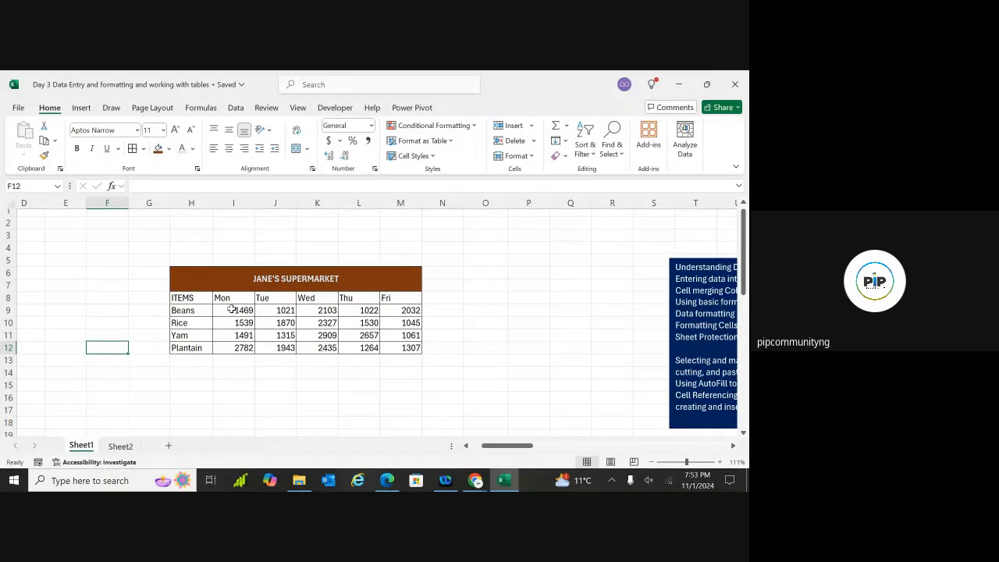
pyautogui.moveTo(232, 310); pyautogui.dragTo(403, 349)
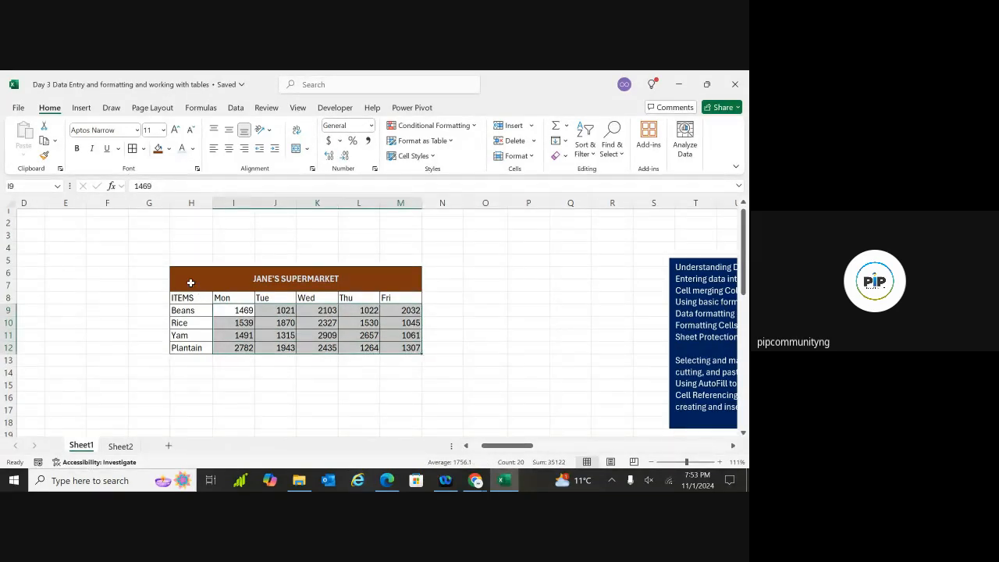
pyautogui.moveTo(195, 297); pyautogui.dragTo(394, 346)
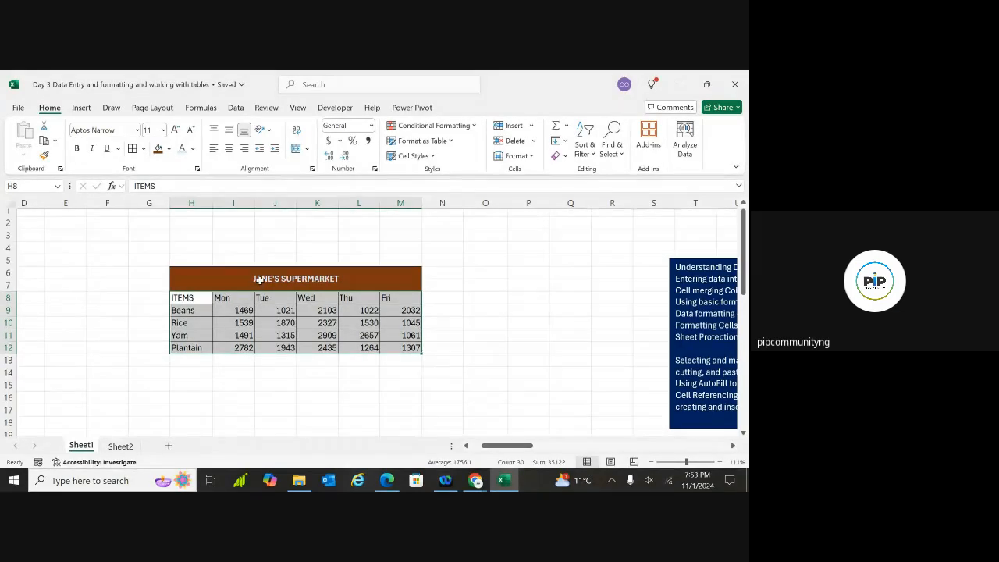
# Shade the table cells pale blue and colour the text below the title brown
pyautogui.click(169, 150)
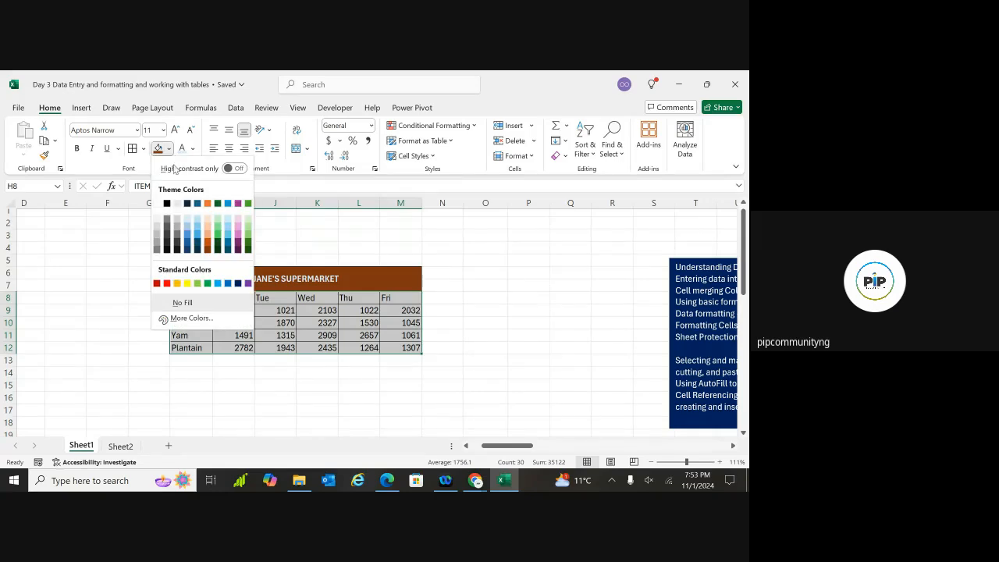
pyautogui.click(186, 221)
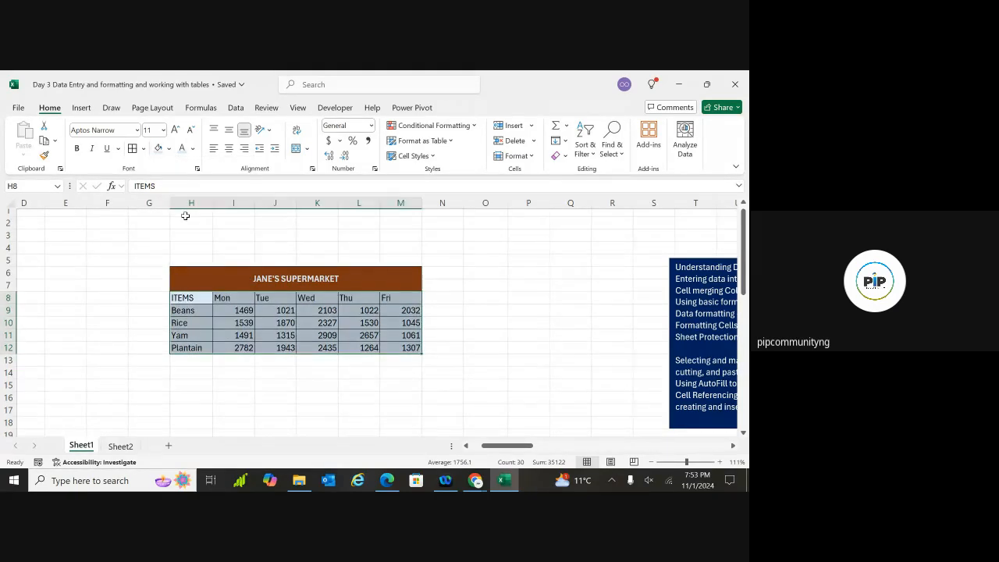
pyautogui.click(190, 301)
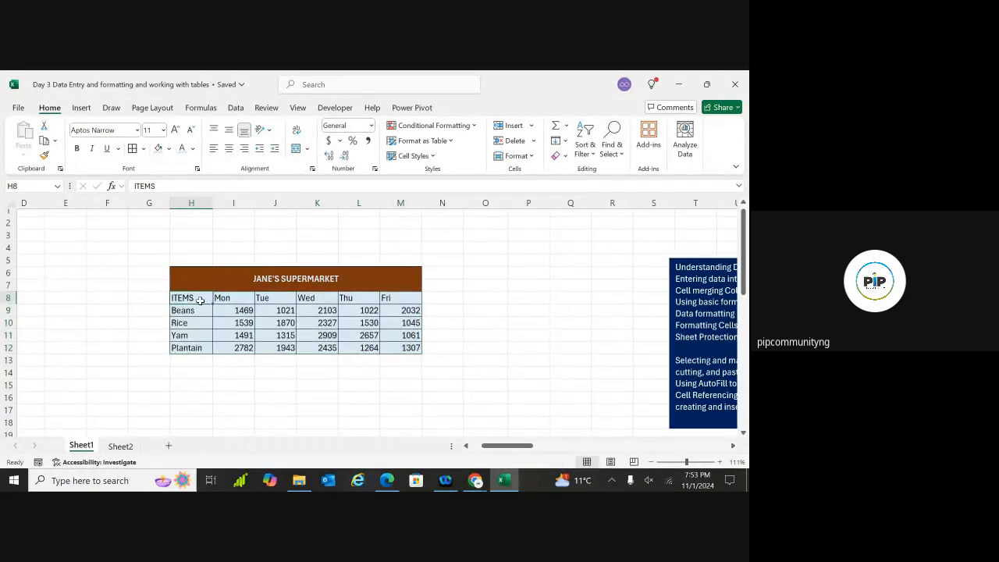
pyautogui.moveTo(203, 301); pyautogui.dragTo(404, 347)
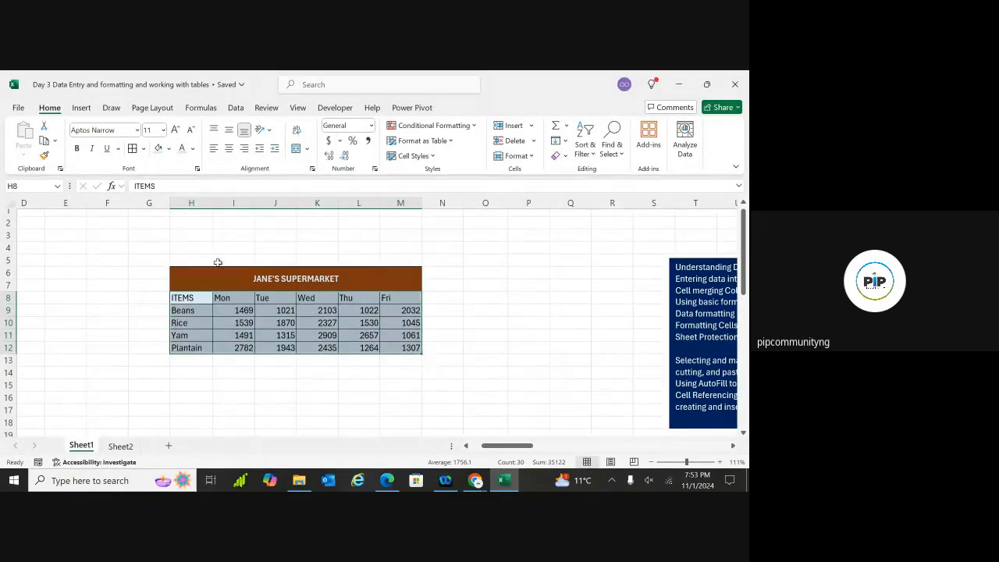
pyautogui.click(193, 150)
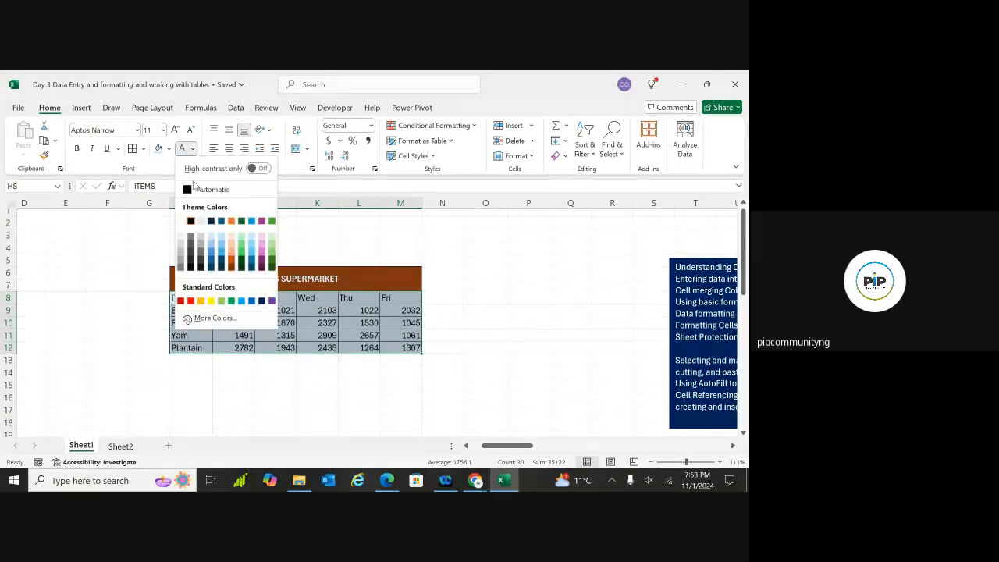
pyautogui.click(231, 267)
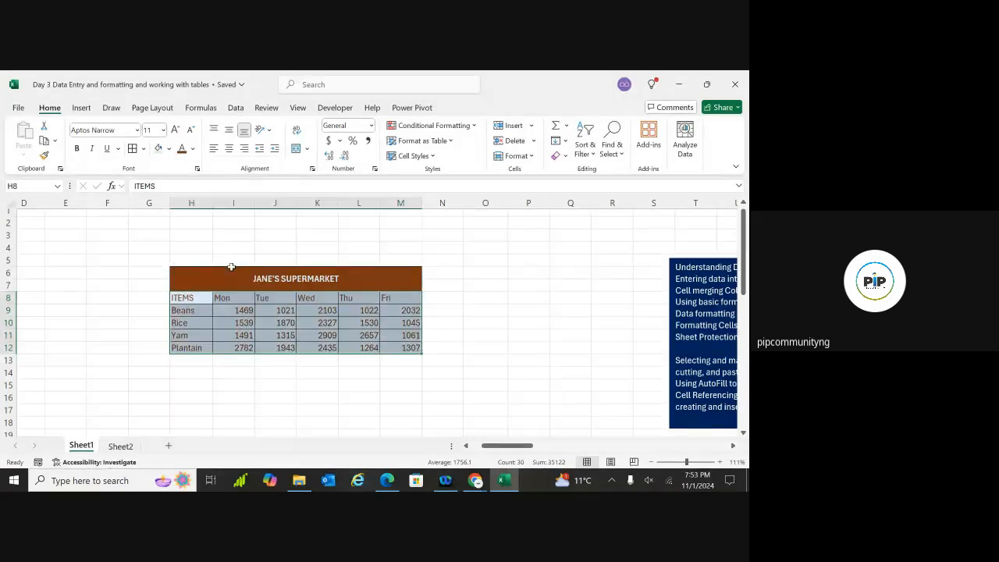
pyautogui.click(129, 347)
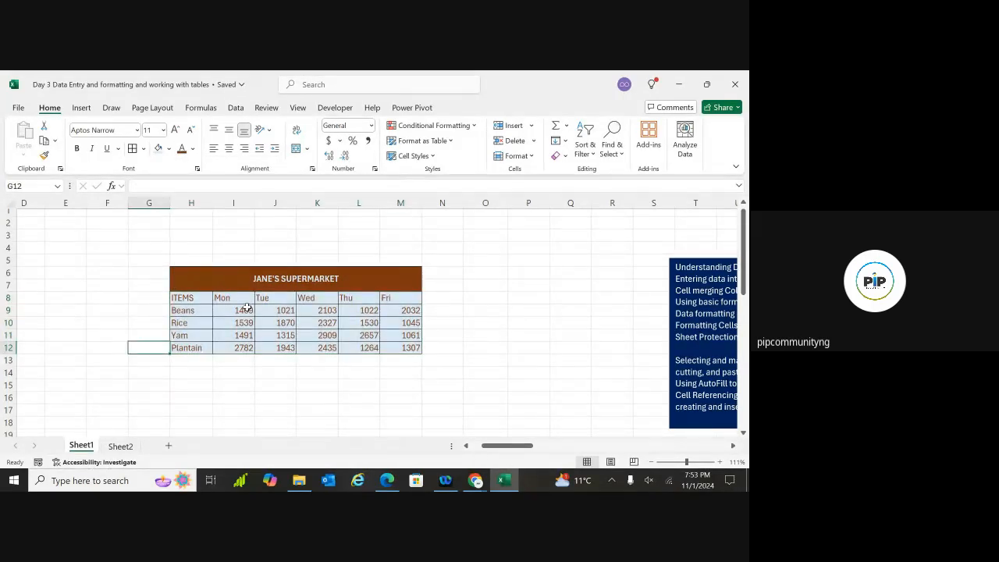
# Select the table from ITEMS across to column N
pyautogui.click(243, 308)
pyautogui.moveTo(195, 297); pyautogui.dragTo(451, 349)
pyautogui.click(309, 388)
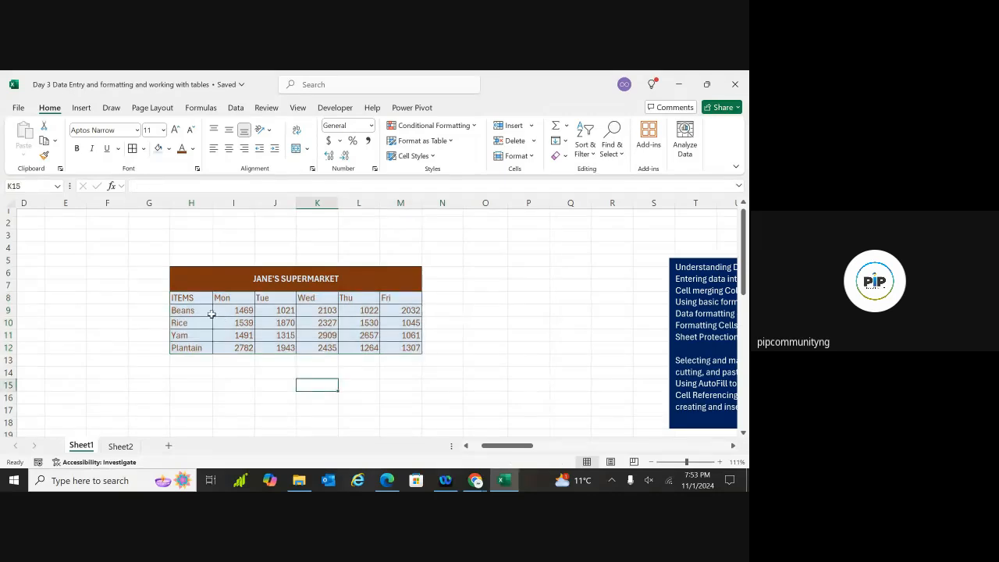
pyautogui.moveTo(195, 298); pyautogui.dragTo(465, 352)
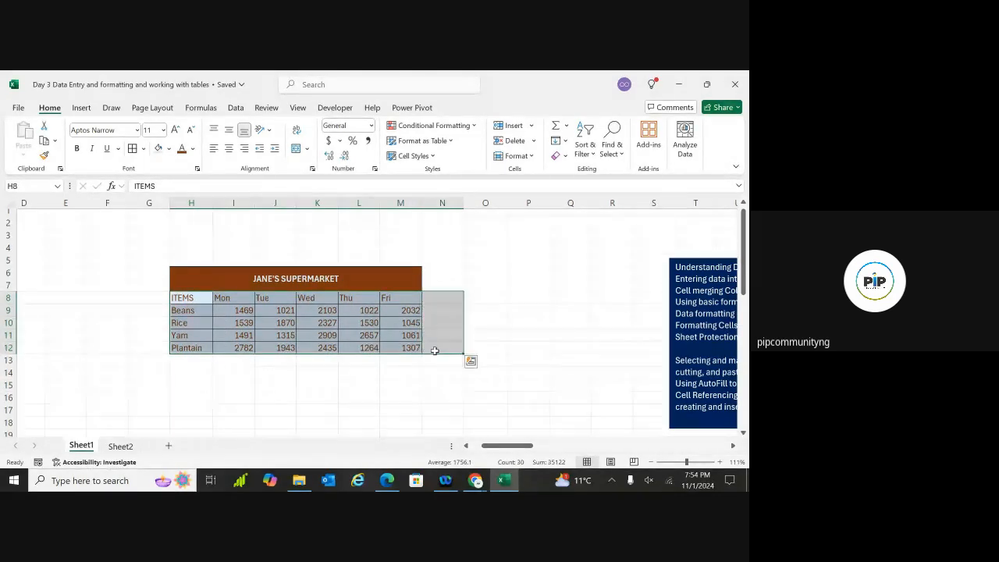
# Bold the table text and give the item names ITEMS through Plantain a light blue fill
pyautogui.hotkey('ctrl', 'b')
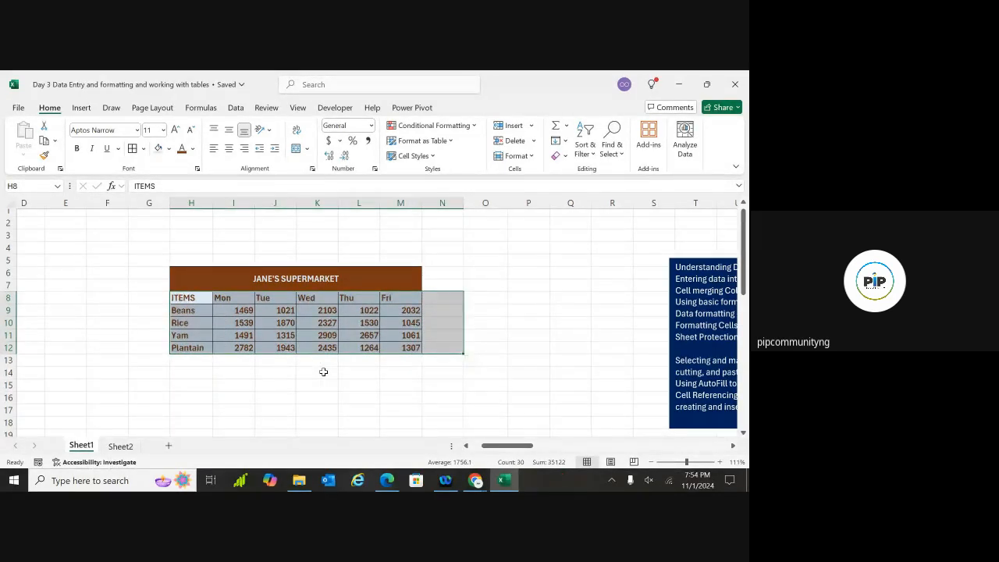
pyautogui.click(231, 396)
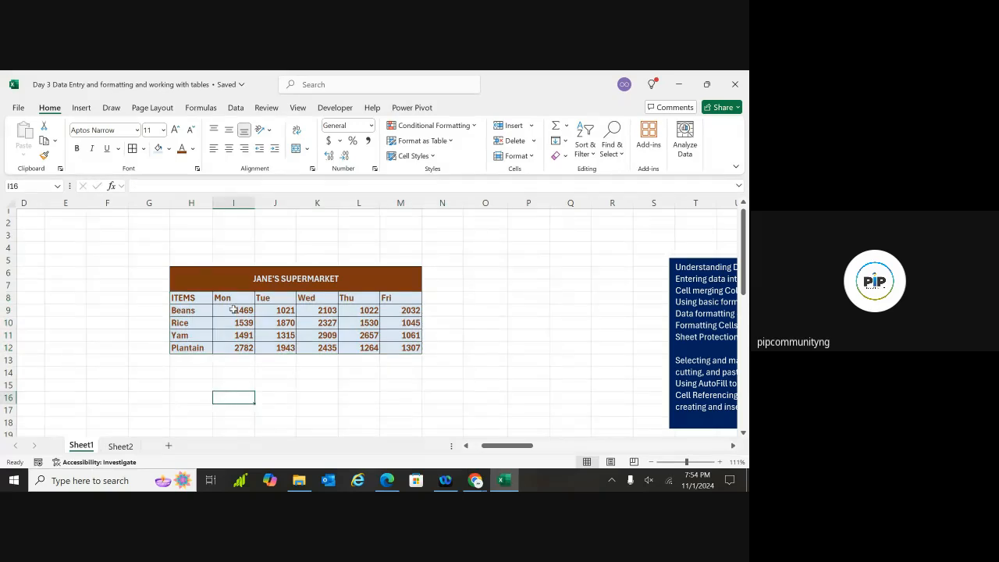
pyautogui.keyDown('ctrl'); pyautogui.scroll(4, 220, 299); pyautogui.keyUp('ctrl')
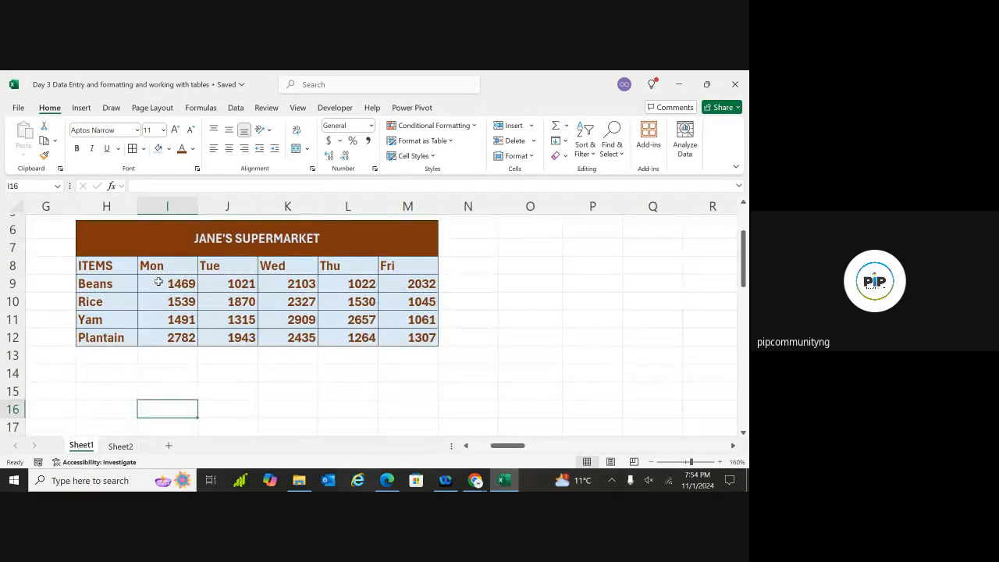
pyautogui.moveTo(121, 266); pyautogui.dragTo(123, 339)
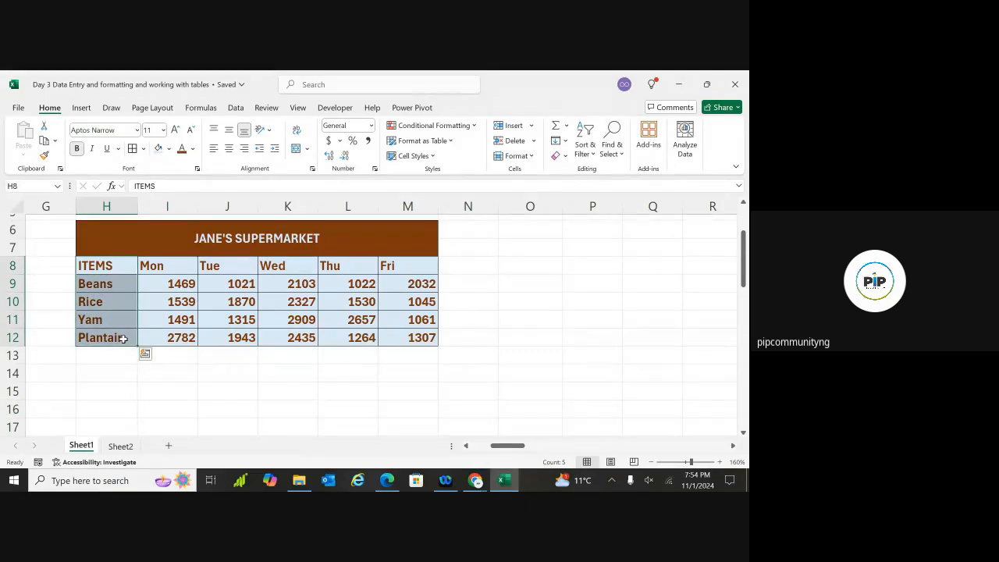
pyautogui.click(170, 150)
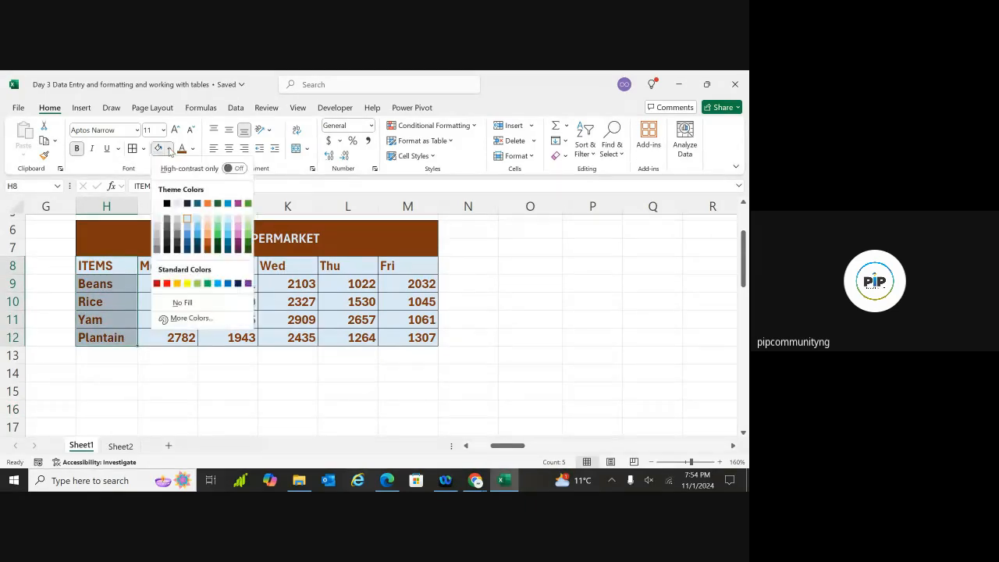
pyautogui.click(187, 234)
# Apply the same light blue fill to the Mon to Fri day headers
pyautogui.moveTo(172, 264); pyautogui.dragTo(392, 271)
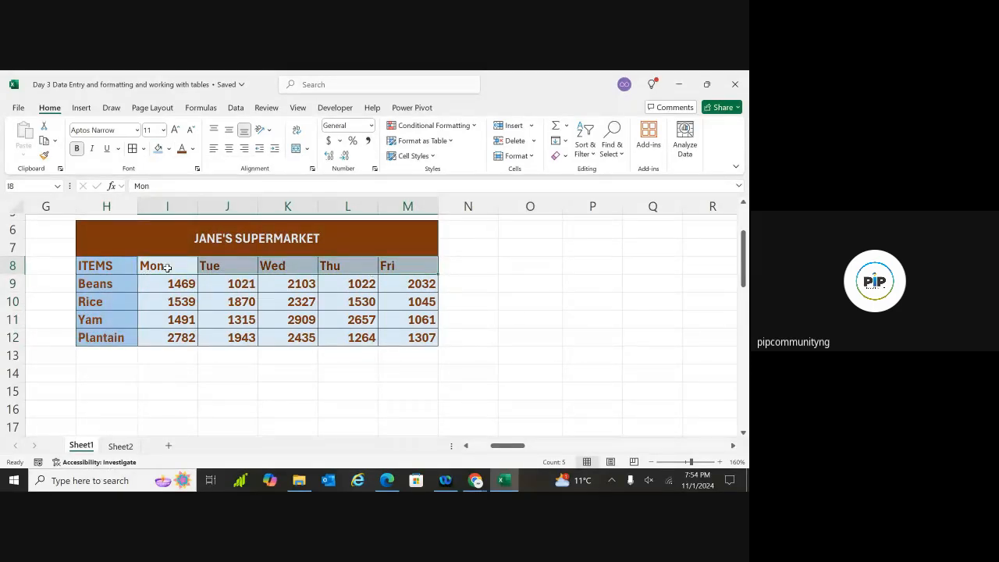
pyautogui.moveTo(166, 268); pyautogui.dragTo(372, 270)
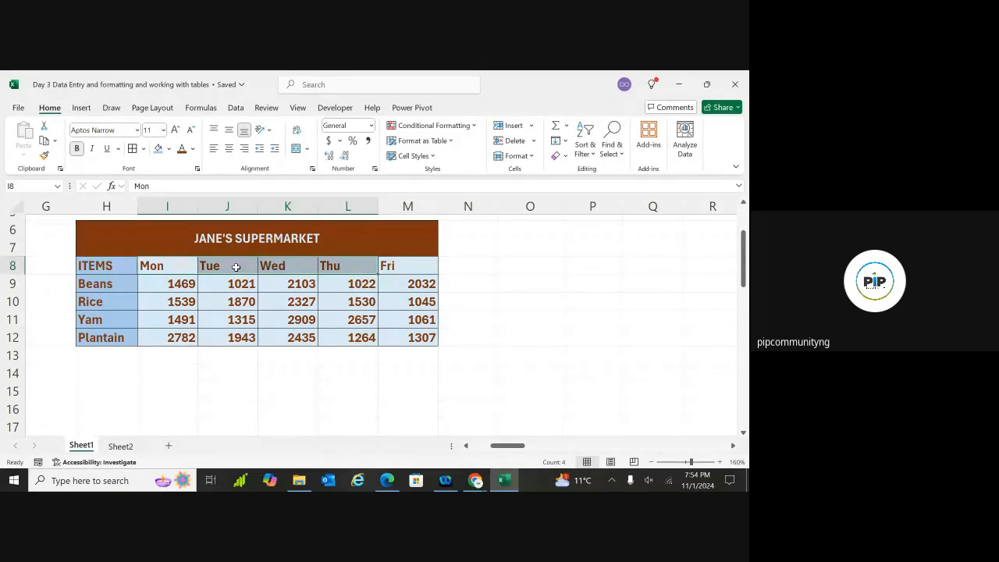
pyautogui.moveTo(172, 268); pyautogui.dragTo(384, 270)
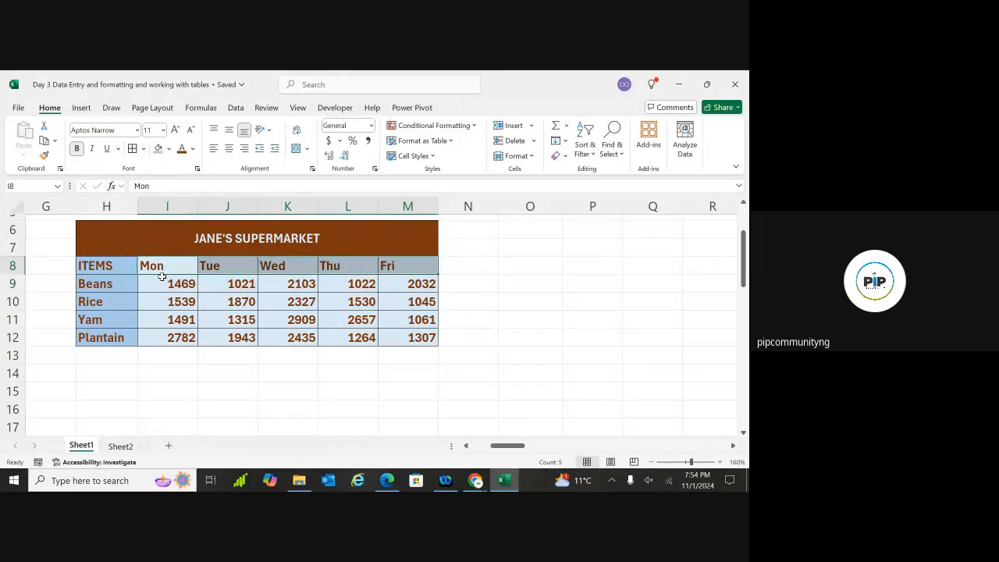
pyautogui.moveTo(161, 274); pyautogui.dragTo(215, 198)
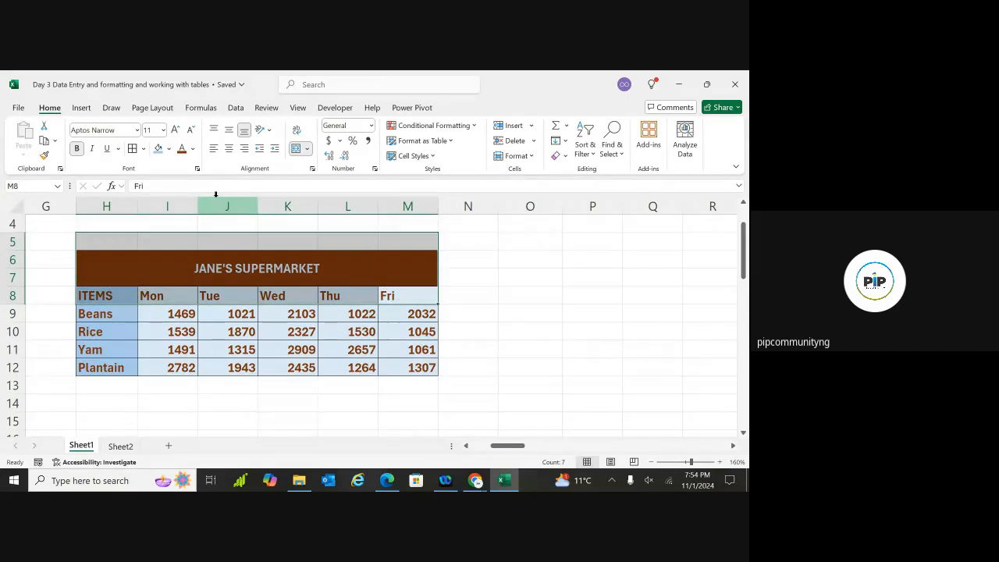
pyautogui.moveTo(189, 290); pyautogui.dragTo(434, 298)
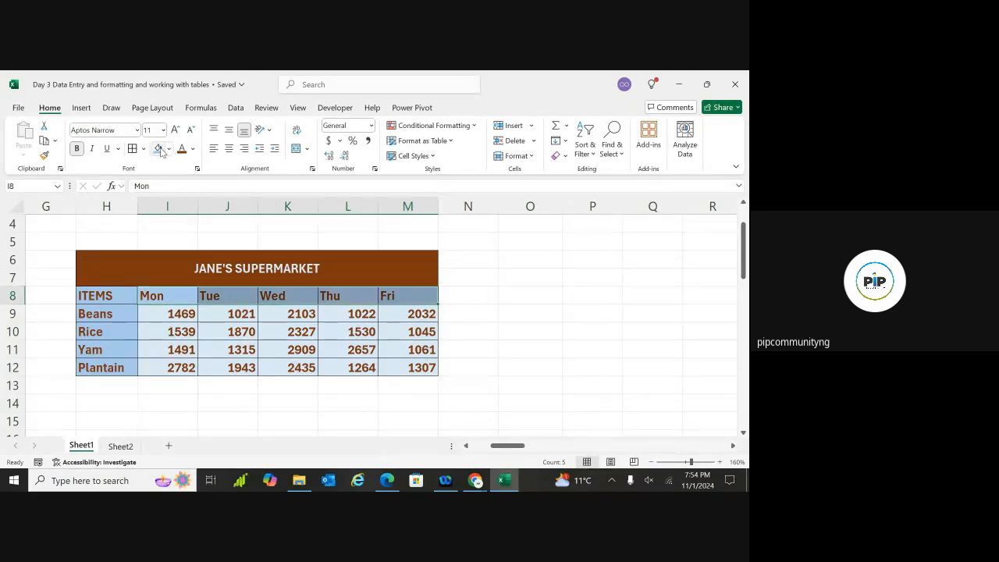
pyautogui.click(160, 149)
pyautogui.click(167, 403)
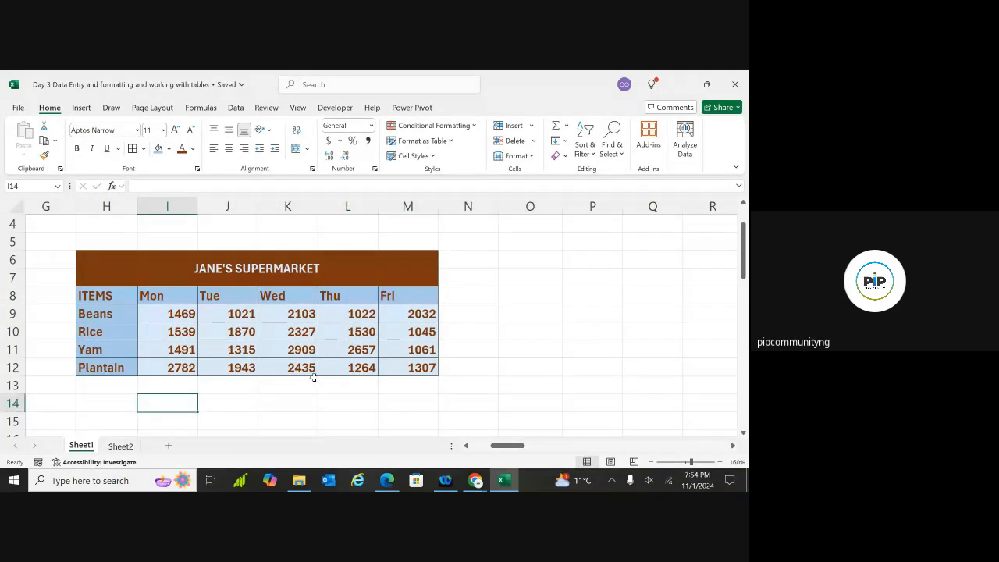
pyautogui.click(234, 270)
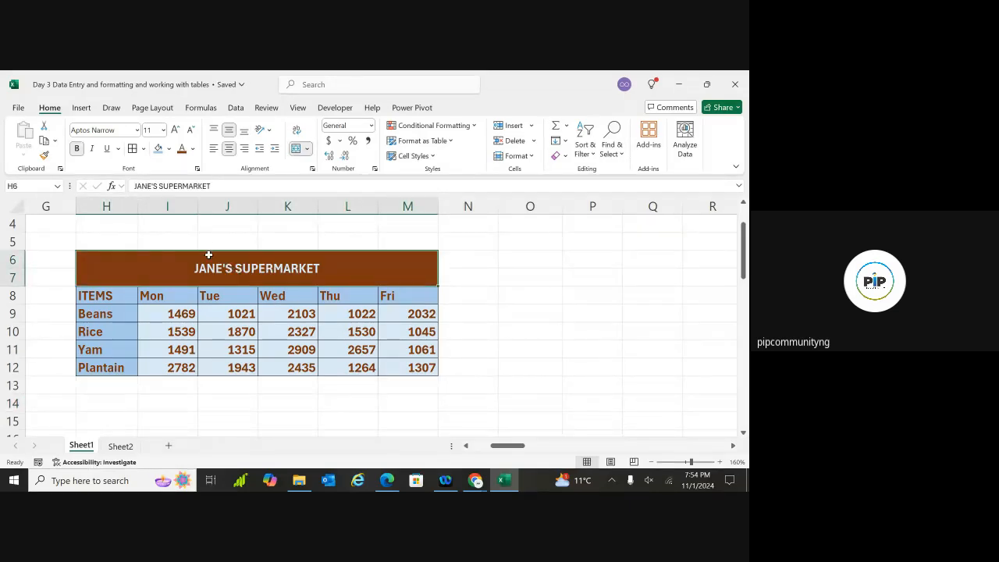
# Enlarge the title to size 14 and try the HGMinchoE and Gulim fonts on it
pyautogui.click(175, 130)
pyautogui.click(176, 130)
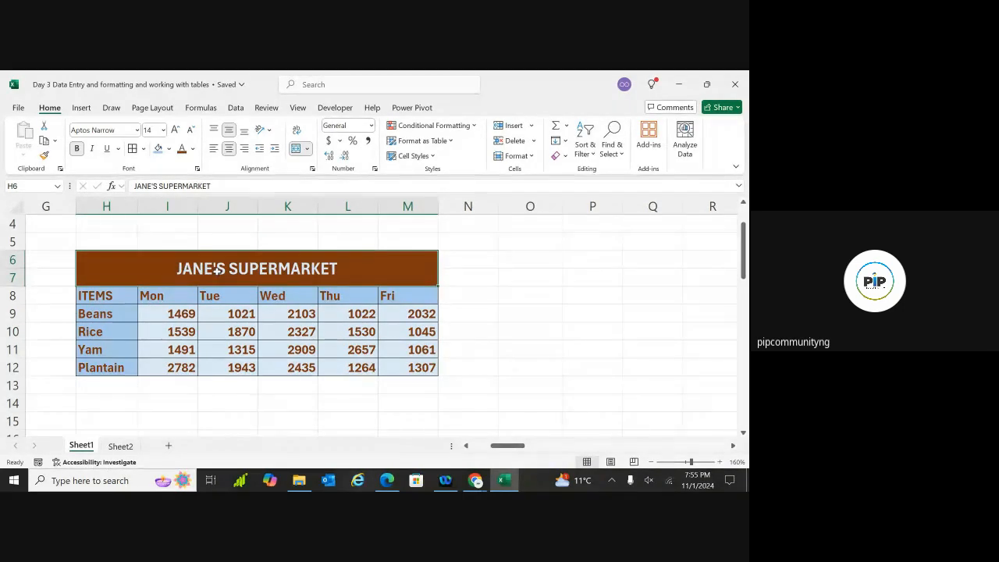
pyautogui.click(138, 131)
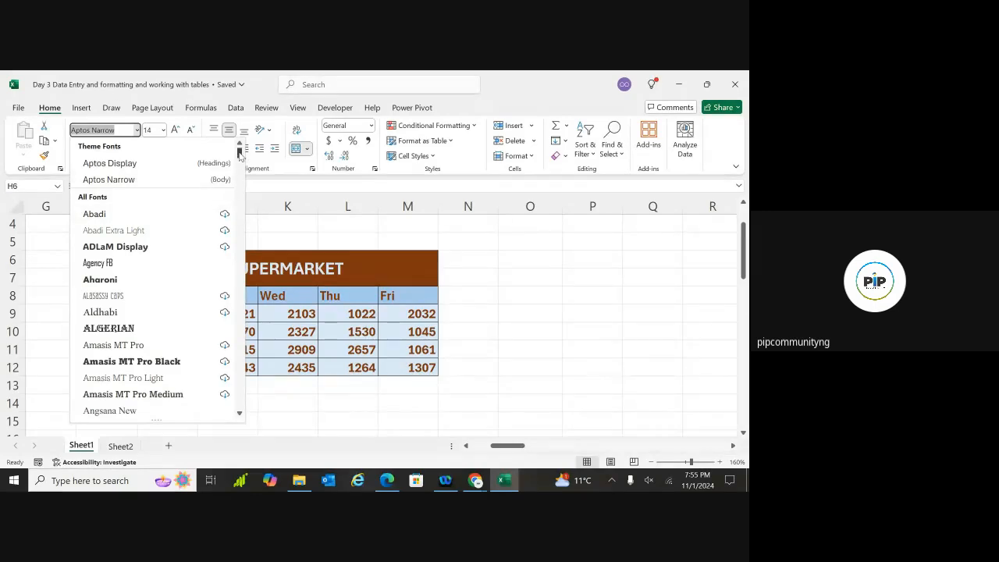
pyautogui.moveTo(240, 154); pyautogui.dragTo(240, 260)
pyautogui.click(102, 217)
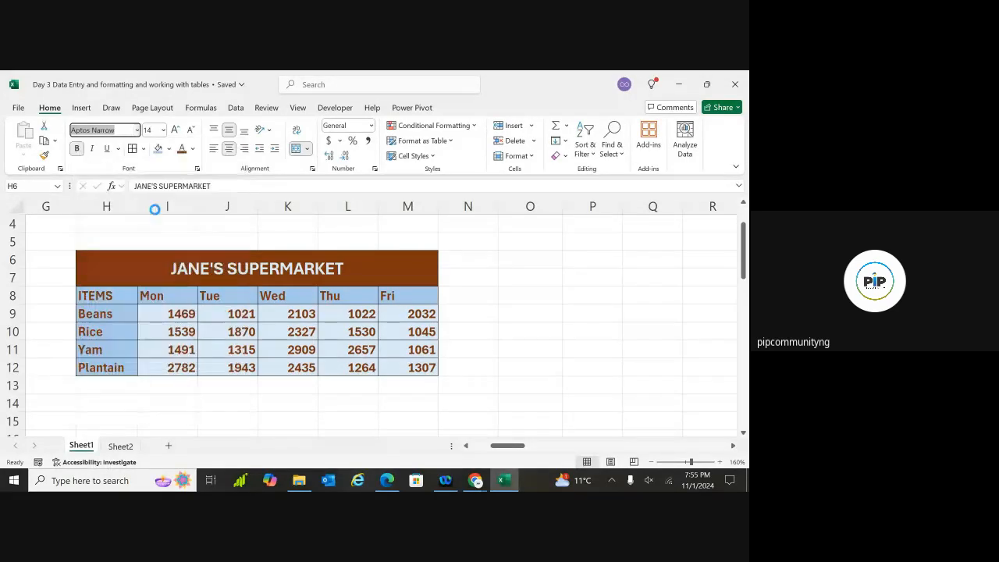
pyautogui.click(137, 129)
pyautogui.click(117, 248)
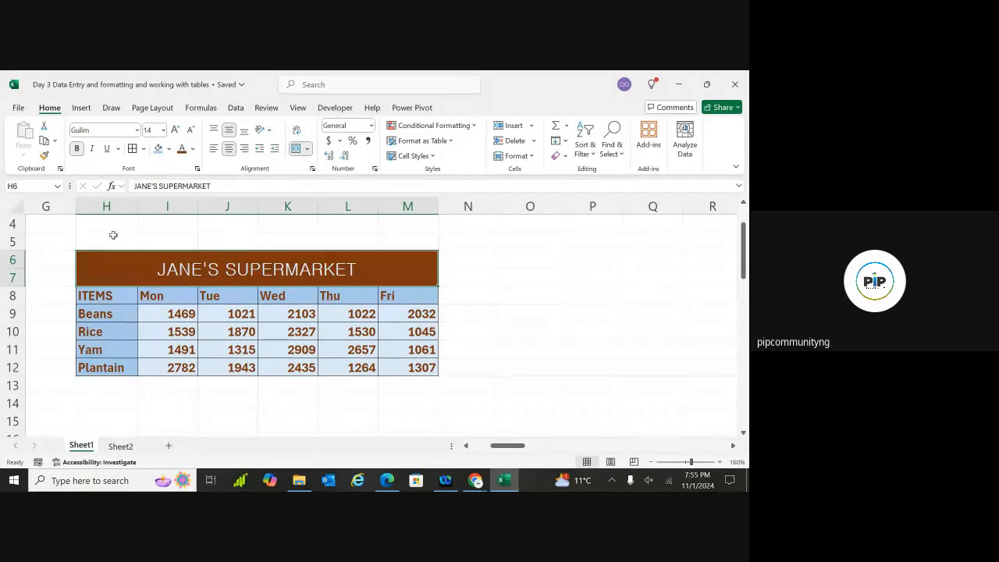
# Set the title in the Jokerman font
pyautogui.click(136, 134)
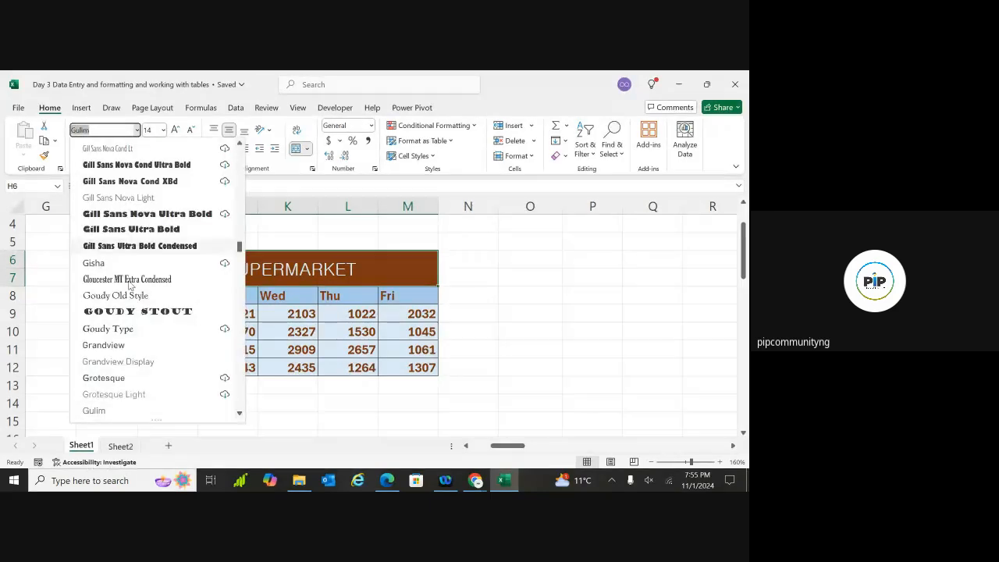
pyautogui.press('Escape')
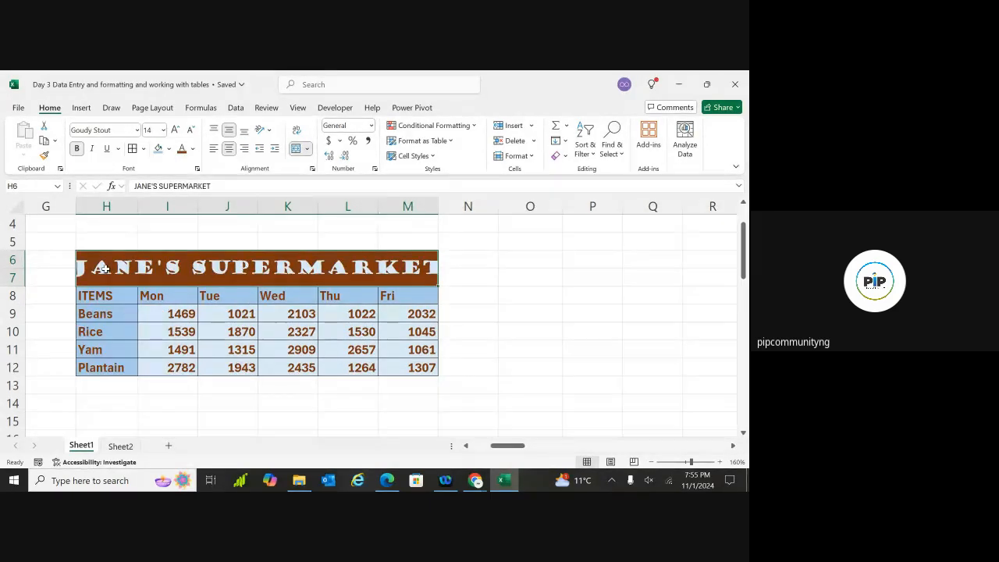
pyautogui.click(137, 131)
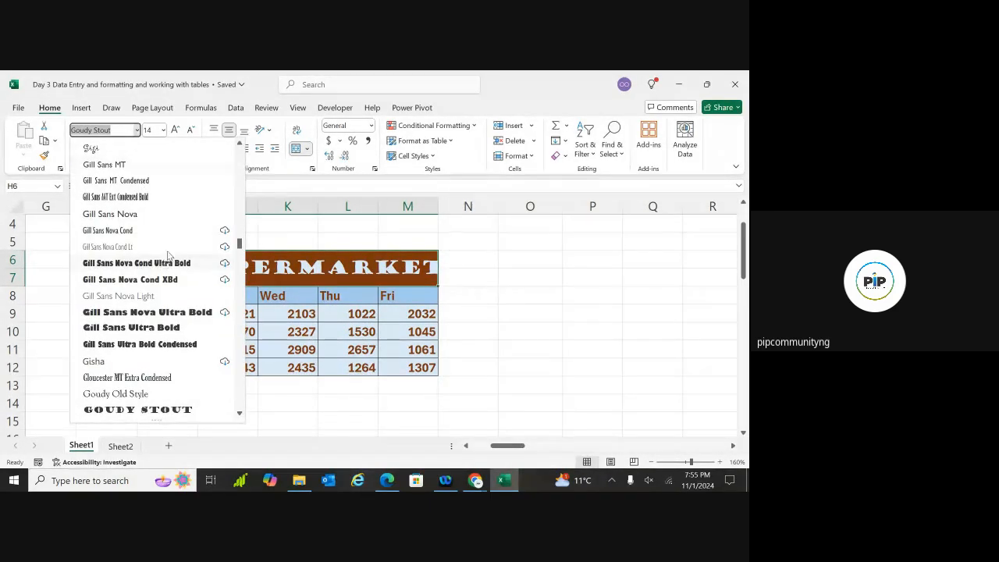
pyautogui.moveTo(238, 246); pyautogui.dragTo(241, 266)
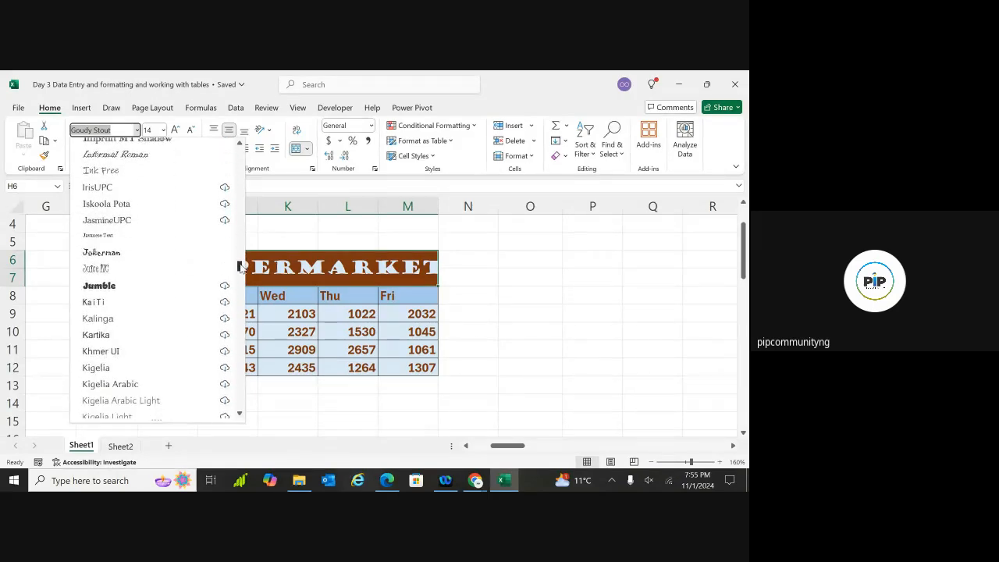
pyautogui.click(118, 252)
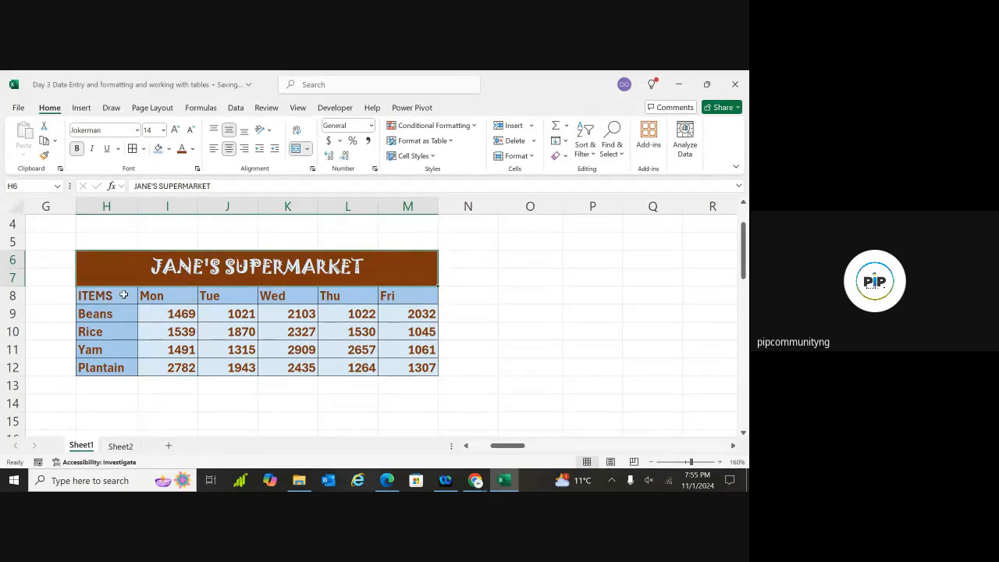
pyautogui.moveTo(119, 295); pyautogui.dragTo(114, 365)
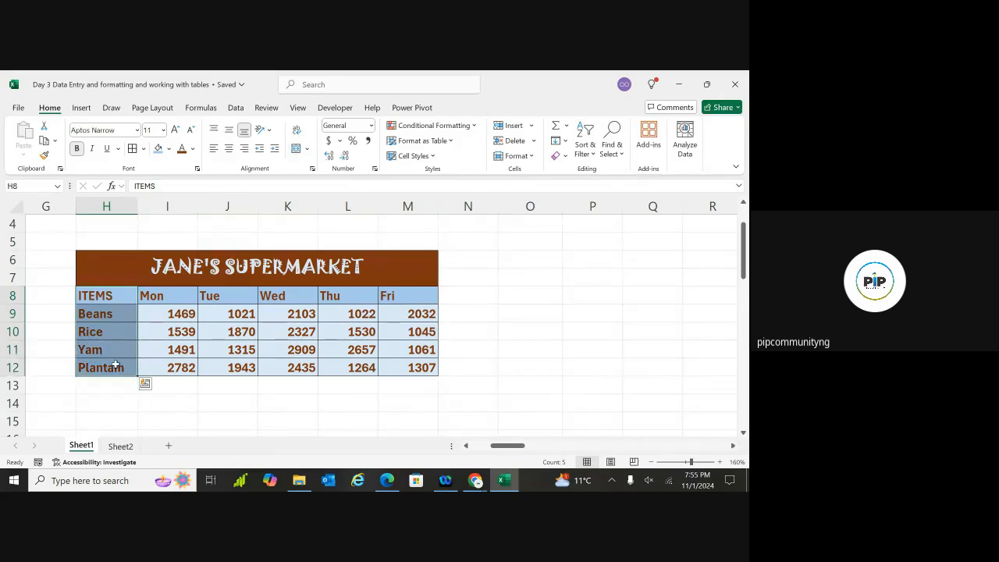
# Apply Pristina to the item labels H8:H12 and to the Mon to Fri headers I8:M8
pyautogui.click(137, 130)
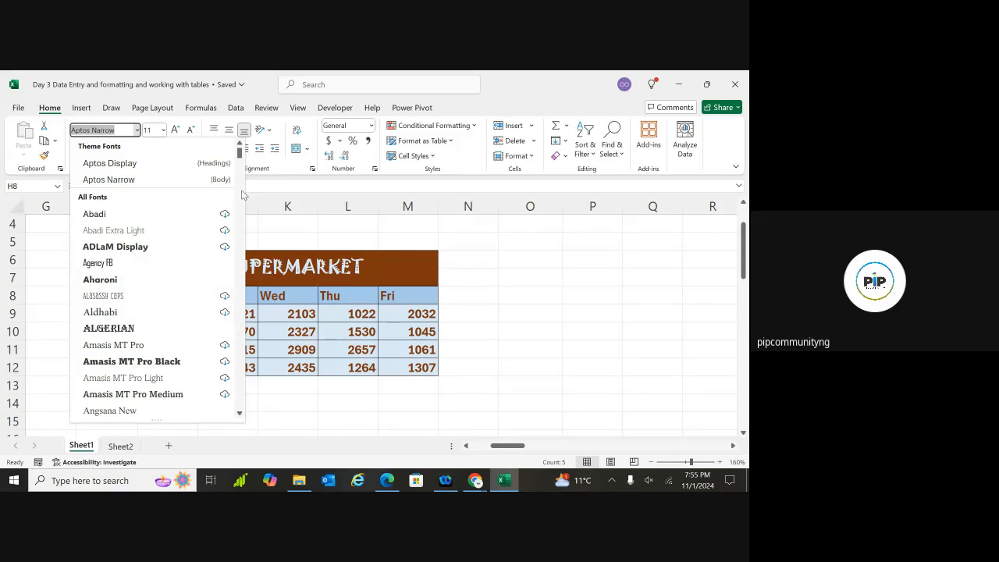
pyautogui.moveTo(238, 154); pyautogui.dragTo(240, 335)
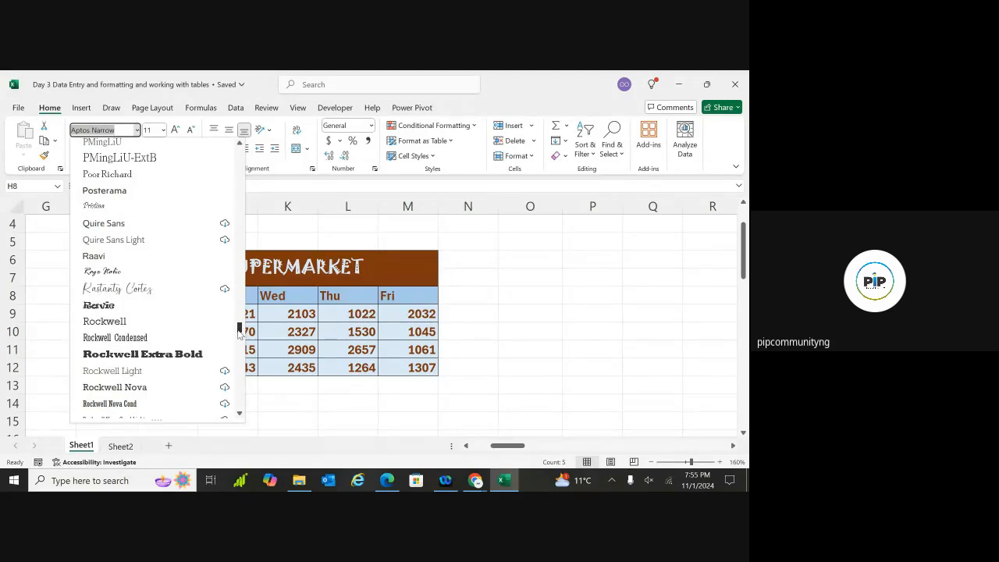
pyautogui.click(173, 205)
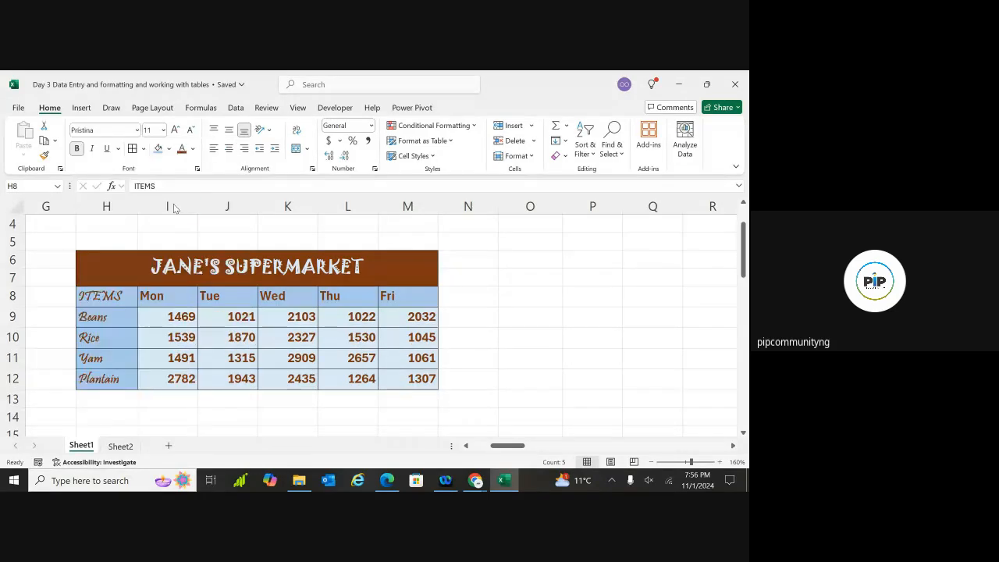
pyautogui.click(158, 372)
pyautogui.moveTo(187, 295); pyautogui.dragTo(407, 302)
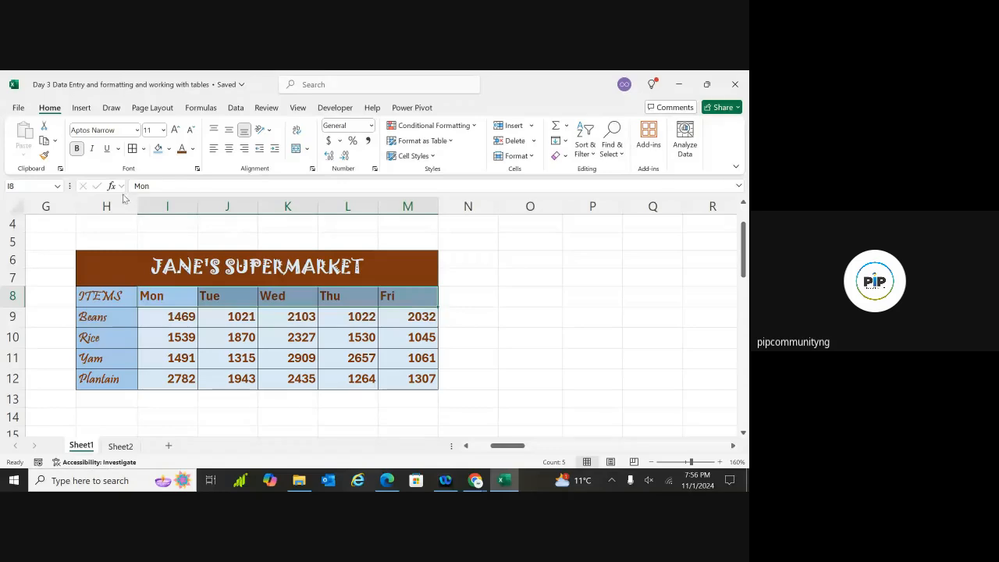
pyautogui.click(138, 131)
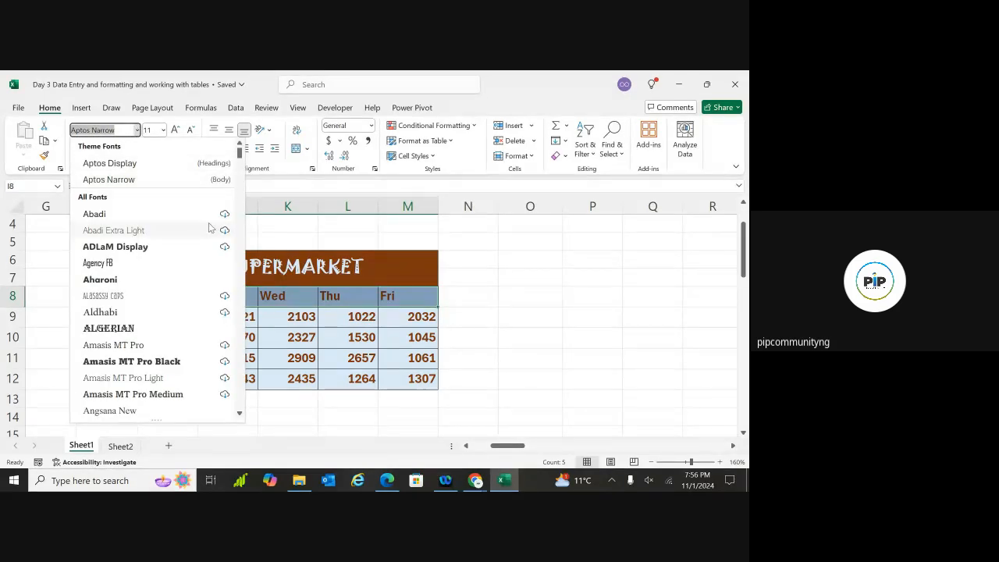
pyautogui.moveTo(240, 154); pyautogui.dragTo(239, 326)
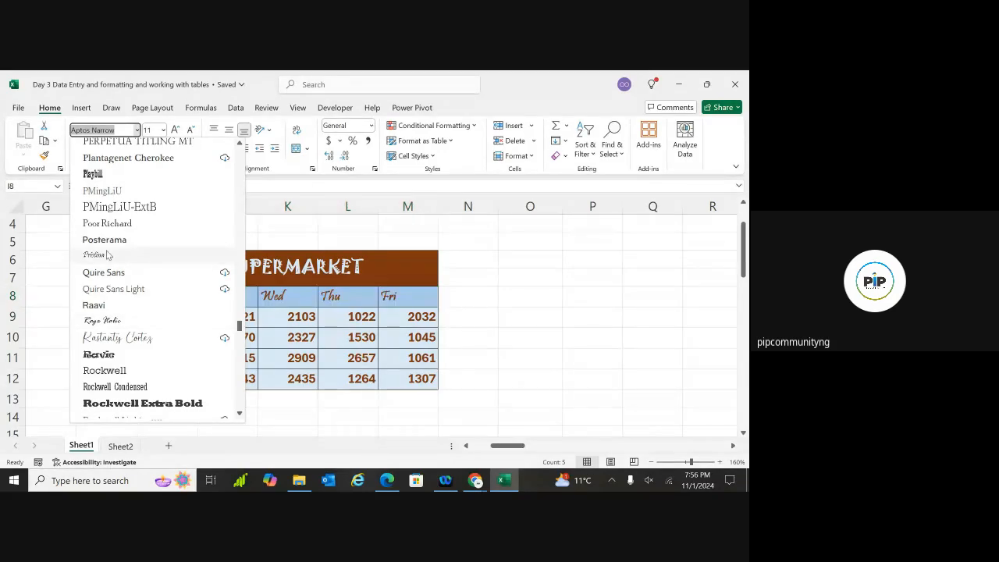
pyautogui.click(135, 258)
pyautogui.click(234, 382)
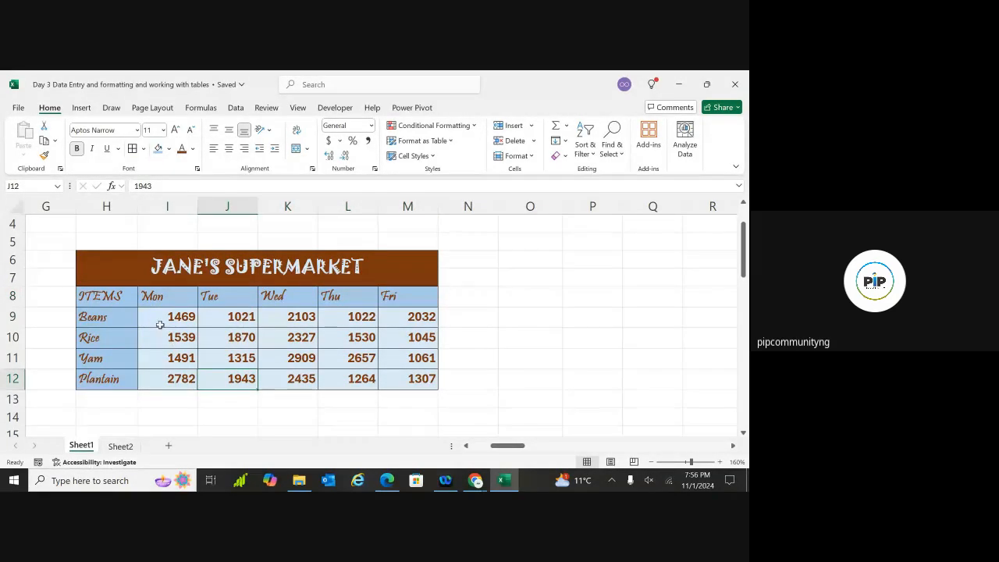
pyautogui.click(521, 336)
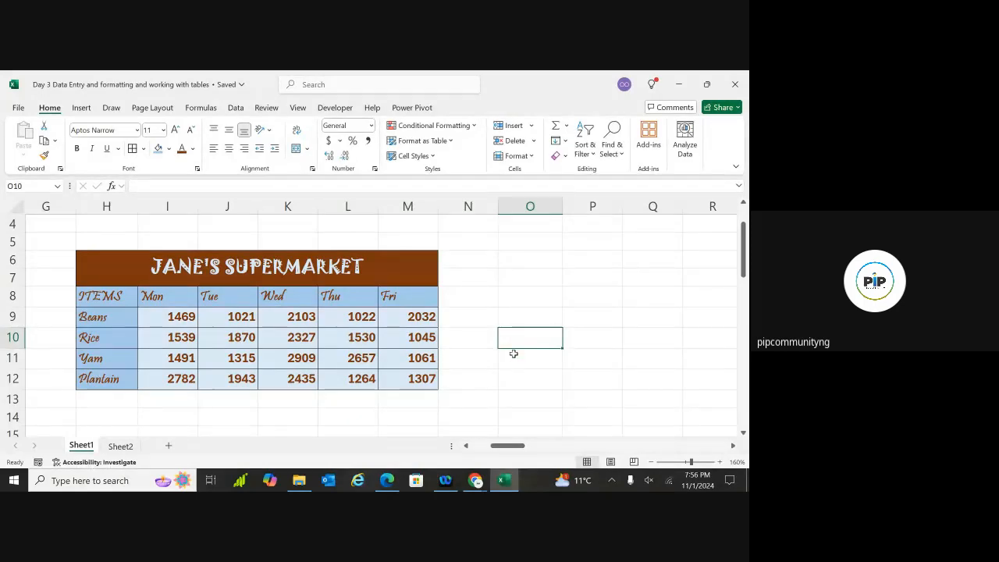
pyautogui.hscroll(1, 469, 336)
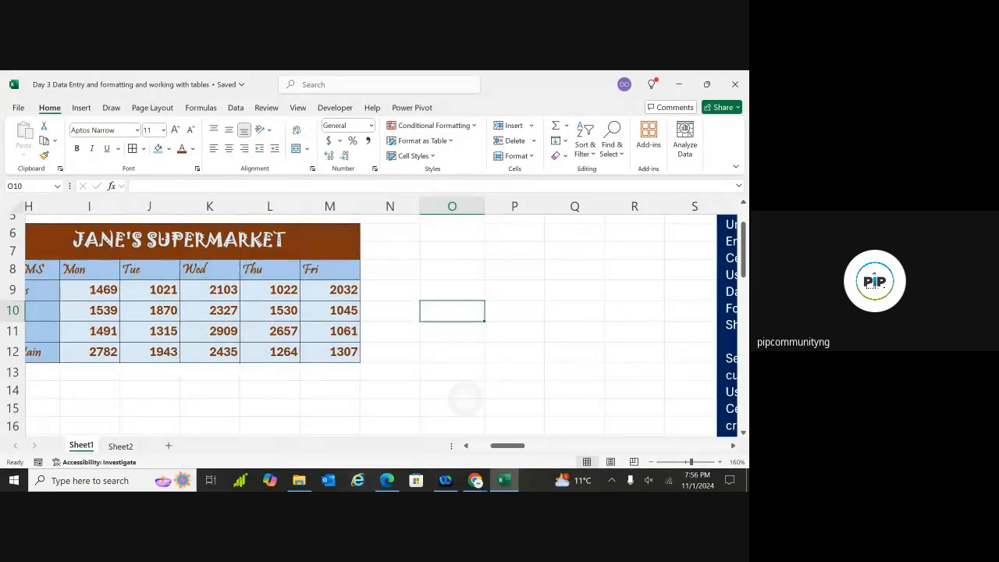
pyautogui.scroll(-1, 518, 371)
pyautogui.click(569, 347)
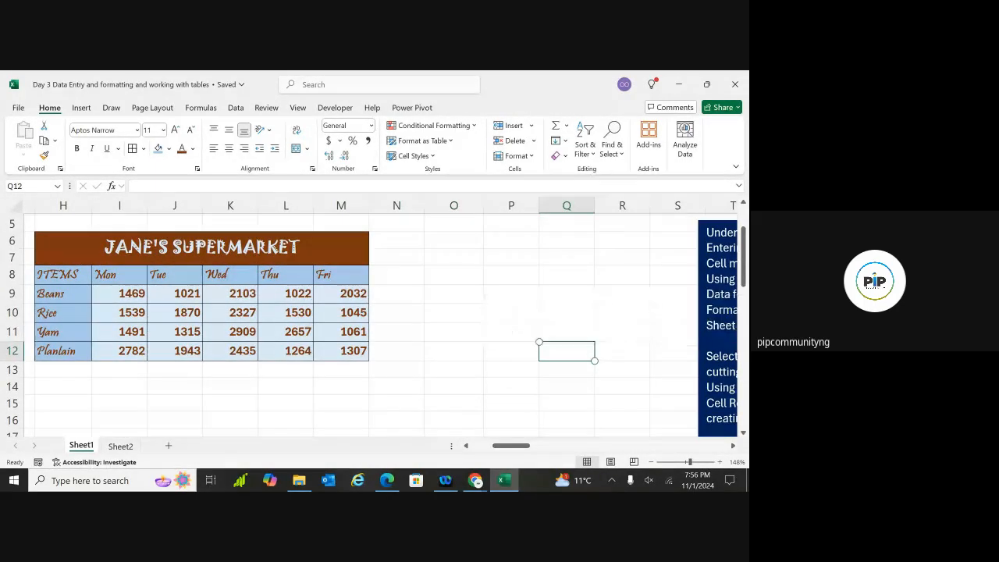
pyautogui.hscroll(1, 499, 336)
pyautogui.hscroll(-1, 469, 336)
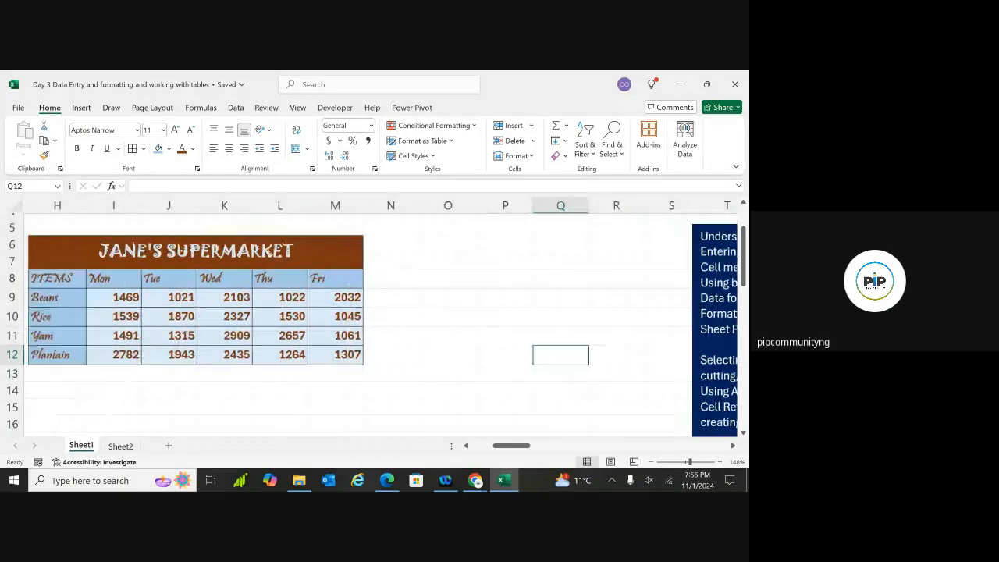
pyautogui.hscroll(2, 469, 336)
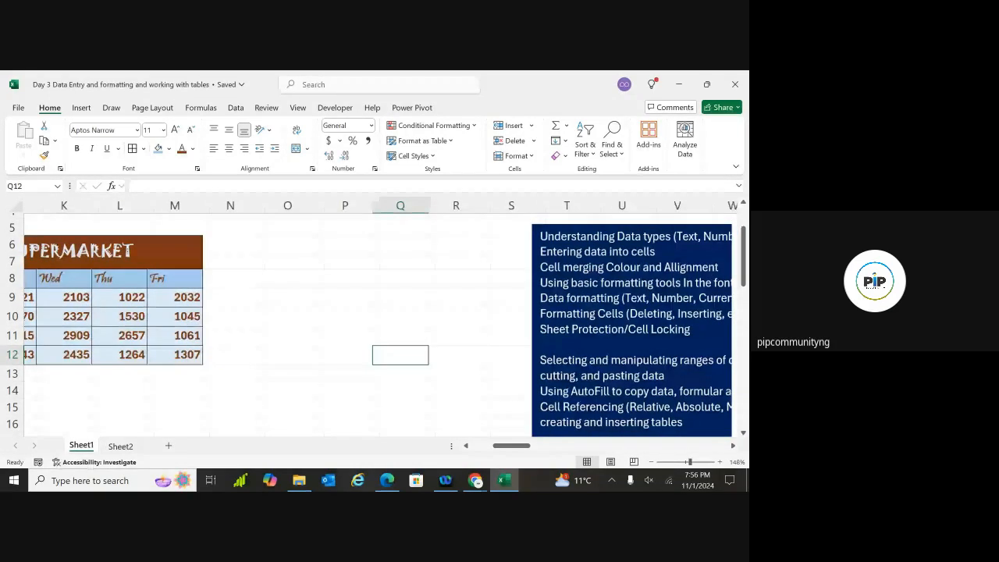
pyautogui.hscroll(1, 469, 335)
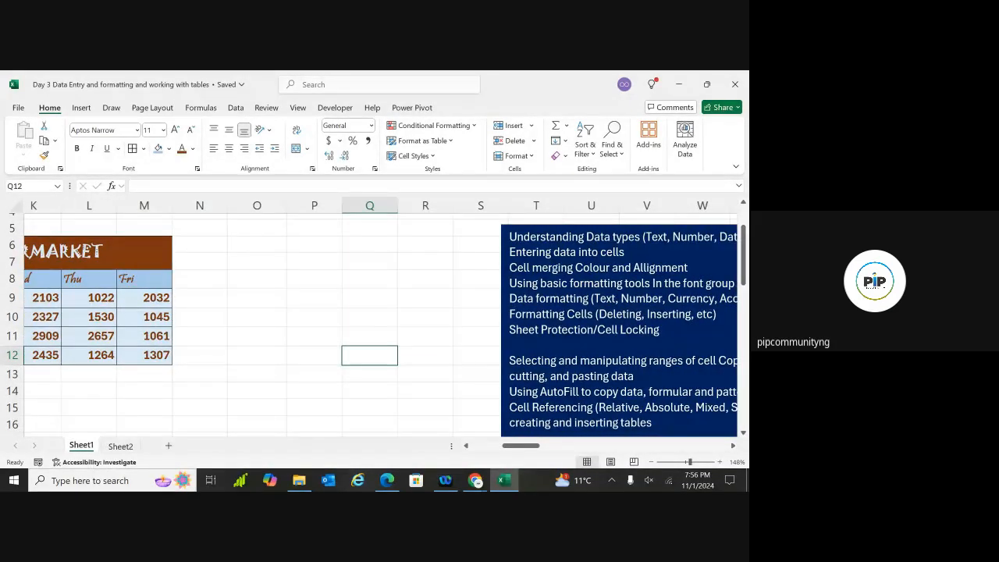
pyautogui.hscroll(1, 453, 375)
pyautogui.hscroll(-1, 453, 396)
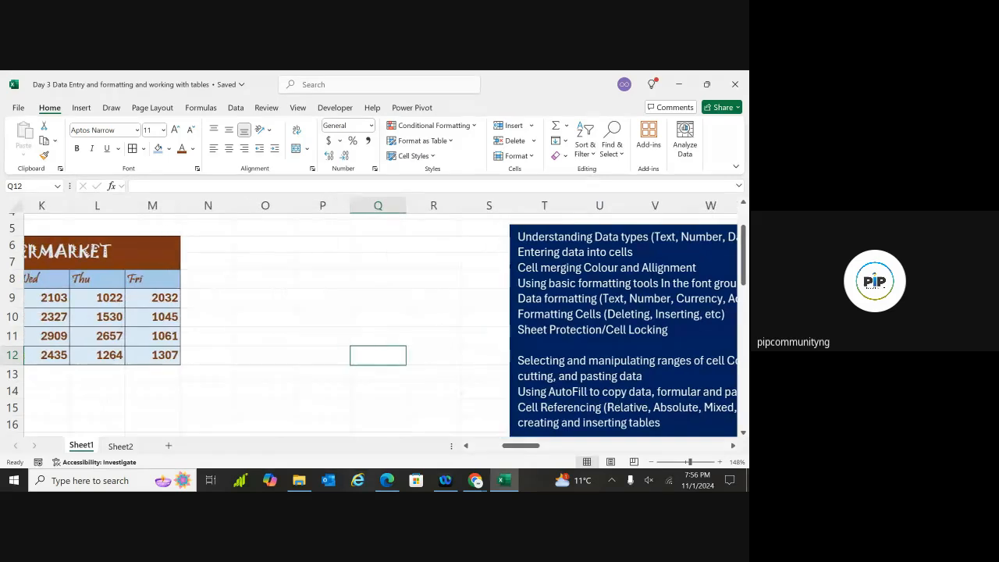
pyautogui.hscroll(-6, 383, 336)
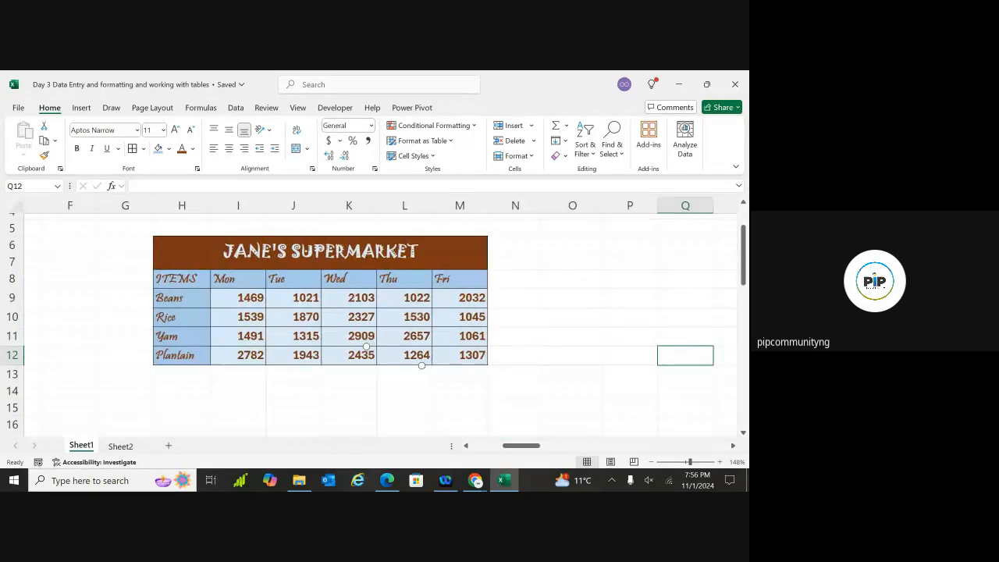
pyautogui.hscroll(-1, 391, 313)
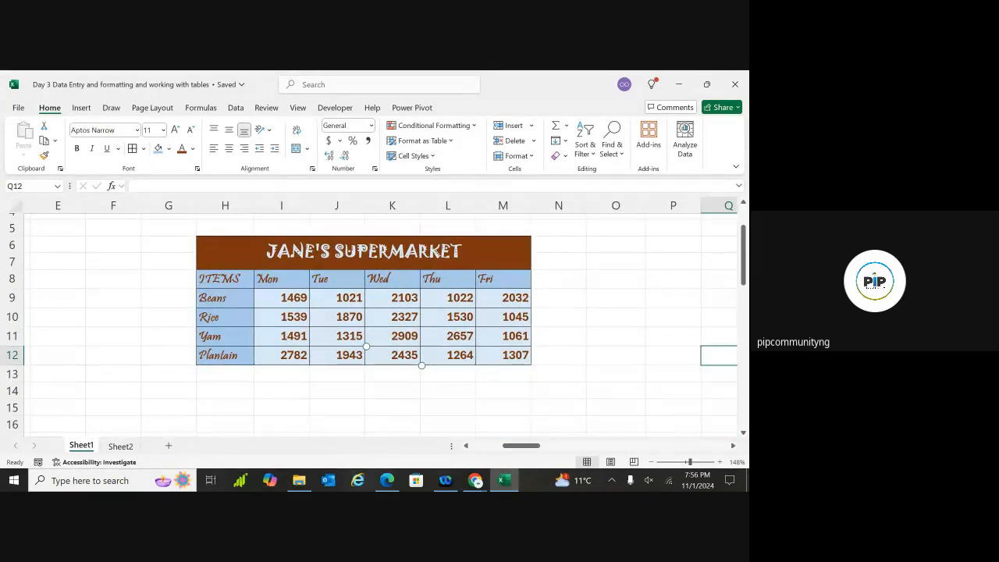
pyautogui.press('Return')
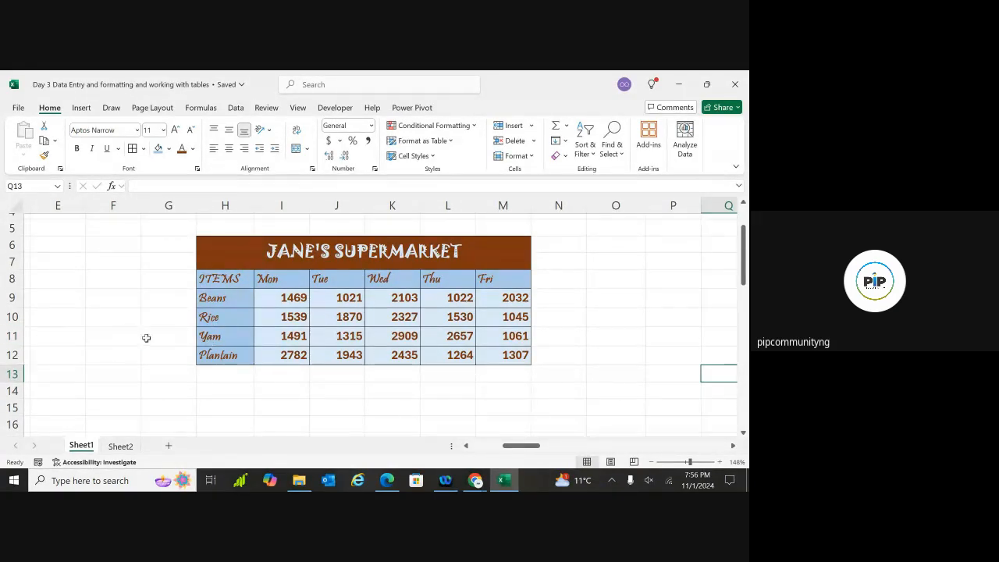
# Delete row 11 (Yam) from the table via the row header's context menu
pyautogui.hscroll(3, 12, 336)
pyautogui.click(12, 336)
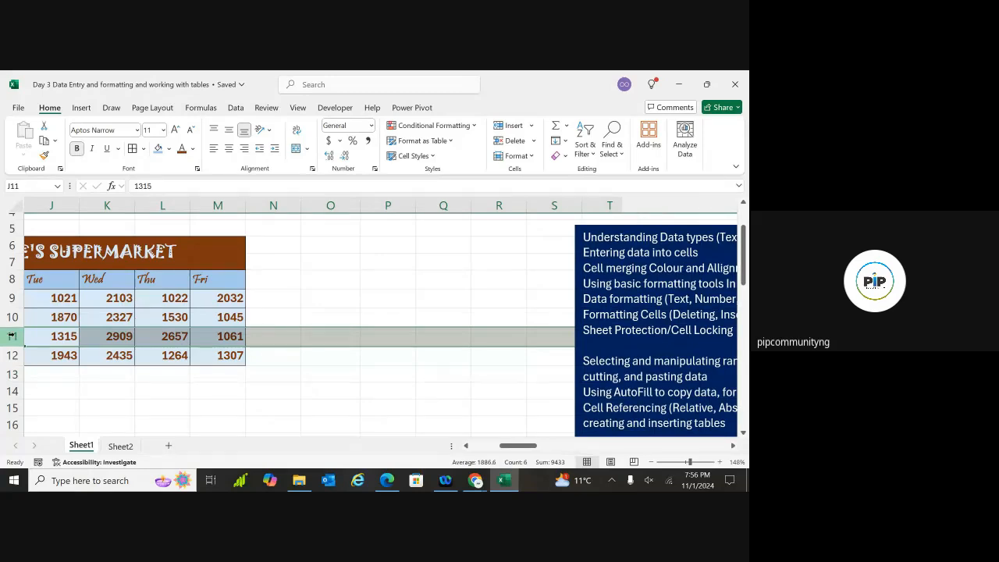
pyautogui.hscroll(-3, 13, 336)
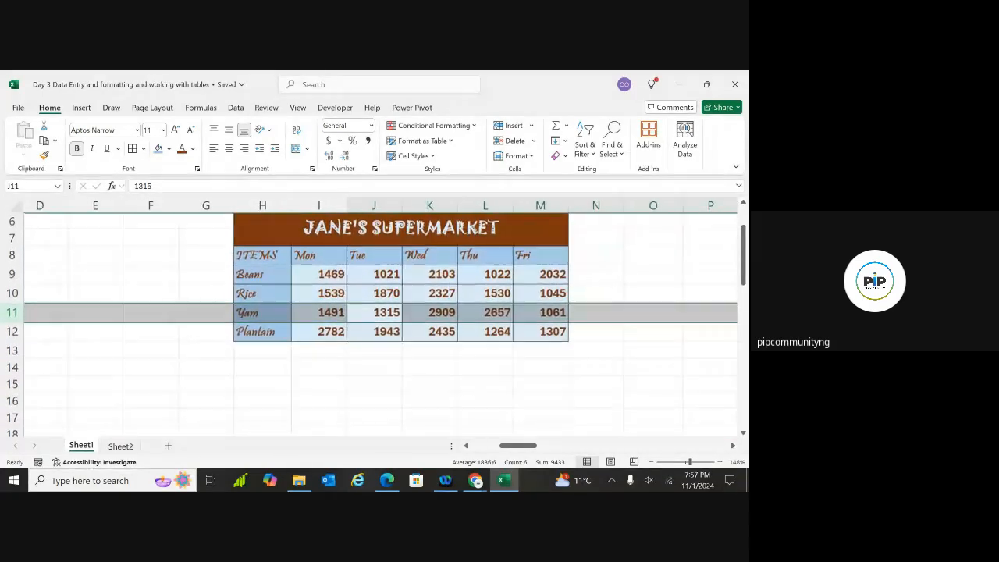
pyautogui.rightClick(12, 313)
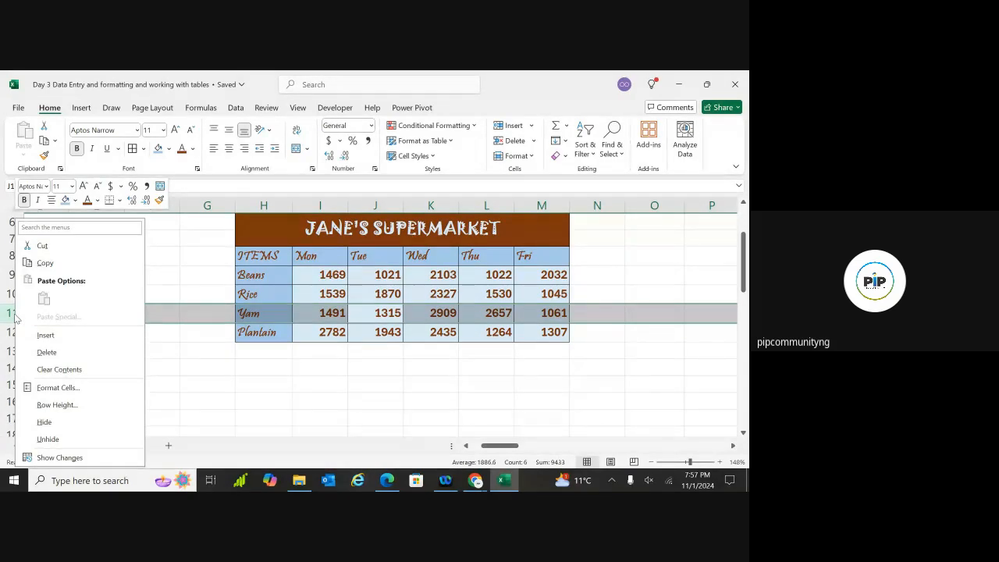
pyautogui.click(44, 352)
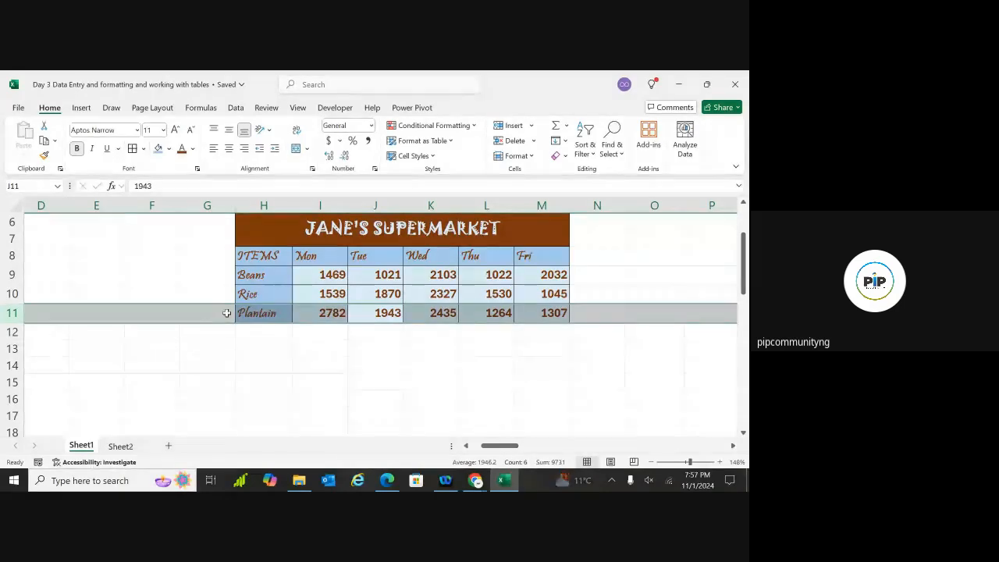
pyautogui.click(264, 205)
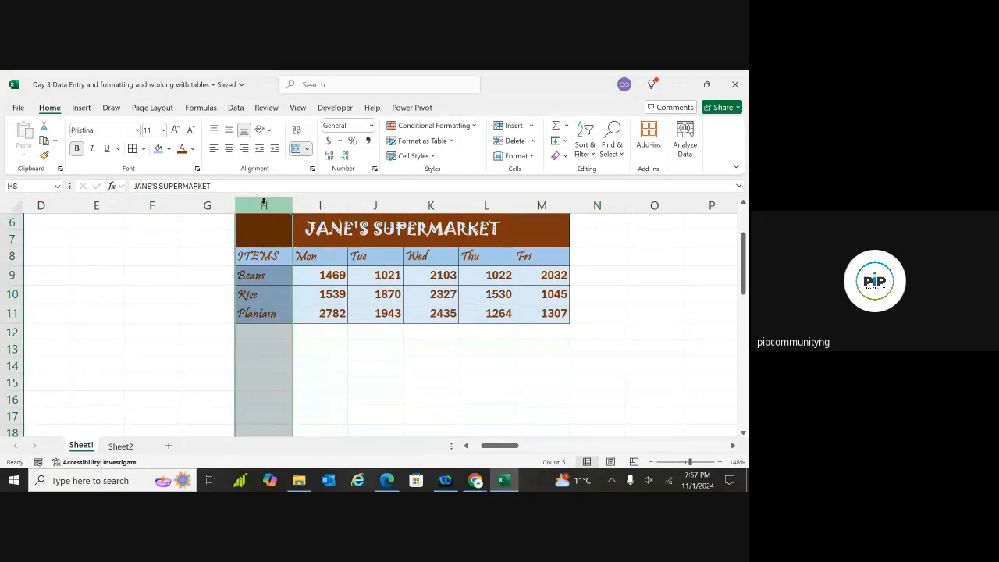
pyautogui.rightClick(264, 204)
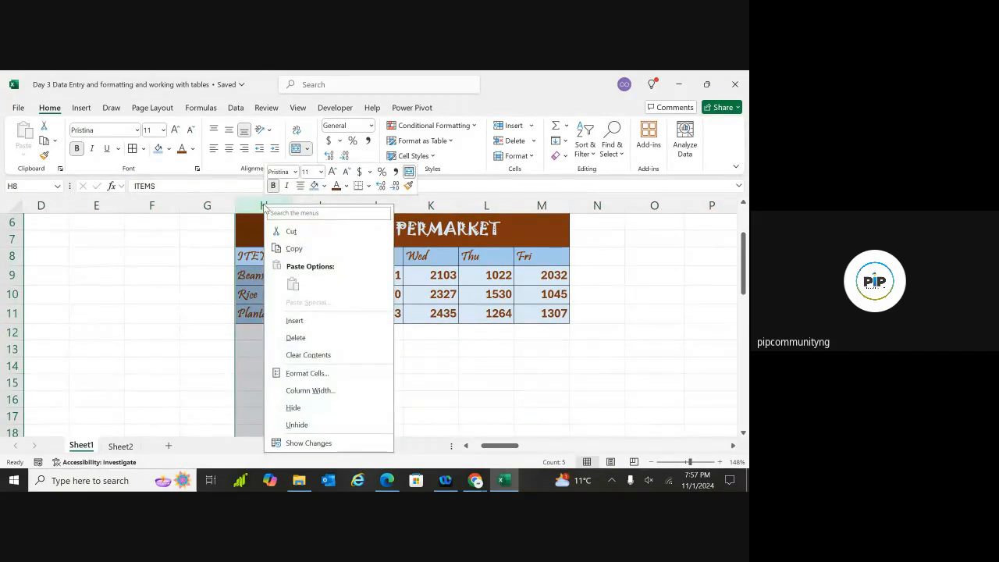
# Delete the ITEMS column H, then undo twice to restore the column and the Yam row
pyautogui.click(297, 338)
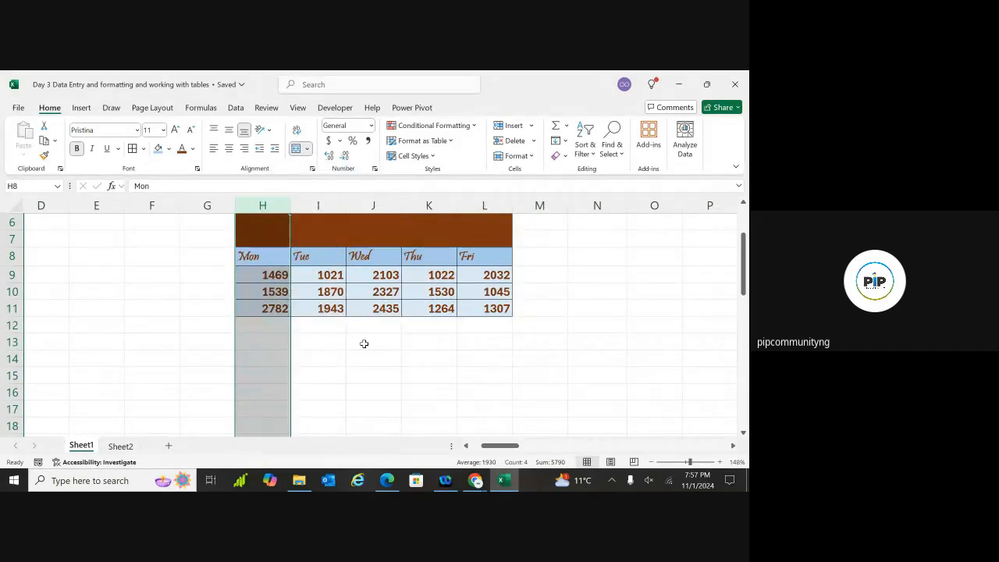
pyautogui.hotkey('ctrl', 'z')
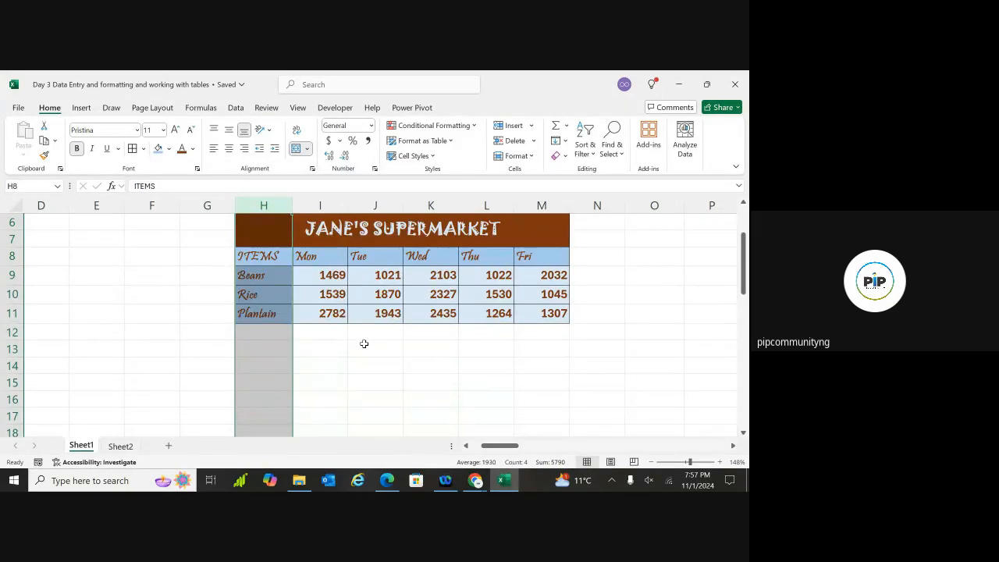
pyautogui.hotkey('ctrl', 'z')
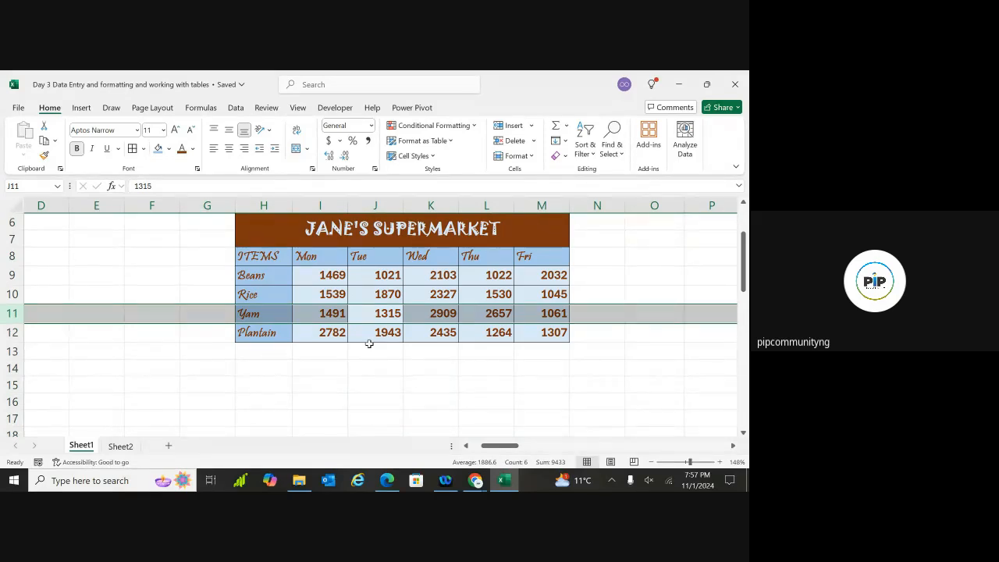
pyautogui.click(407, 362)
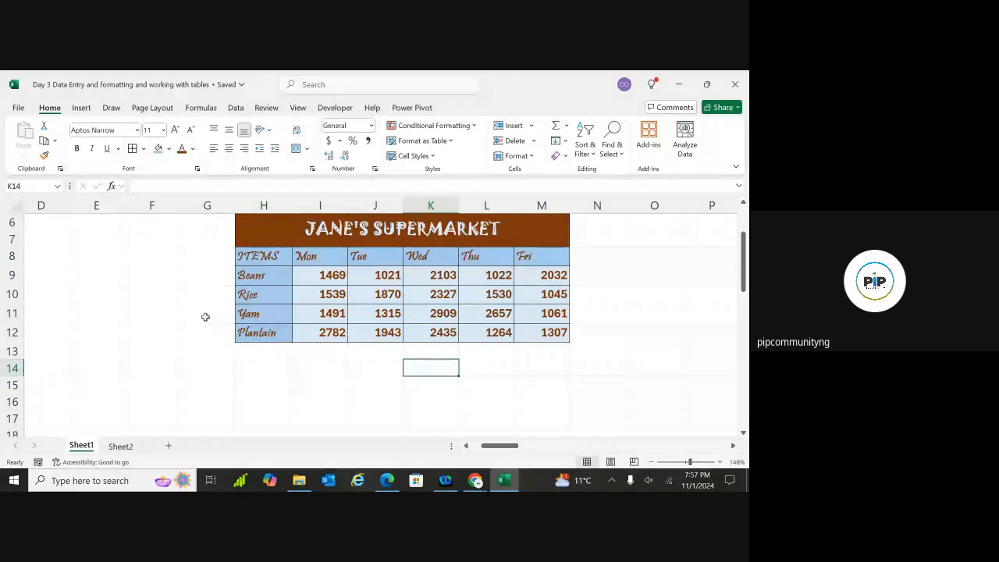
pyautogui.click(244, 313)
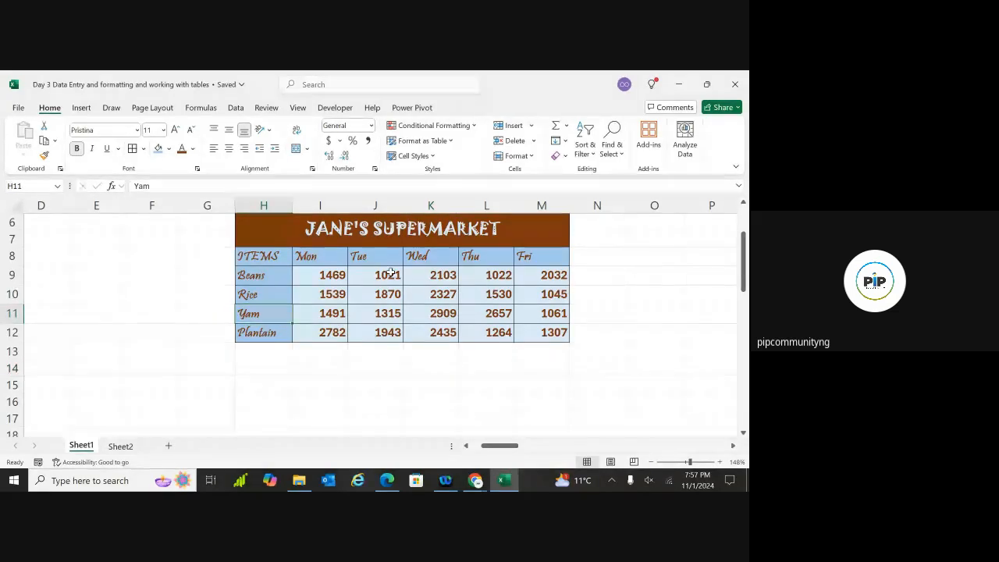
pyautogui.click(534, 141)
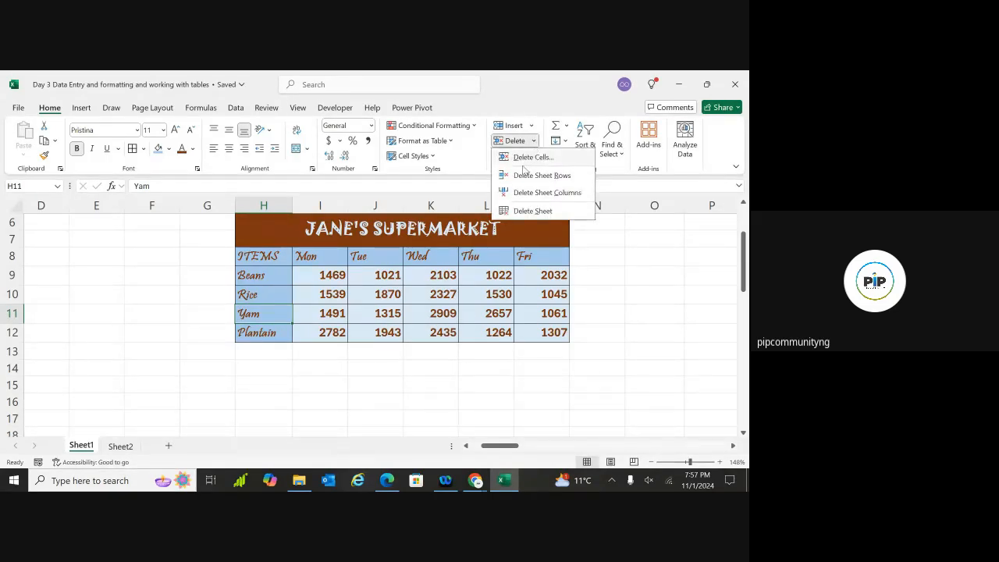
pyautogui.click(518, 177)
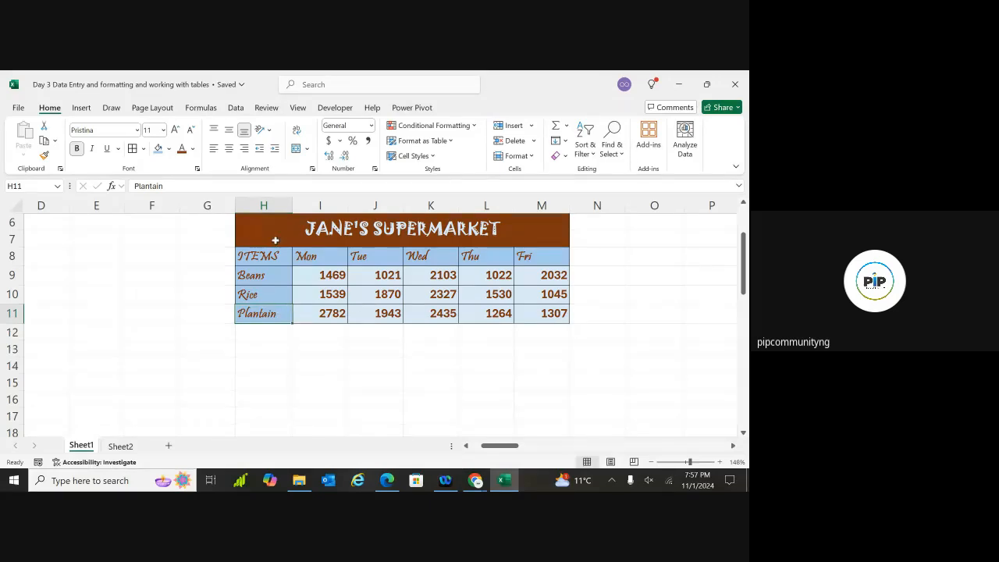
pyautogui.click(270, 297)
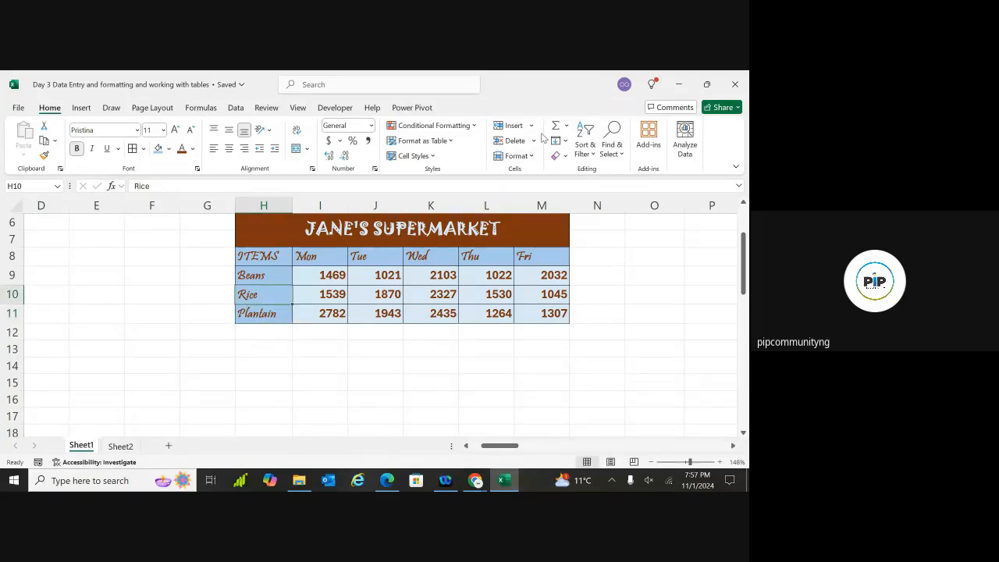
pyautogui.click(534, 141)
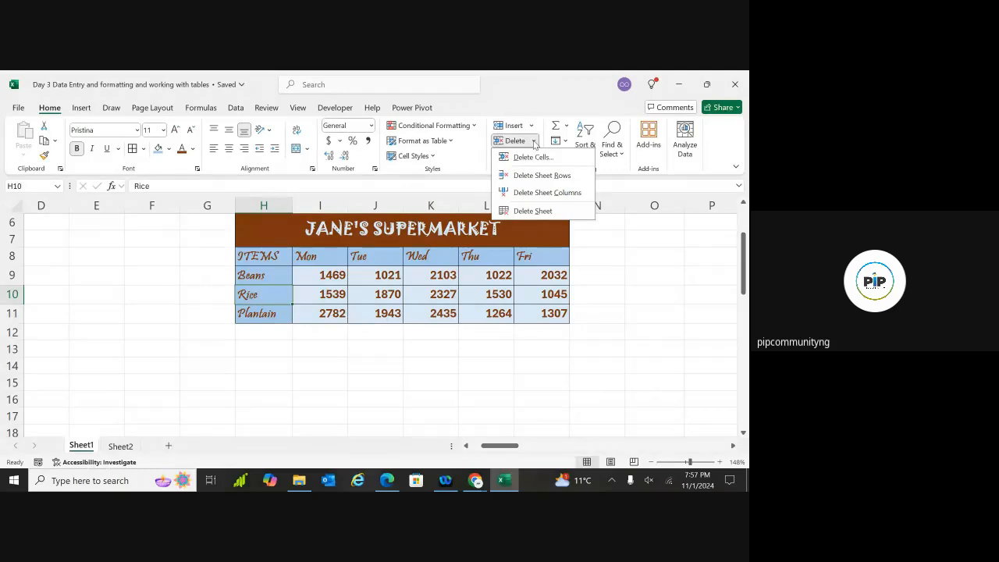
pyautogui.click(534, 192)
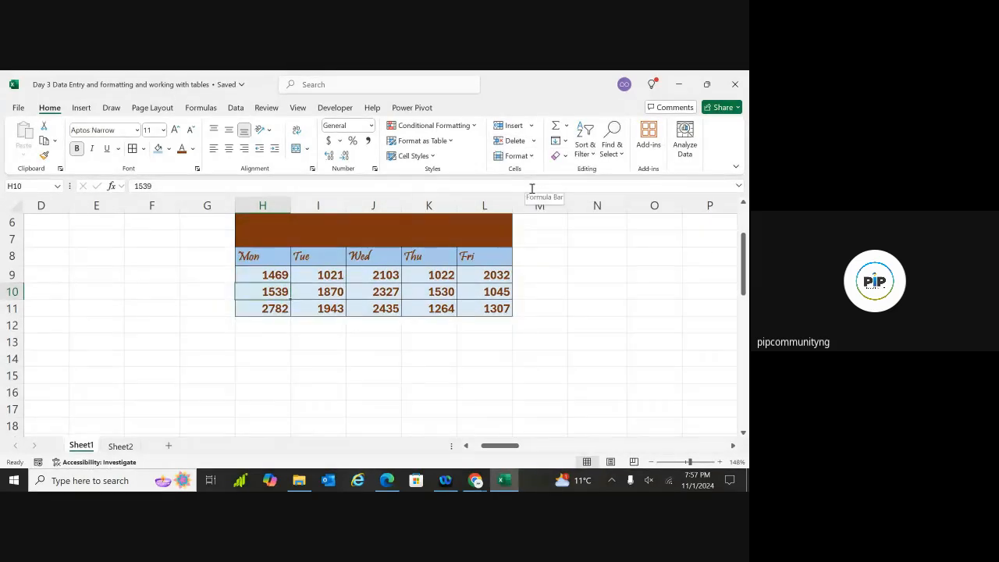
pyautogui.hotkey('ctrl', 'z')
pyautogui.hotkey('ctrl', 'z')
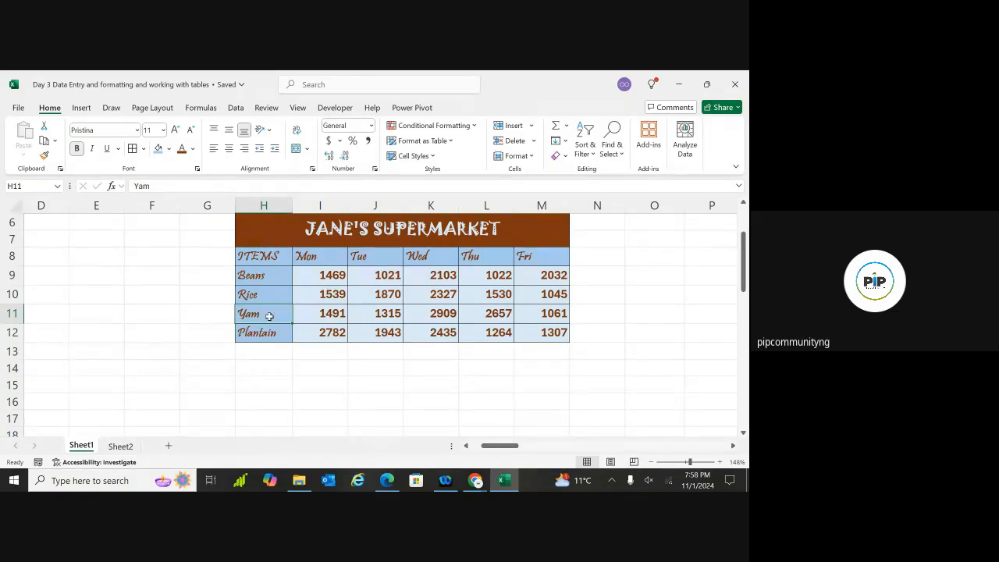
pyautogui.click(531, 126)
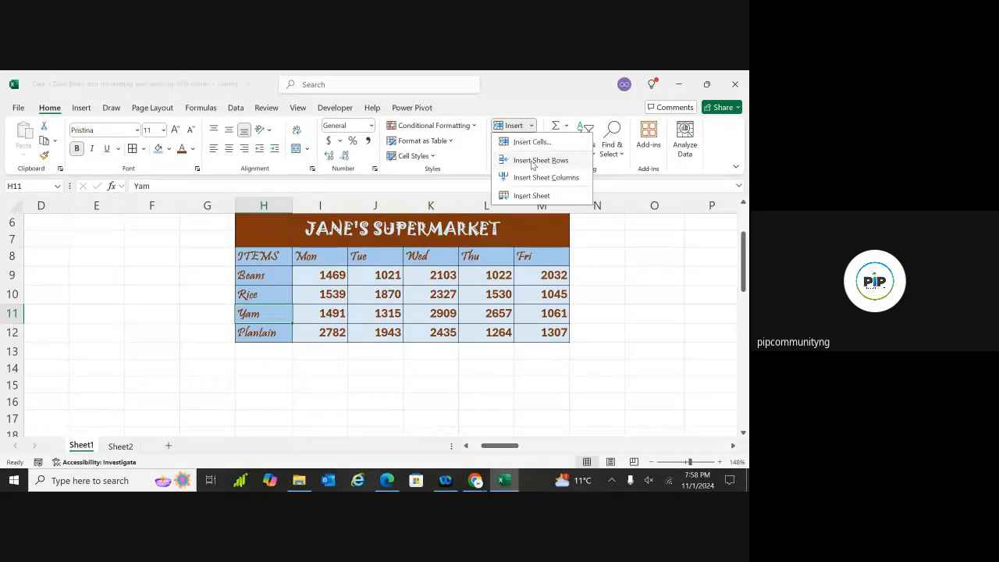
pyautogui.click(530, 160)
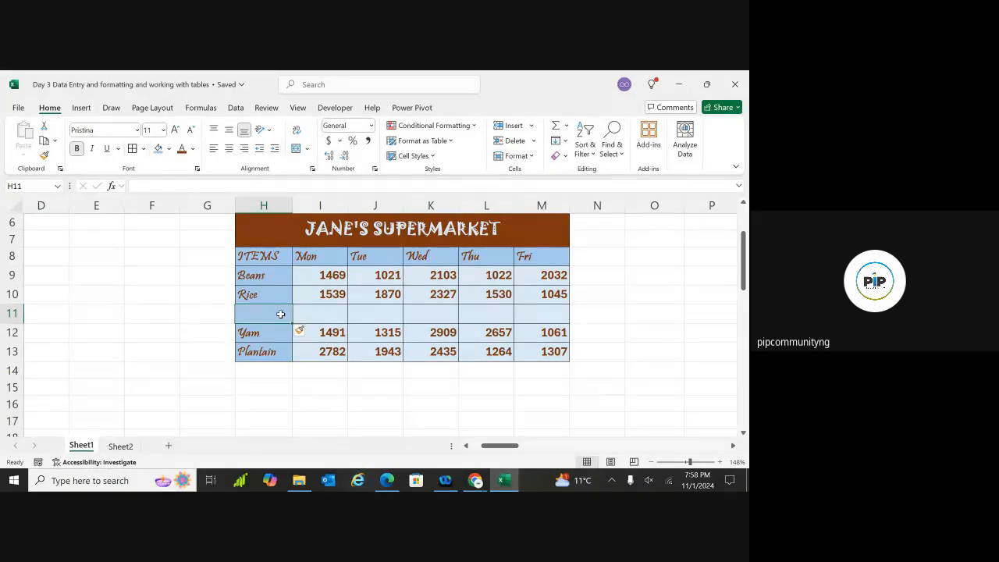
pyautogui.click(531, 127)
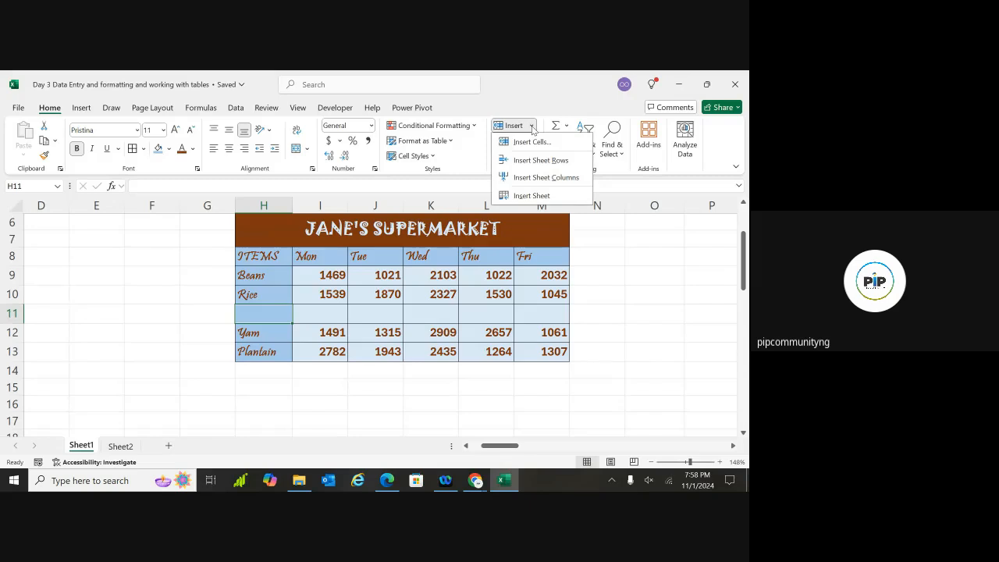
pyautogui.click(534, 178)
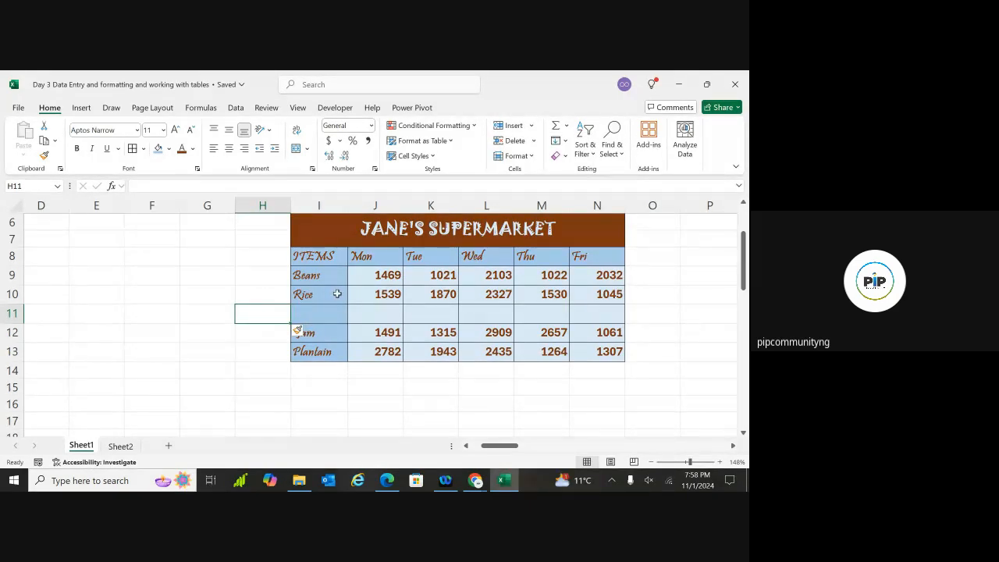
pyautogui.hotkey('ctrl', 'z')
pyautogui.hotkey('ctrl', 'z')
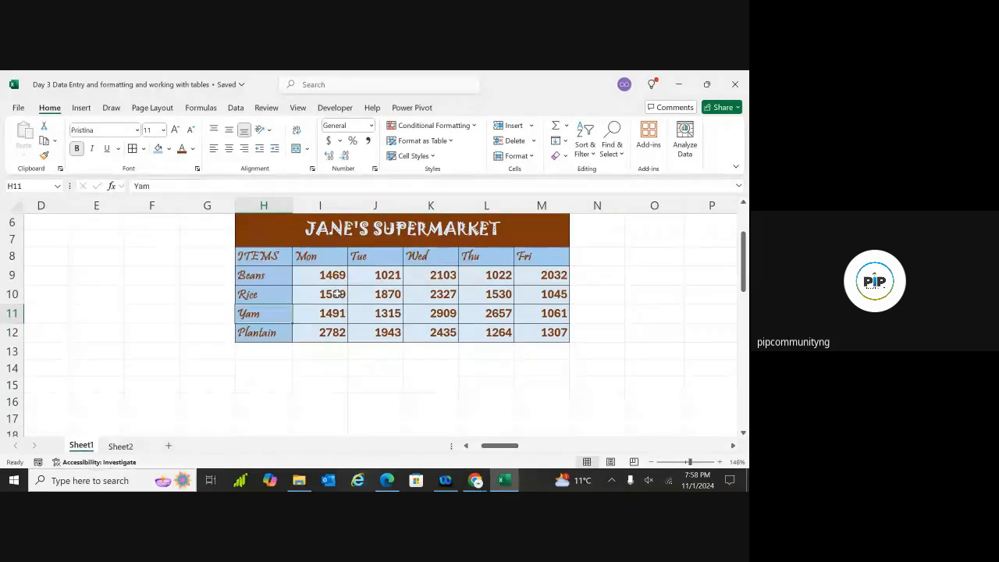
pyautogui.hscroll(3, 337, 295)
pyautogui.hscroll(3, 382, 312)
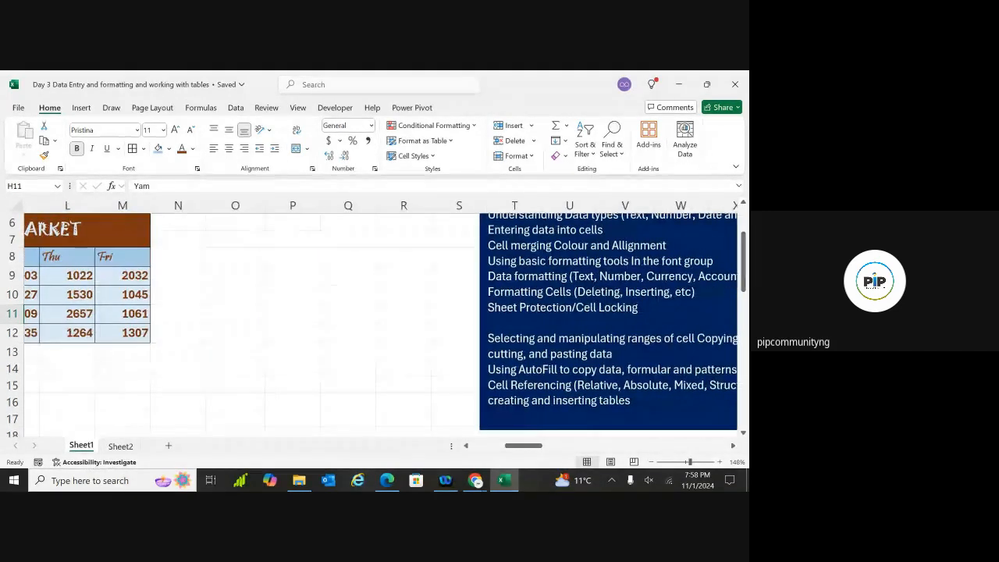
pyautogui.hscroll(-1, 381, 320)
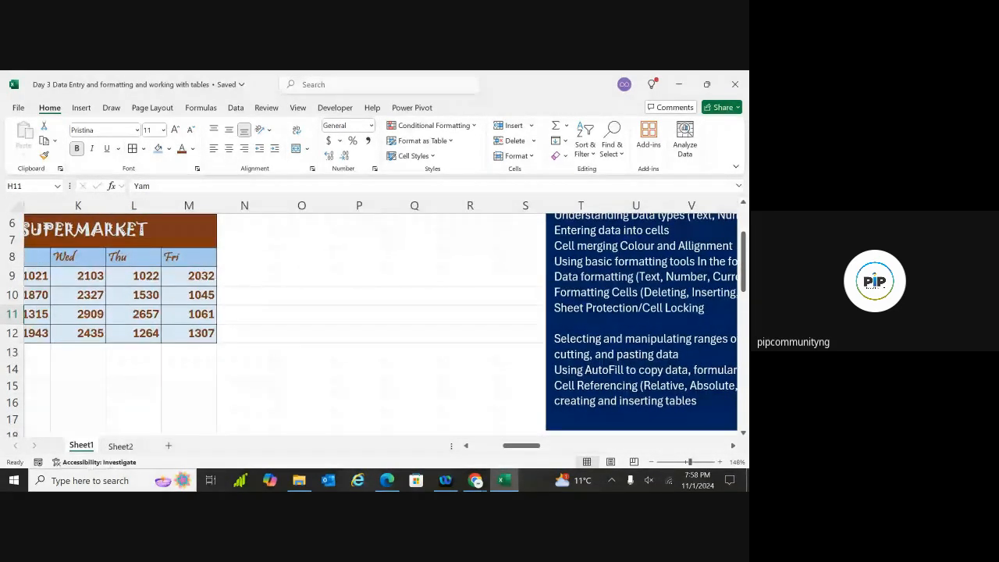
pyautogui.hscroll(-1, 380, 320)
pyautogui.hscroll(-1, 305, 398)
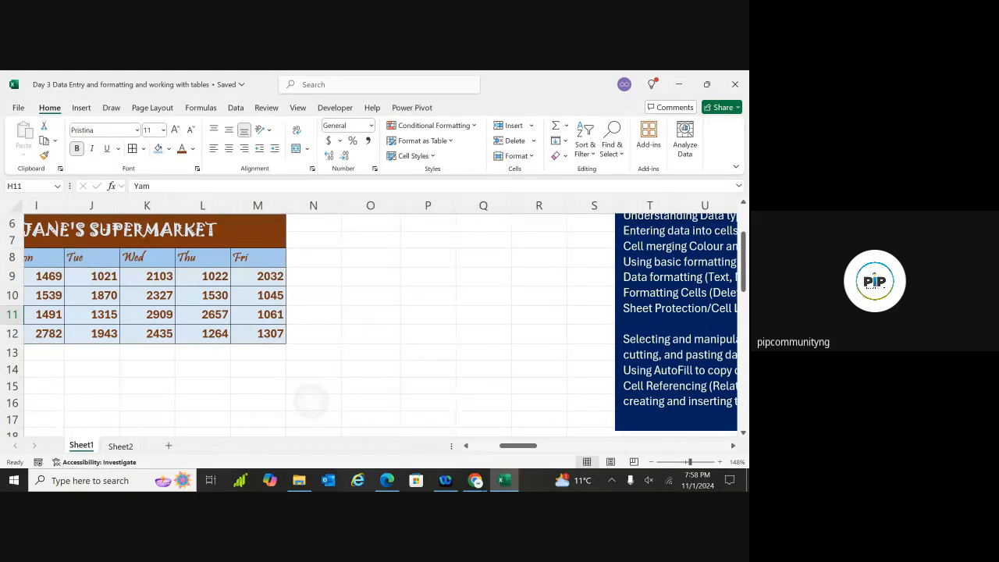
pyautogui.hscroll(1, 305, 398)
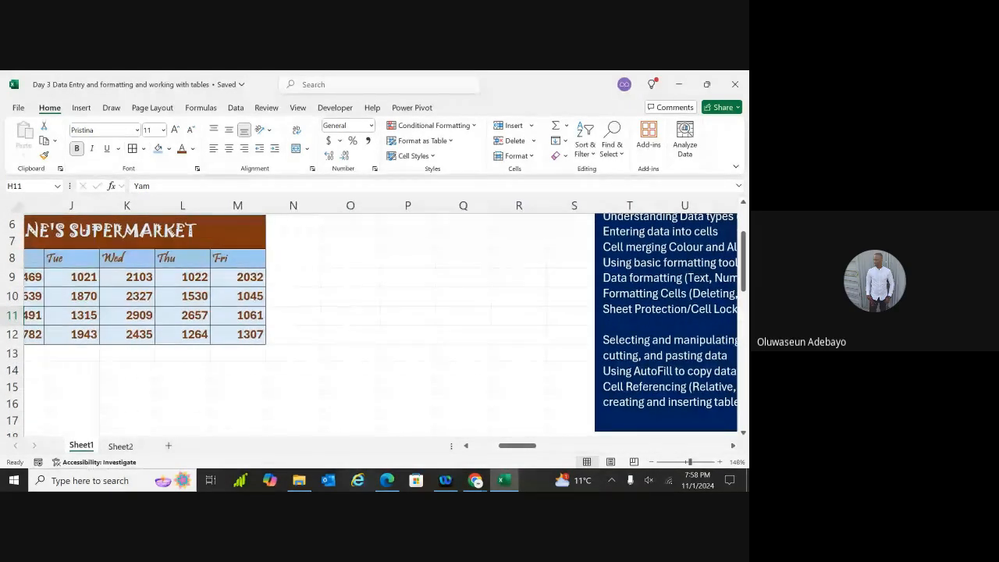
pyautogui.hscroll(-1, 304, 398)
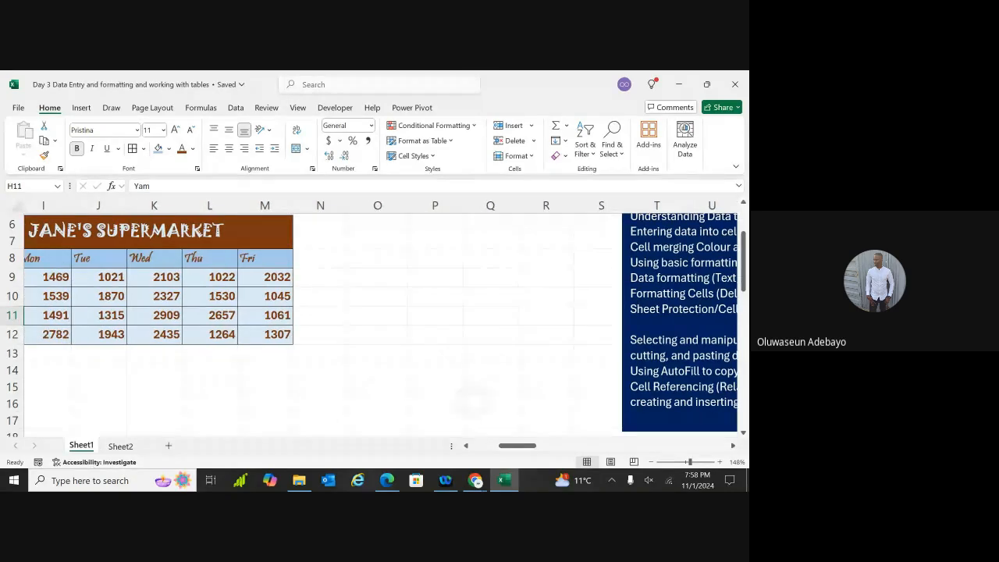
pyautogui.hscroll(2, 476, 406)
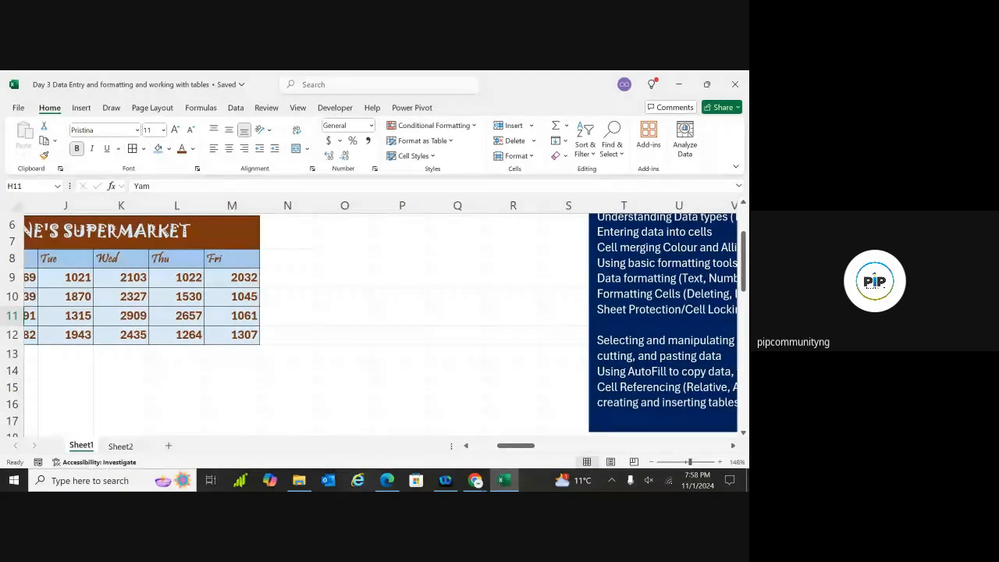
pyautogui.hscroll(-5, 476, 406)
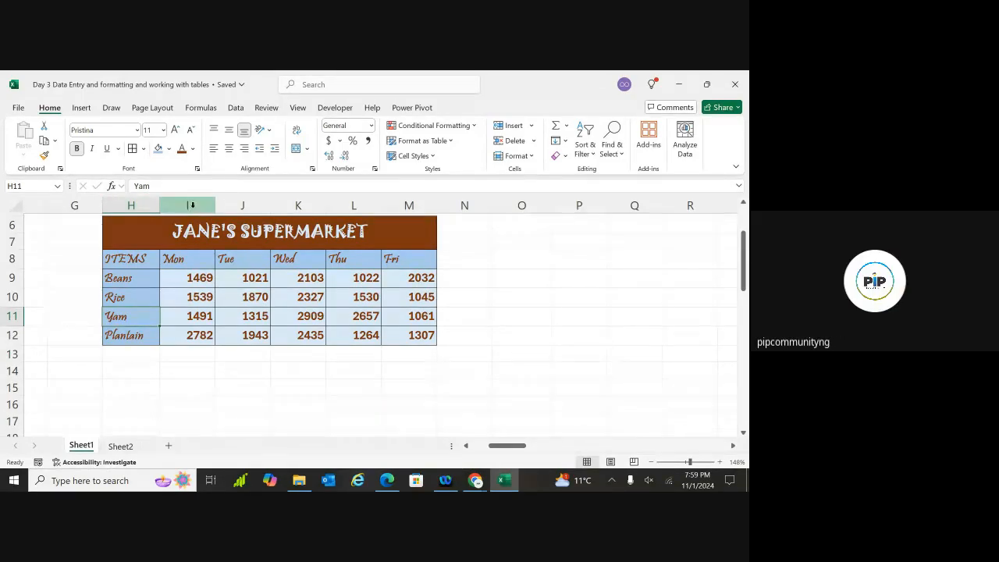
# Enter the test values dfd, dd and df into cells O8, P8 and Q8
pyautogui.click(498, 267)
pyautogui.scroll(2, 518, 320)
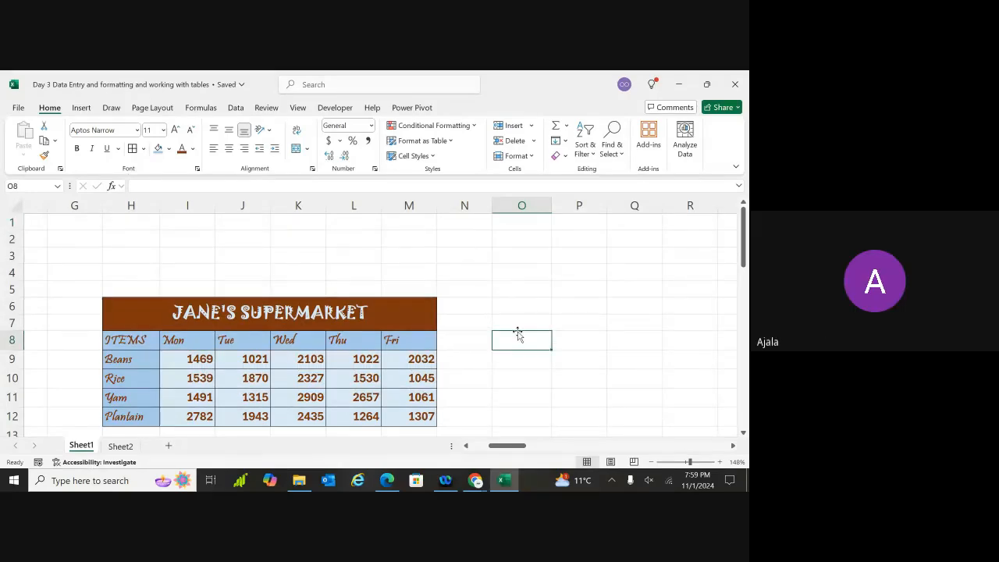
pyautogui.write('dfd')
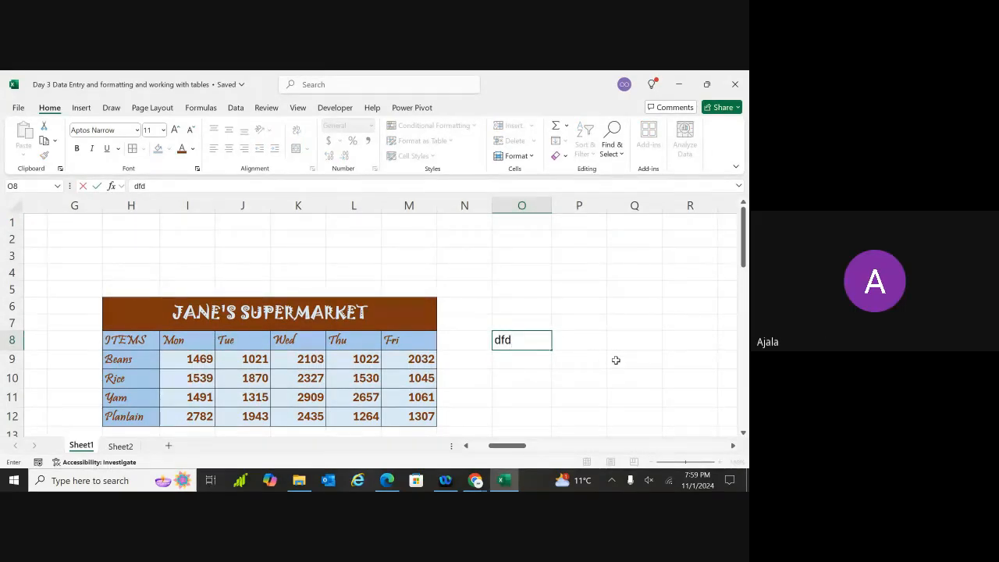
pyautogui.click(572, 336)
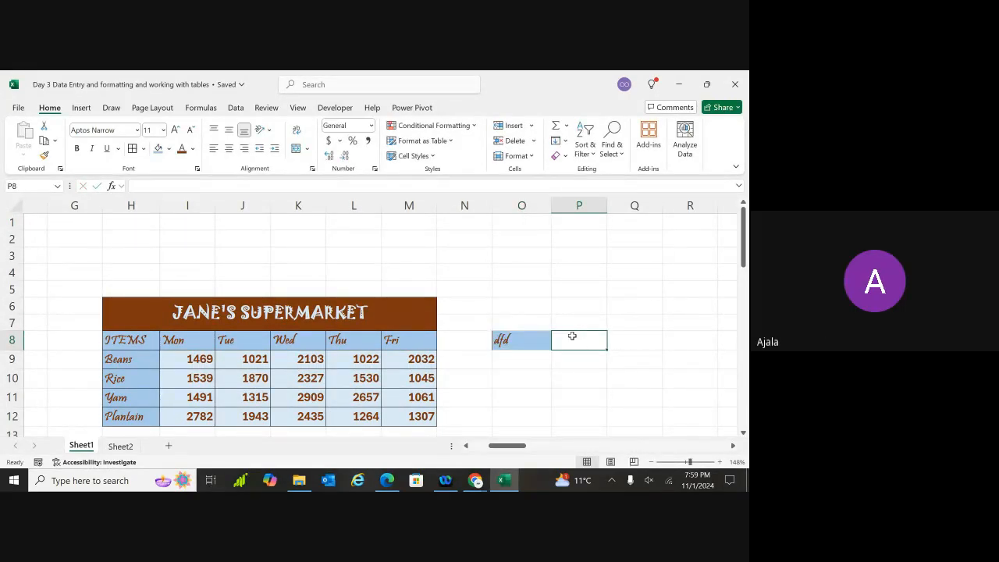
pyautogui.write('dd')
pyautogui.click(675, 340)
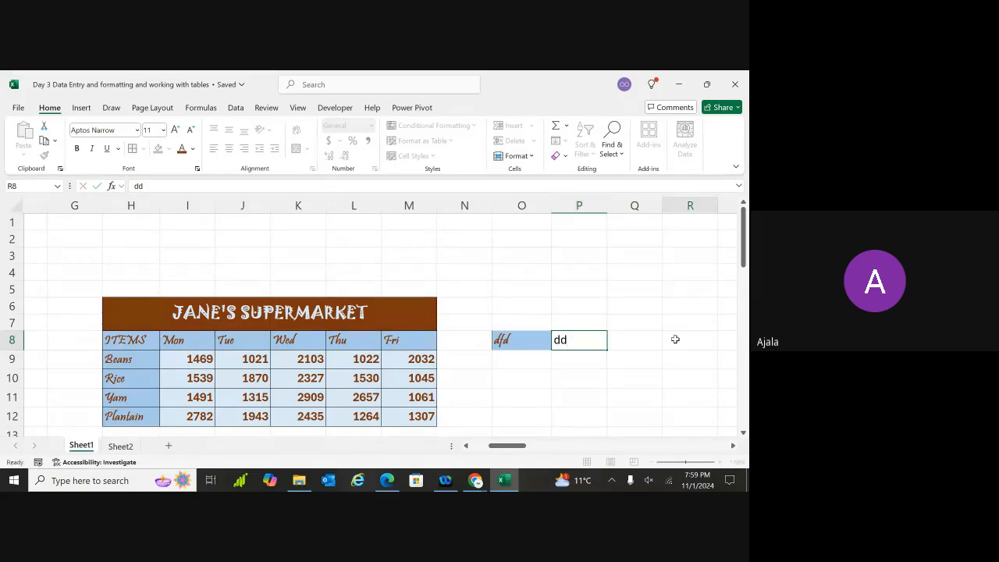
pyautogui.click(641, 341)
pyautogui.write('df')
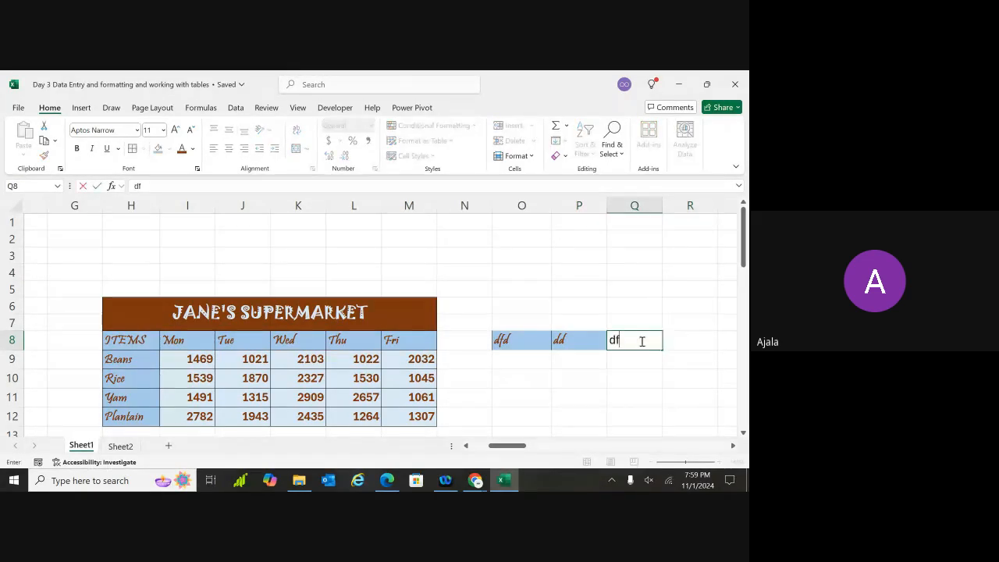
pyautogui.press('Return')
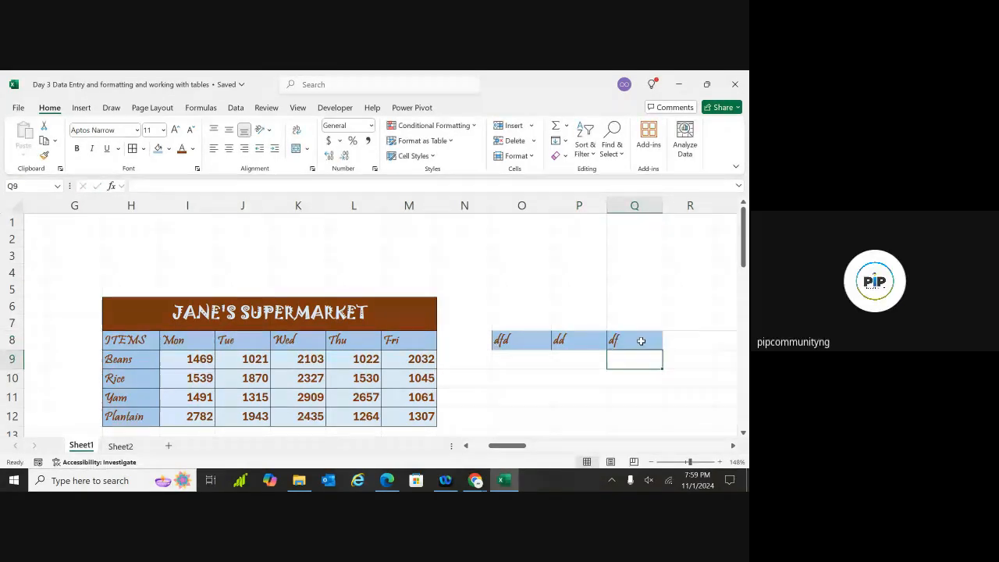
pyautogui.scroll(-2, 641, 341)
pyautogui.hscroll(1, 268, 250)
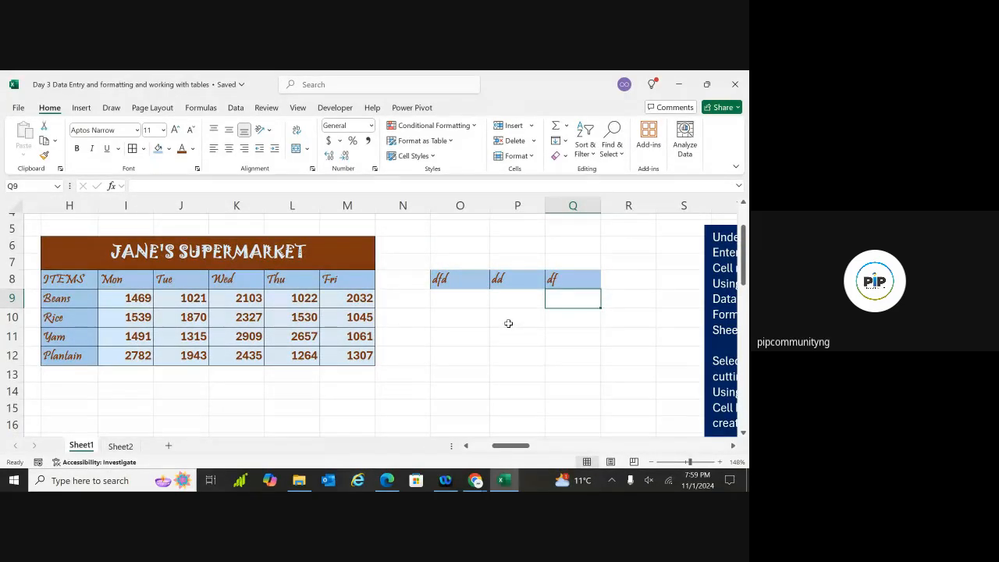
# Insert an empty column at P, shifting the dd and df entries to Q8 and R8
pyautogui.click(443, 285)
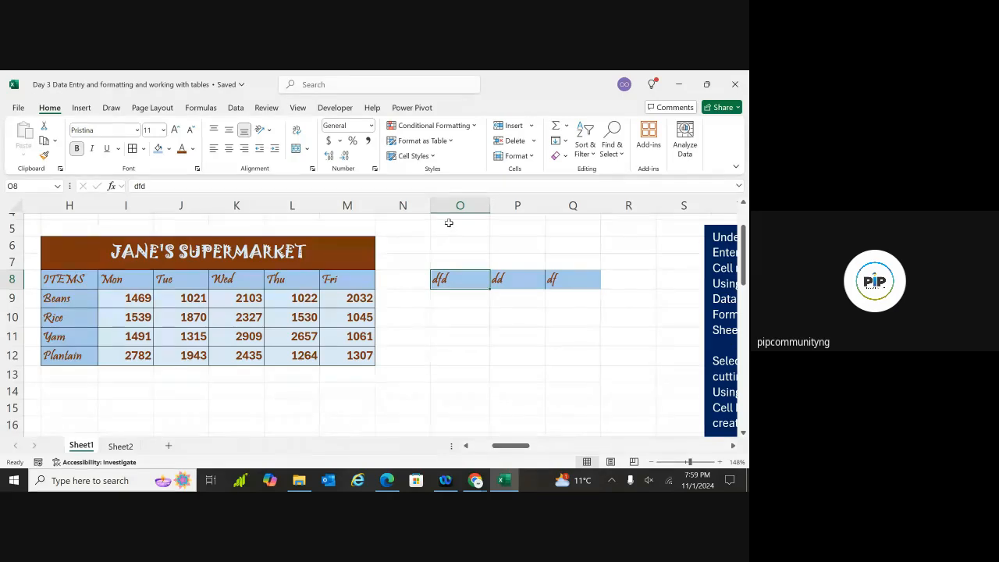
pyautogui.click(514, 210)
pyautogui.click(447, 296)
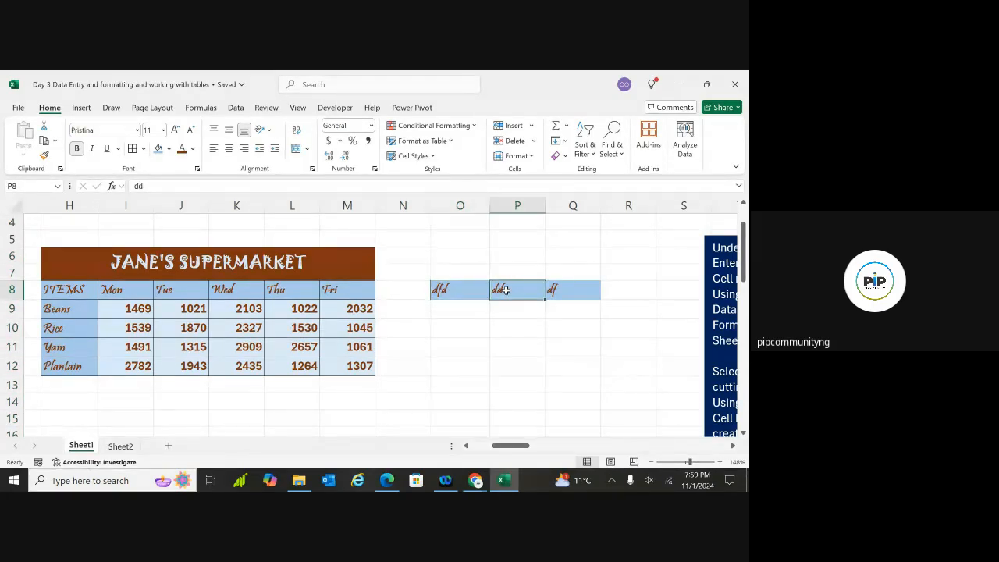
pyautogui.click(507, 290)
pyautogui.click(532, 130)
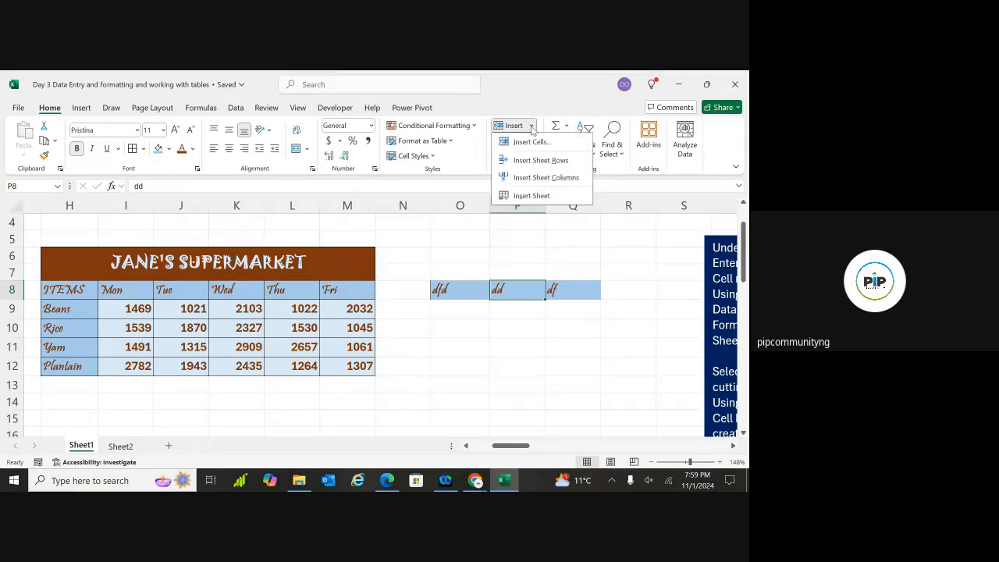
pyautogui.click(535, 179)
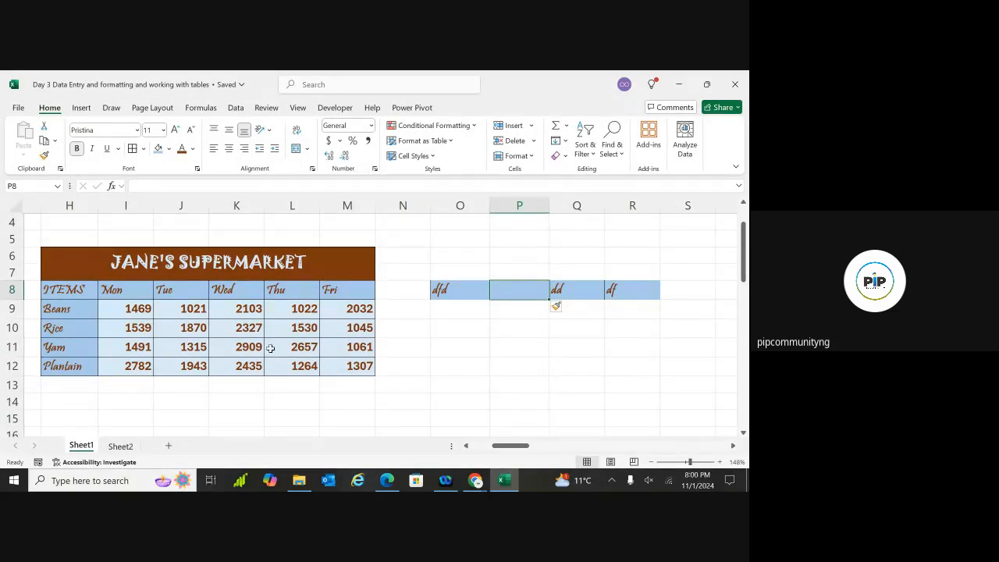
pyautogui.click(224, 347)
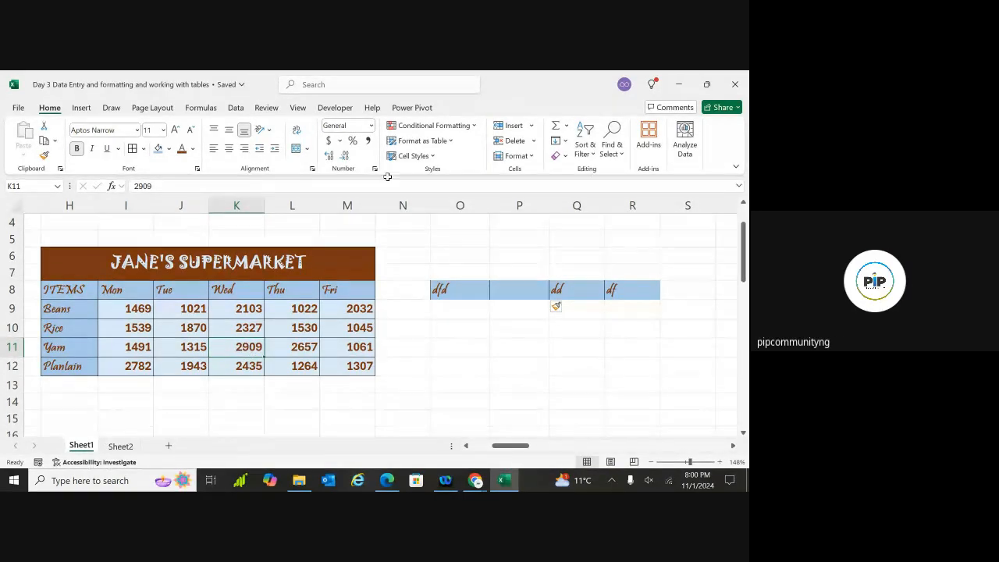
# Insert a blank row above Yam, then undo it, the new column and the test entries
pyautogui.click(532, 126)
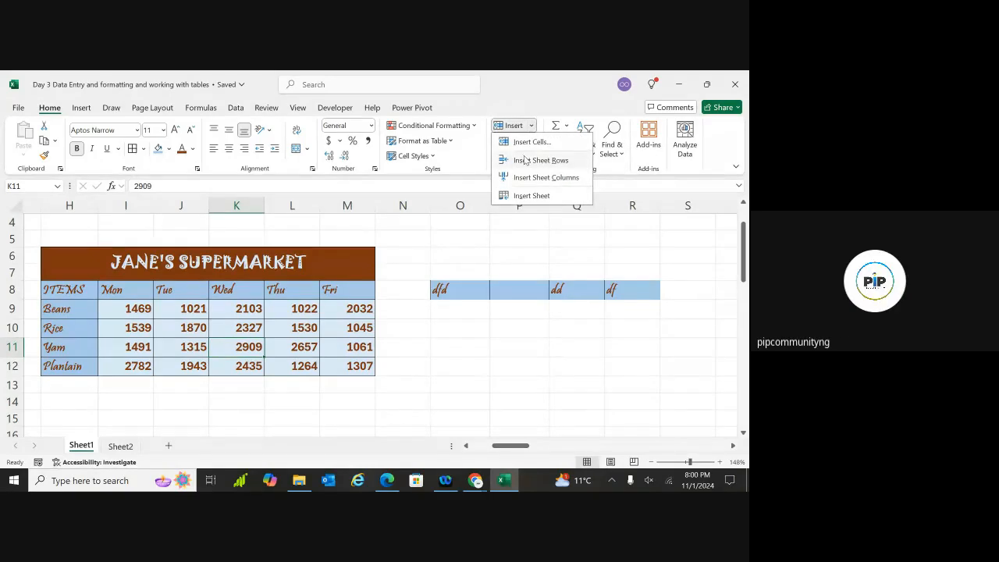
pyautogui.click(527, 160)
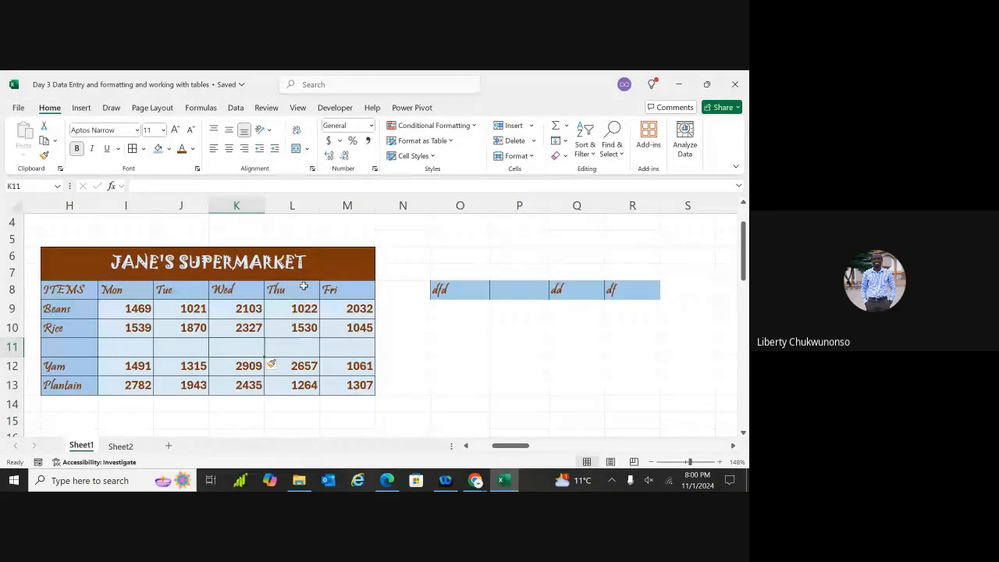
pyautogui.hotkey('ctrl', 'z')
pyautogui.hotkey('ctrl', 'z')
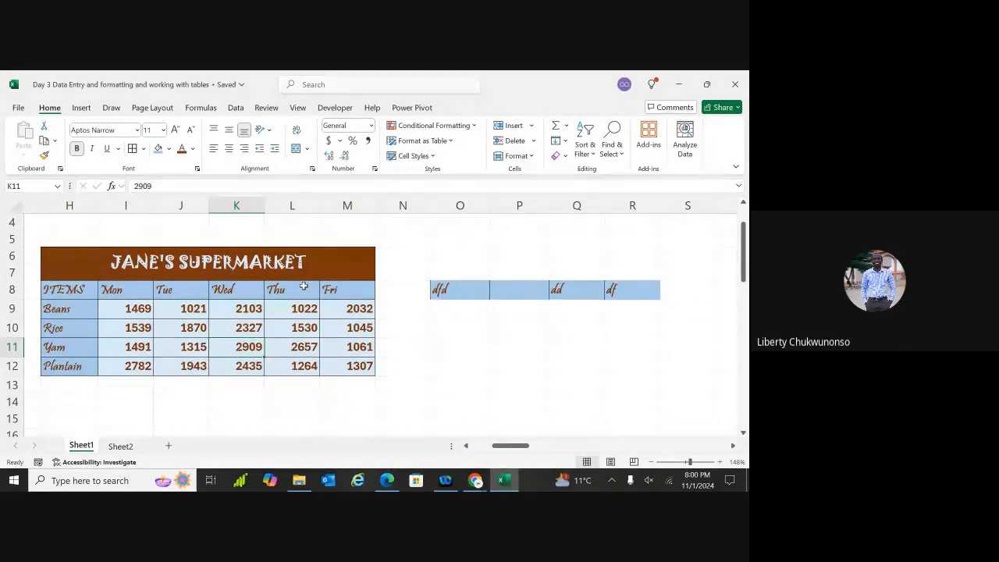
pyautogui.hotkey('ctrl', 'z')
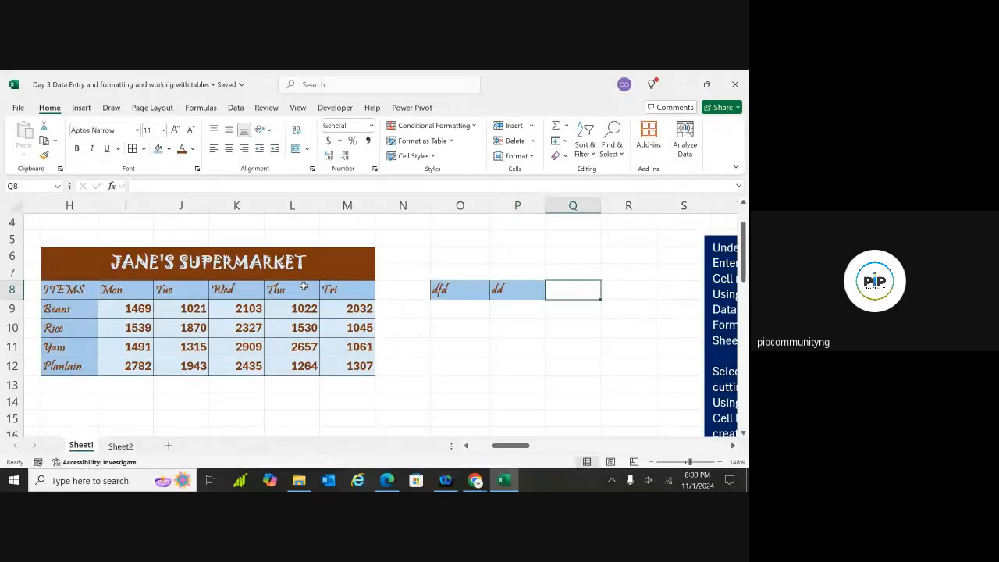
pyautogui.hotkey('ctrl', 'z')
pyautogui.hotkey('ctrl', 'z')
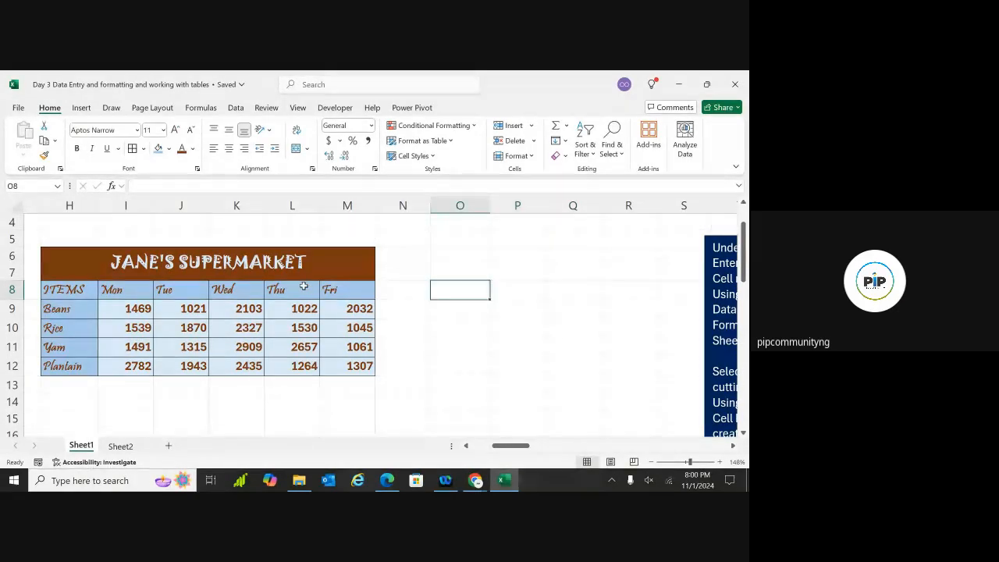
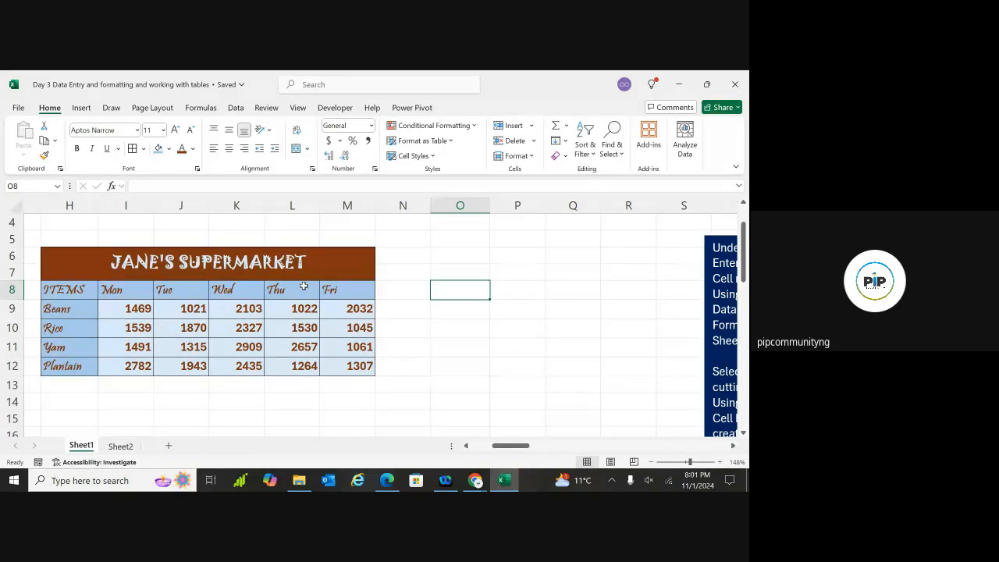
# Enter the literal sum =1022 + 2032 in O9 to get 3054, then delete it
pyautogui.scroll(-1, 304, 287)
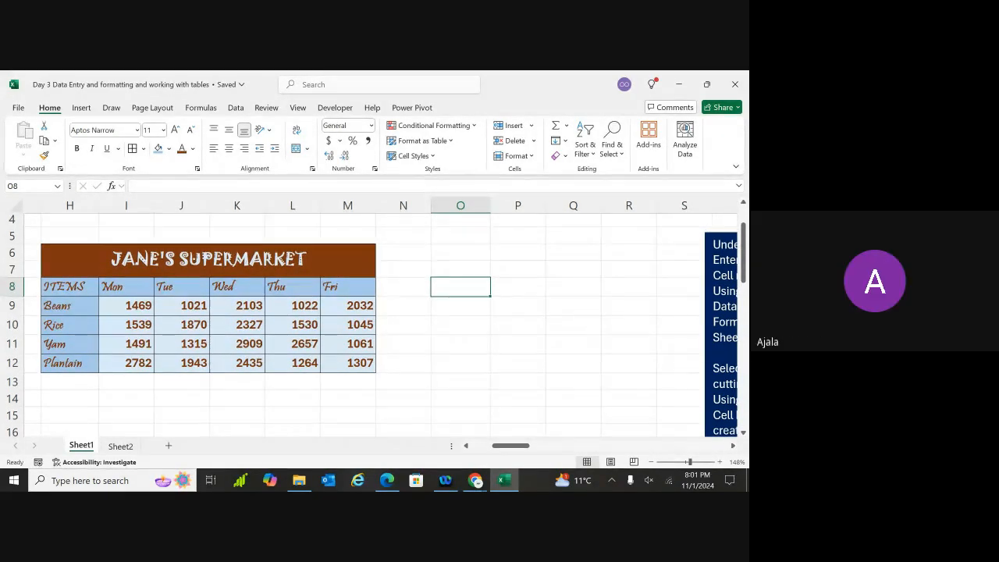
pyautogui.hscroll(1, 383, 317)
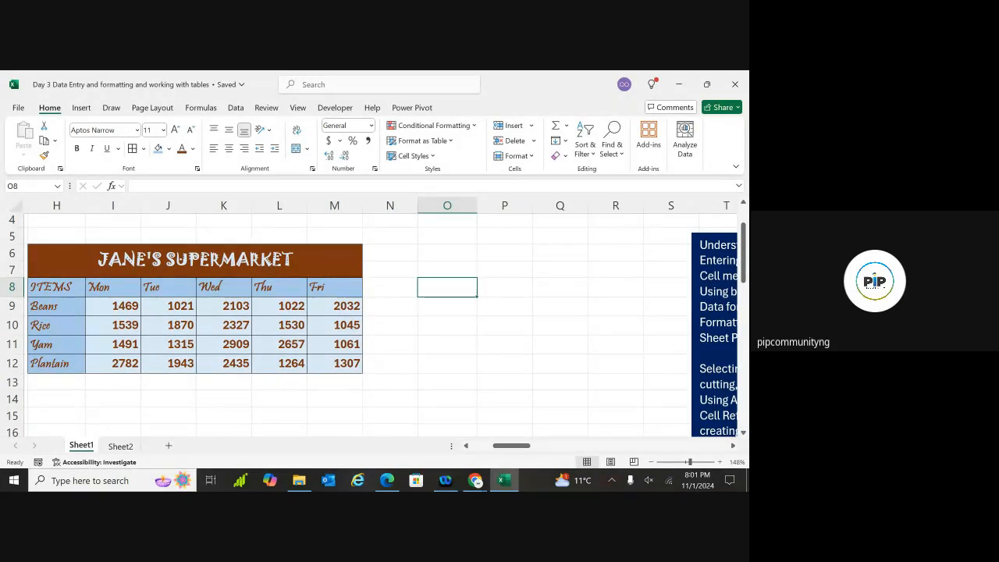
pyautogui.hscroll(1, 383, 317)
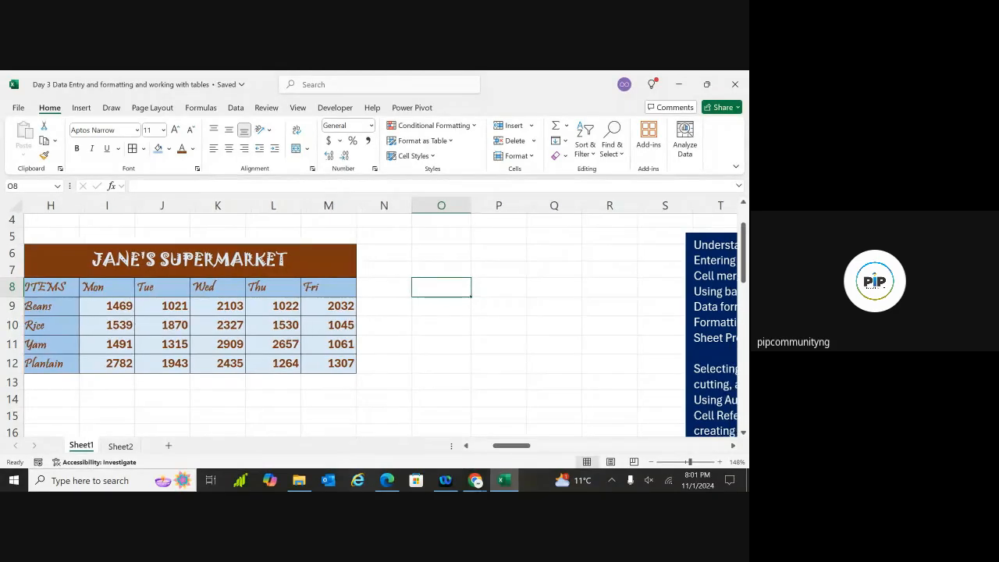
pyautogui.hscroll(-2, 381, 317)
pyautogui.scroll(-1, 381, 317)
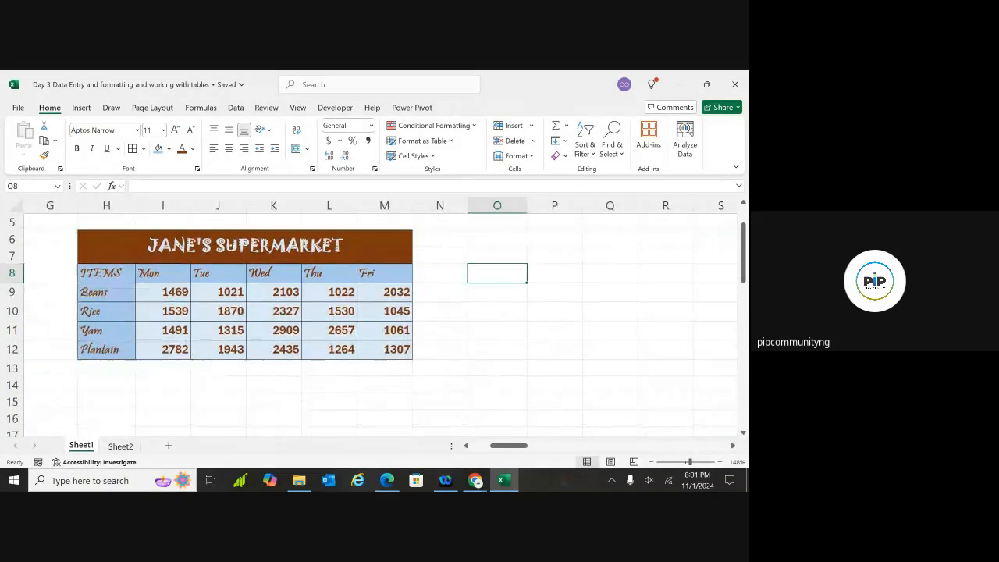
pyautogui.hscroll(-2, 381, 317)
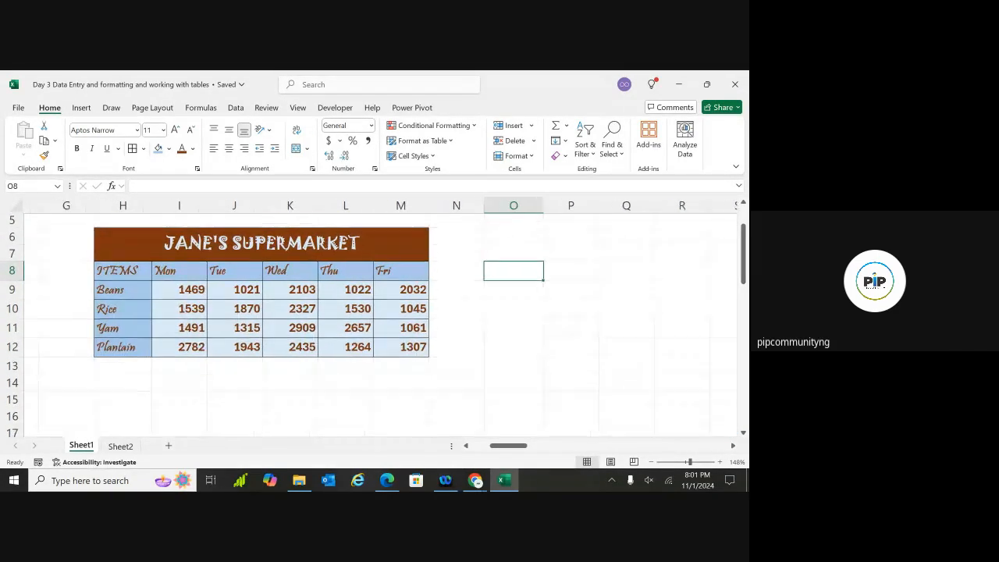
pyautogui.hscroll(3, 381, 317)
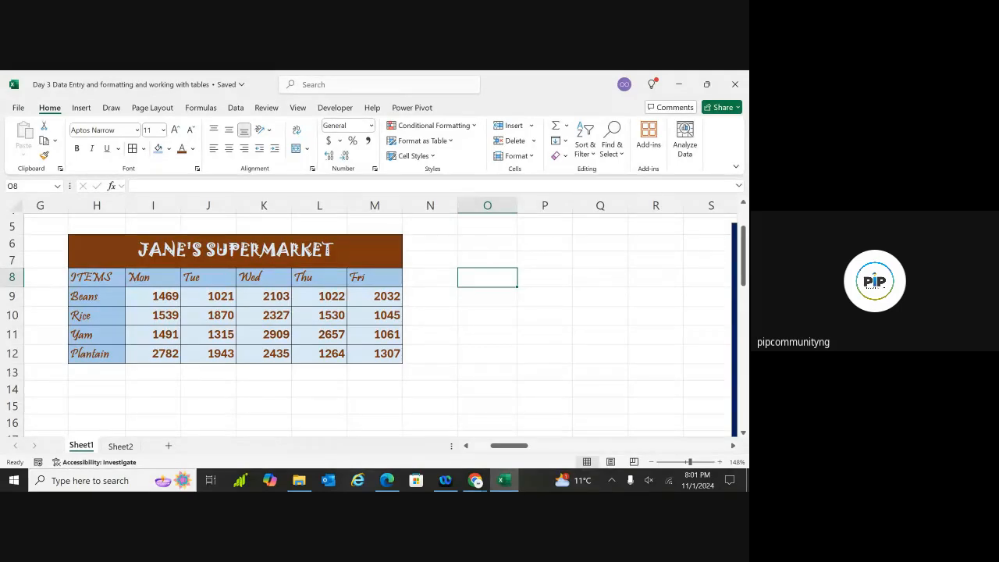
pyautogui.hscroll(1, 381, 325)
pyautogui.scroll(1, 381, 325)
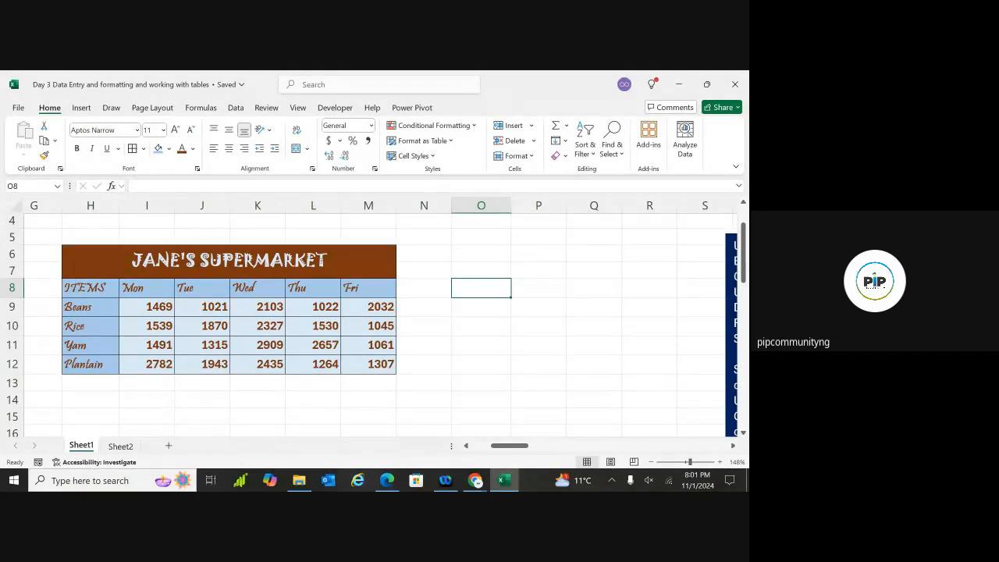
pyautogui.scroll(-2, 375, 325)
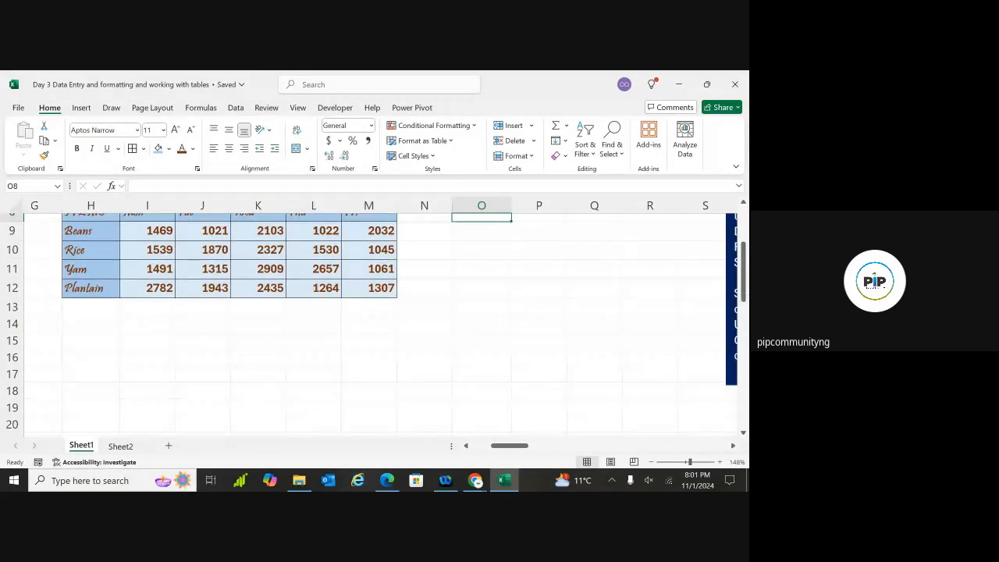
pyautogui.scroll(1, 375, 325)
pyautogui.scroll(-2, 375, 325)
pyautogui.scroll(1, 374, 324)
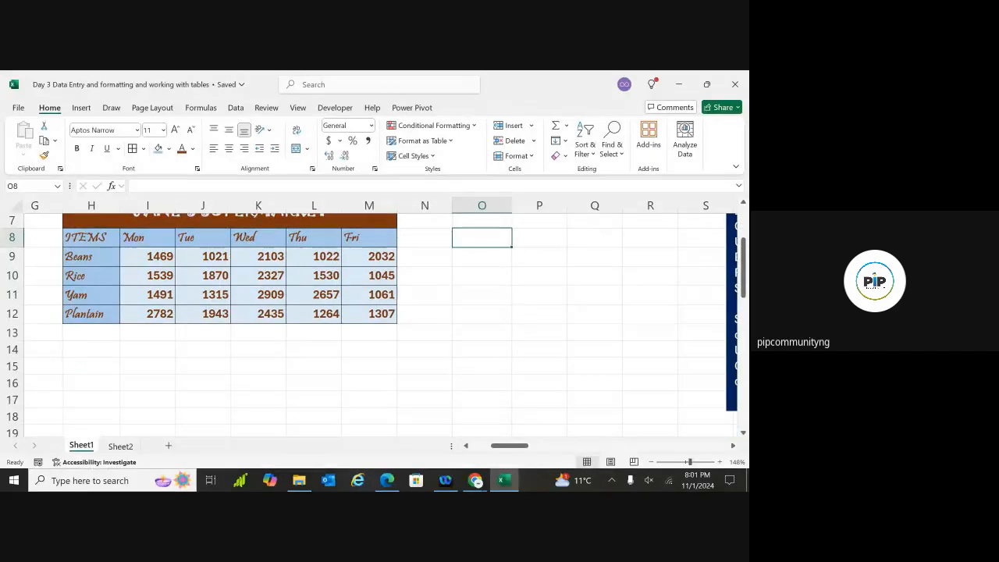
pyautogui.scroll(2, 375, 324)
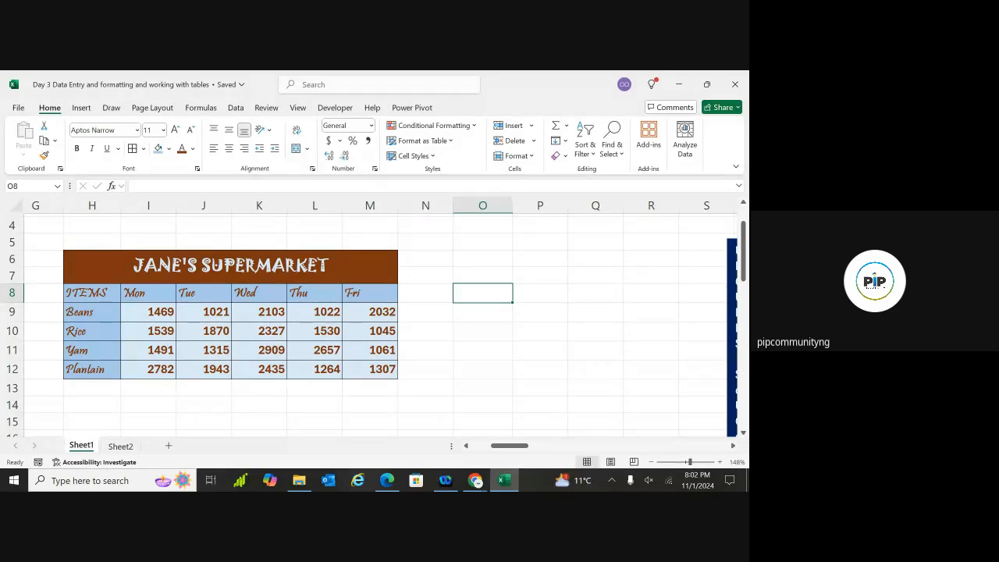
pyautogui.click(479, 315)
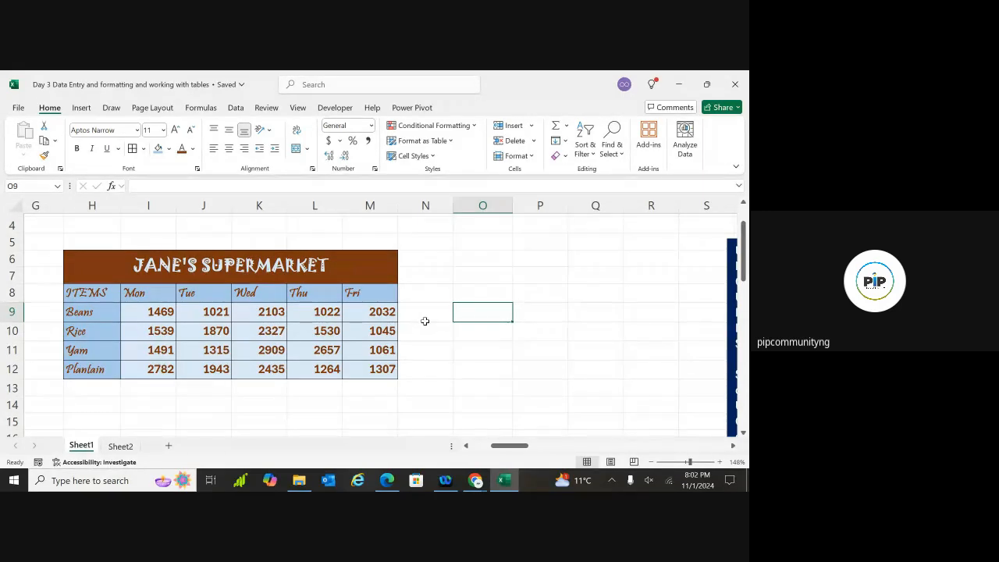
pyautogui.doubleClick(460, 315)
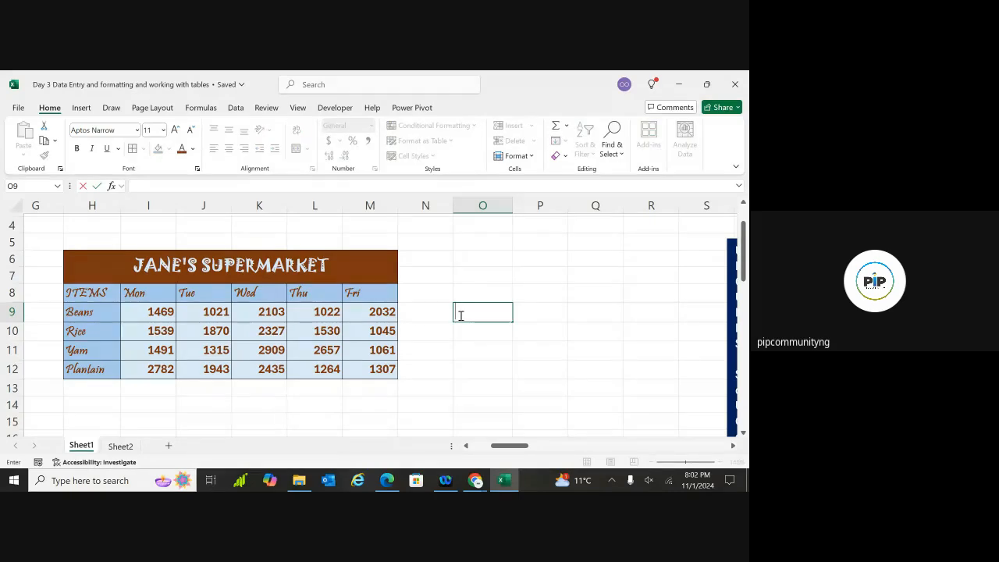
pyautogui.write('=')
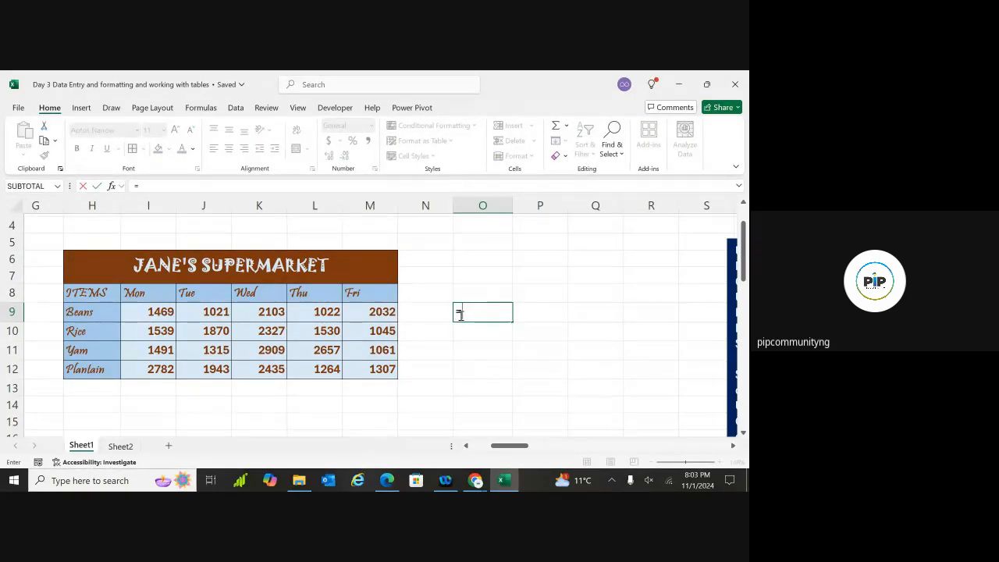
pyautogui.write('1022')
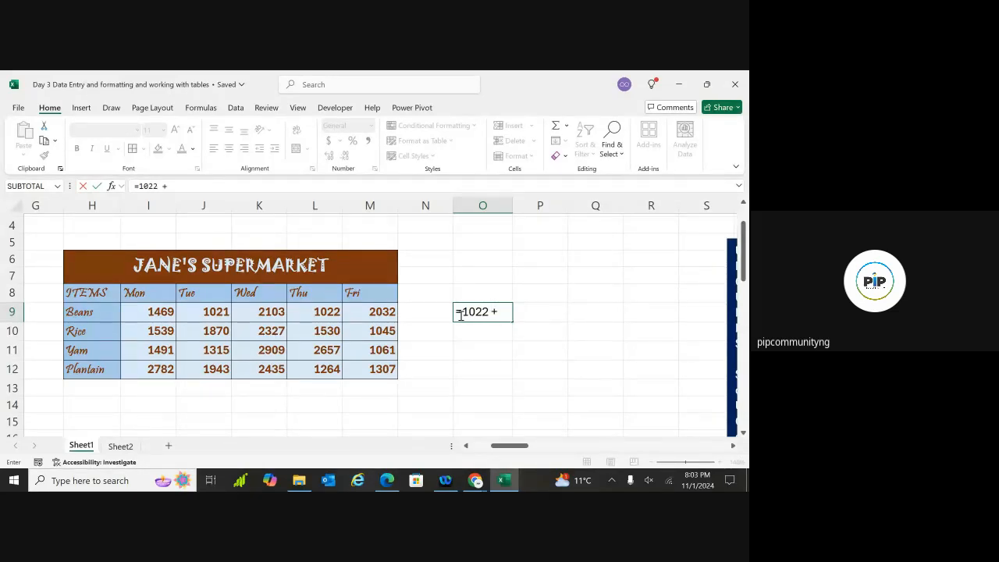
pyautogui.write(' + 2032')
pyautogui.press('Return')
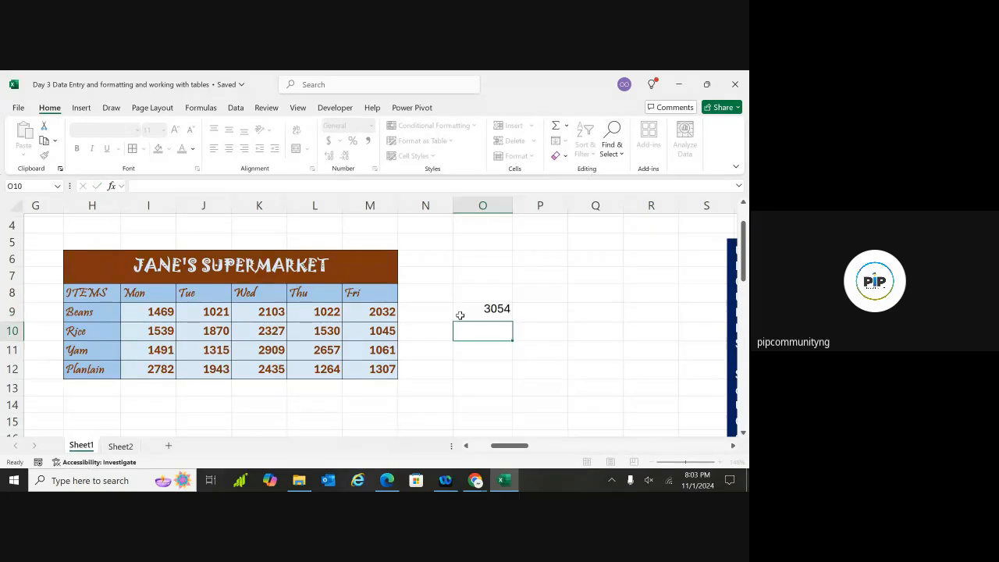
pyautogui.click(485, 312)
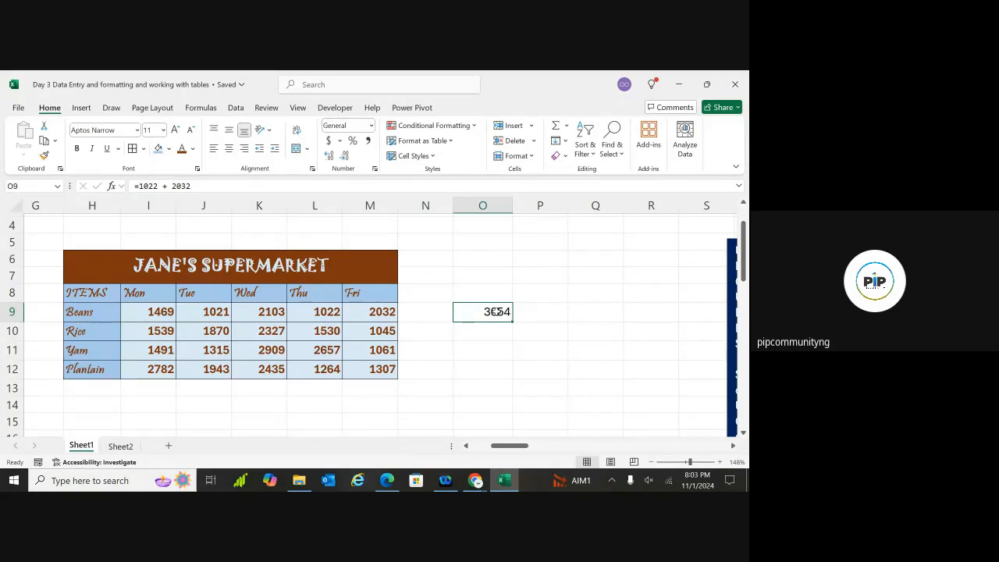
pyautogui.press('Delete')
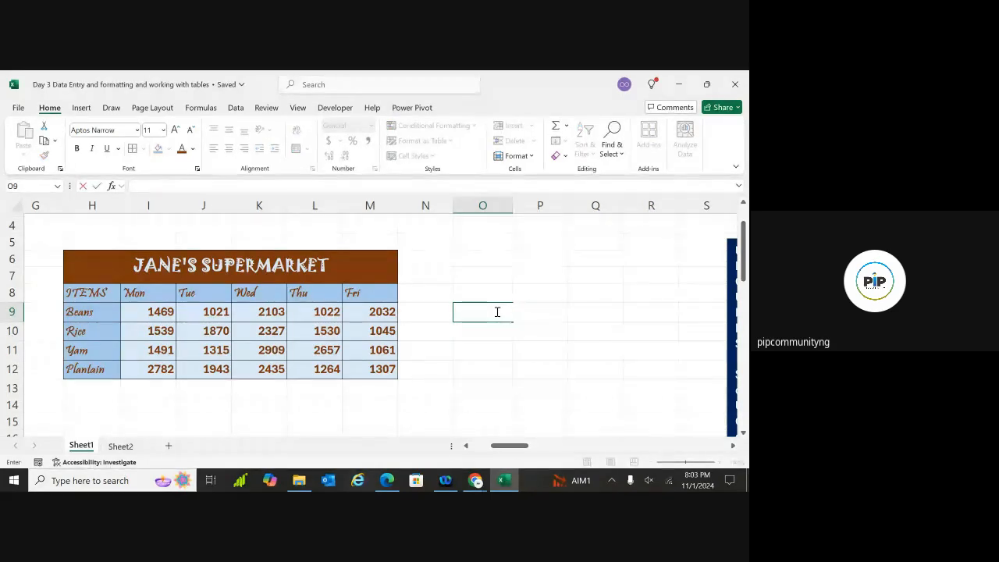
# Rebuild O9 as the reference formula =L9 + M9 and check it returns 3054
pyautogui.click(491, 346)
pyautogui.click(481, 312)
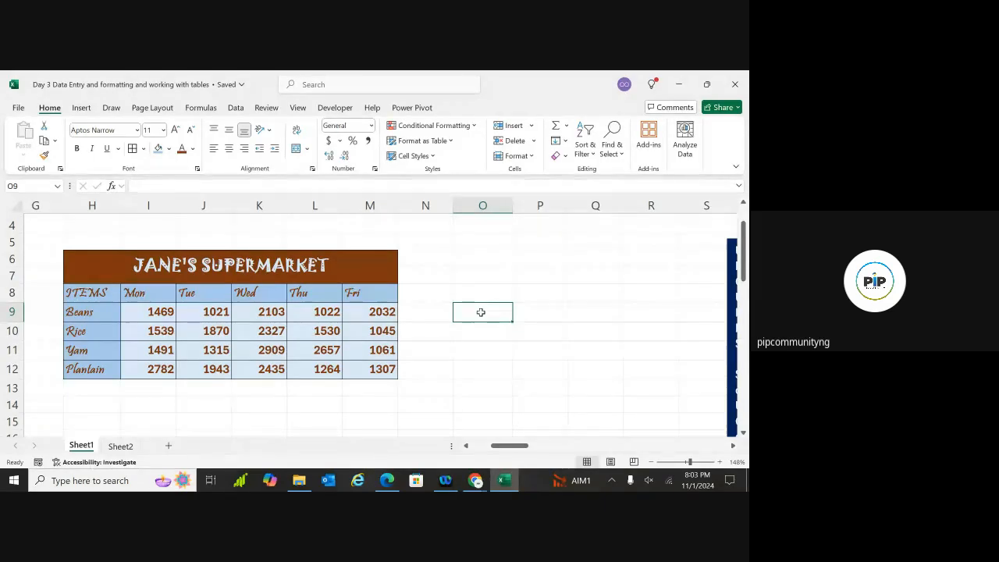
pyautogui.doubleClick(480, 312)
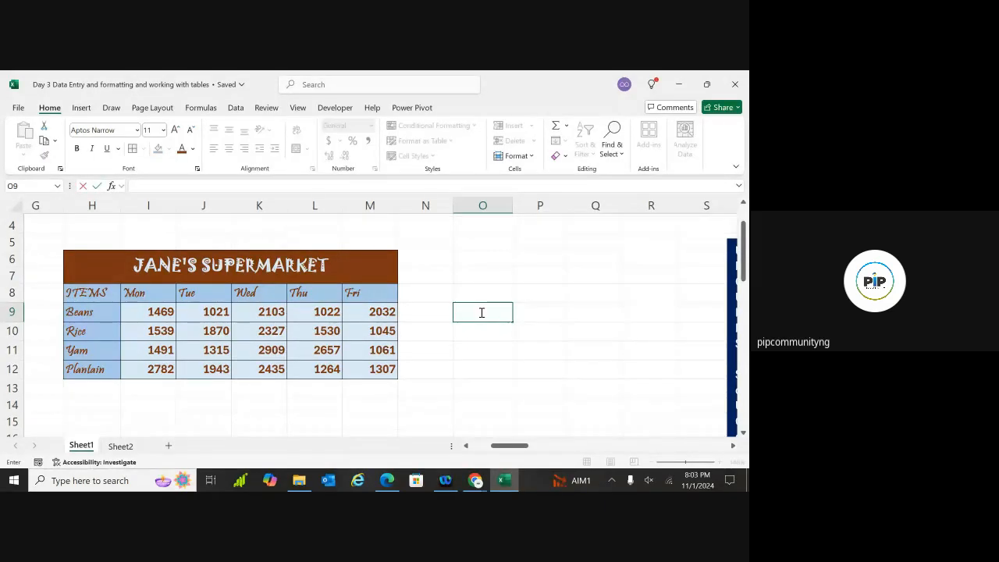
pyautogui.write('=')
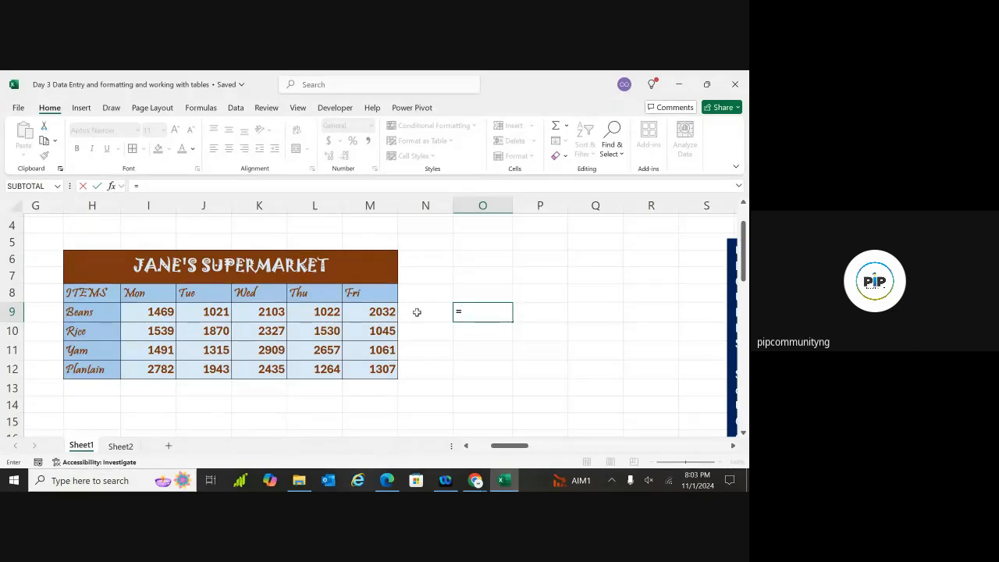
pyautogui.click(320, 313)
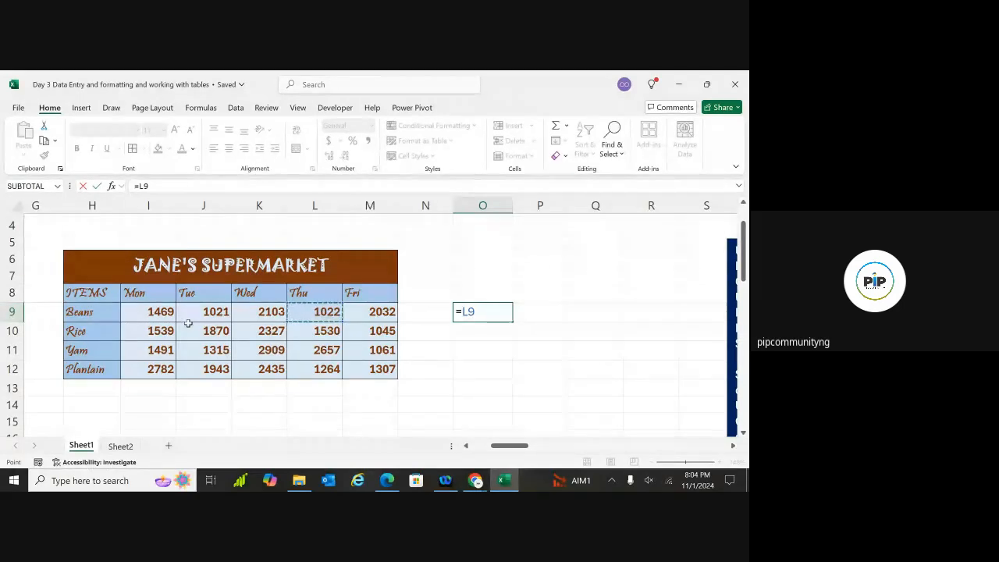
pyautogui.click(481, 313)
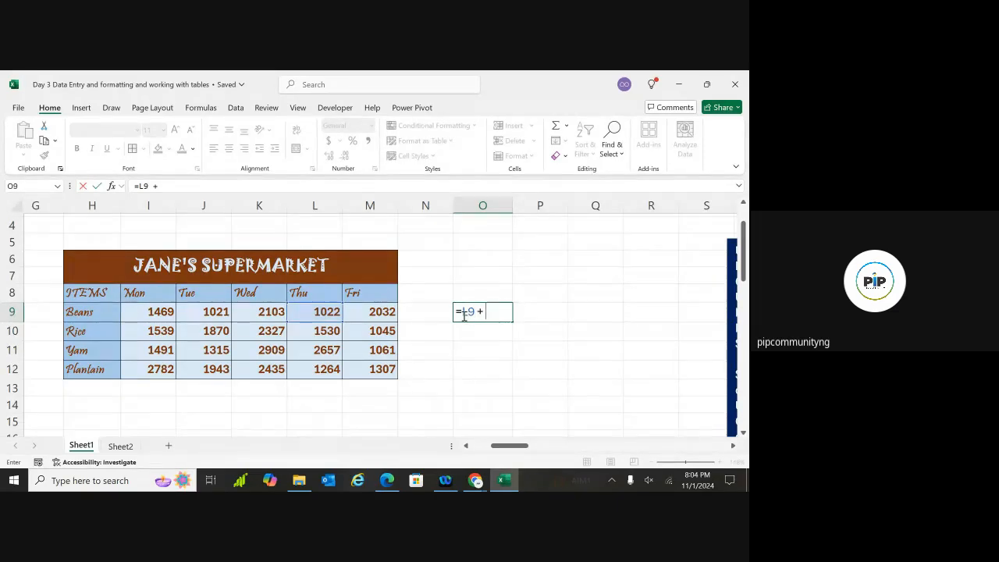
pyautogui.click(382, 312)
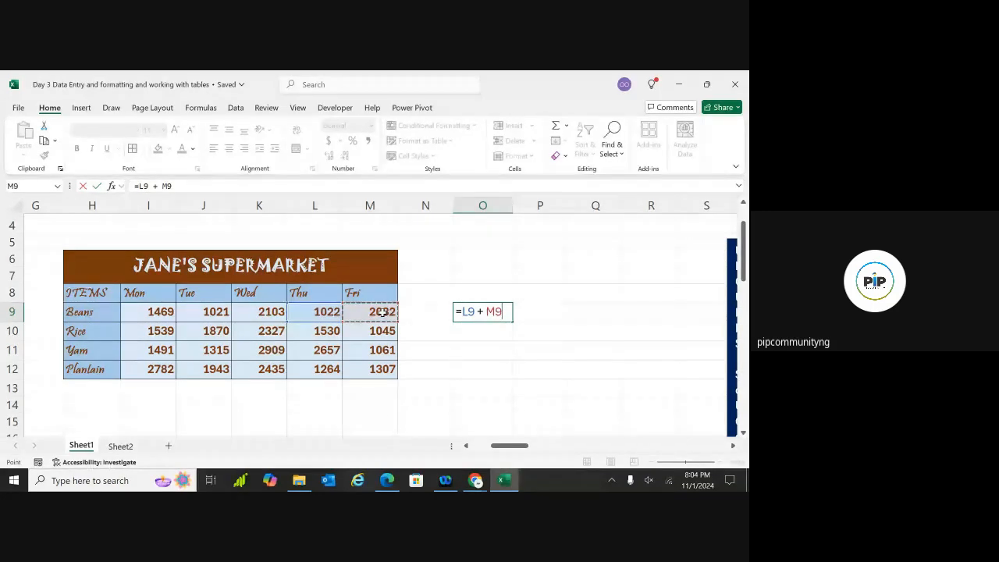
pyautogui.press('Return')
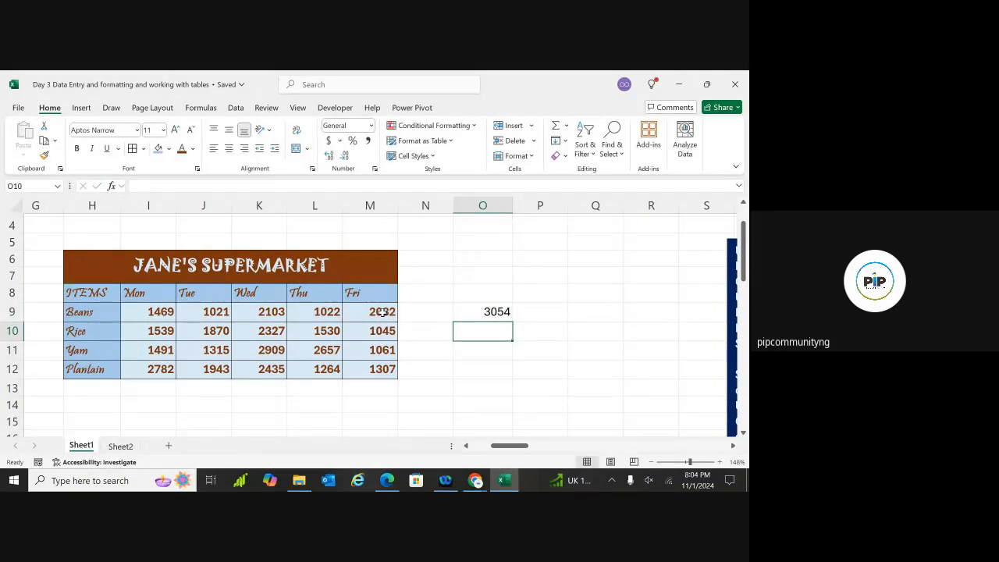
pyautogui.click(494, 312)
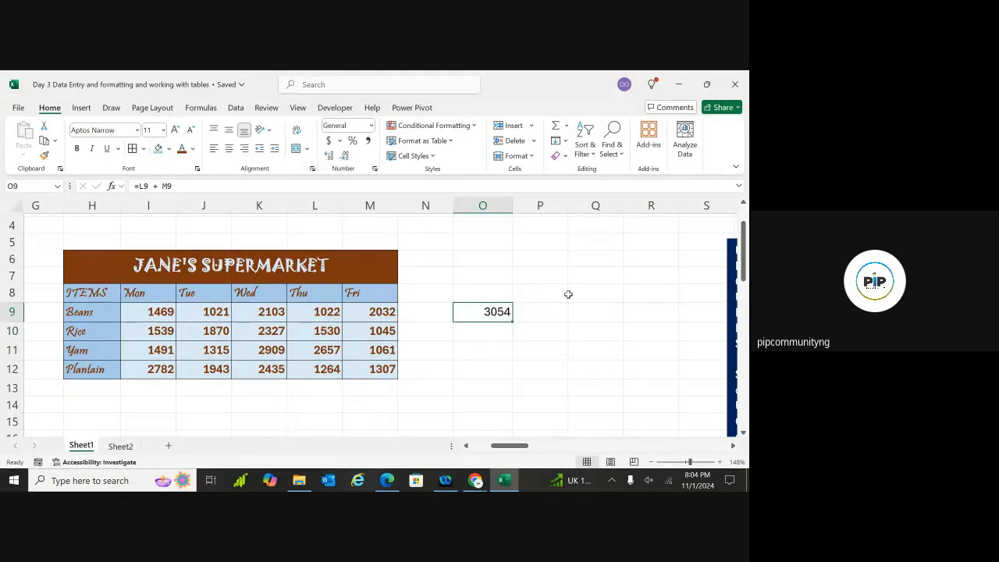
# Enter the reference =J11 in cell Q9, showing 1315
pyautogui.click(602, 315)
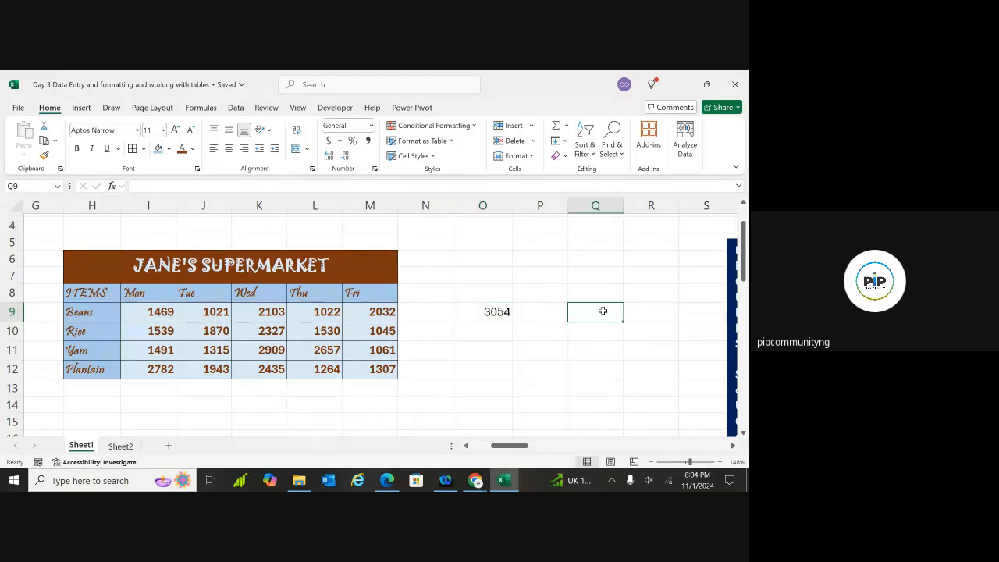
pyautogui.doubleClick(603, 311)
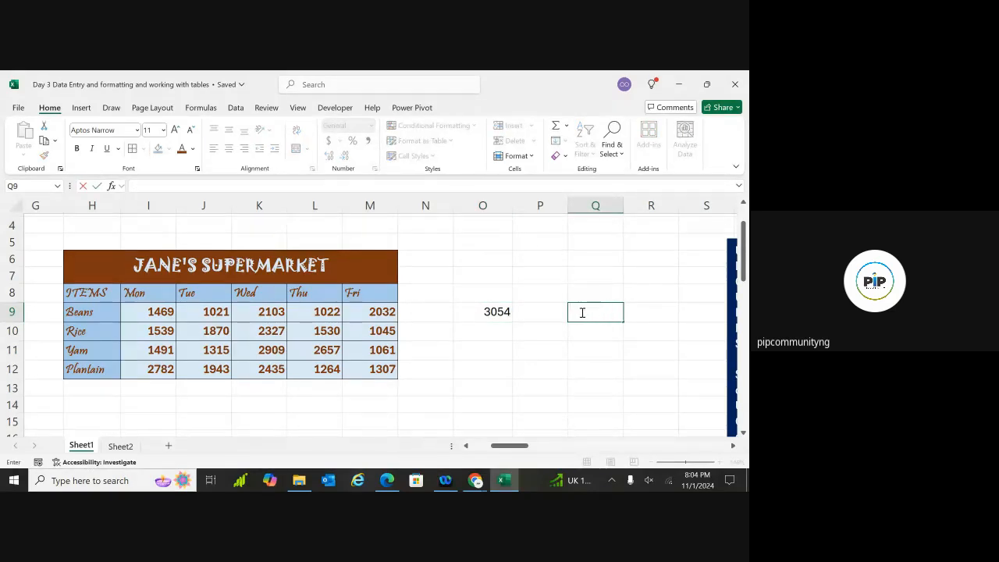
pyautogui.write('=')
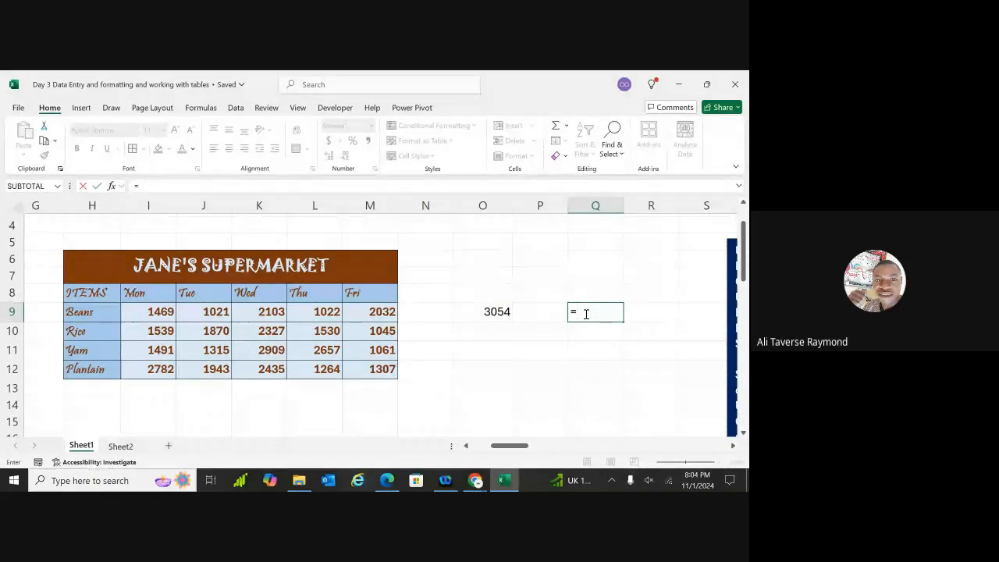
pyautogui.write('j11')
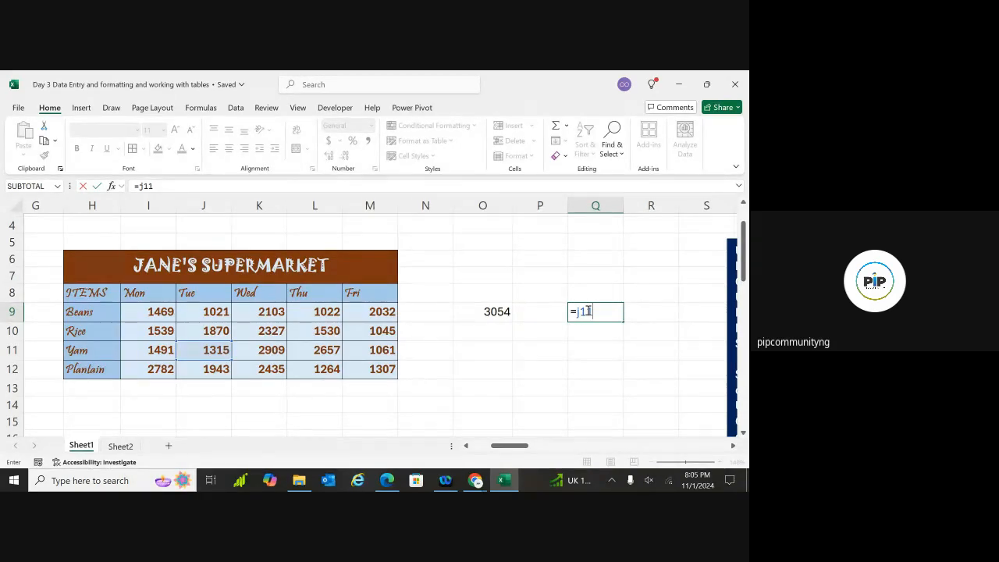
pyautogui.press('Return')
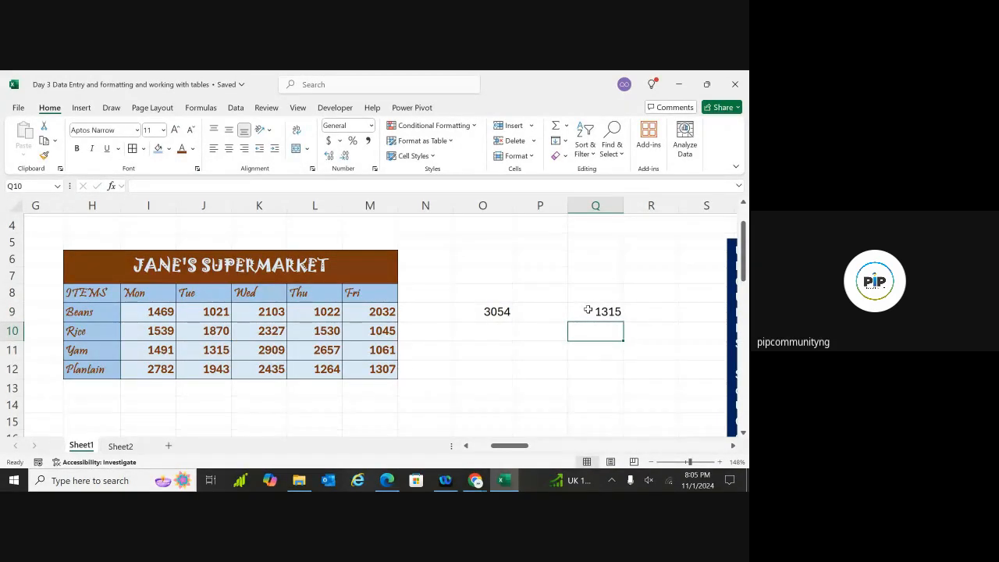
pyautogui.click(612, 312)
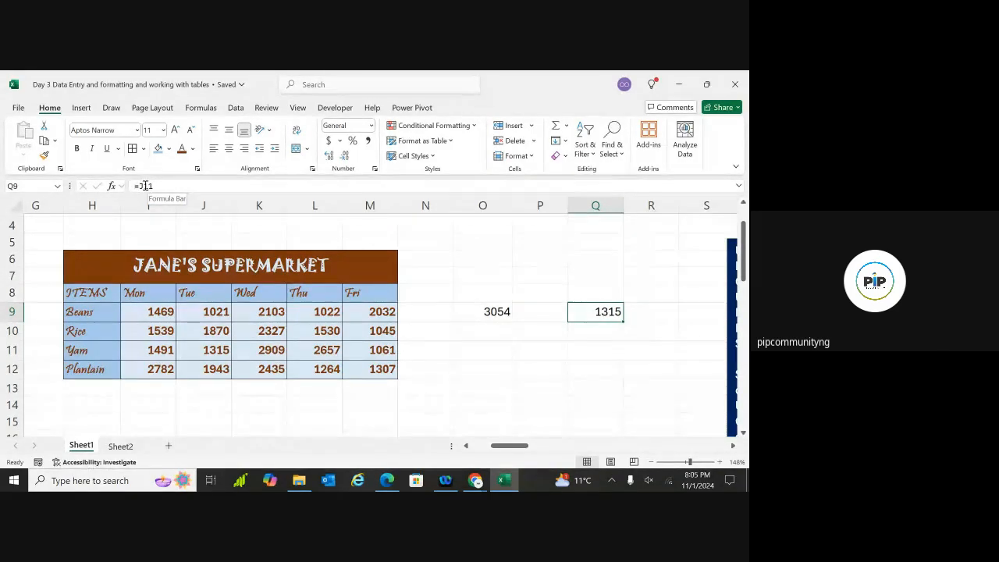
# Erase the =J11 formula from Q9 and recheck O9's =L9 + M9
pyautogui.doubleClick(609, 314)
pyautogui.press('BackSpace')
pyautogui.press('BackSpace')
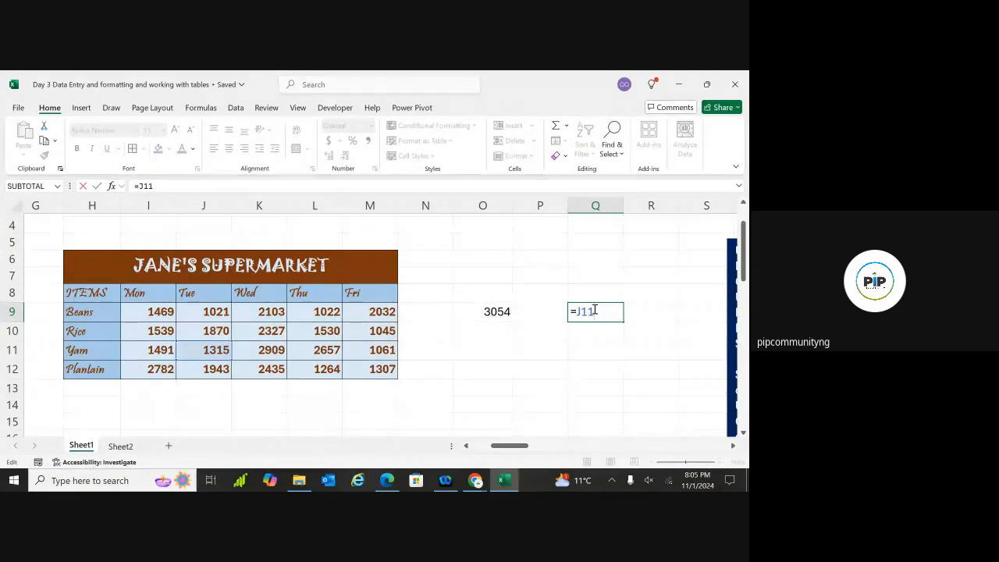
pyautogui.press('BackSpace')
pyautogui.press('BackSpace')
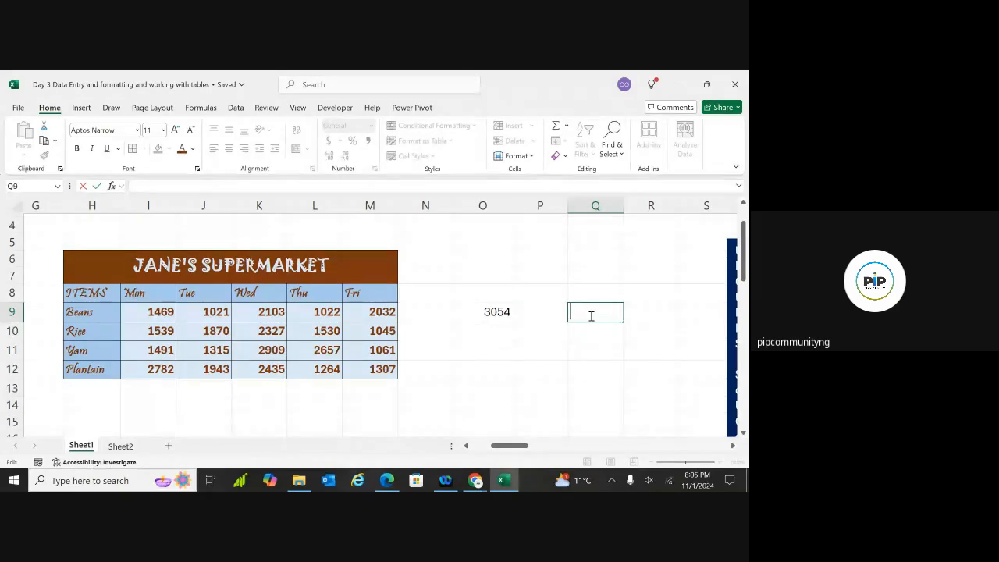
pyautogui.click(653, 363)
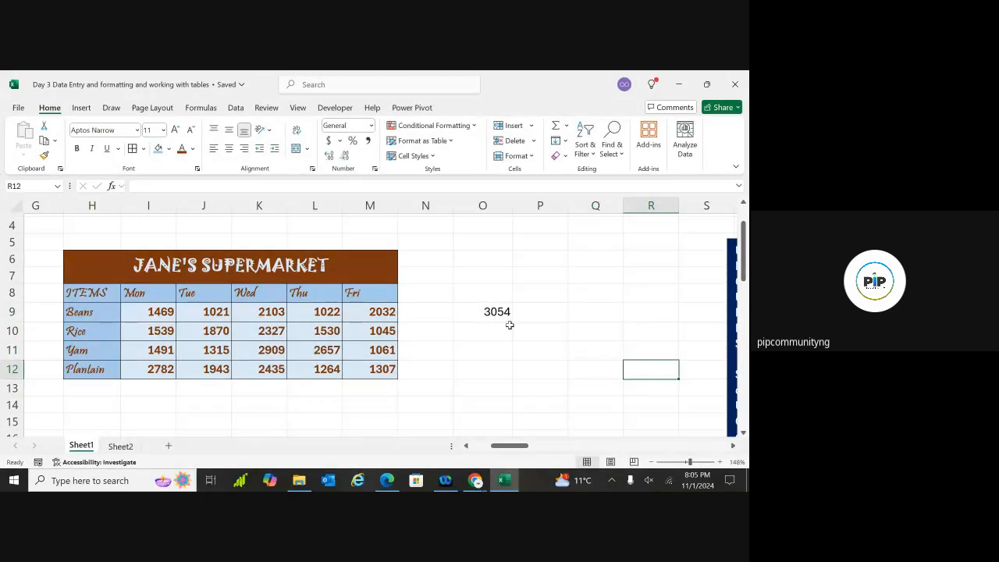
pyautogui.click(498, 311)
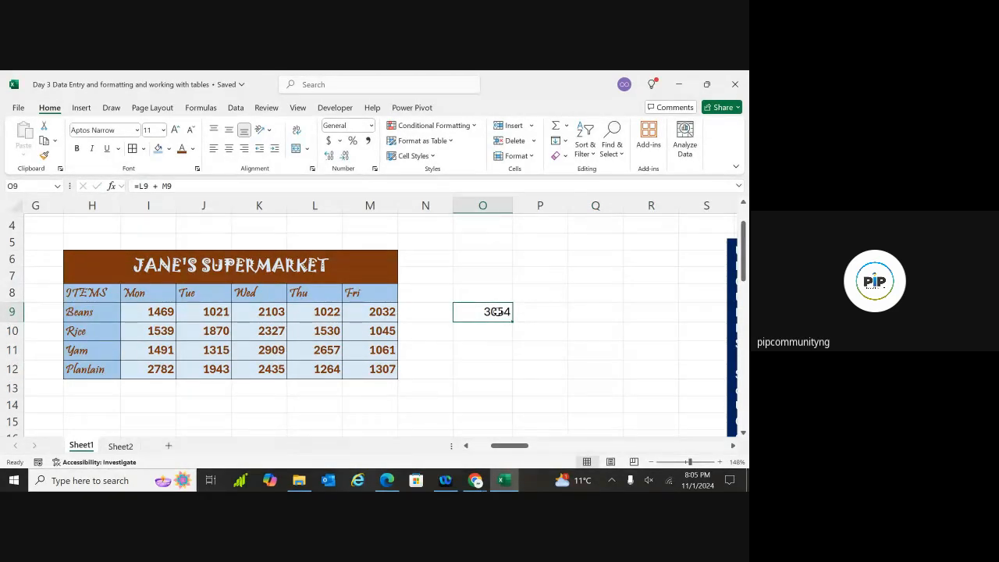
# Enter the reference formula =L9 in cell P9
pyautogui.click(539, 318)
pyautogui.write('=')
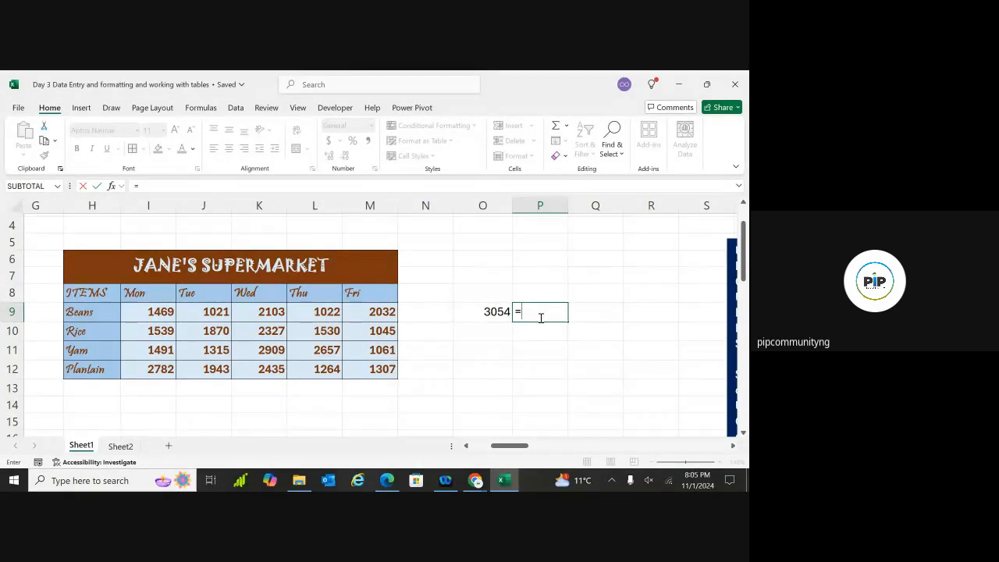
pyautogui.write('L')
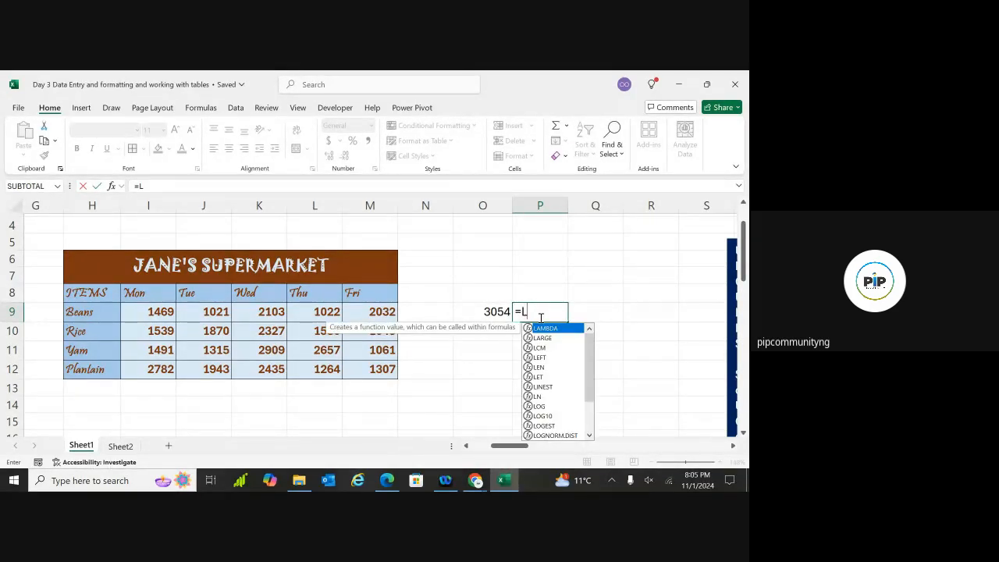
pyautogui.write('9')
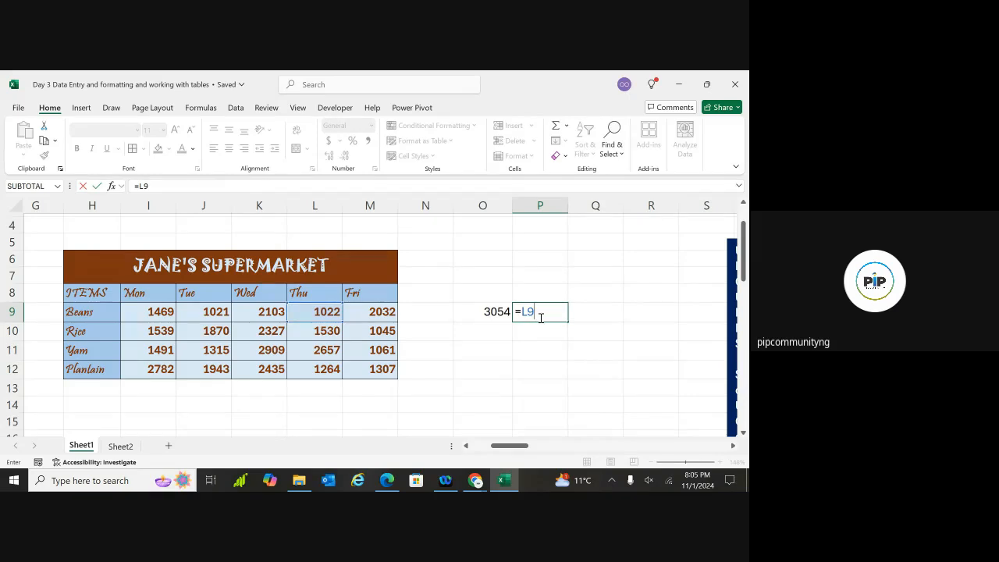
pyautogui.press('Return')
pyautogui.press('Up')
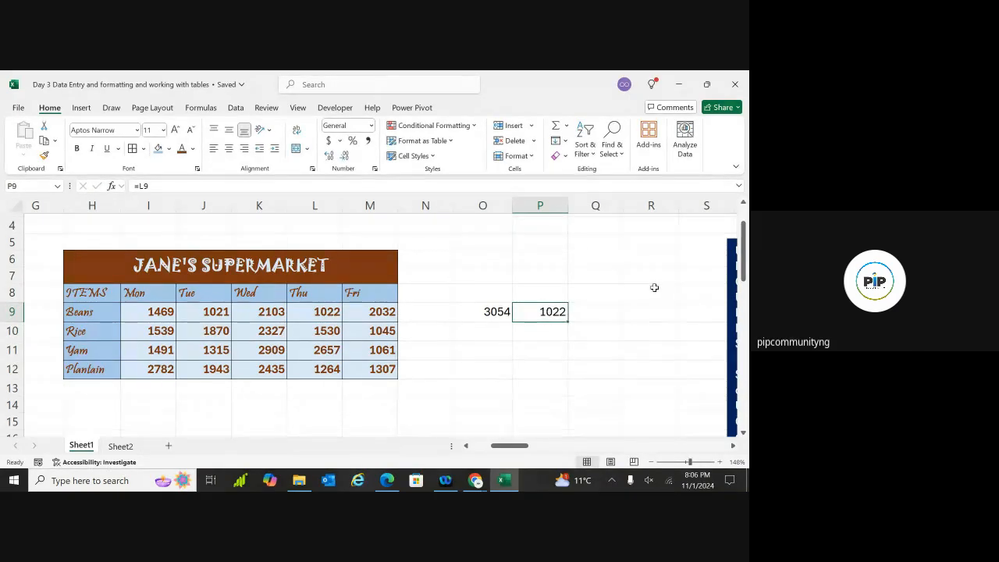
pyautogui.doubleClick(651, 312)
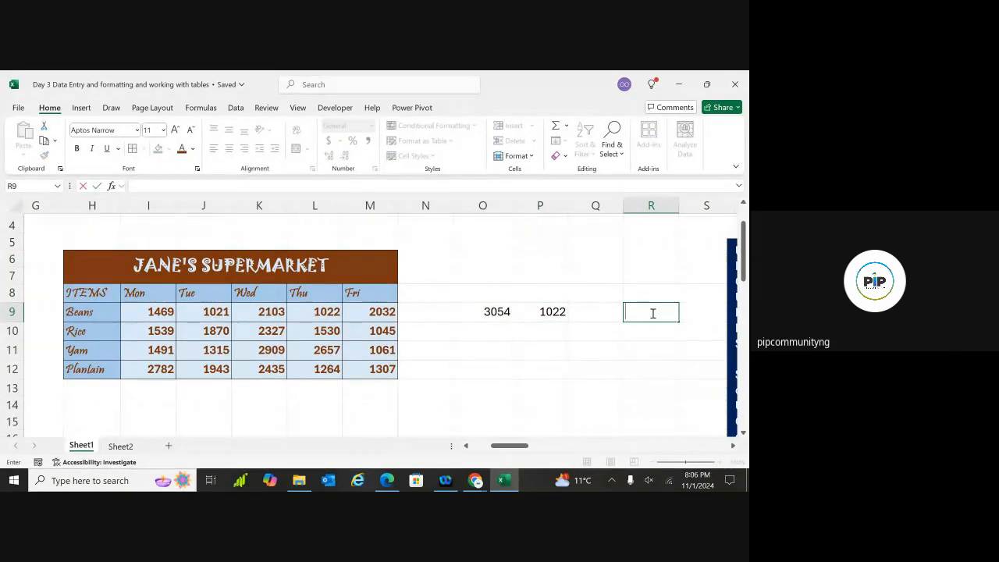
pyautogui.click(585, 347)
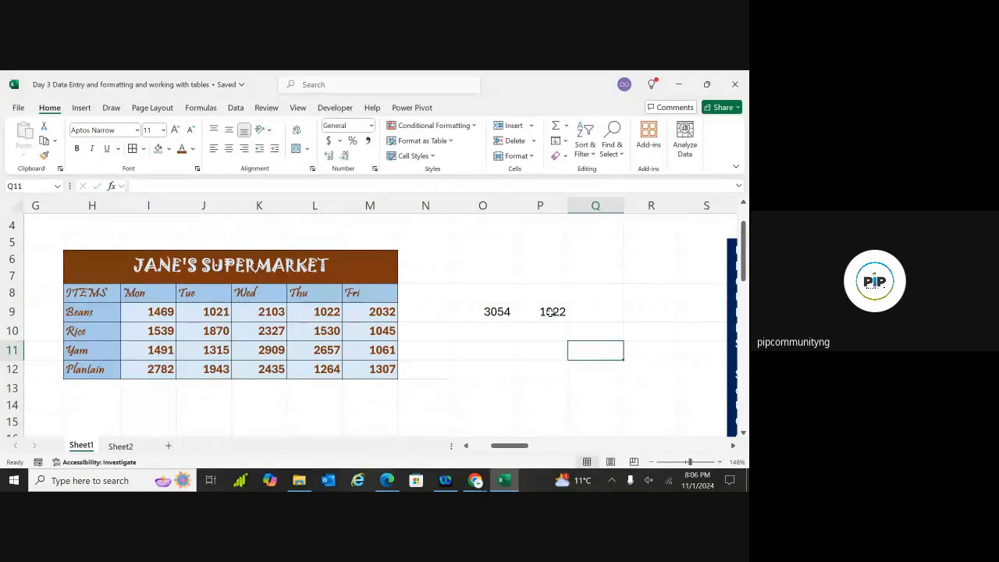
# Fill P9's =L9 down to P12 and confirm P10 and P11 read =L10 and =L11
pyautogui.click(551, 312)
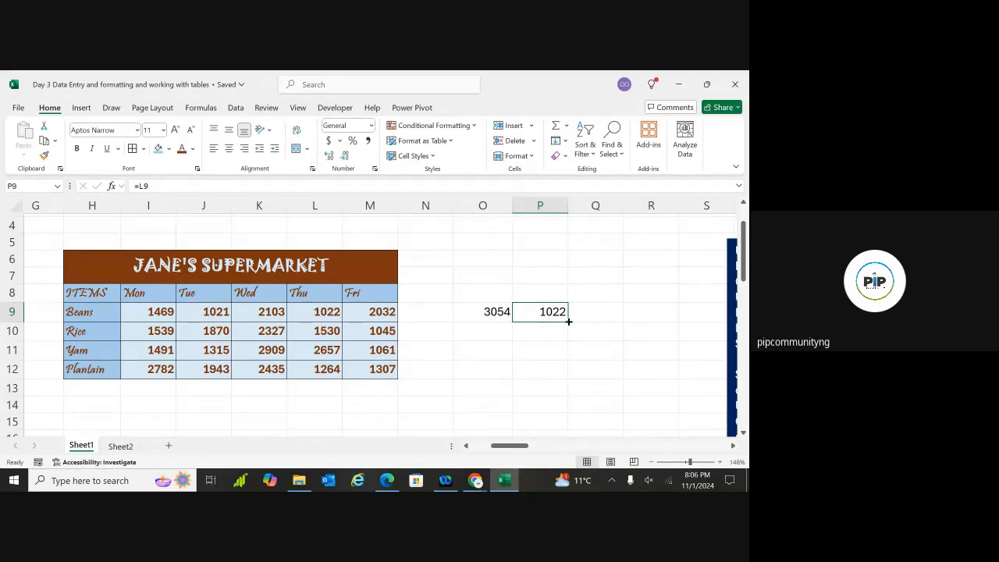
pyautogui.moveTo(568, 322); pyautogui.dragTo(562, 373)
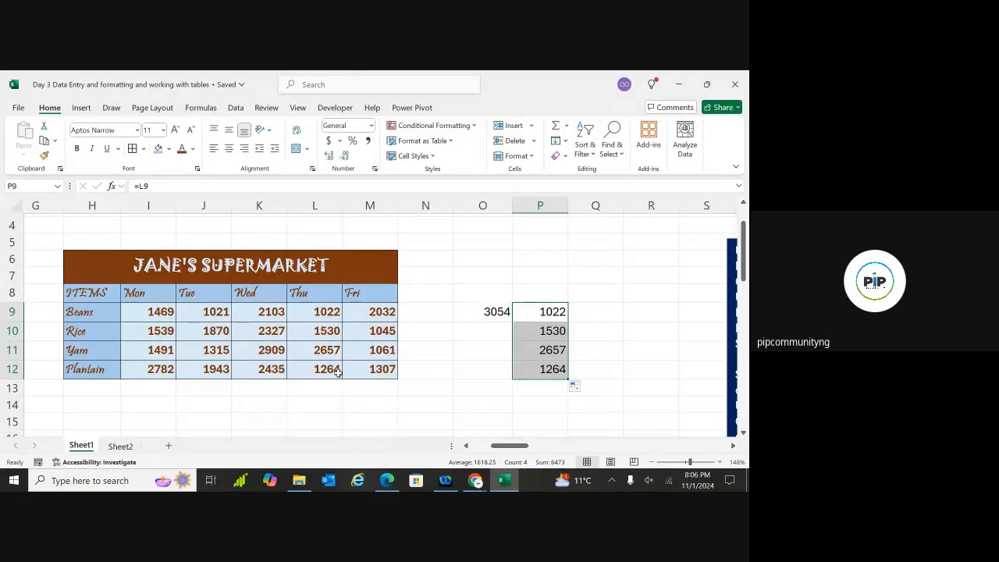
pyautogui.click(489, 336)
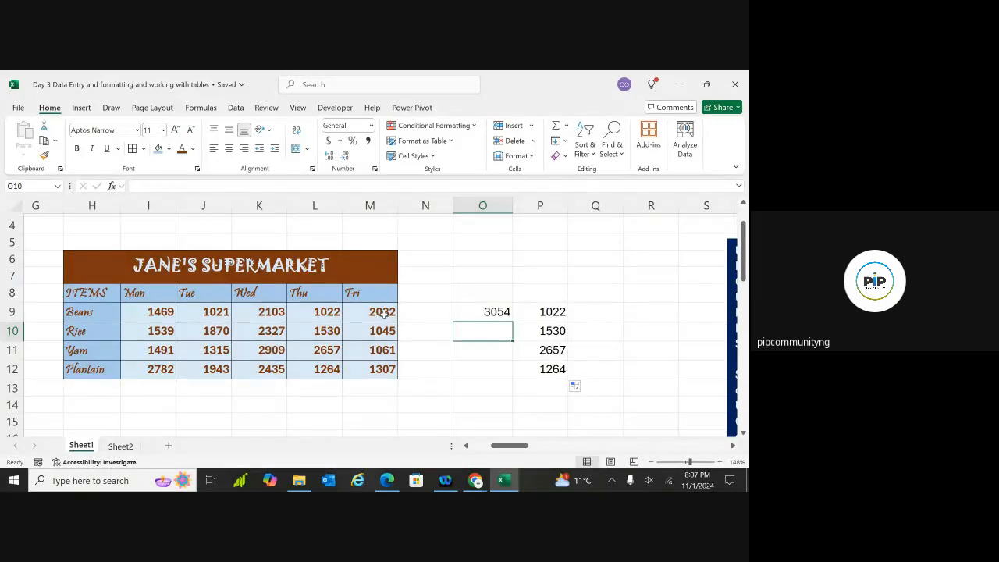
pyautogui.click(500, 367)
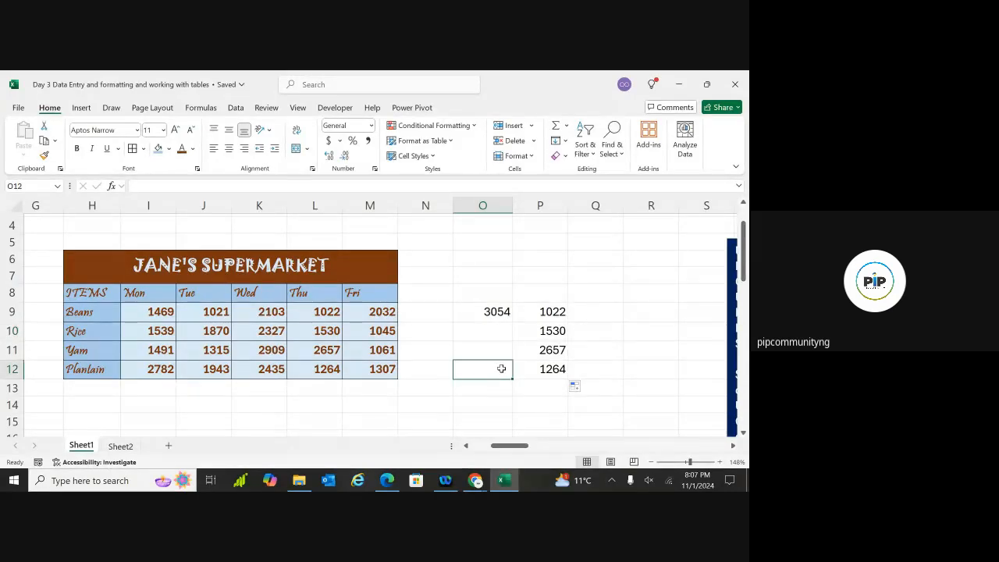
pyautogui.click(591, 318)
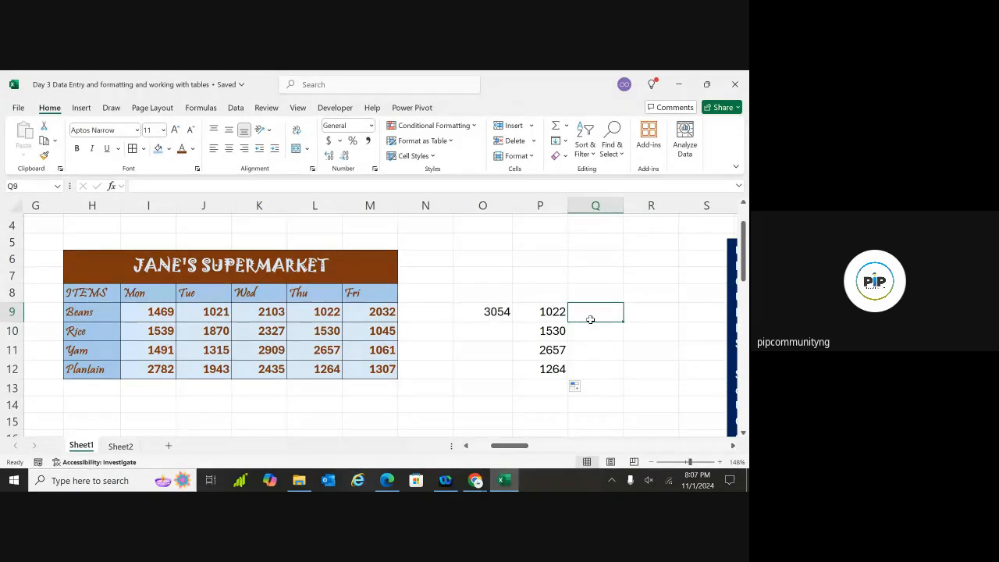
pyautogui.click(549, 311)
pyautogui.click(549, 331)
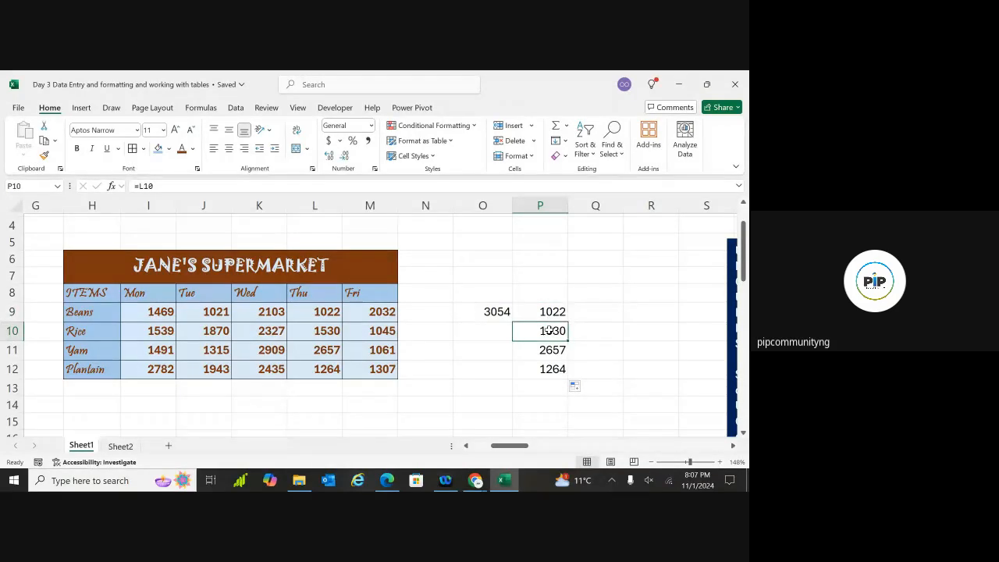
pyautogui.click(550, 348)
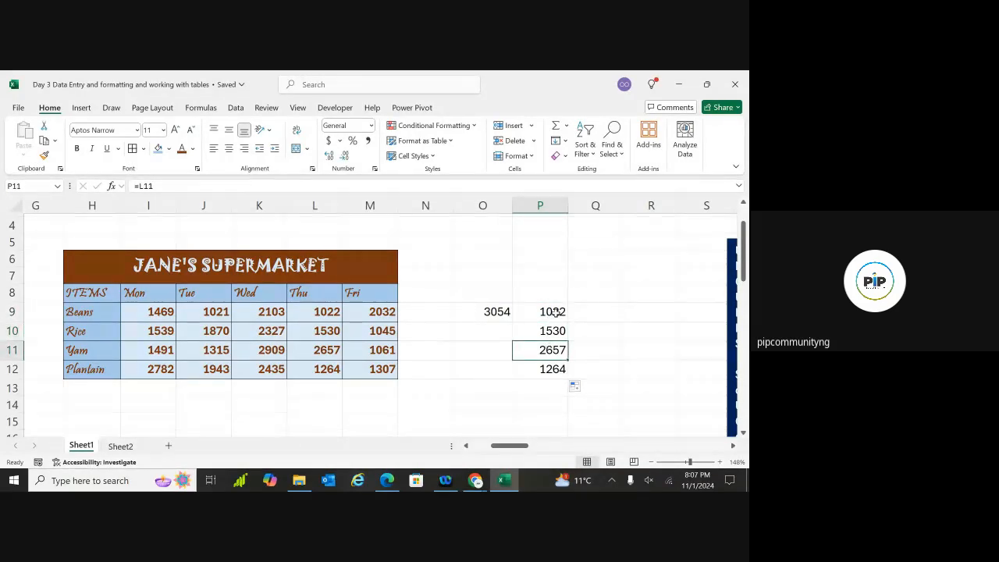
pyautogui.click(556, 311)
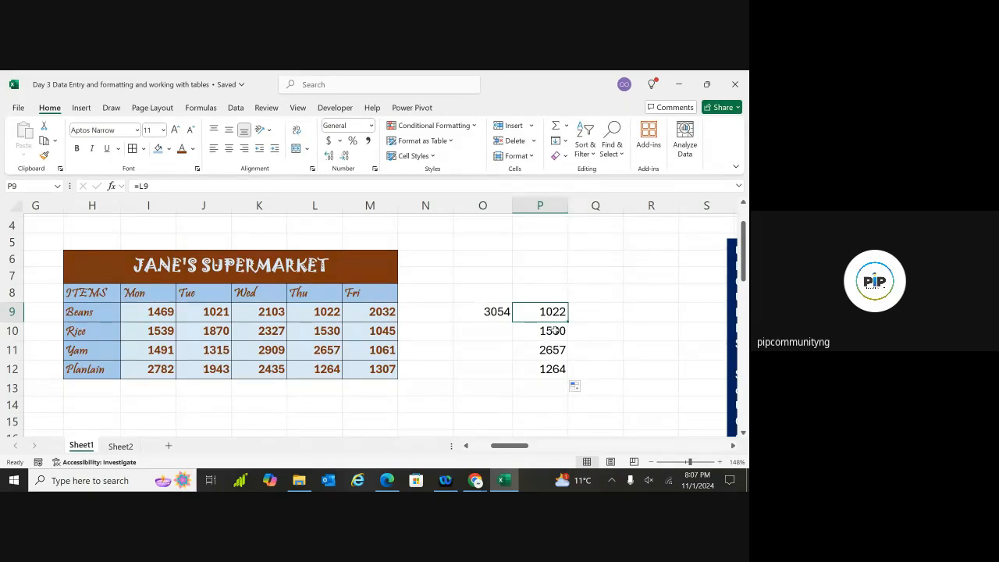
# Scroll around the sheet and return to the JANE'S SUPERMARKET table around columns H–P
pyautogui.hscroll(5, 561, 353)
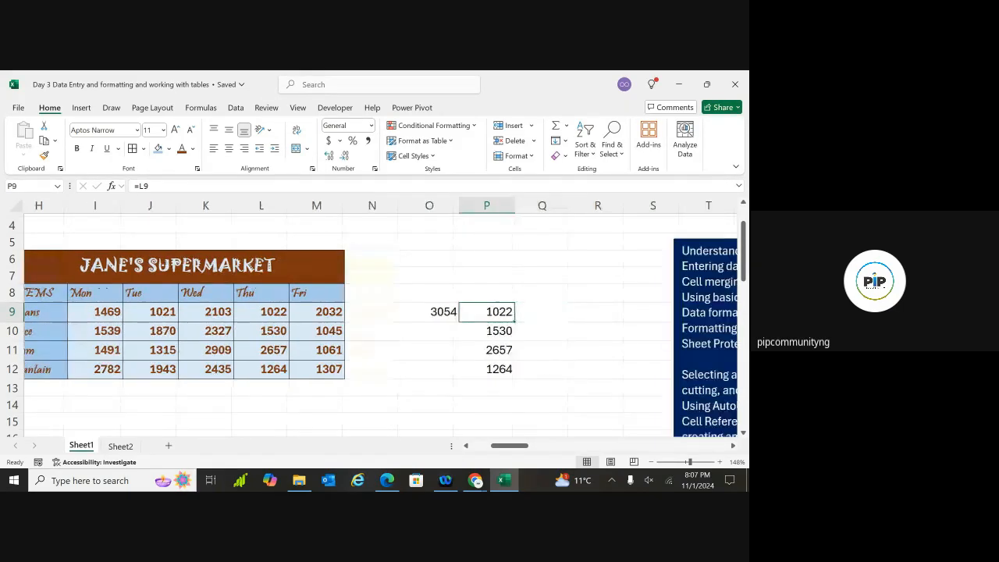
pyautogui.hscroll(5, 382, 320)
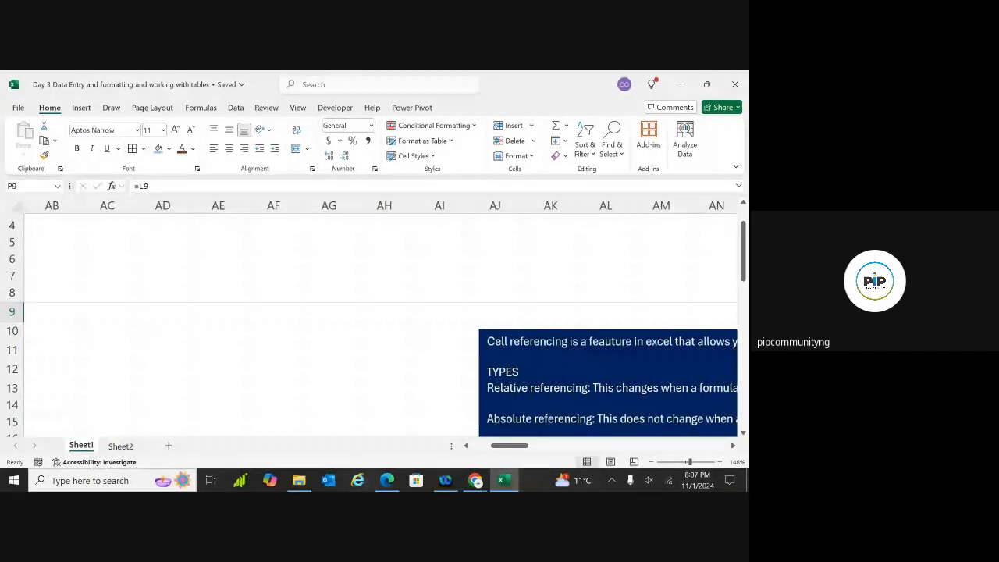
pyautogui.hscroll(1, 382, 320)
pyautogui.scroll(-3, 371, 320)
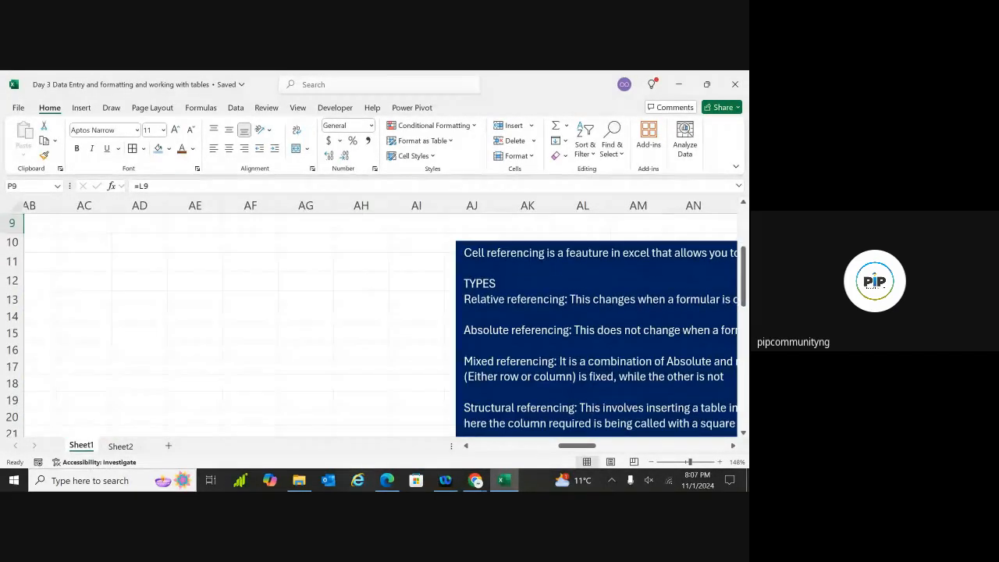
pyautogui.keyDown('ctrl'); pyautogui.scroll(-2, 371, 320); pyautogui.keyUp('ctrl')
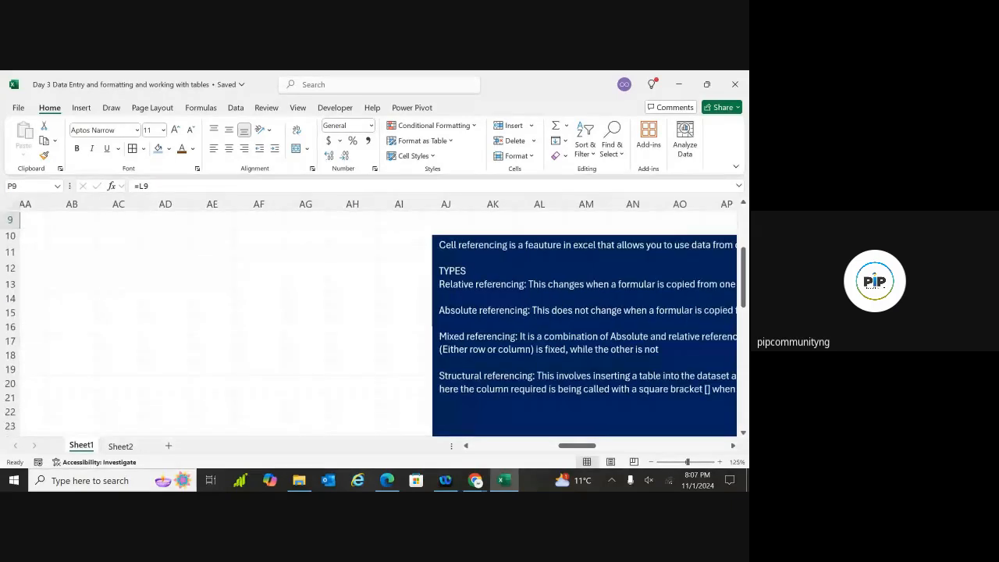
pyautogui.hscroll(2, 381, 320)
pyautogui.hscroll(2, 381, 320)
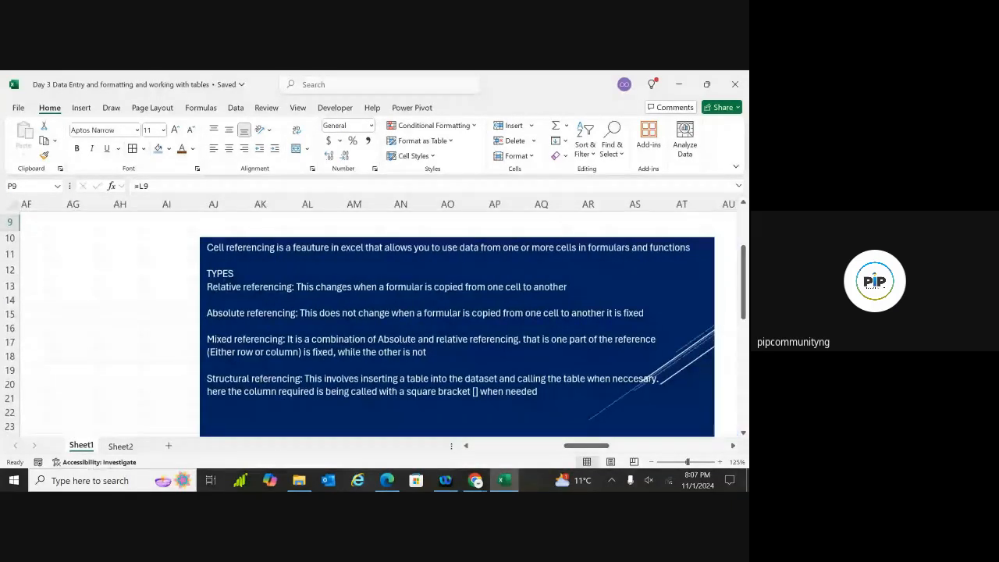
pyautogui.hscroll(1, 429, 335)
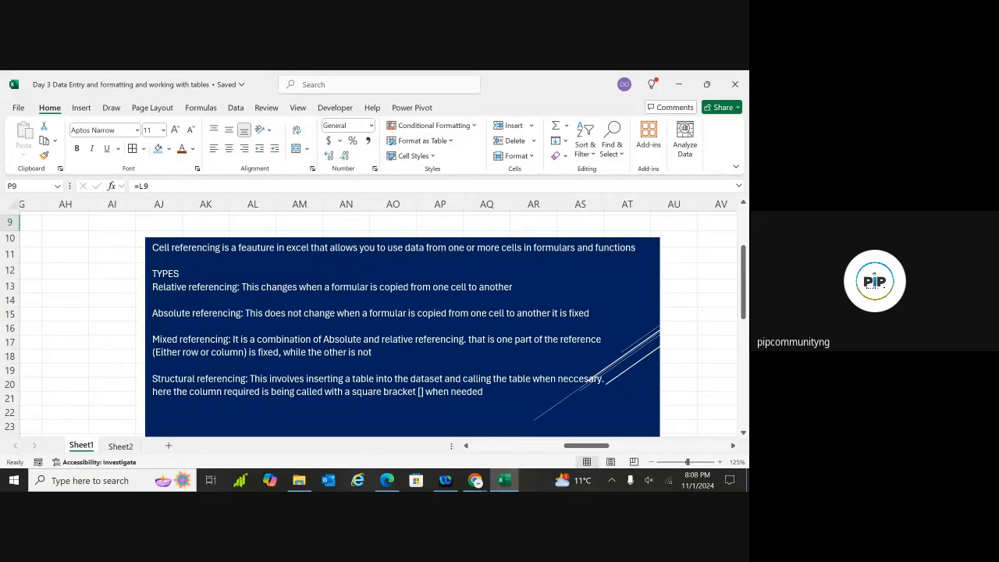
pyautogui.scroll(-1, 381, 324)
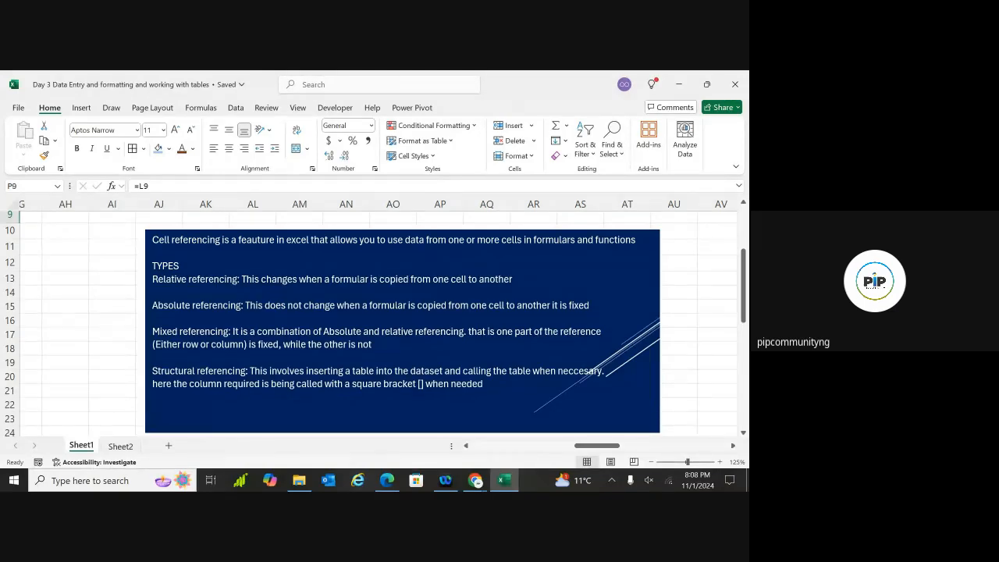
pyautogui.scroll(-1, 382, 324)
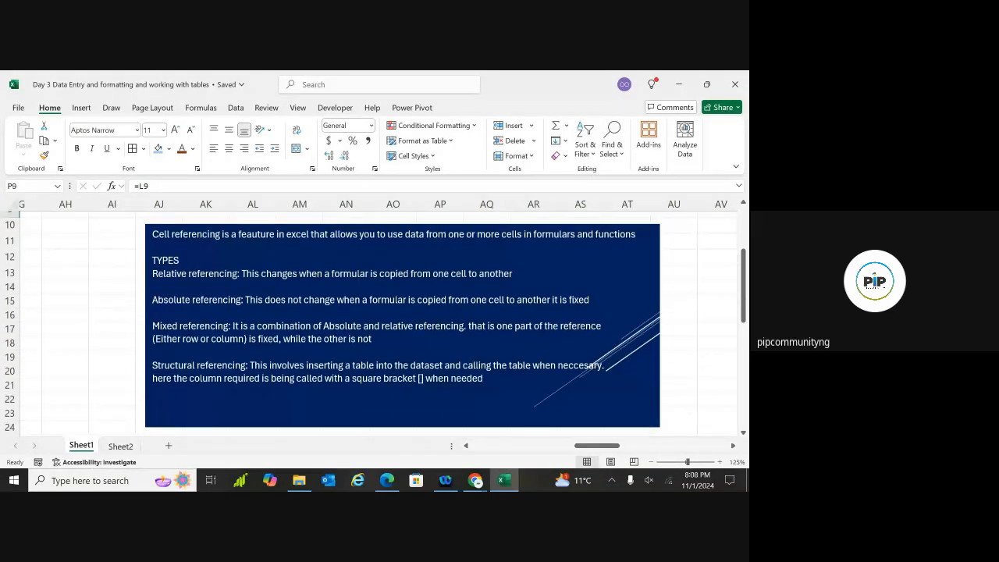
pyautogui.scroll(-1, 382, 324)
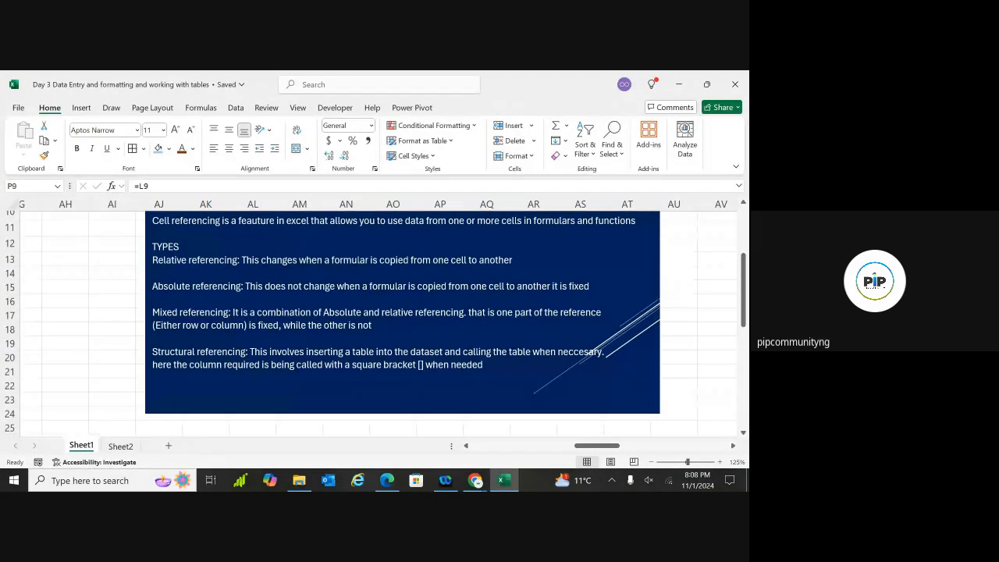
pyautogui.scroll(-1, 402, 312)
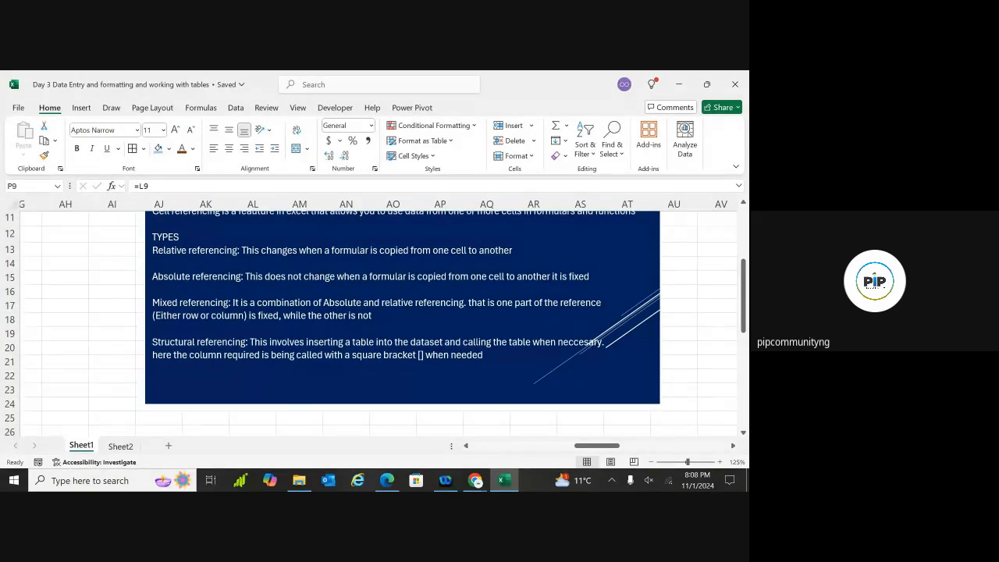
pyautogui.scroll(1, 402, 312)
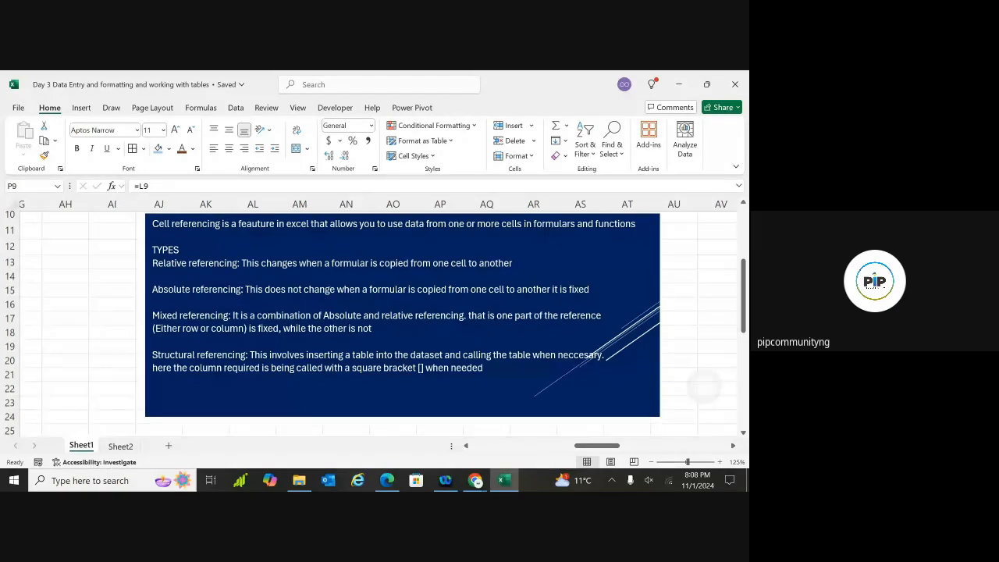
pyautogui.scroll(-1, 402, 312)
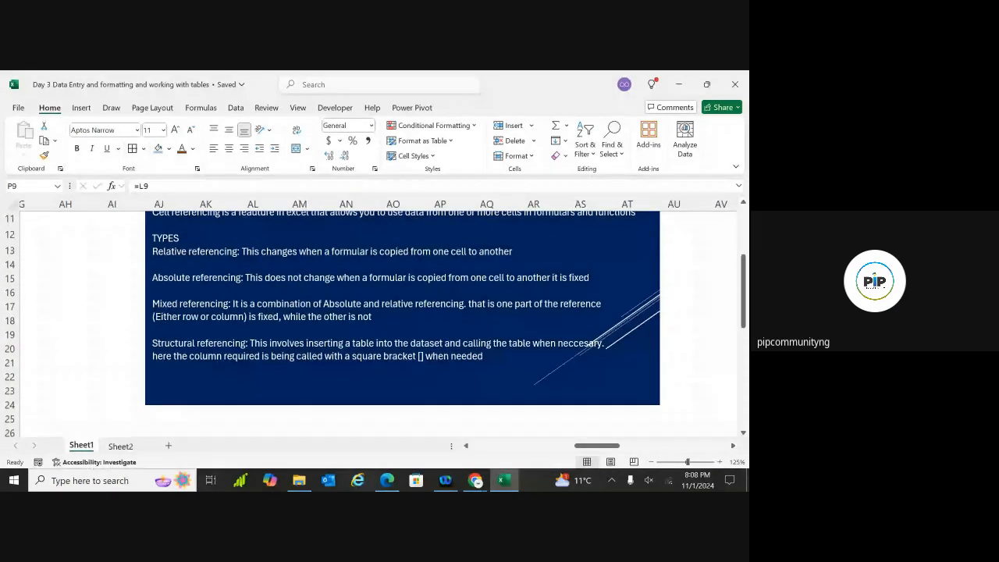
pyautogui.hscroll(-1, 402, 312)
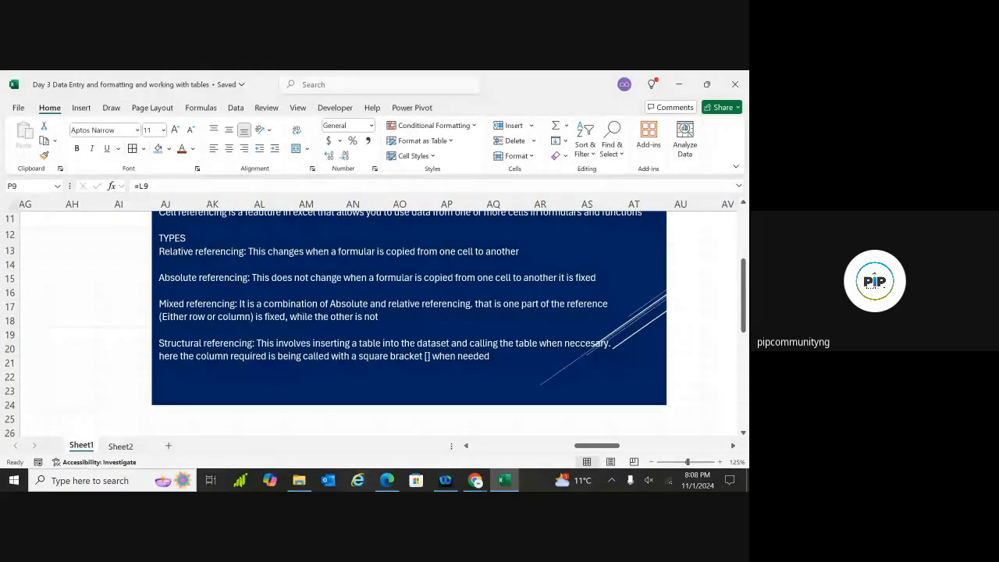
pyautogui.hscroll(1, 402, 312)
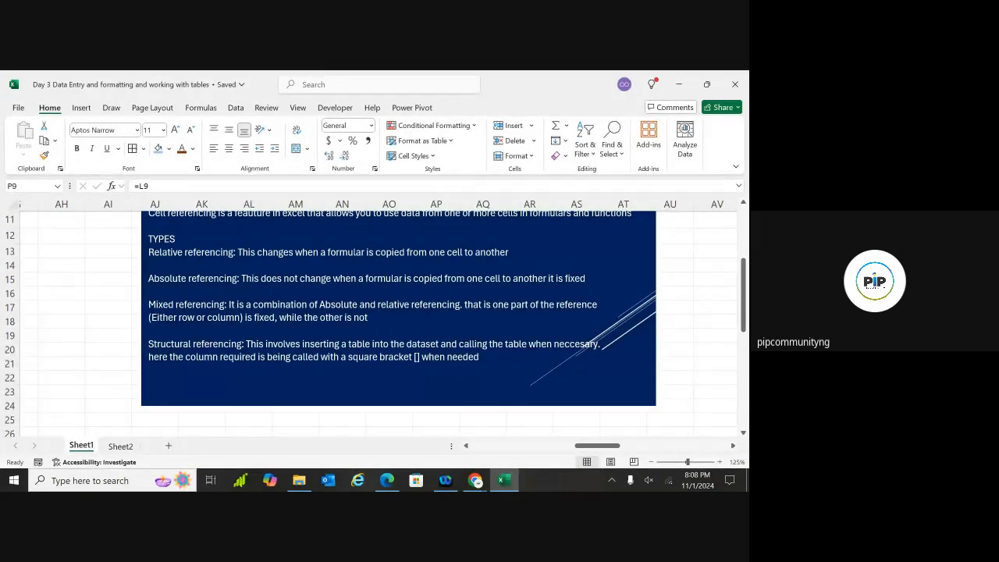
pyautogui.scroll(-1, 367, 312)
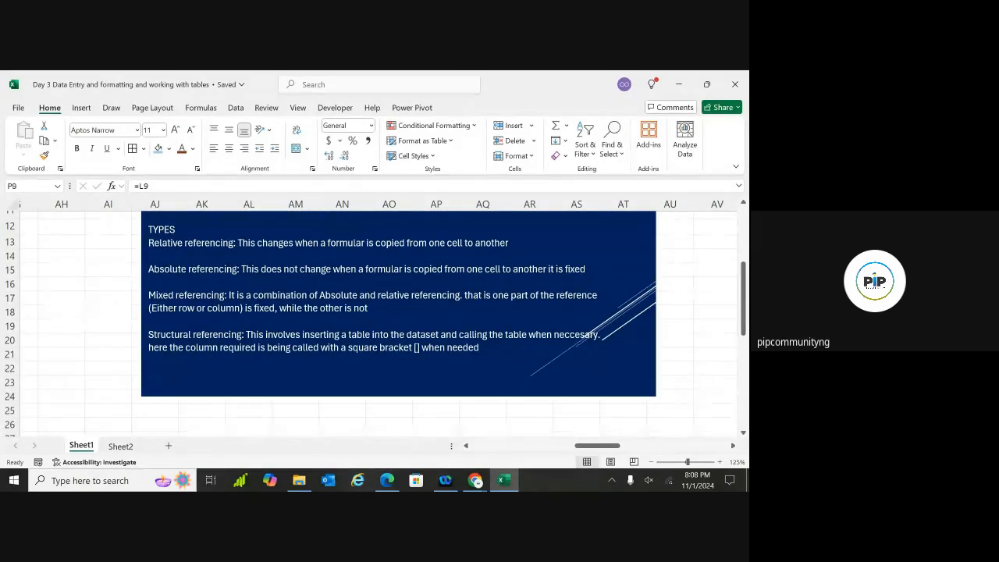
pyautogui.scroll(-1, 367, 324)
pyautogui.scroll(1, 367, 324)
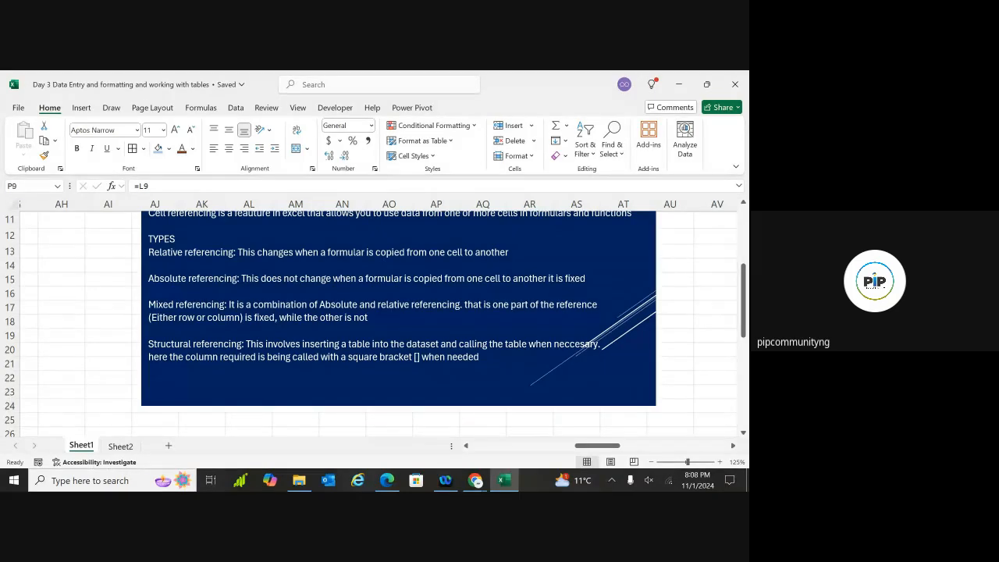
pyautogui.scroll(-2, 371, 320)
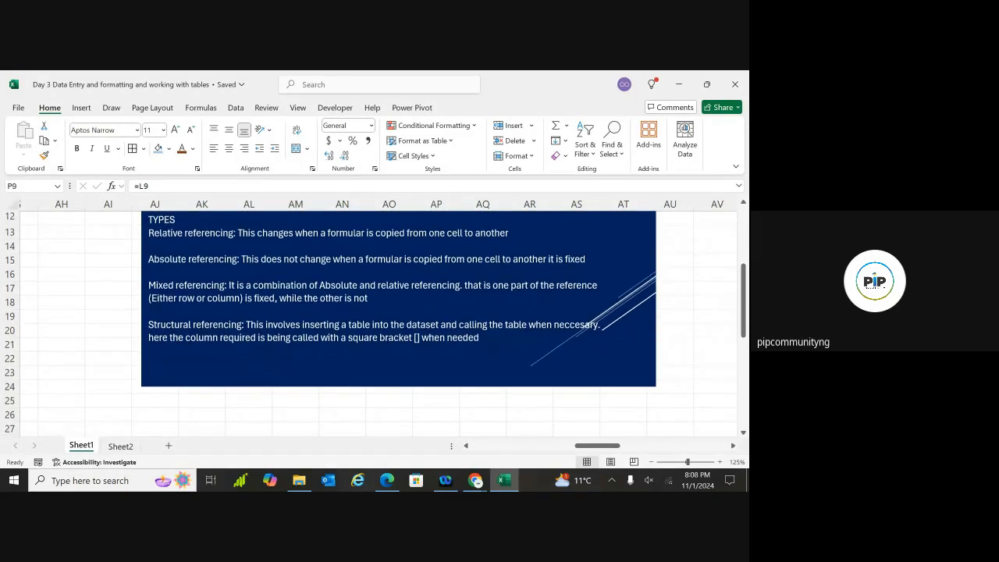
pyautogui.scroll(-2, 371, 320)
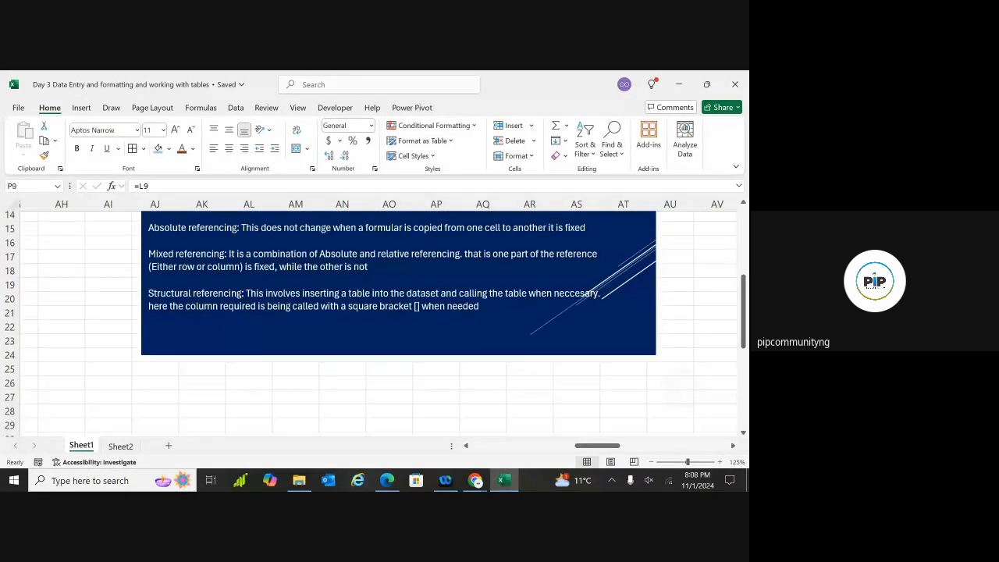
pyautogui.hscroll(-1, 682, 395)
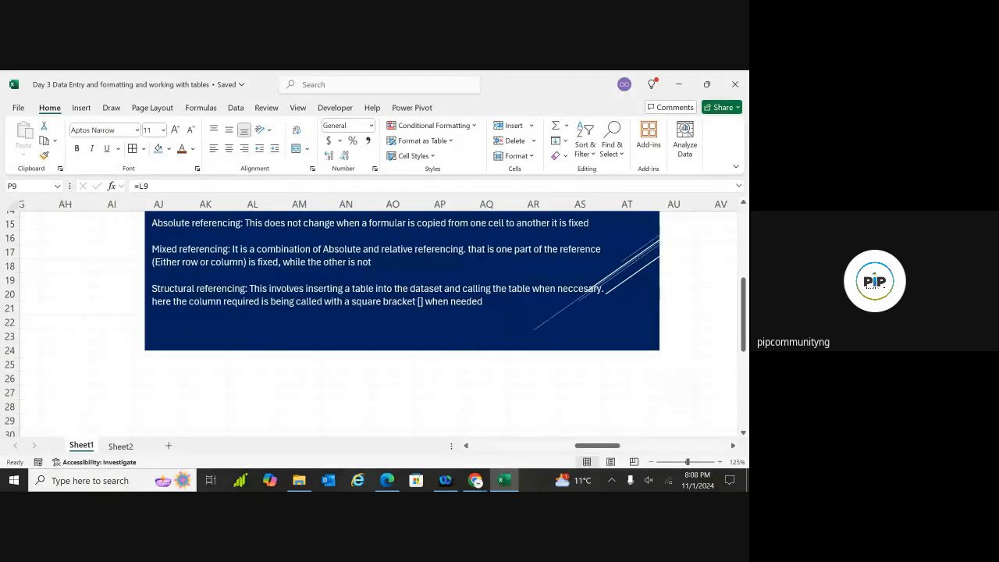
pyautogui.scroll(1, 682, 394)
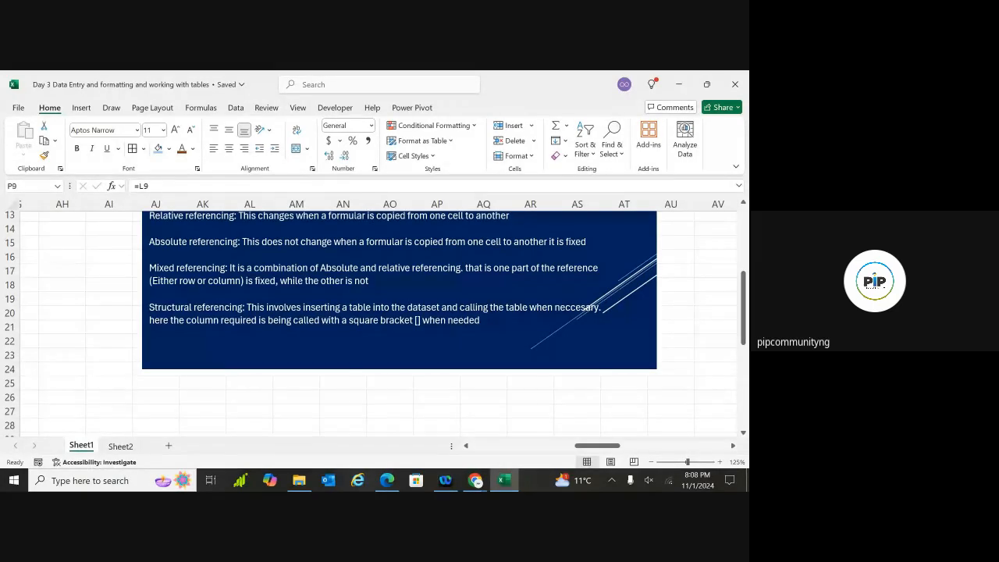
pyautogui.hscroll(-1, 662, 402)
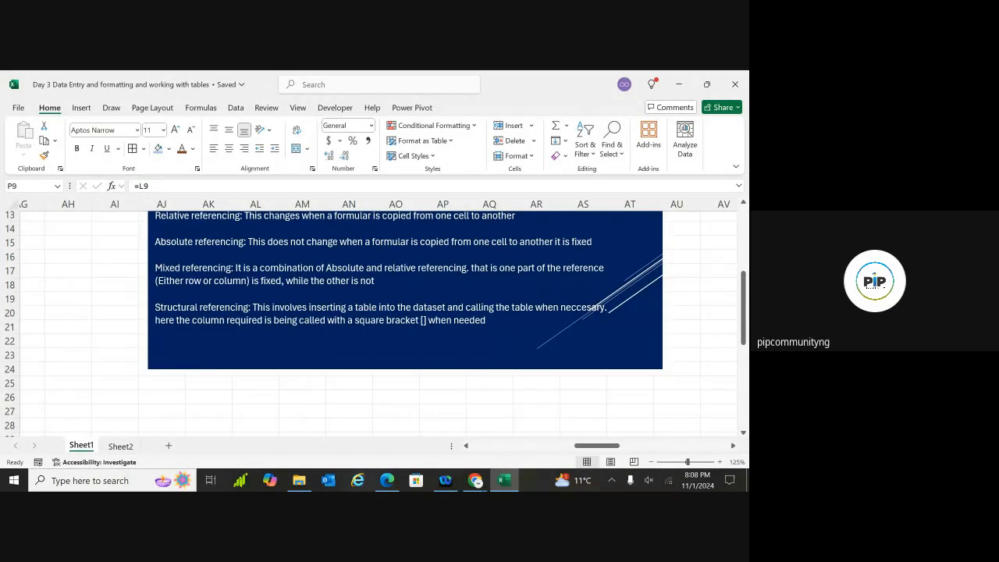
pyautogui.hscroll(-3, 662, 402)
pyautogui.scroll(2, 516, 327)
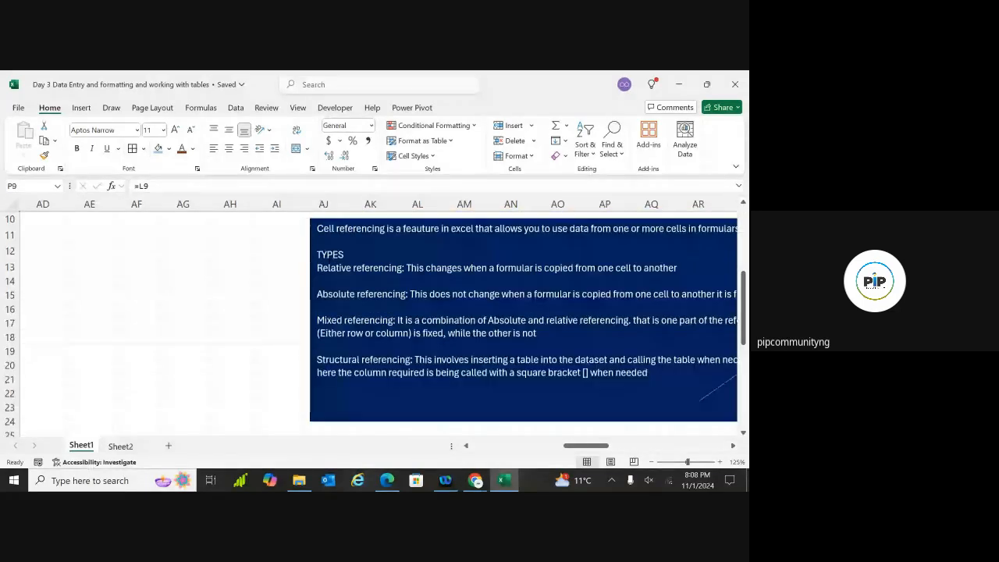
pyautogui.hscroll(-3, 515, 328)
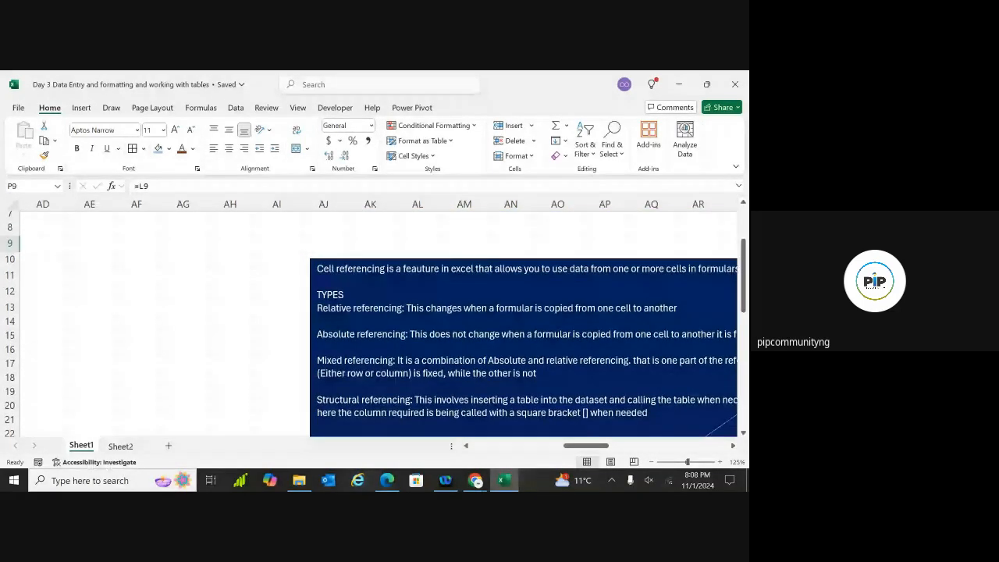
pyautogui.hscroll(-12, 374, 320)
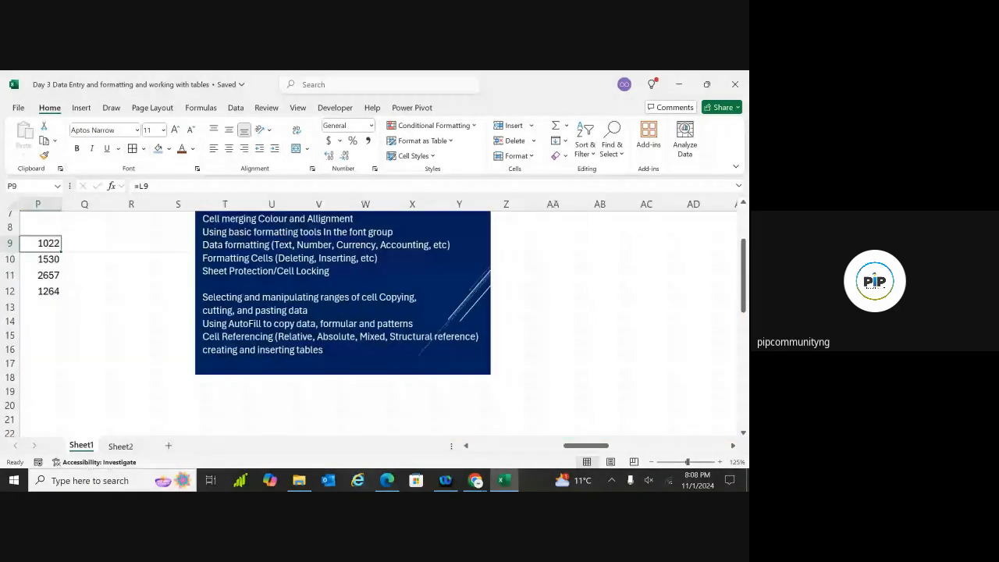
pyautogui.hscroll(-4, 375, 320)
pyautogui.hscroll(-3, 375, 320)
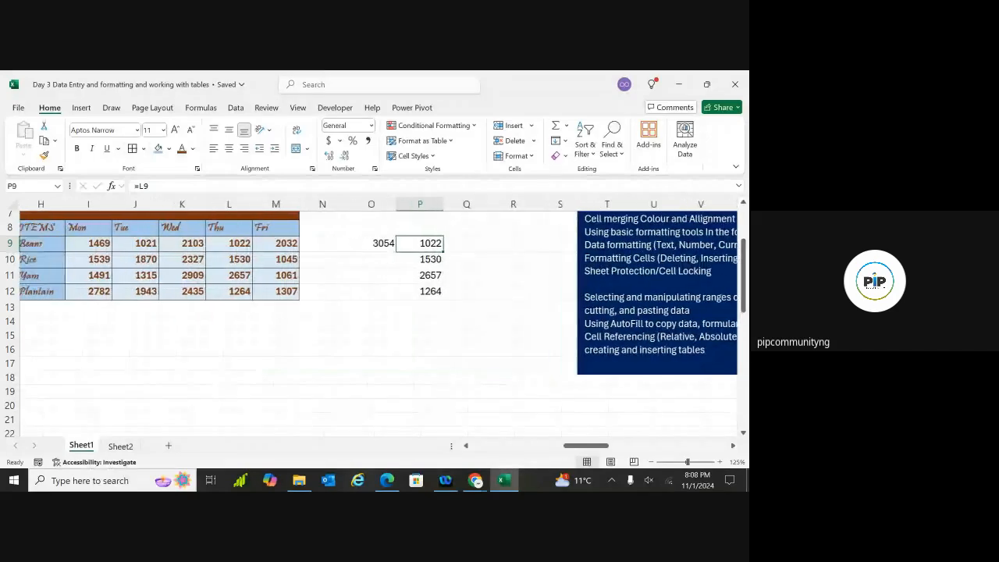
pyautogui.hscroll(-1, 375, 320)
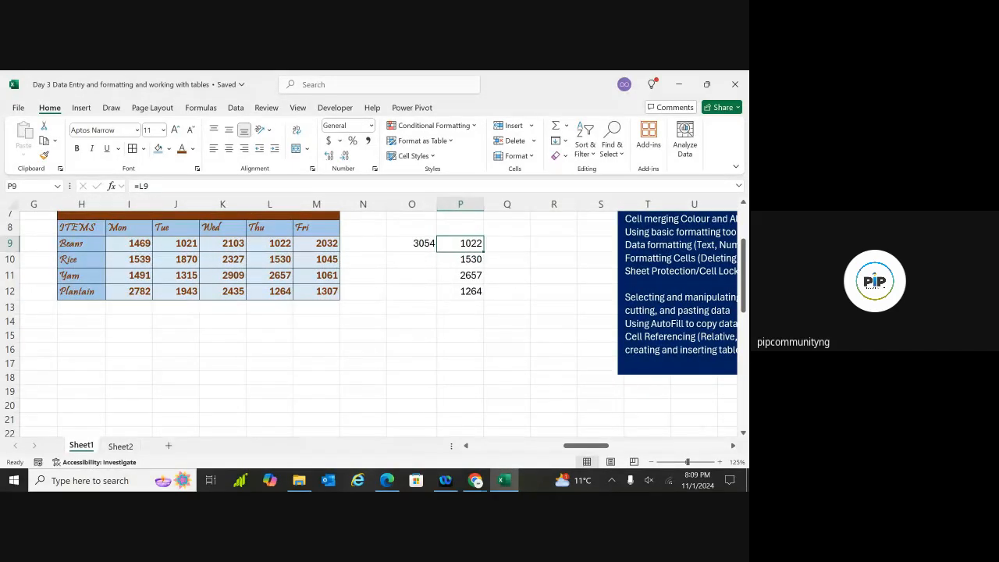
pyautogui.scroll(2, 374, 320)
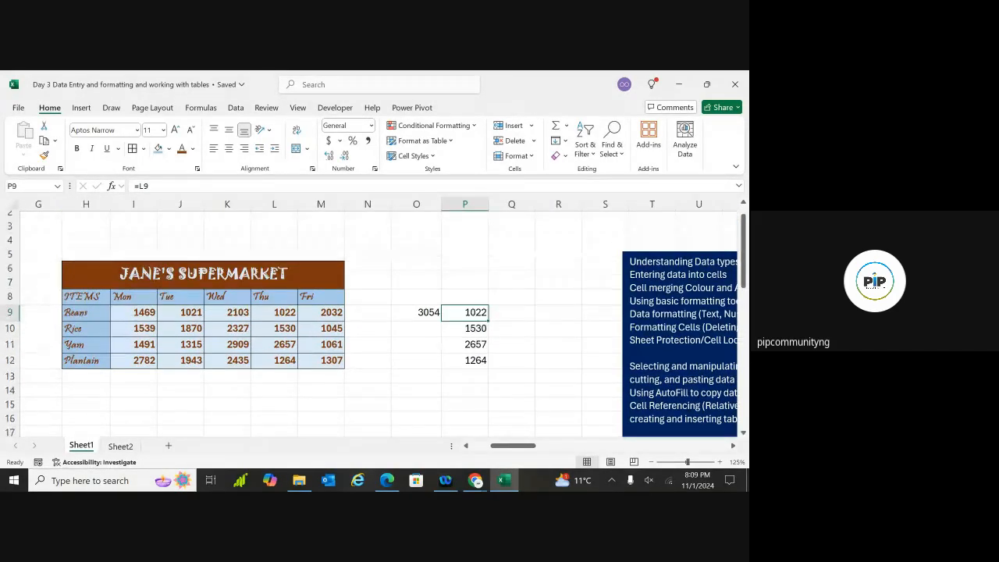
# Inspect P9 and P10 to confirm they reference L9 and L10
pyautogui.hscroll(-2, 374, 320)
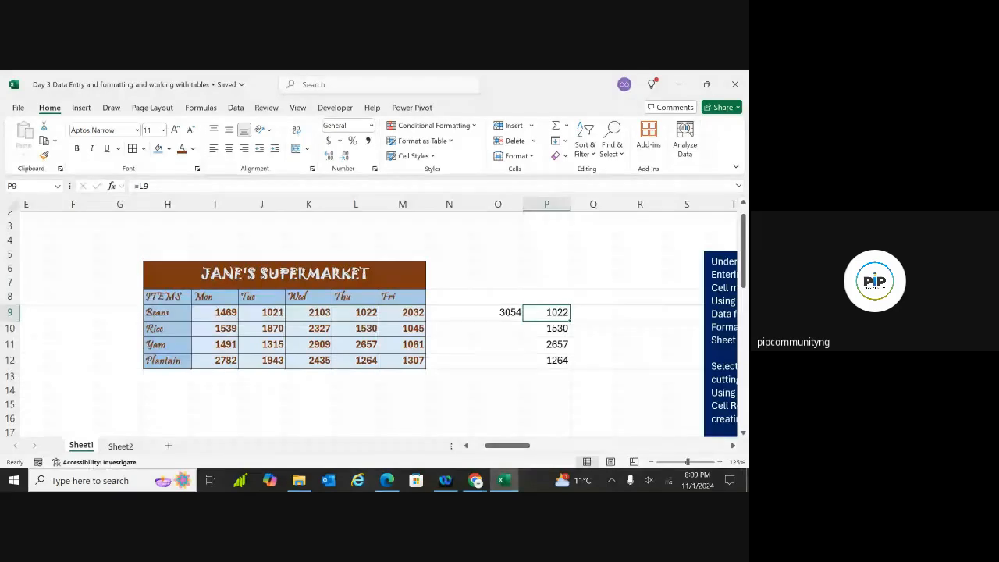
pyautogui.scroll(-1, 616, 331)
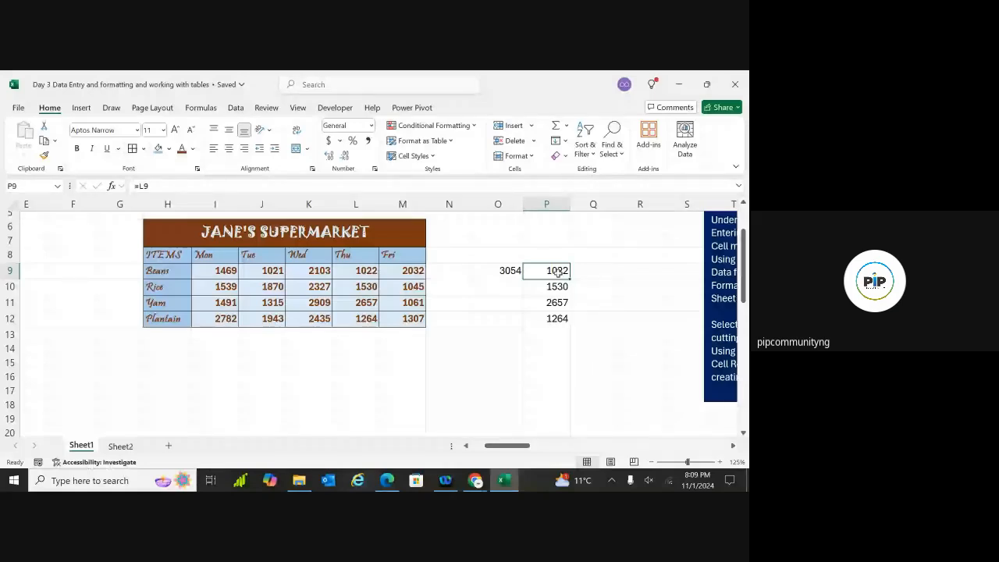
pyautogui.click(591, 274)
pyautogui.click(555, 270)
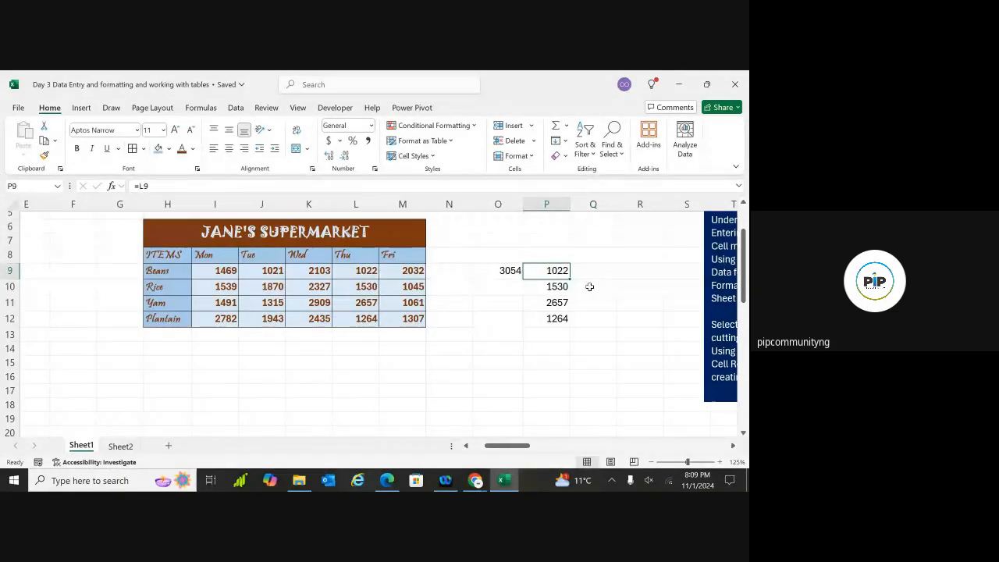
pyautogui.click(557, 287)
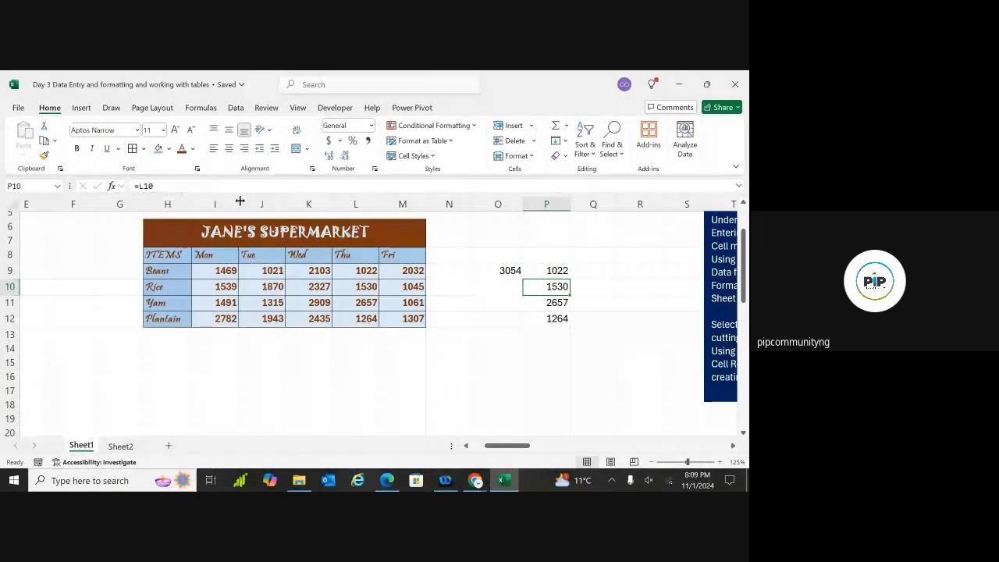
pyautogui.click(561, 269)
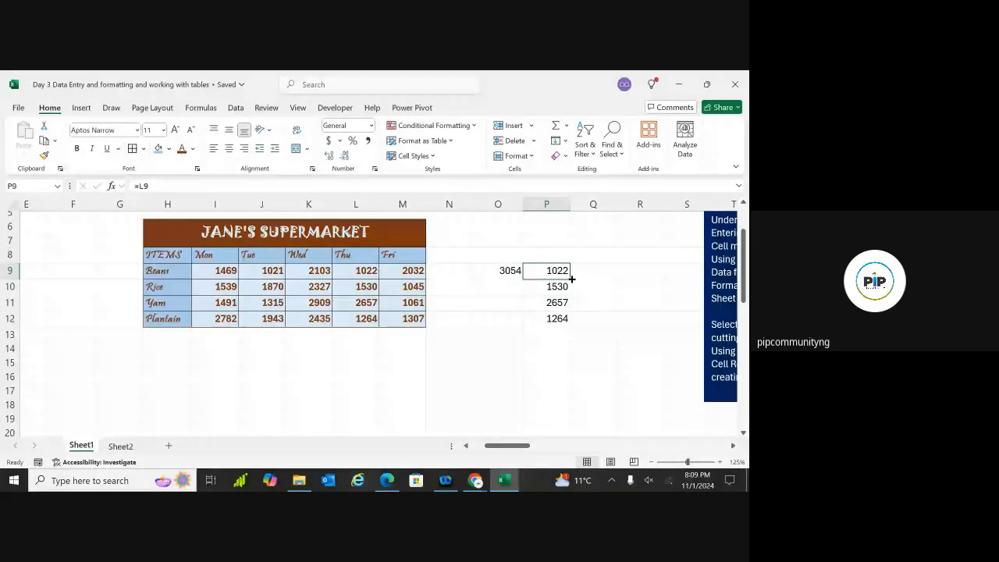
# Fill P9 right into Q9 so it reads =M9, showing 2032
pyautogui.moveTo(571, 278); pyautogui.dragTo(604, 280)
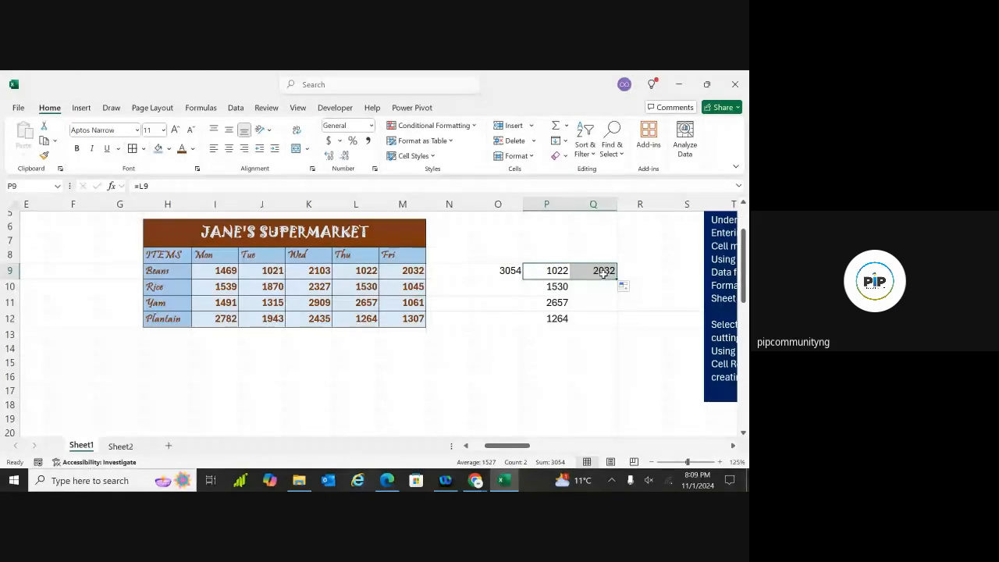
pyautogui.click(604, 273)
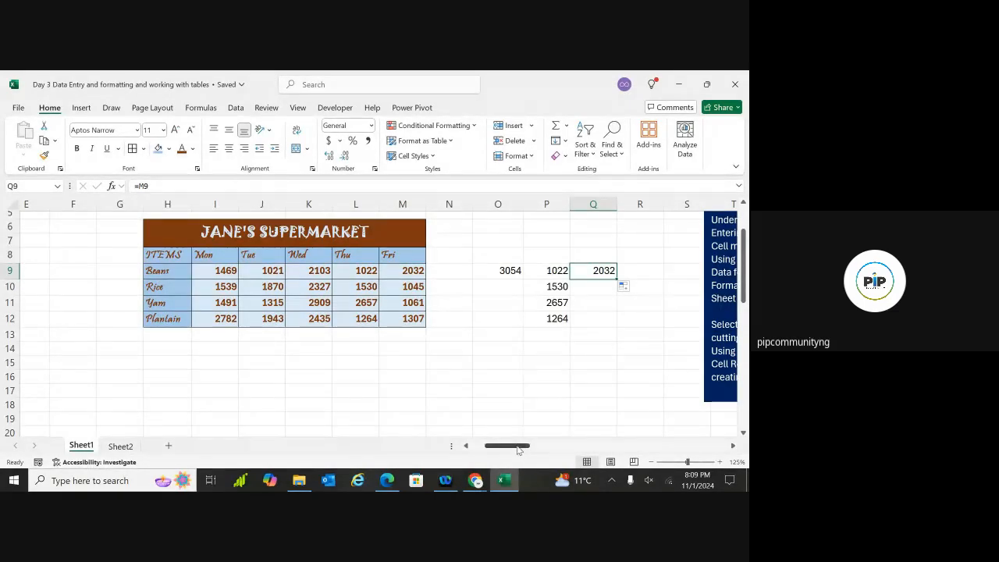
pyautogui.moveTo(521, 447)
pyautogui.mouseDown()
pyautogui.moveTo(562, 447)
pyautogui.moveTo(534, 446)
pyautogui.mouseUp()
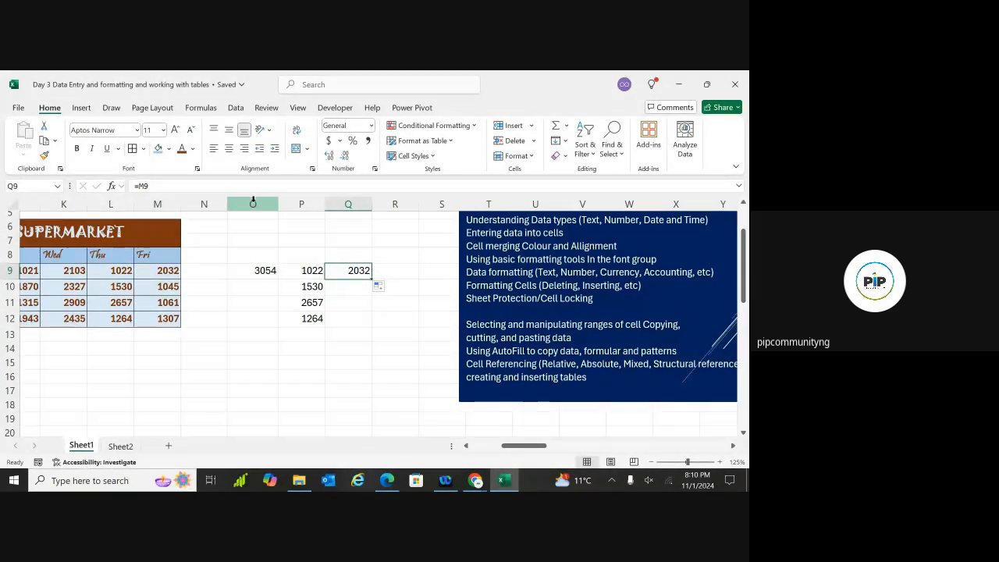
# Insert five blank columns at O–S, moving 3054 to T9 and the references into U and V
pyautogui.moveTo(253, 204); pyautogui.dragTo(449, 204)
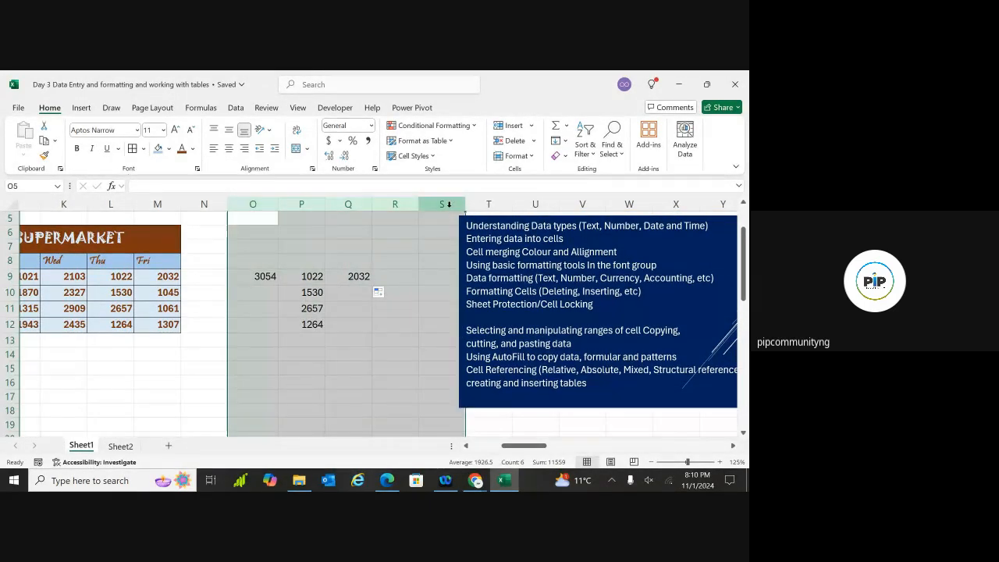
pyautogui.click(513, 126)
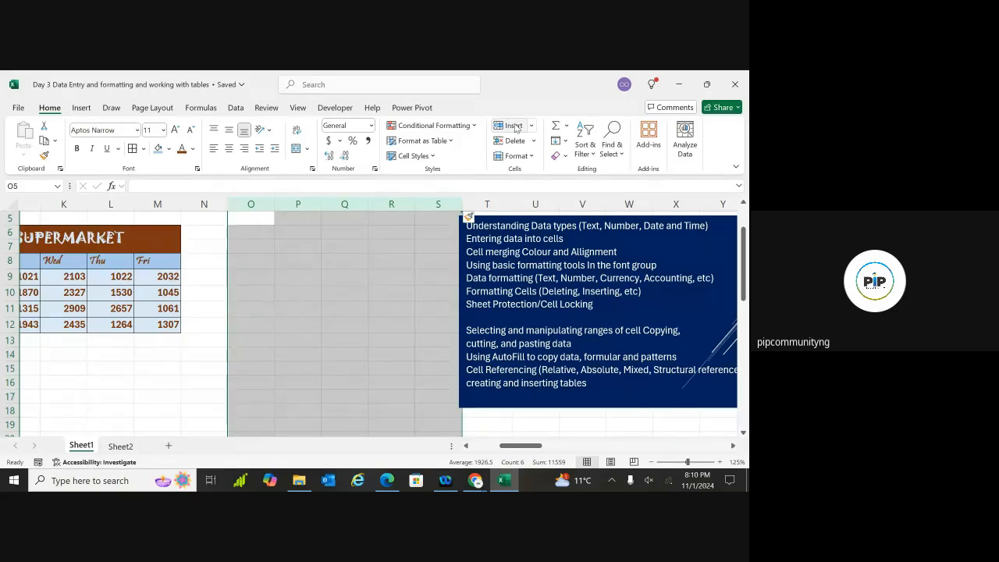
pyautogui.click(565, 309)
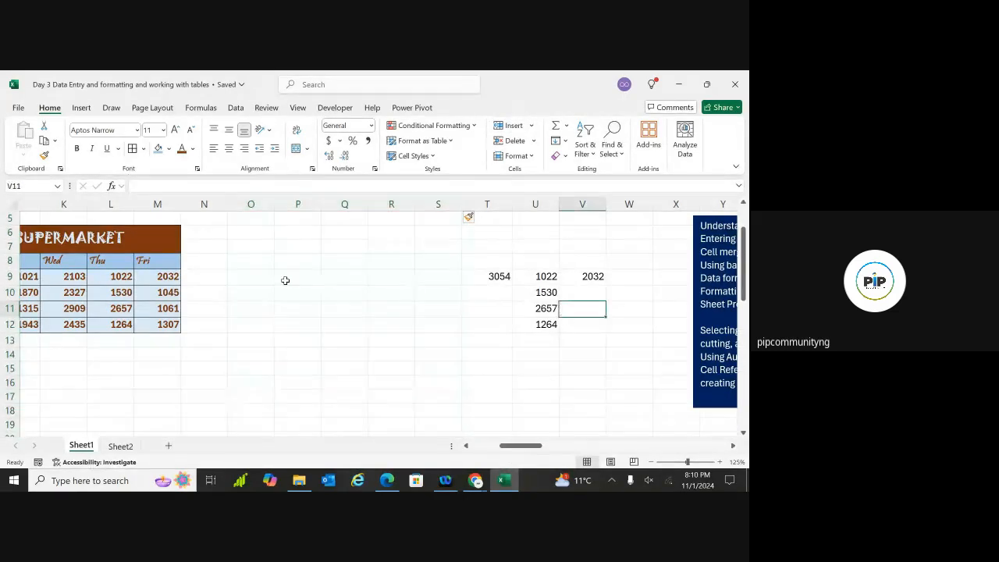
pyautogui.hscroll(-3, 285, 280)
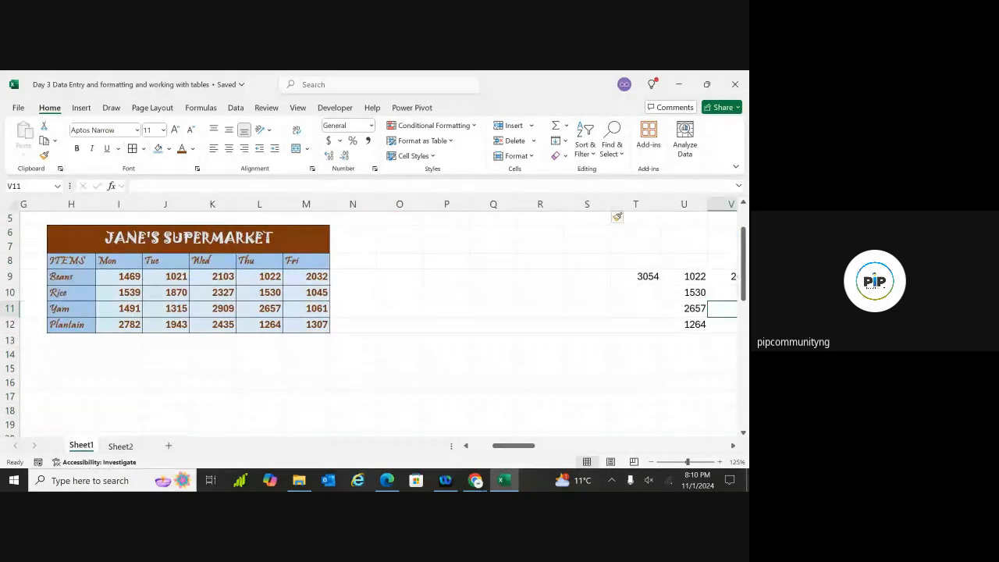
pyautogui.moveTo(306, 276); pyautogui.dragTo(70, 292)
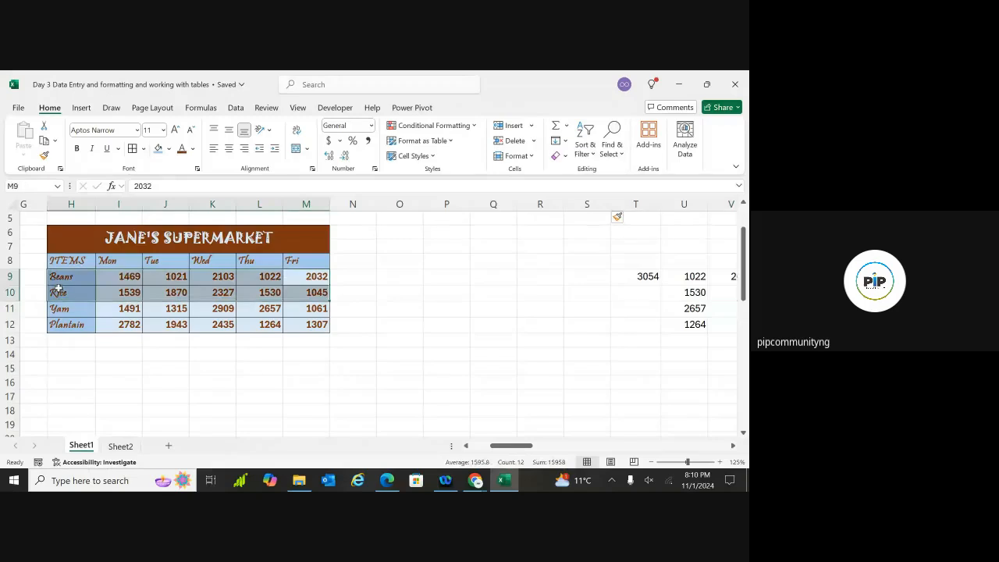
# Enter =H8 in O8 and fill it down to O12, showing ITEMS, Beans, Rice, Yam, Plantain
pyautogui.click(406, 260)
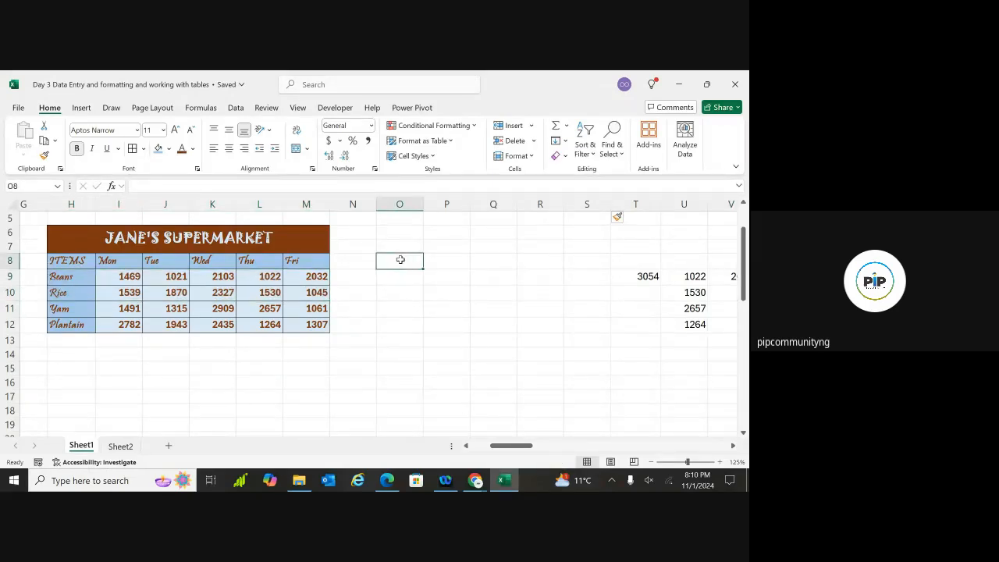
pyautogui.write('=')
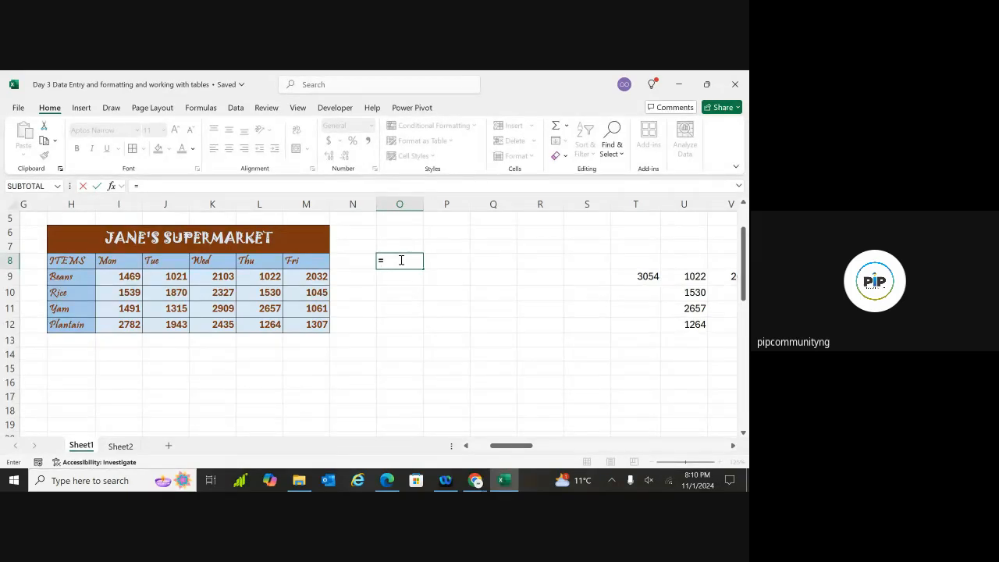
pyautogui.write('H8')
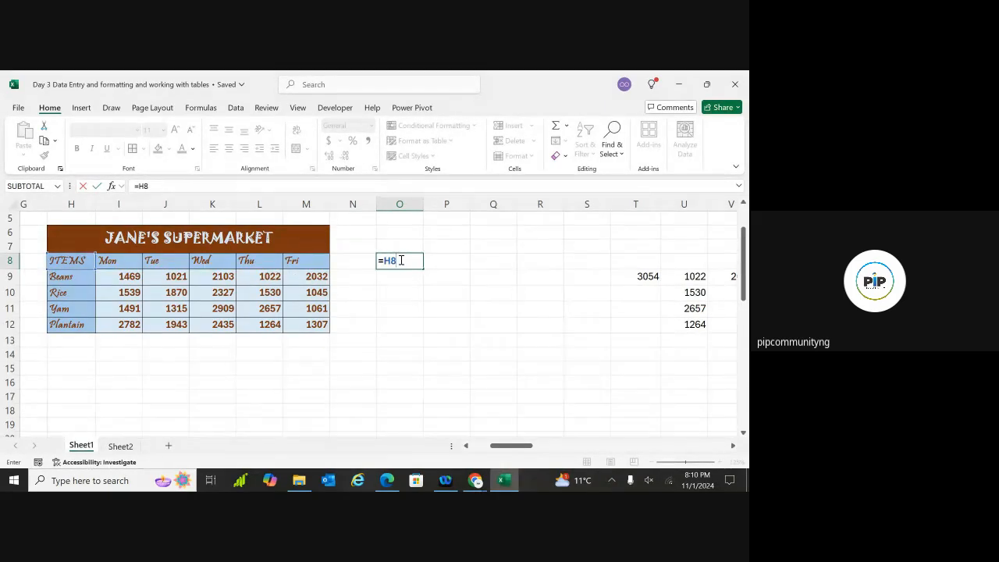
pyautogui.press('Return')
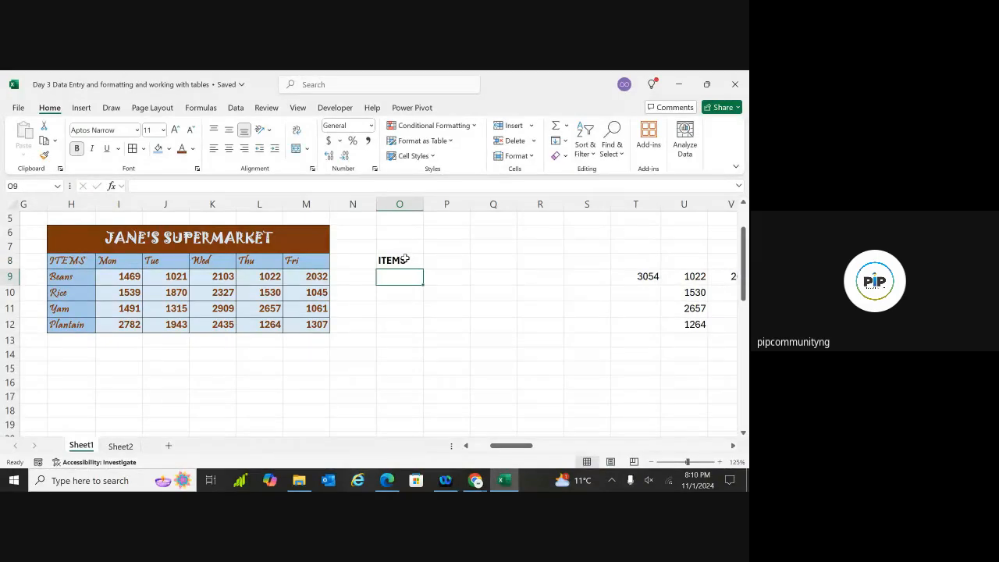
pyautogui.click(405, 259)
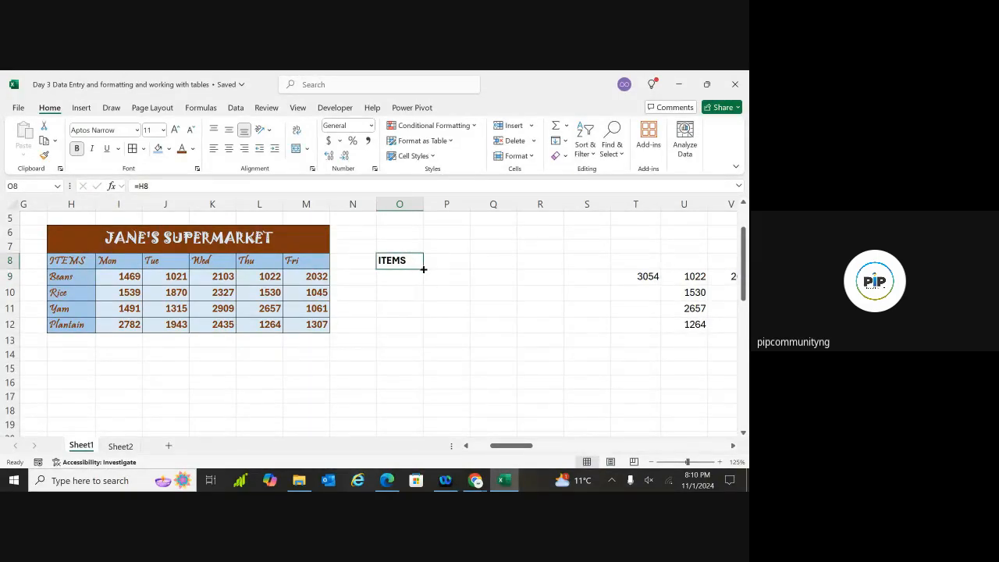
pyautogui.moveTo(423, 269); pyautogui.dragTo(421, 330)
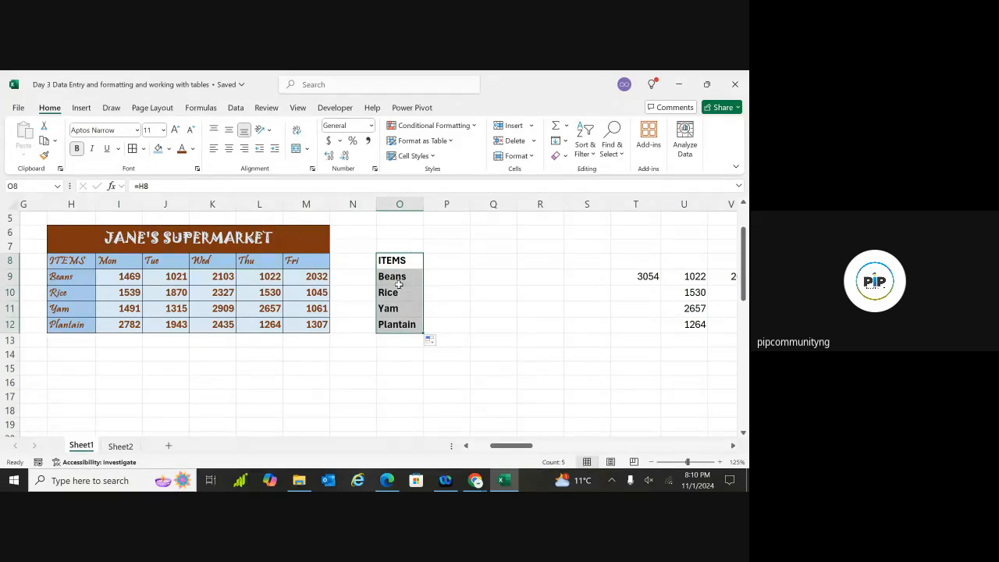
pyautogui.click(404, 340)
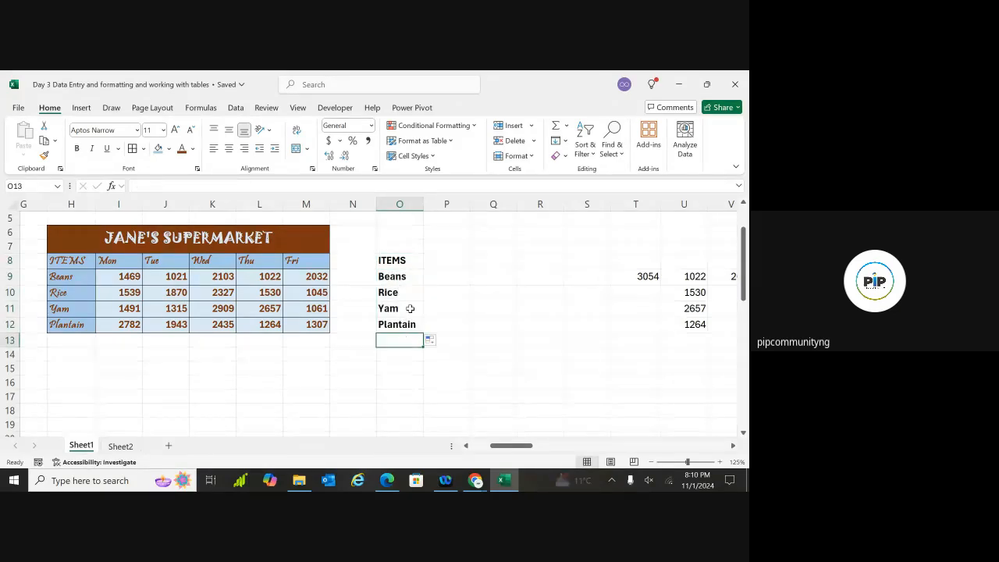
pyautogui.click(414, 259)
pyautogui.moveTo(422, 269); pyautogui.dragTo(424, 330)
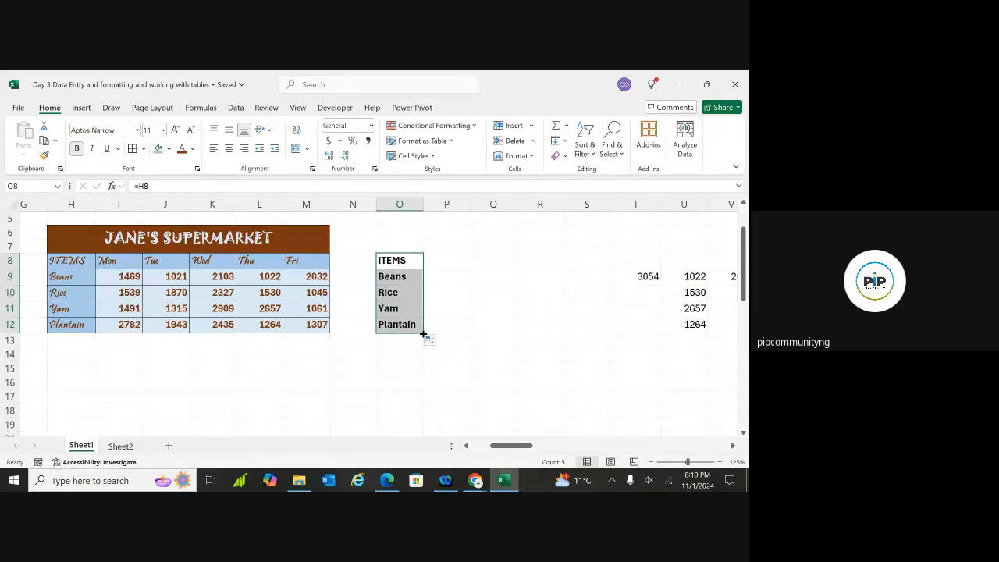
# Extend the linked block right across the weekday columns, then undo that fill
pyautogui.moveTo(423, 333); pyautogui.dragTo(702, 335)
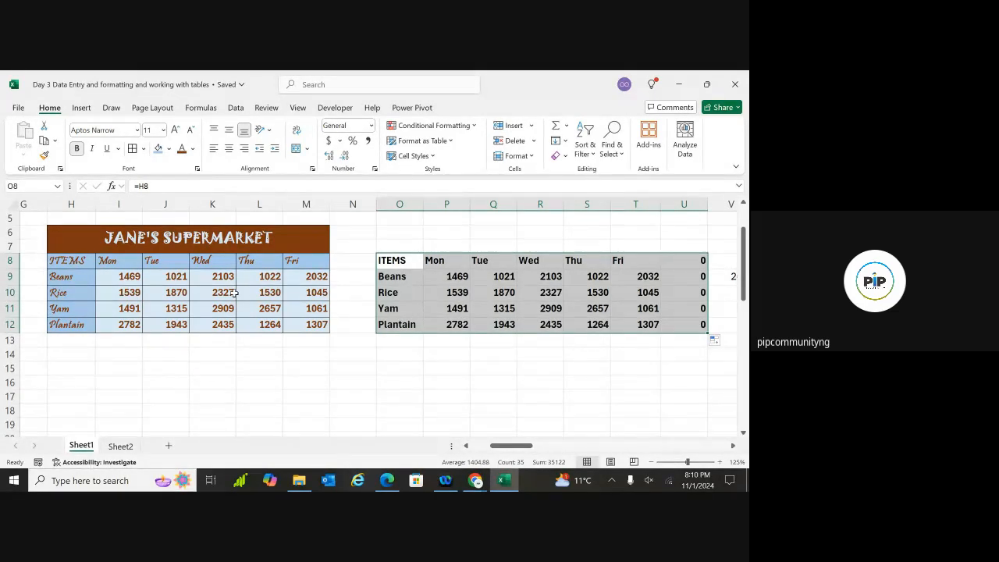
pyautogui.hotkey('ctrl', 'z')
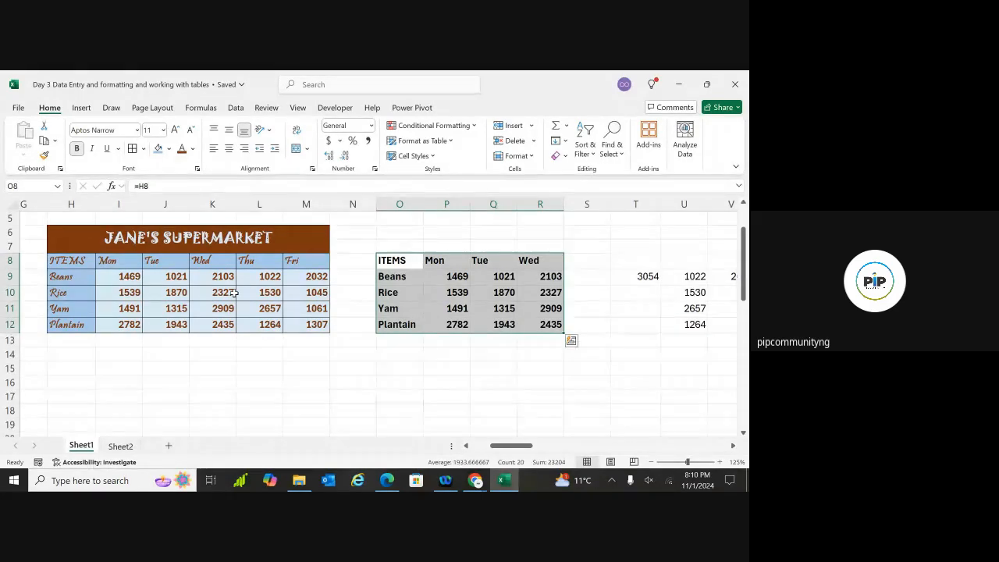
pyautogui.hotkey('ctrl', 'z')
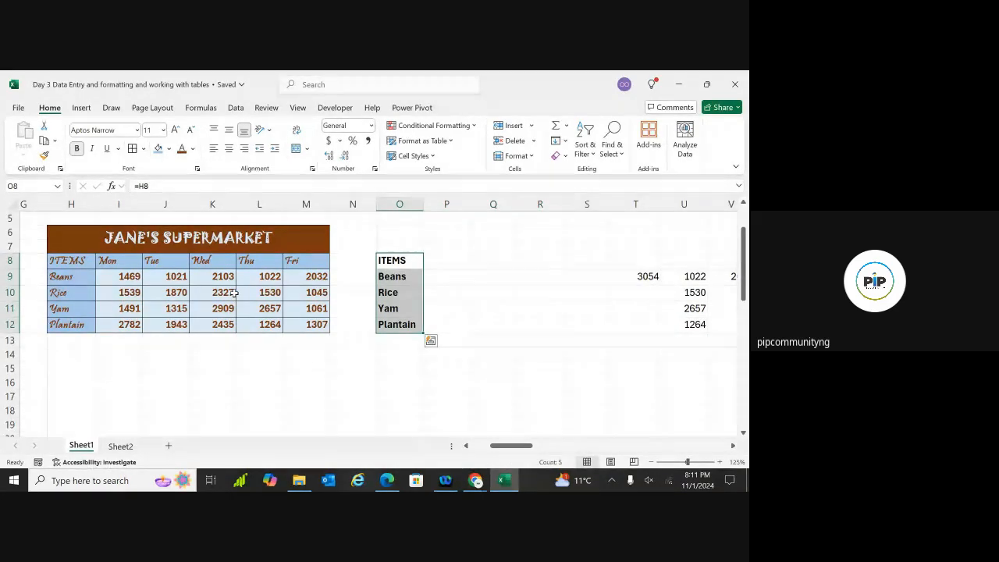
pyautogui.hotkey('ctrl', 'z')
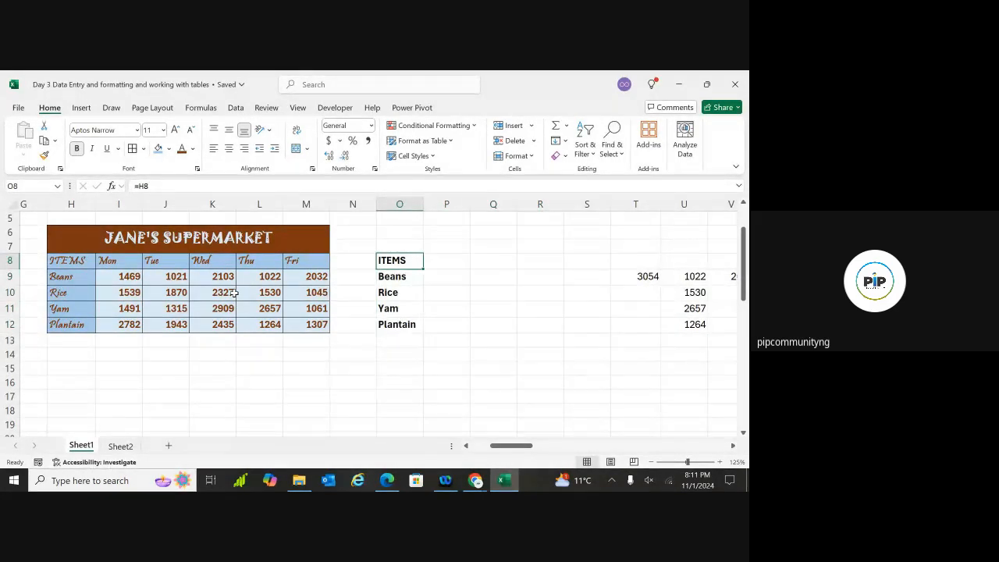
# Undo the item links and cancel a formula started in O9
pyautogui.hotkey('ctrl', 'z')
pyautogui.hotkey('ctrl', 'z')
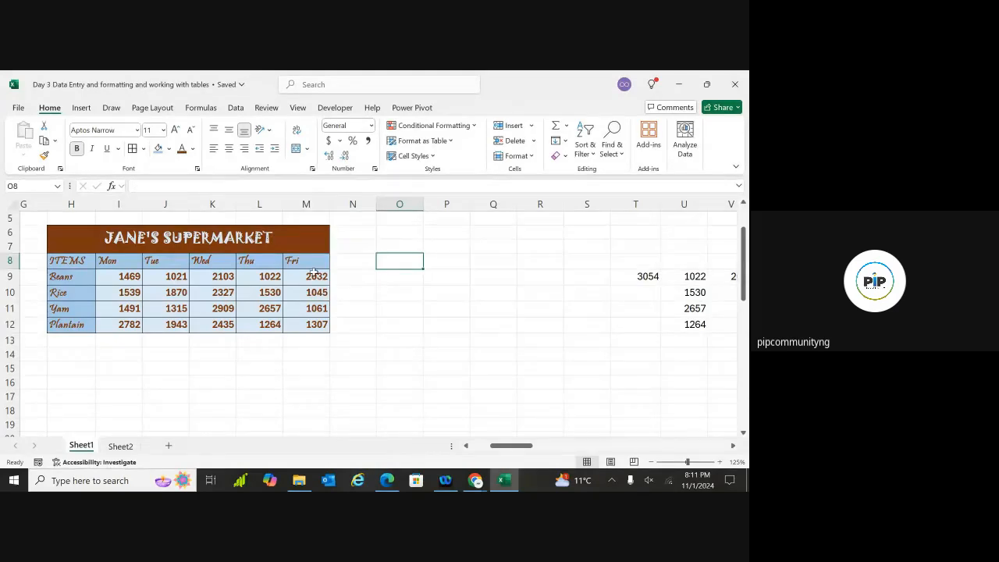
pyautogui.click(401, 279)
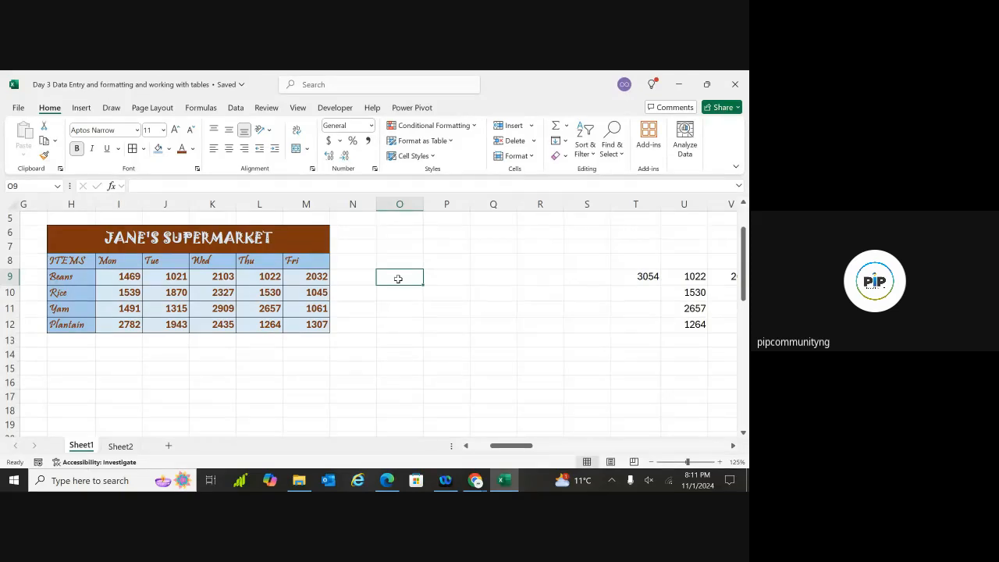
pyautogui.doubleClick(398, 279)
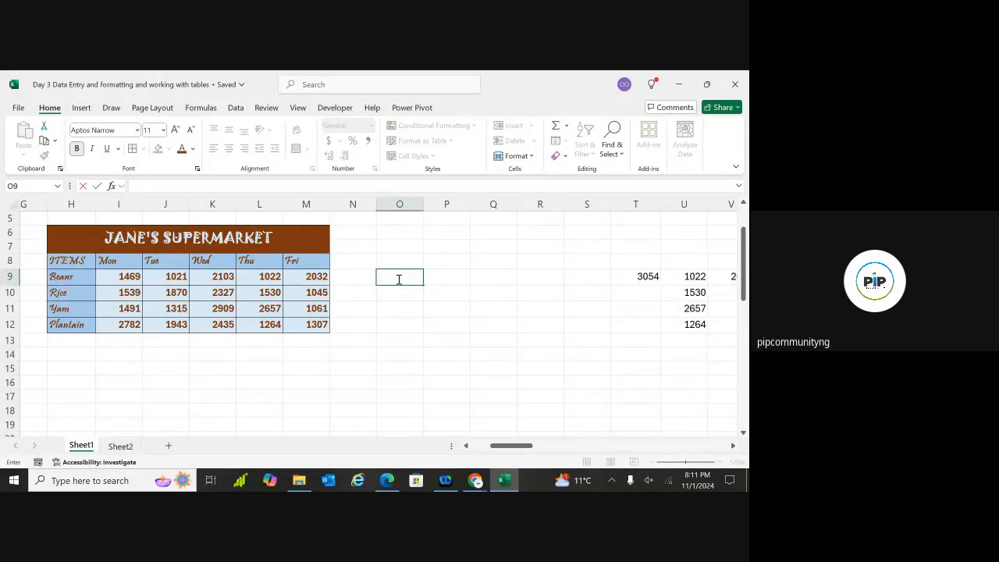
pyautogui.write('=')
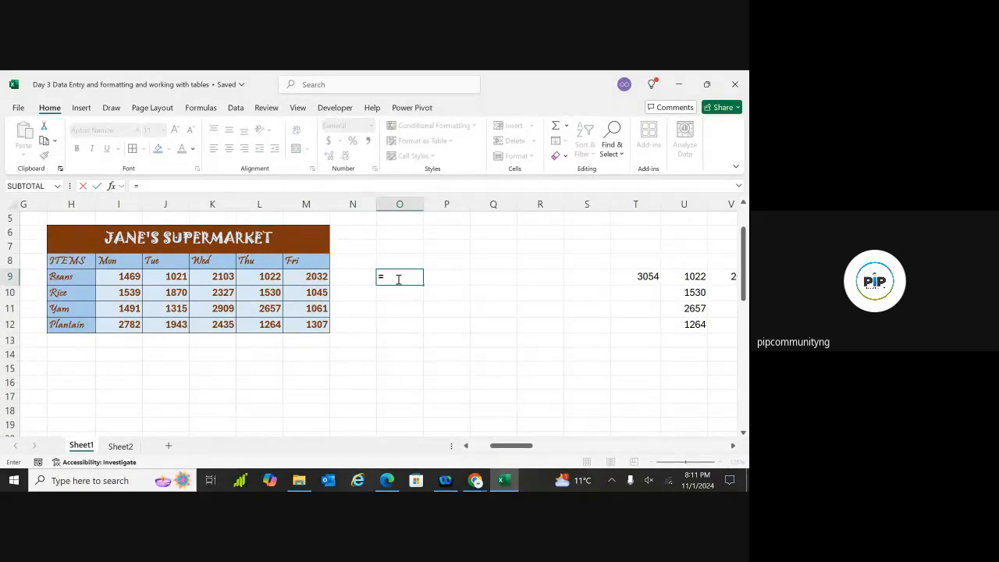
pyautogui.click(398, 279)
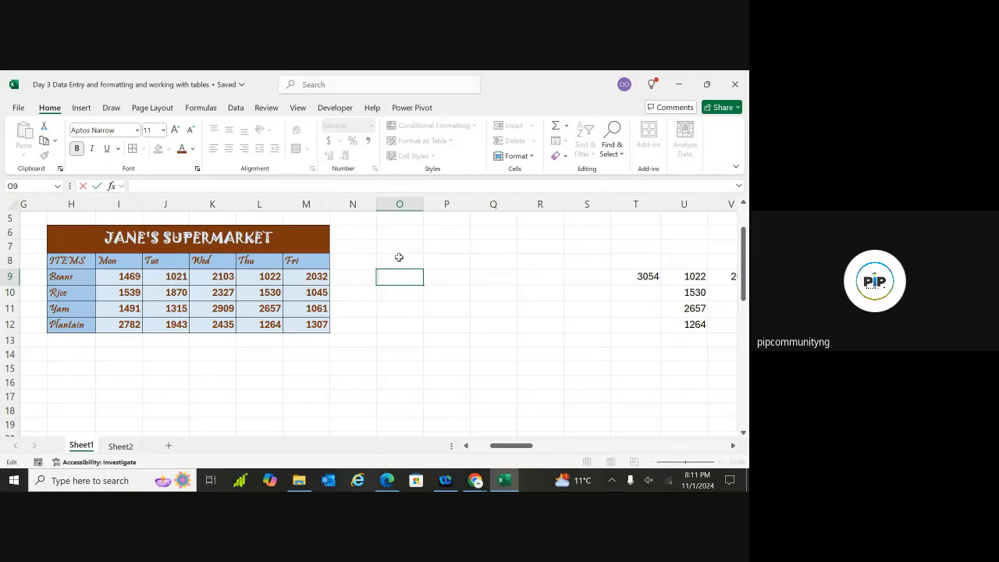
pyautogui.click(399, 257)
# Undo and redo the five-column insert, leaving O8 ready for editing
pyautogui.hotkey('ctrl', 'z')
pyautogui.hotkey('ctrl', 'z')
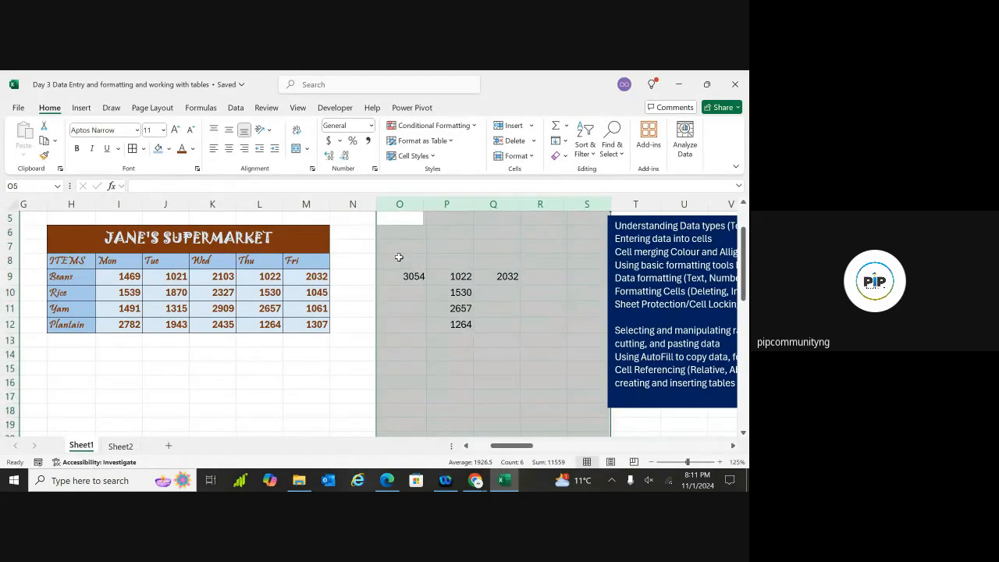
pyautogui.hotkey('ctrl', 'shift', '+')
pyautogui.click(351, 278)
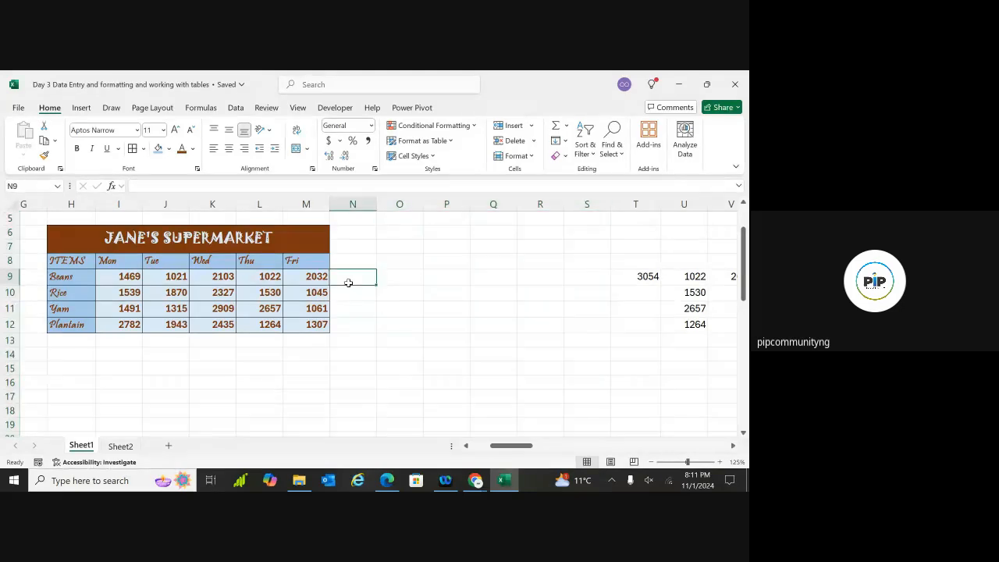
pyautogui.click(388, 263)
pyautogui.doubleClick(388, 264)
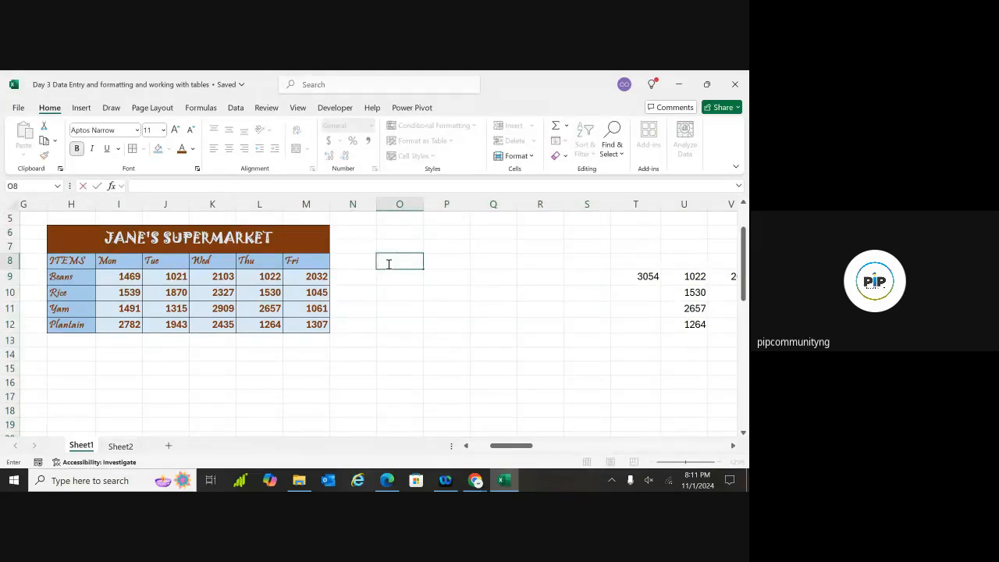
# Enter =H8 in O8 and fill it down to row 12 and across to column P
pyautogui.write('=')
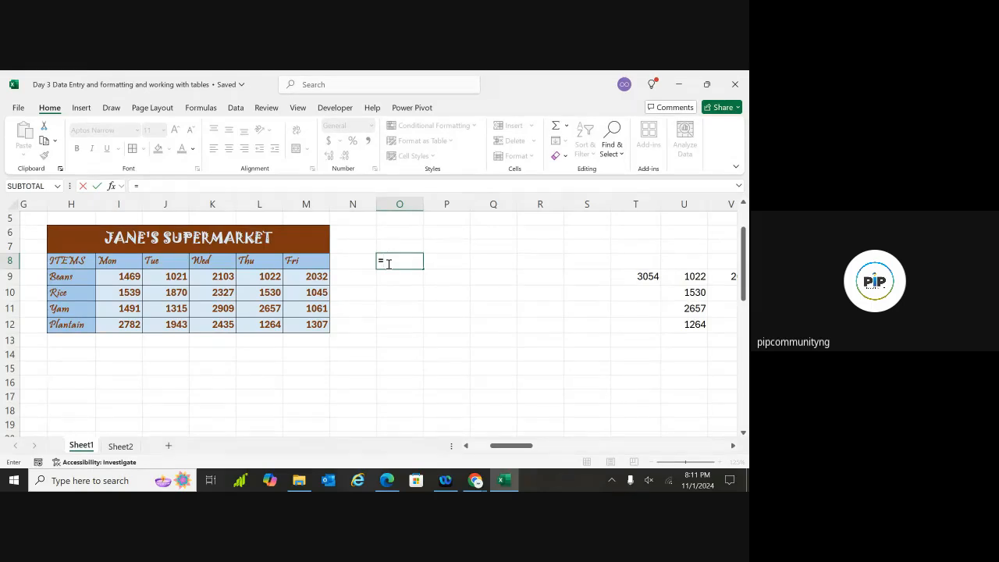
pyautogui.write('H8')
pyautogui.press('Return')
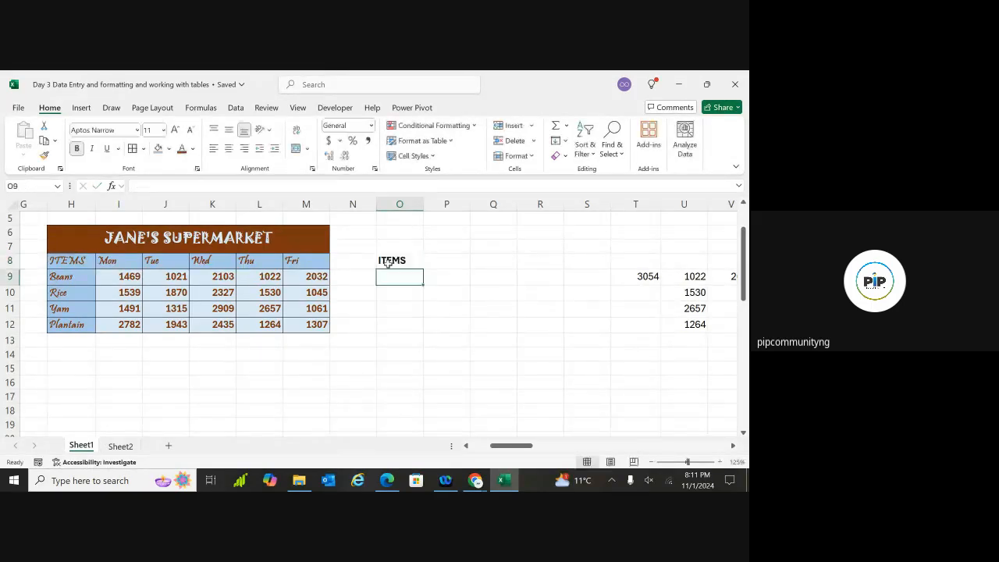
pyautogui.click(395, 261)
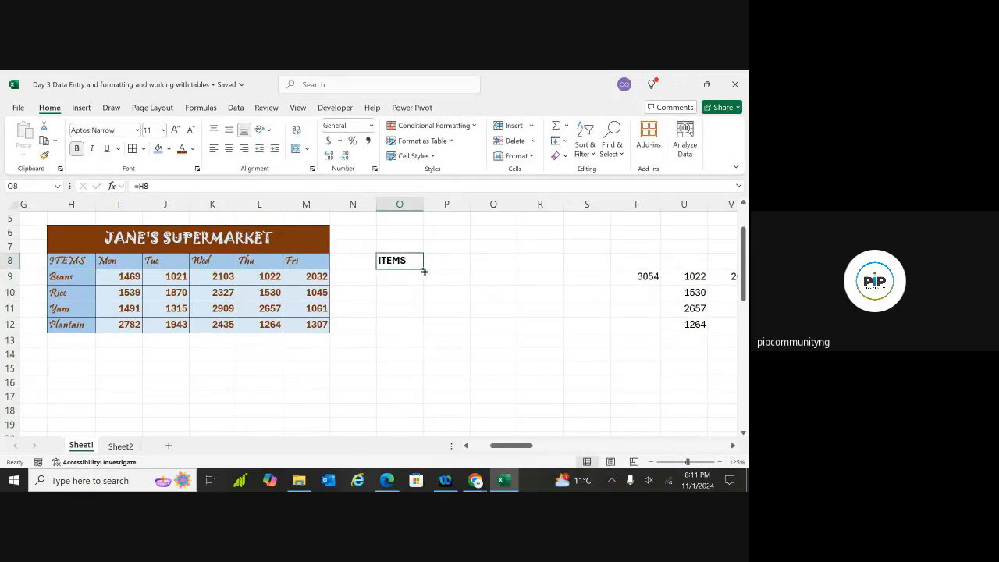
pyautogui.moveTo(424, 270); pyautogui.dragTo(458, 329)
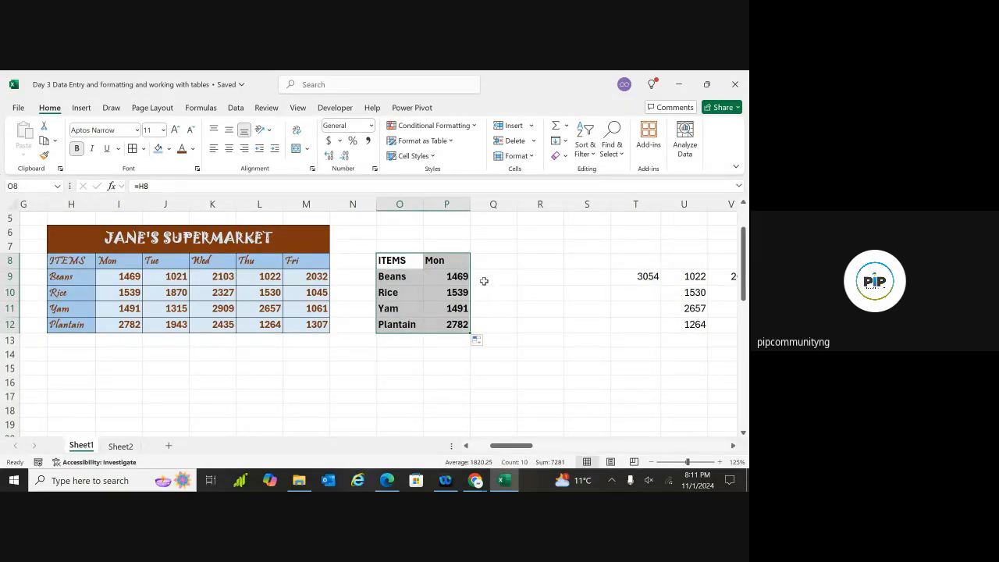
pyautogui.click(501, 258)
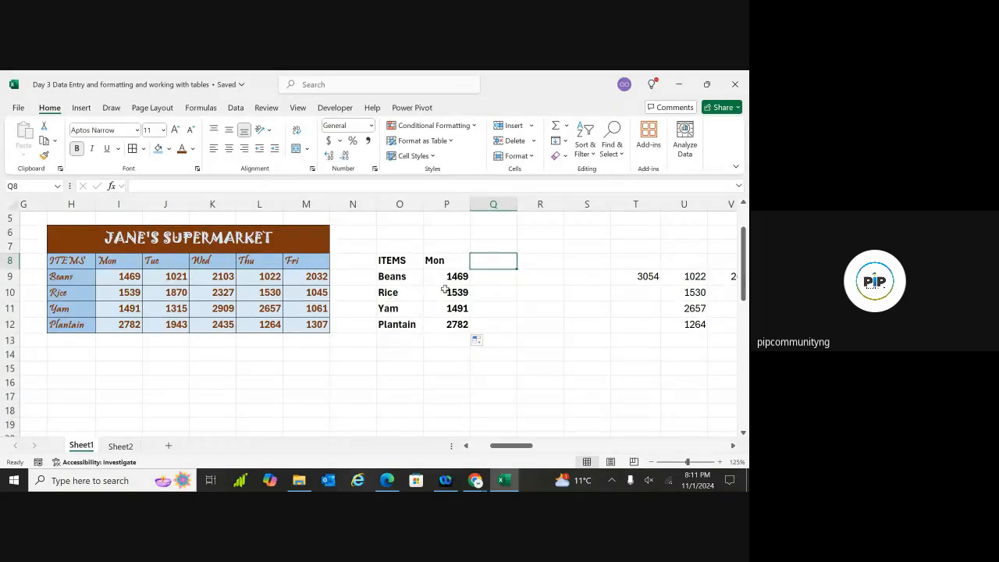
# Check the link formulas behind ITEMS, Beans and Rice in O8:O10
pyautogui.click(525, 263)
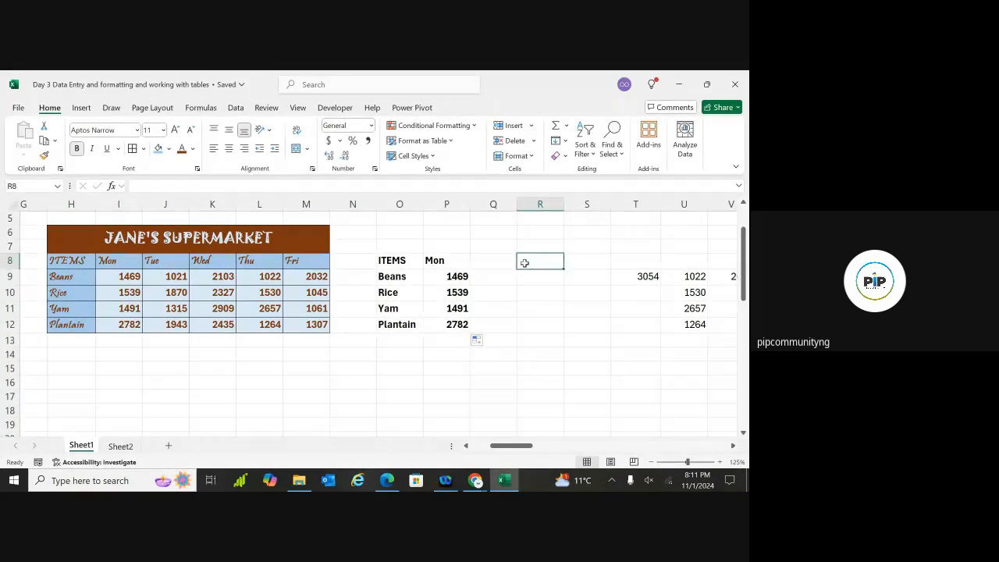
pyautogui.click(400, 260)
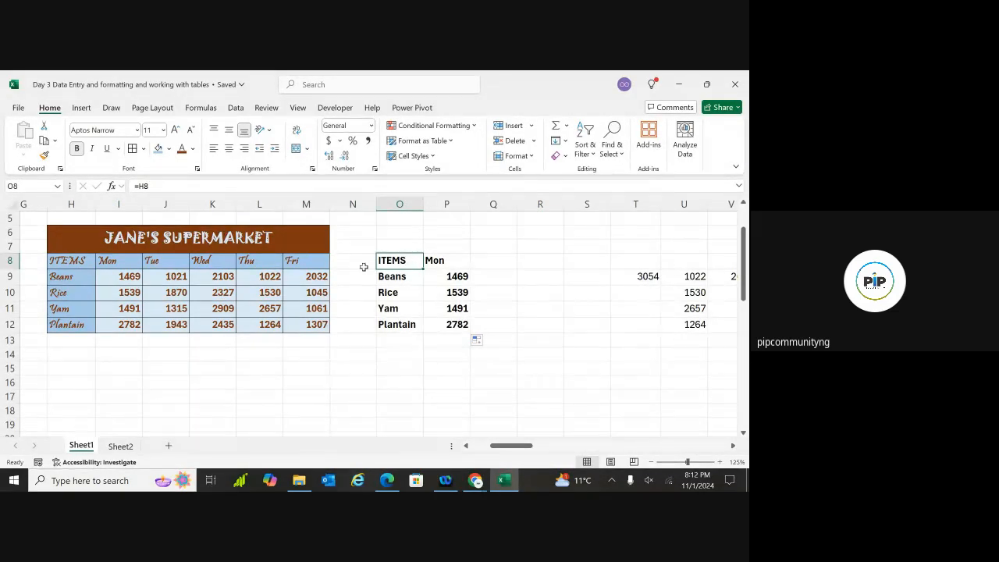
pyautogui.click(390, 277)
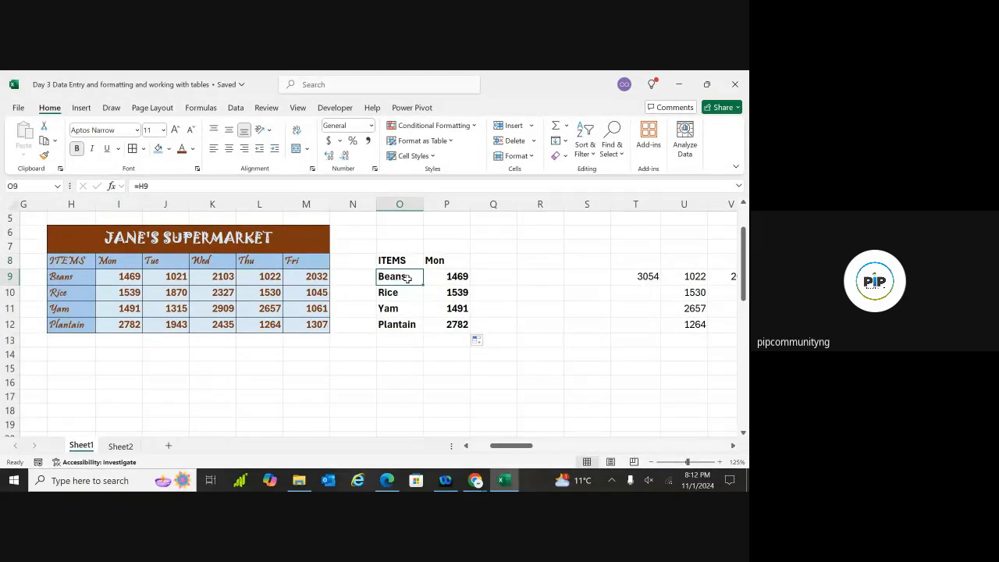
pyautogui.click(397, 294)
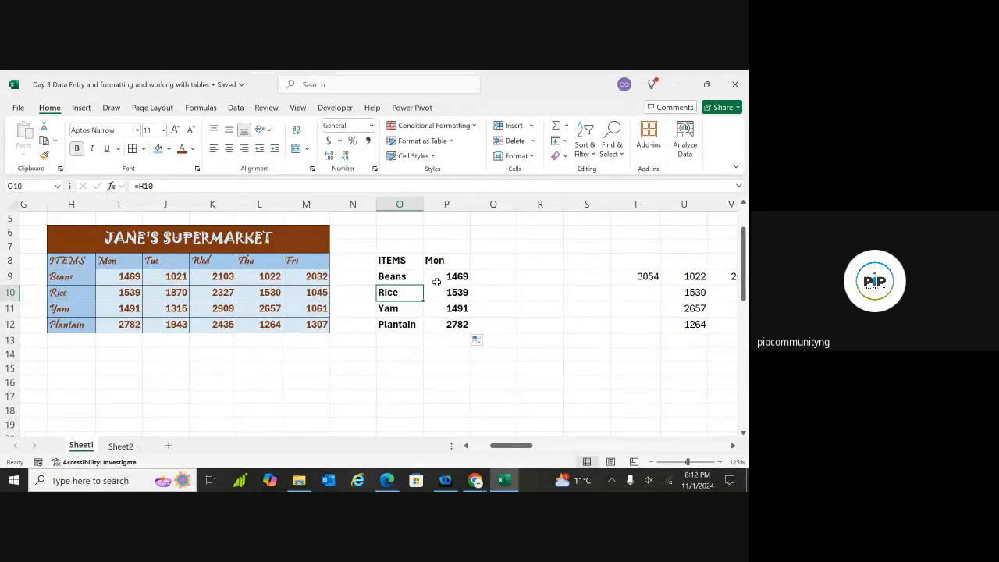
pyautogui.click(528, 263)
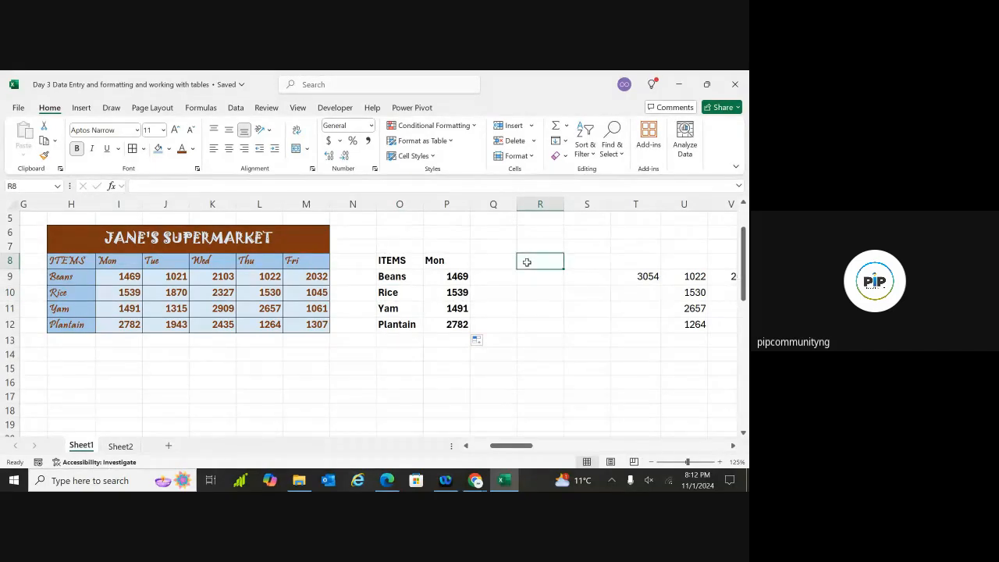
# Re-enter R8's formula as =$H8, locking only column H of the reference
pyautogui.doubleClick(527, 262)
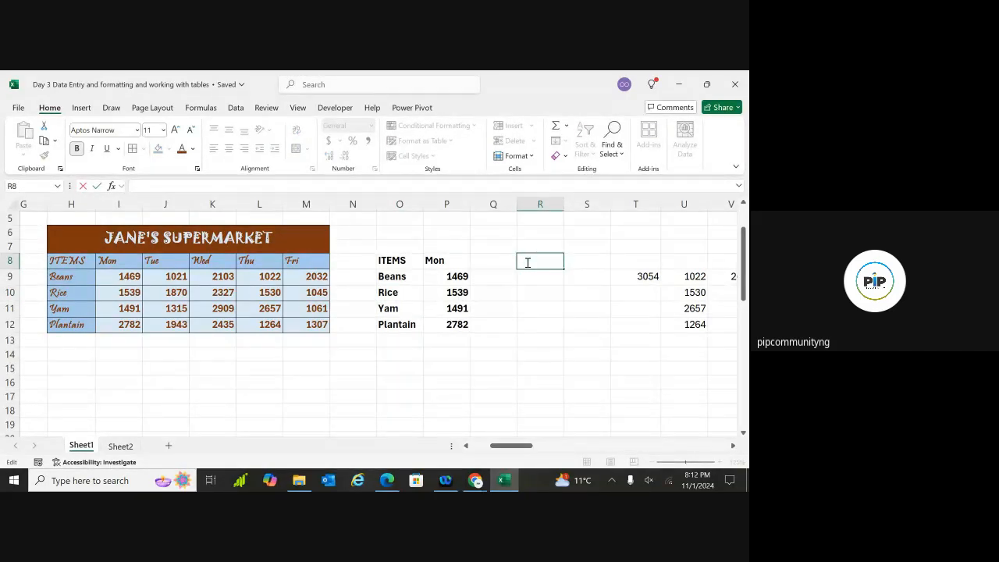
pyautogui.write('=')
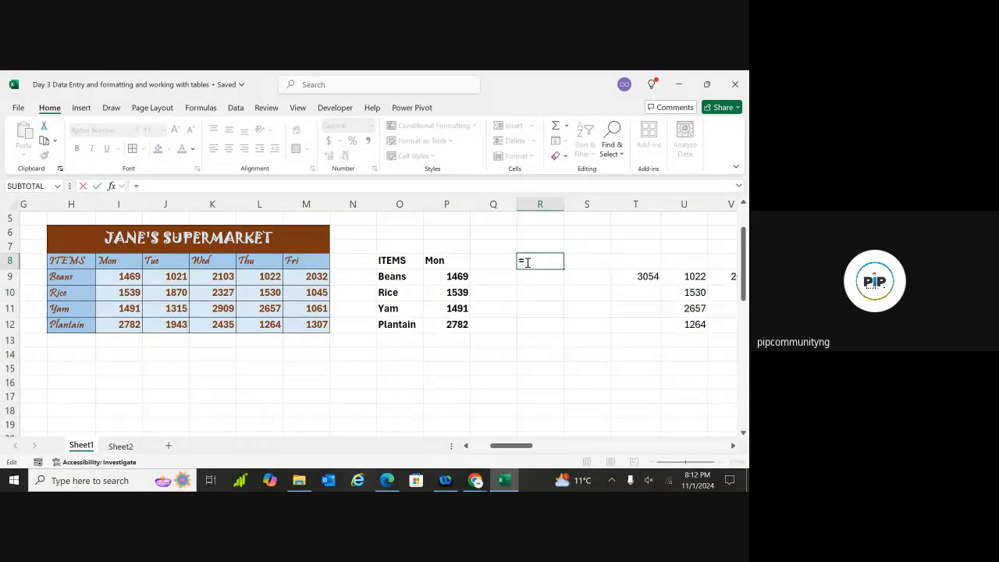
pyautogui.write('H8')
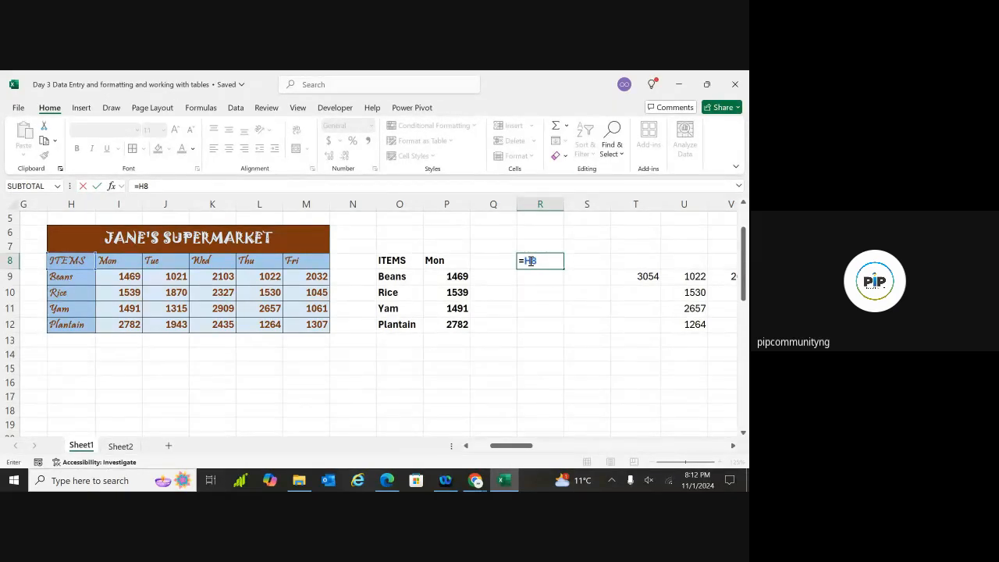
pyautogui.press('F4')
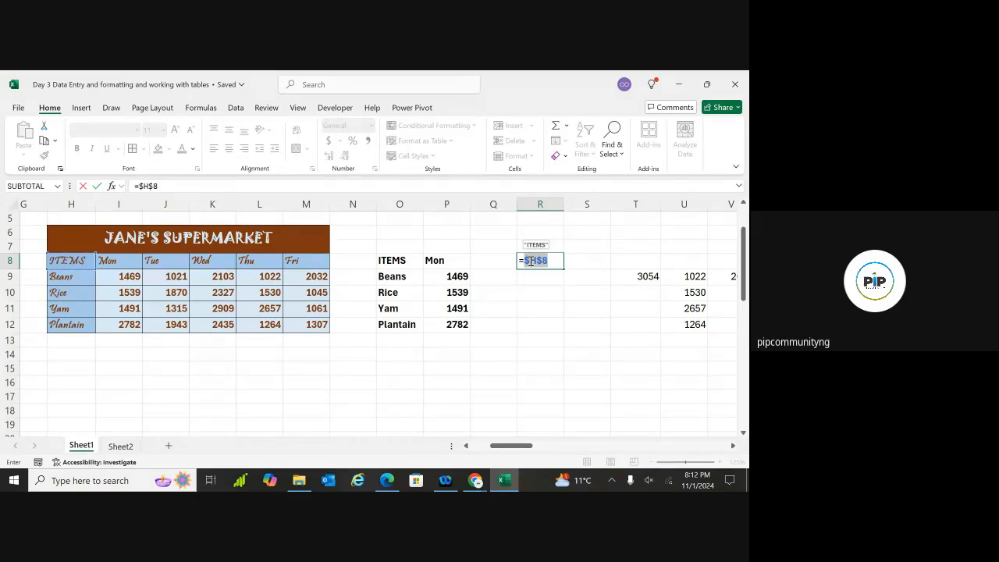
pyautogui.press('BackSpace')
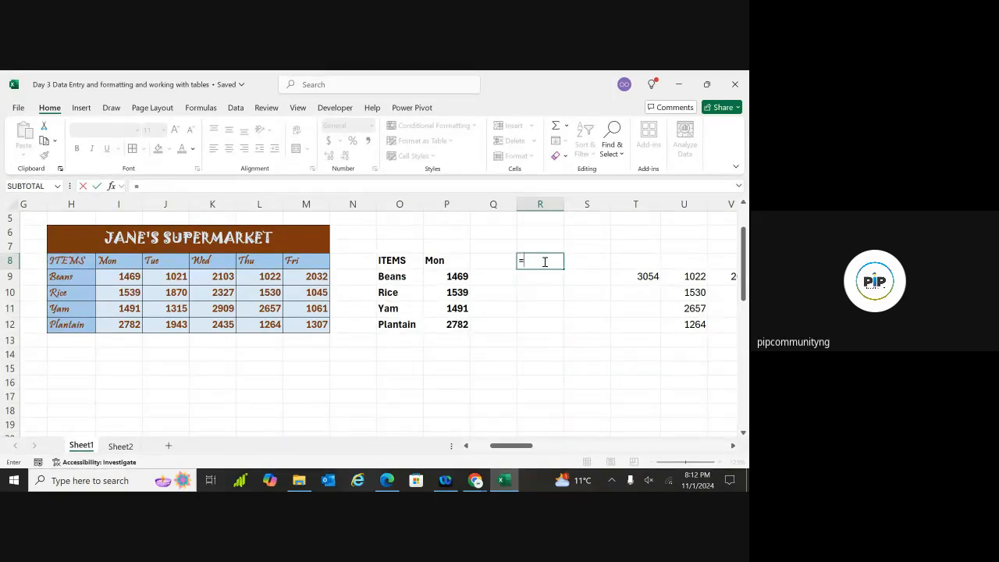
pyautogui.write('H8')
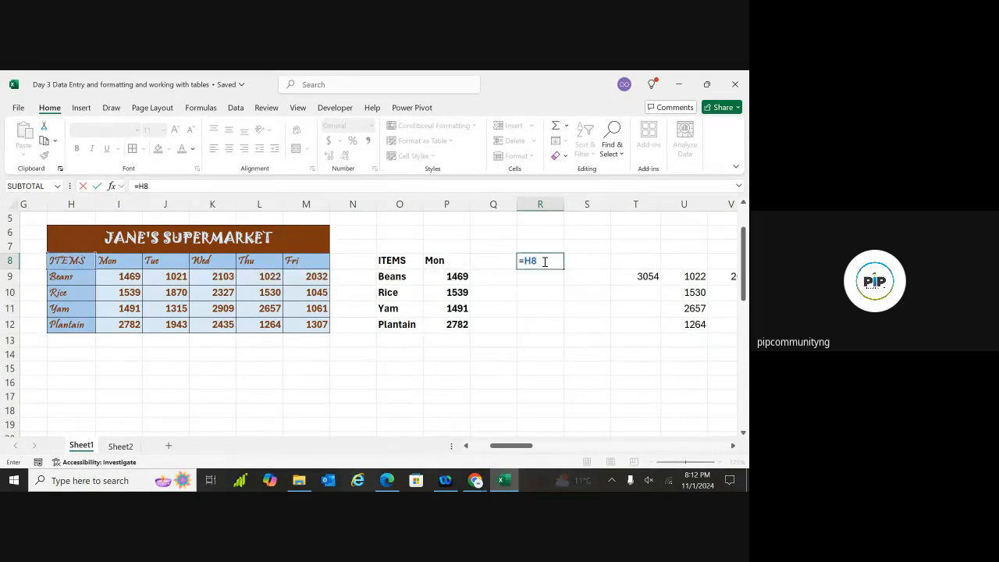
pyautogui.click(526, 260)
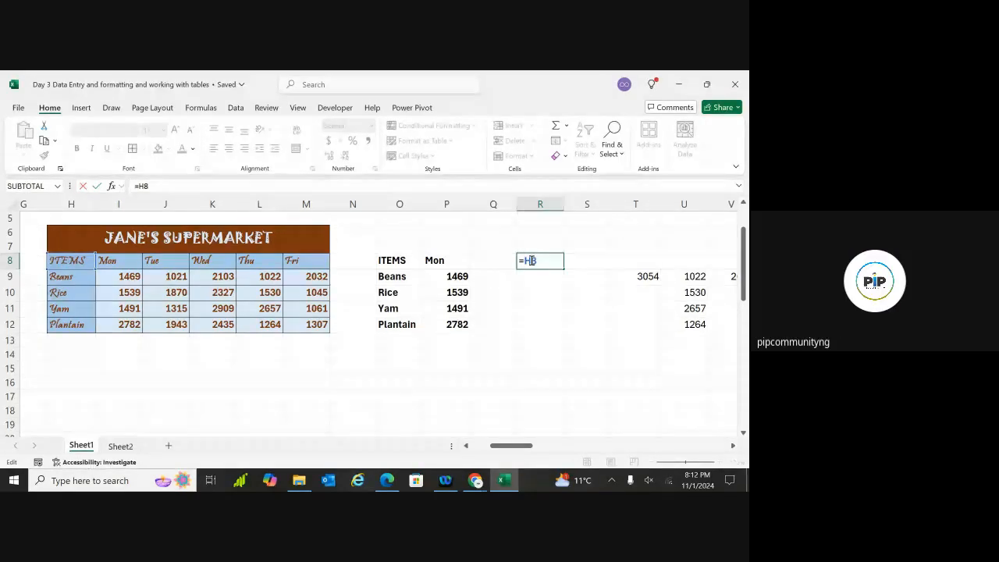
pyautogui.write('$')
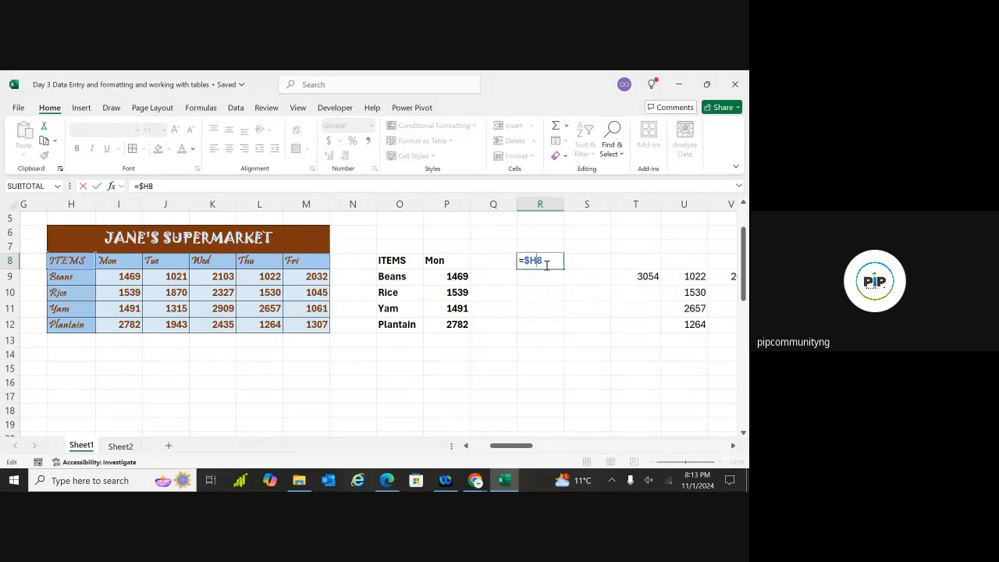
pyautogui.hscroll(3, 547, 266)
# Lock the row too, making R8 =$H$8 so it displays ITEMS
pyautogui.scroll(4, 547, 266)
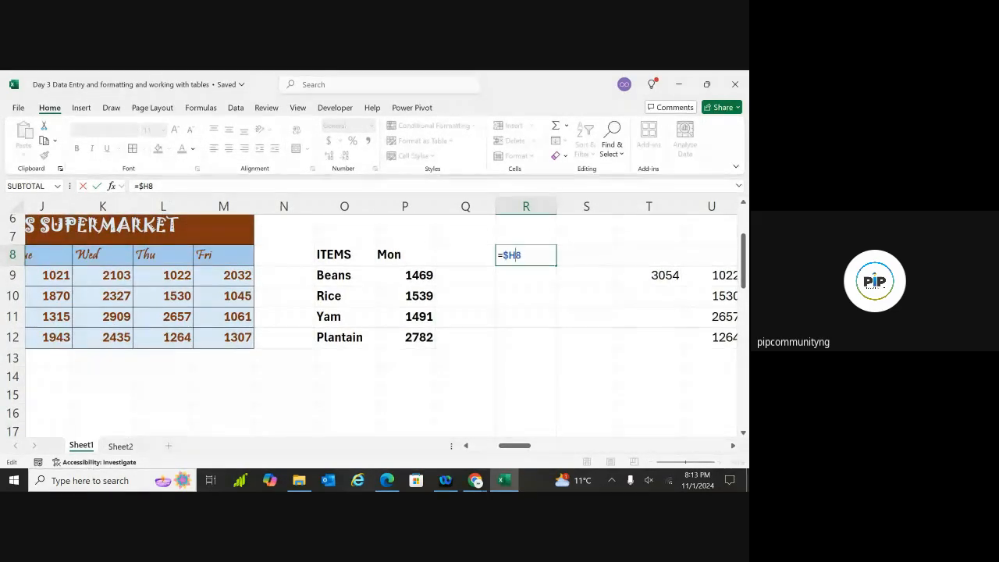
pyautogui.scroll(1, 380, 324)
pyautogui.hscroll(1, 381, 324)
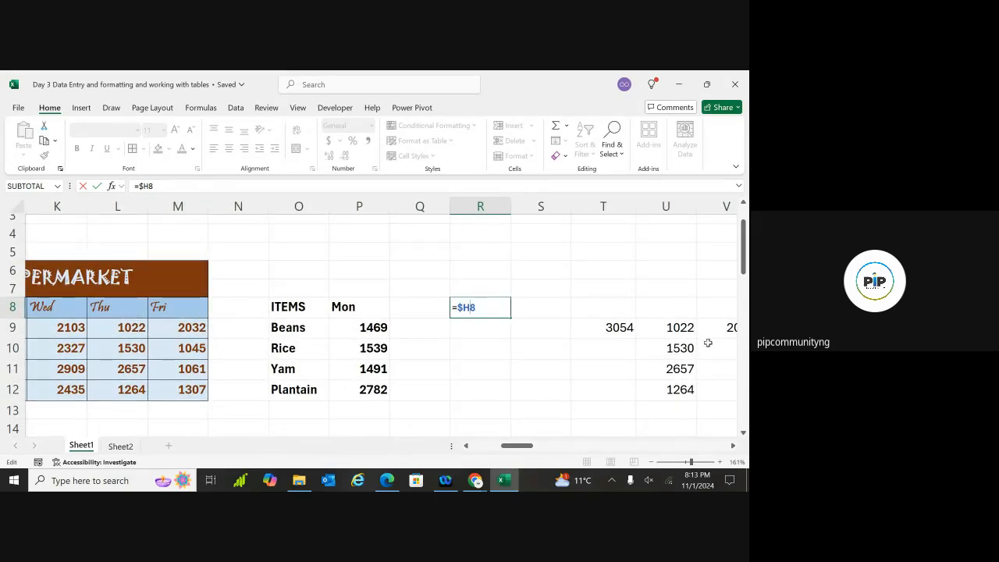
pyautogui.moveTo(690, 462); pyautogui.dragTo(707, 466)
pyautogui.click(471, 306)
pyautogui.write('$')
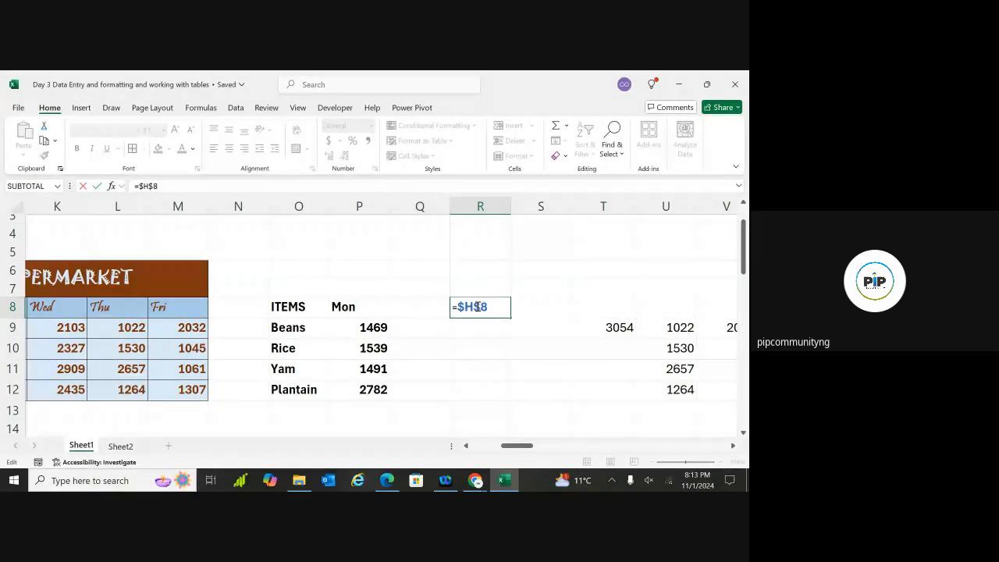
pyautogui.press('Escape')
pyautogui.press('Return')
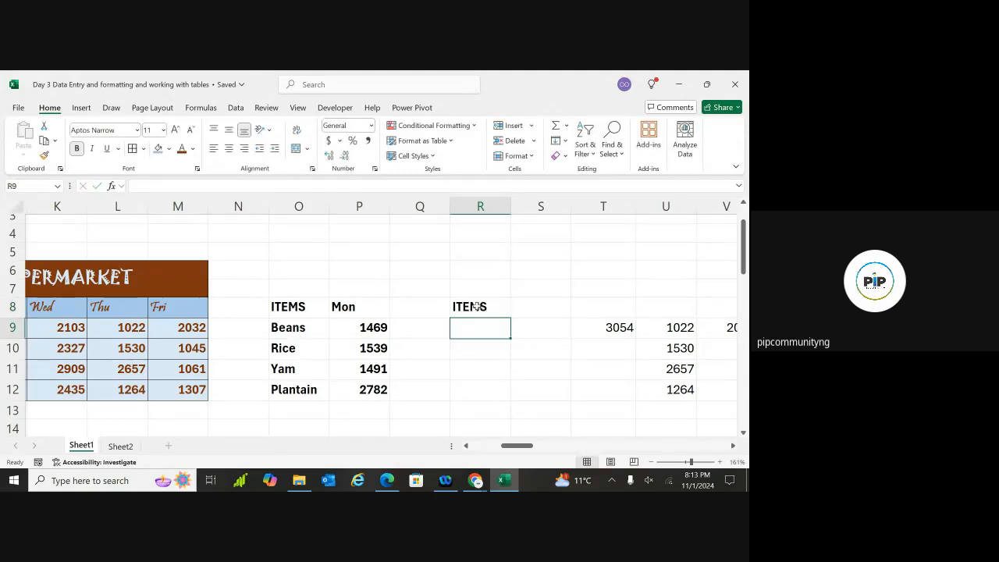
pyautogui.click(482, 306)
pyautogui.scroll(-5, 484, 306)
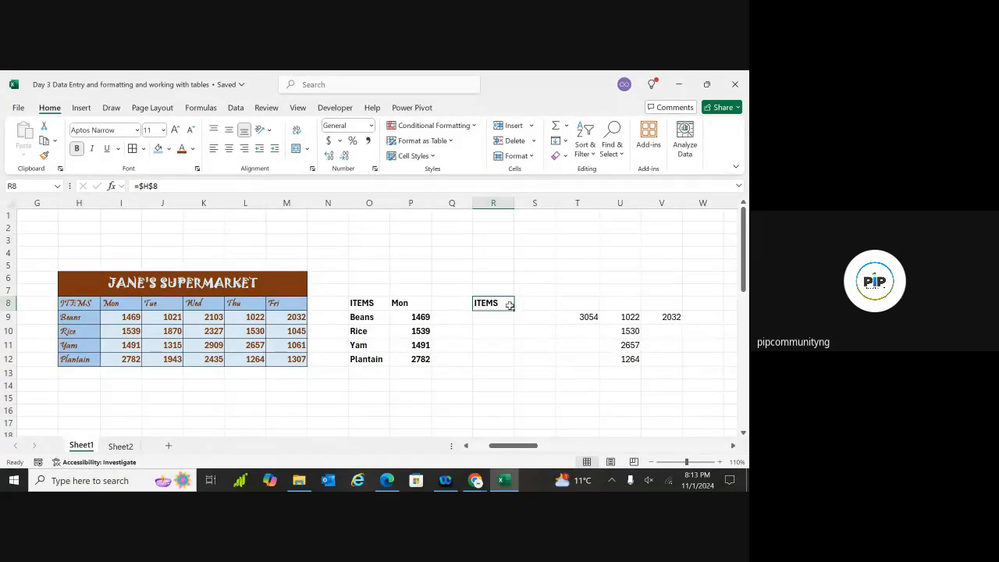
pyautogui.moveTo(510, 305); pyautogui.dragTo(510, 360)
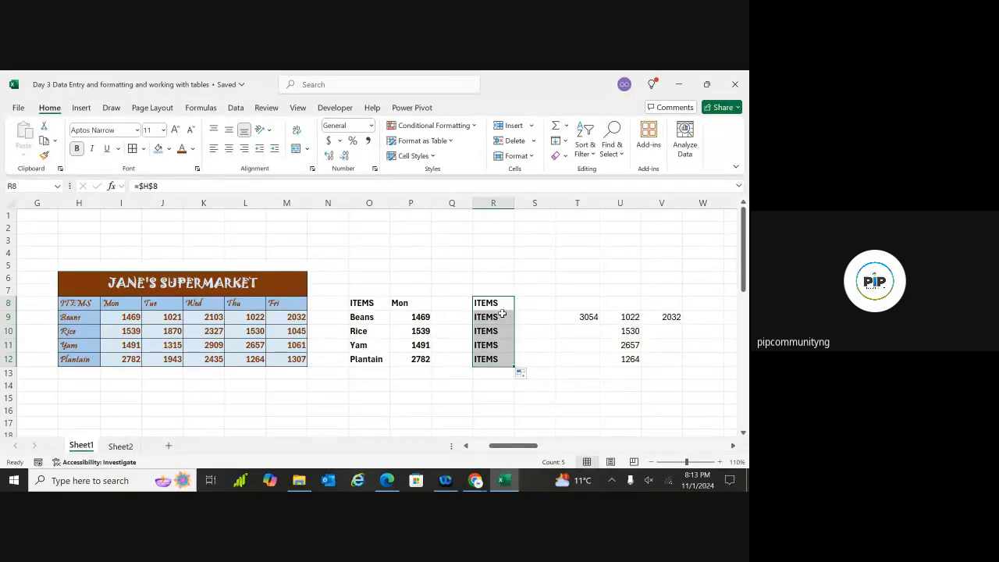
pyautogui.click(499, 316)
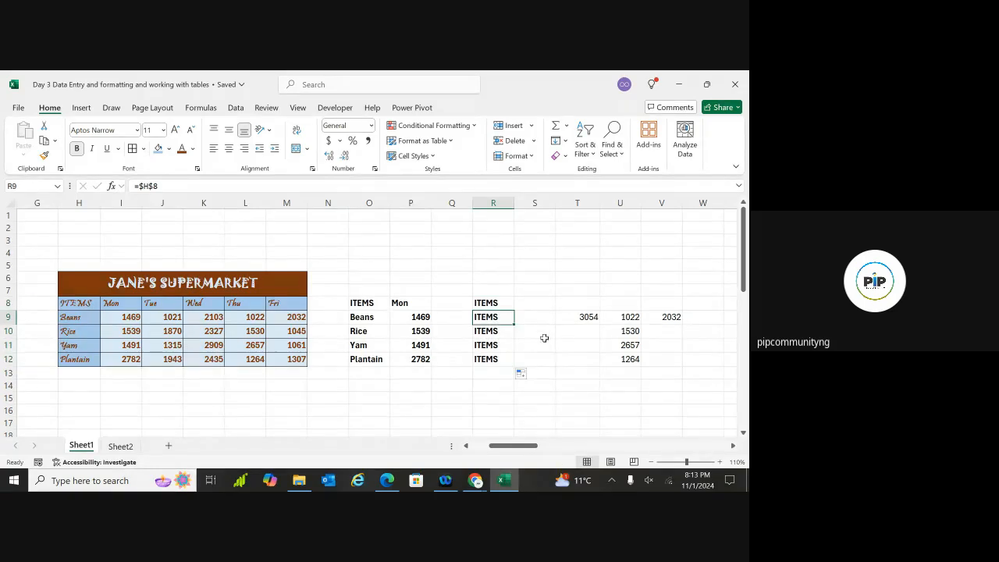
pyautogui.click(499, 331)
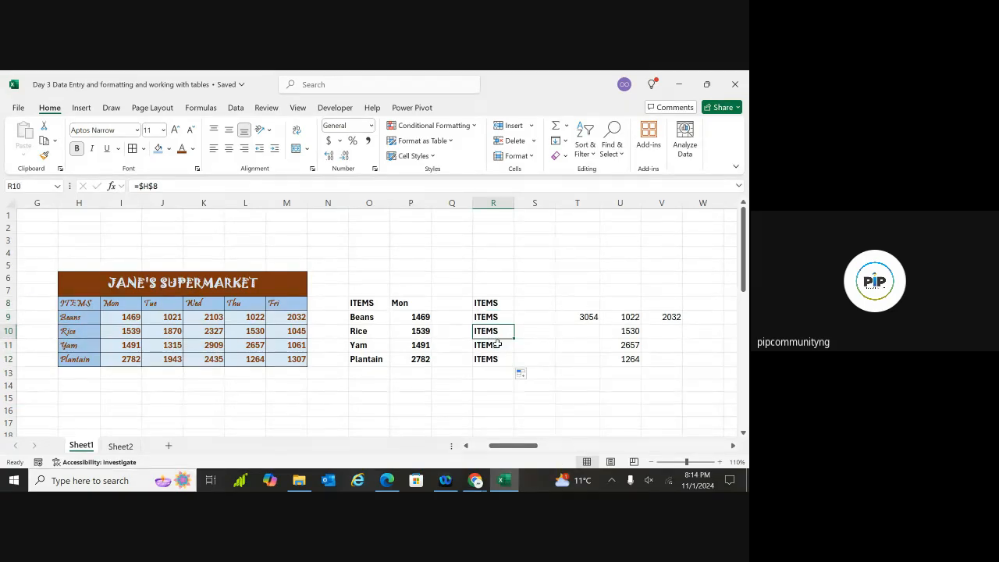
pyautogui.click(498, 344)
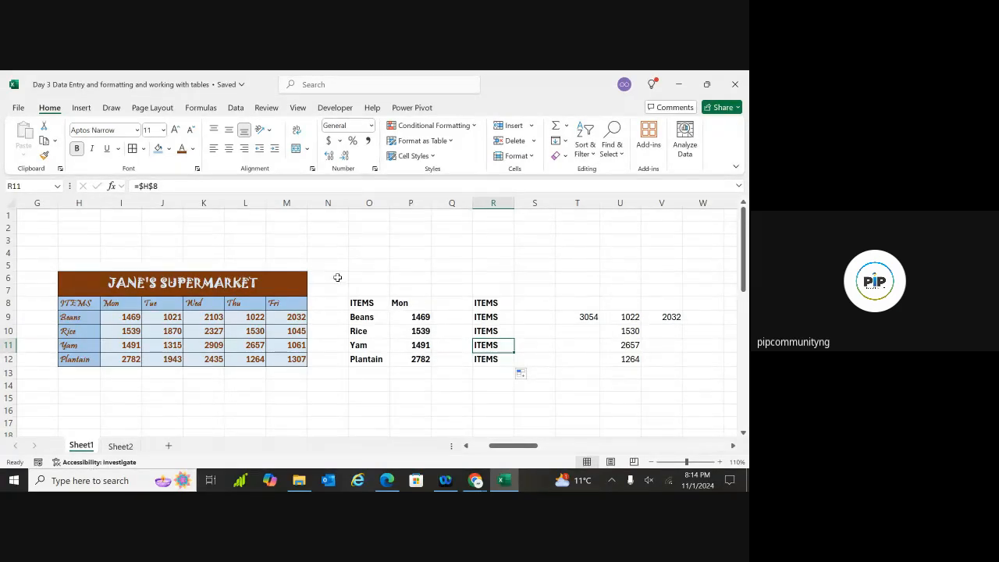
pyautogui.press('Up')
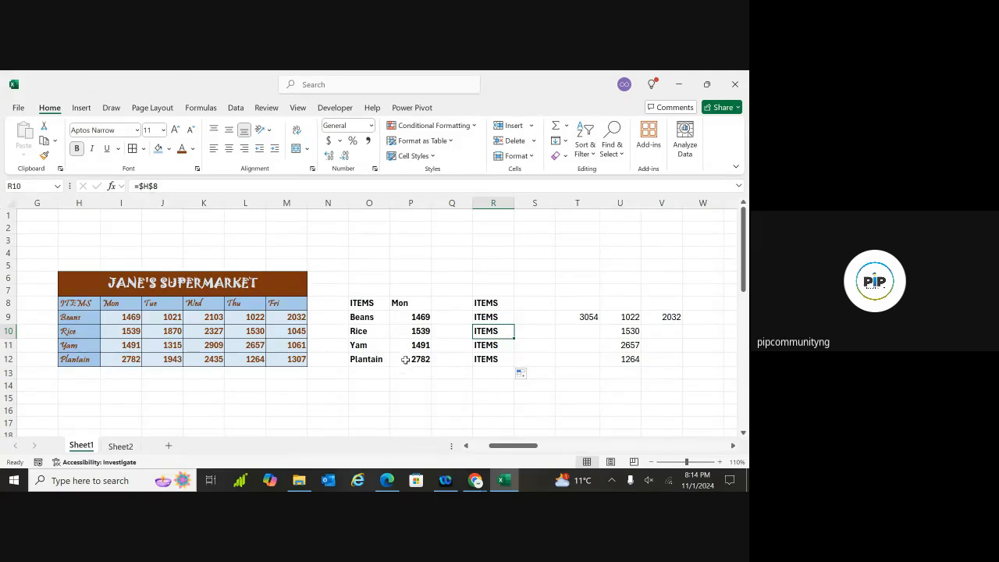
pyautogui.click(414, 360)
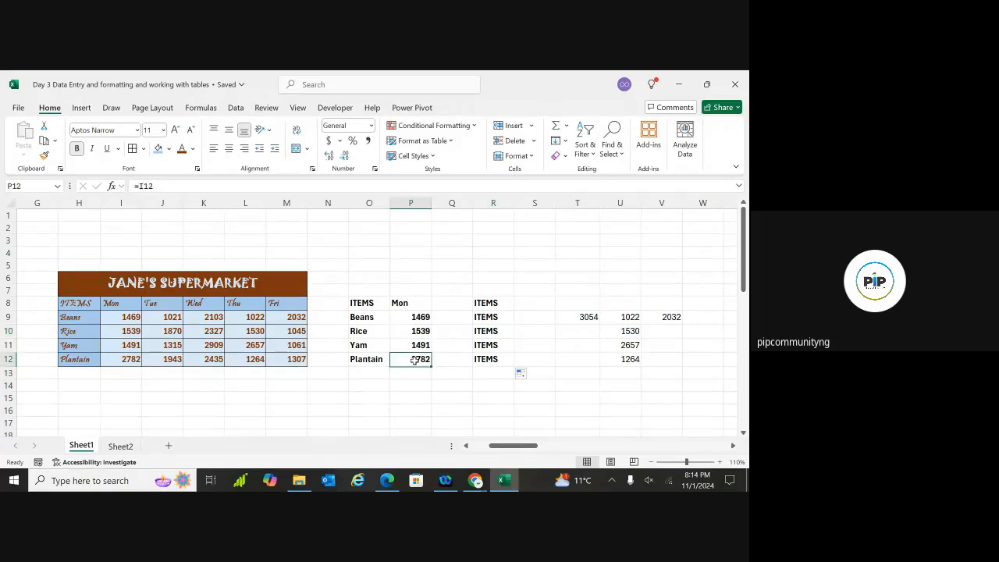
pyautogui.click(370, 301)
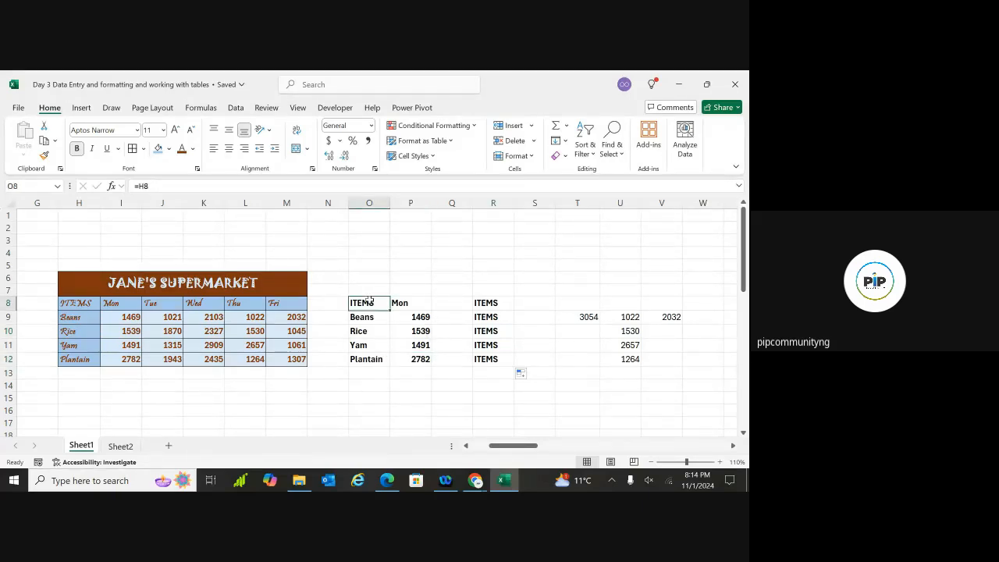
pyautogui.click(367, 316)
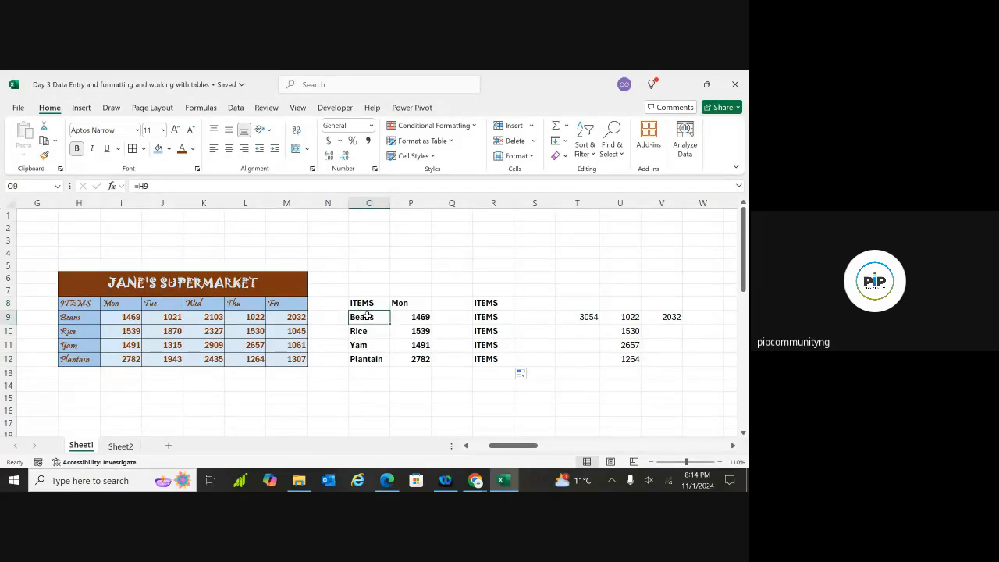
pyautogui.click(365, 330)
pyautogui.click(367, 344)
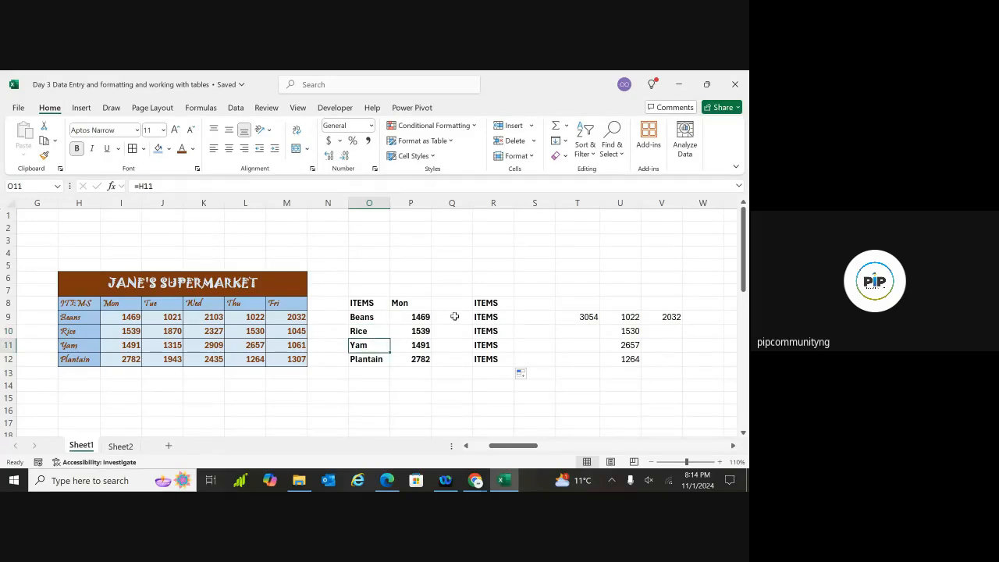
pyautogui.click(486, 305)
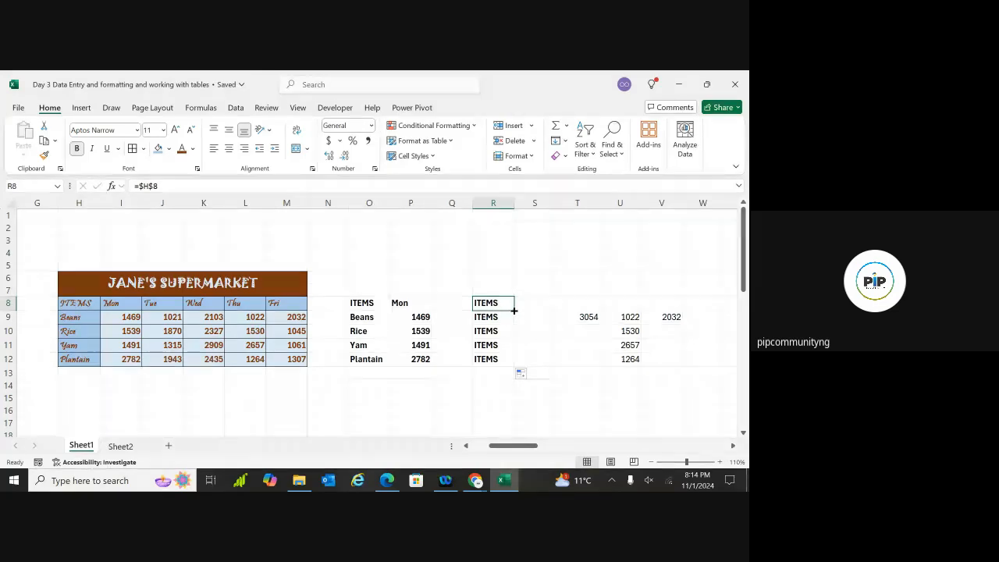
pyautogui.moveTo(514, 310); pyautogui.dragTo(540, 308)
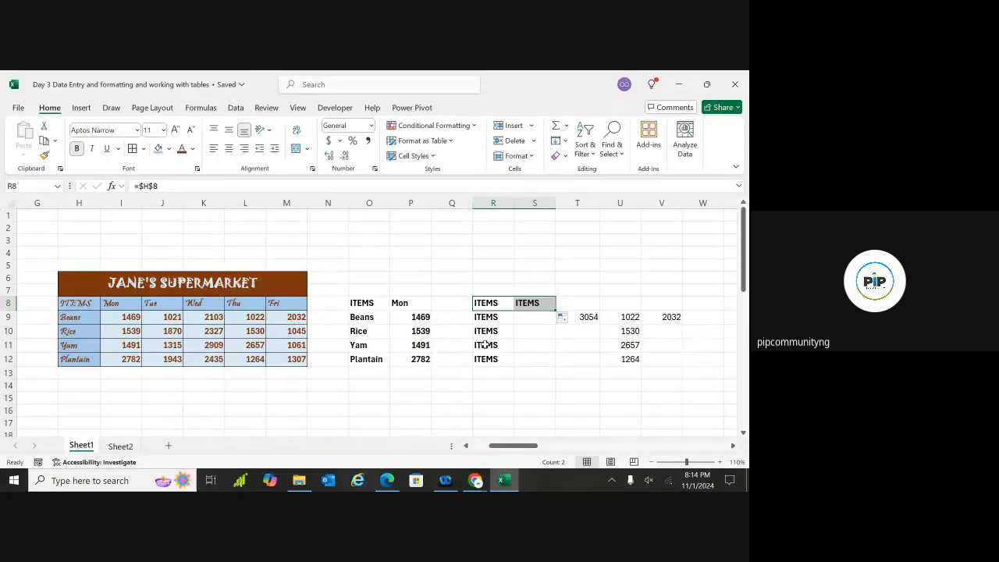
pyautogui.hotkey('ctrl', 'z')
pyautogui.hotkey('ctrl', 'z')
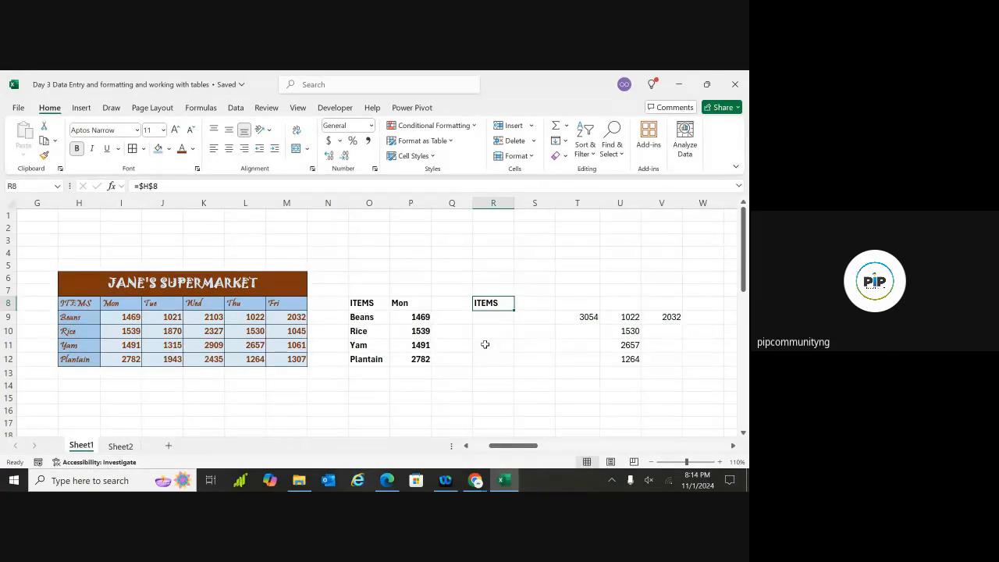
# Delete the ITEMS/Mon demo cells in O7:P12, leaving the area beside the table empty
pyautogui.scroll(3, 485, 344)
pyautogui.scroll(-2, 485, 344)
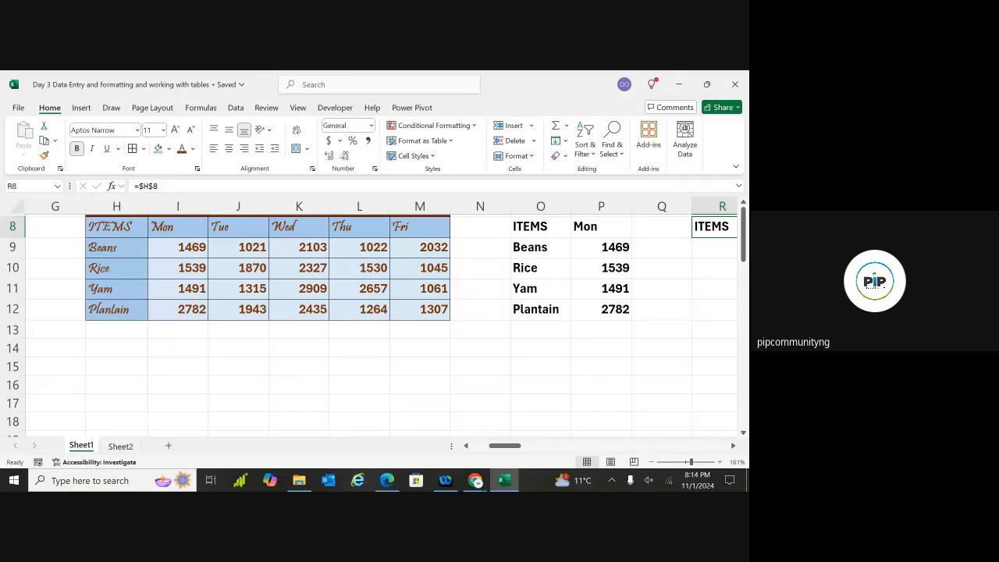
pyautogui.hscroll(3, 375, 320)
pyautogui.scroll(-6, 375, 321)
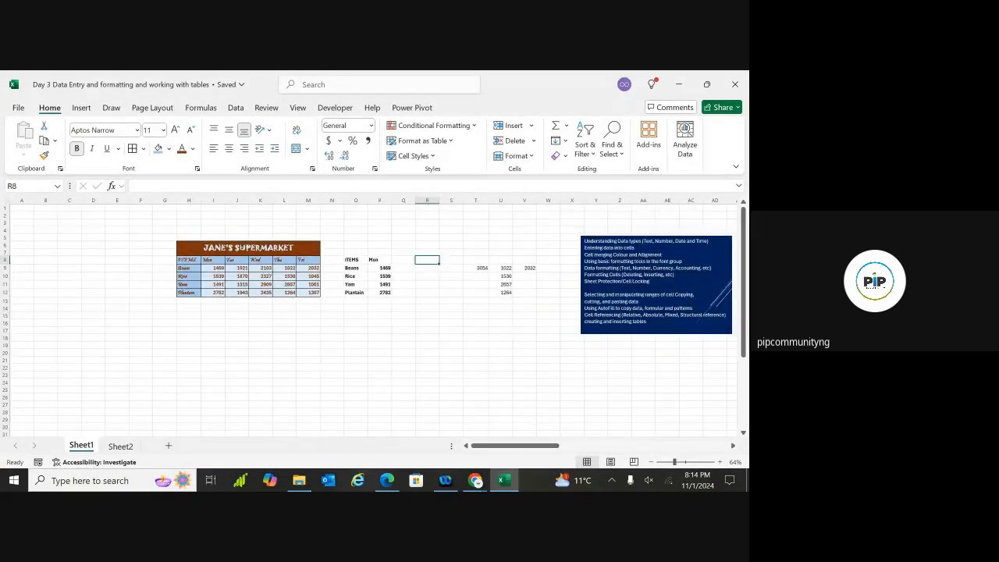
pyautogui.scroll(1, 434, 281)
pyautogui.scroll(4, 433, 281)
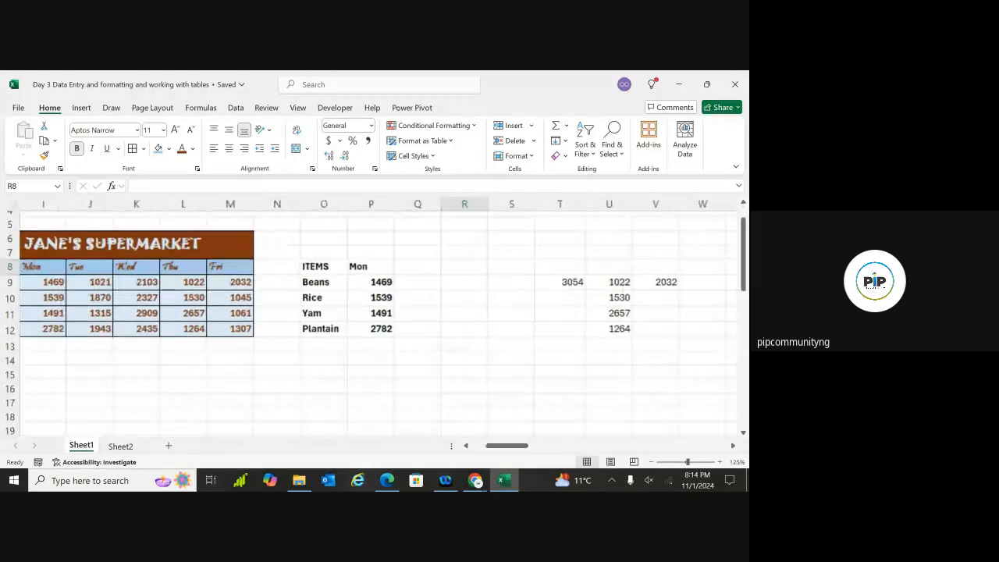
pyautogui.hscroll(-1, 379, 316)
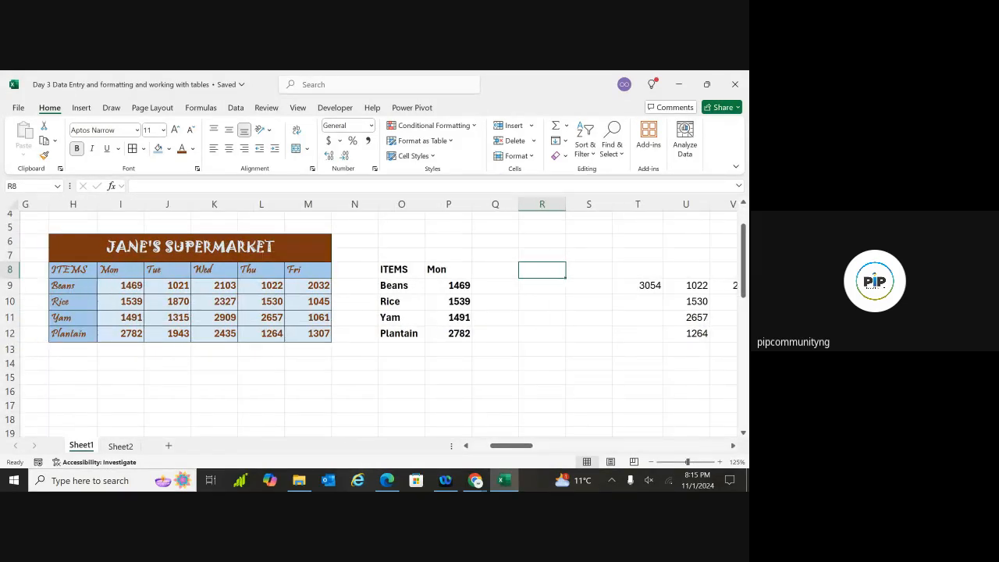
pyautogui.moveTo(374, 256); pyautogui.dragTo(482, 342)
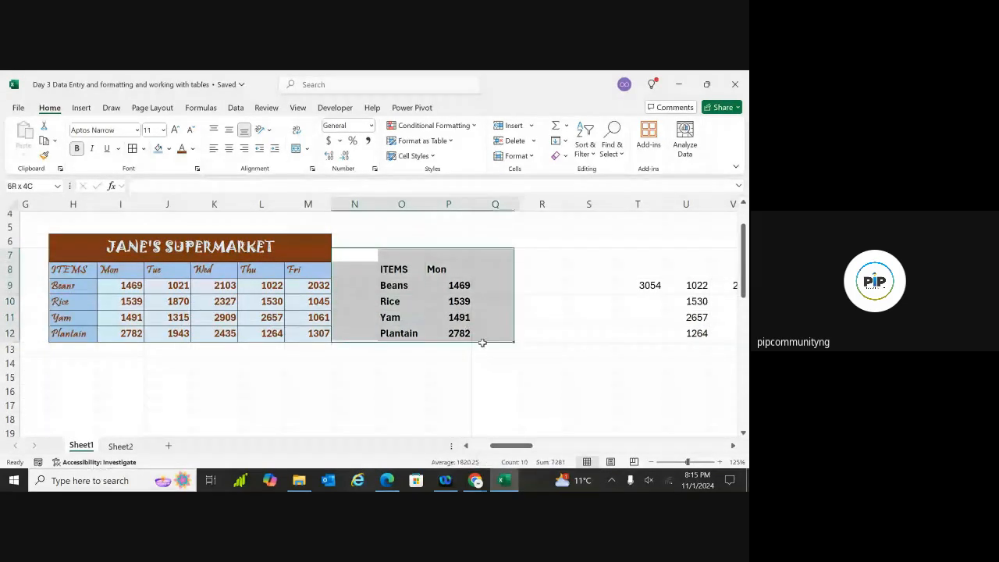
pyautogui.click(442, 374)
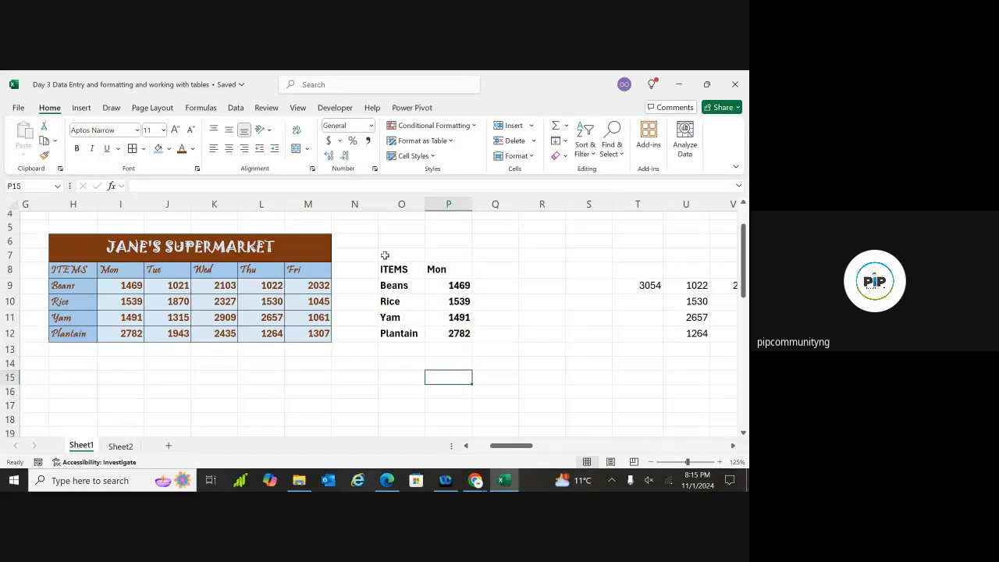
pyautogui.moveTo(385, 255); pyautogui.dragTo(458, 338)
pyautogui.press('Delete')
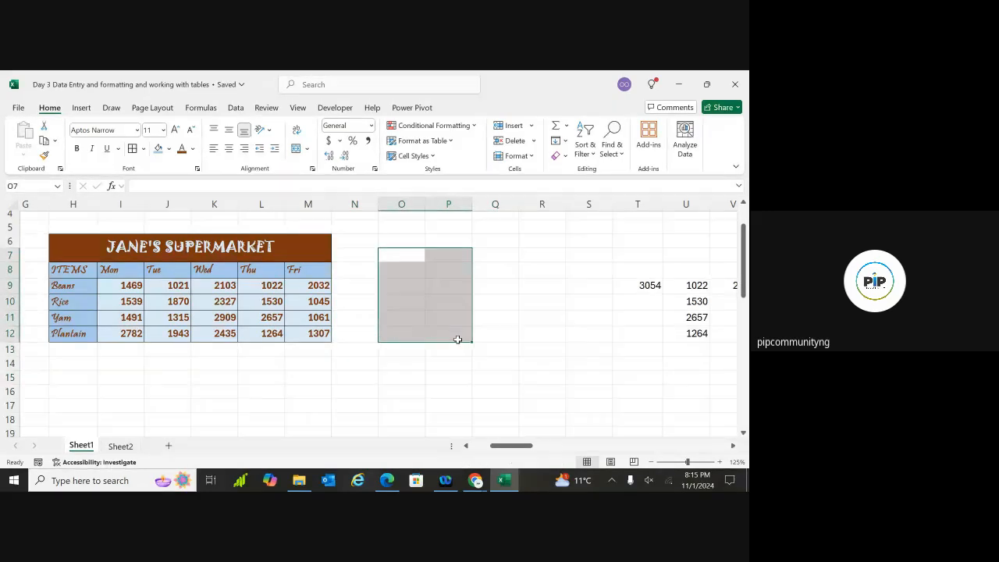
pyautogui.click(499, 332)
pyautogui.click(409, 287)
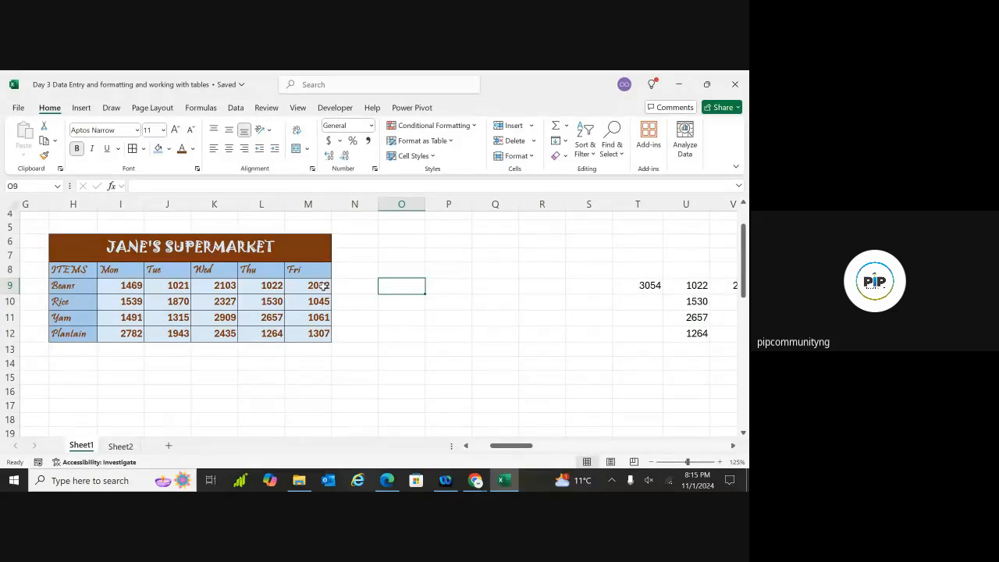
# Enter =L9 + M9 in P9 and fill it down to P12
pyautogui.doubleClick(395, 288)
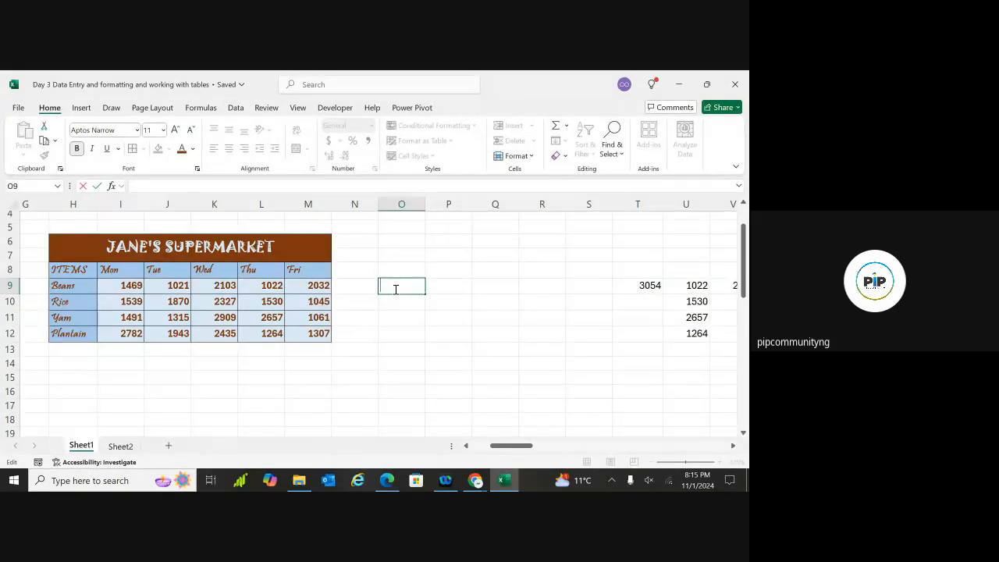
pyautogui.click(444, 288)
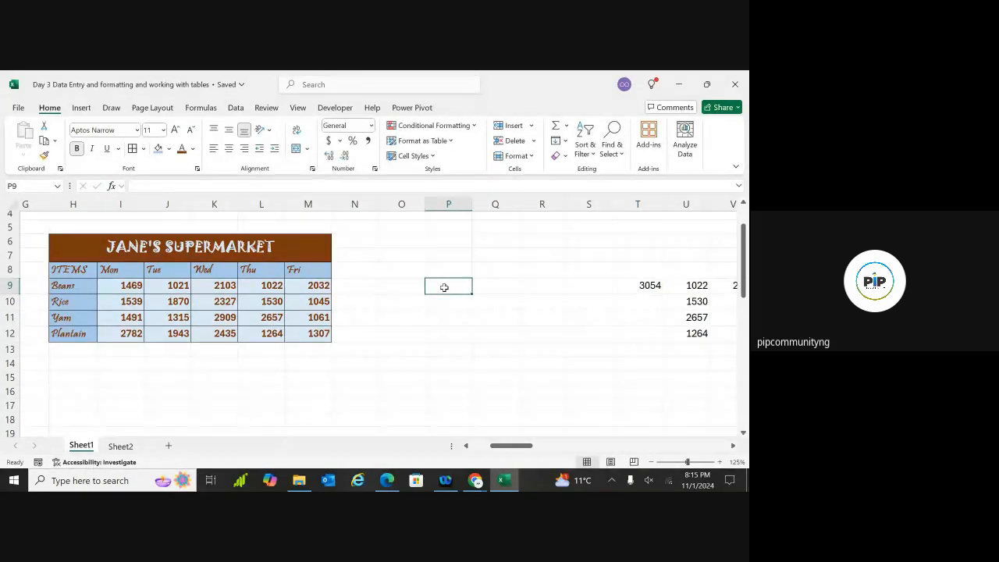
pyautogui.write('=')
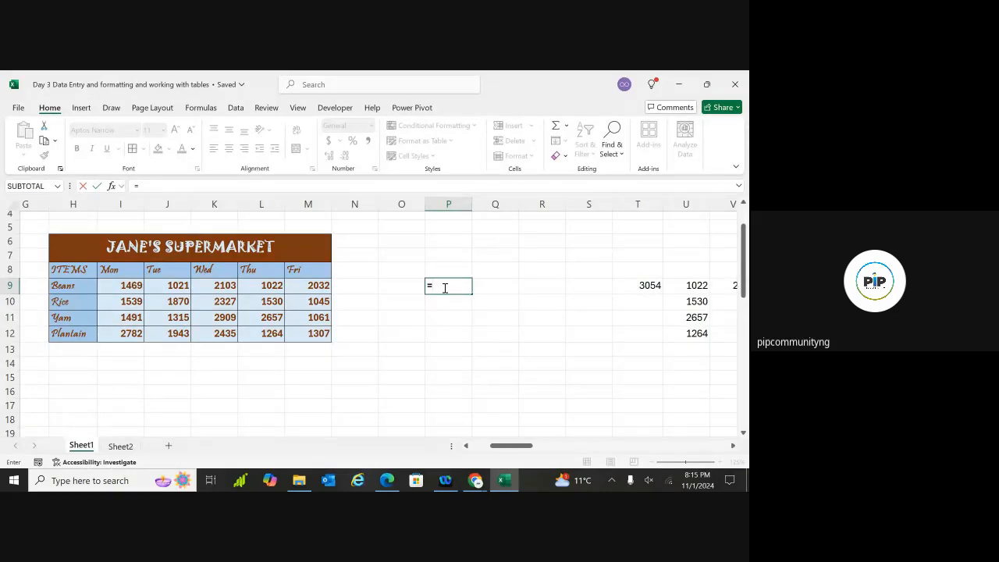
pyautogui.write('L9')
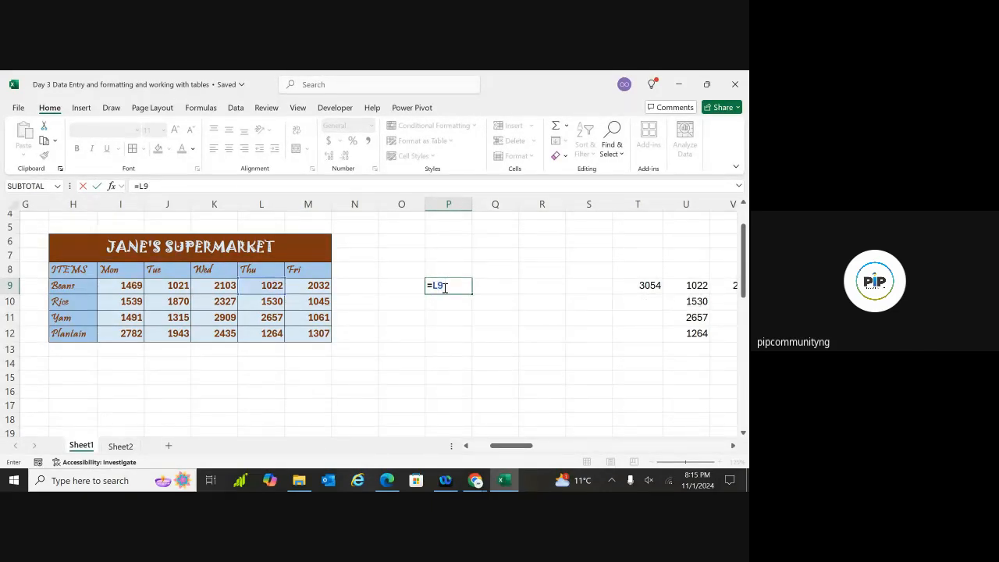
pyautogui.write(' + M9')
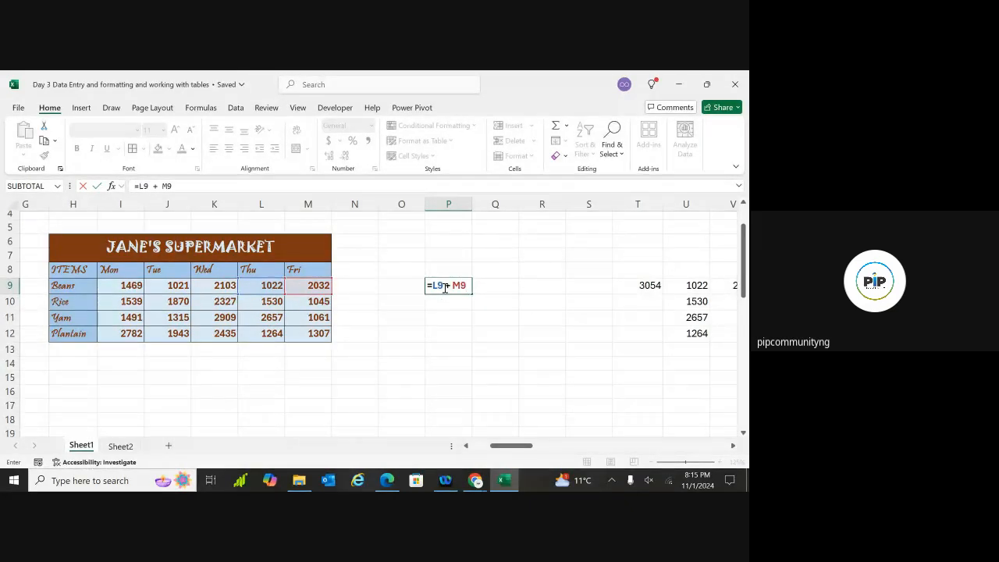
pyautogui.press('Return')
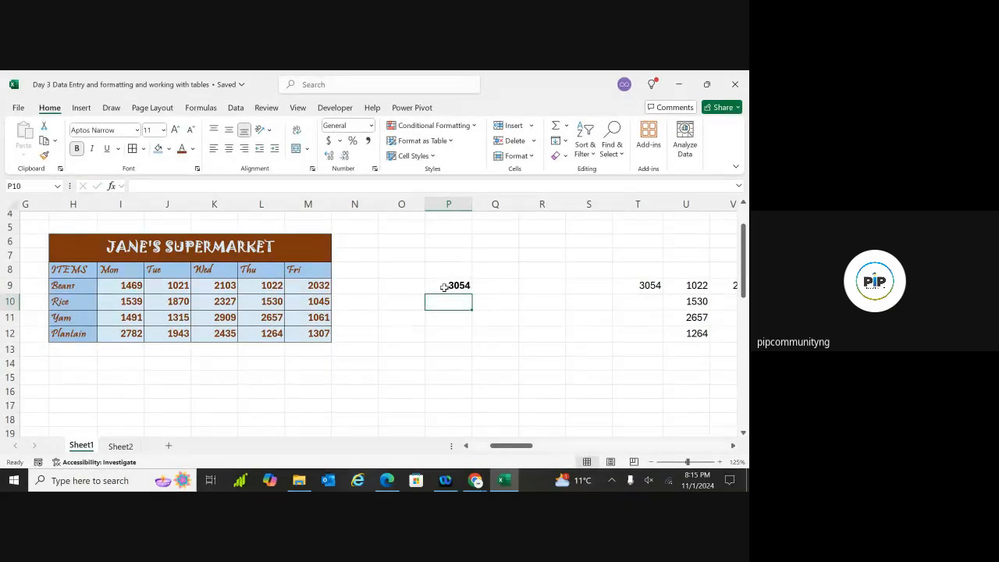
pyautogui.click(466, 287)
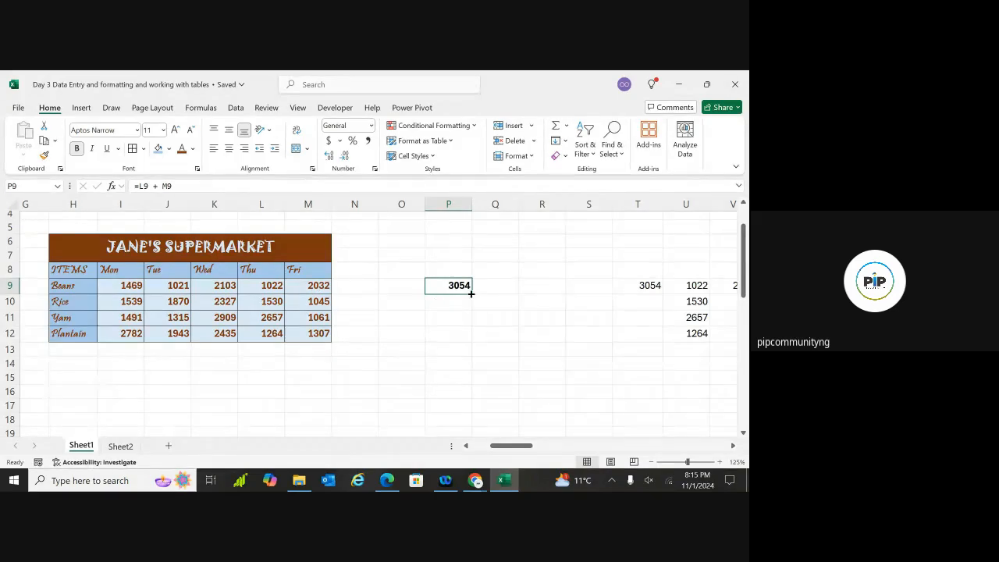
pyautogui.moveTo(471, 293); pyautogui.dragTo(470, 339)
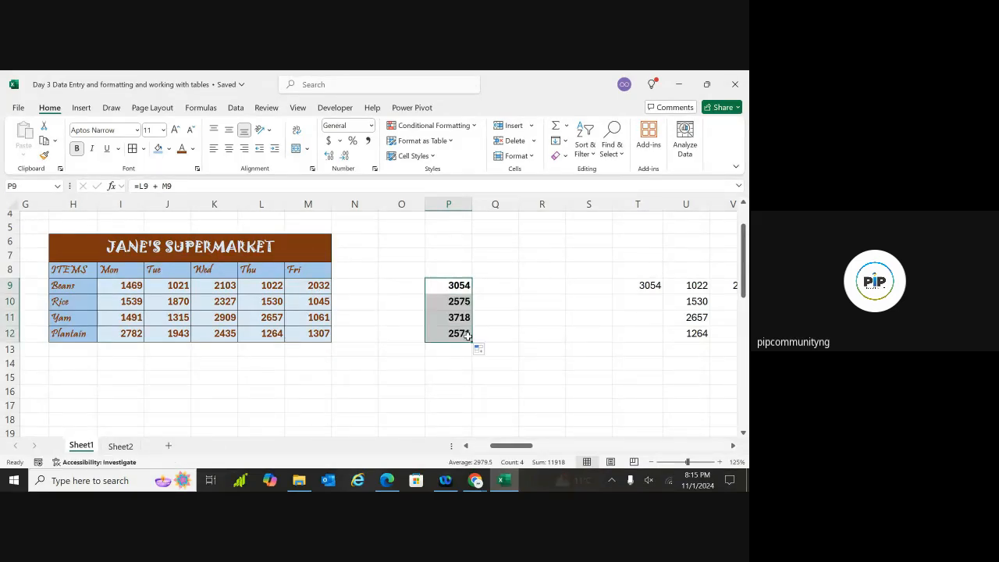
pyautogui.click(489, 290)
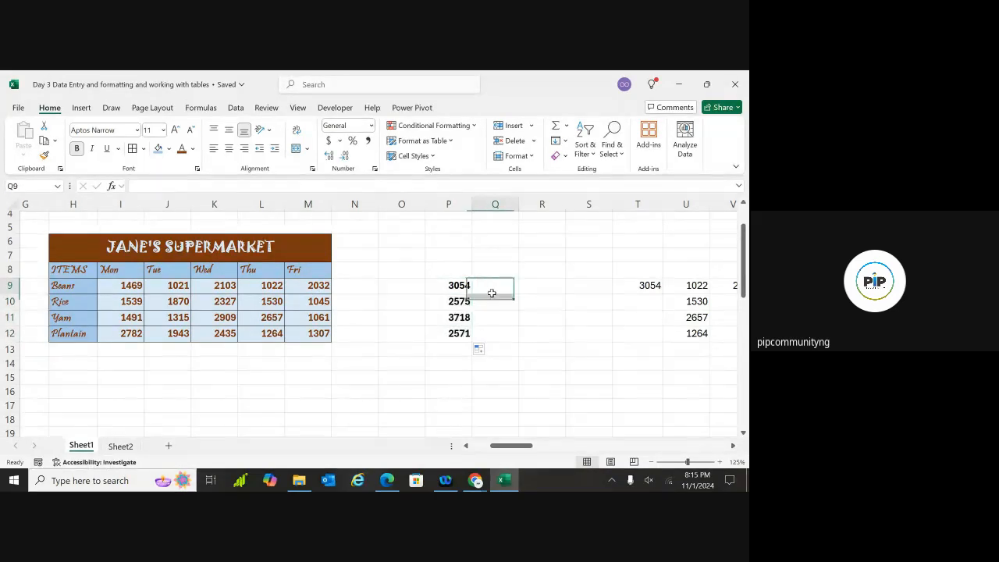
# Check the Thursday and Friday values for Rice (1530, 1045), Yam (2657, 1061) and Plantain (1264, 1307)
pyautogui.click(268, 306)
pyautogui.click(316, 308)
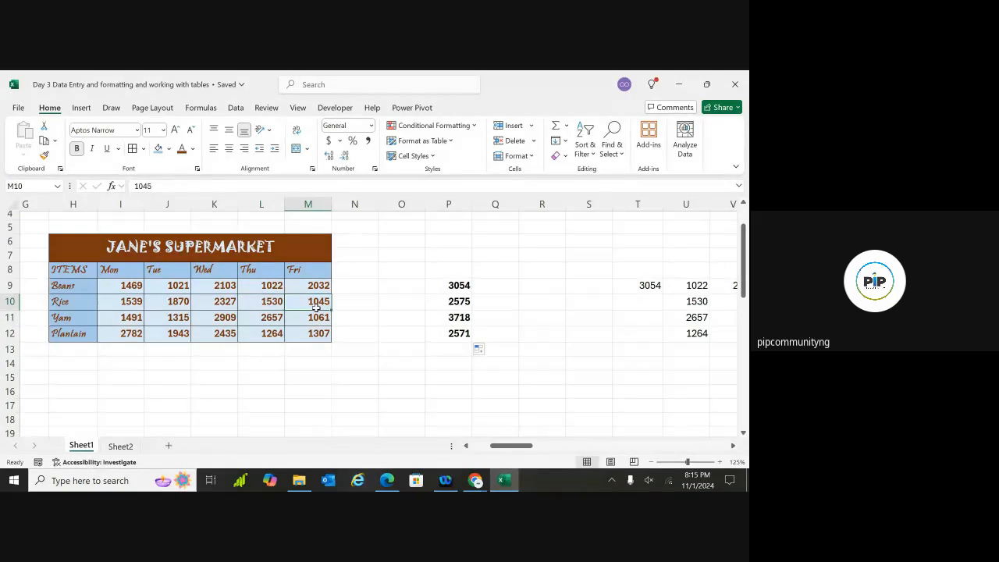
pyautogui.click(274, 318)
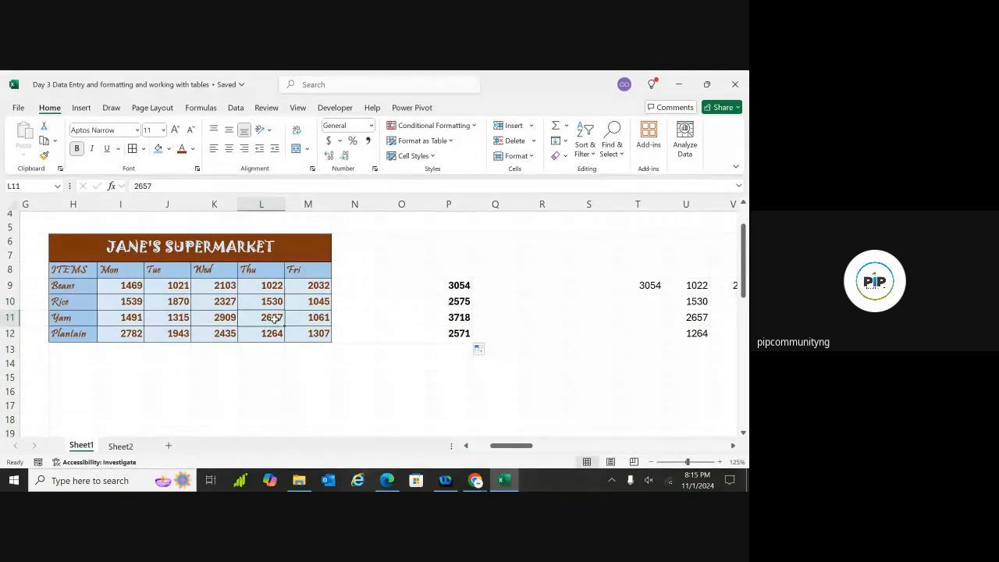
pyautogui.click(317, 319)
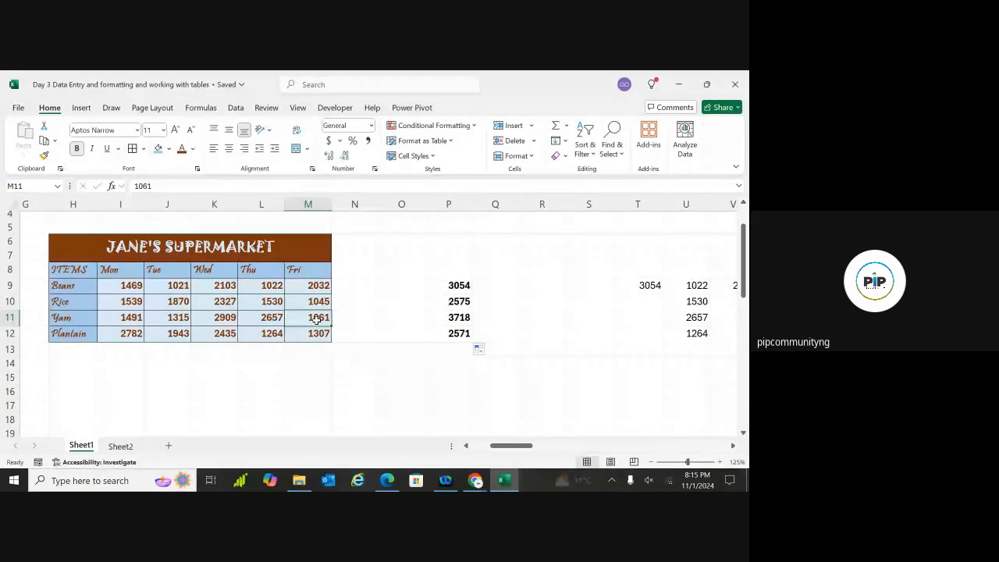
pyautogui.click(274, 333)
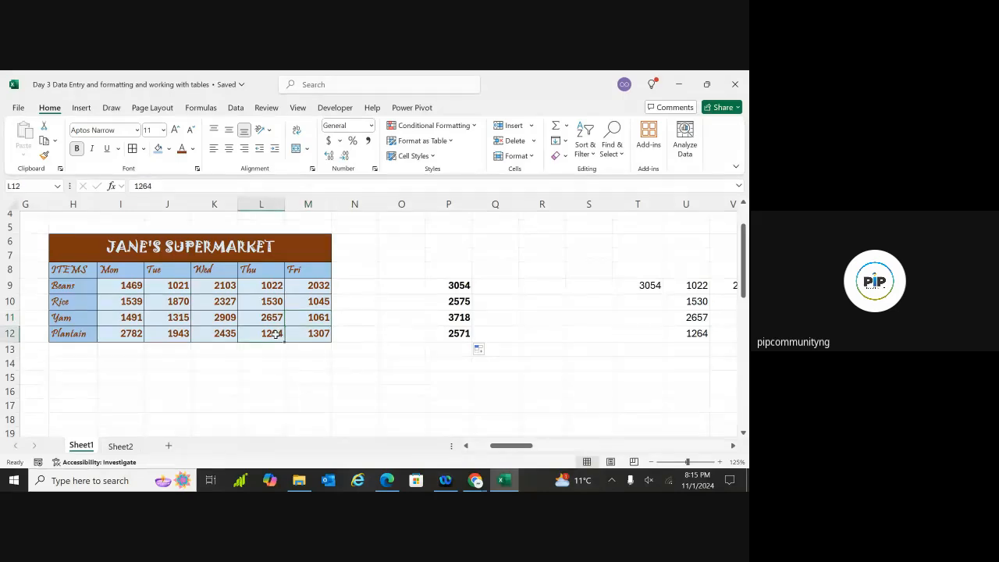
pyautogui.click(316, 334)
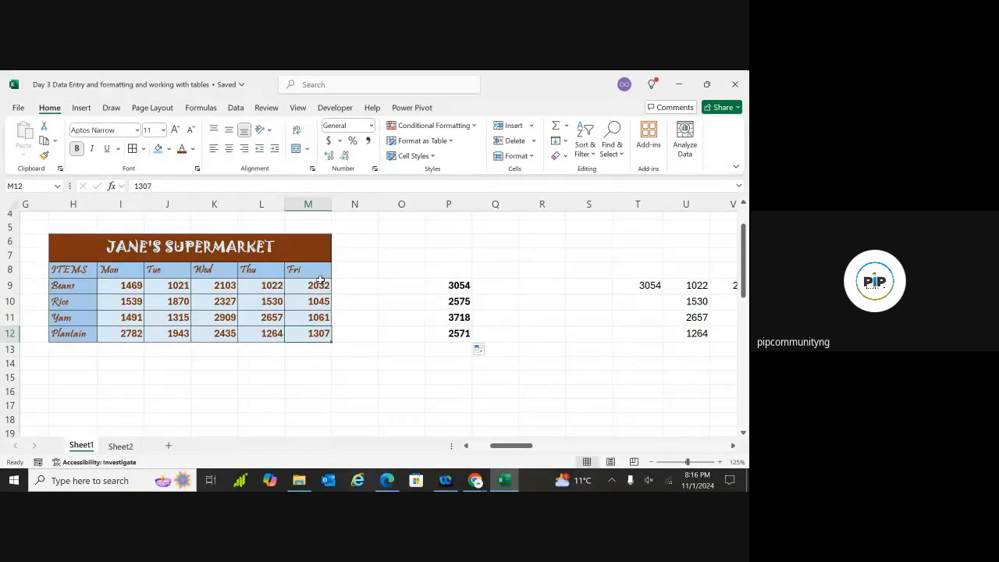
# Enter the value 100 in cell O9 next to the Beans total
pyautogui.click(374, 287)
pyautogui.click(399, 287)
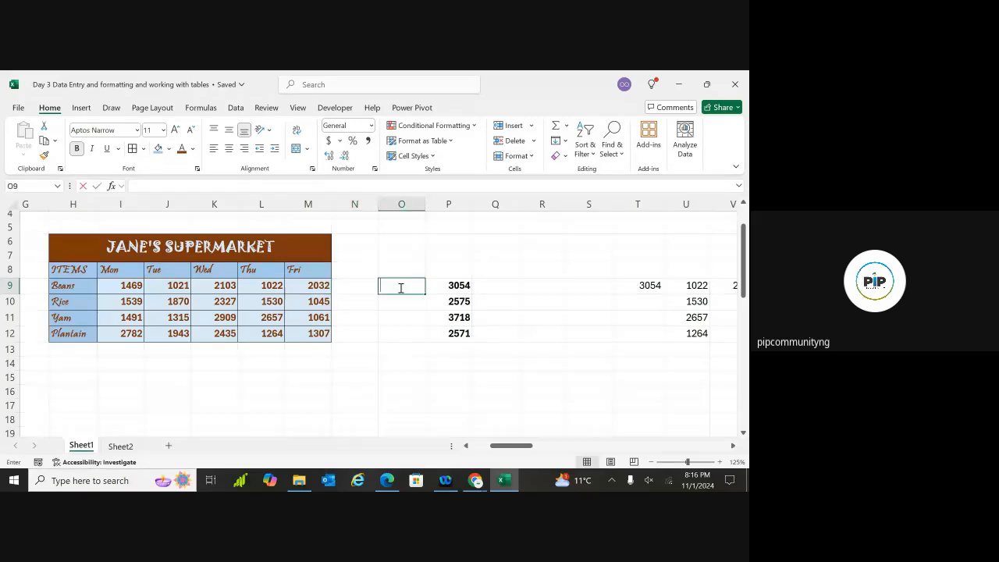
pyautogui.doubleClick(400, 287)
pyautogui.write('100')
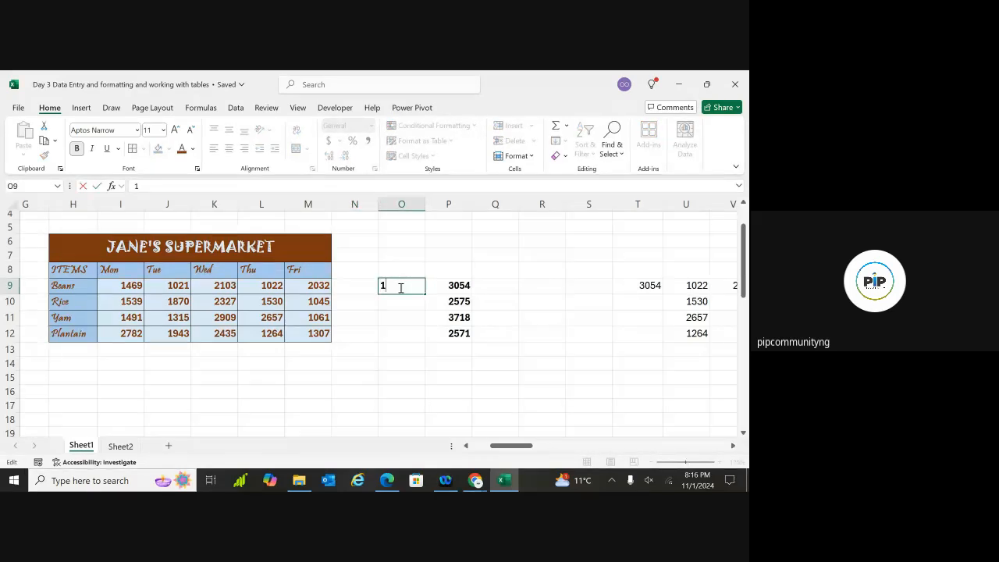
pyautogui.click(407, 362)
pyautogui.click(412, 286)
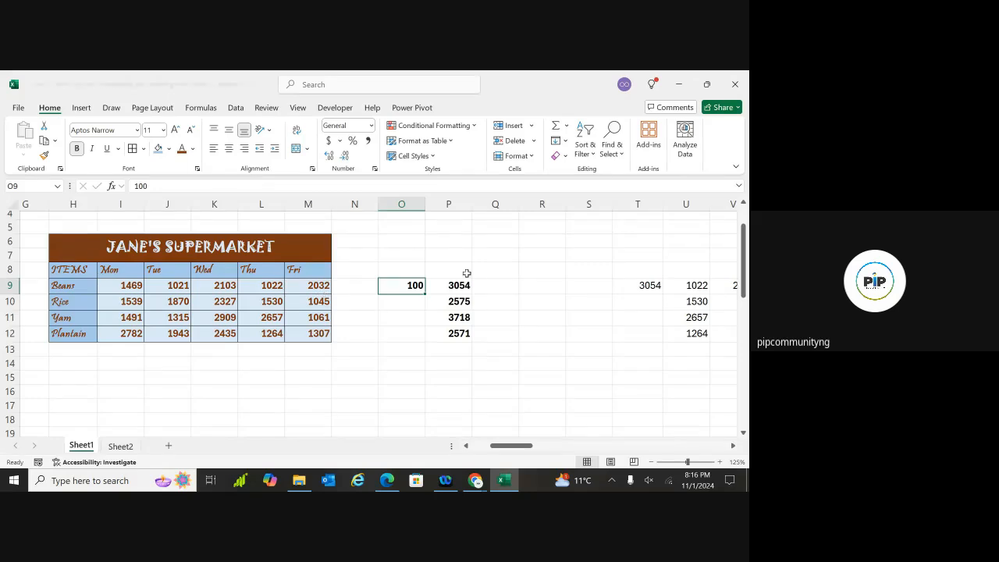
pyautogui.doubleClick(531, 291)
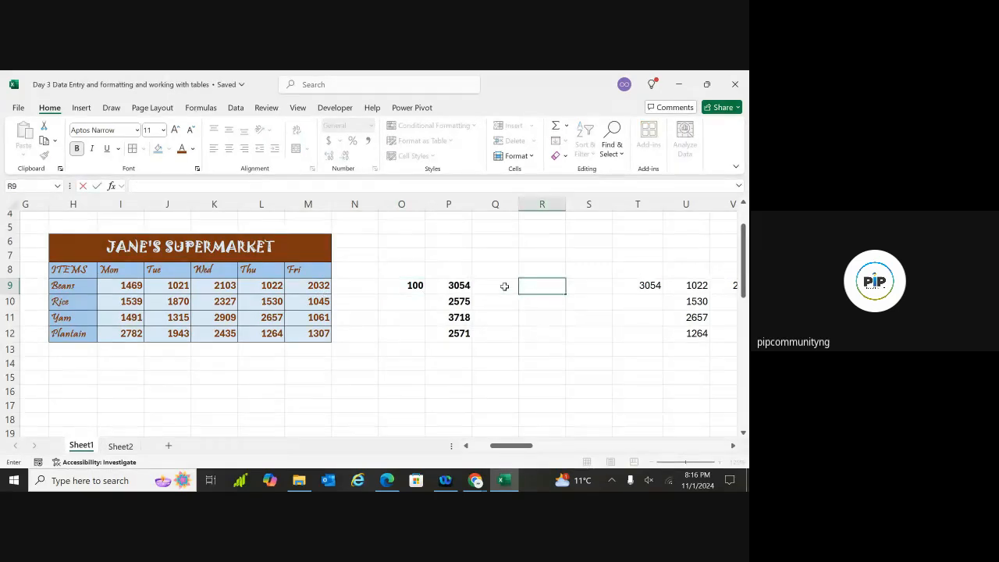
pyautogui.doubleClick(505, 287)
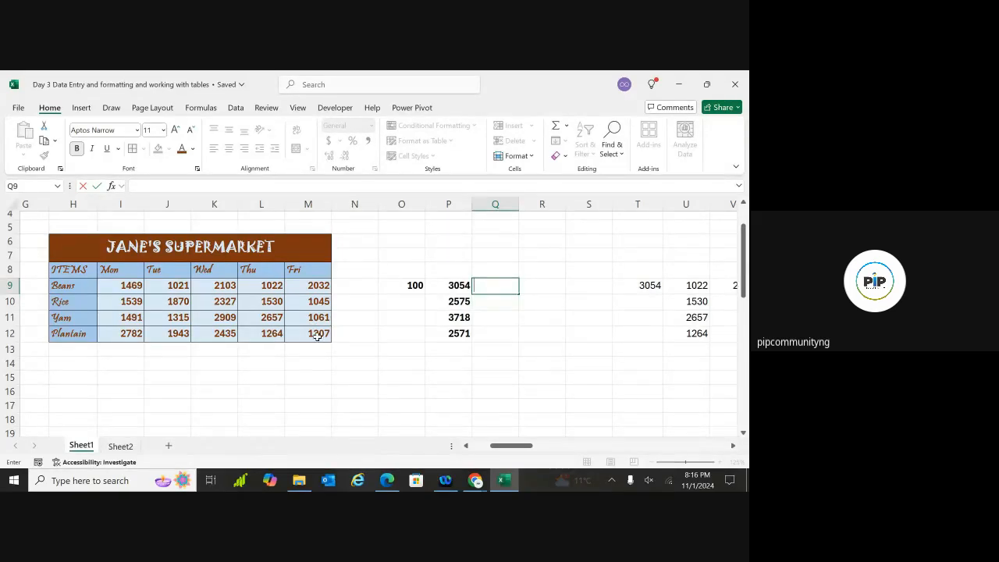
pyautogui.click(396, 290)
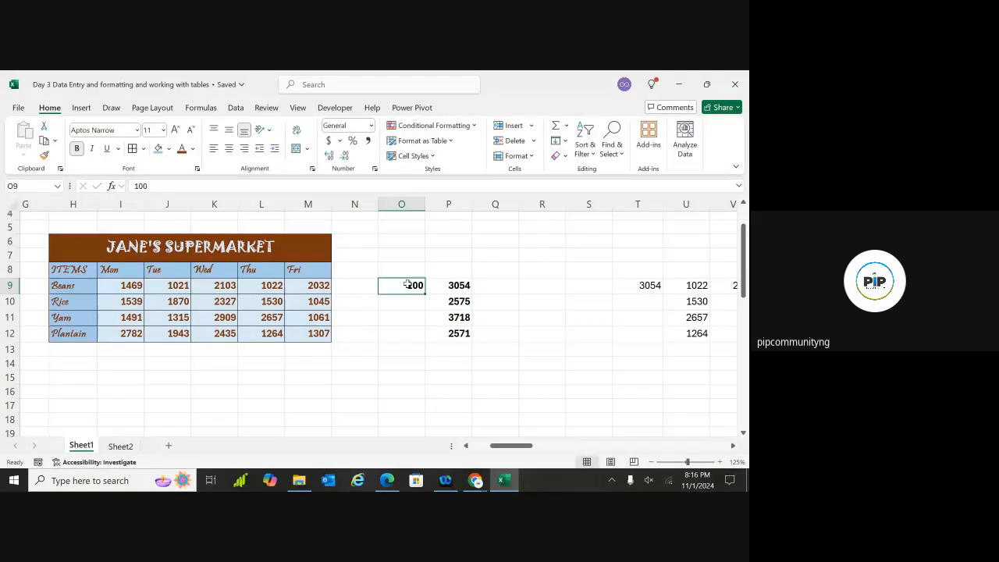
# Enter =M9 + O9 in R9 and fill it down to R12, giving 2132, 1045, 1061, 1307
pyautogui.doubleClick(531, 287)
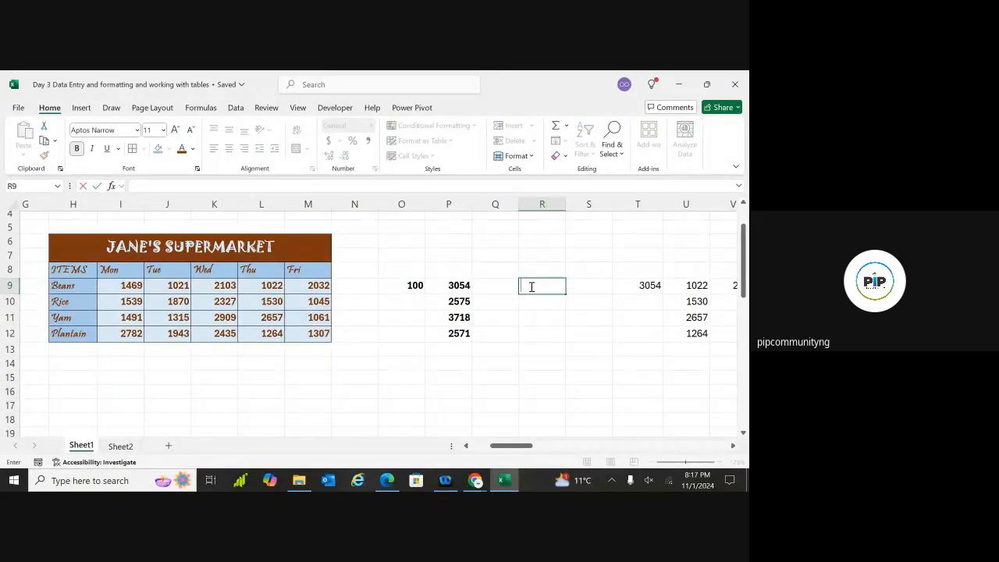
pyautogui.write('=')
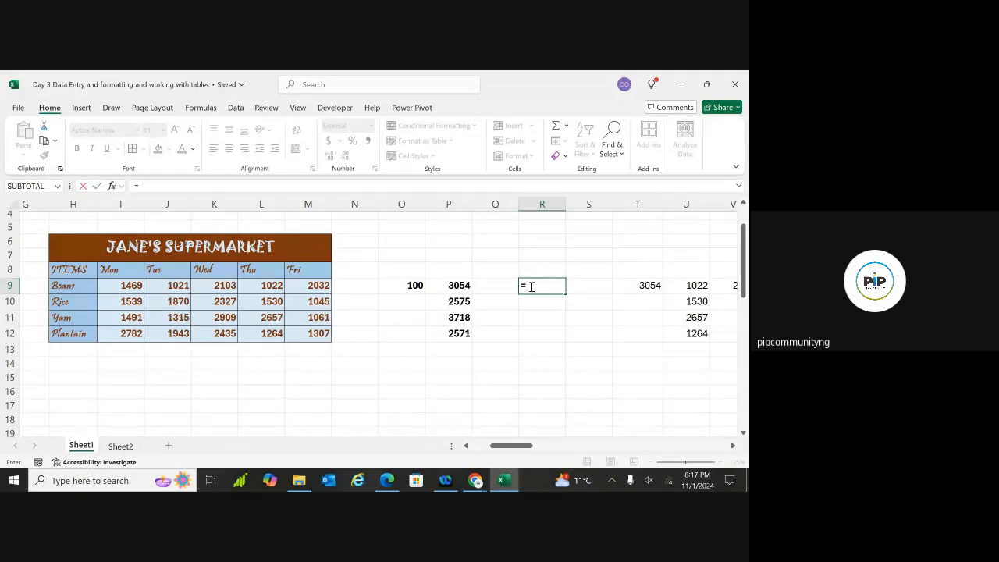
pyautogui.write('m9')
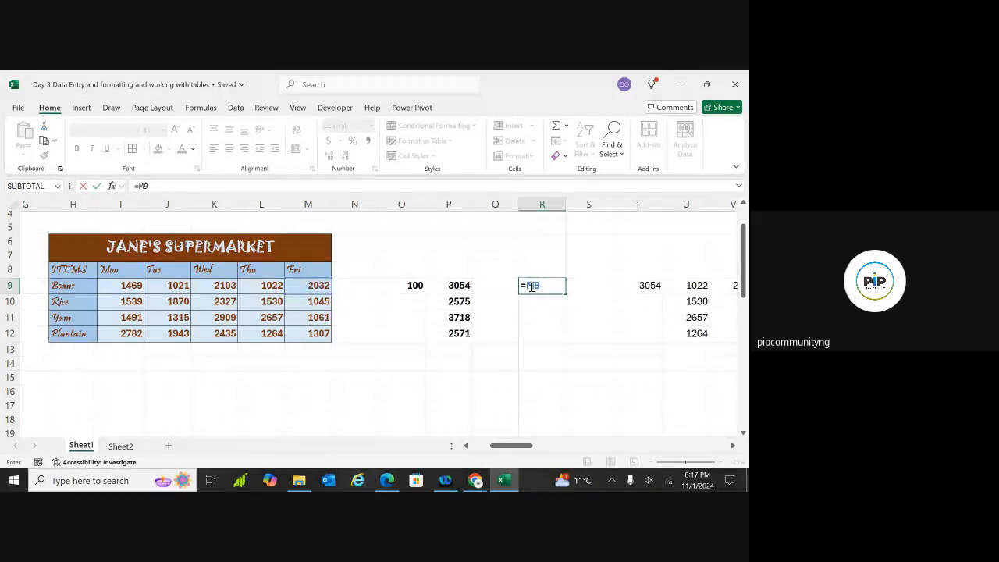
pyautogui.write(' +')
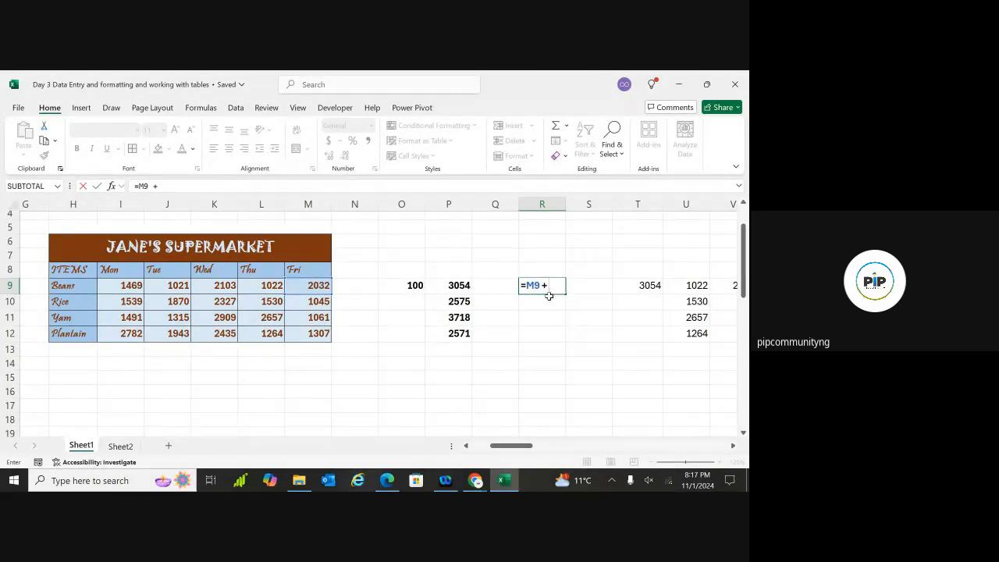
pyautogui.write('O')
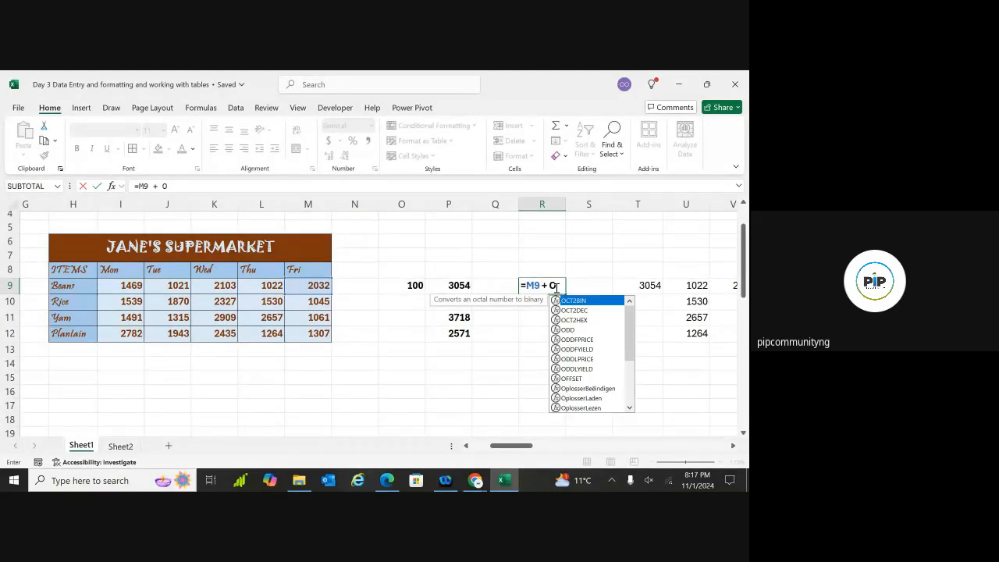
pyautogui.write('9')
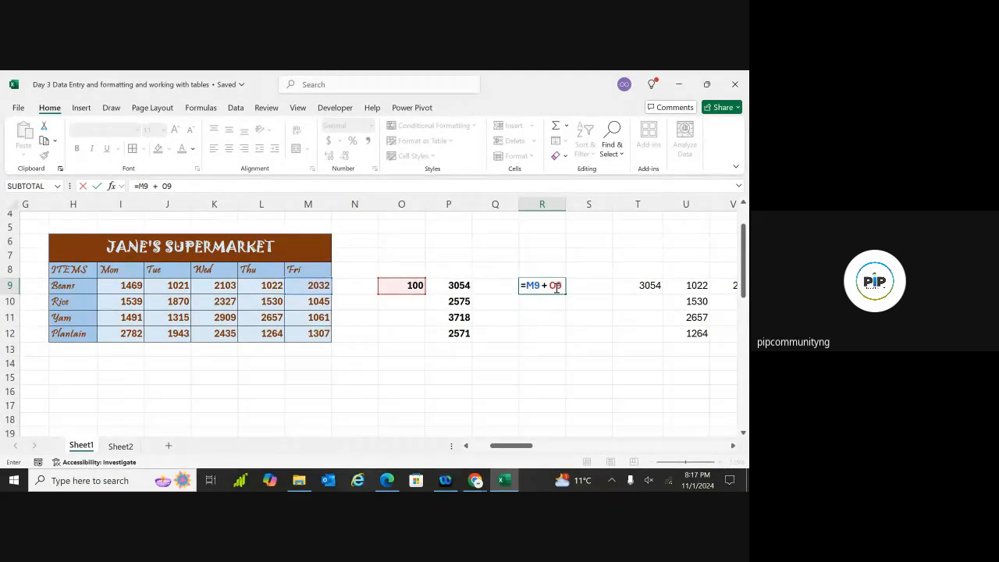
pyautogui.press('Return')
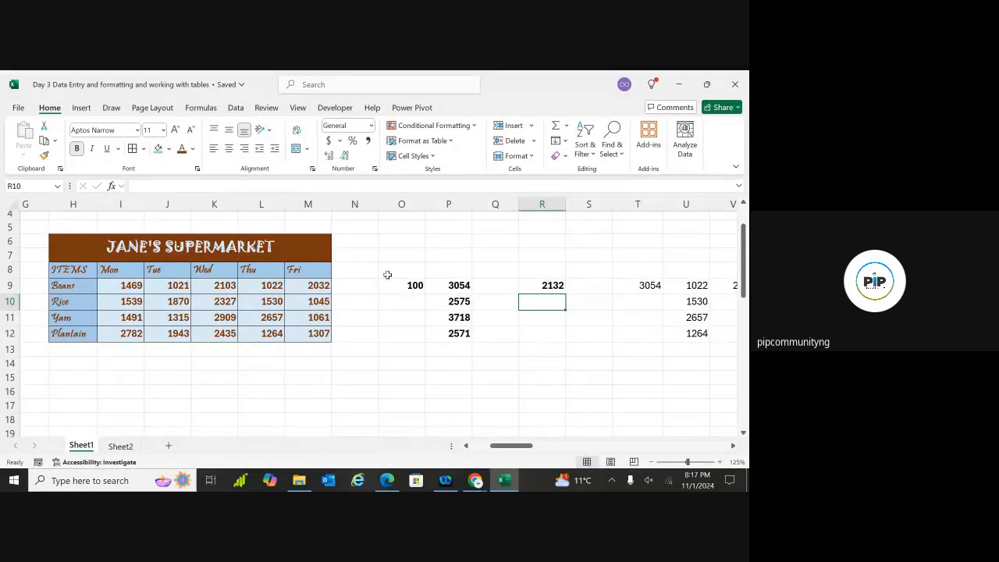
pyautogui.click(615, 289)
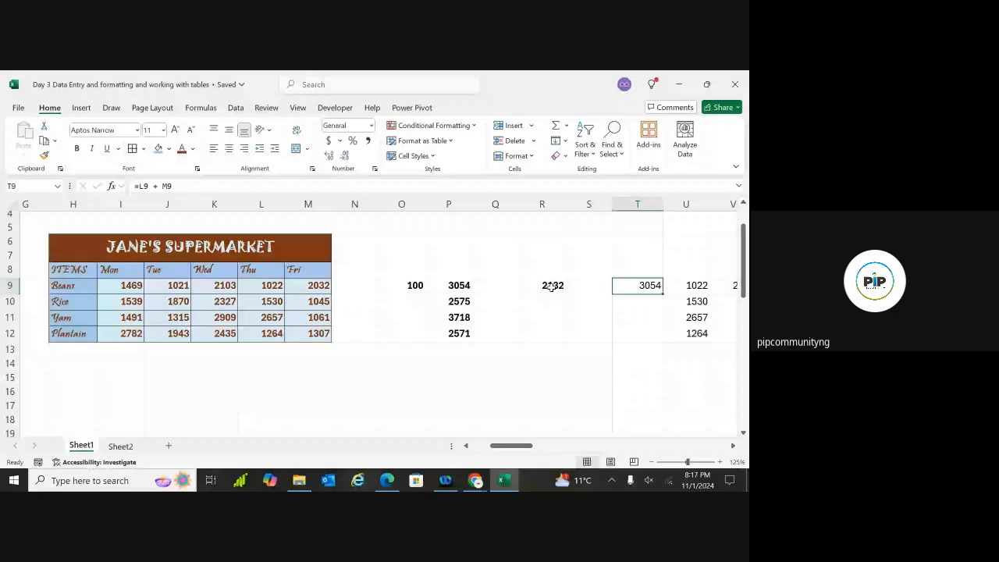
pyautogui.click(551, 288)
pyautogui.moveTo(566, 294); pyautogui.dragTo(549, 335)
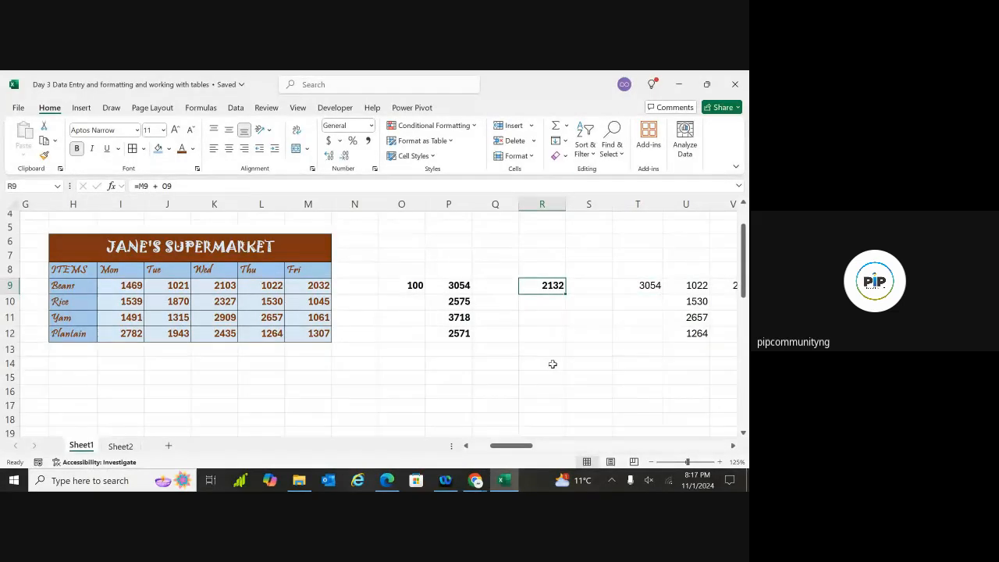
pyautogui.click(507, 364)
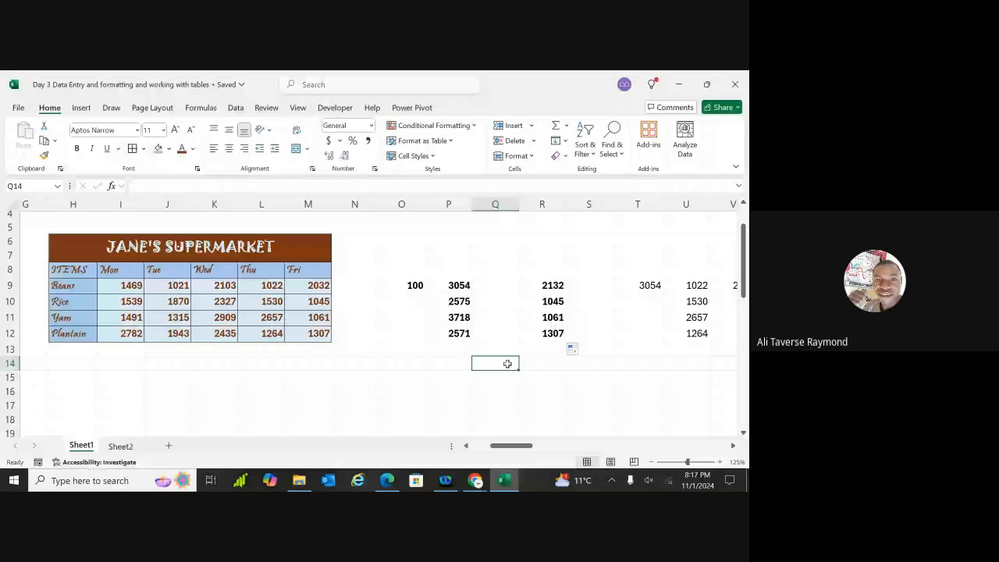
# Inspect the copied formulas in R10:R12 and the Beans Friday value 2032
pyautogui.click(543, 302)
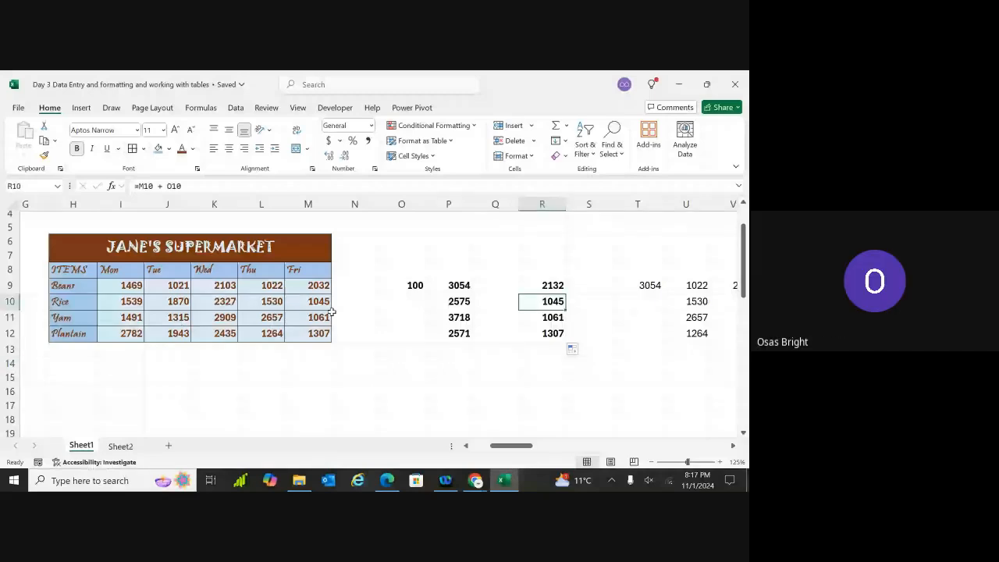
pyautogui.click(552, 319)
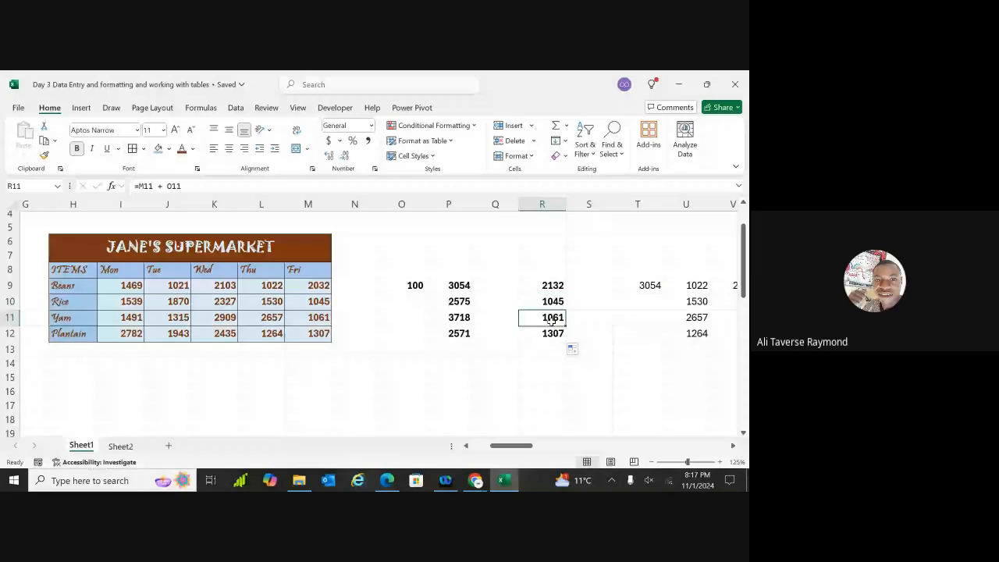
pyautogui.click(552, 333)
pyautogui.click(323, 286)
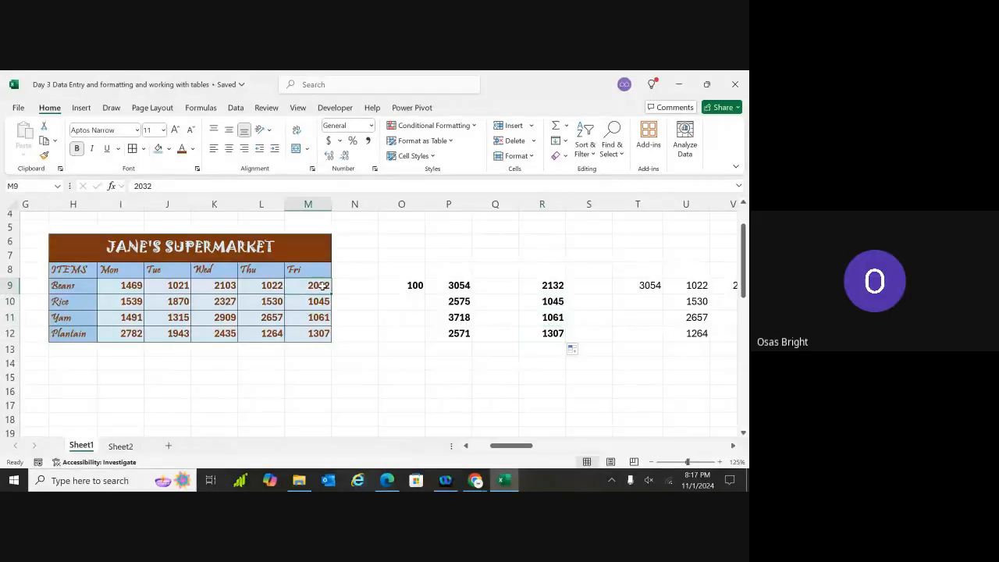
pyautogui.click(477, 480)
pyautogui.click(413, 445)
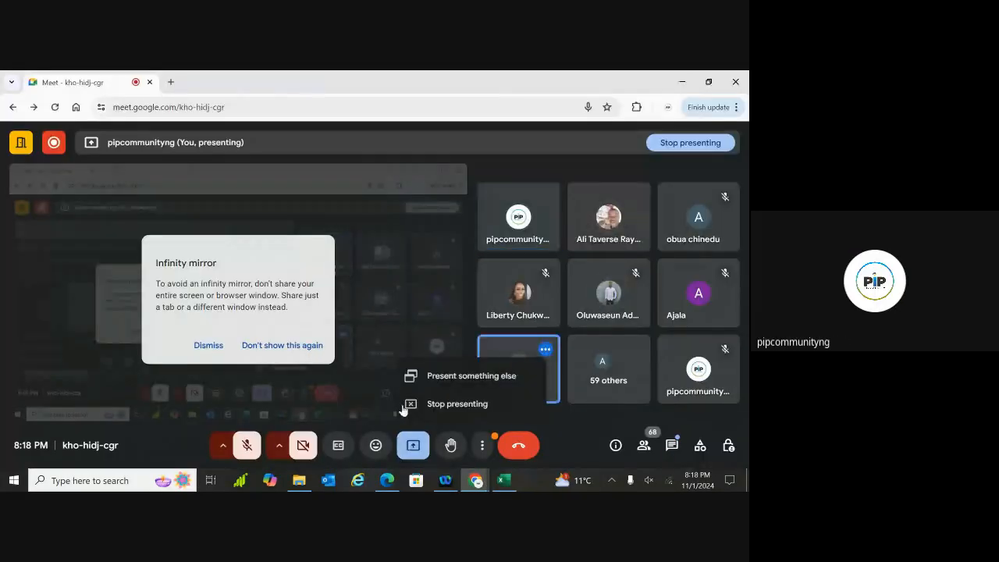
pyautogui.click(423, 291)
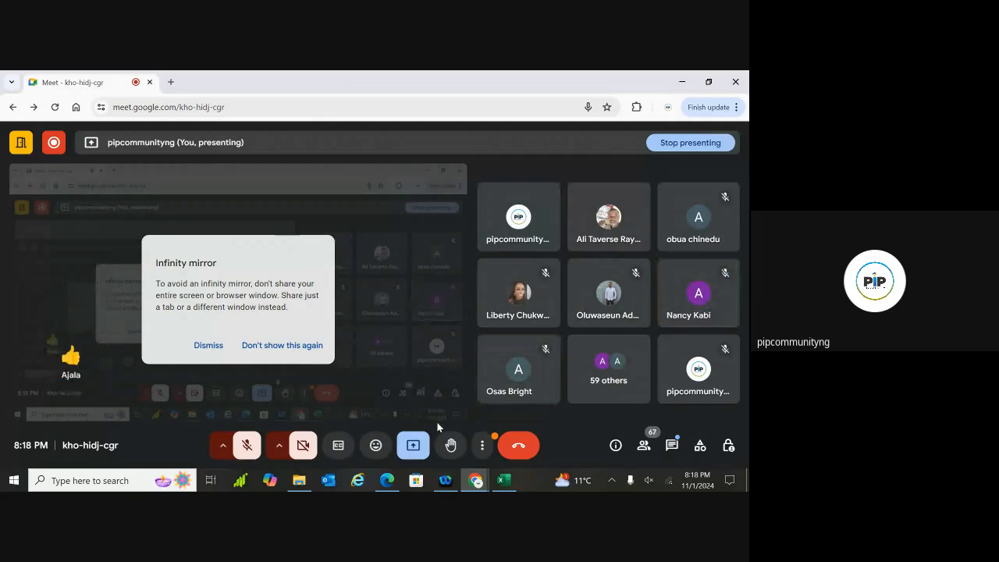
pyautogui.click(504, 480)
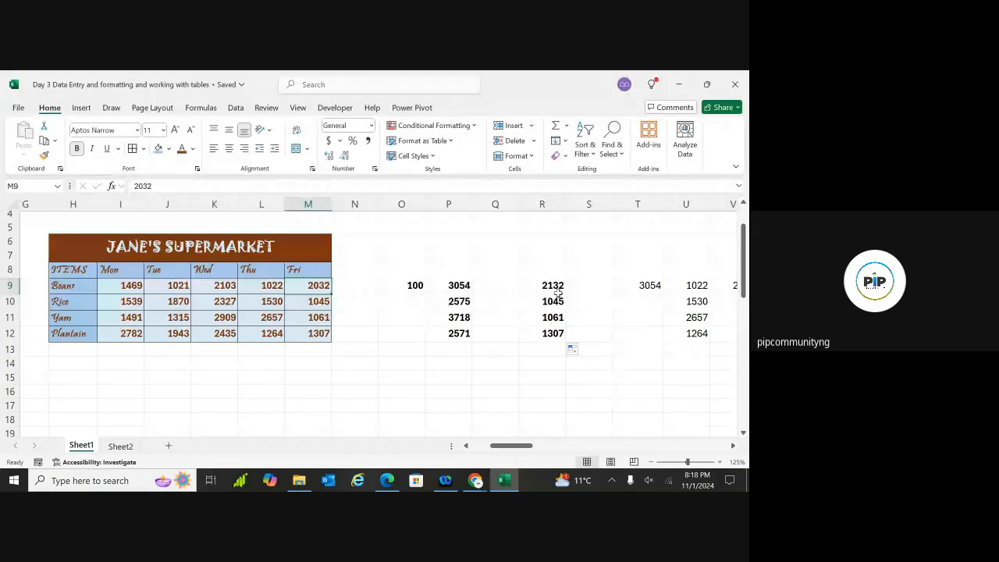
pyautogui.hotkey('ctrl', 'z')
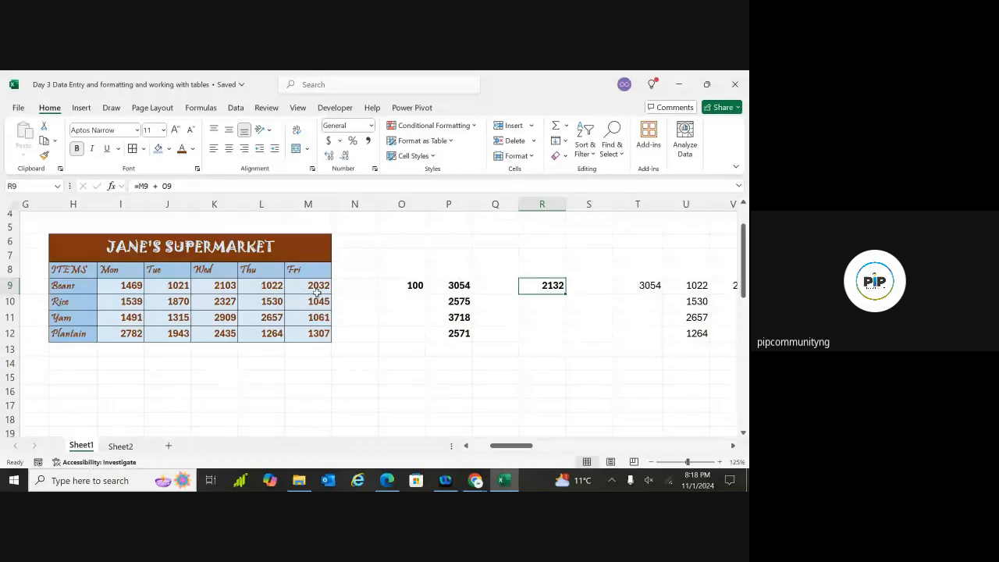
pyautogui.hotkey('ctrl', 'y')
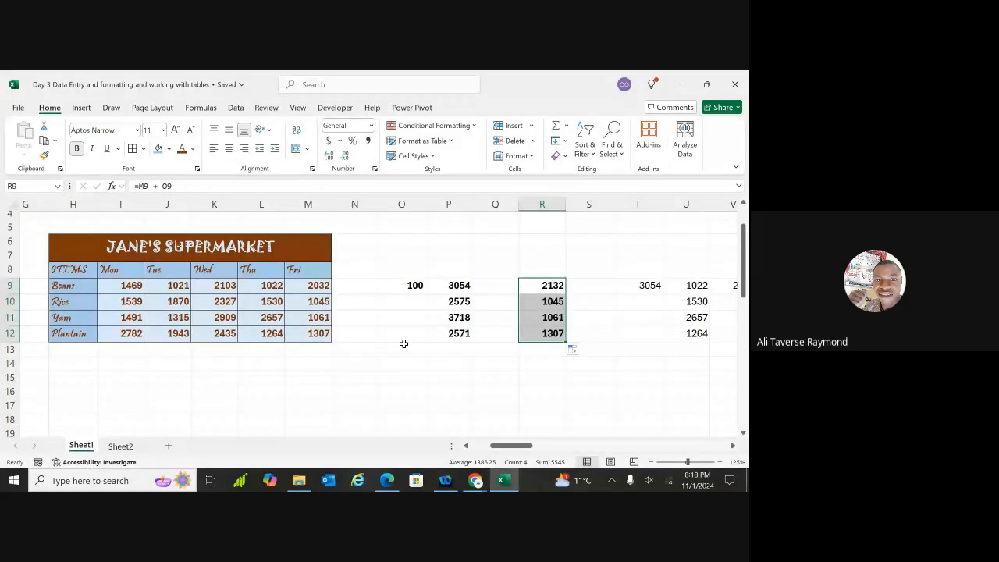
pyautogui.click(494, 363)
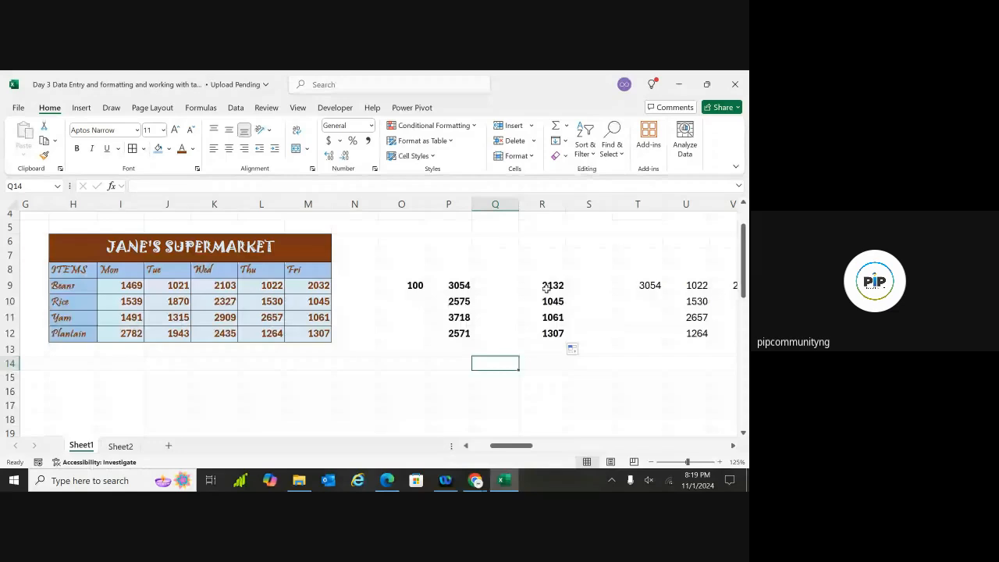
pyautogui.click(547, 287)
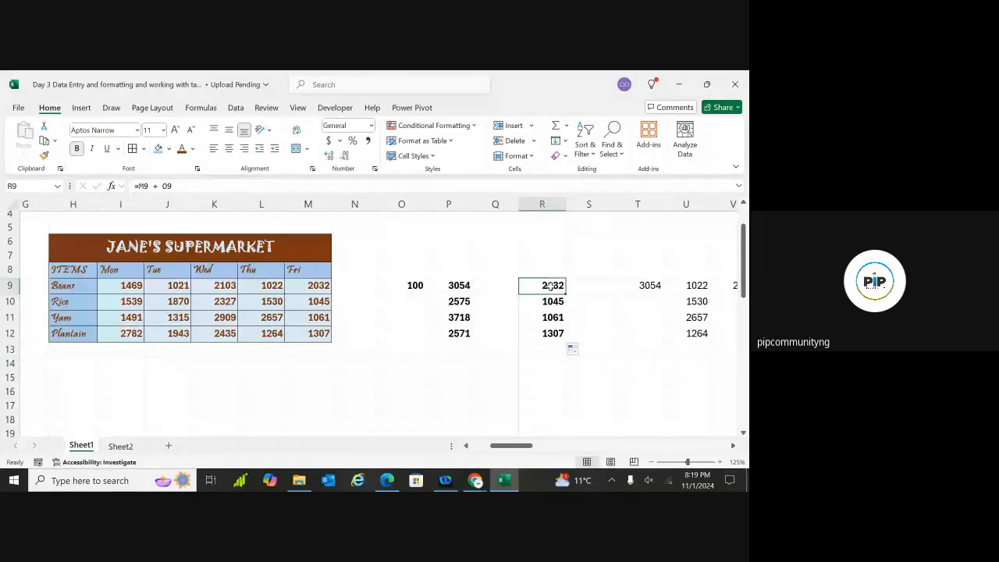
# Change R9 to =M9 + $O$9 and fill it down to R12 (2132, 1145, 1161, 1407)
pyautogui.doubleClick(550, 286)
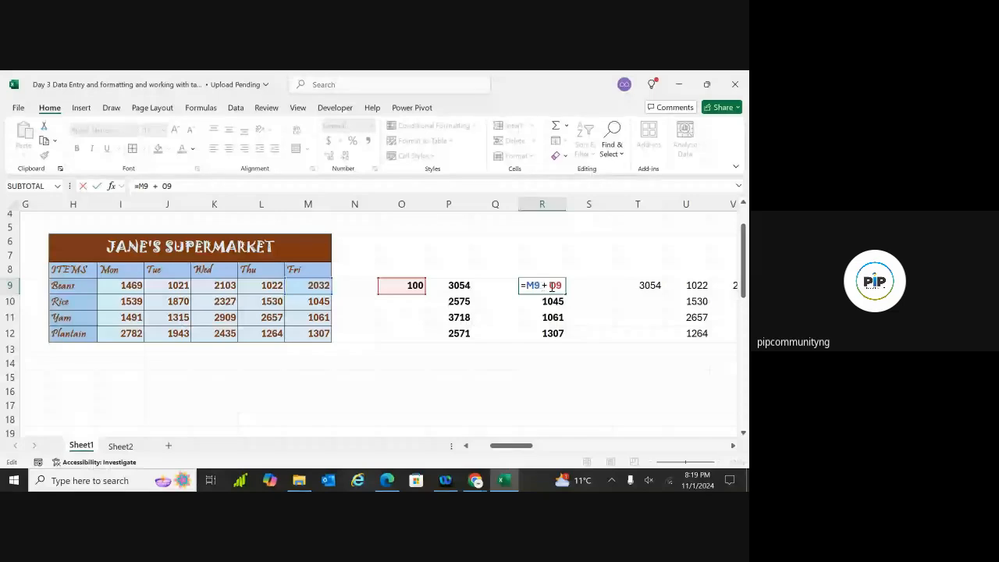
pyautogui.write('$O')
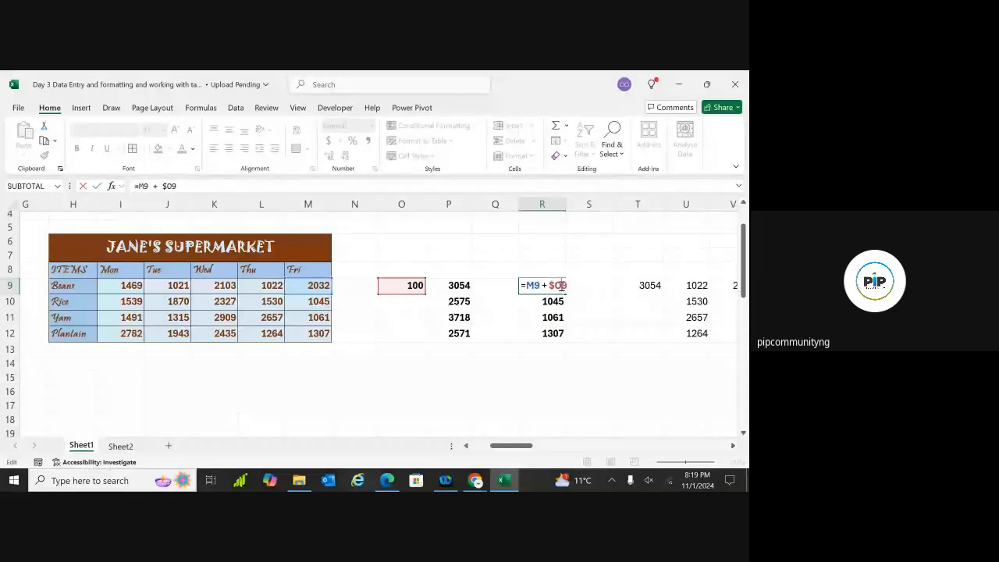
pyautogui.write('$')
pyautogui.press('Return')
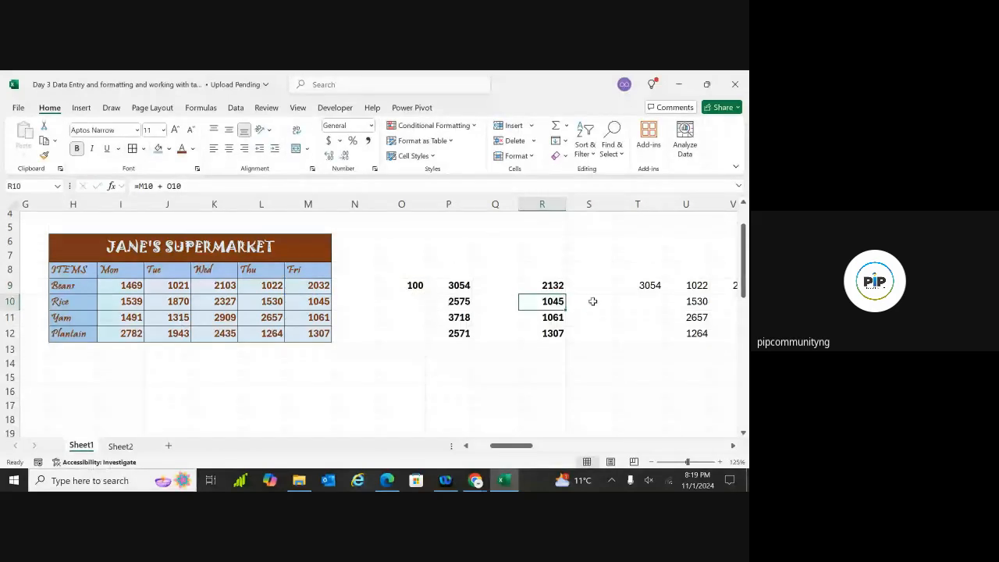
pyautogui.click(553, 286)
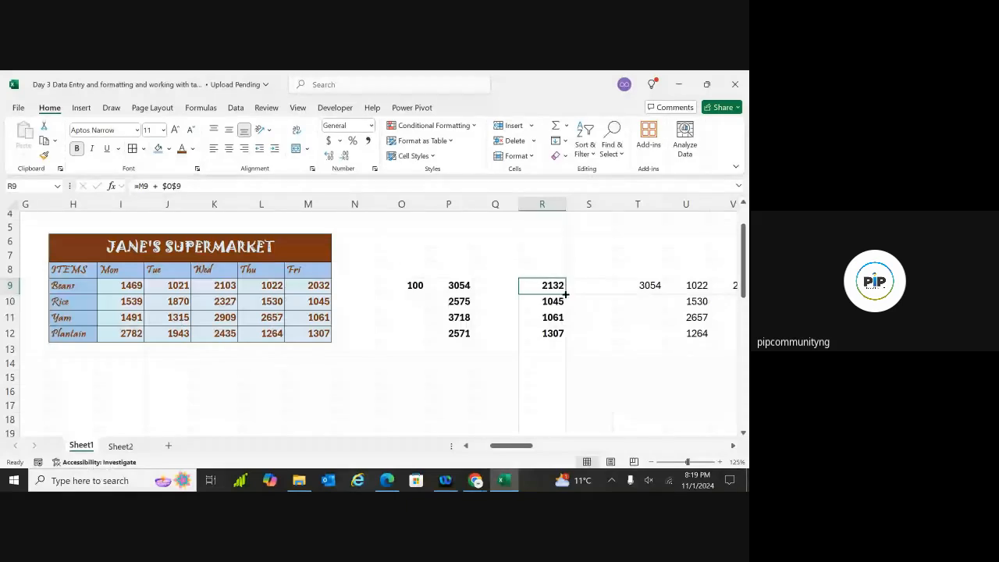
pyautogui.moveTo(564, 294); pyautogui.dragTo(563, 338)
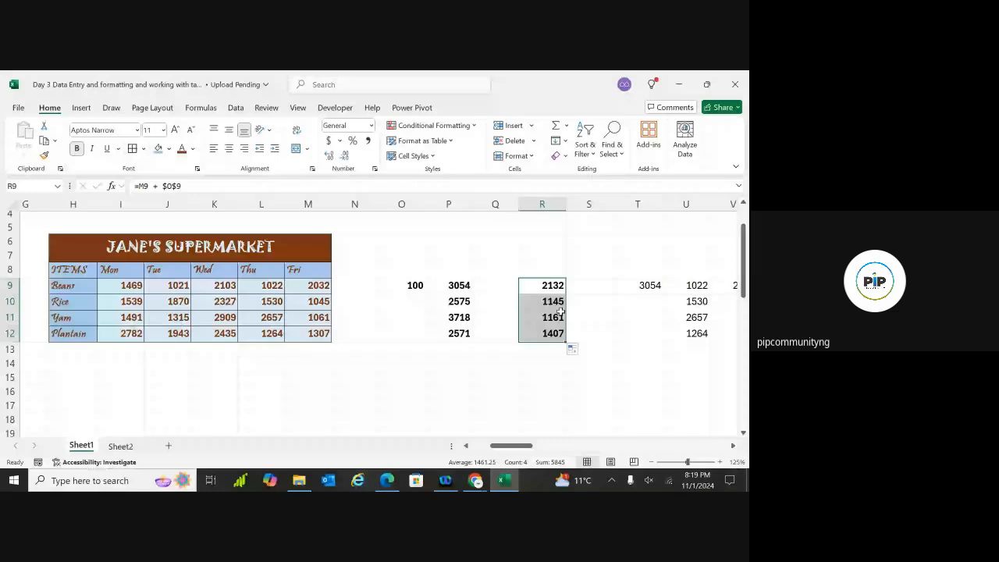
pyautogui.click(578, 302)
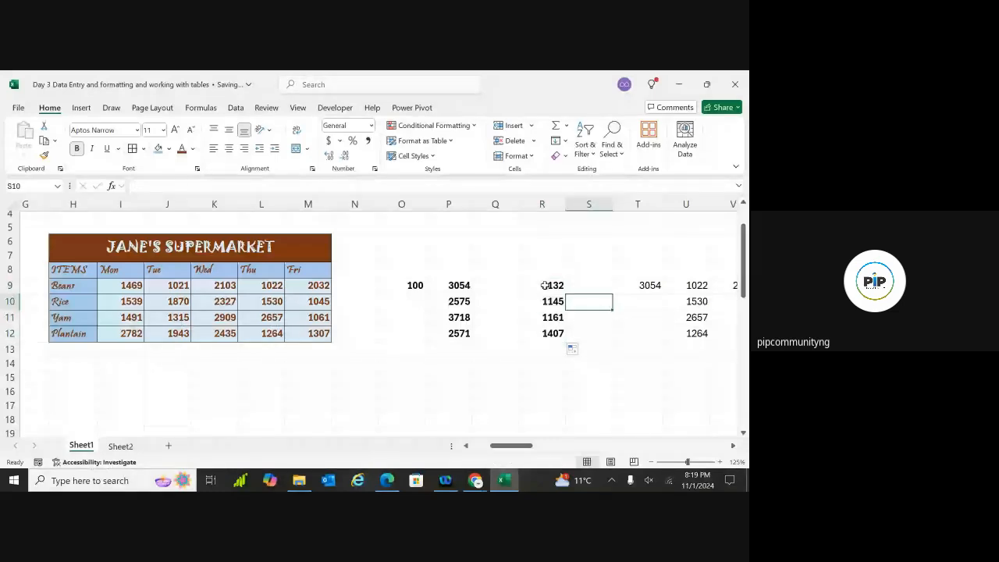
# Recheck R9's formula to confirm the locked $O$9 reference
pyautogui.click(546, 286)
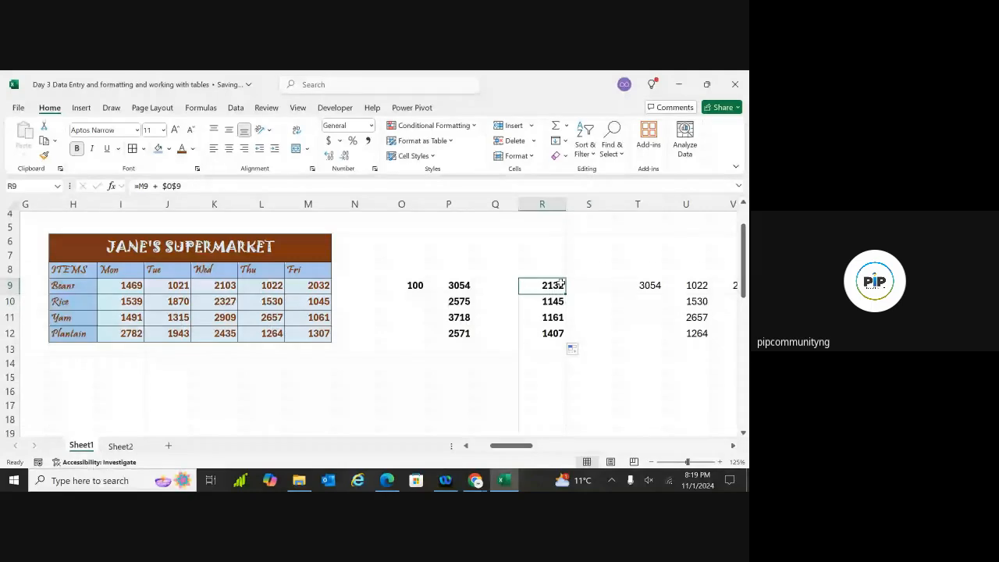
pyautogui.doubleClick(560, 285)
pyautogui.doubleClick(559, 285)
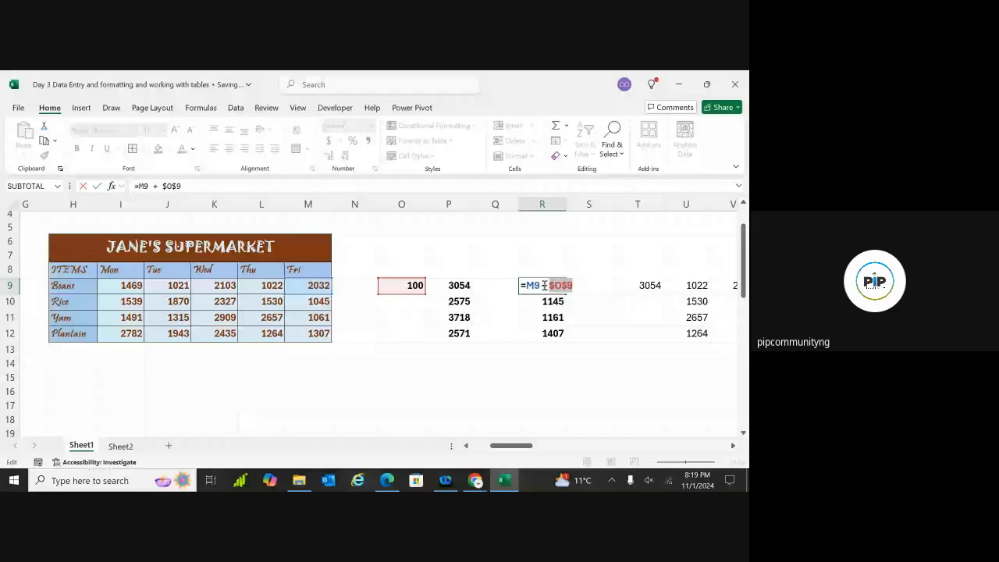
pyautogui.click(545, 284)
pyautogui.click(578, 304)
pyautogui.click(554, 289)
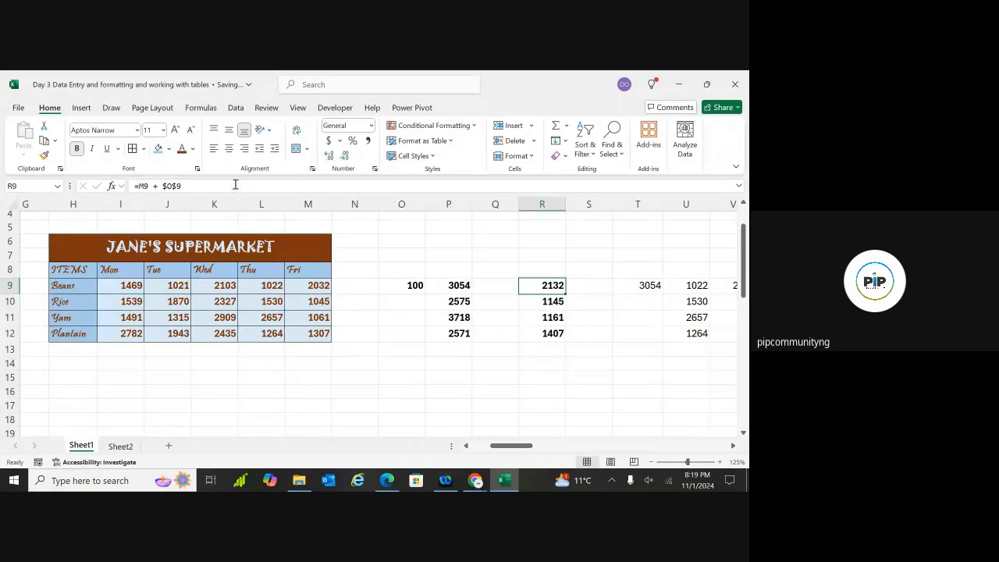
pyautogui.click(173, 186)
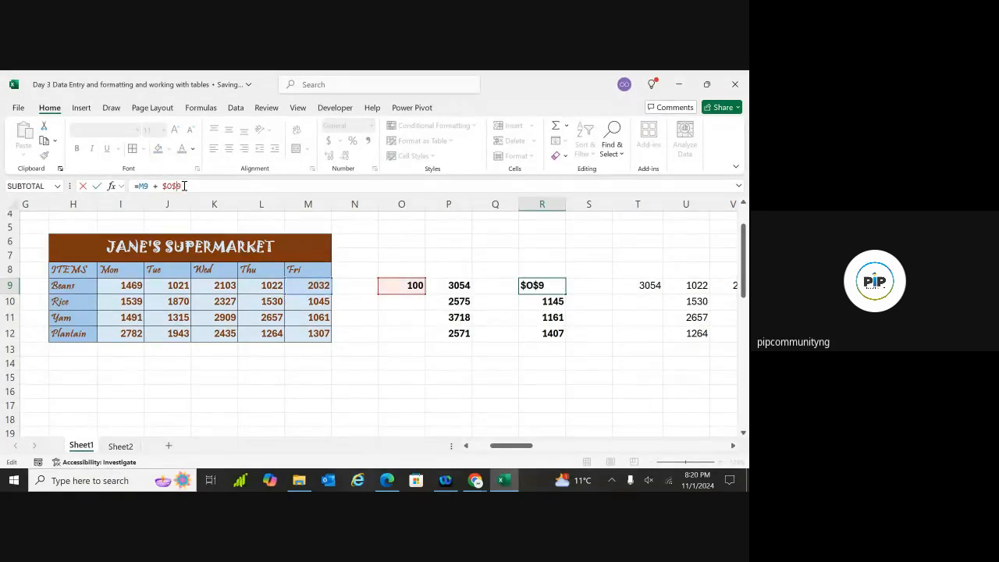
pyautogui.press('BackSpace')
pyautogui.click(167, 185)
pyautogui.press('BackSpace')
pyautogui.press('Return')
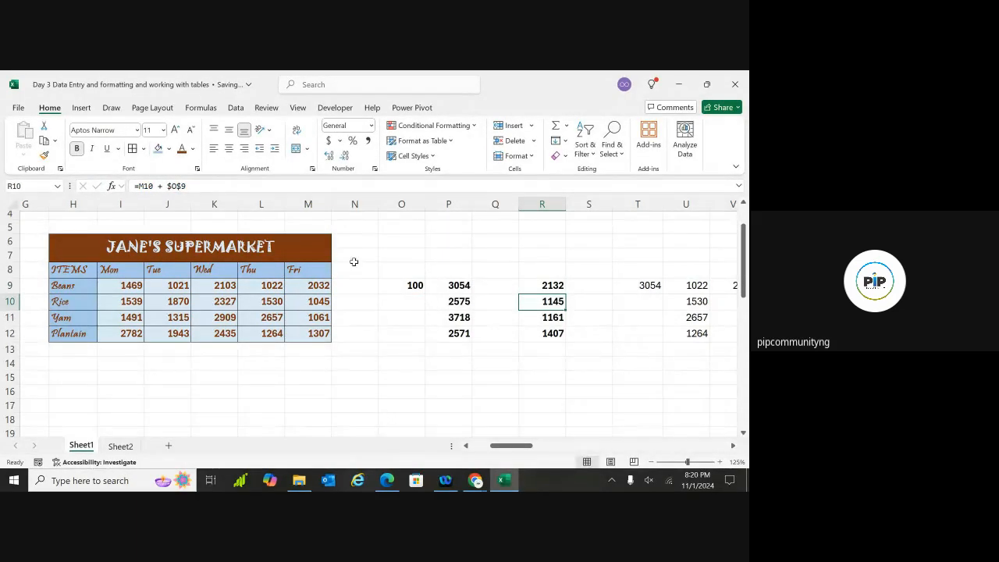
pyautogui.click(556, 285)
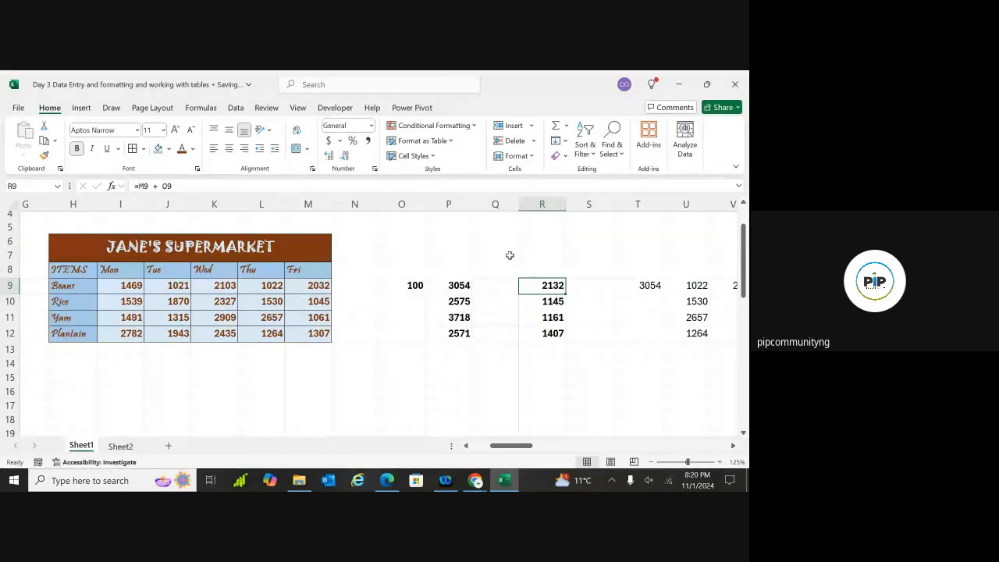
pyautogui.press('F2')
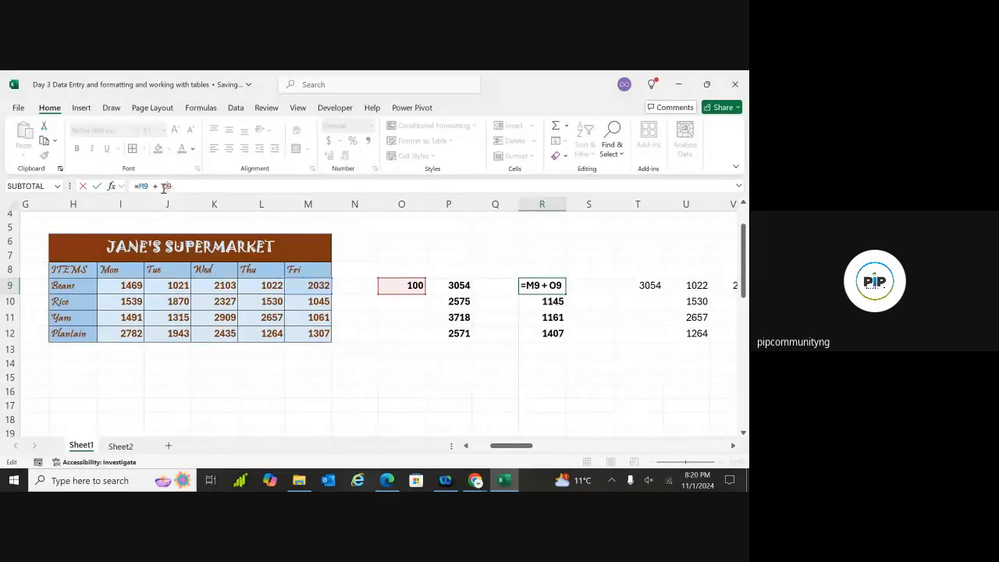
pyautogui.click(161, 187)
pyautogui.write('$')
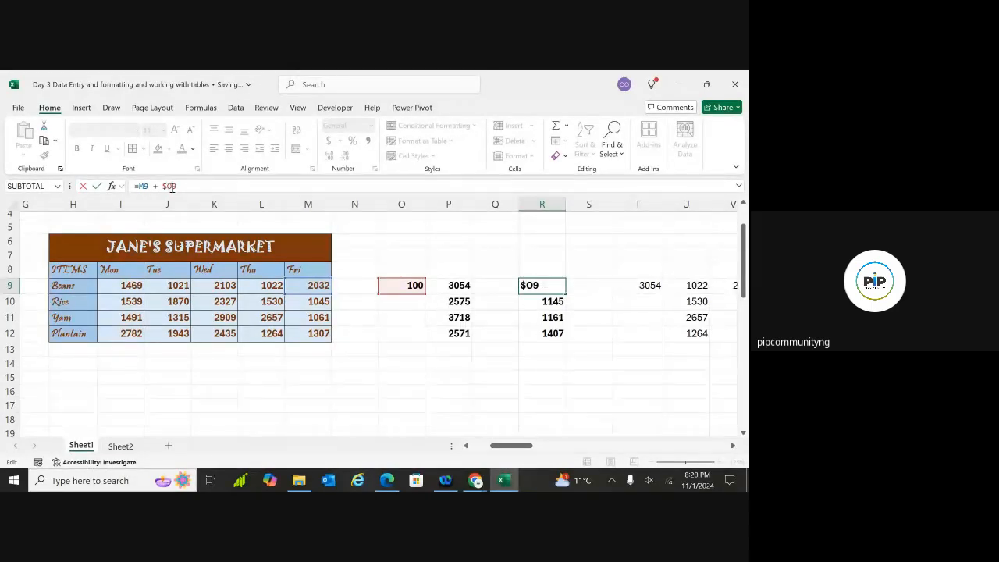
pyautogui.click(171, 187)
pyautogui.write('$')
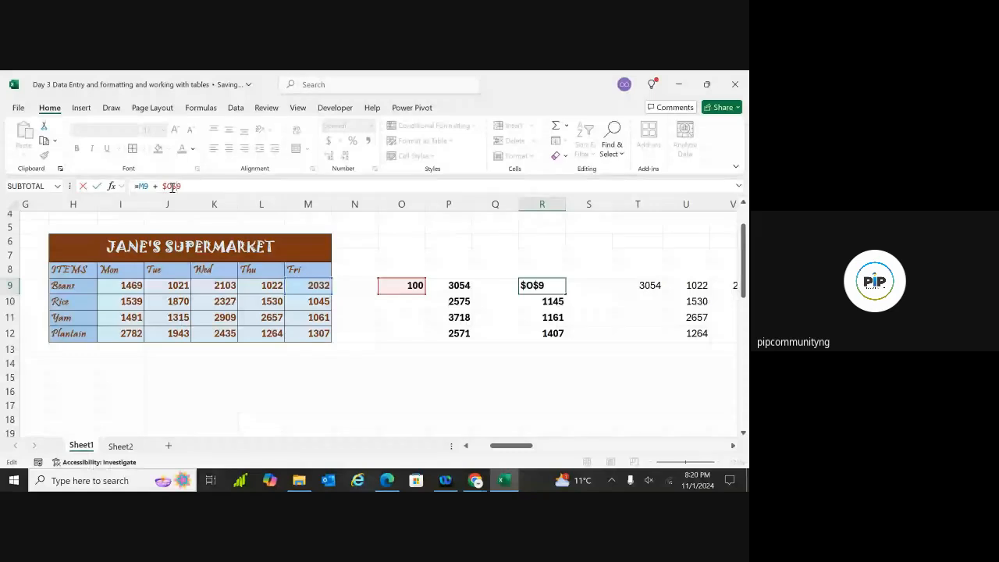
pyautogui.press('BackSpace')
pyautogui.click(165, 186)
pyautogui.press('BackSpace')
pyautogui.press('F4')
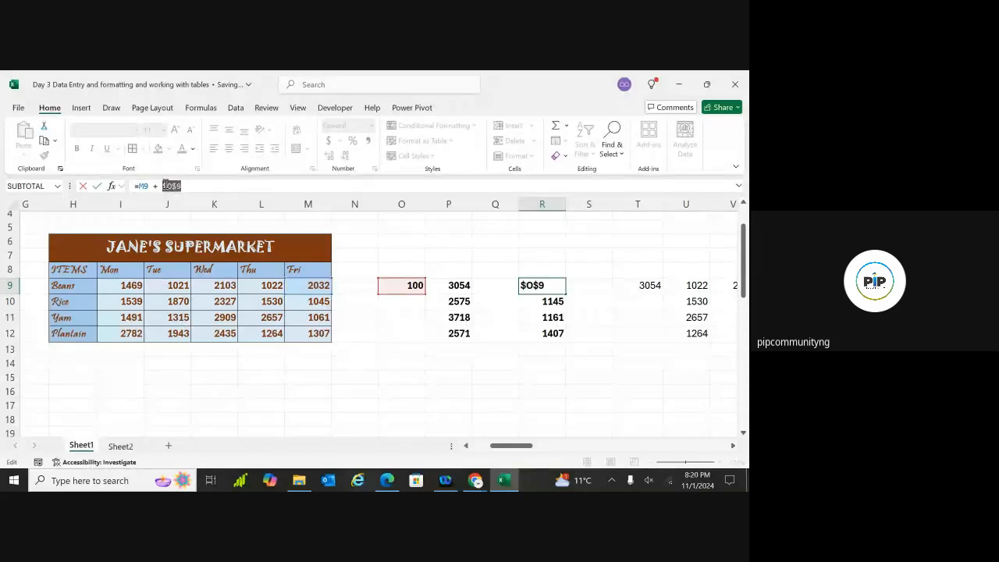
pyautogui.click(173, 185)
pyautogui.doubleClick(172, 185)
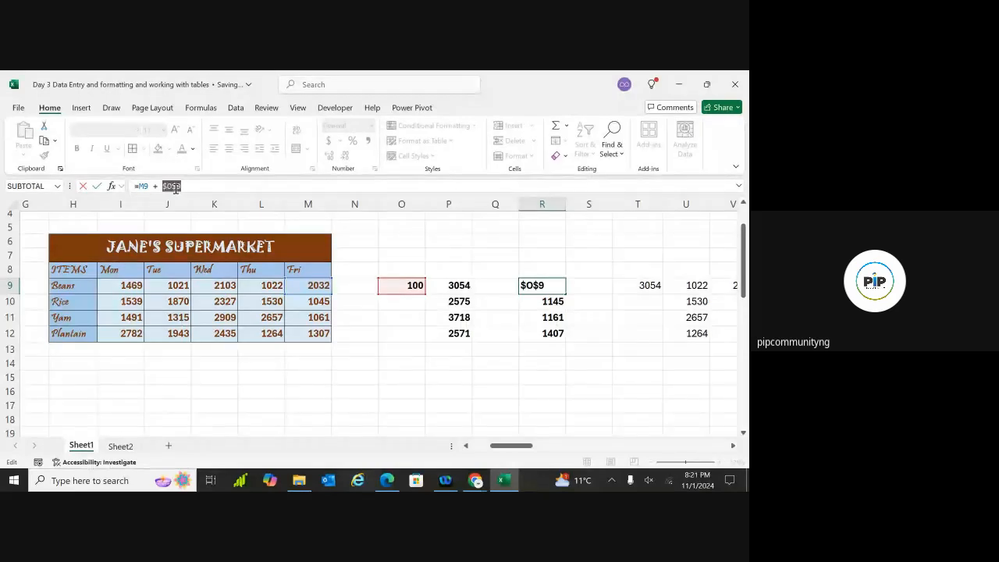
pyautogui.hscroll(-2, 379, 324)
pyautogui.hscroll(-1, 378, 323)
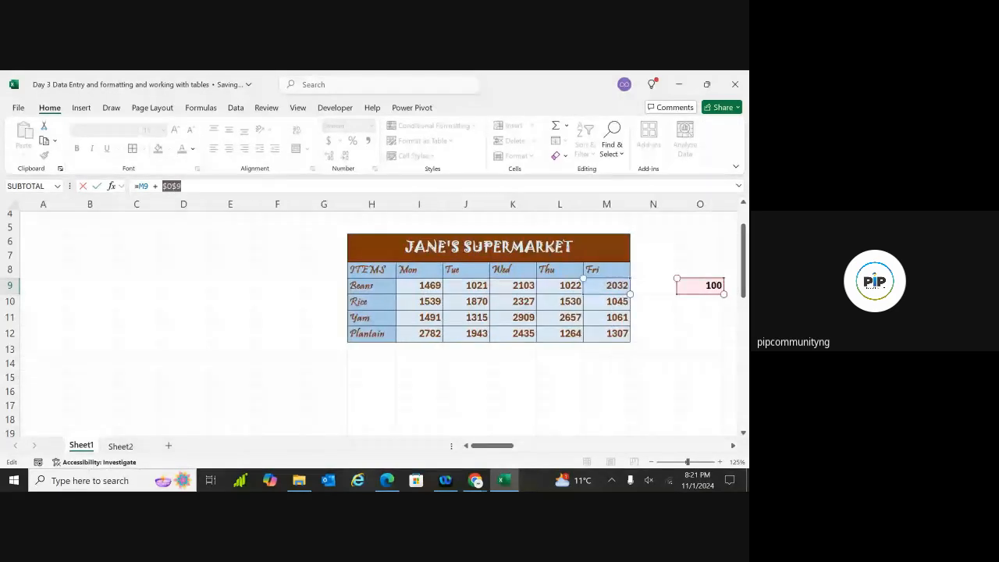
pyautogui.scroll(-12, 379, 324)
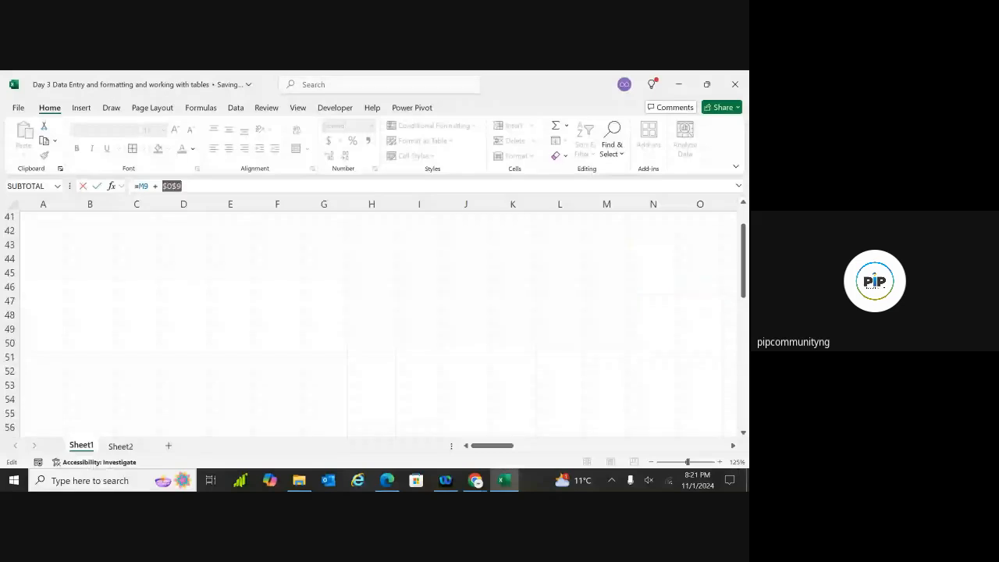
pyautogui.scroll(-1, 378, 324)
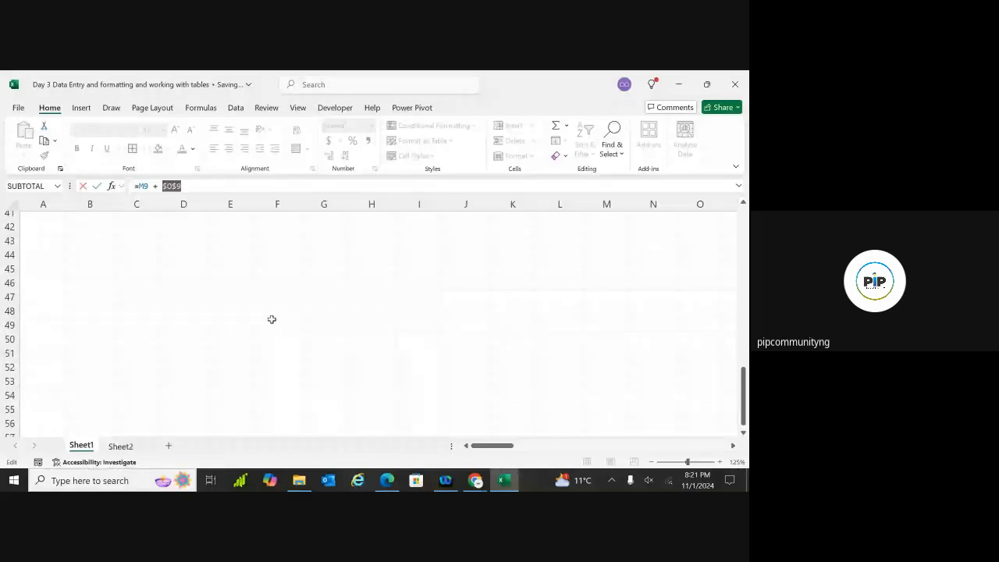
pyautogui.click(190, 187)
pyautogui.moveTo(189, 187); pyautogui.dragTo(129, 185)
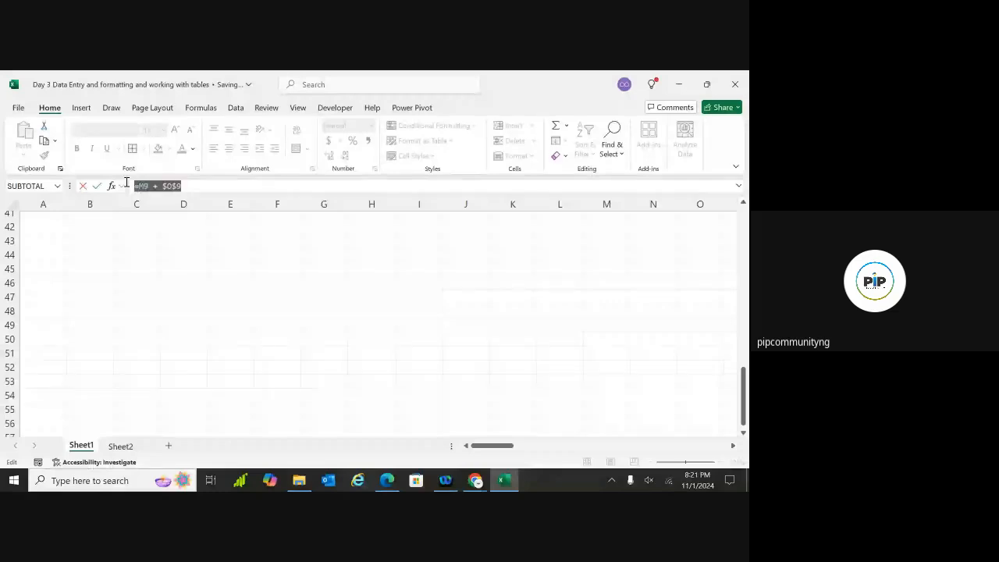
pyautogui.write('=')
pyautogui.click(234, 296)
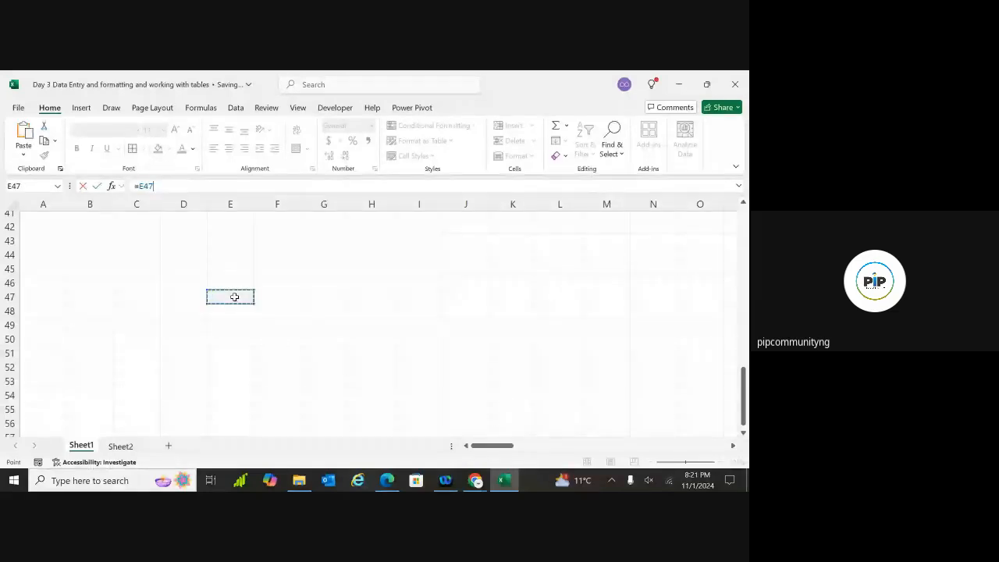
pyautogui.click(200, 351)
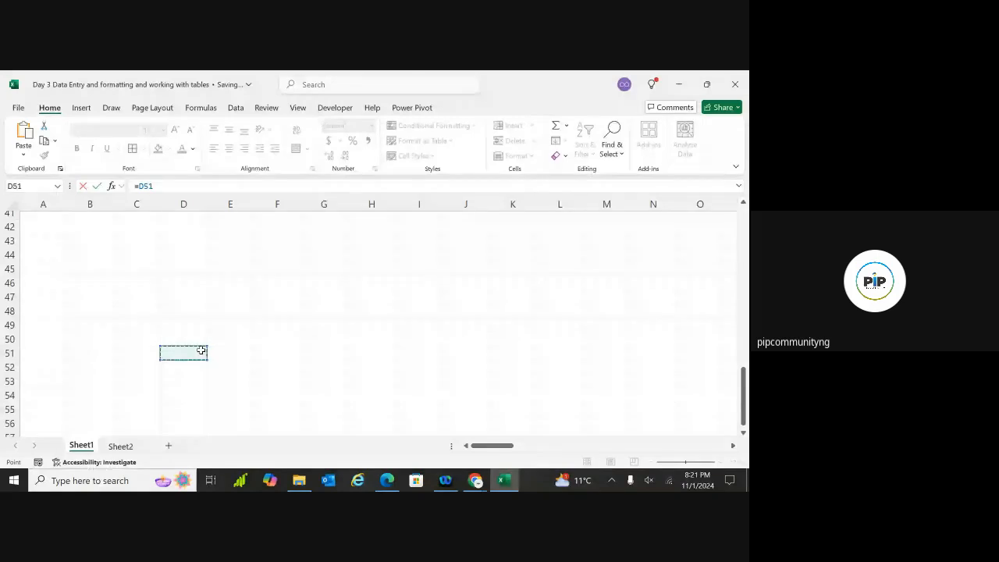
pyautogui.press('BackSpace')
pyautogui.press('BackSpace')
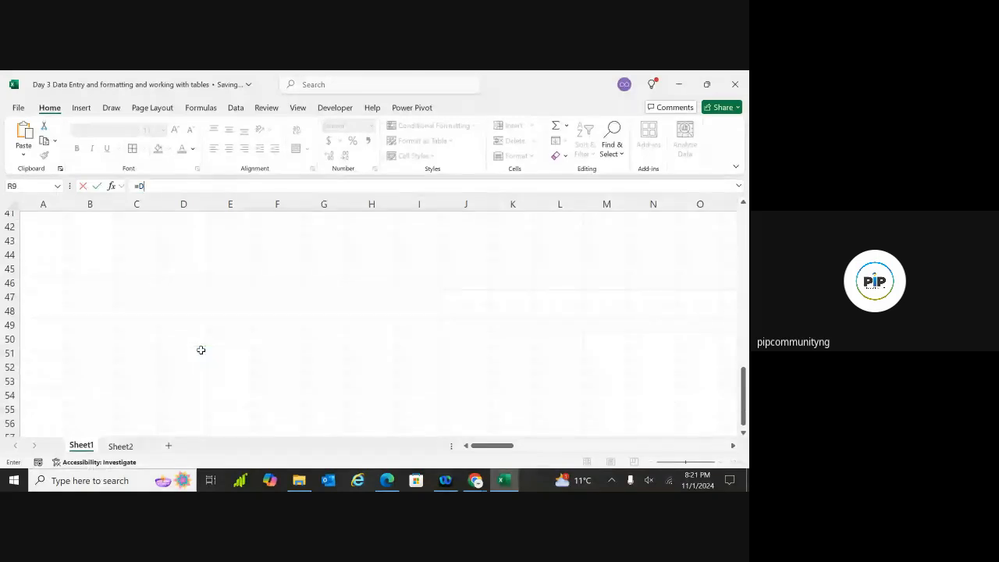
pyautogui.press('BackSpace')
pyautogui.press('BackSpace')
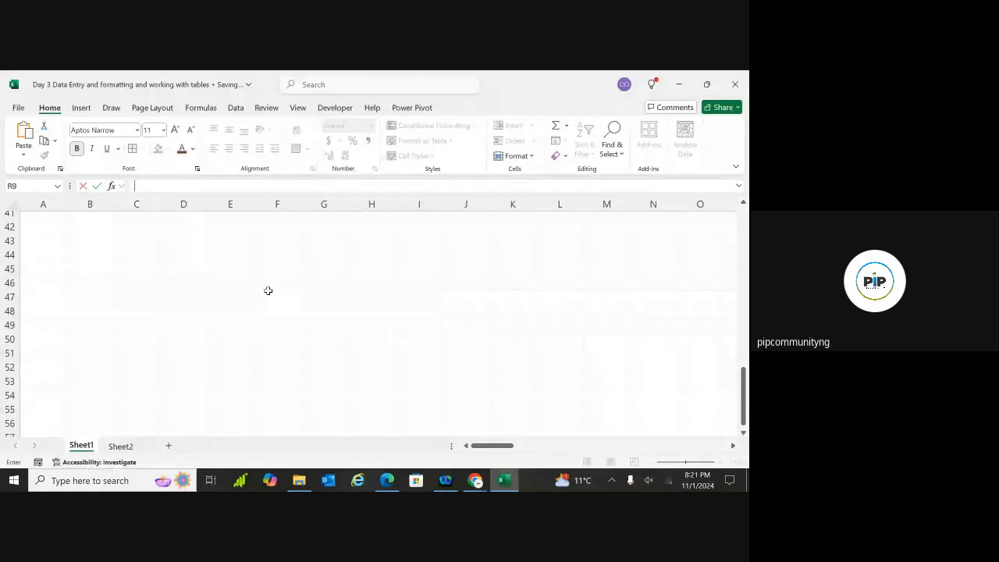
pyautogui.click(223, 310)
pyautogui.write('=')
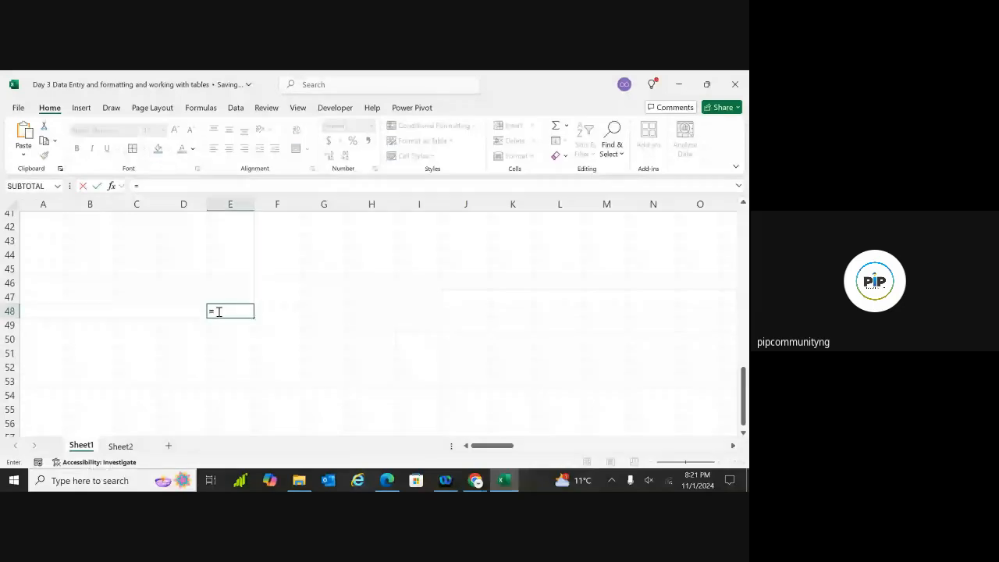
pyautogui.hotkey('ctrl', 'v')
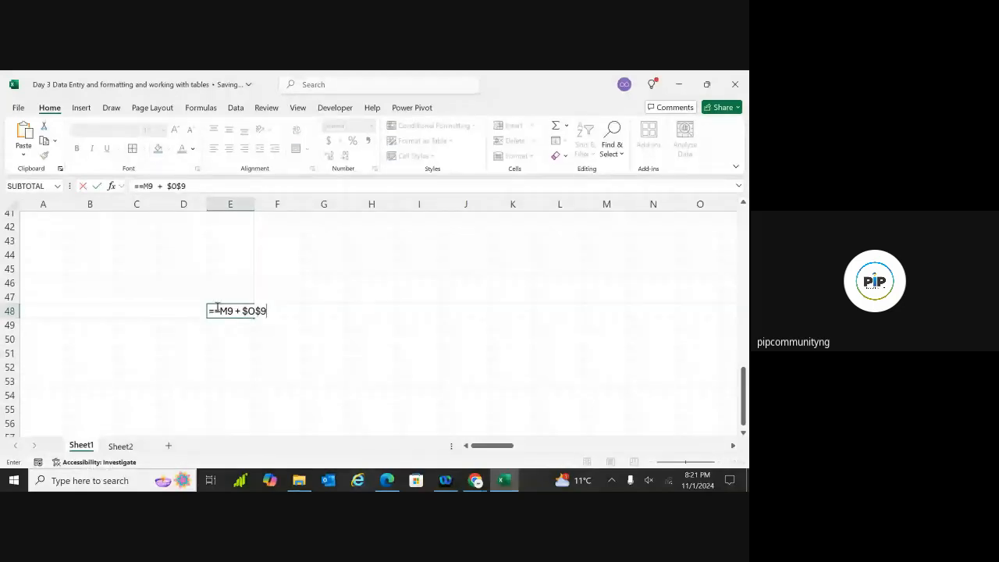
pyautogui.click(220, 312)
pyautogui.press('BackSpace')
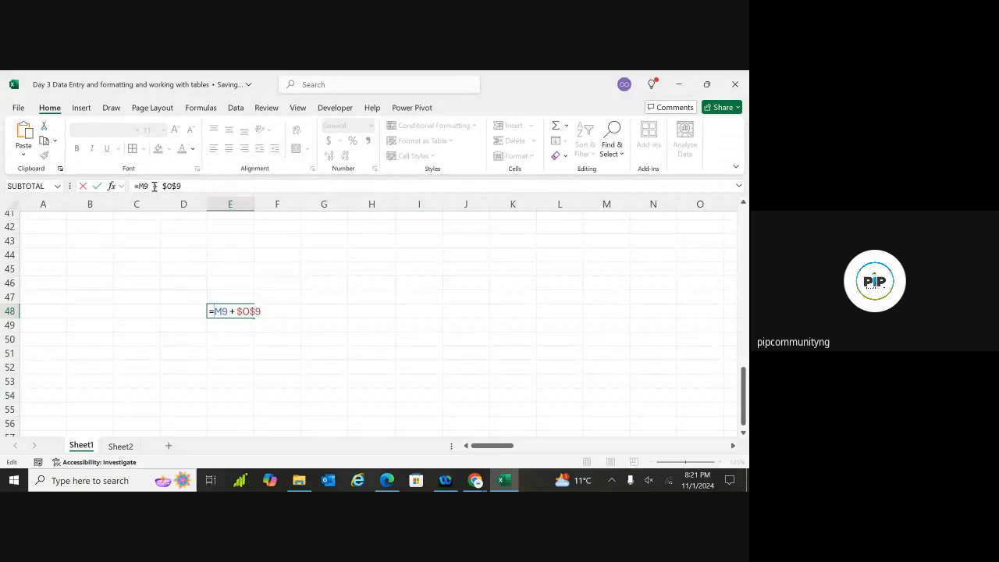
pyautogui.moveTo(139, 186); pyautogui.dragTo(144, 186)
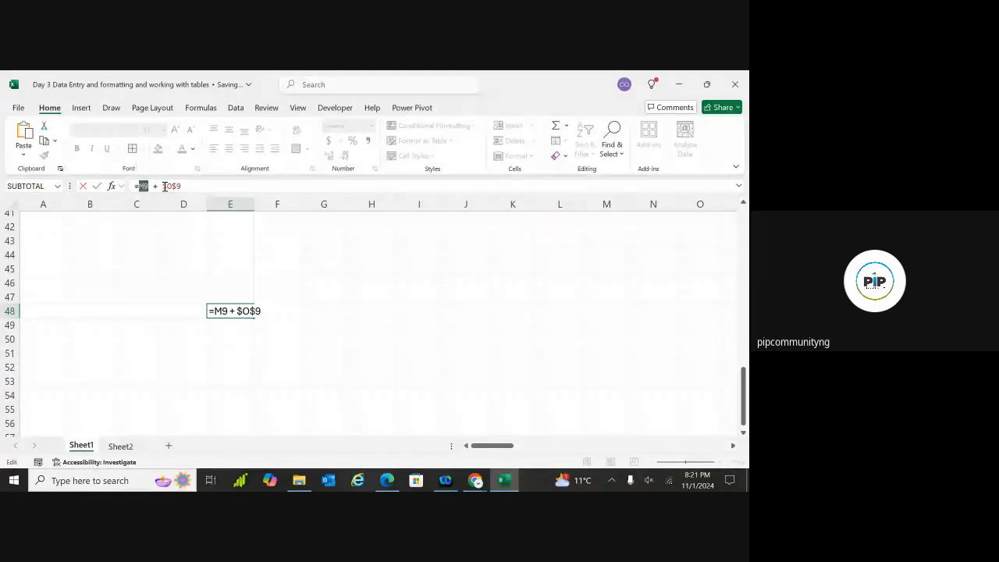
pyautogui.moveTo(163, 187); pyautogui.dragTo(191, 187)
pyautogui.press('BackSpace')
pyautogui.press('BackSpace')
pyautogui.press('BackSpace')
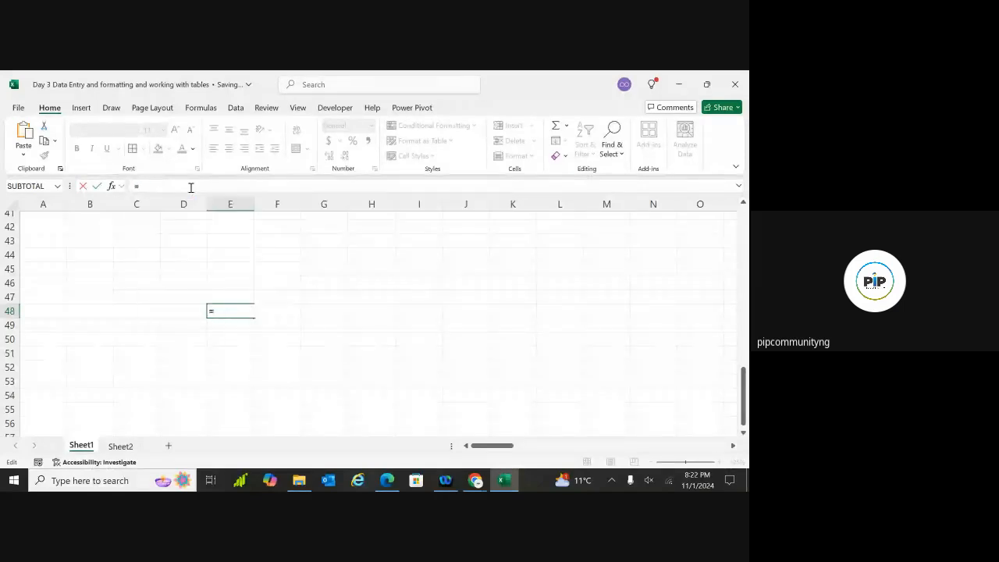
pyautogui.press('Escape')
pyautogui.press('Down')
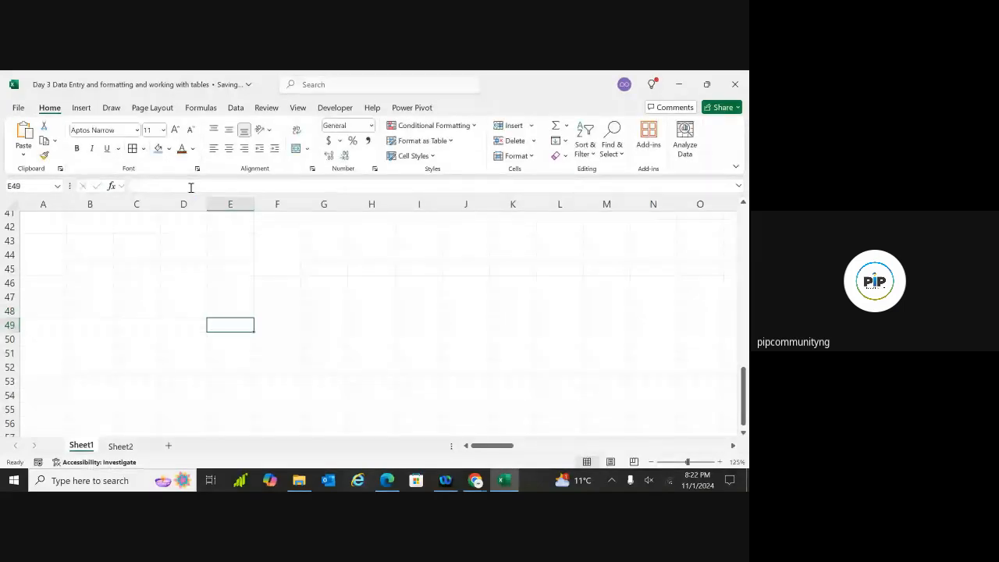
# Inspect the existing formulas in P9, U9 and R10
pyautogui.scroll(13, 375, 313)
pyautogui.hscroll(1, 375, 312)
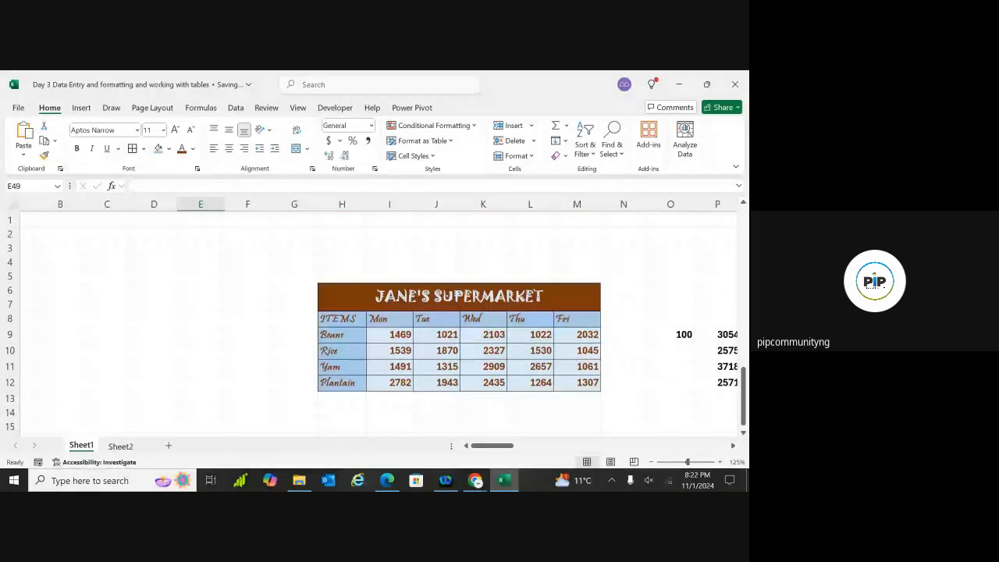
pyautogui.hscroll(6, 375, 312)
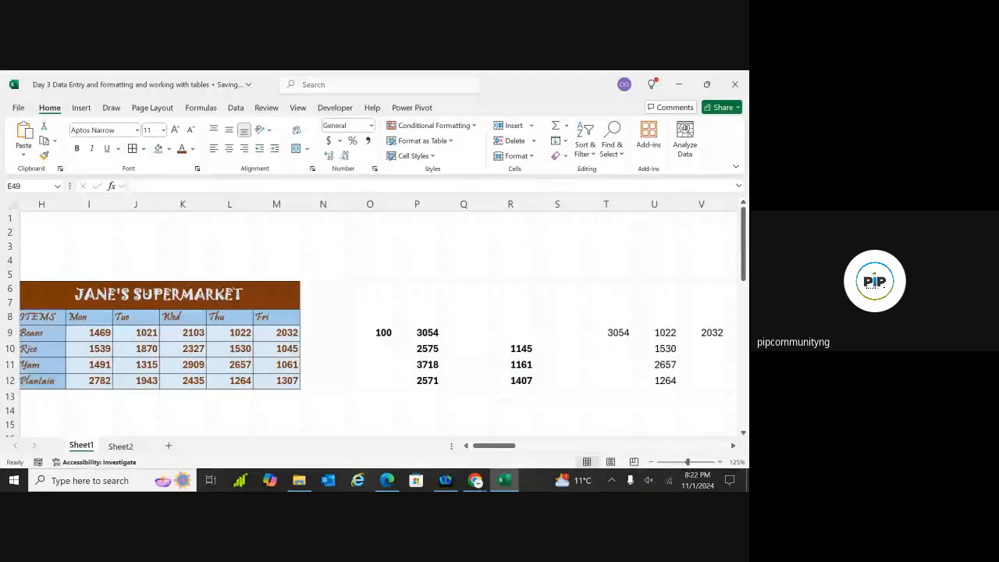
pyautogui.hscroll(1, 517, 359)
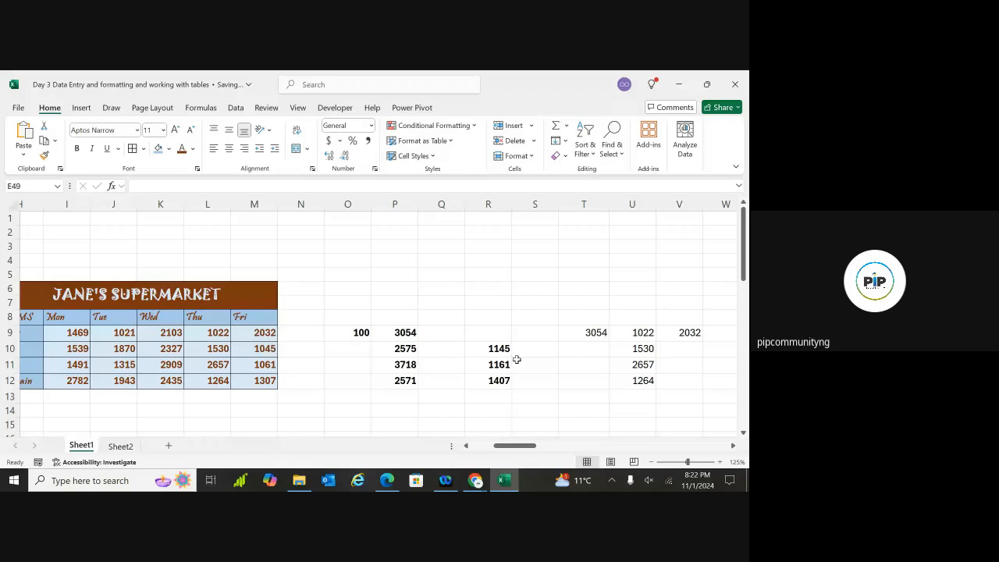
pyautogui.click(504, 331)
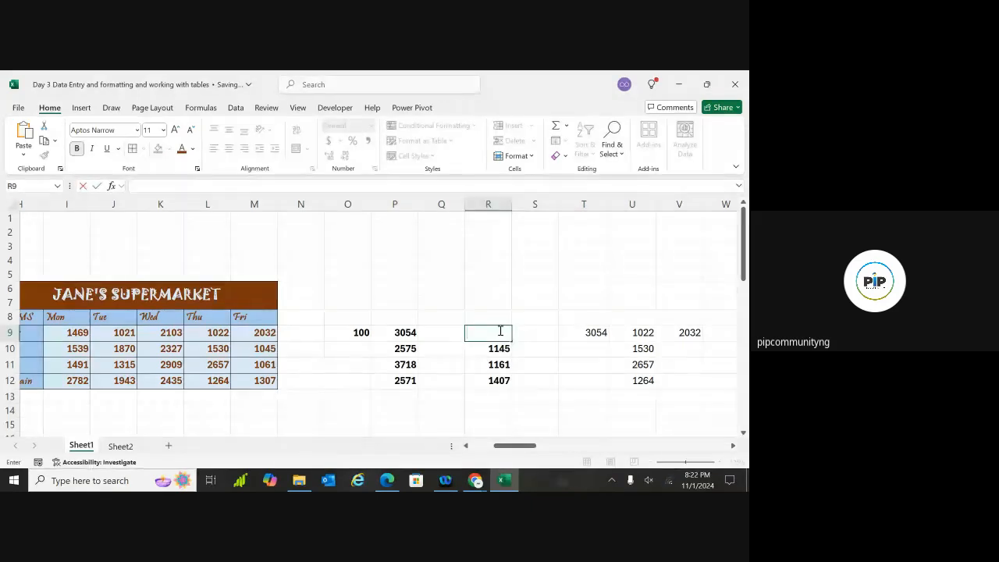
pyautogui.click(415, 334)
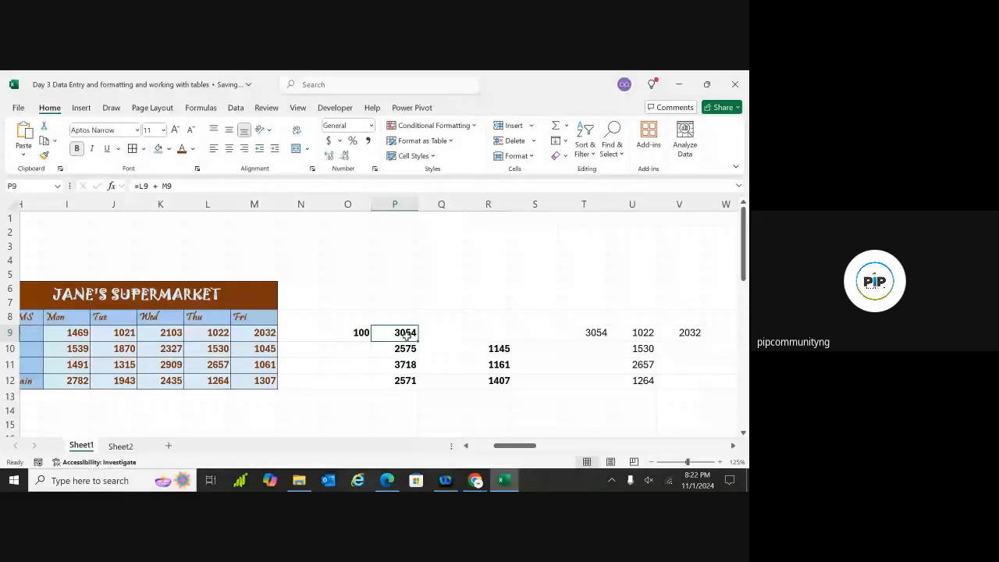
pyautogui.doubleClick(407, 334)
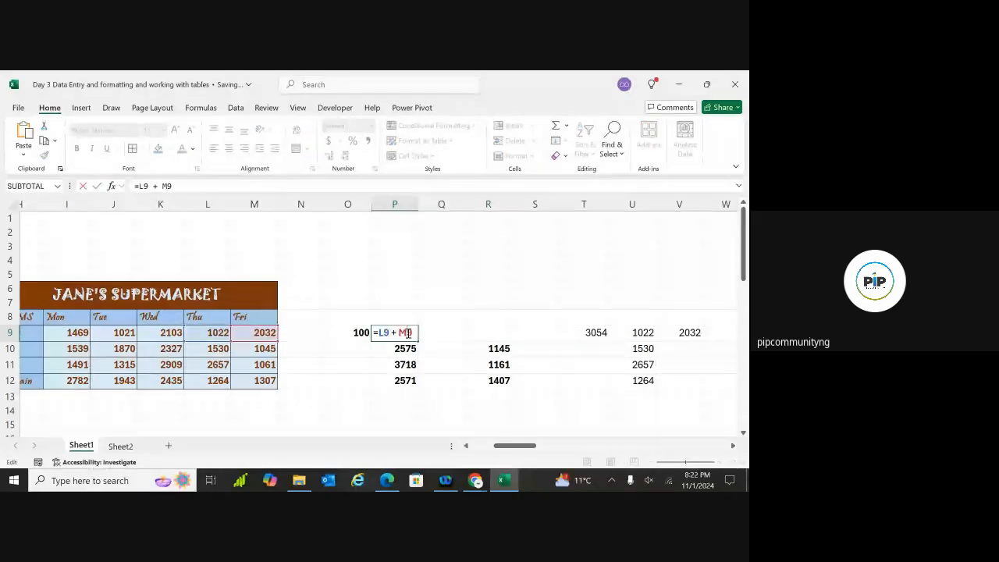
pyautogui.press('Return')
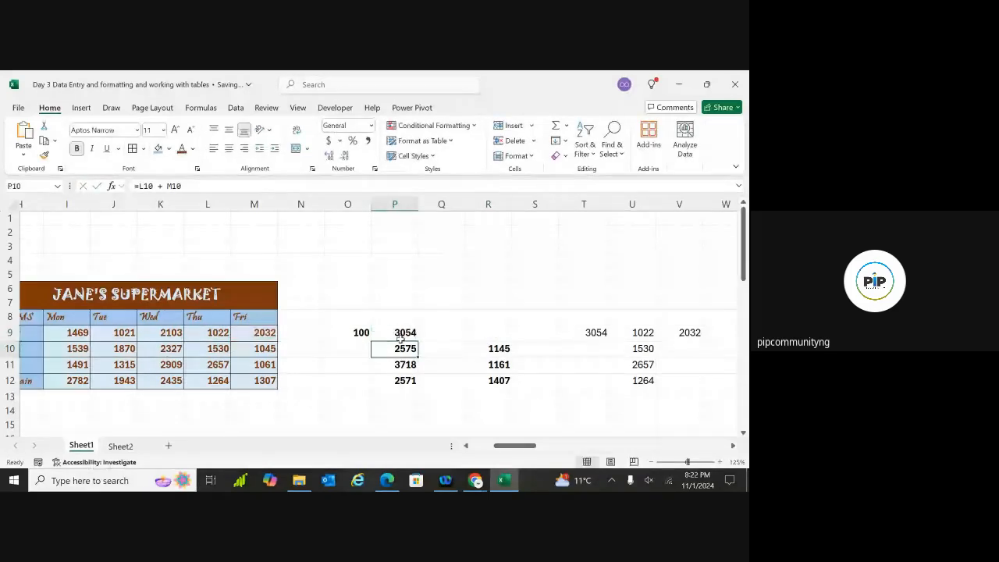
pyautogui.click(643, 334)
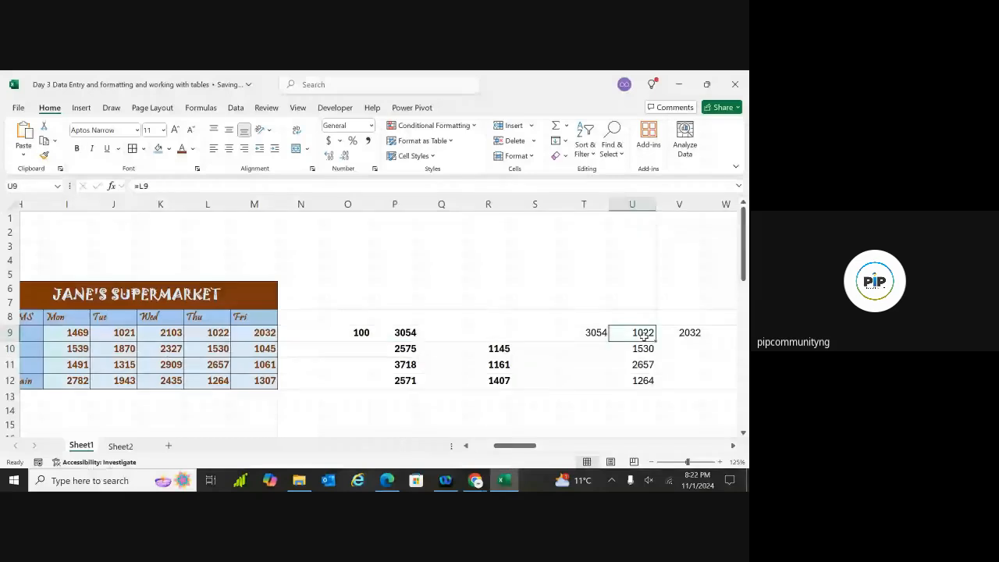
pyautogui.click(498, 344)
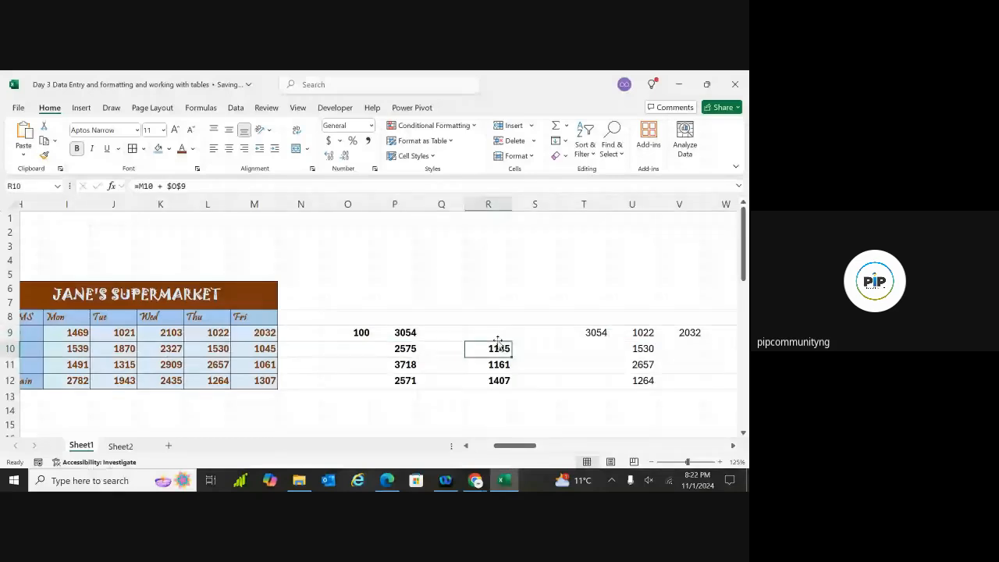
# Re-enter R9 as =M9 + $O$9, making O9 absolute with F4
pyautogui.click(498, 332)
pyautogui.write('=')
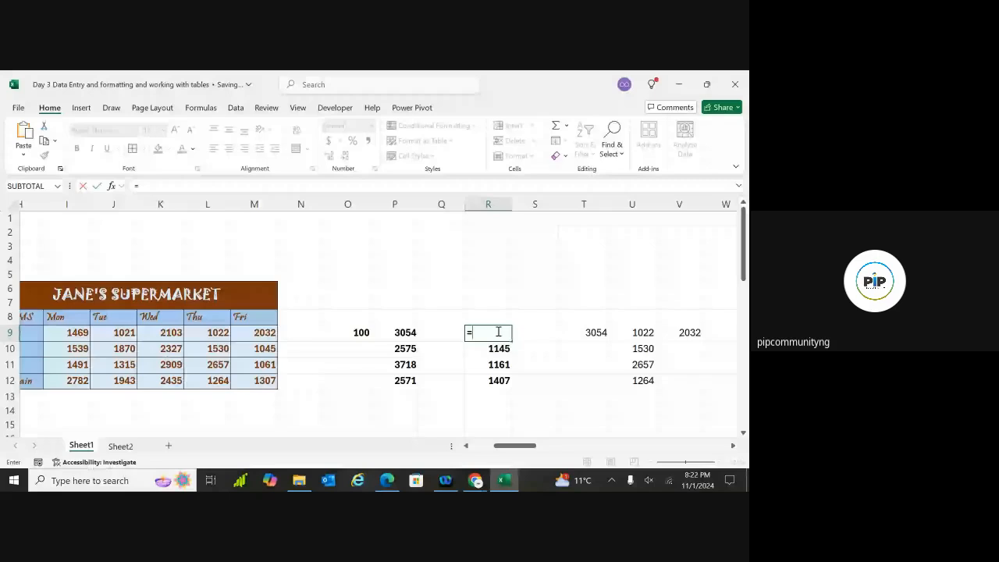
pyautogui.write('M9 +')
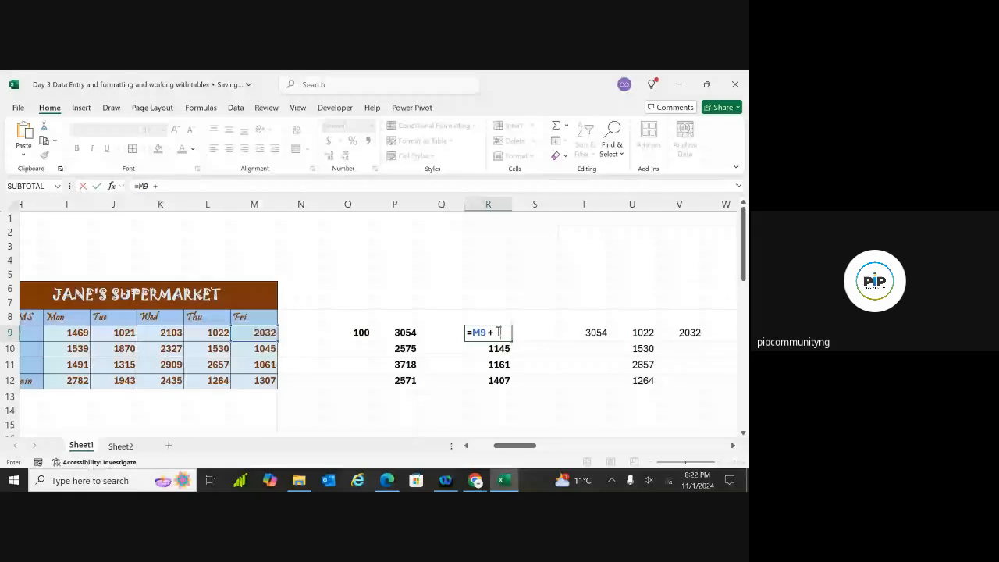
pyautogui.write(' O9')
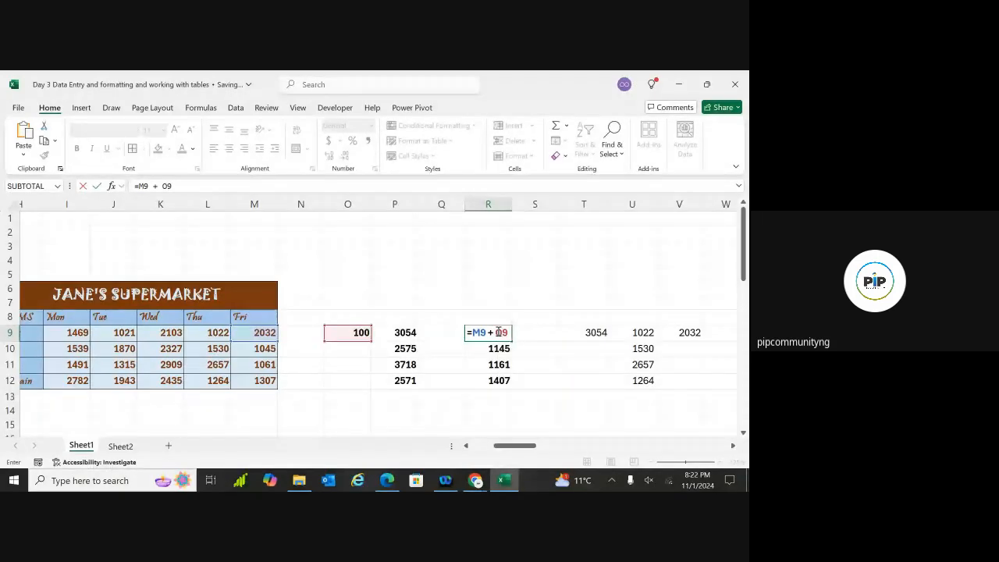
pyautogui.click(503, 332)
pyautogui.press('F4')
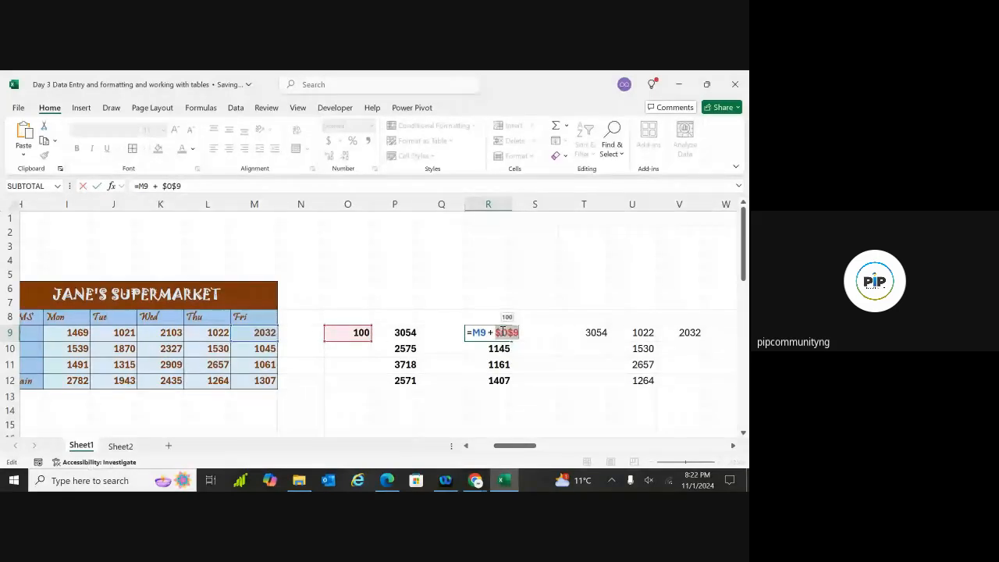
pyautogui.press('Return')
pyautogui.click(503, 332)
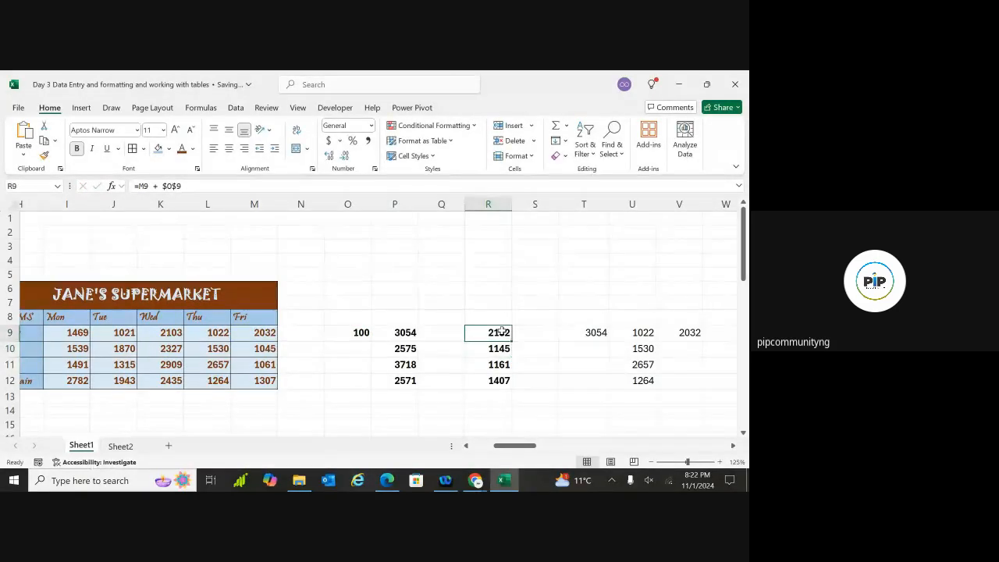
pyautogui.doubleClick(503, 332)
pyautogui.press('Return')
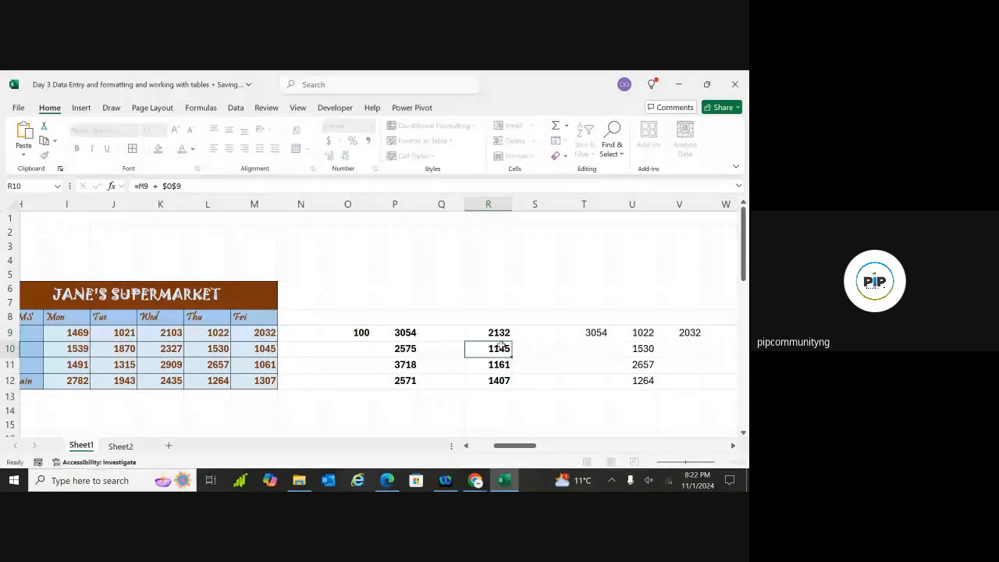
# Fill R9 down to R12 (2132, 1145, 1161, 1407) and check M9's 2032 and O9's 100
pyautogui.click(503, 333)
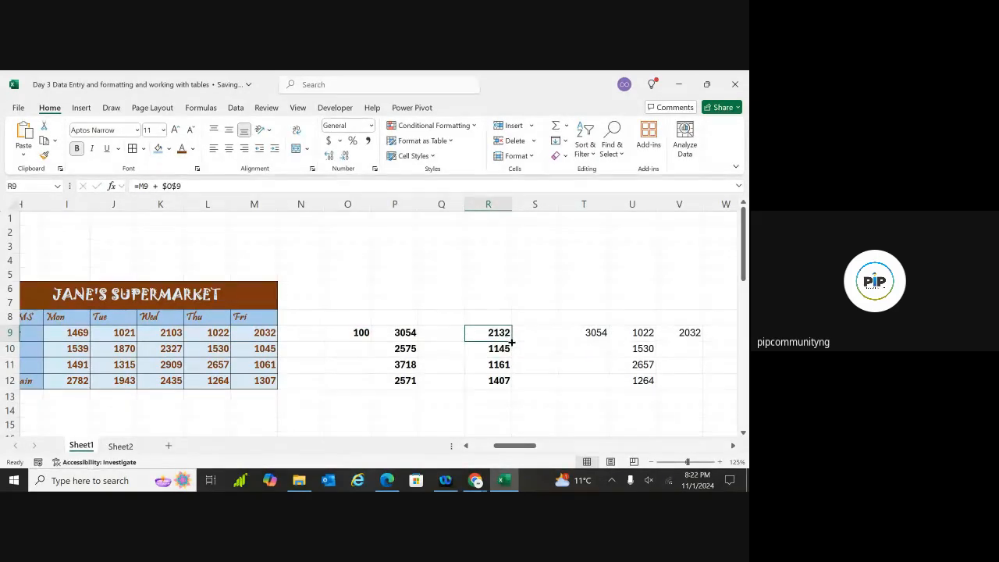
pyautogui.moveTo(512, 341); pyautogui.dragTo(508, 381)
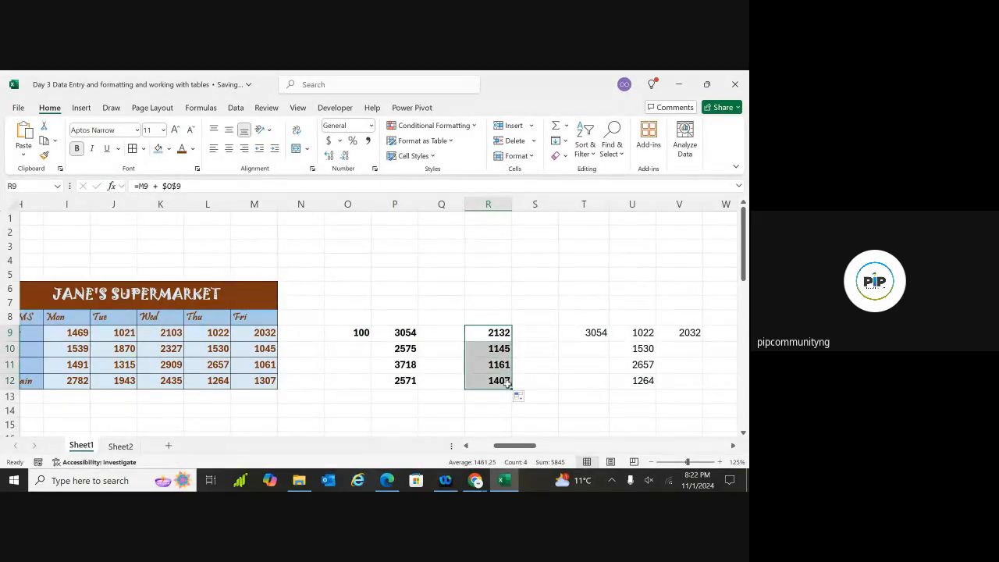
pyautogui.click(524, 318)
pyautogui.doubleClick(256, 333)
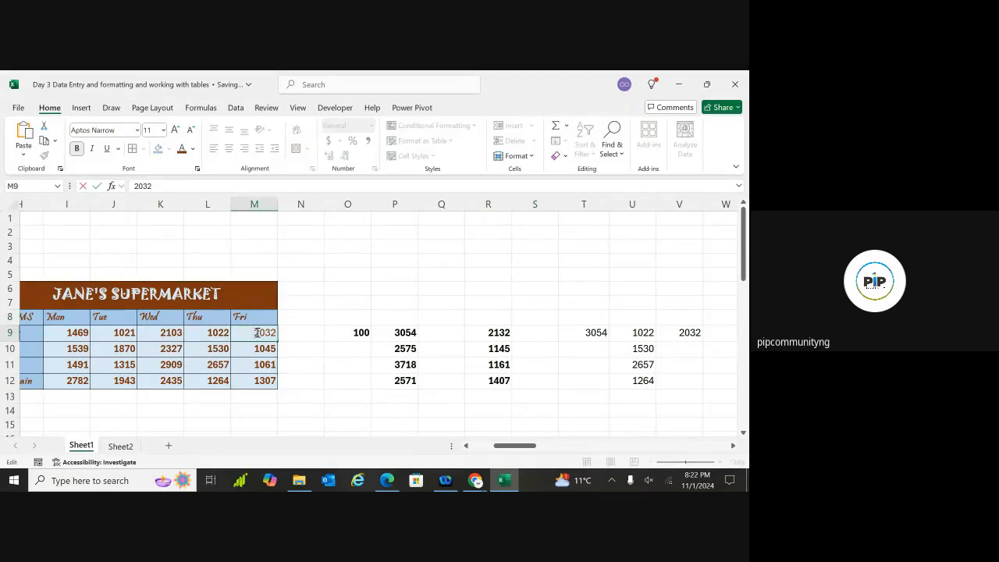
pyautogui.click(315, 334)
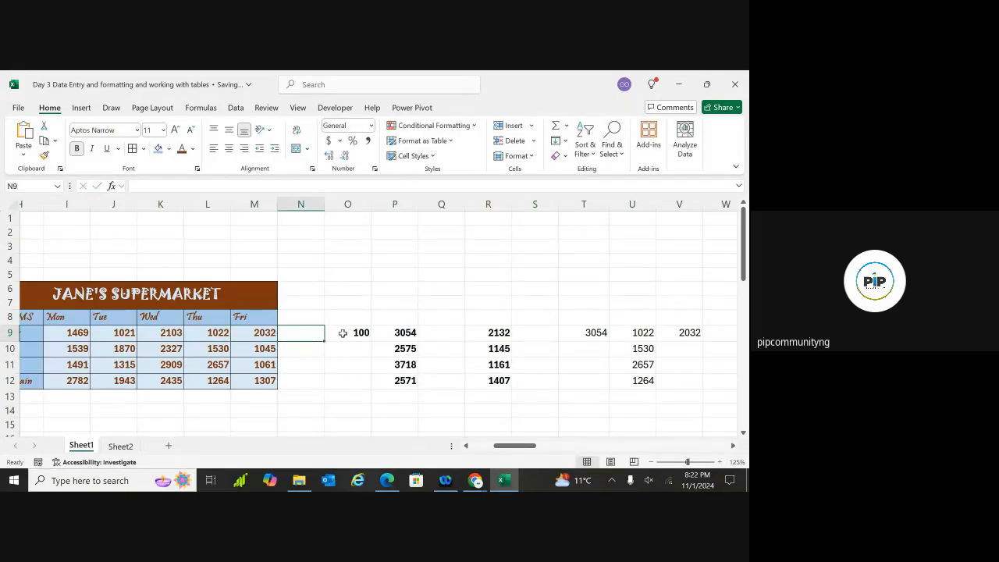
pyautogui.click(343, 333)
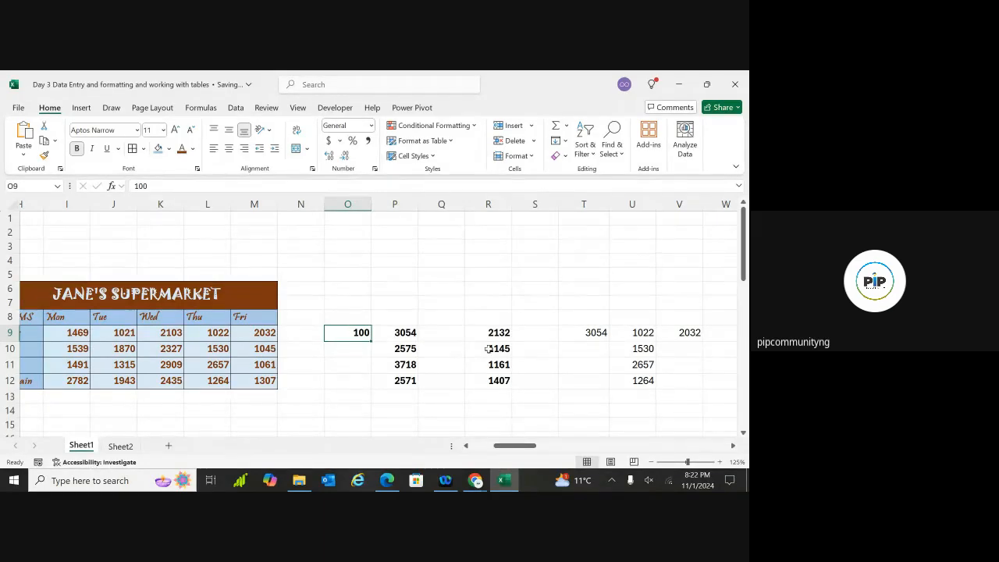
pyautogui.scroll(-5, 488, 349)
pyautogui.scroll(-3, 489, 349)
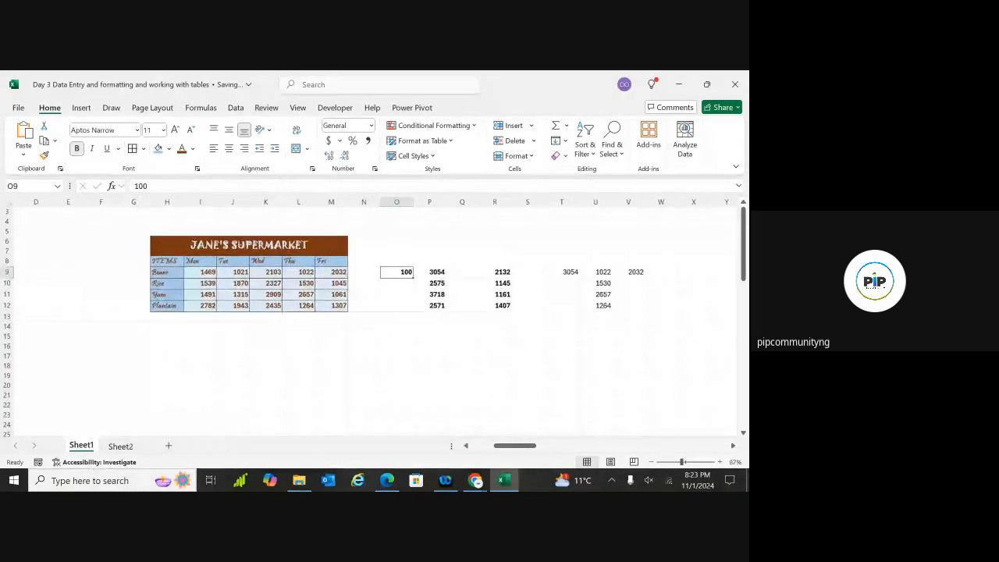
pyautogui.scroll(3, 375, 312)
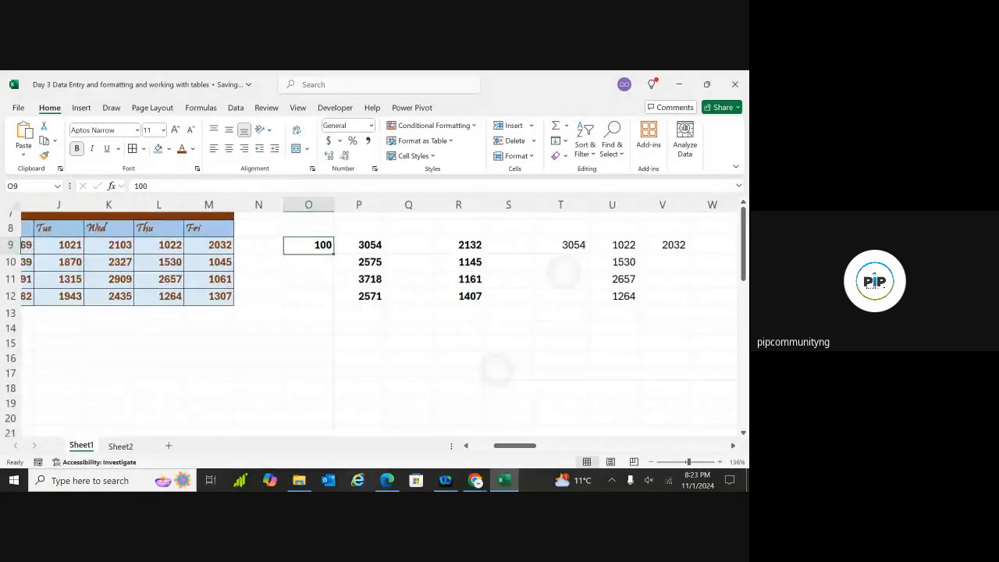
pyautogui.scroll(-1, 375, 313)
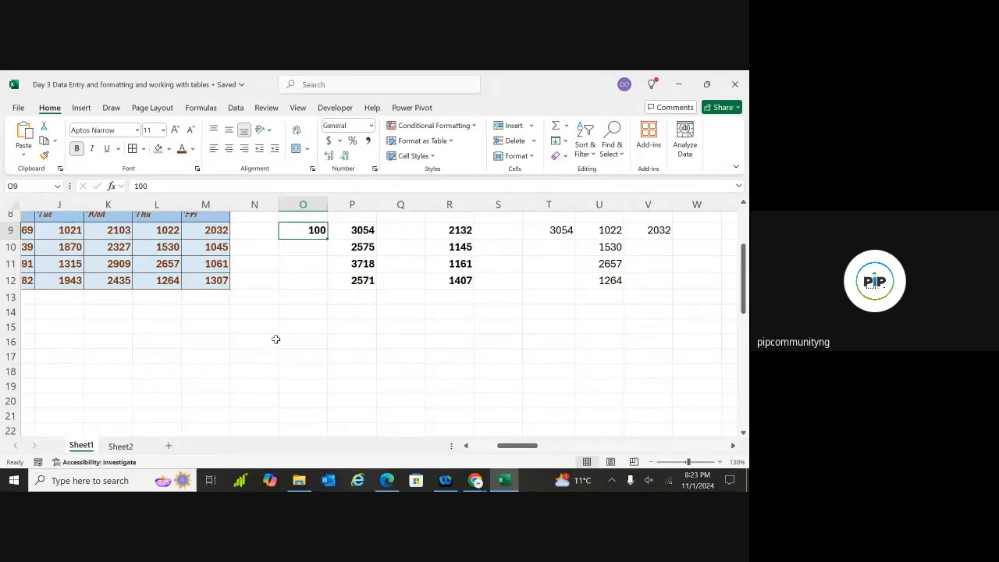
pyautogui.scroll(-3, 276, 339)
pyautogui.hscroll(-2, 276, 339)
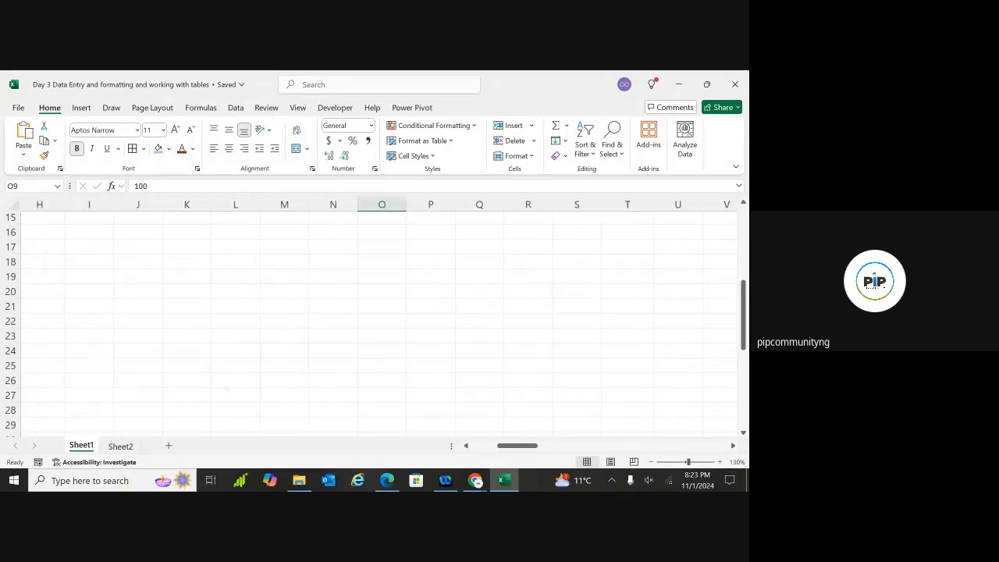
pyautogui.scroll(2, 276, 338)
pyautogui.scroll(-3, 275, 338)
pyautogui.scroll(1, 275, 339)
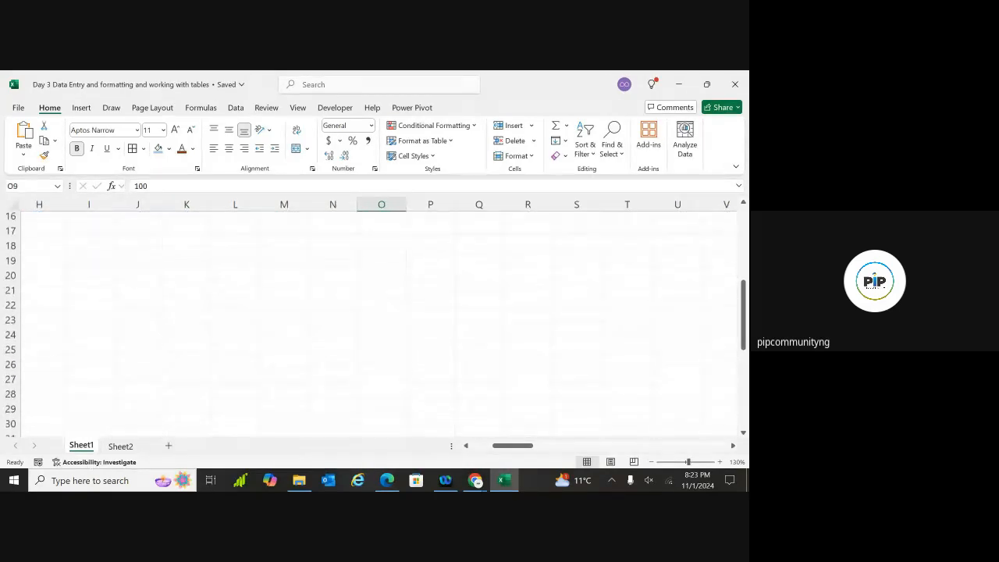
pyautogui.scroll(-2, 276, 338)
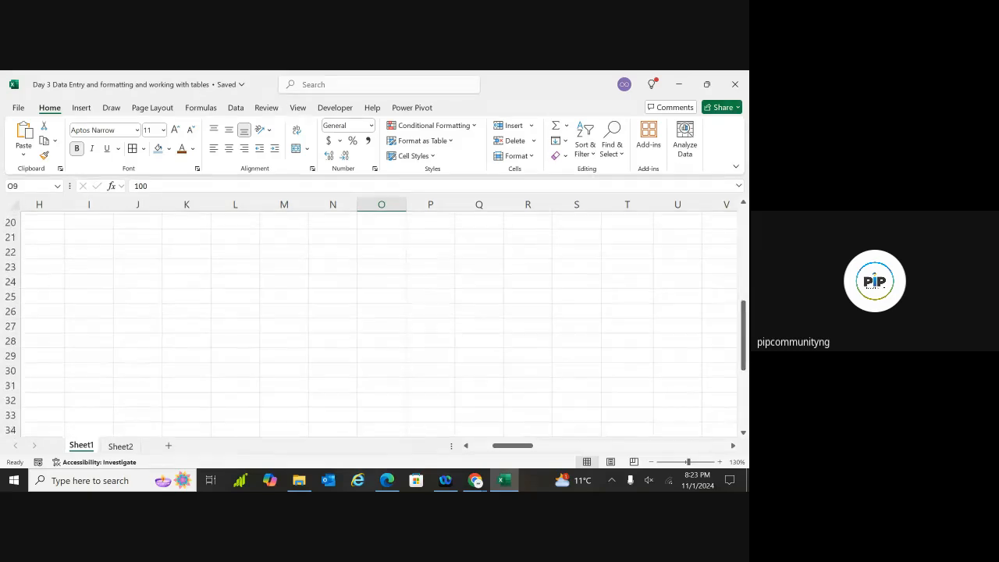
pyautogui.keyDown('ctrl'); pyautogui.scroll(-2, 375, 320); pyautogui.keyUp('ctrl')
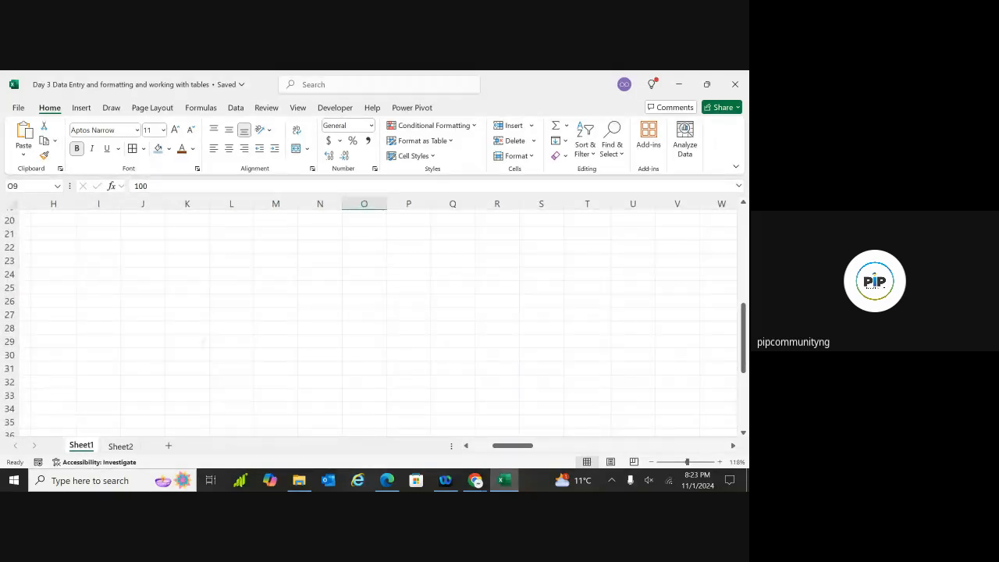
pyautogui.doubleClick(235, 258)
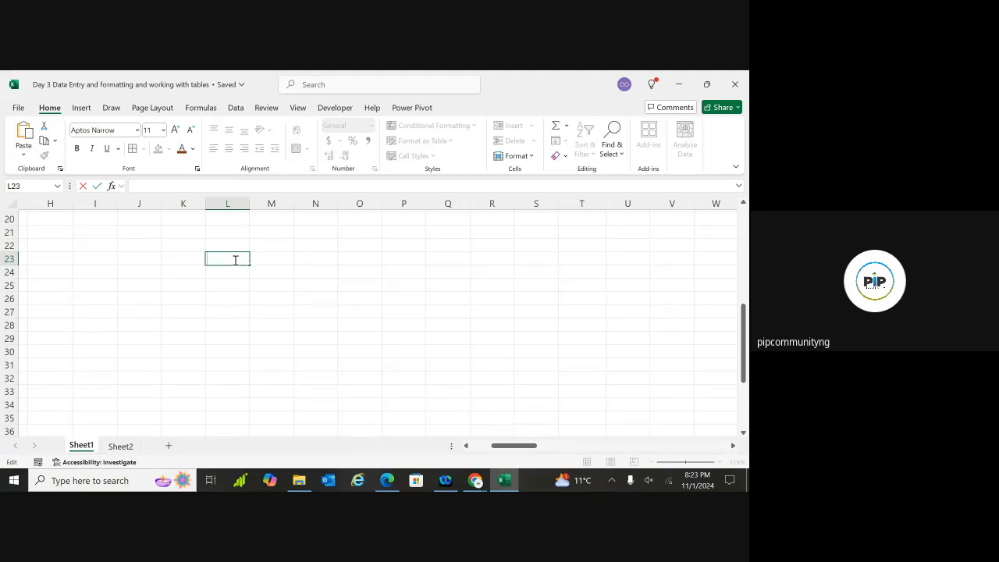
# Enter 1, 2, 3, 4 down cells K24:K27
pyautogui.click(200, 271)
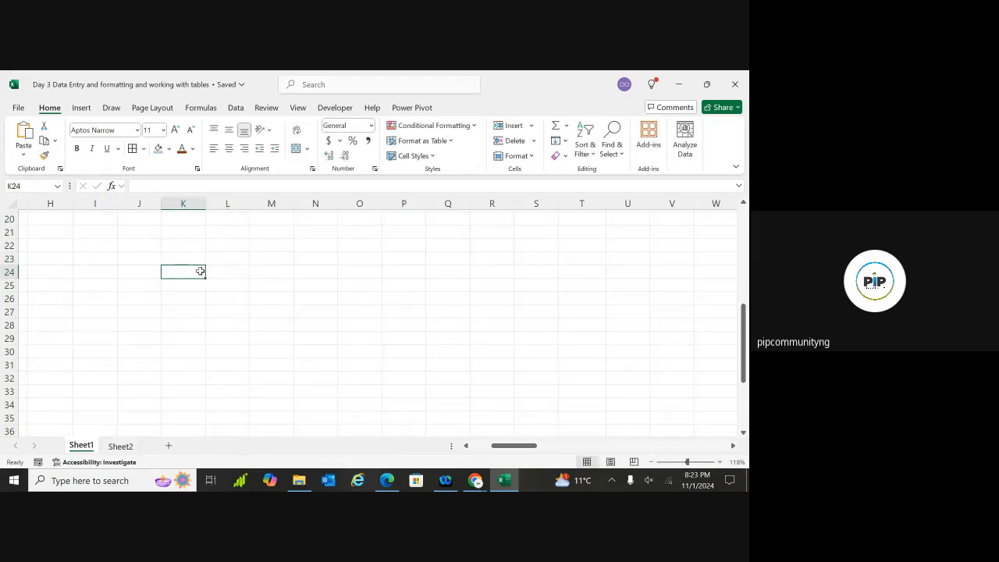
pyautogui.doubleClick(196, 272)
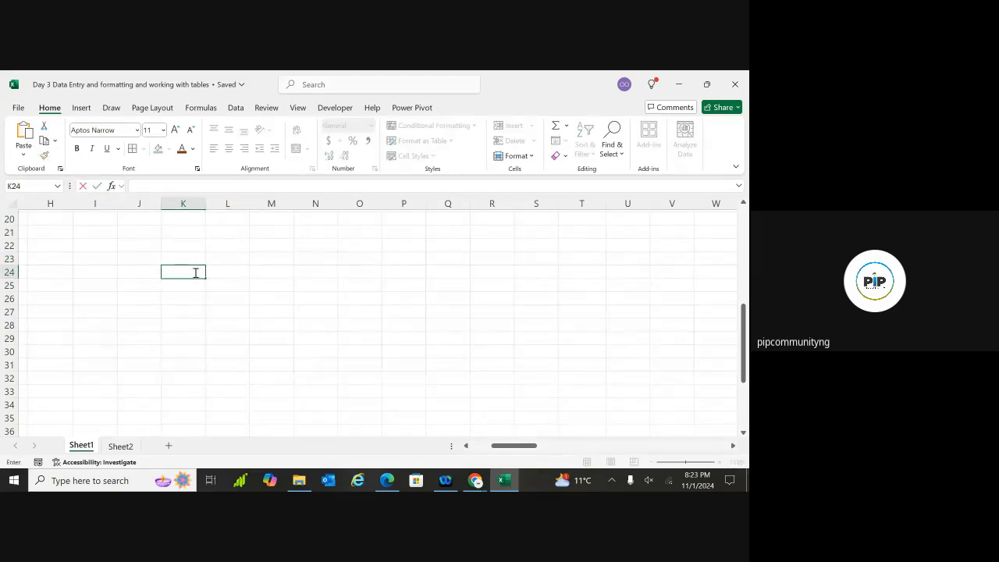
pyautogui.write('1')
pyautogui.click(184, 287)
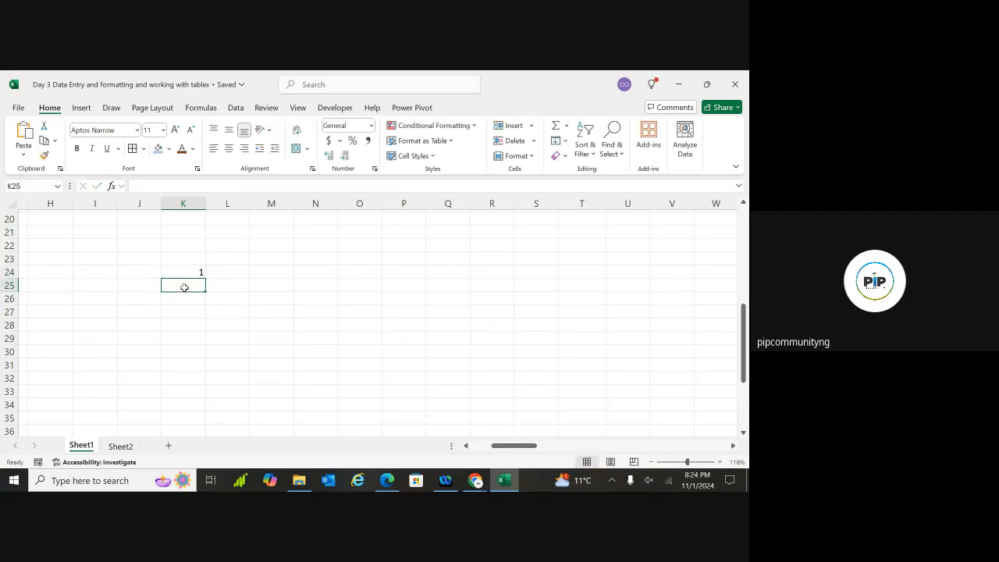
pyautogui.write('2')
pyautogui.click(179, 300)
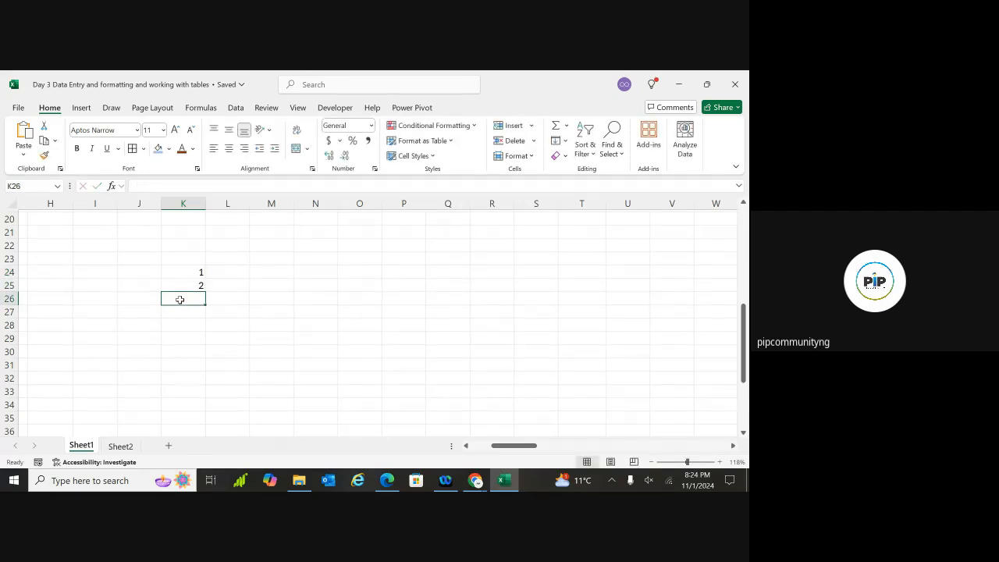
pyautogui.write('3')
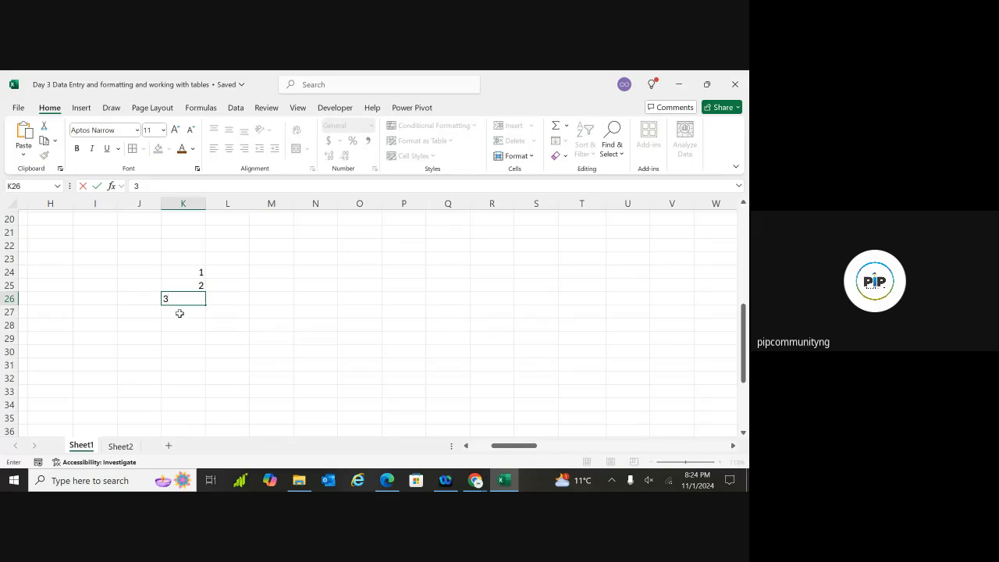
pyautogui.click(180, 313)
pyautogui.write('4')
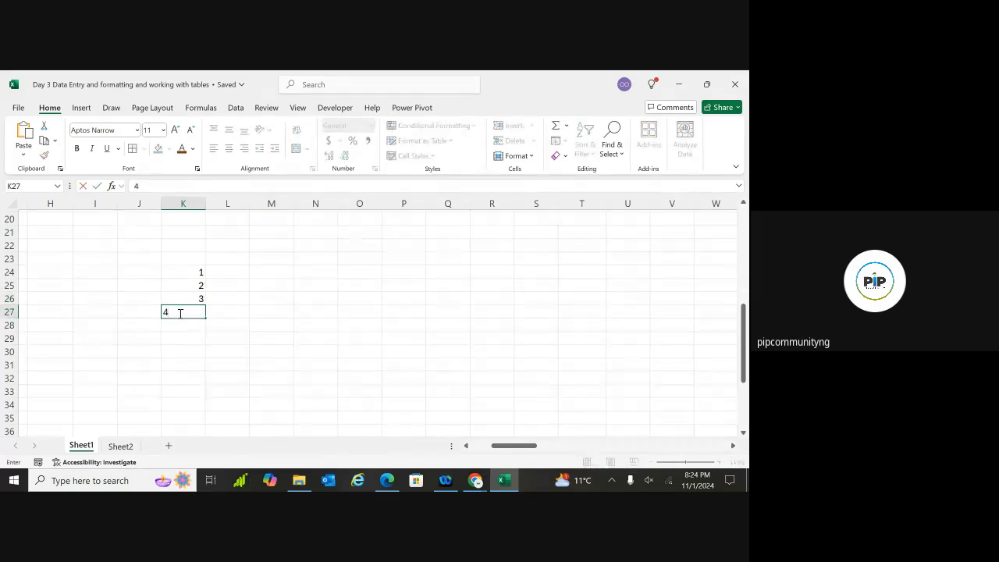
# Enter 1, 2, 3, 4 across cells L23:O23
pyautogui.click(230, 260)
pyautogui.write('1')
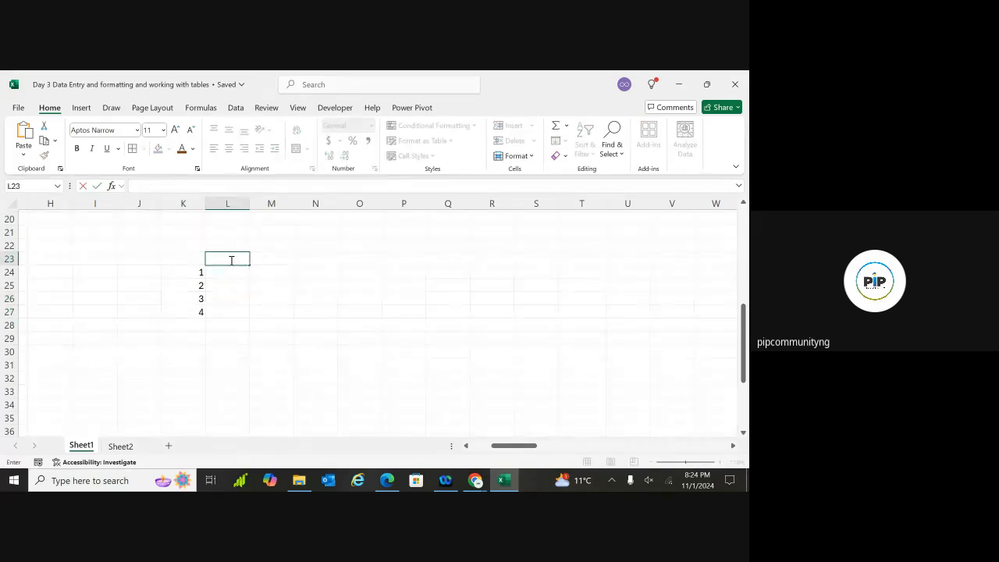
pyautogui.click(265, 259)
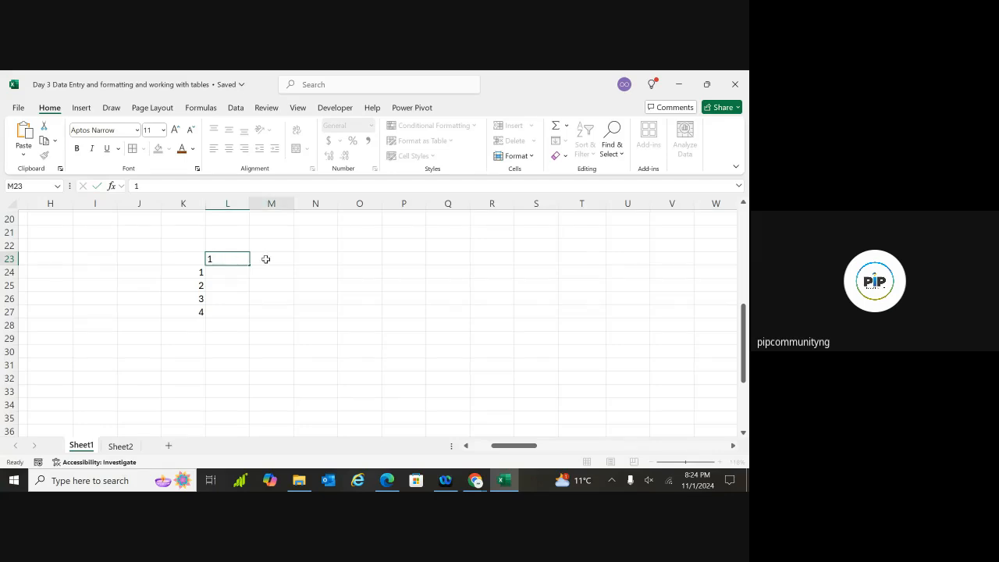
pyautogui.write('2')
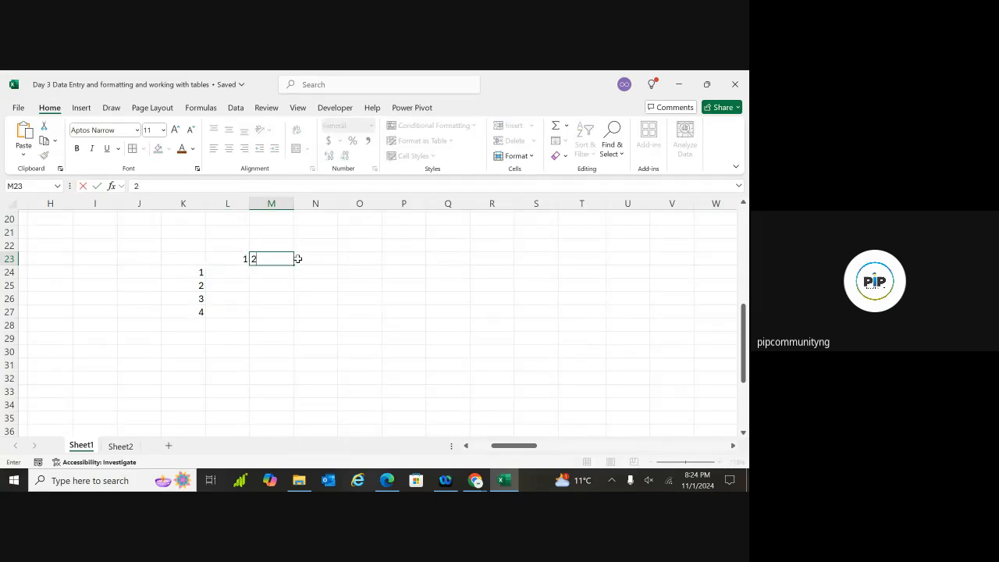
pyautogui.click(305, 258)
pyautogui.write('3')
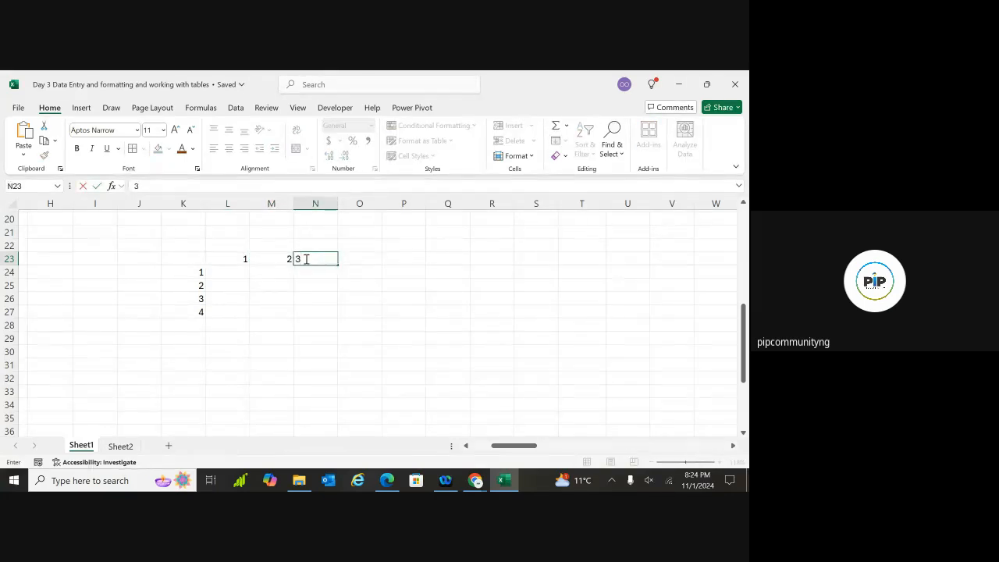
pyautogui.click(352, 259)
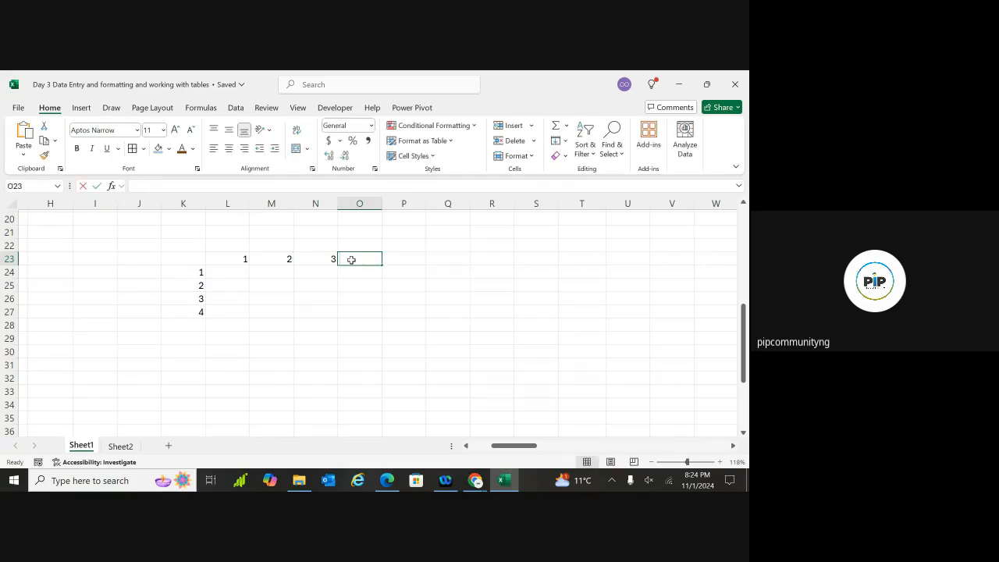
pyautogui.write('4')
pyautogui.click(438, 264)
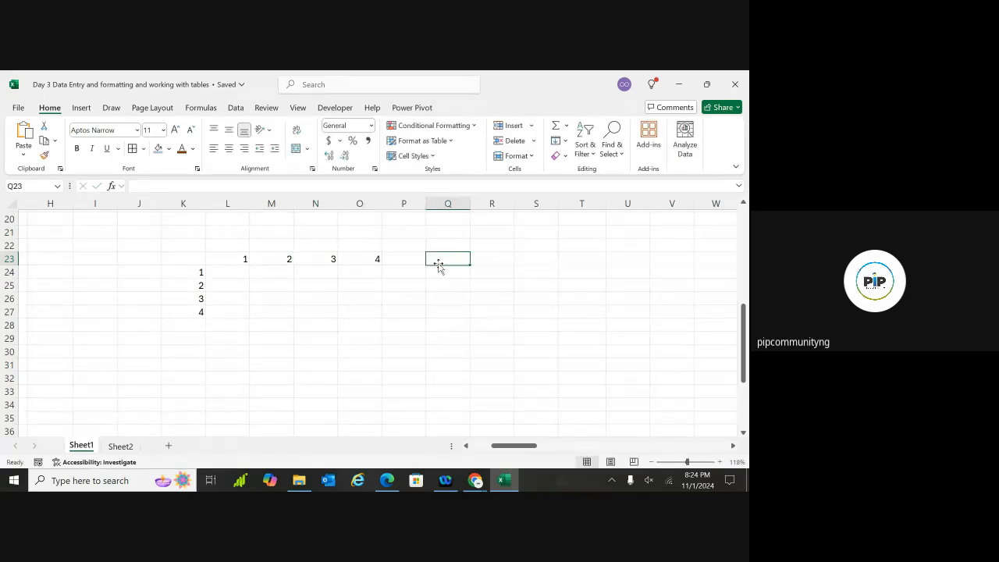
pyautogui.click(241, 271)
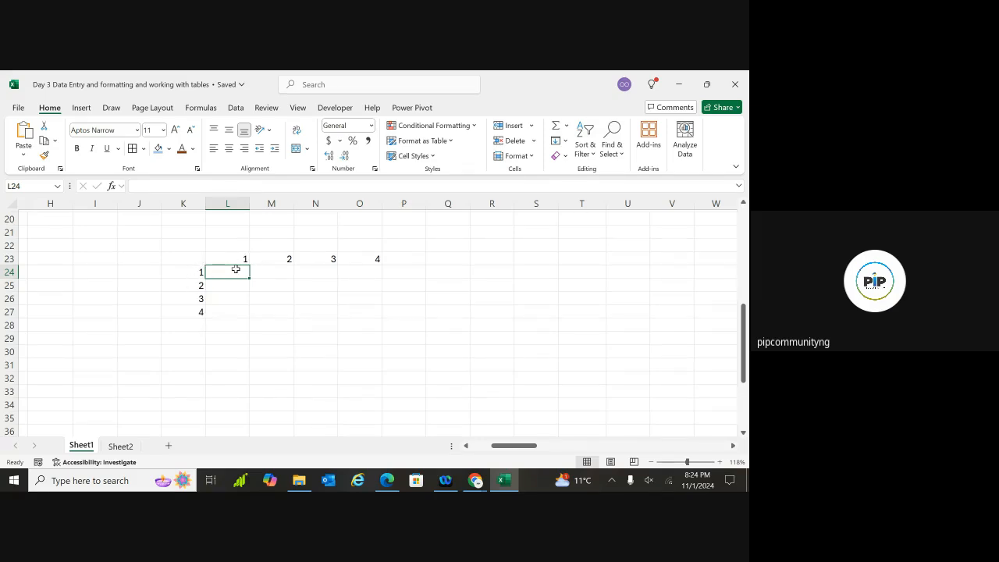
pyautogui.click(270, 284)
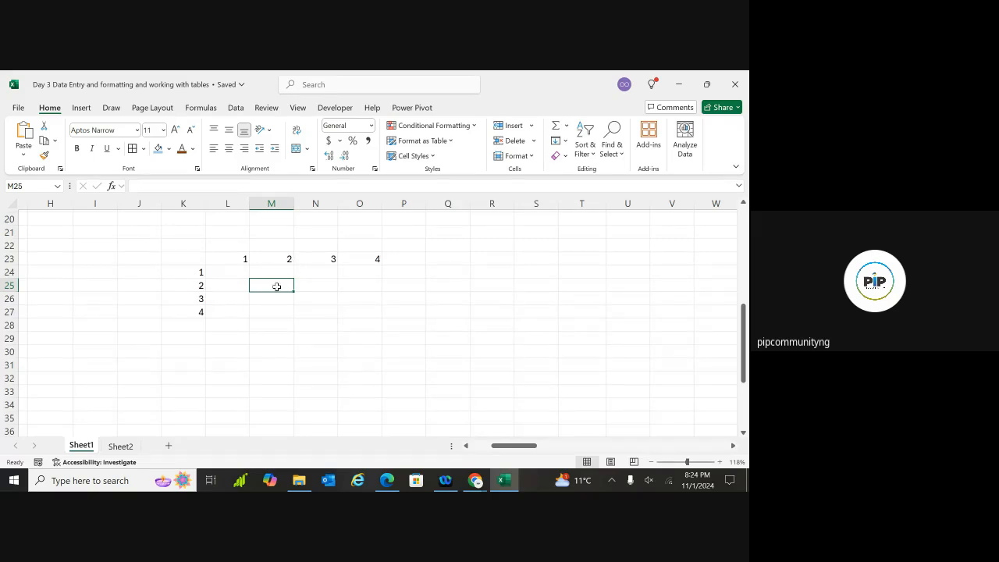
pyautogui.click(312, 286)
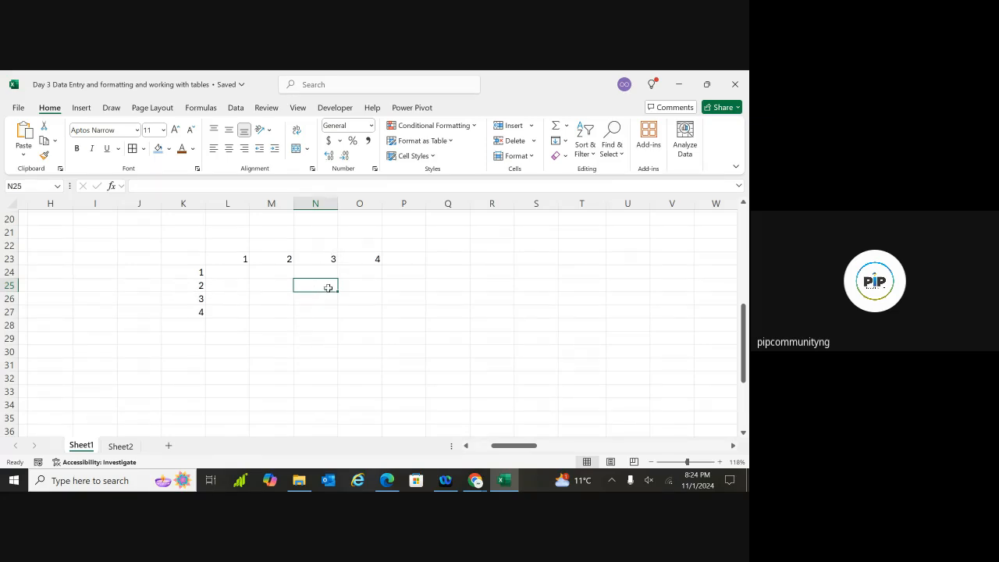
pyautogui.click(368, 300)
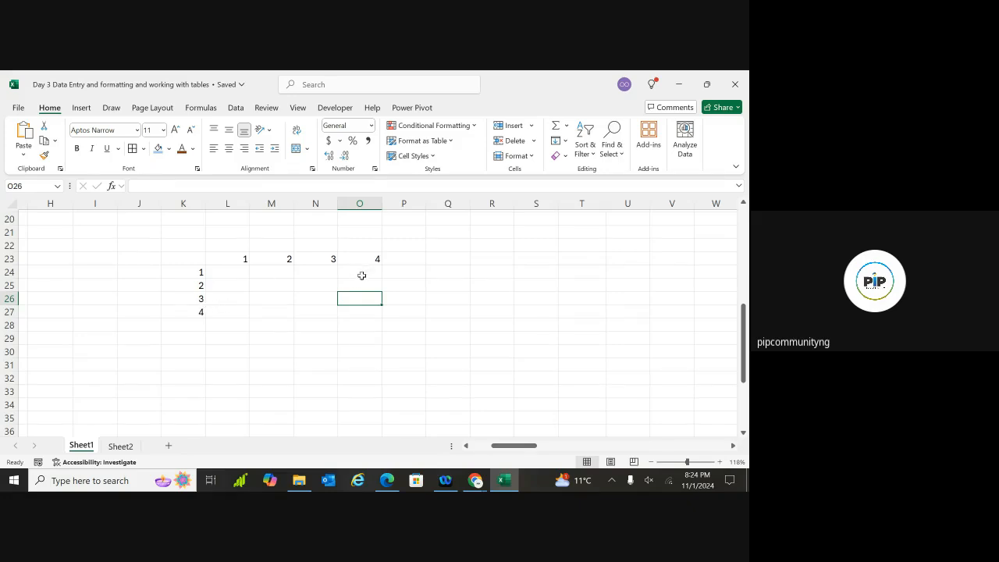
pyautogui.click(387, 319)
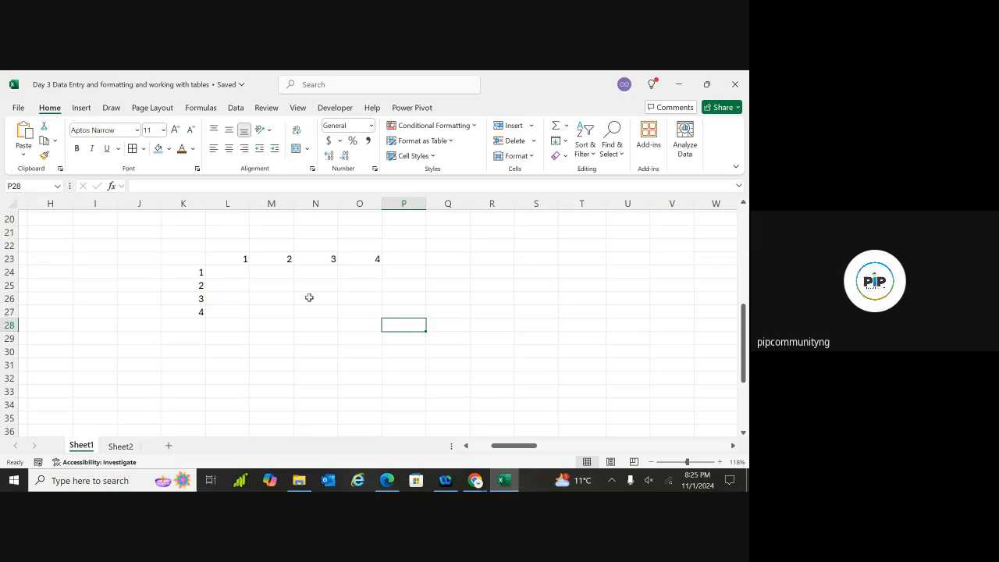
pyautogui.click(228, 273)
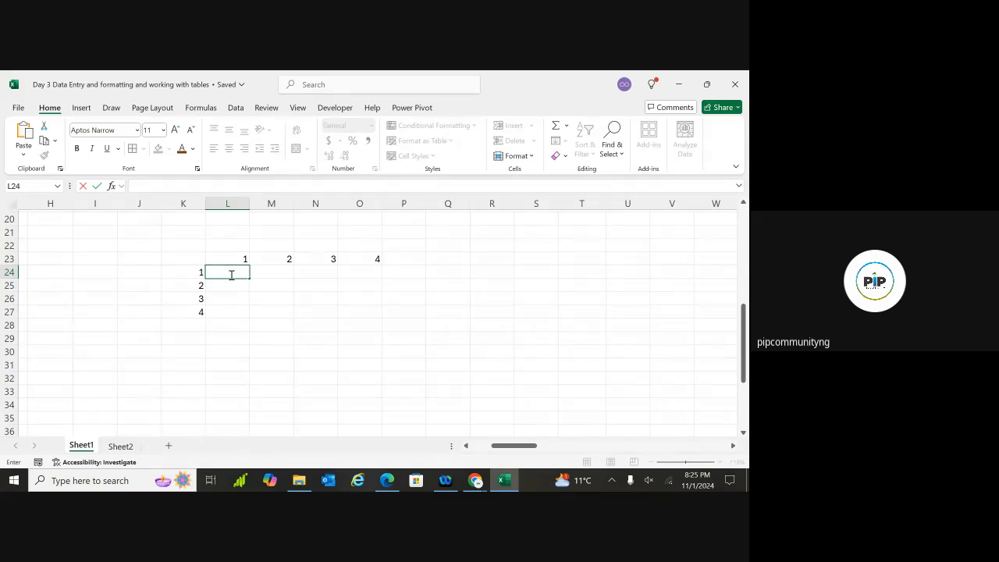
# Enter =L23 * K24 in L24 and fill it down to L27, giving 1, 2, 6 and 24
pyautogui.write('1')
pyautogui.press('BackSpace')
pyautogui.write('L23')
pyautogui.write('=')
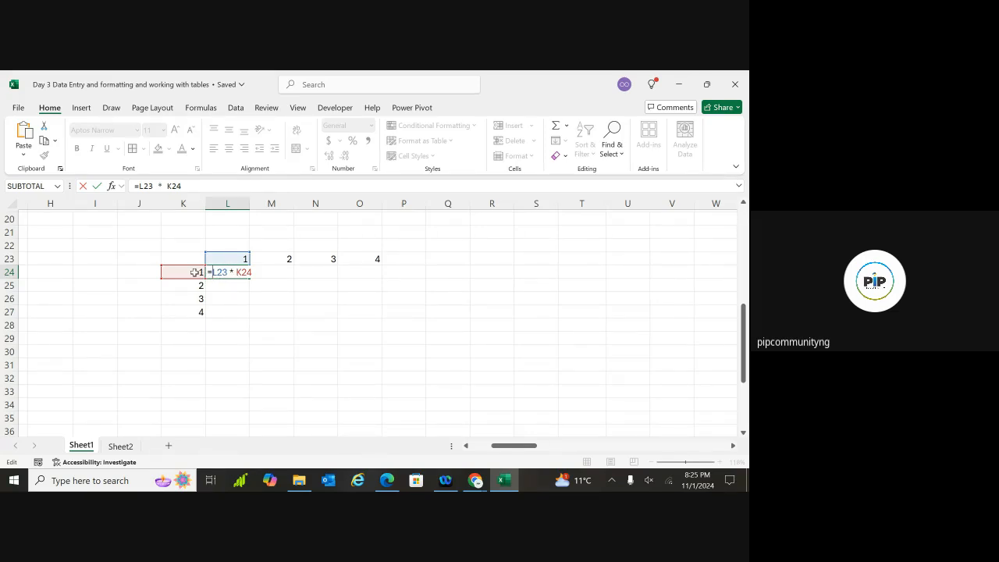
pyautogui.press('Return')
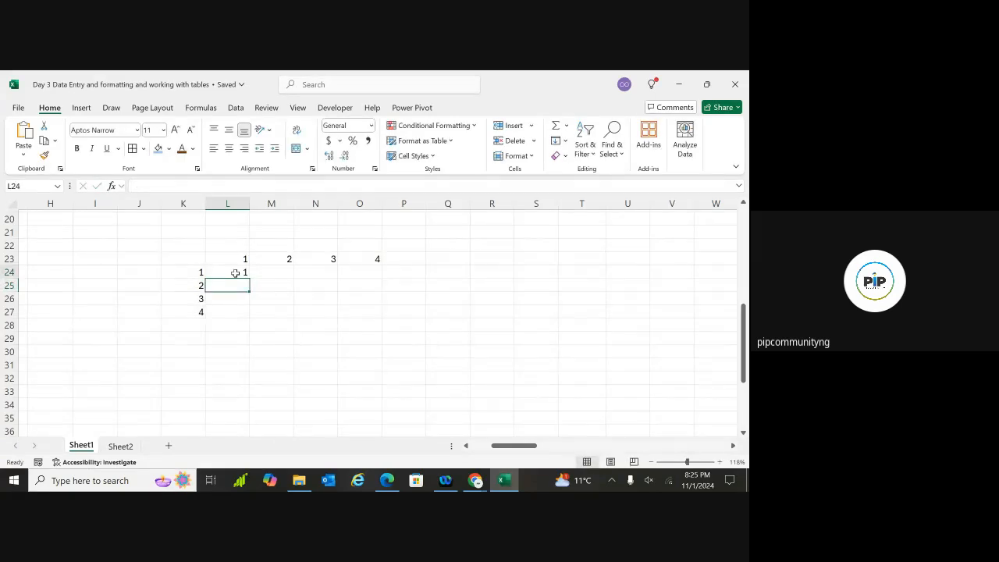
pyautogui.click(235, 273)
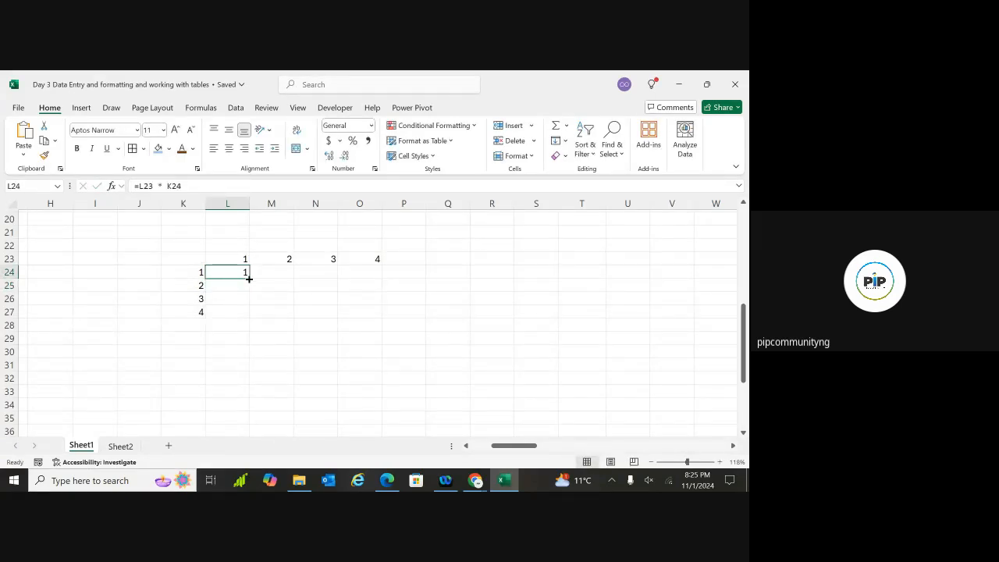
pyautogui.moveTo(249, 279); pyautogui.dragTo(246, 313)
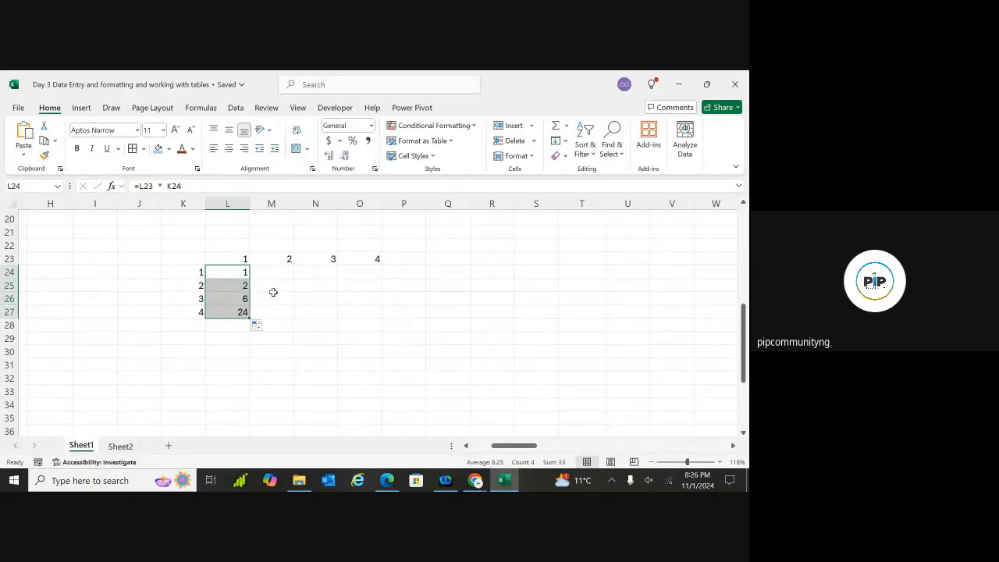
pyautogui.click(259, 285)
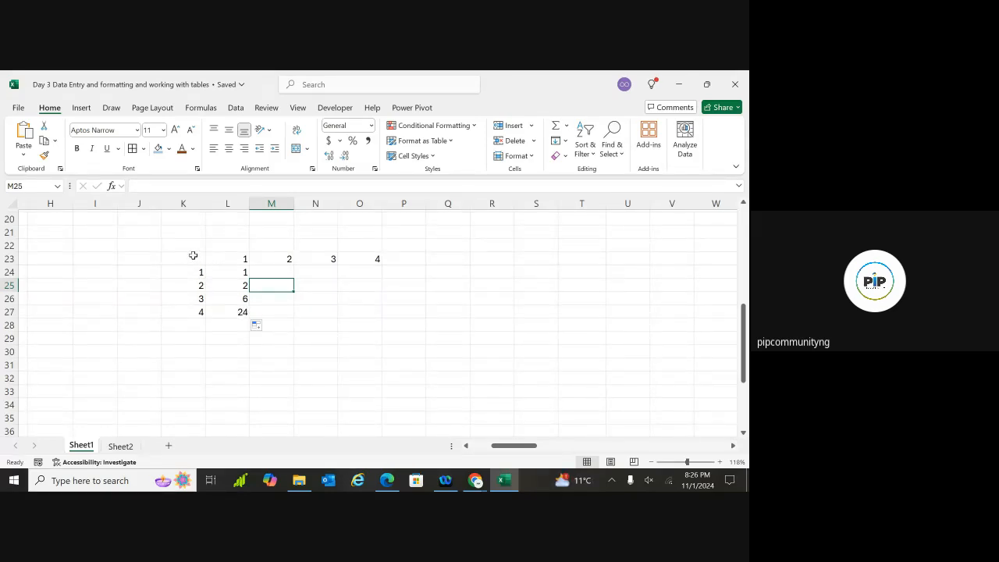
# Give the label column K23:K28 a near-white font and a dark orange fill
pyautogui.moveTo(193, 256); pyautogui.dragTo(200, 321)
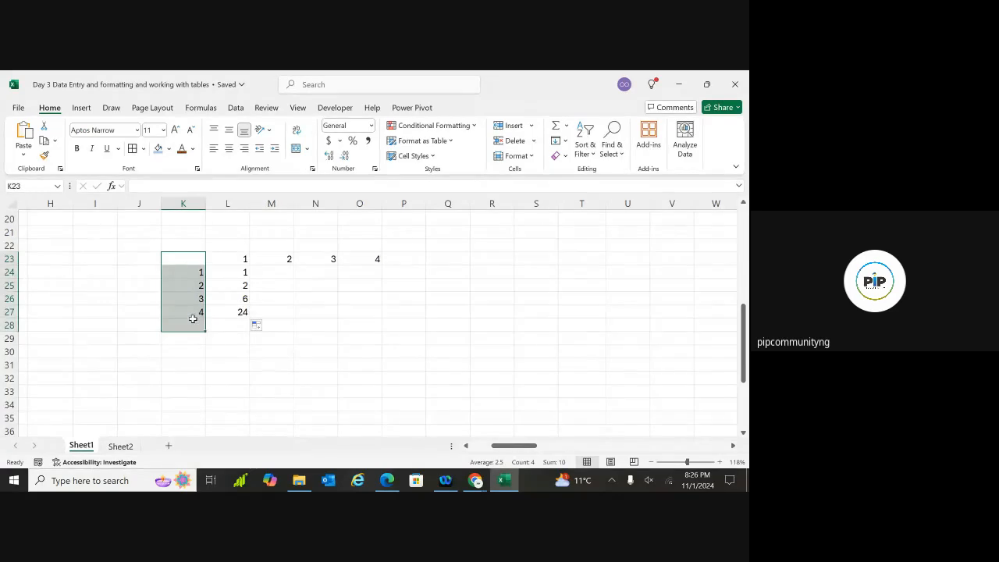
pyautogui.click(158, 148)
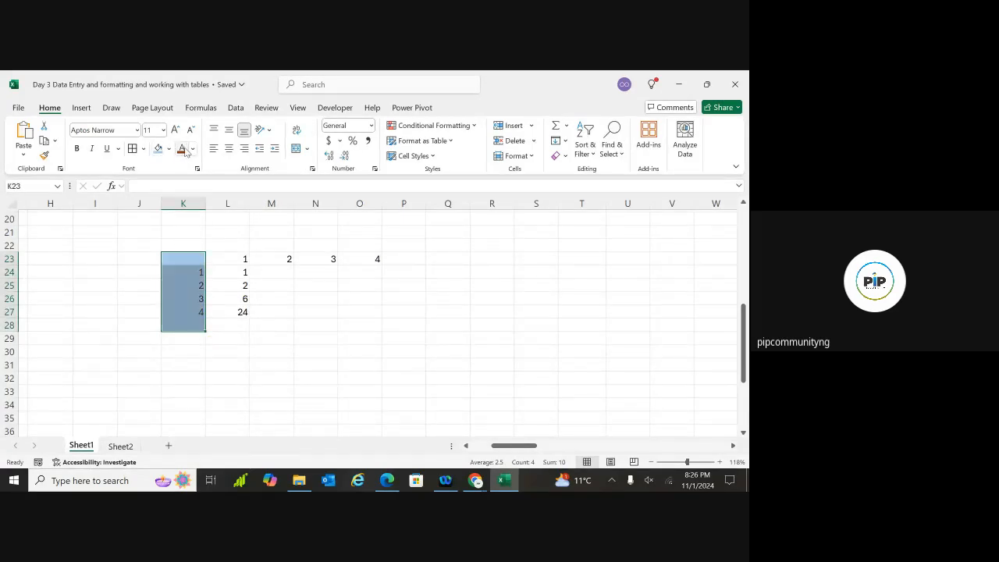
pyautogui.click(195, 153)
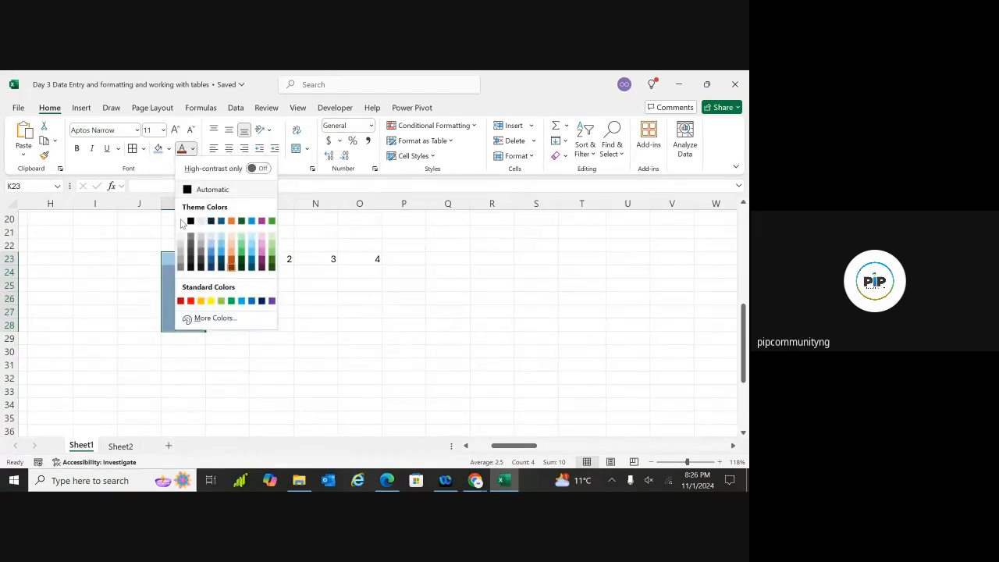
pyautogui.click(184, 223)
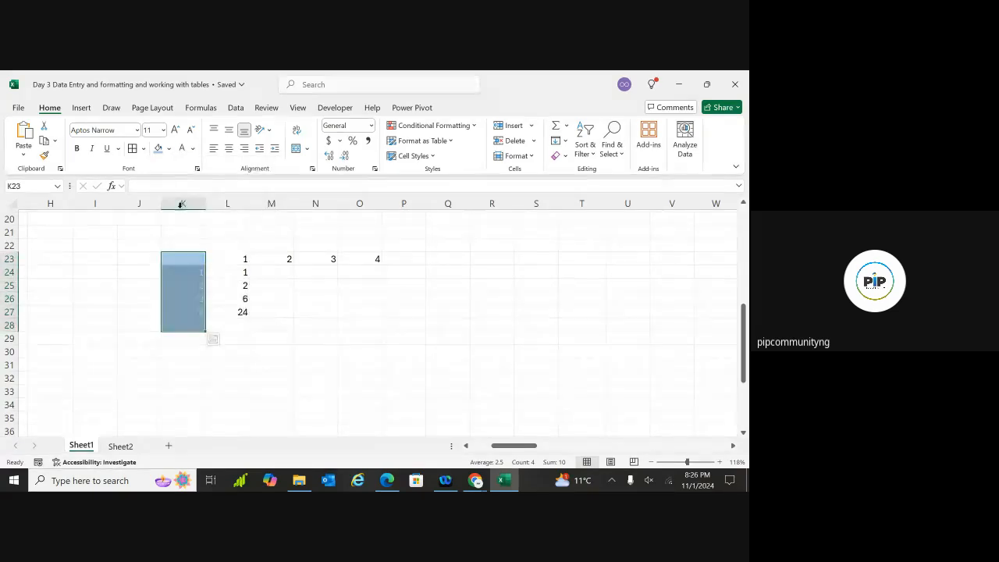
pyautogui.click(167, 149)
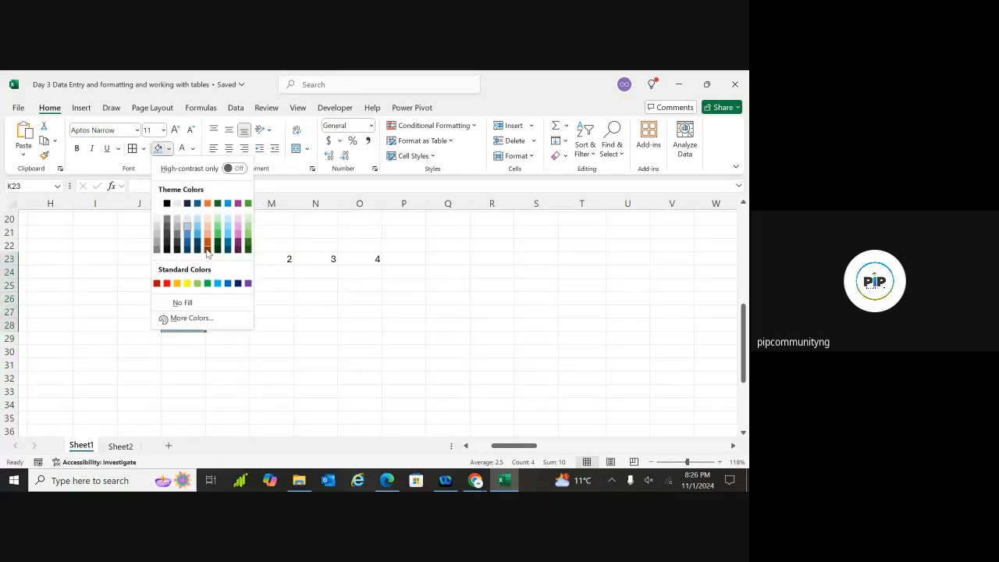
pyautogui.click(208, 250)
# Fill the header row K23:O23 dark orange and add borders to K23:K28
pyautogui.click(228, 258)
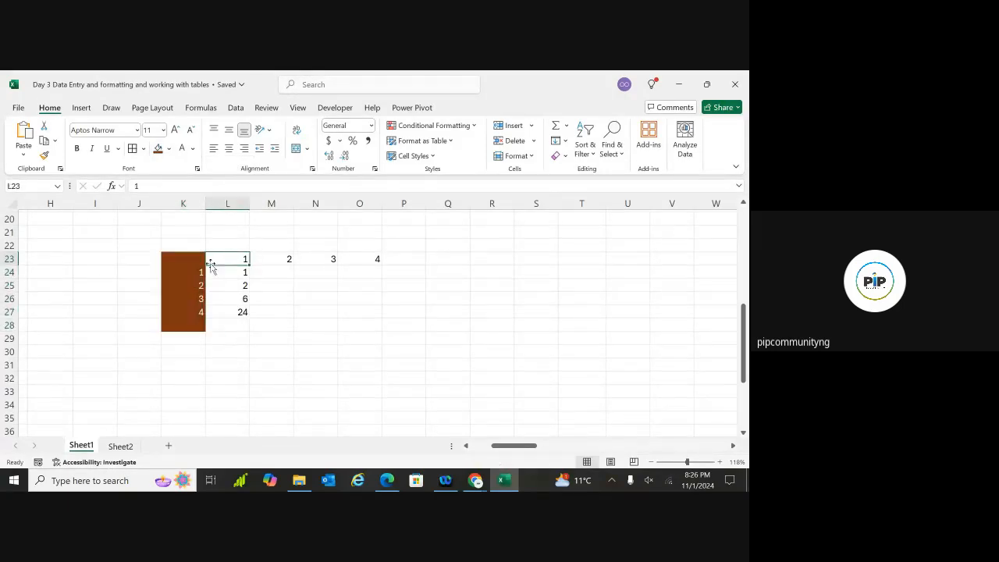
pyautogui.moveTo(196, 259); pyautogui.dragTo(357, 263)
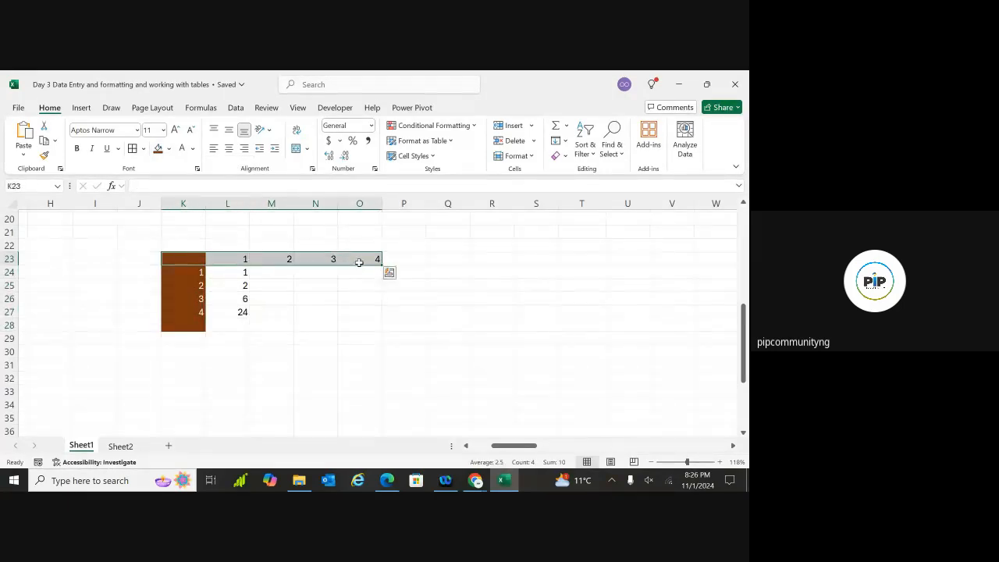
pyautogui.click(160, 149)
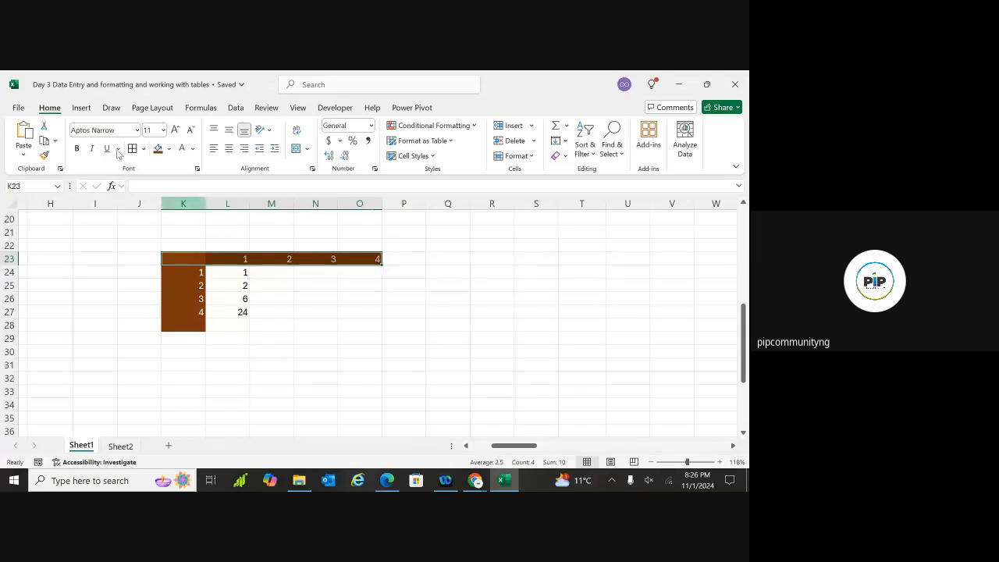
pyautogui.click(121, 294)
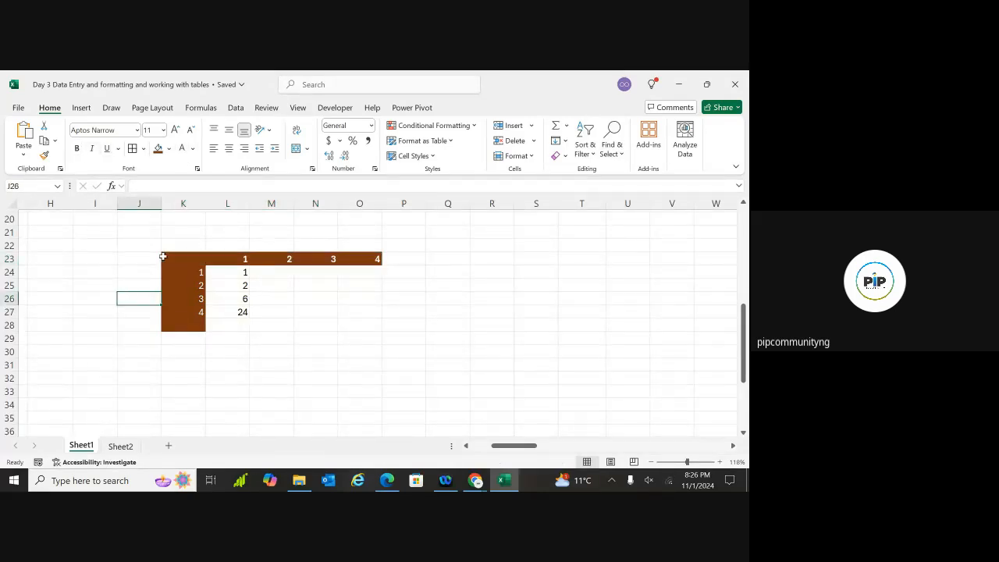
pyautogui.moveTo(184, 259); pyautogui.dragTo(192, 331)
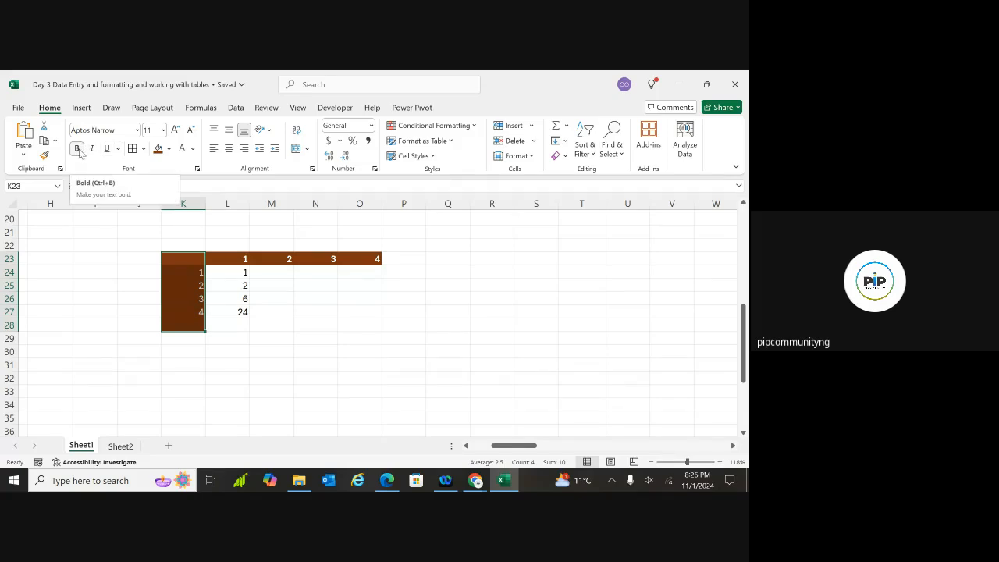
pyautogui.click(135, 153)
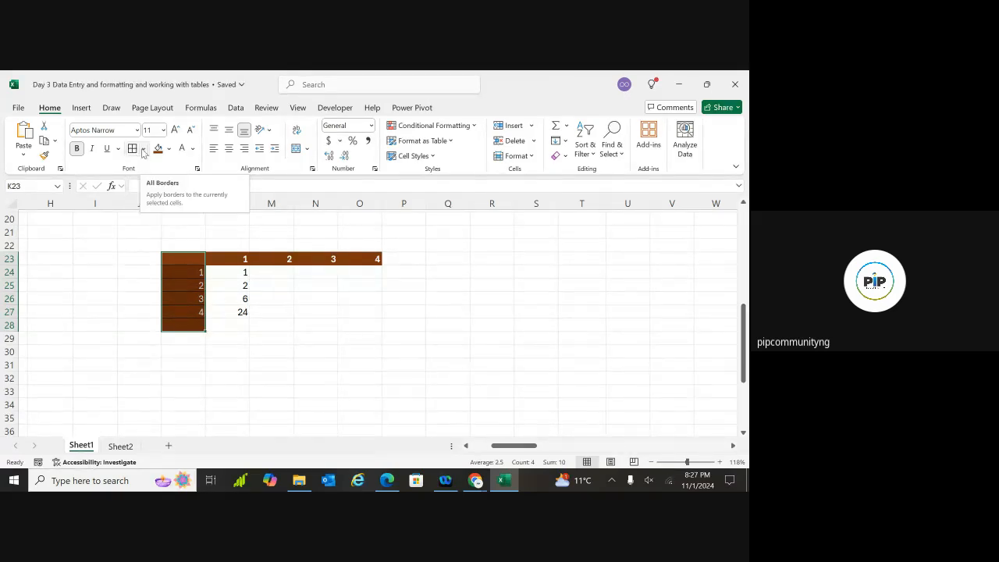
# Set a light line colour for drawn borders from the Borders menu
pyautogui.scroll(6, 375, 313)
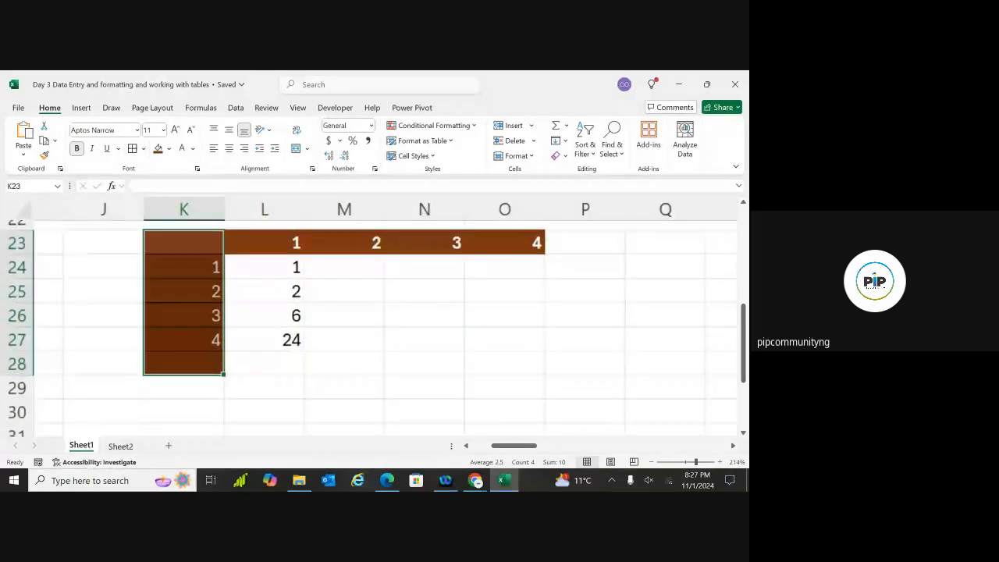
pyautogui.scroll(1, 375, 312)
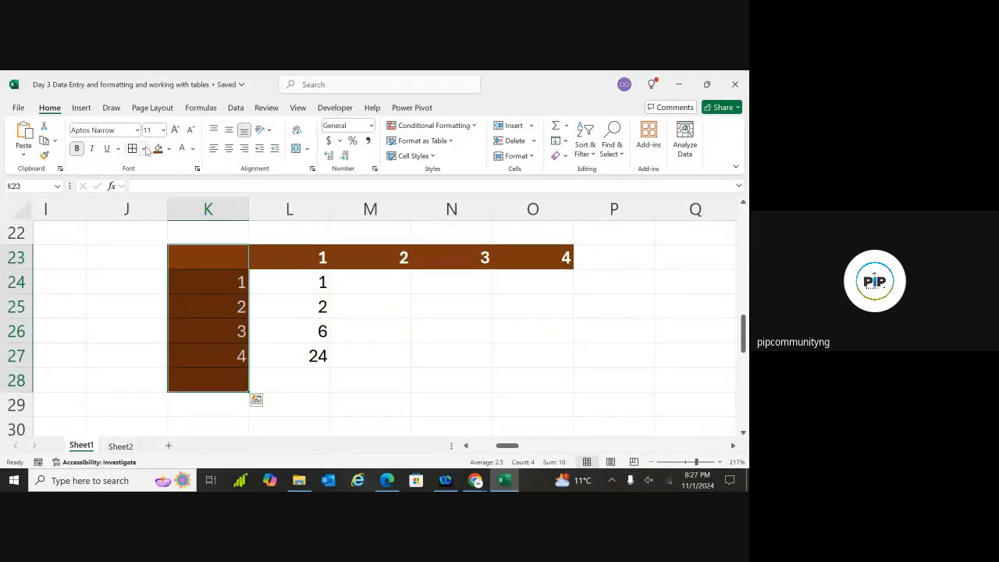
pyautogui.click(169, 149)
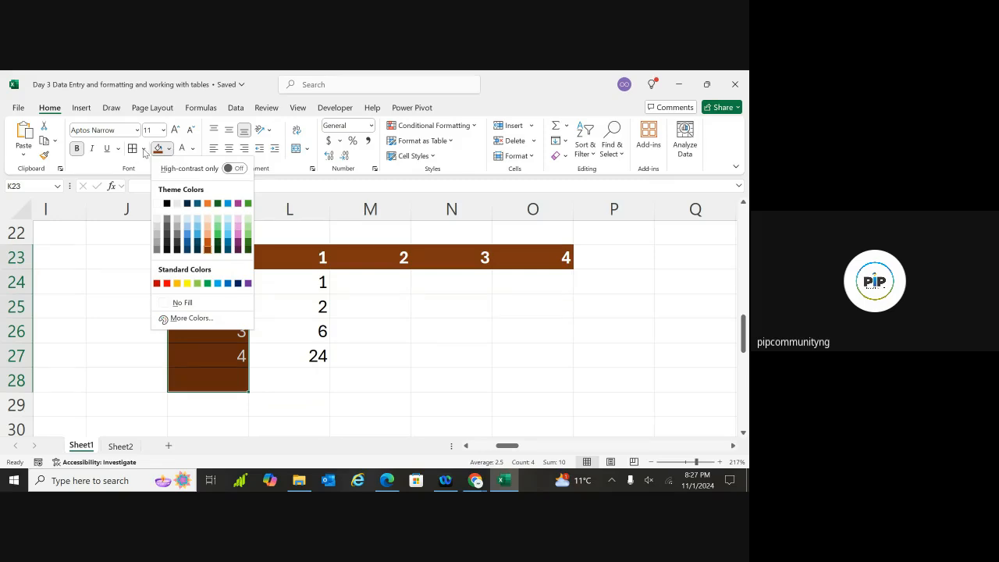
pyautogui.click(143, 150)
pyautogui.click(141, 150)
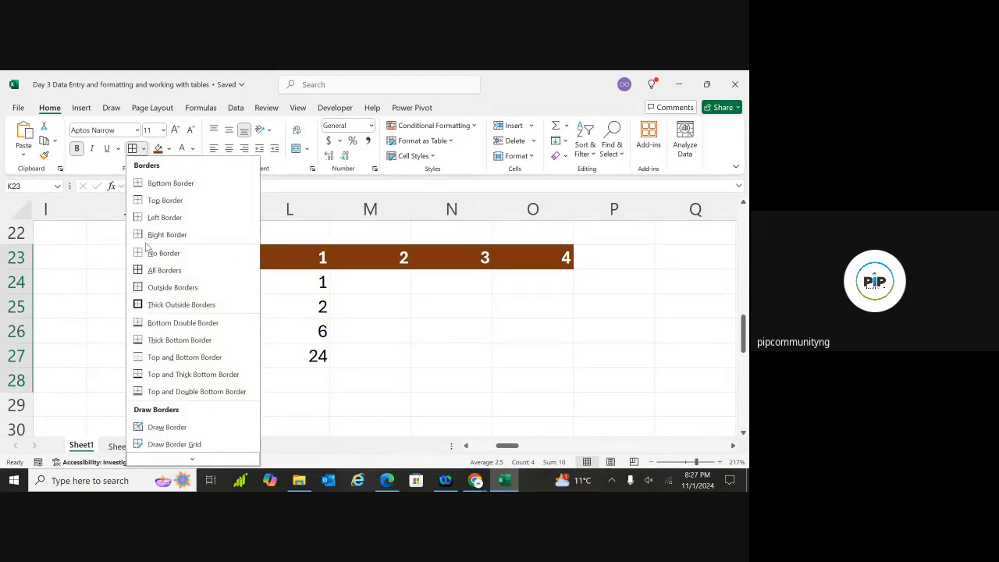
pyautogui.moveTo(189, 461)
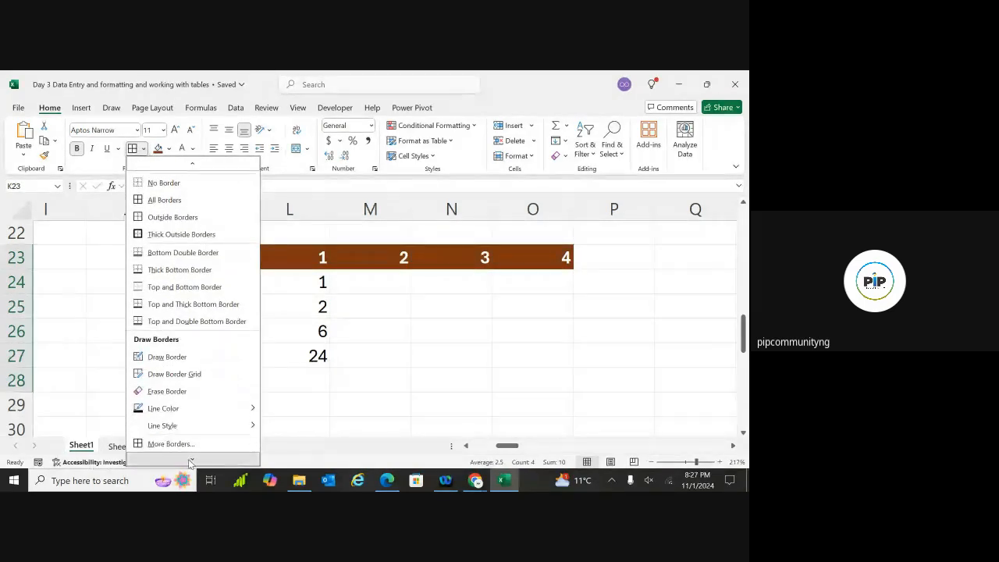
pyautogui.click(185, 443)
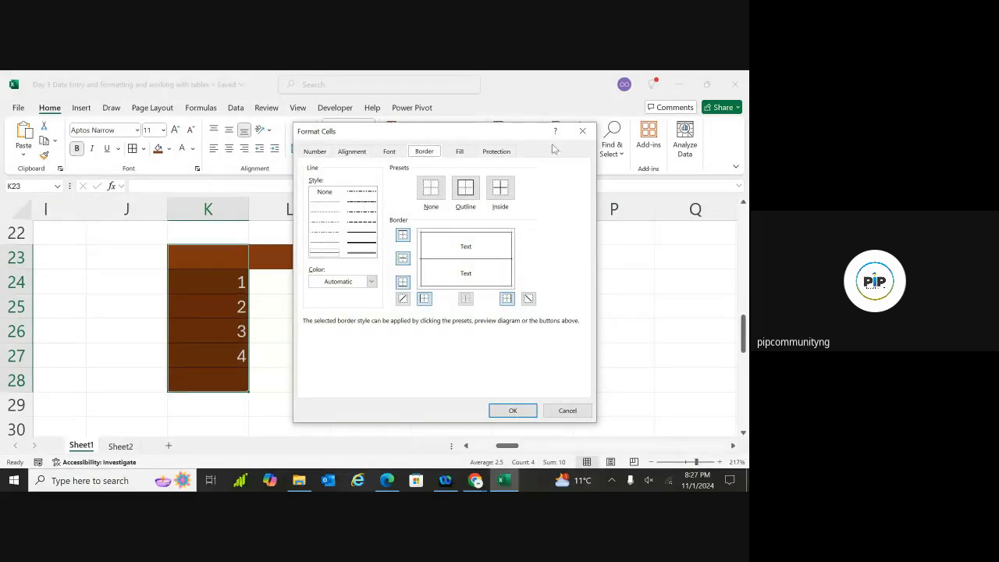
pyautogui.click(582, 131)
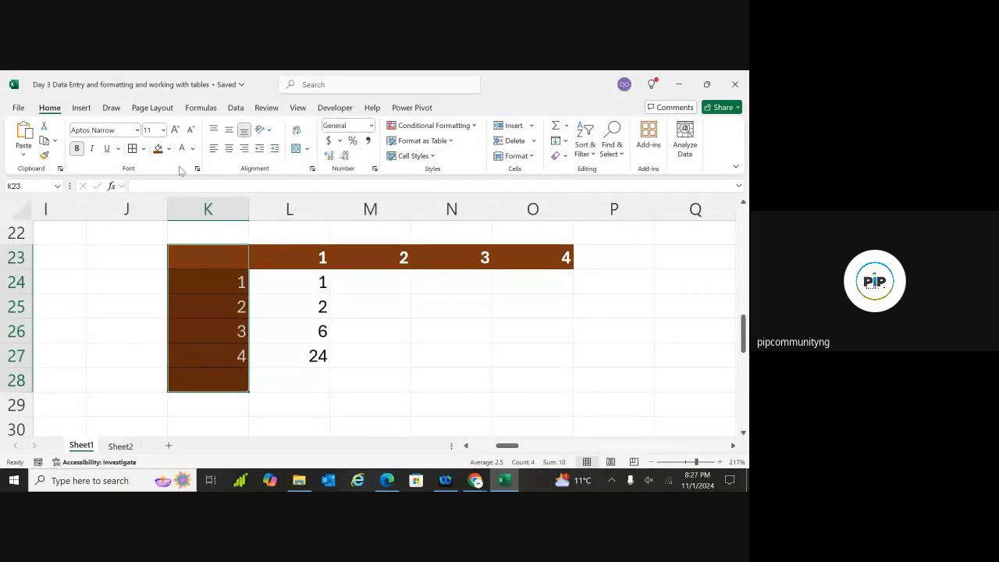
pyautogui.click(169, 148)
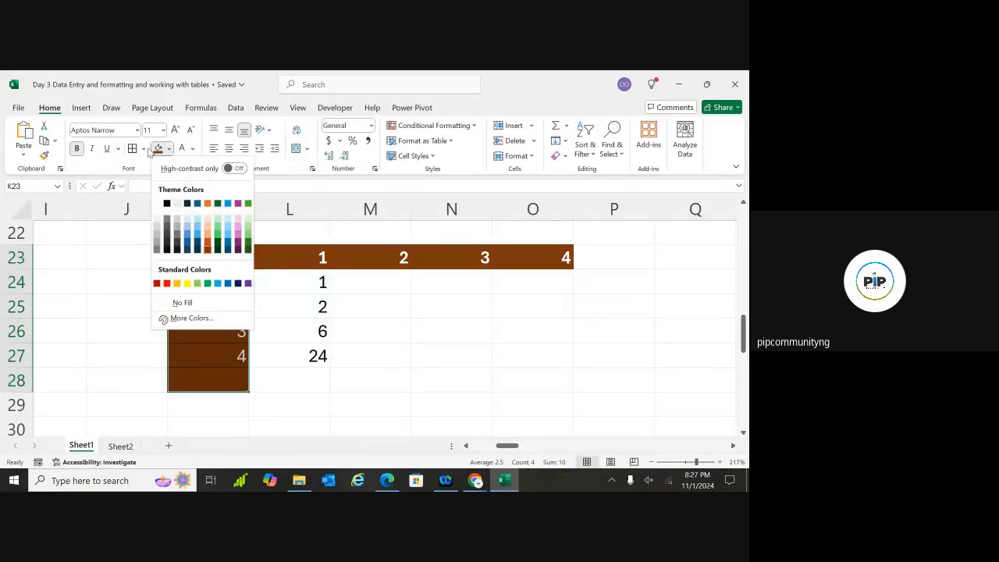
pyautogui.click(145, 149)
pyautogui.click(145, 150)
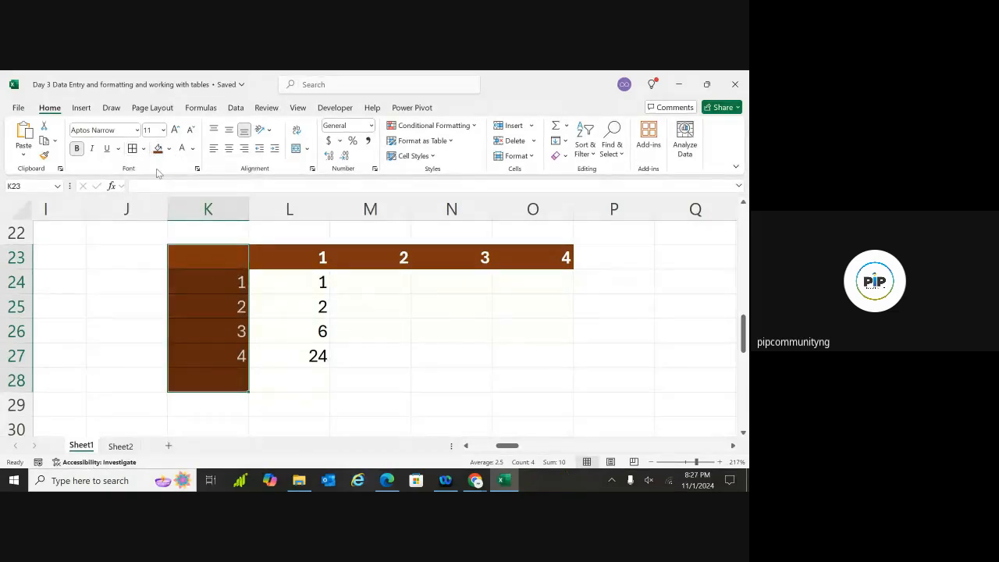
pyautogui.click(144, 149)
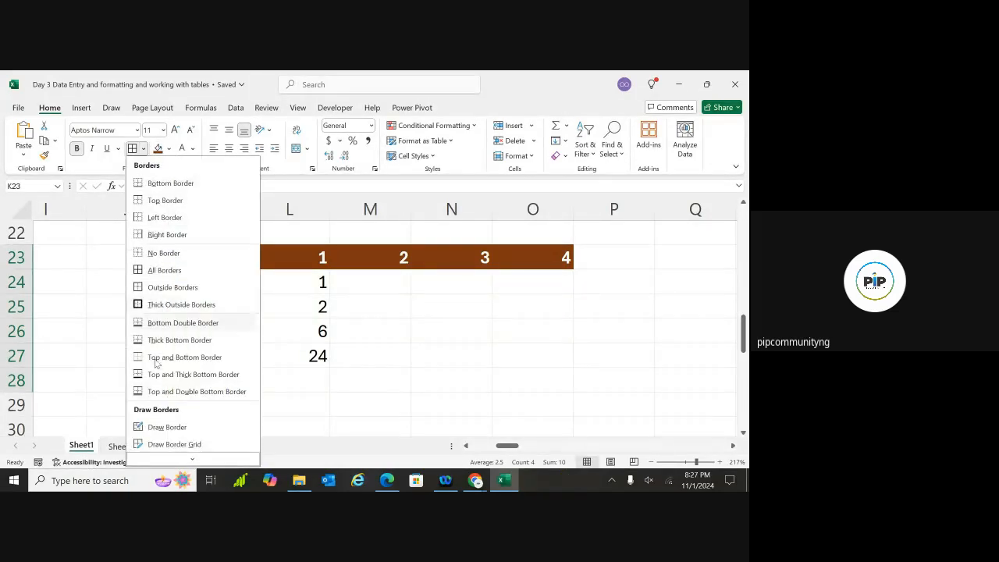
pyautogui.moveTo(188, 460)
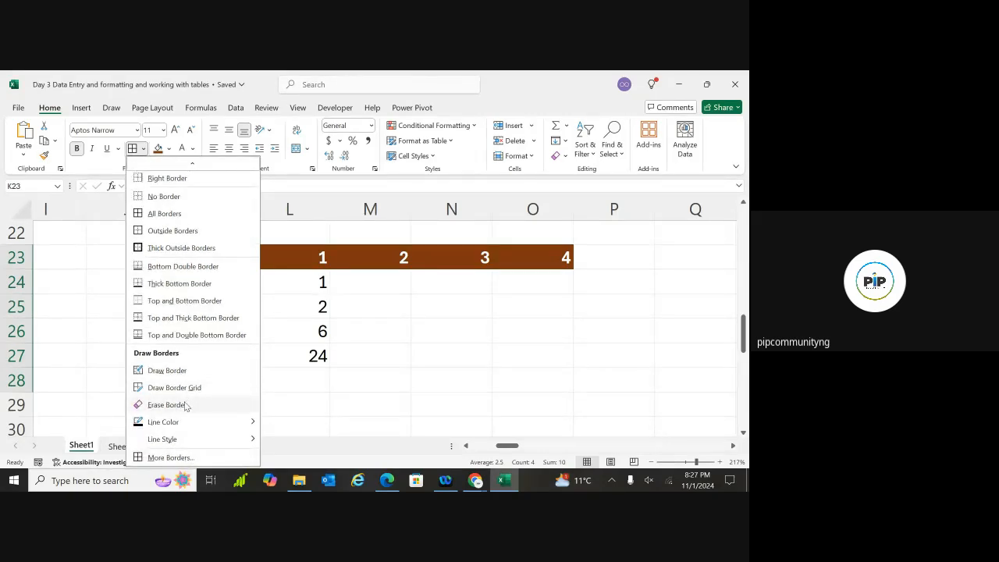
pyautogui.moveTo(174, 422)
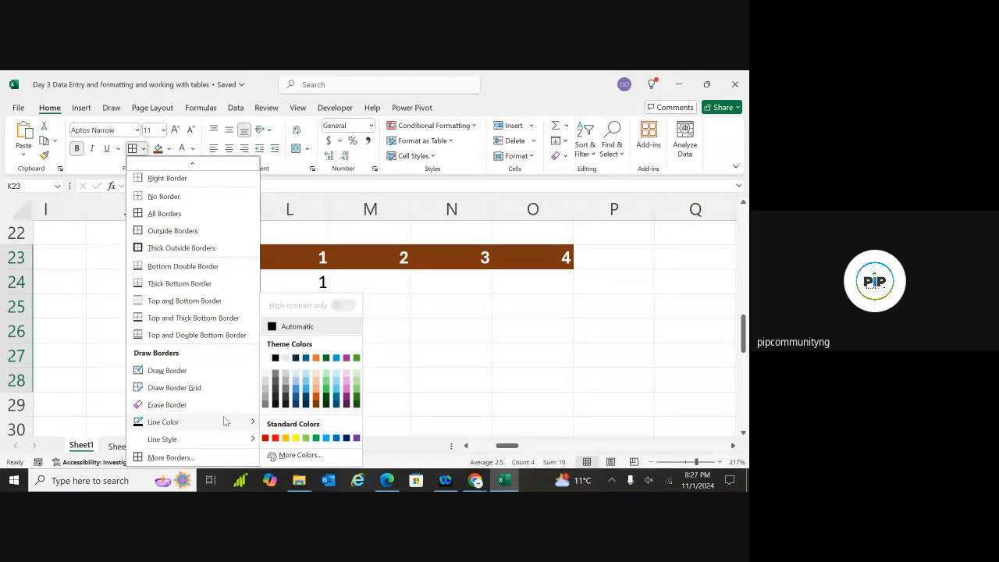
pyautogui.click(267, 364)
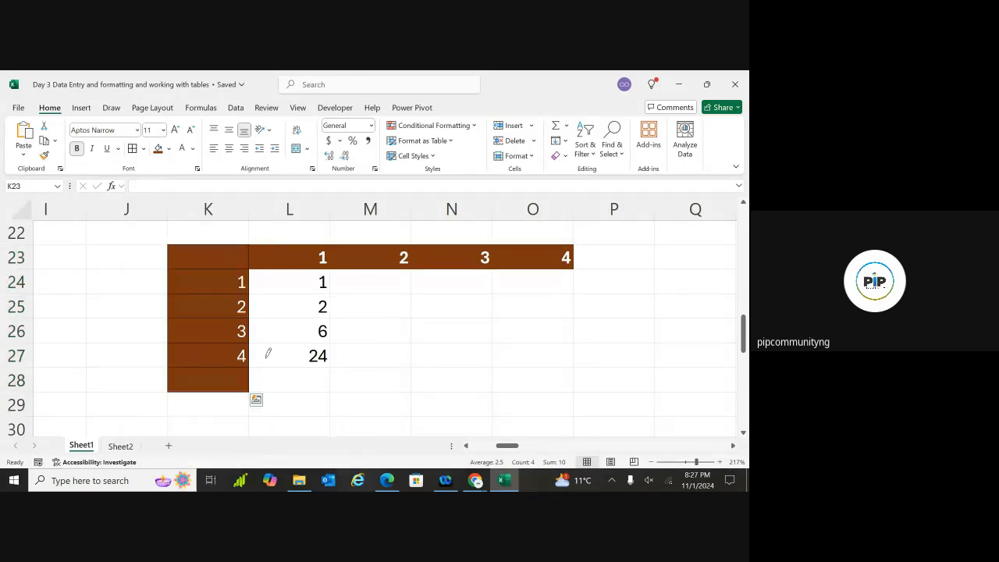
# Draw light separator lines under K23, K24, K25 and K26
pyautogui.moveTo(186, 269); pyautogui.dragTo(245, 270)
pyautogui.moveTo(179, 290); pyautogui.dragTo(239, 292)
pyautogui.moveTo(178, 314); pyautogui.dragTo(234, 313)
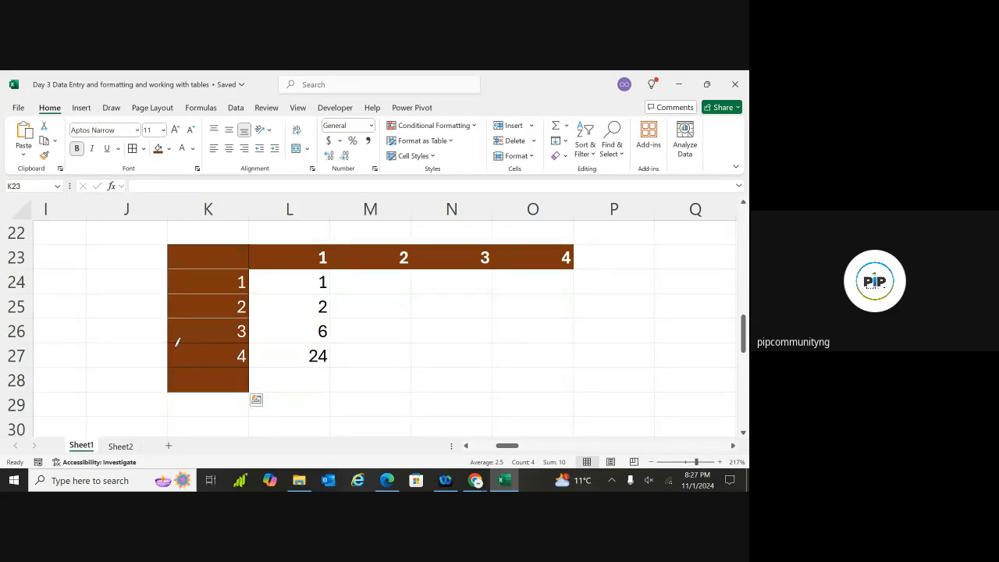
pyautogui.moveTo(181, 339)
pyautogui.mouseDown()
pyautogui.moveTo(232, 347)
pyautogui.moveTo(247, 361)
pyautogui.mouseUp()
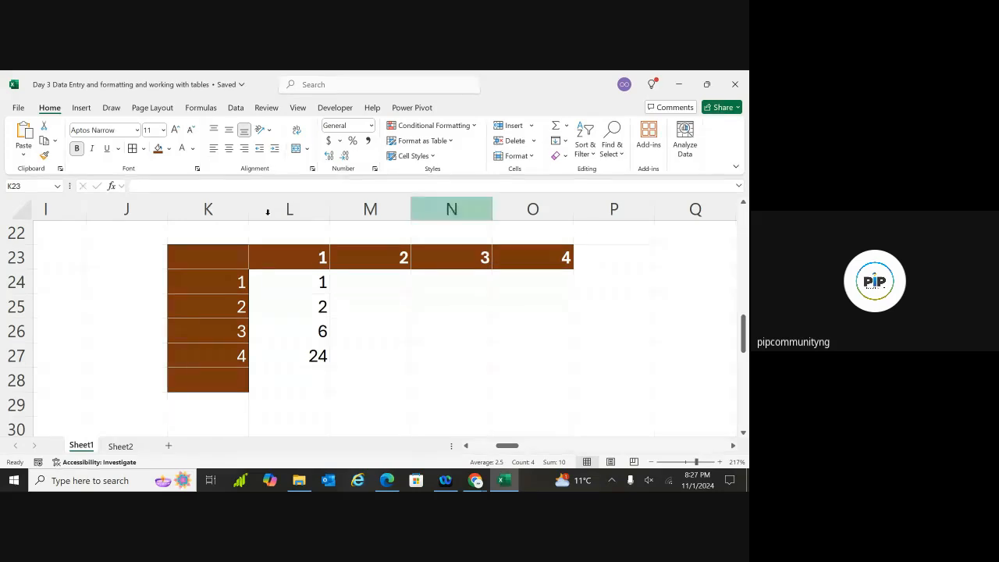
pyautogui.click(134, 151)
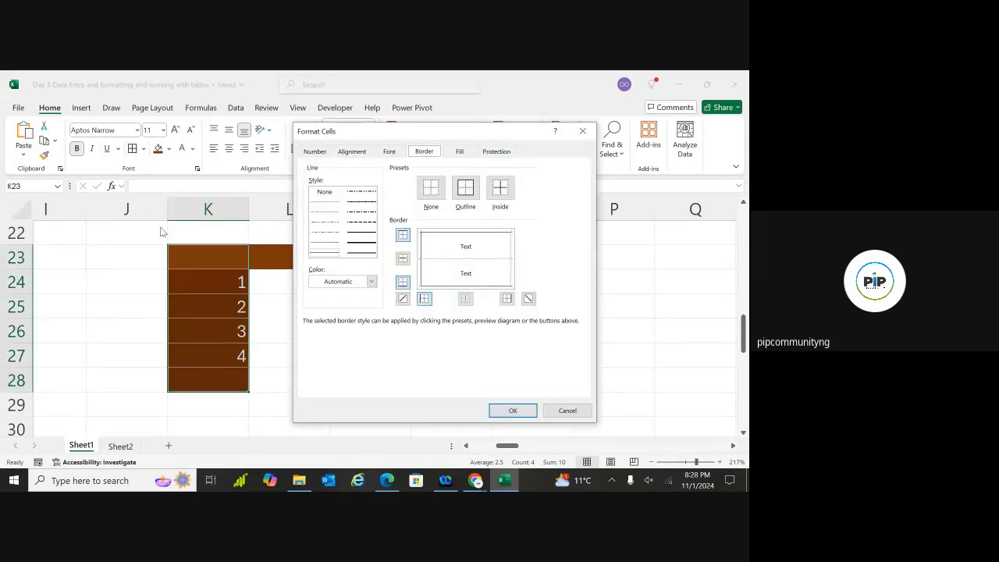
pyautogui.click(583, 131)
pyautogui.click(627, 249)
pyautogui.click(394, 320)
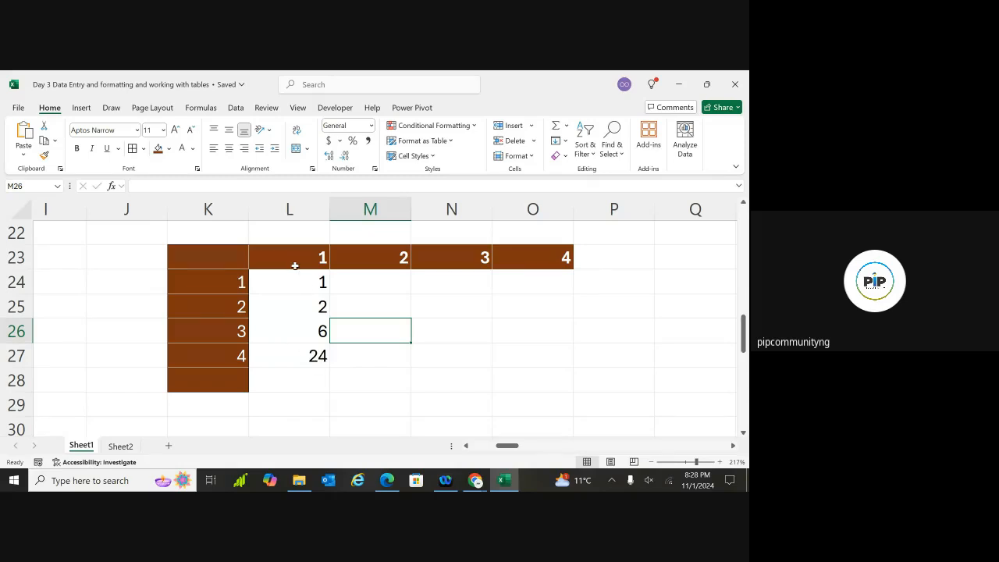
# Give the grid range L24:O28 an outline border through Format Cells
pyautogui.moveTo(296, 277); pyautogui.dragTo(551, 372)
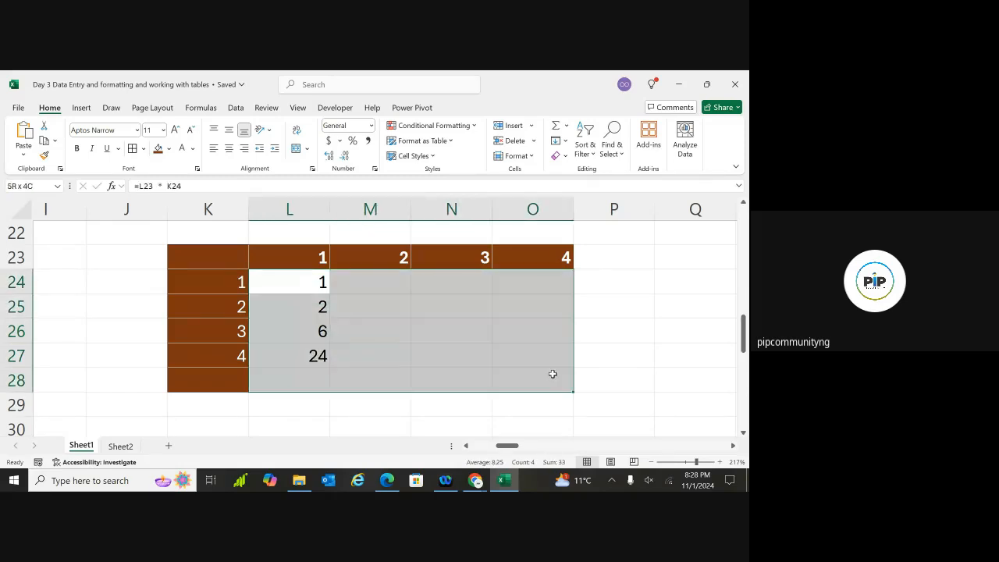
pyautogui.click(134, 151)
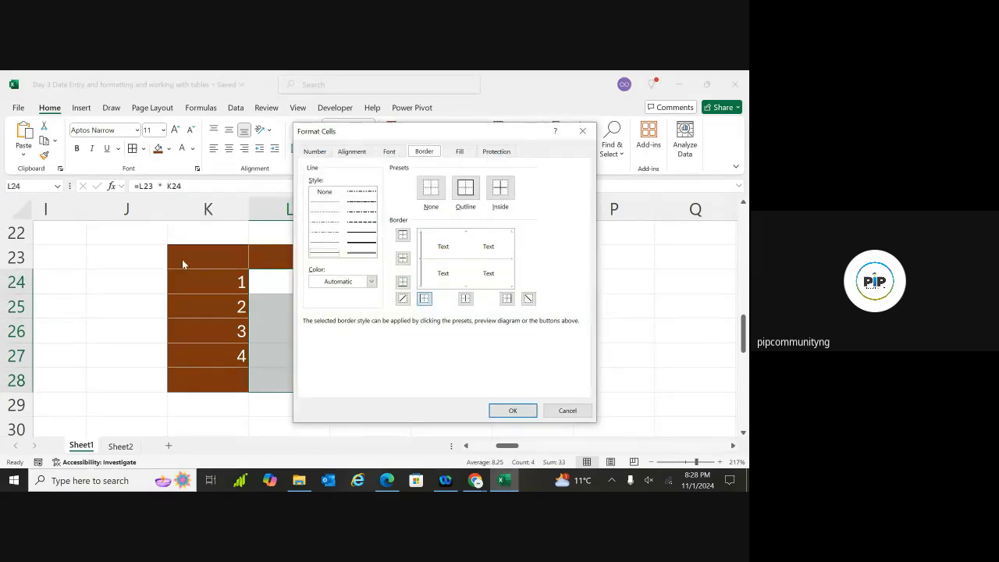
pyautogui.click(580, 131)
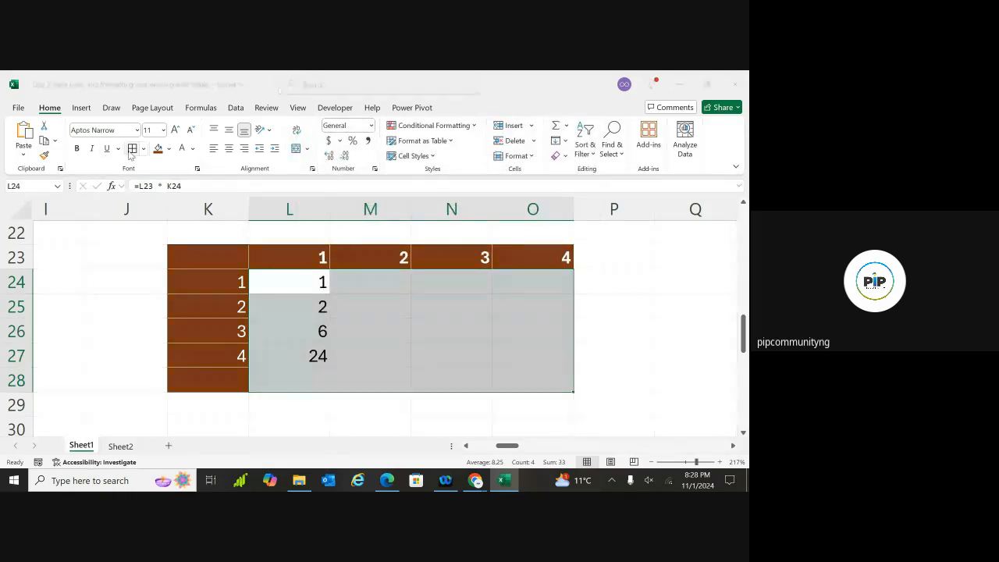
pyautogui.hotkey('ctrl', '1')
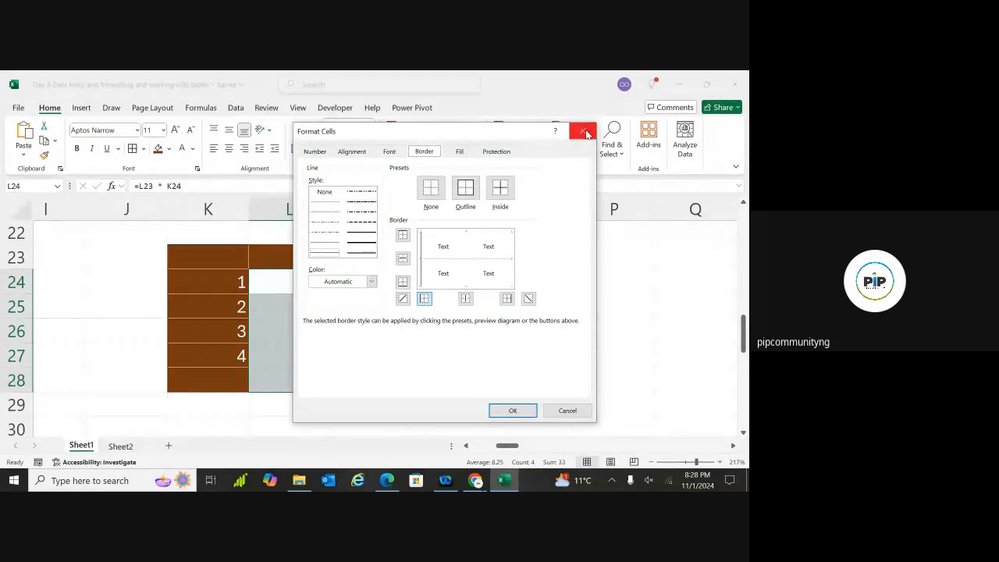
pyautogui.click(460, 199)
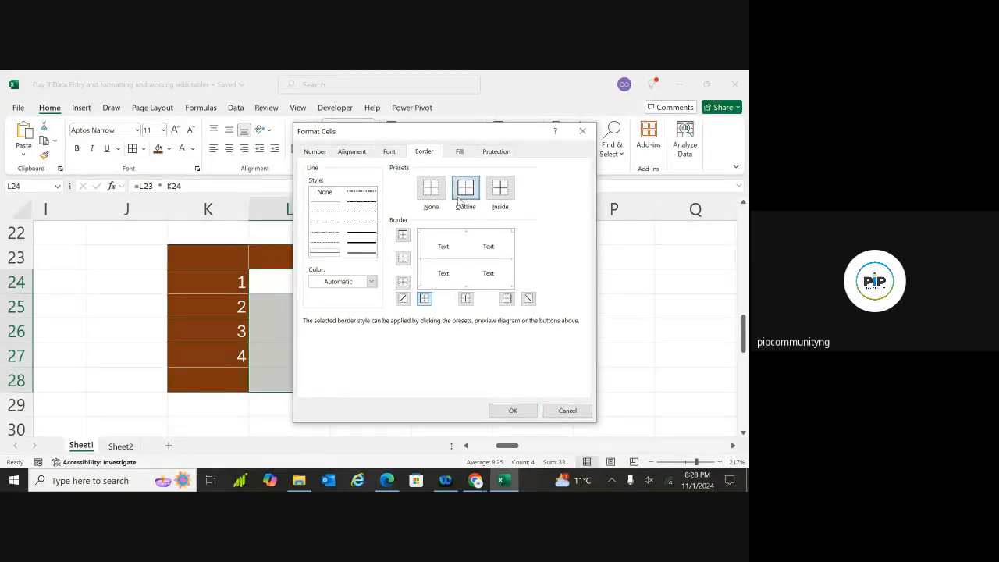
pyautogui.click(462, 196)
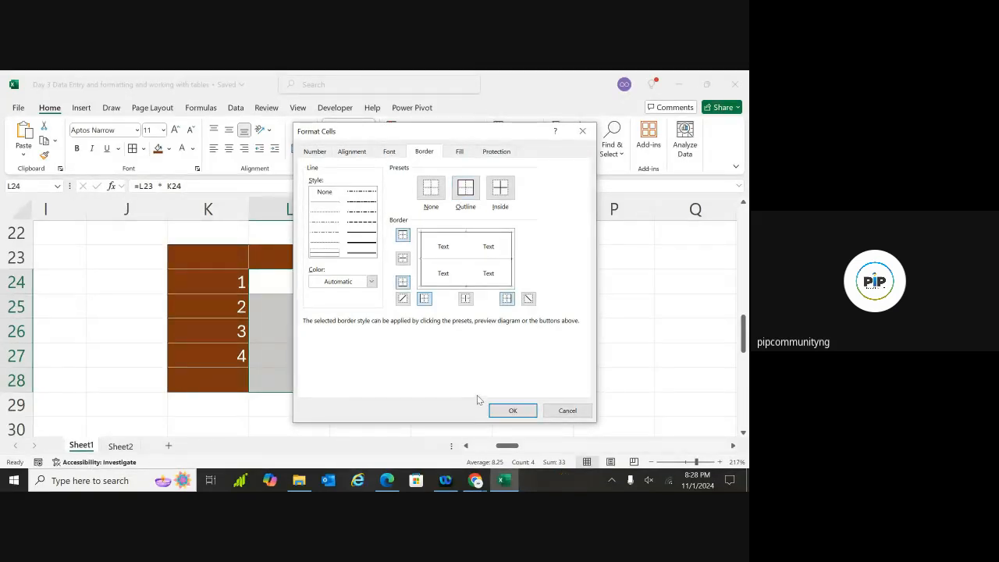
pyautogui.click(513, 410)
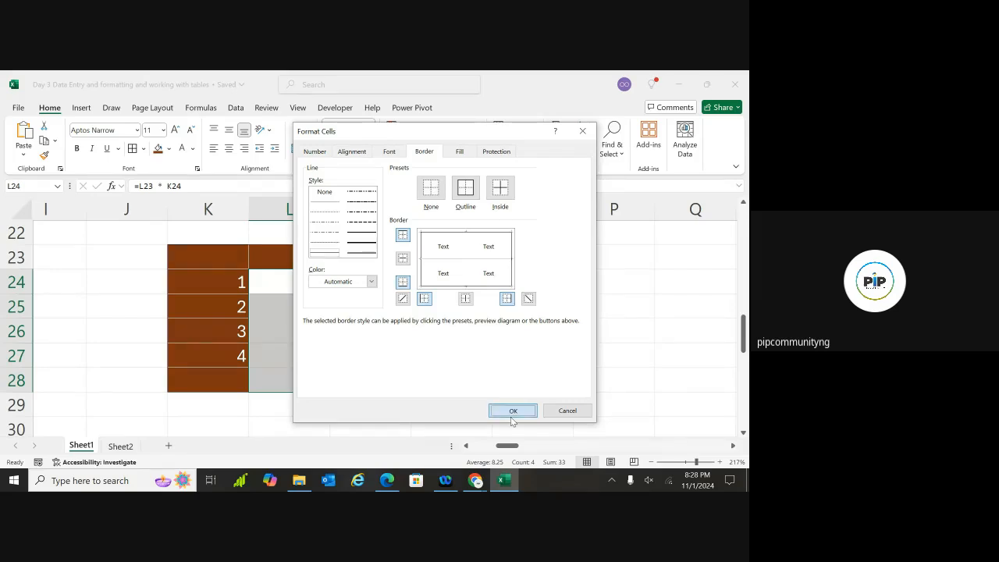
# Apply All Borders to every cell in L24:O28, then undo the last border change
pyautogui.click(142, 149)
pyautogui.click(143, 271)
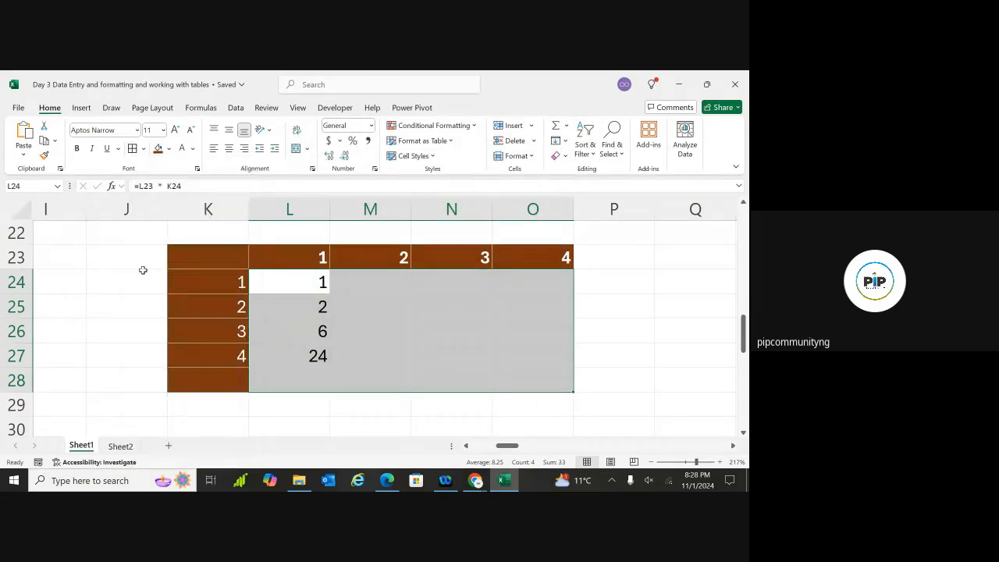
pyautogui.click(142, 270)
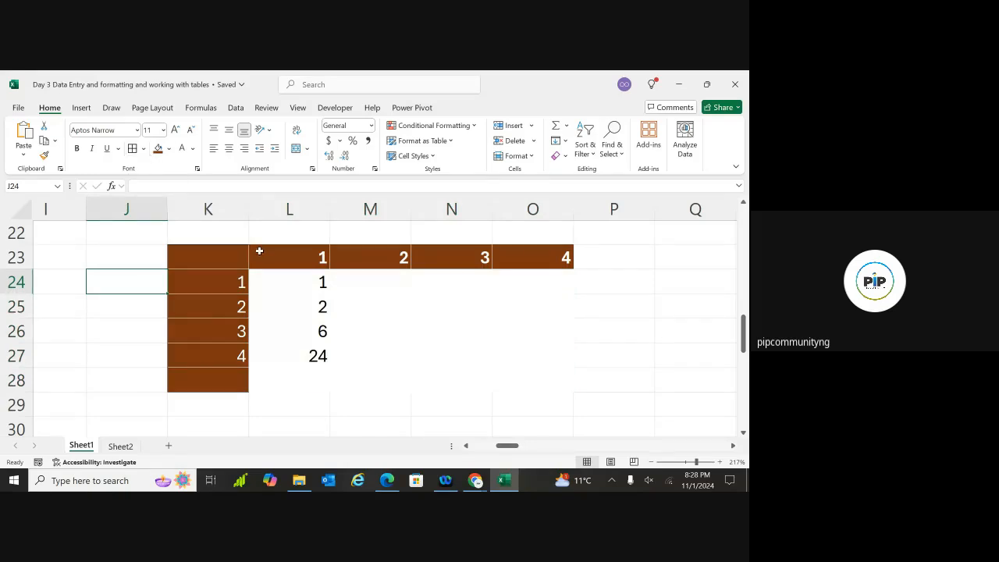
pyautogui.moveTo(299, 288); pyautogui.dragTo(510, 373)
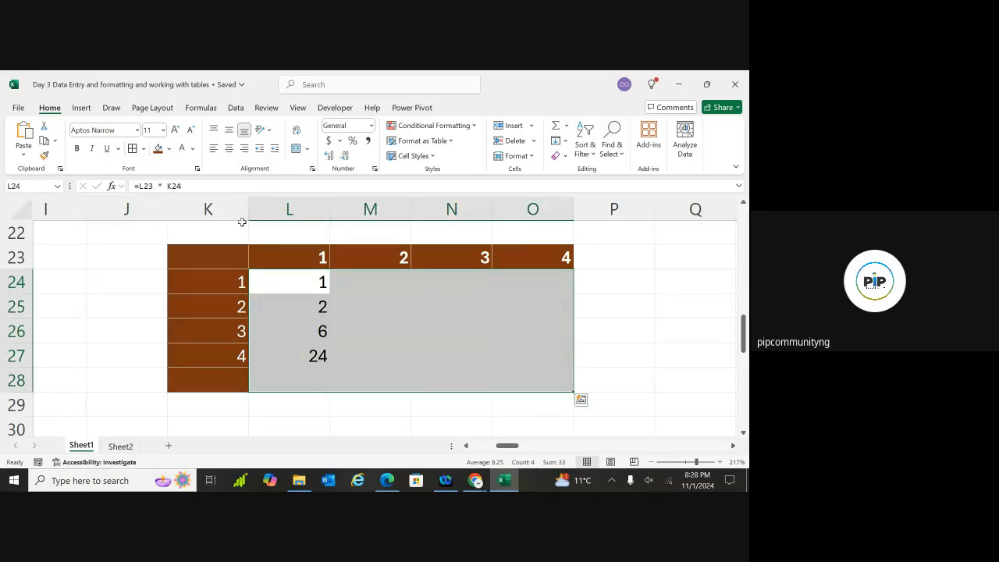
pyautogui.click(143, 151)
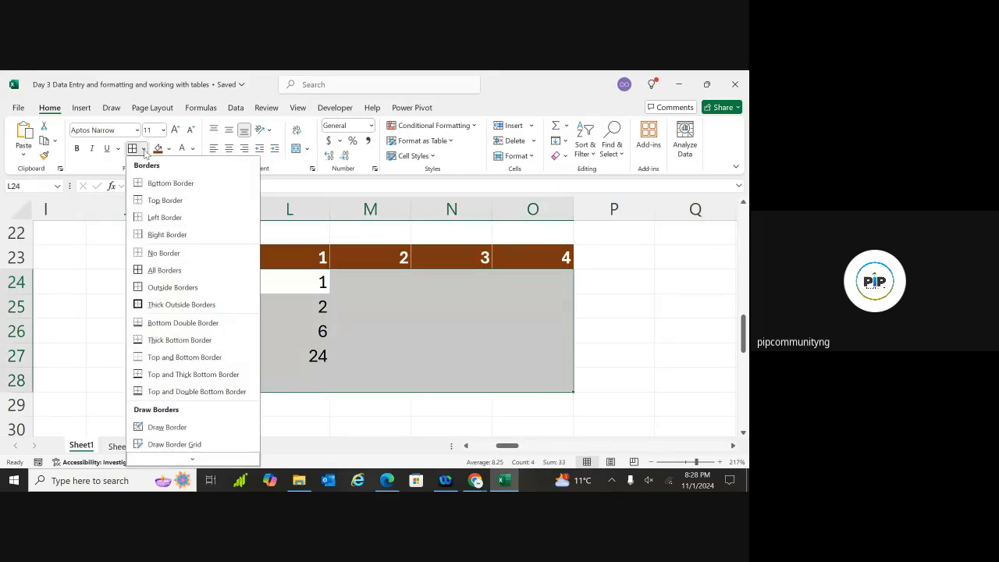
pyautogui.click(154, 271)
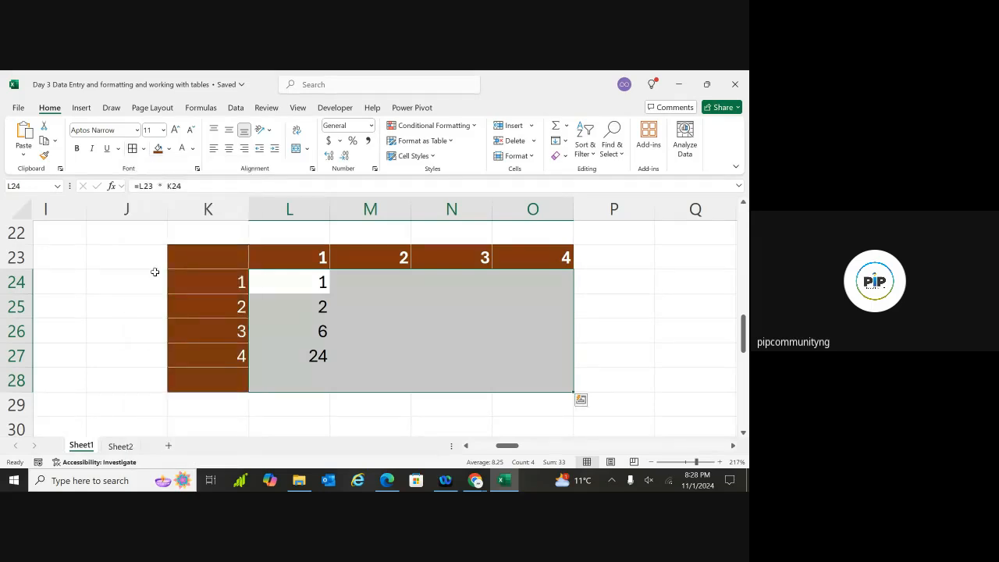
pyautogui.click(270, 309)
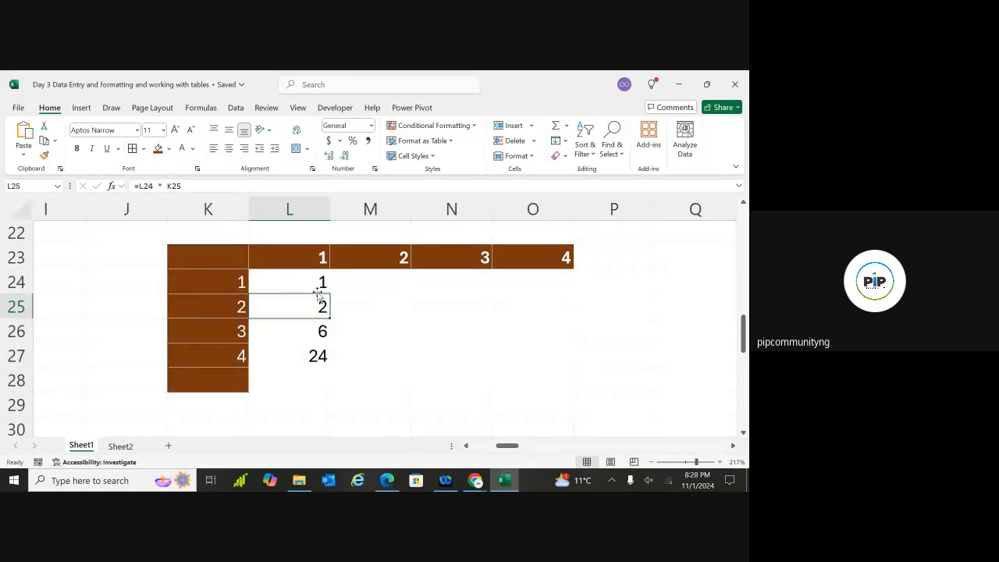
pyautogui.hotkey('ctrl', 'z')
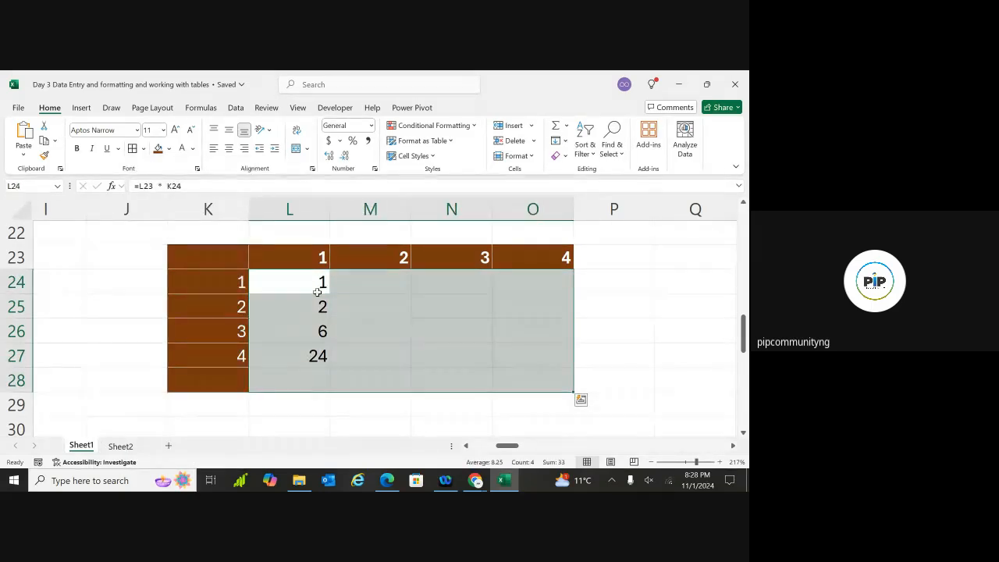
# Delete 2, 6 and 24 from L25:L27 and cut L24's formula back to '='
pyautogui.click(659, 330)
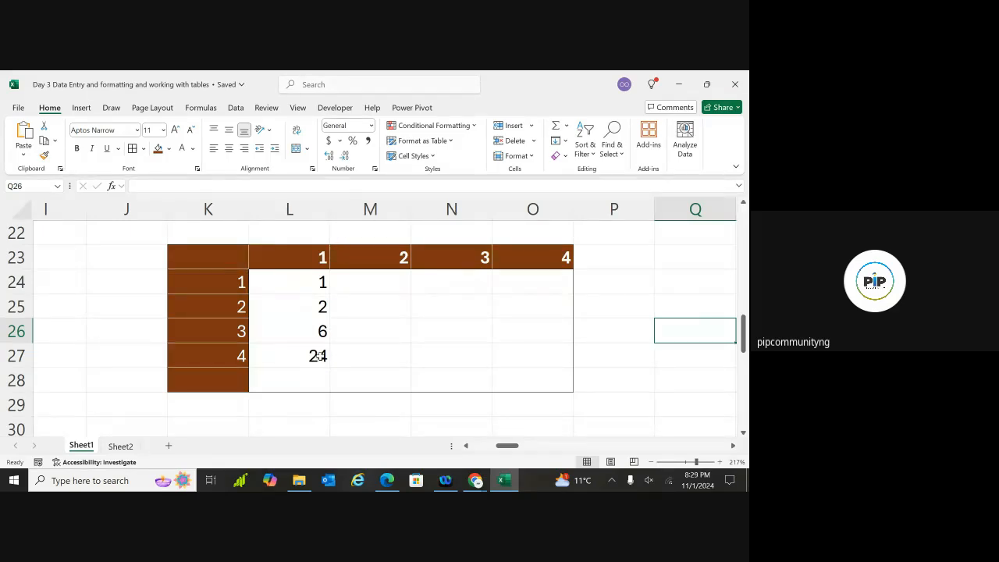
pyautogui.moveTo(321, 307); pyautogui.dragTo(322, 356)
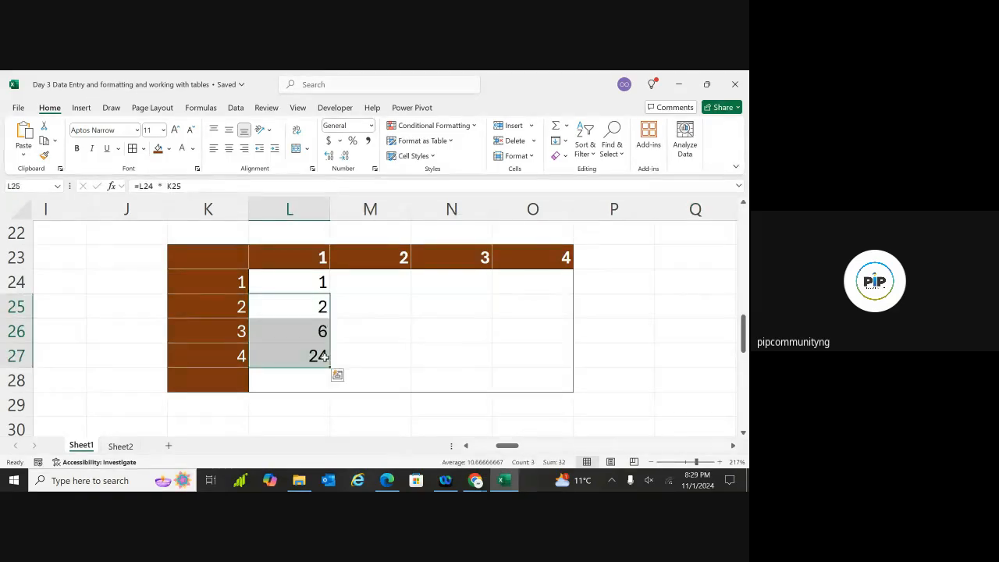
pyautogui.press('Delete')
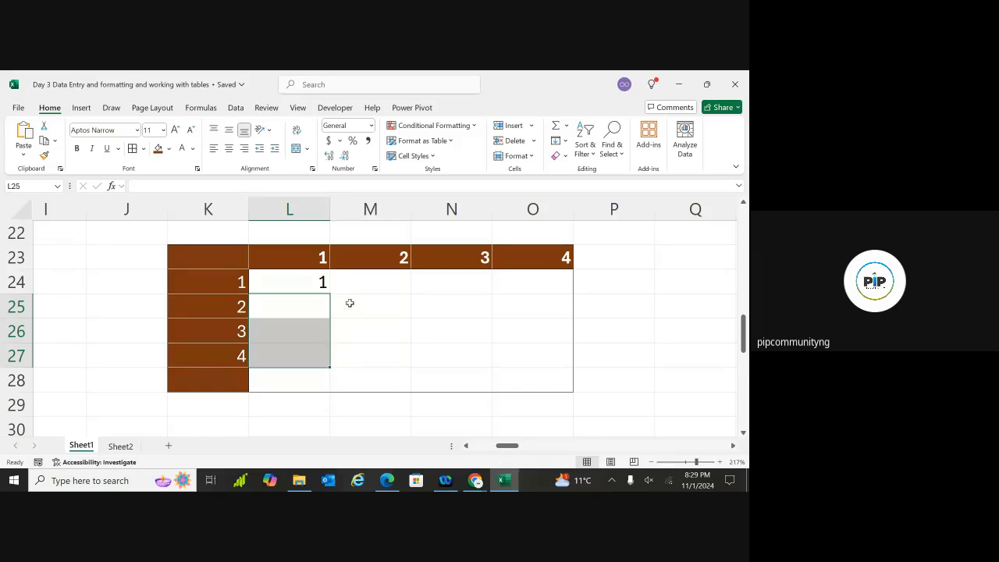
pyautogui.doubleClick(308, 280)
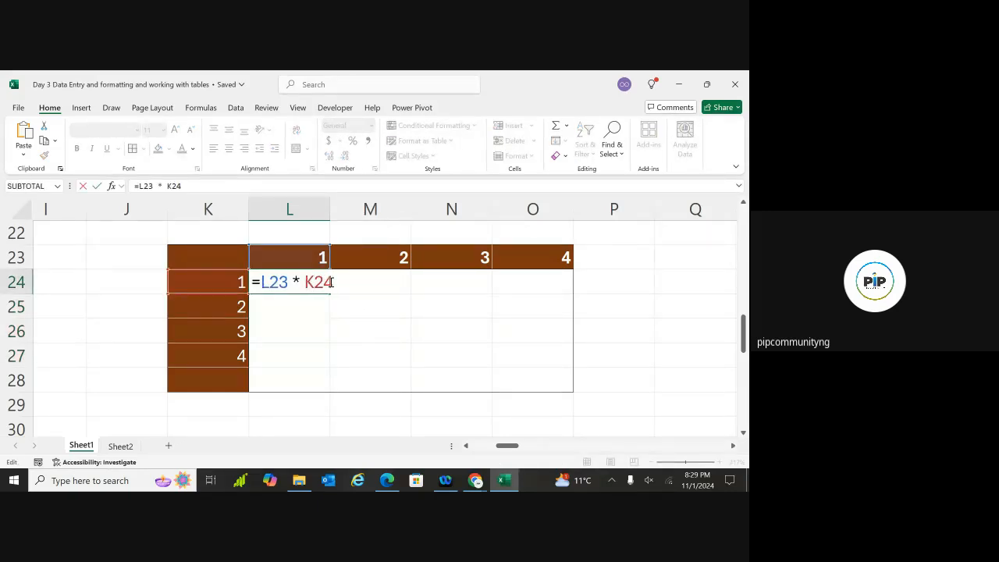
pyautogui.press('BackSpace')
pyautogui.press('BackSpace')
pyautogui.press('BackSpace')
pyautogui.press('BackSpace')
pyautogui.press('BackSpace')
pyautogui.press('BackSpace')
pyautogui.press('BackSpace')
pyautogui.press('BackSpace')
pyautogui.press('BackSpace')
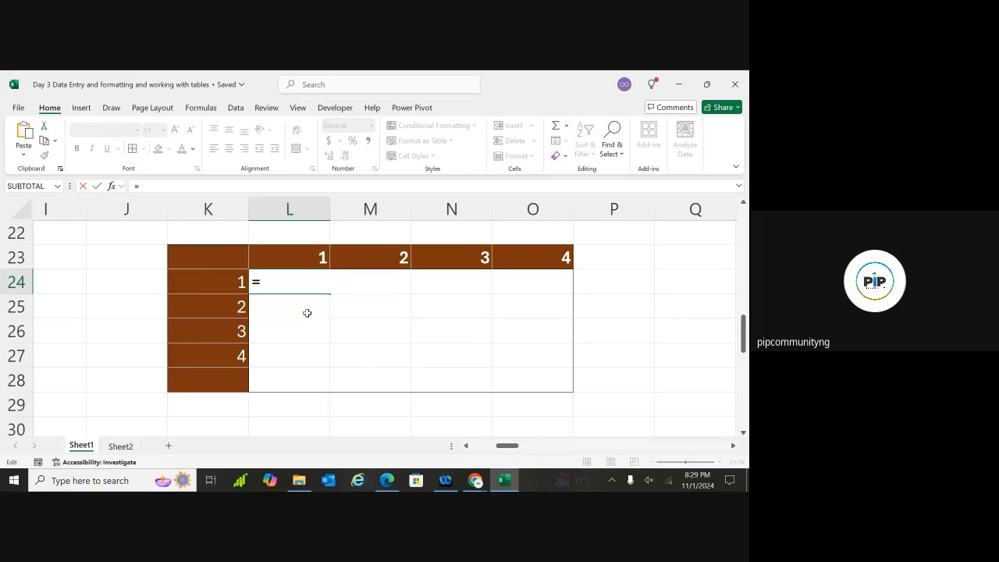
# Rebuild L24's formula as =K24 * L23
pyautogui.click(234, 281)
pyautogui.press('F4')
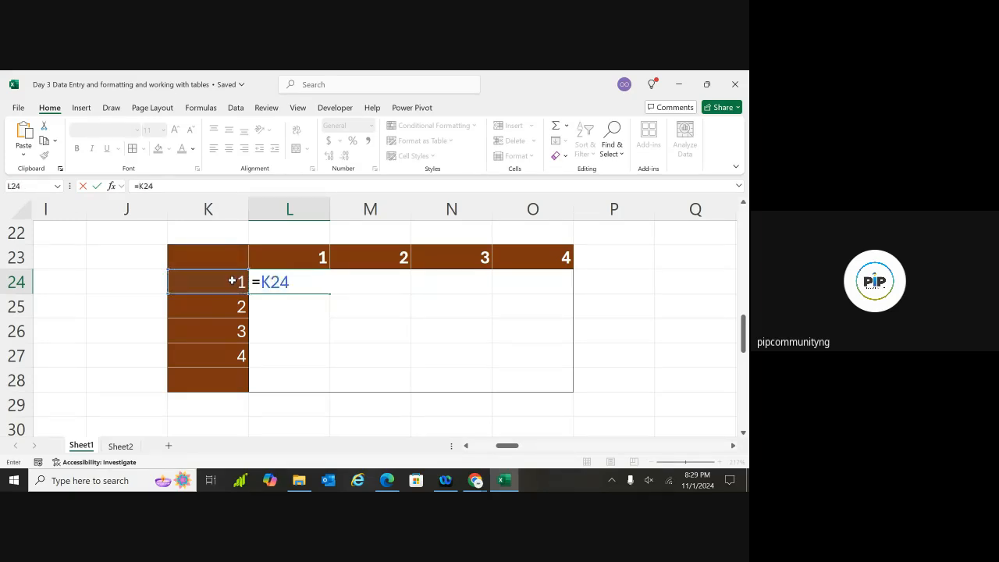
pyautogui.write('*')
pyautogui.click(292, 264)
pyautogui.press('Return')
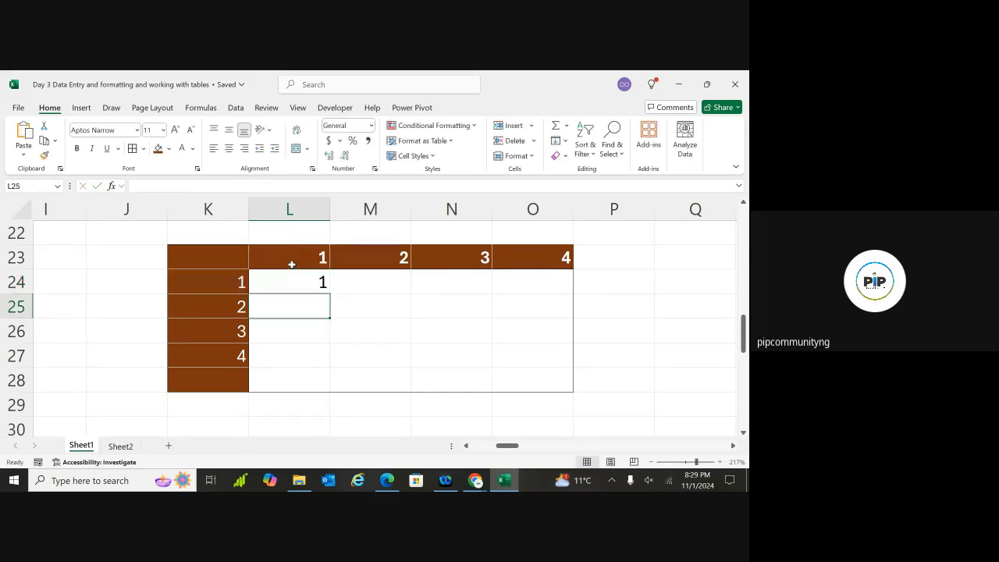
# Copy L24 across to N24 giving 1, 2, 6, then undo a fill down to row 27
pyautogui.click(309, 283)
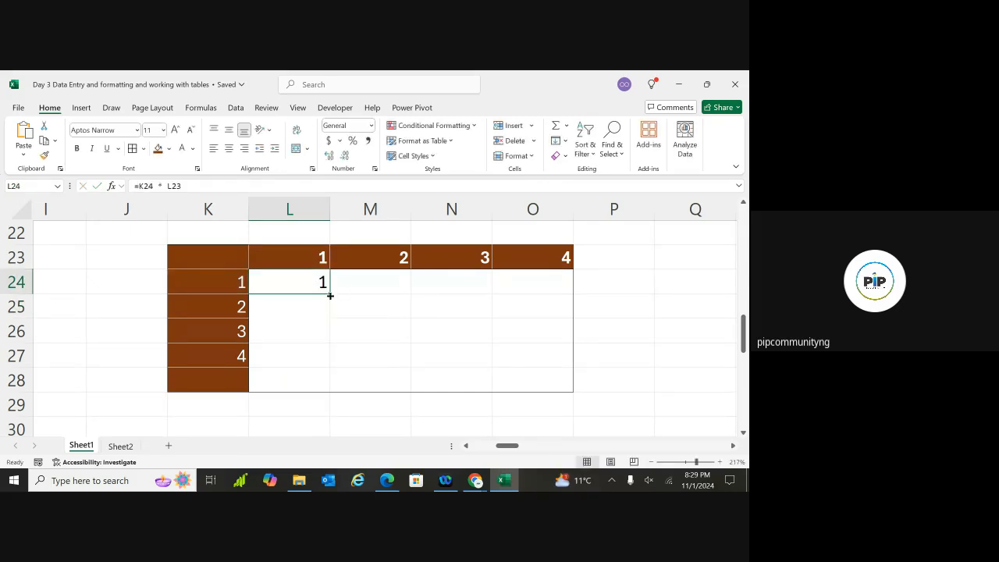
pyautogui.moveTo(330, 294); pyautogui.dragTo(502, 313)
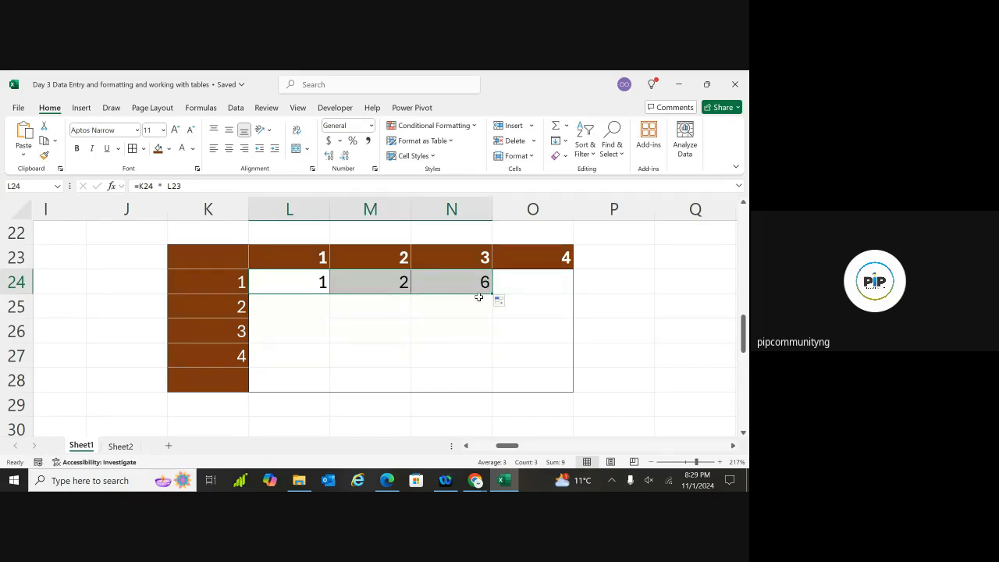
pyautogui.click(491, 296)
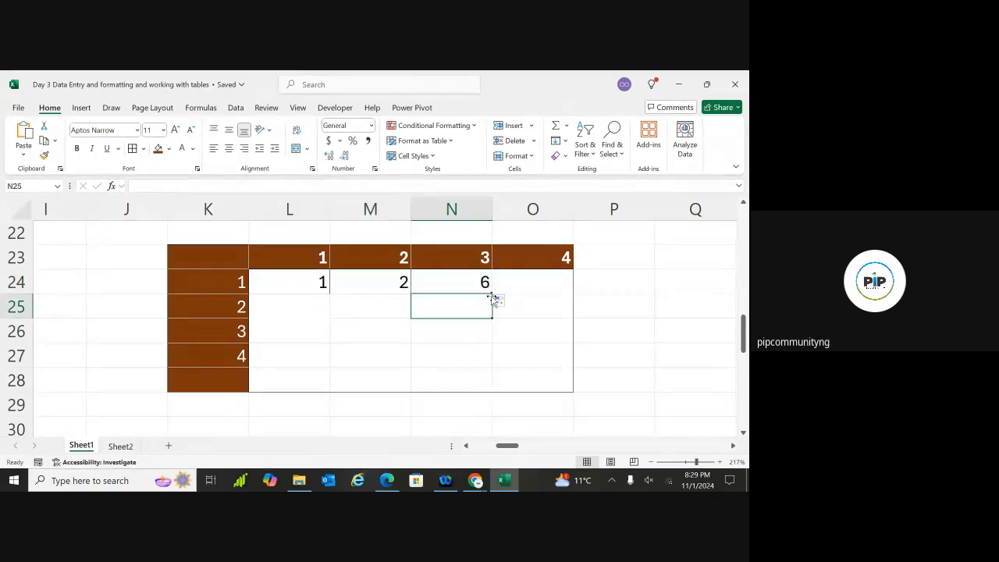
pyautogui.click(304, 288)
pyautogui.moveTo(329, 293); pyautogui.dragTo(521, 362)
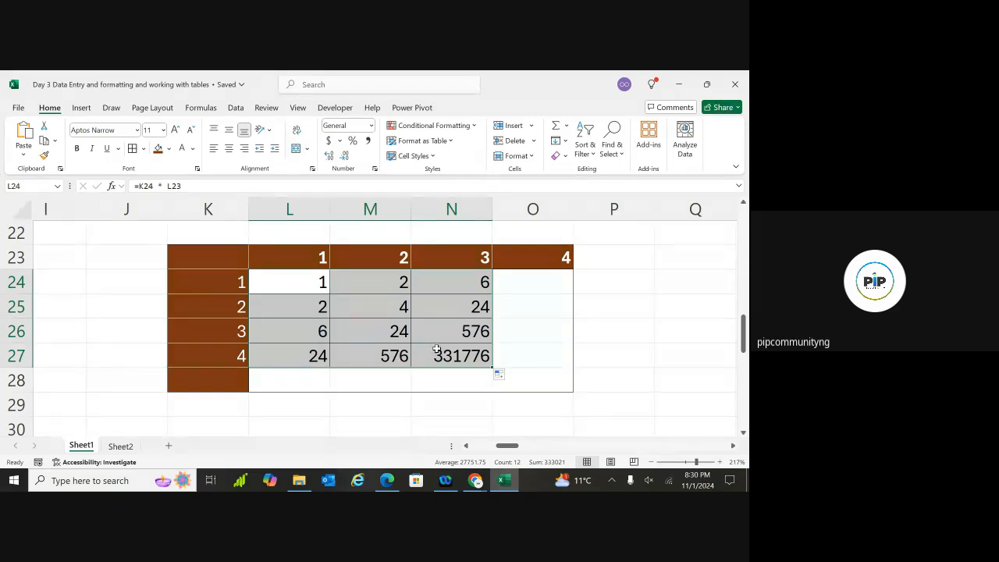
pyautogui.hotkey('ctrl', 'z')
pyautogui.hotkey('ctrl', 'z')
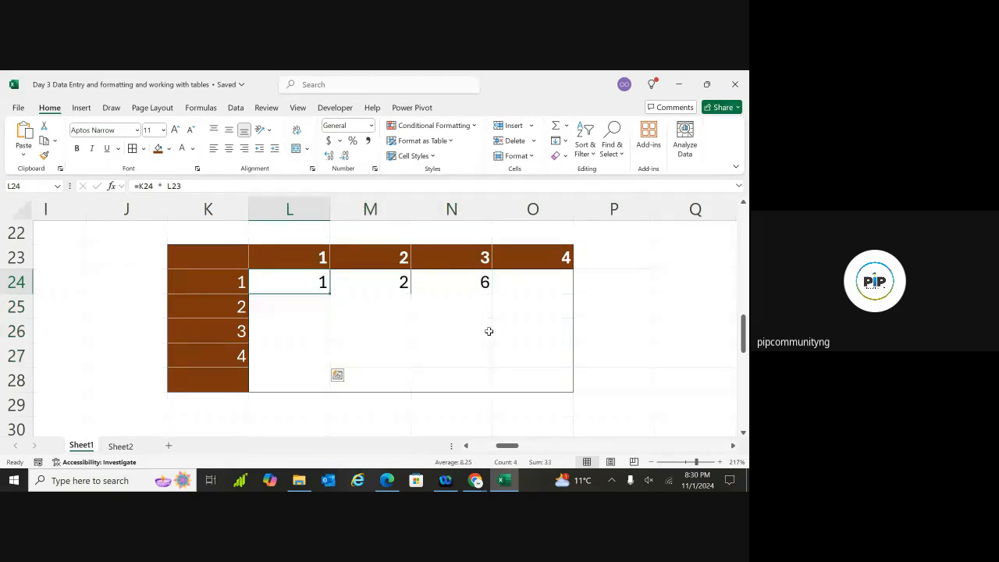
# Undo the row-24 copy and change L24's formula to =K24
pyautogui.hotkey('ctrl', 'z')
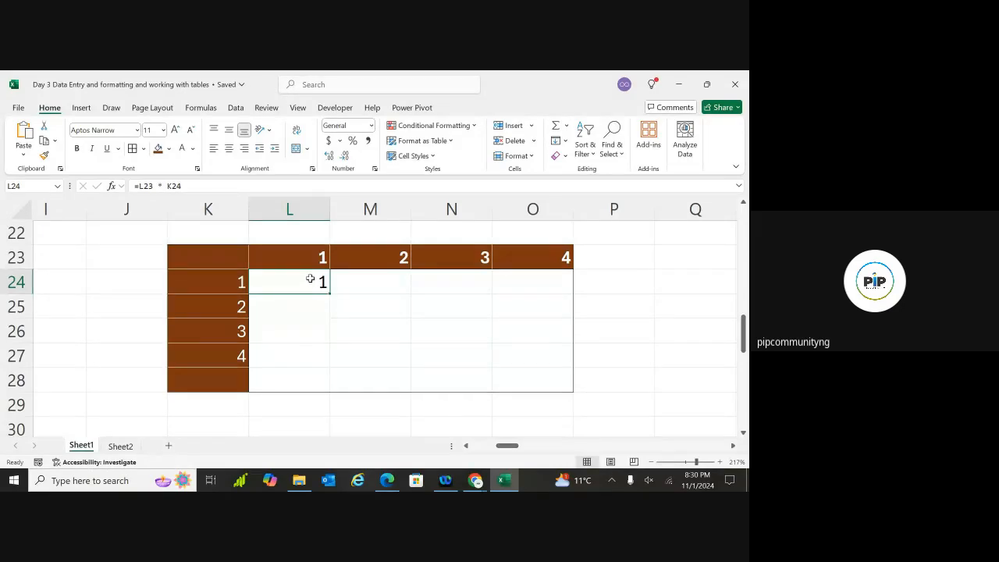
pyautogui.click(324, 309)
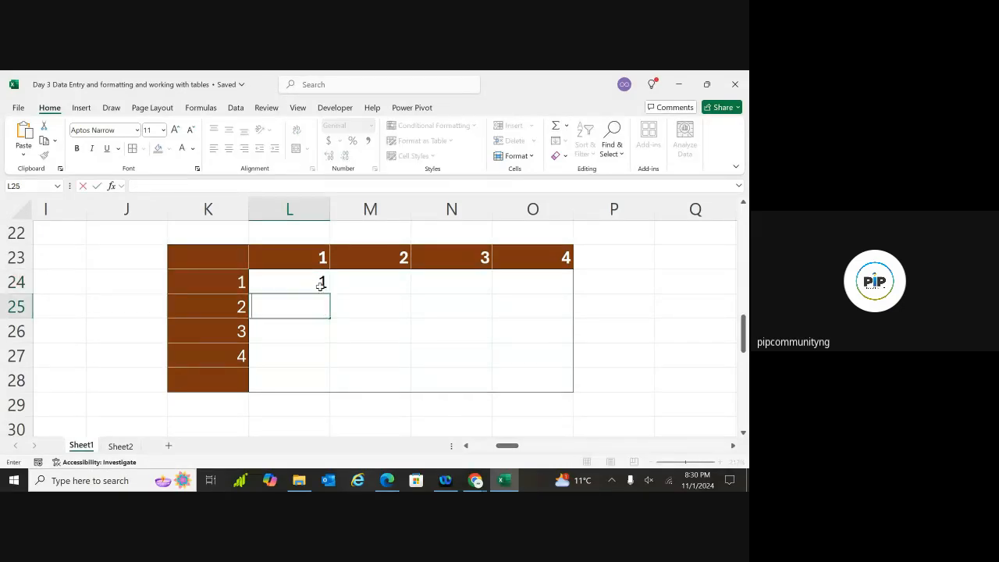
pyautogui.doubleClick(320, 281)
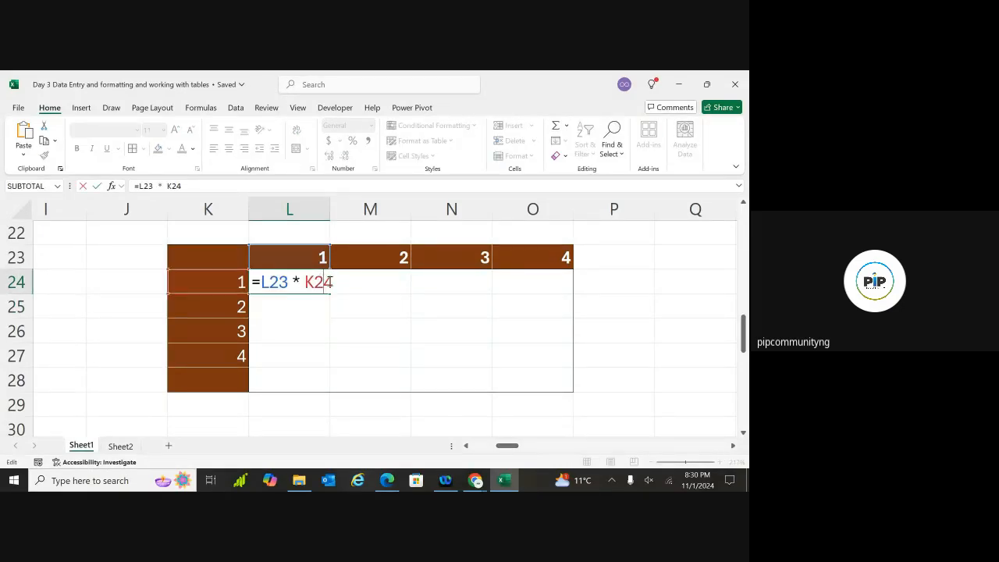
pyautogui.press('BackSpace')
pyautogui.press('BackSpace')
pyautogui.press('BackSpace')
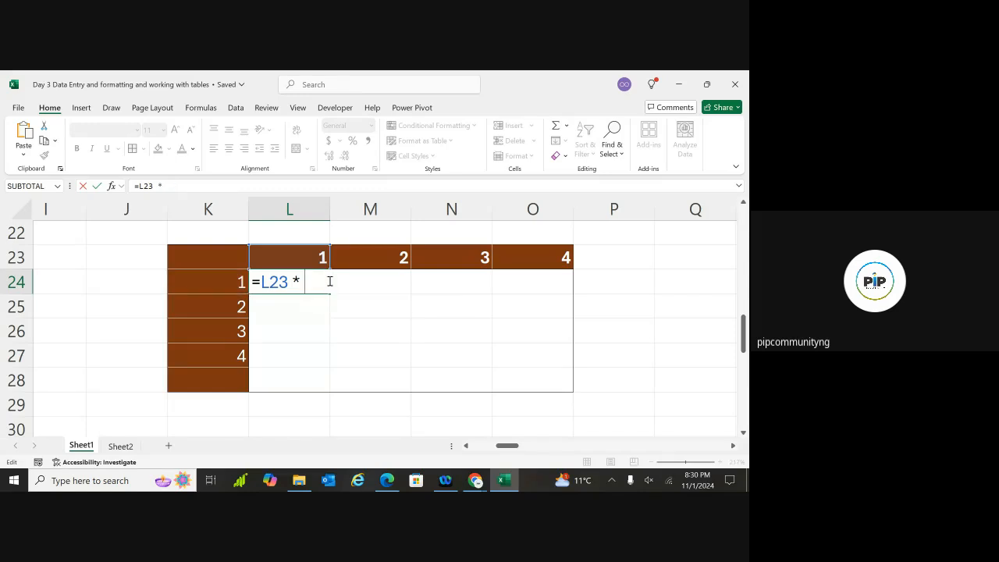
pyautogui.press('BackSpace')
pyautogui.press('BackSpace')
pyautogui.press('BackSpace')
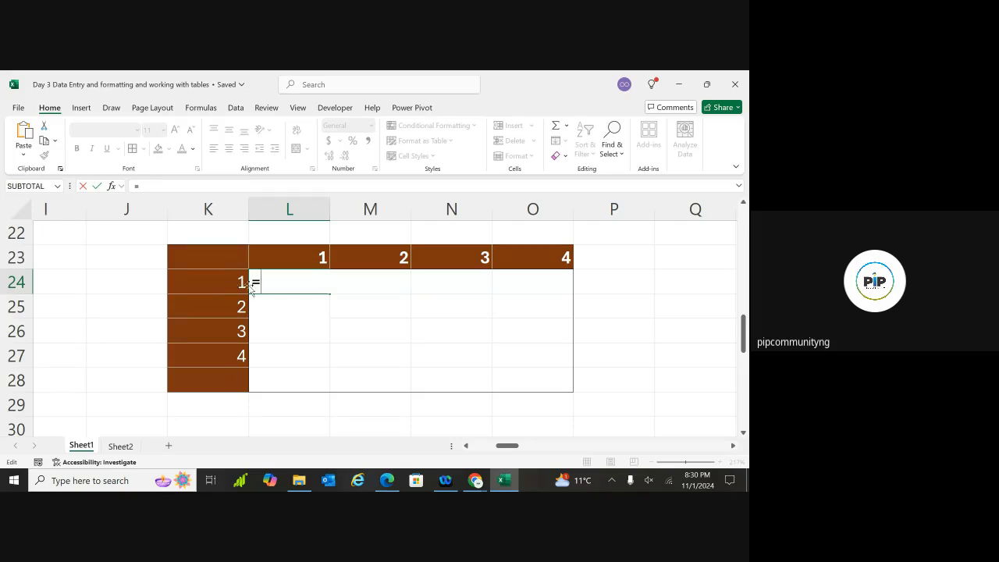
pyautogui.write('K')
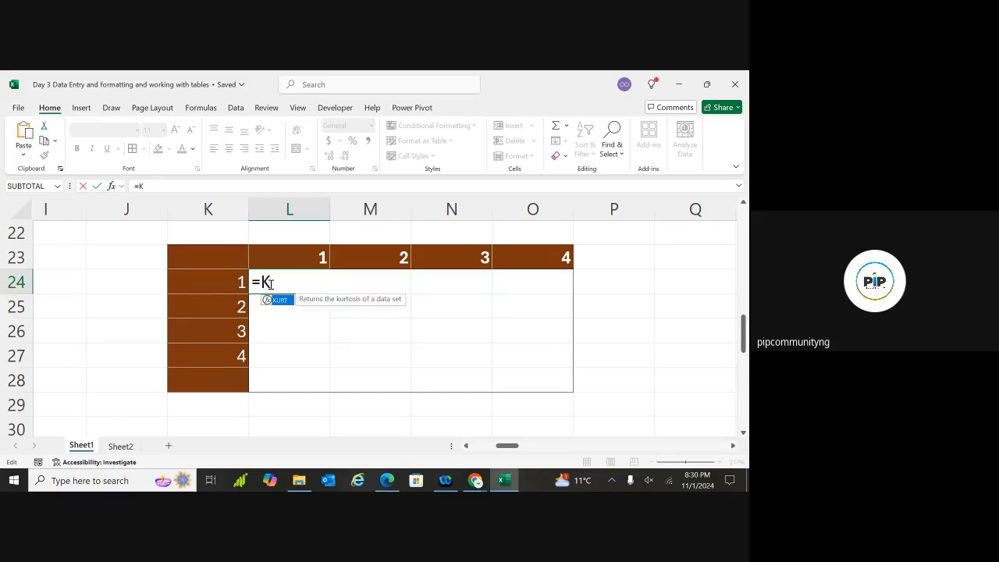
pyautogui.write('24')
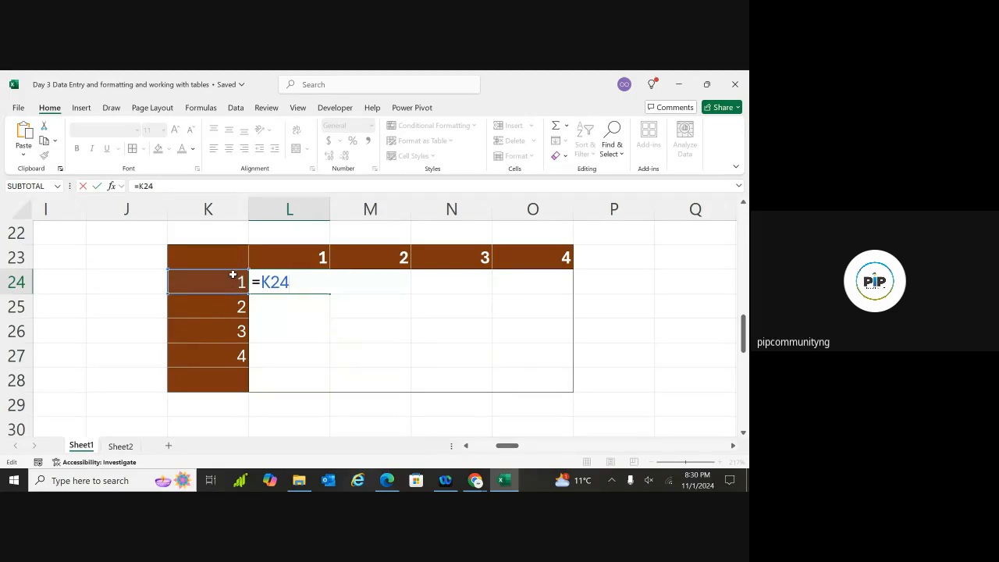
pyautogui.press('Return')
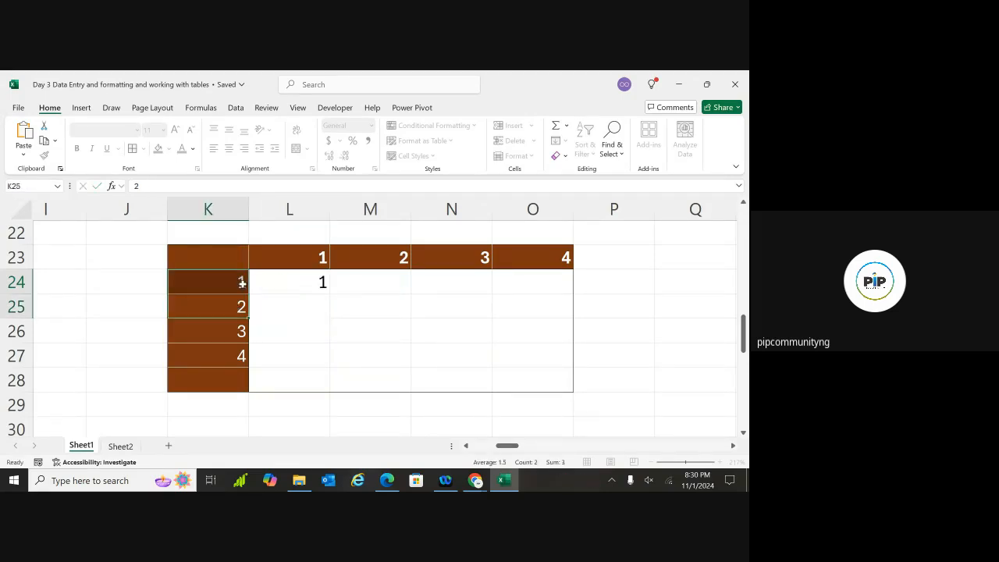
pyautogui.doubleClick(297, 284)
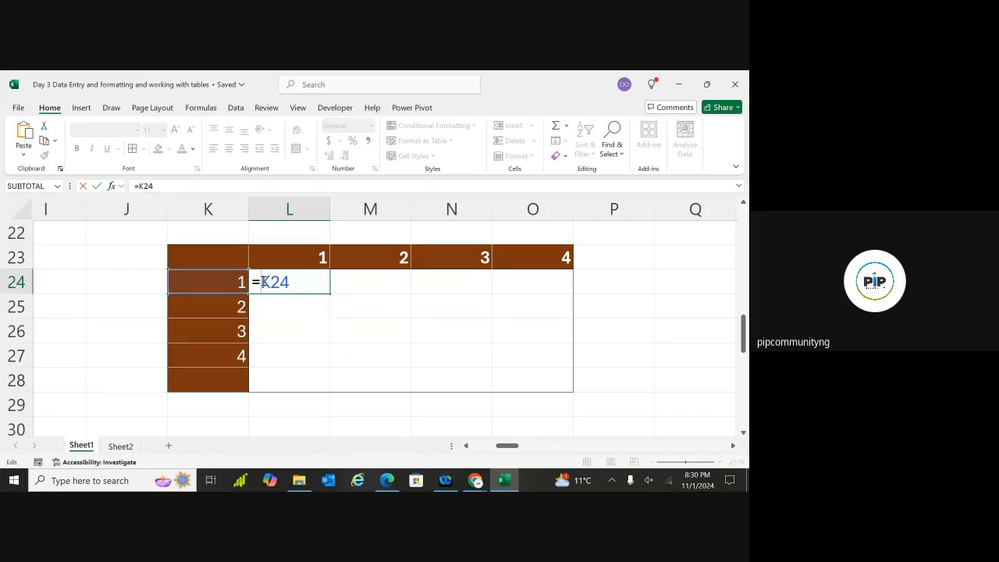
# Enter the mixed-reference formula =$K24 * L$23 in L24, which shows 1
pyautogui.write('$')
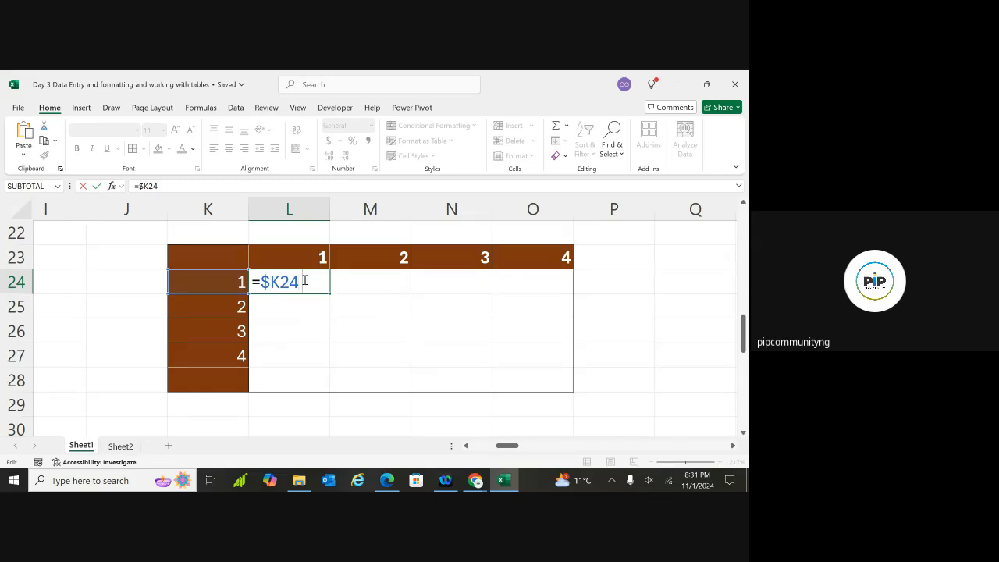
pyautogui.write('*')
pyautogui.click(313, 259)
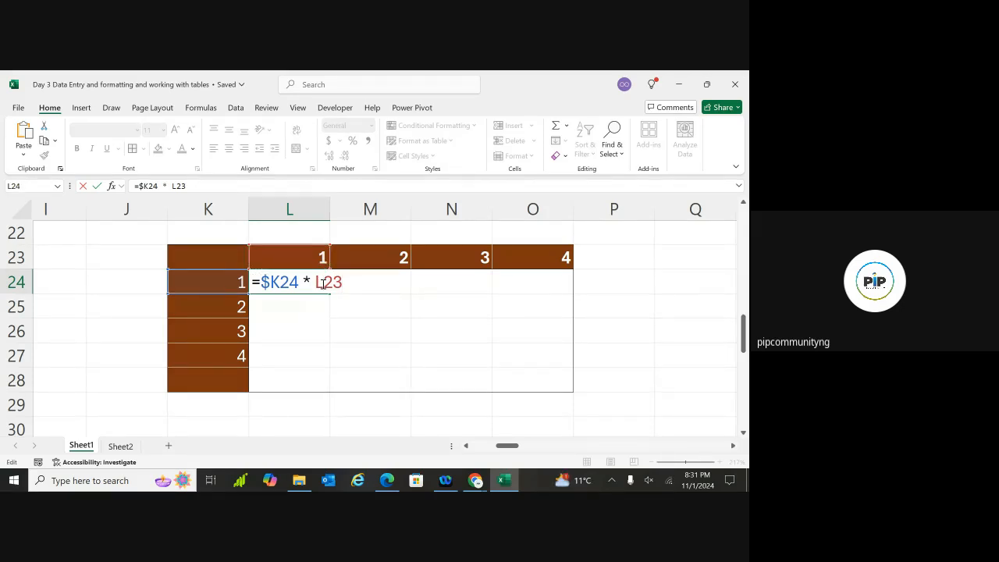
pyautogui.click(323, 283)
pyautogui.write('$')
pyautogui.press('Return')
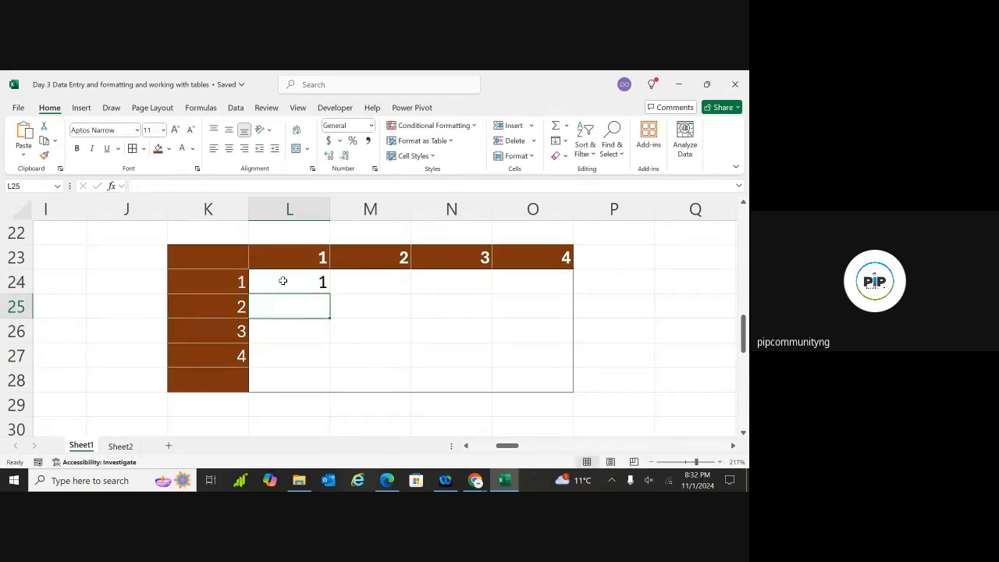
# Copy L24's formula down to L27 and across to column O, producing products 1 to 16
pyautogui.click(296, 284)
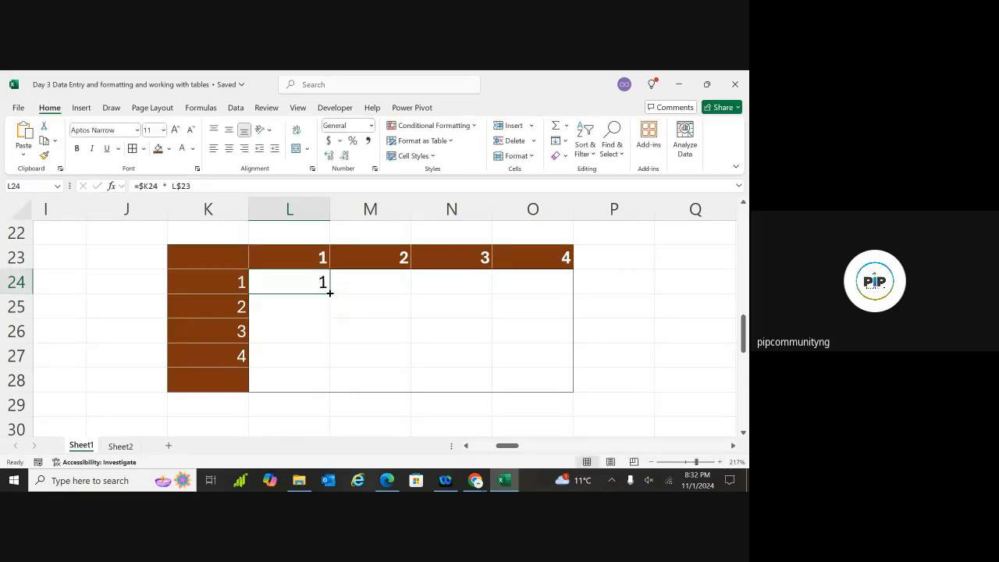
pyautogui.moveTo(330, 293); pyautogui.dragTo(323, 357)
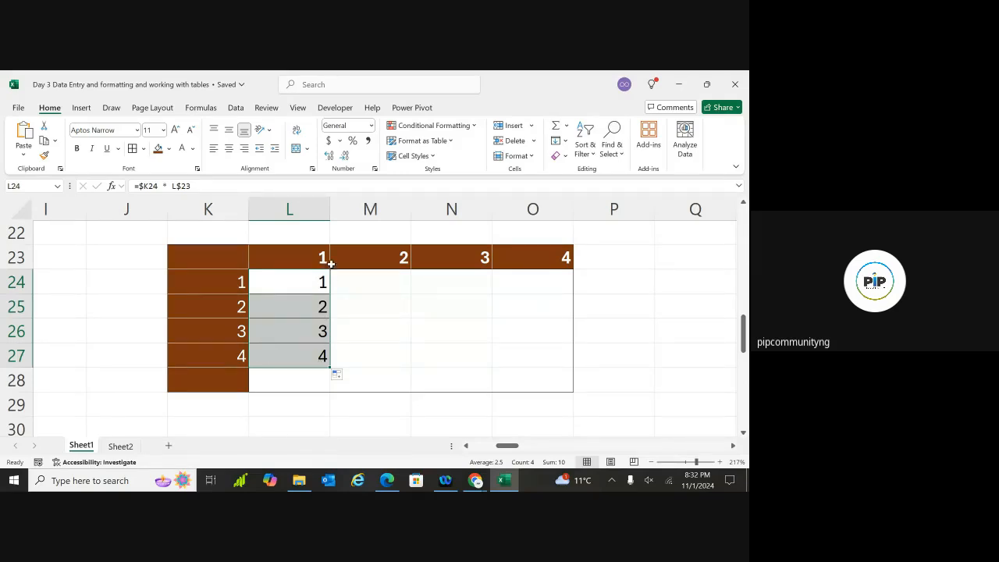
pyautogui.moveTo(323, 282); pyautogui.dragTo(331, 294)
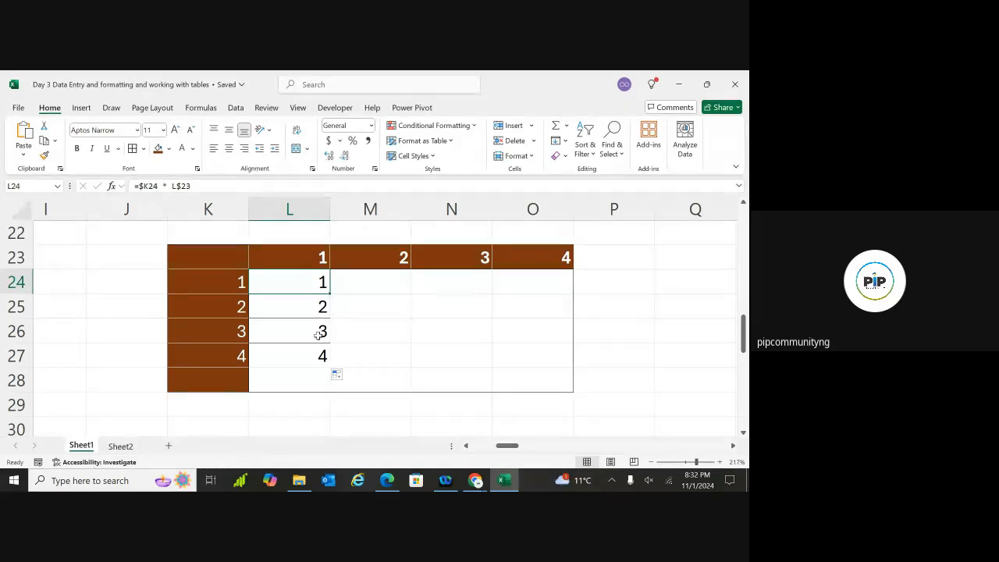
pyautogui.moveTo(302, 282); pyautogui.dragTo(556, 367)
pyautogui.click(620, 307)
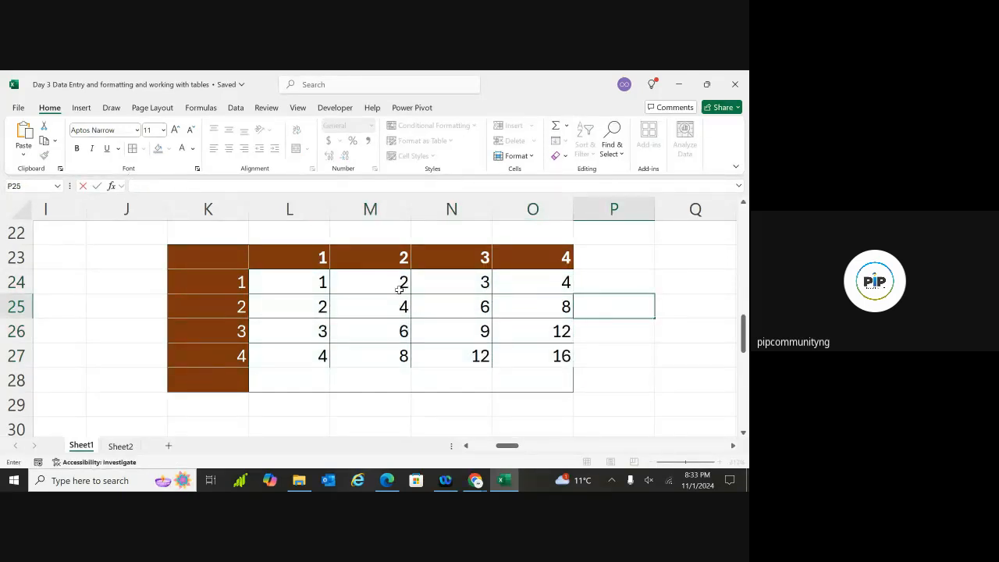
pyautogui.click(388, 308)
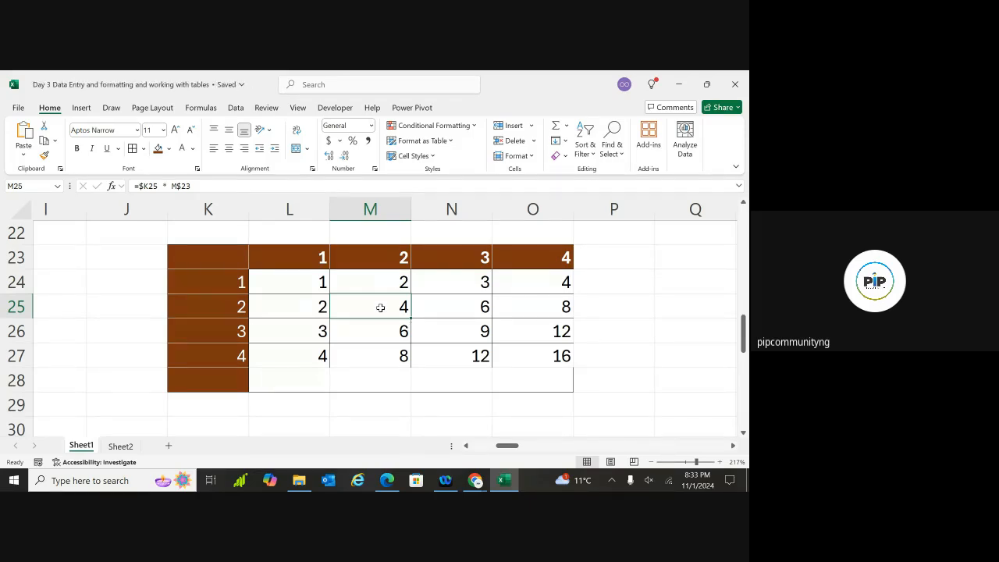
pyautogui.click(473, 334)
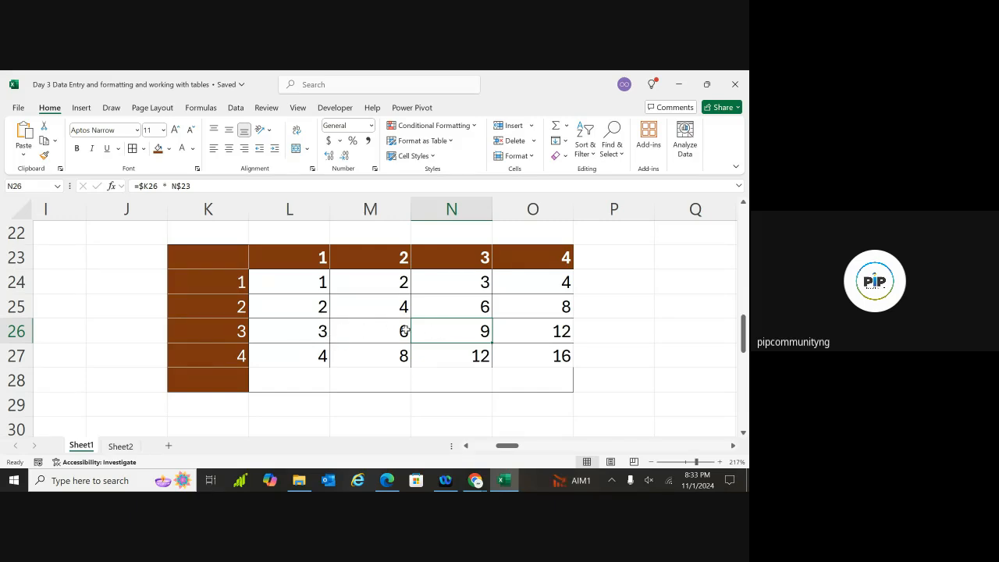
pyautogui.click(238, 331)
pyautogui.click(475, 261)
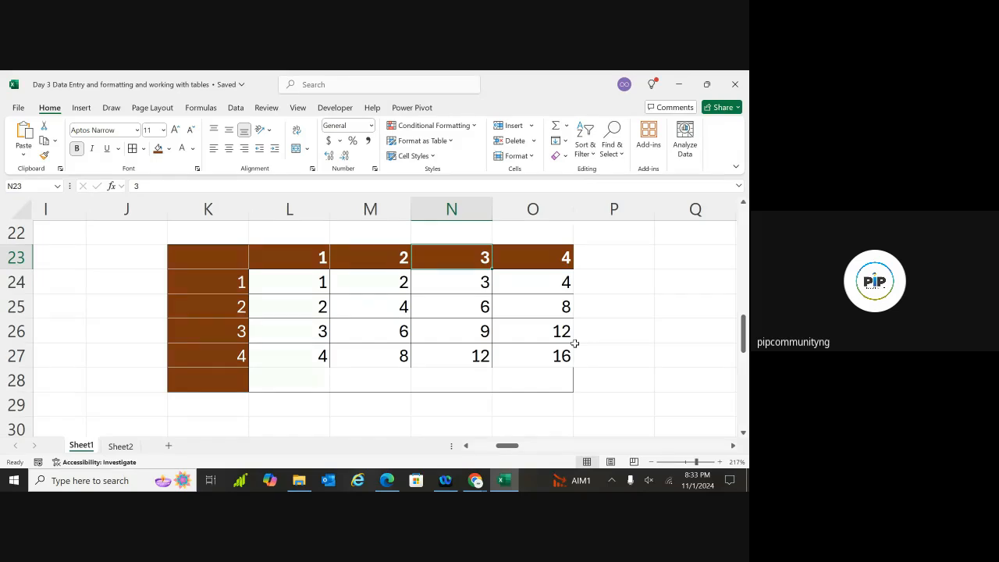
# Bring the supermarket table into view and inspect the formulas in R9 and P9
pyautogui.hscroll(5, 574, 344)
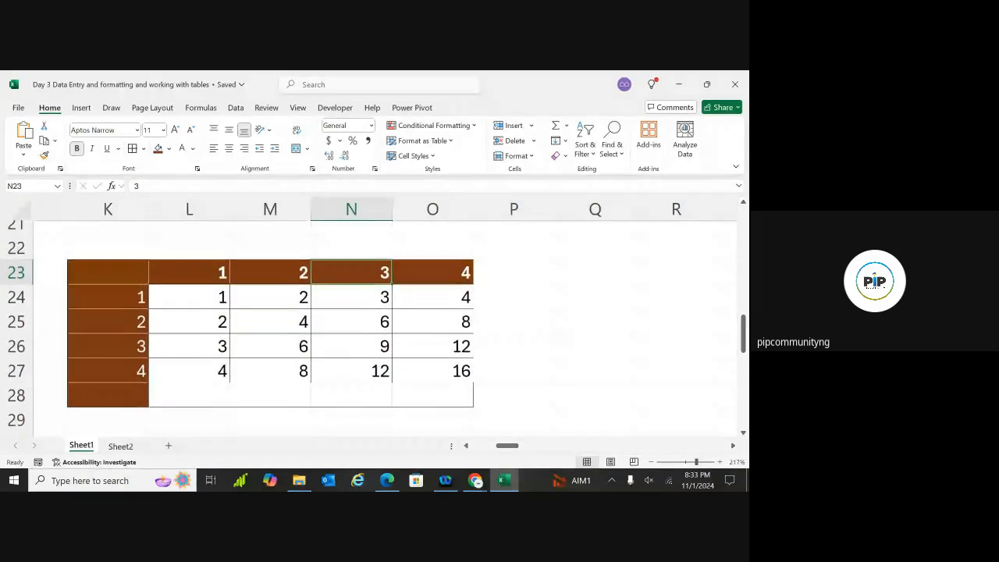
pyautogui.hscroll(-2, 374, 312)
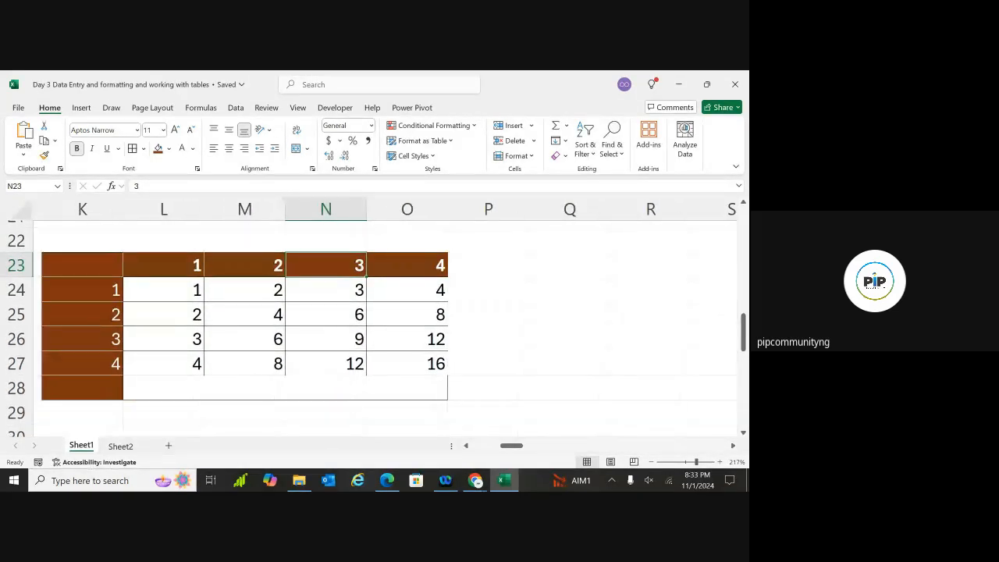
pyautogui.scroll(-3, 312, 328)
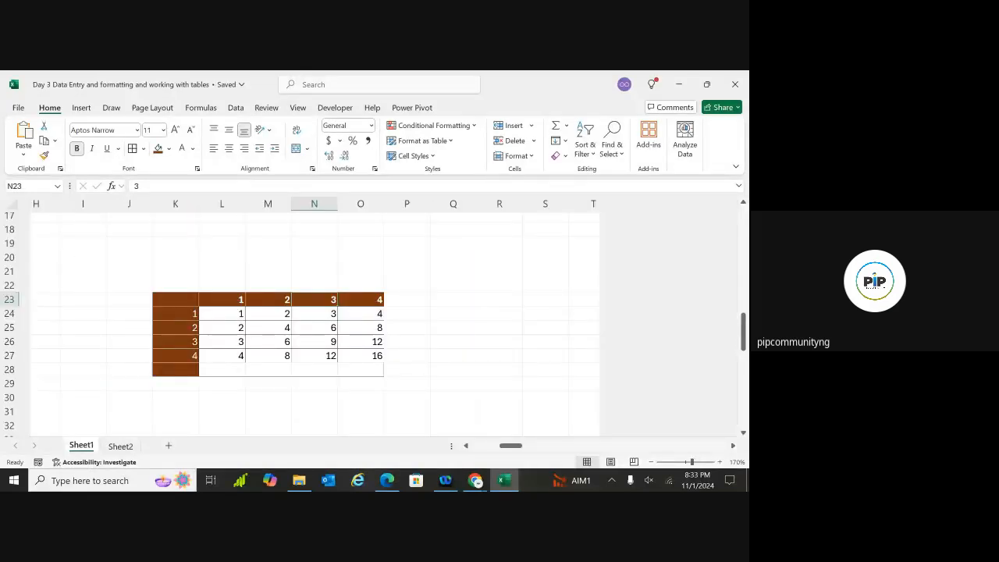
pyautogui.scroll(-3, 313, 328)
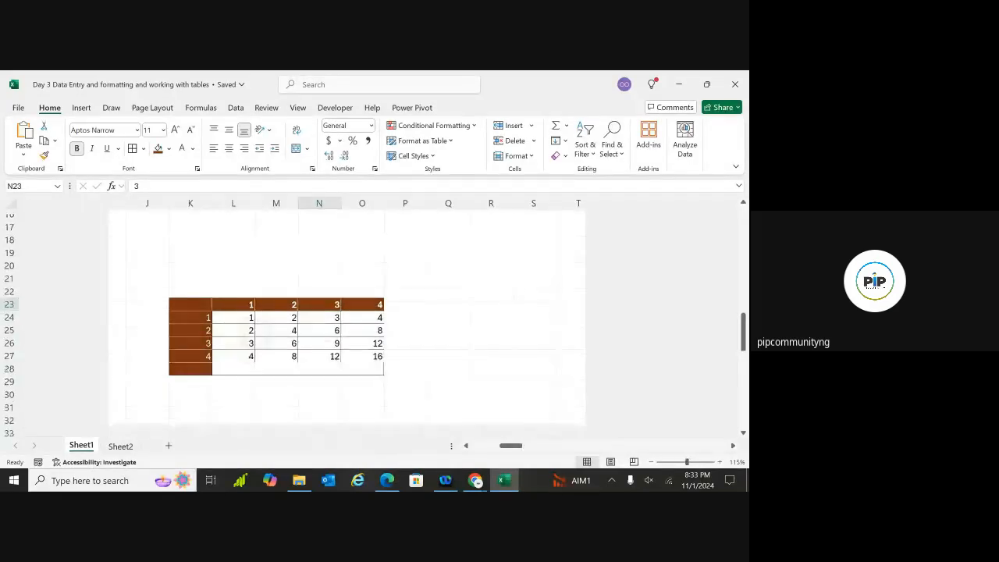
pyautogui.moveTo(257, 264); pyautogui.dragTo(257, 355)
pyautogui.scroll(4, 558, 345)
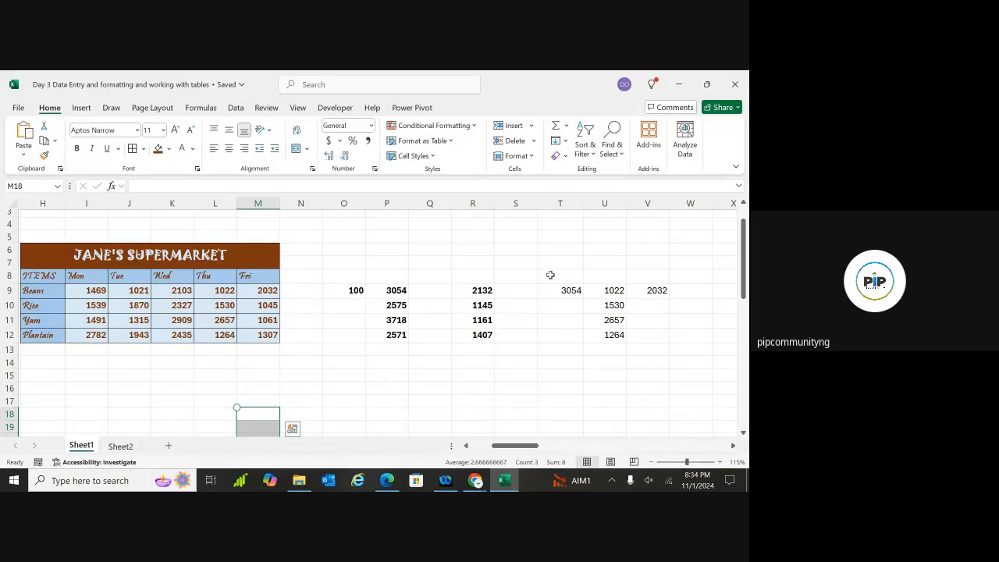
pyautogui.click(484, 289)
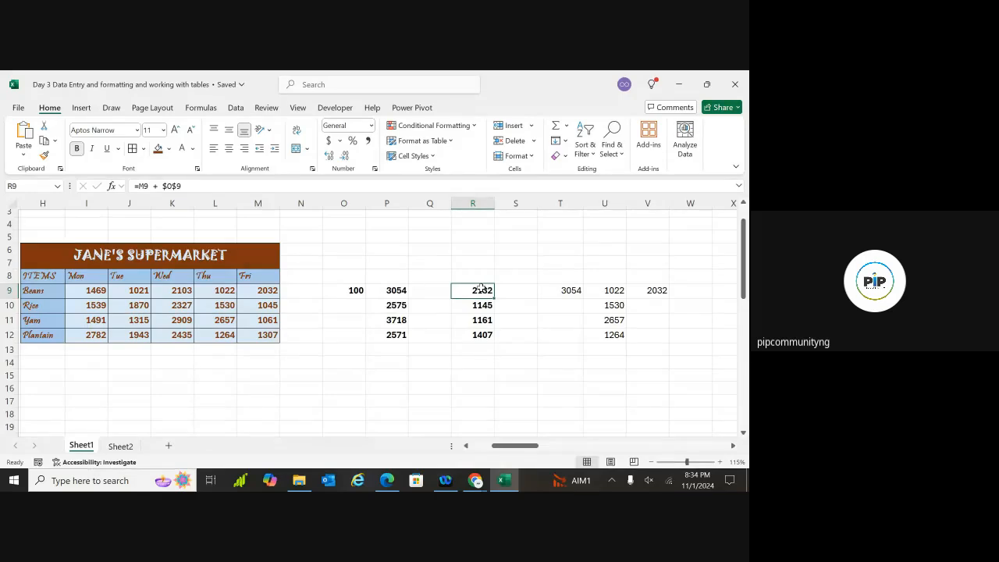
pyautogui.click(398, 290)
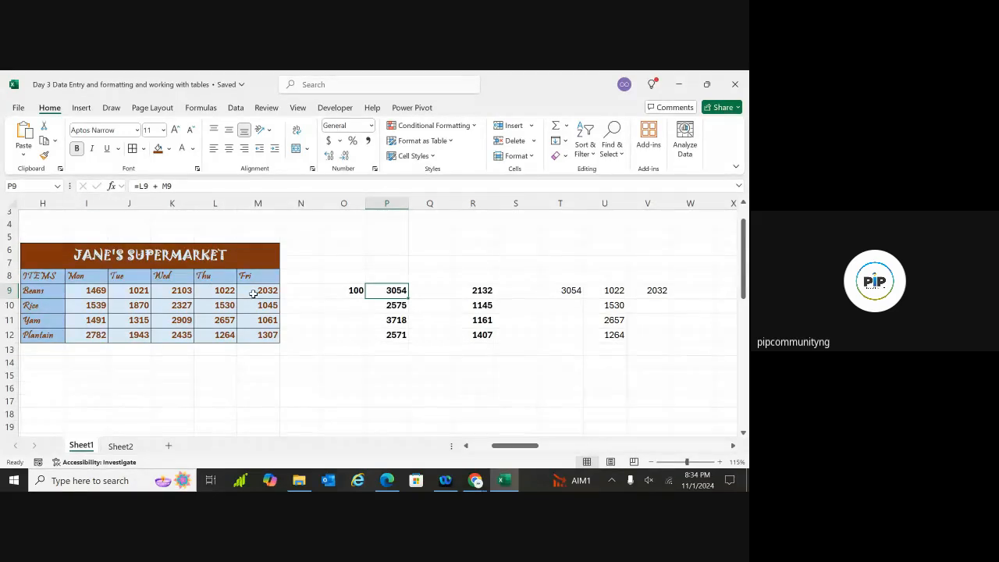
pyautogui.click(470, 291)
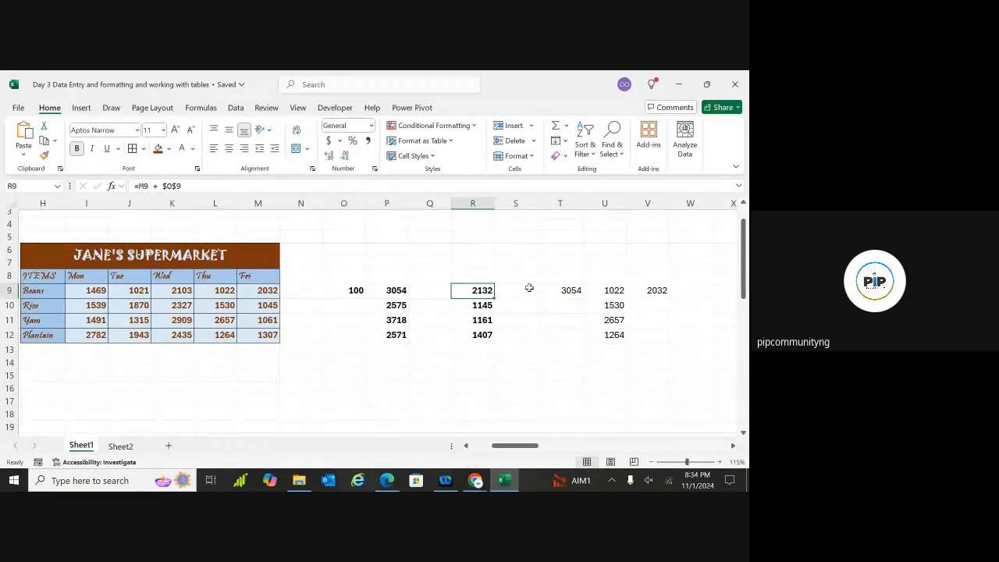
# Clear the leftover values from T8:V12
pyautogui.moveTo(550, 276); pyautogui.dragTo(662, 340)
pyautogui.press('BackSpace')
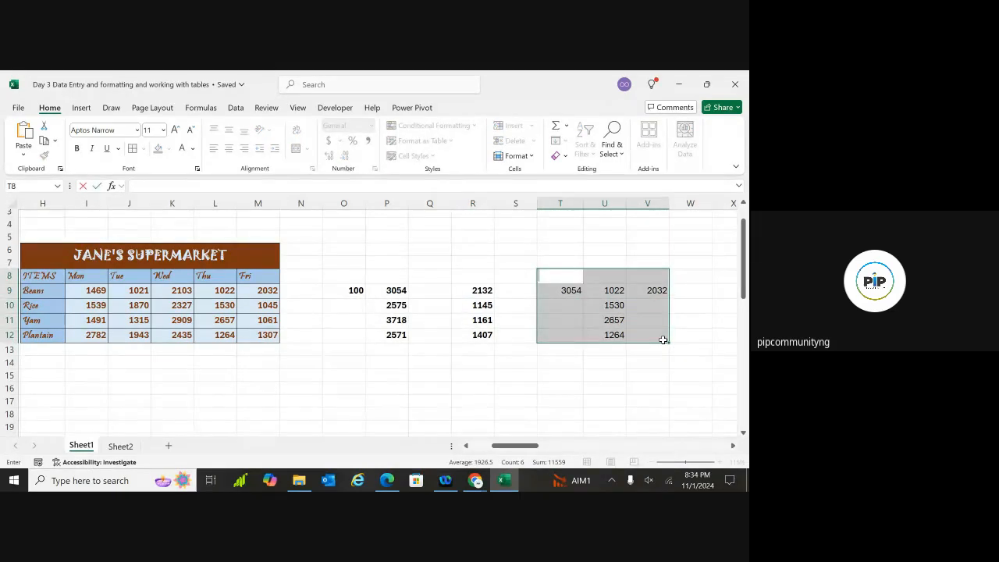
pyautogui.click(705, 307)
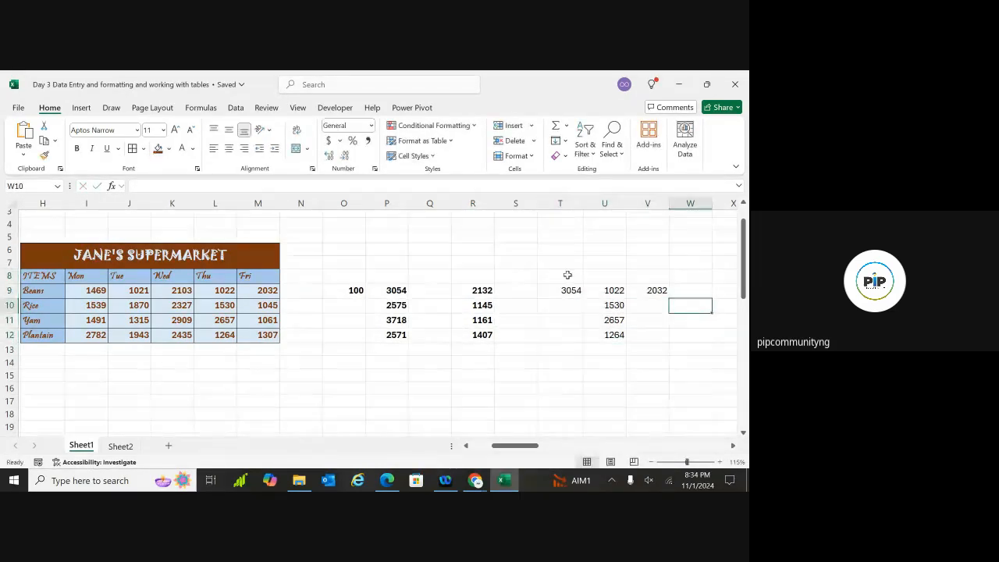
pyautogui.moveTo(567, 275); pyautogui.dragTo(640, 335)
pyautogui.press('Delete')
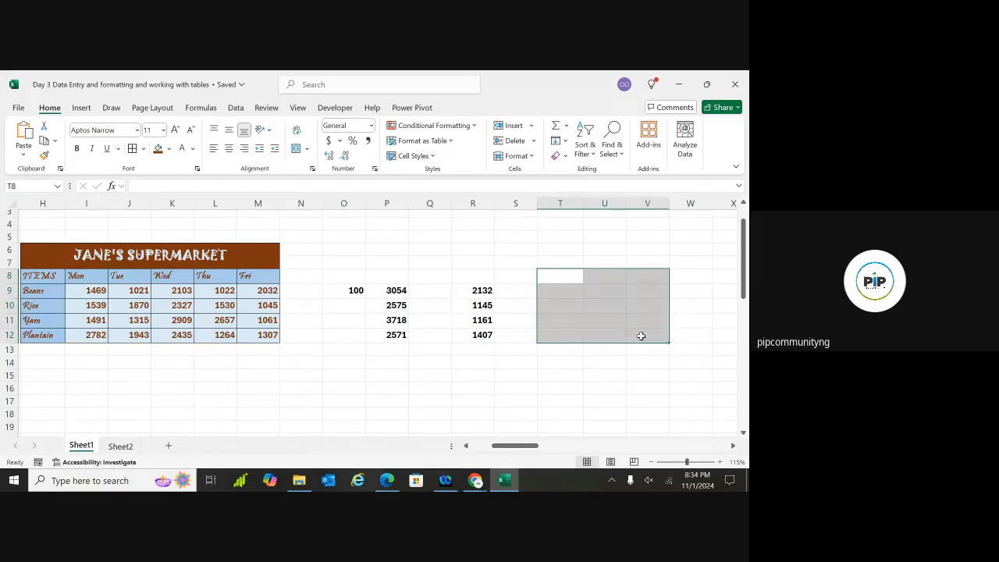
# Check the Beans, Yam and Plantain daily values in the table
pyautogui.click(257, 291)
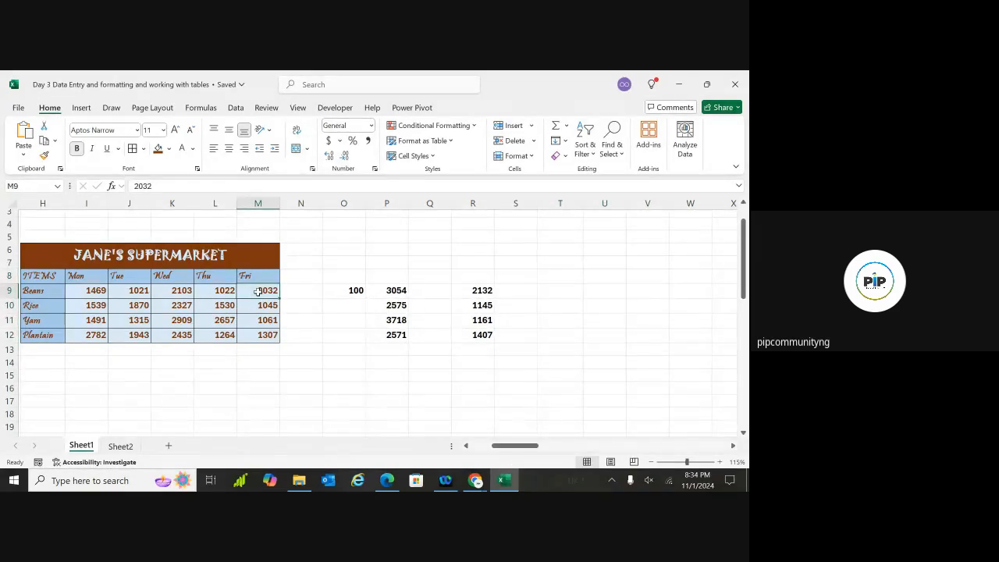
pyautogui.click(181, 290)
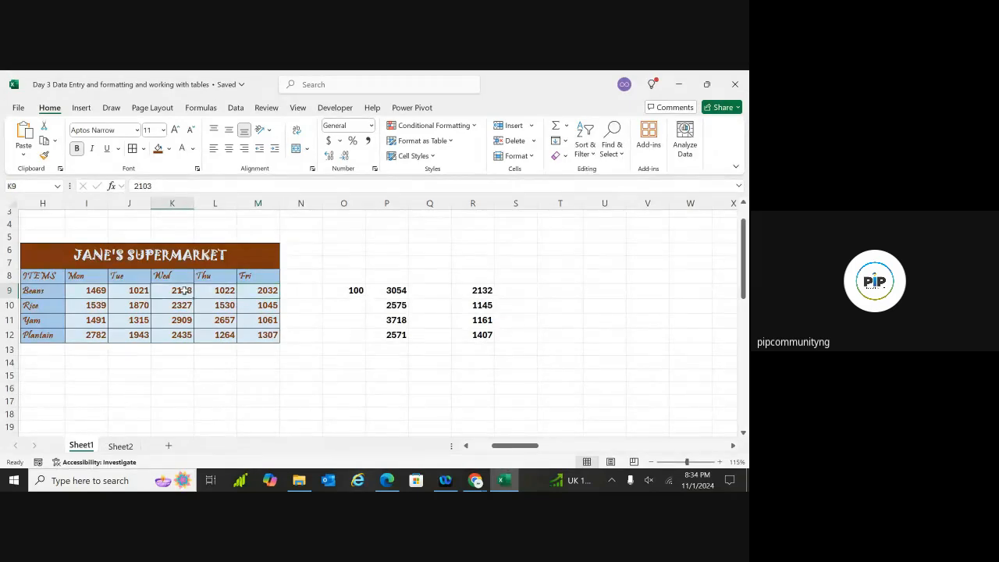
pyautogui.click(135, 320)
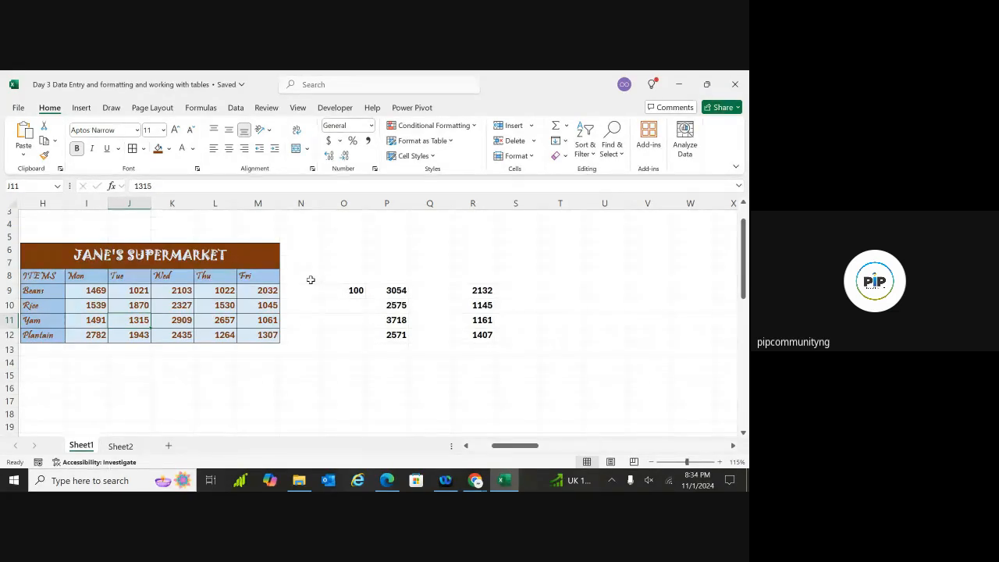
pyautogui.click(259, 294)
pyautogui.click(258, 331)
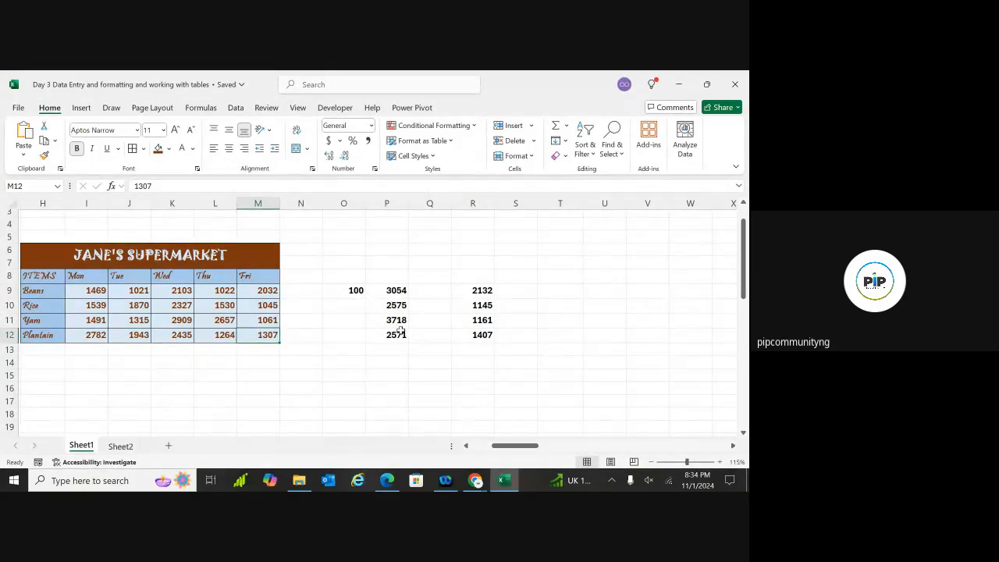
pyautogui.hscroll(-2, 393, 326)
pyautogui.hscroll(-1, 393, 325)
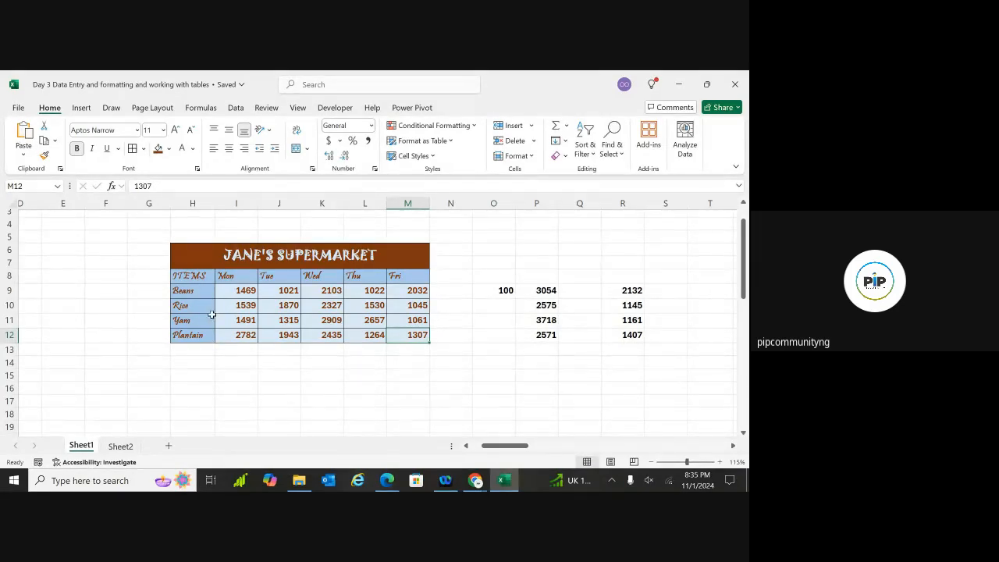
# Select H8:M12, from the ITEMS header across to Fri and down to Plantain
pyautogui.click(201, 276)
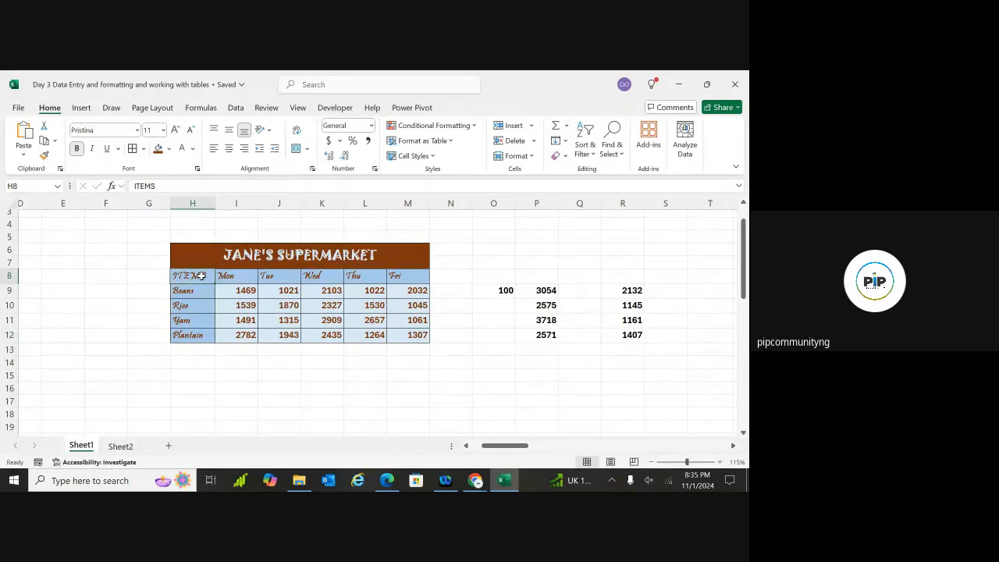
pyautogui.hotkey('ctrl', 'shift', 'Right')
pyautogui.hotkey('ctrl', 'shift', 'Down')
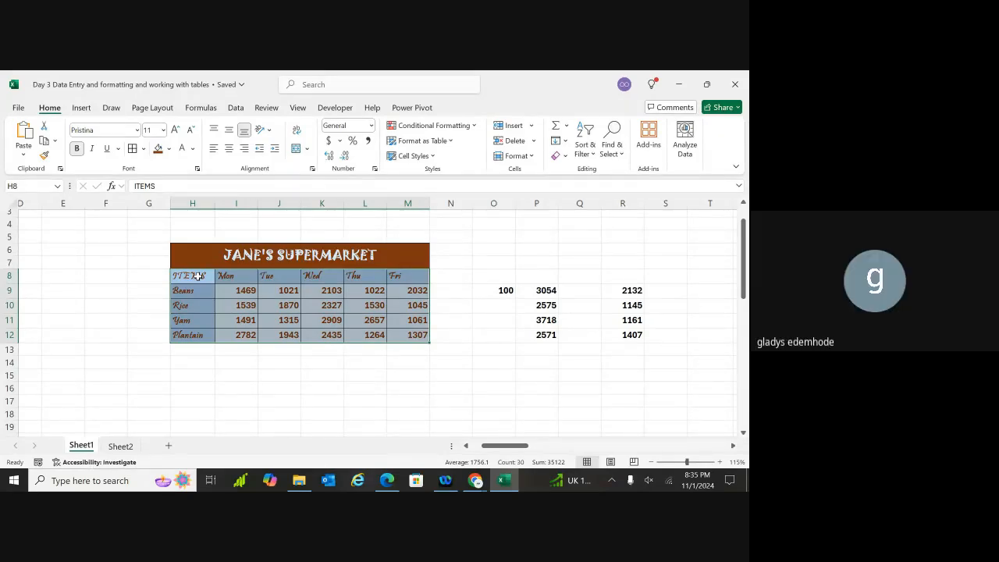
# Scroll back left and up from the notes text box until the JANE'S SUPERMARKET table at H8:M12 is visible
pyautogui.hscroll(3, 197, 276)
pyautogui.hscroll(8, 375, 320)
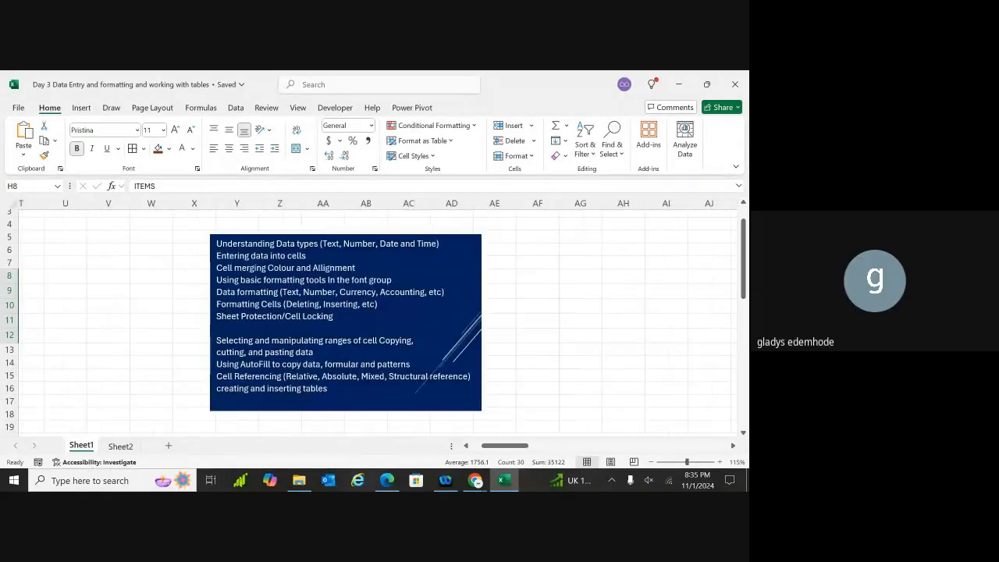
pyautogui.hscroll(1, 379, 320)
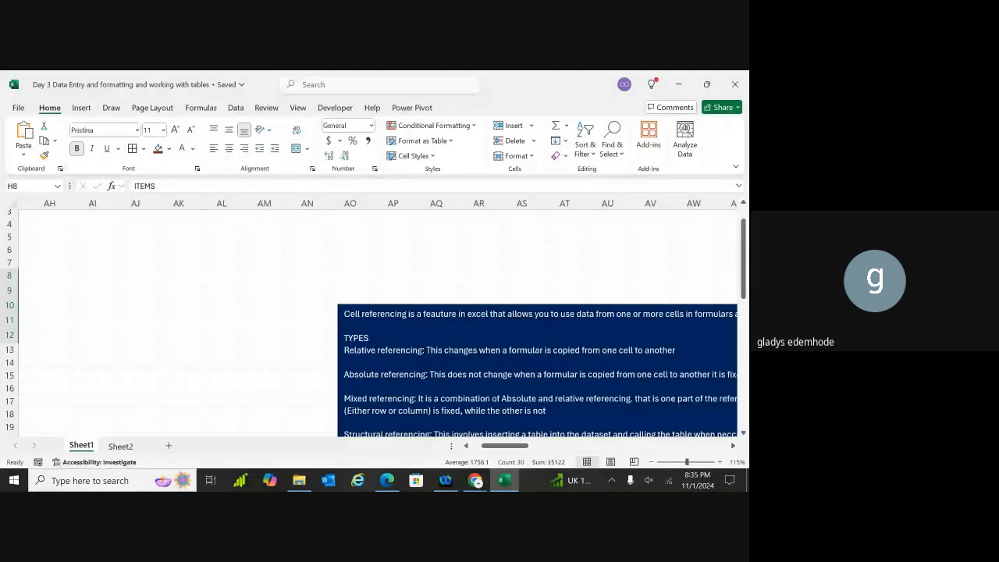
pyautogui.scroll(-3, 375, 320)
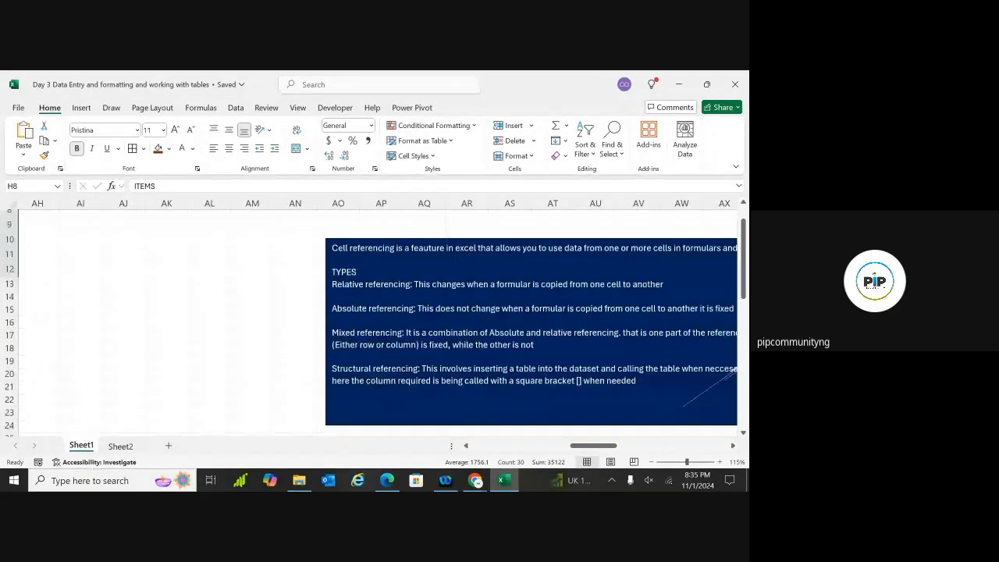
pyautogui.hscroll(2, 374, 320)
pyautogui.hscroll(1, 374, 320)
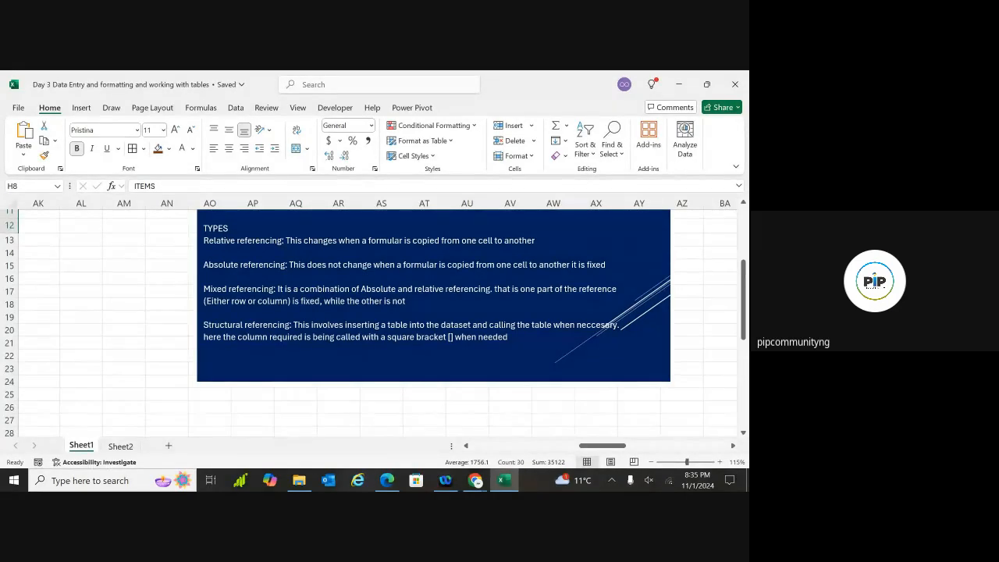
pyautogui.hscroll(-5, 374, 320)
pyautogui.hscroll(-5, 375, 320)
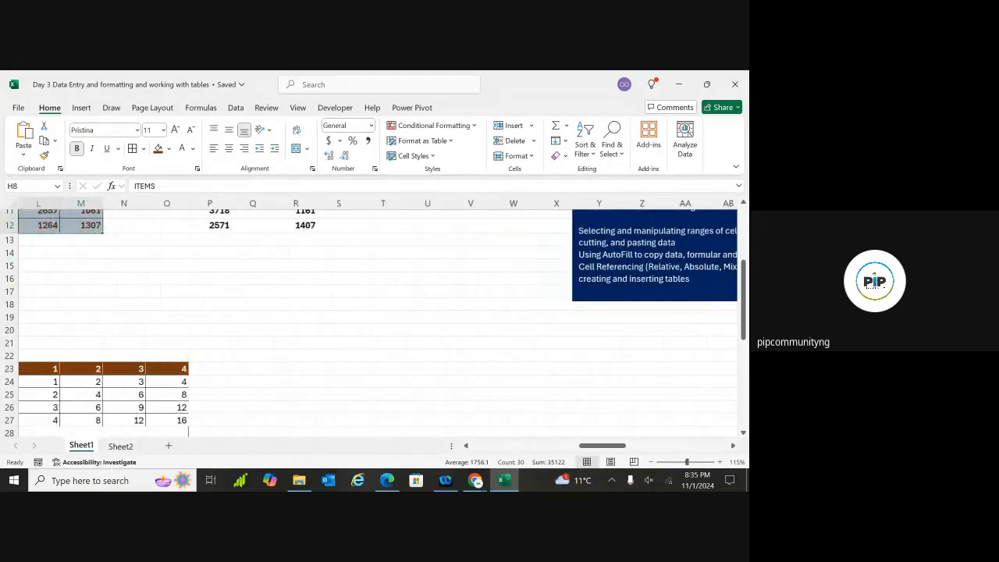
pyautogui.hscroll(-2, 374, 320)
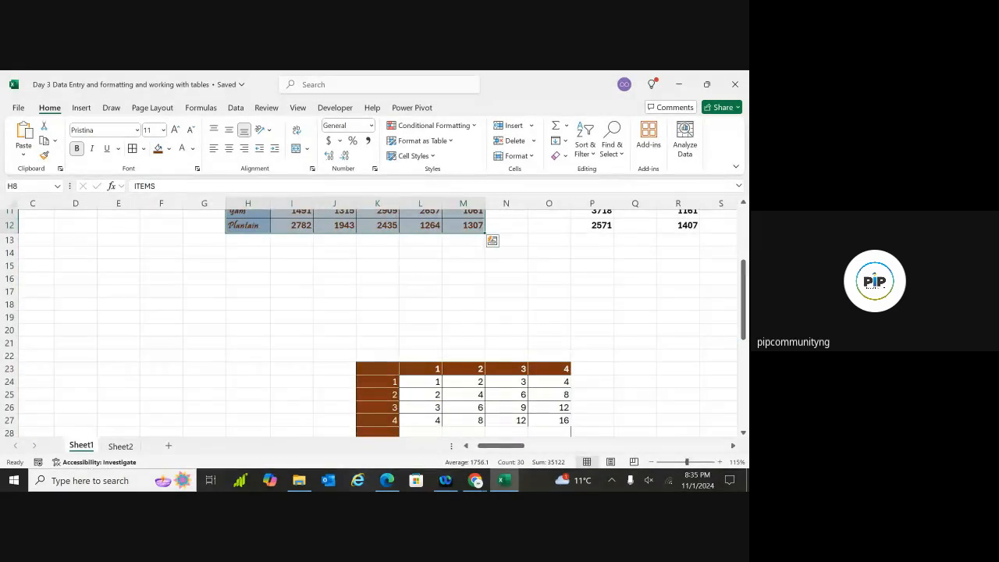
pyautogui.scroll(3, 375, 320)
pyautogui.hscroll(-1, 375, 320)
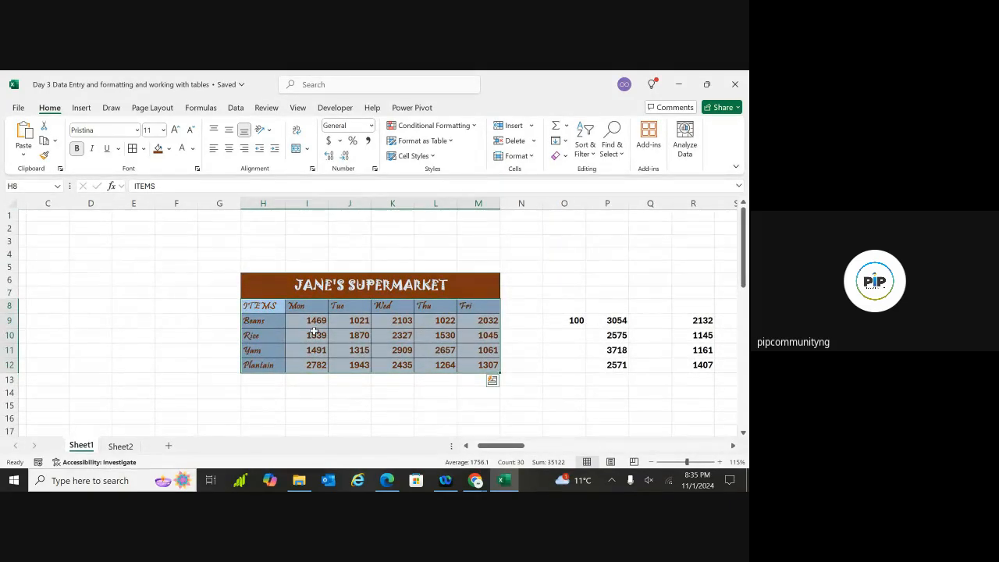
pyautogui.click(287, 384)
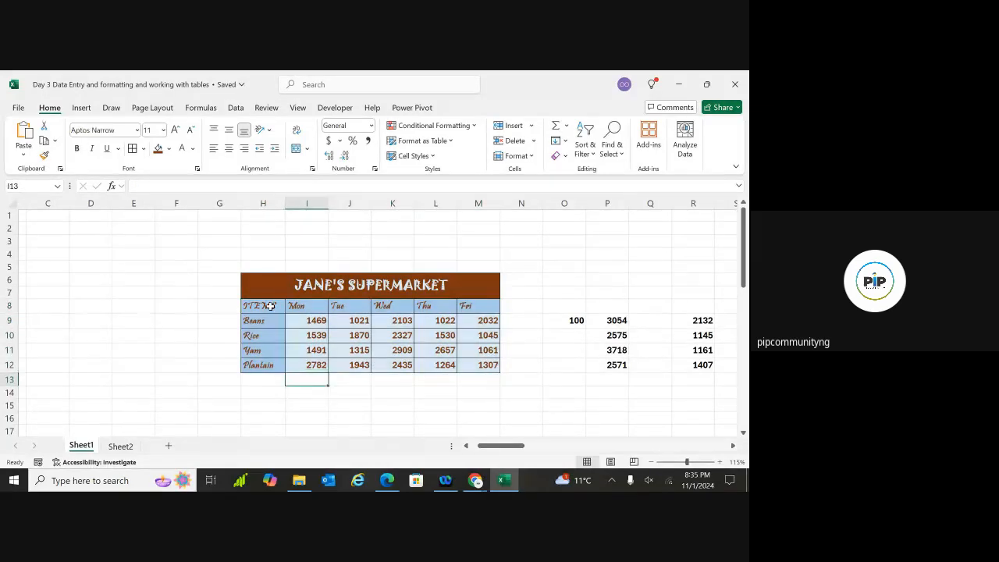
pyautogui.click(289, 306)
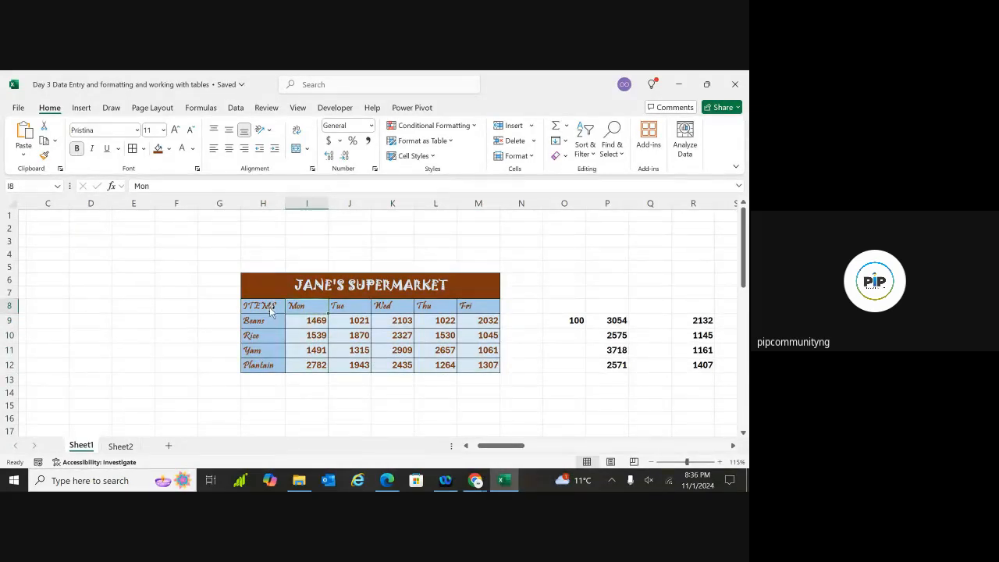
pyautogui.moveTo(286, 307); pyautogui.dragTo(271, 310)
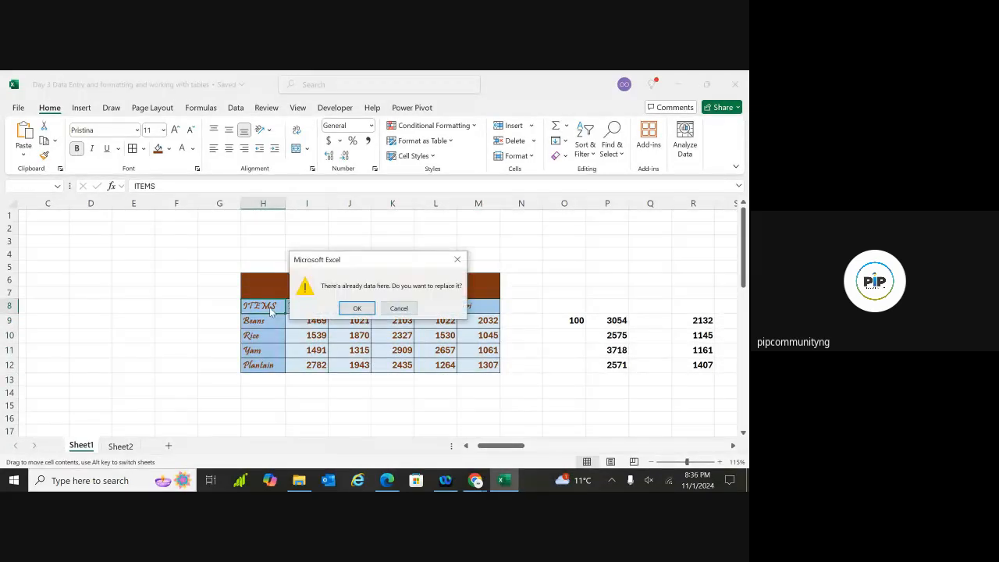
pyautogui.click(458, 260)
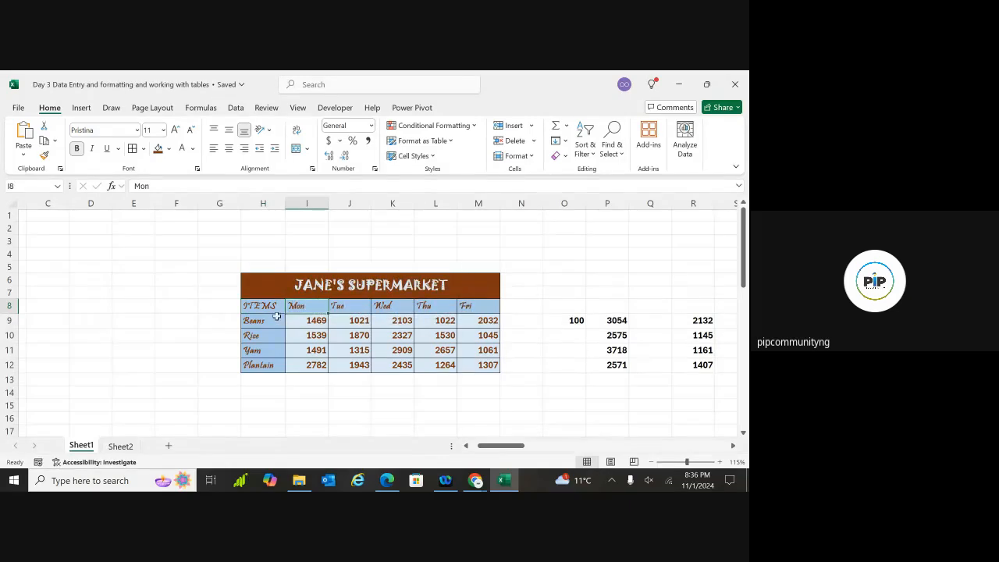
pyautogui.click(268, 307)
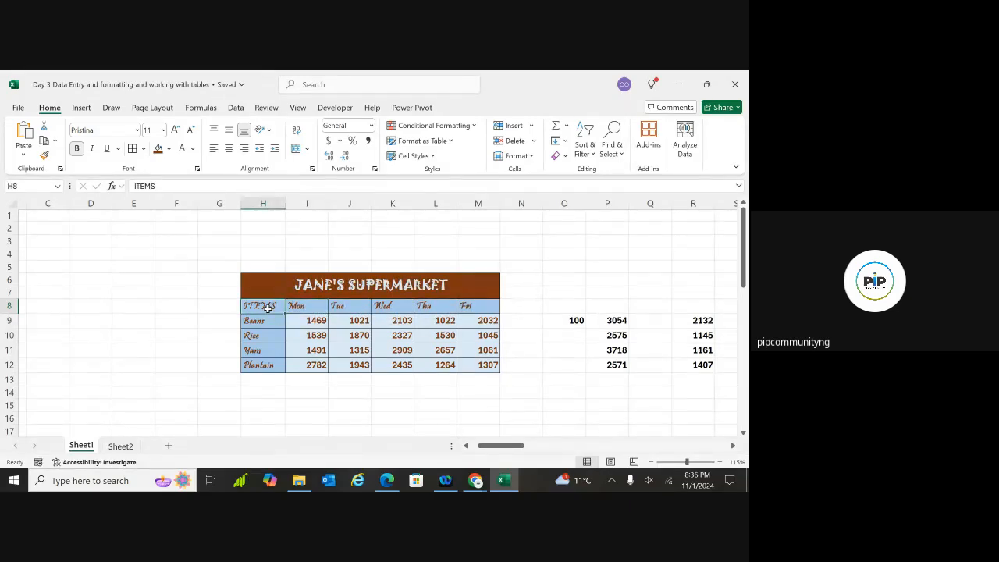
pyautogui.hotkey('ctrl', 'shift', 'Right')
pyautogui.hotkey('ctrl', 'shift', 'Down')
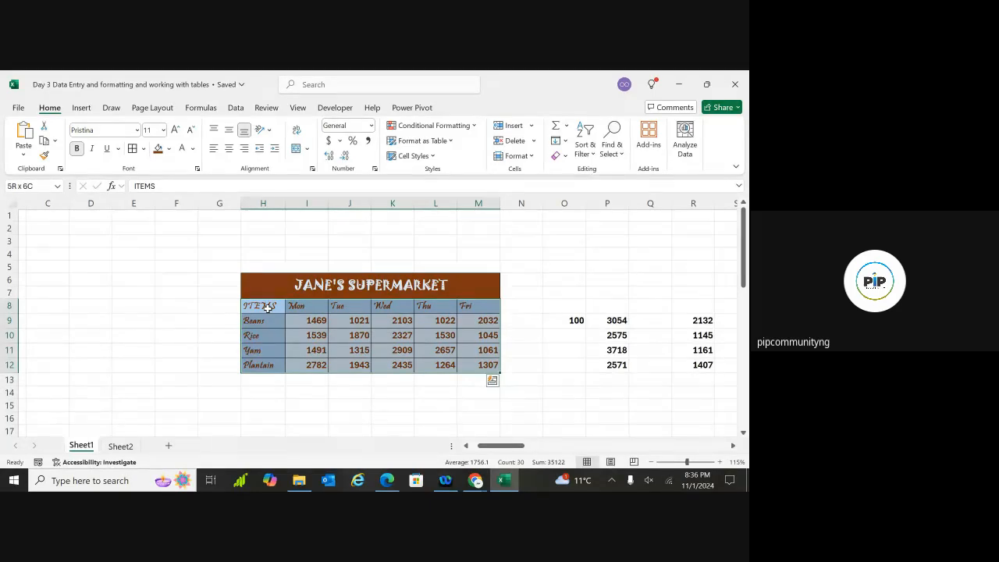
# Convert $H$8:$M$12 into an Excel table with 'My table has headers' checked
pyautogui.hotkey('ctrl', 't')
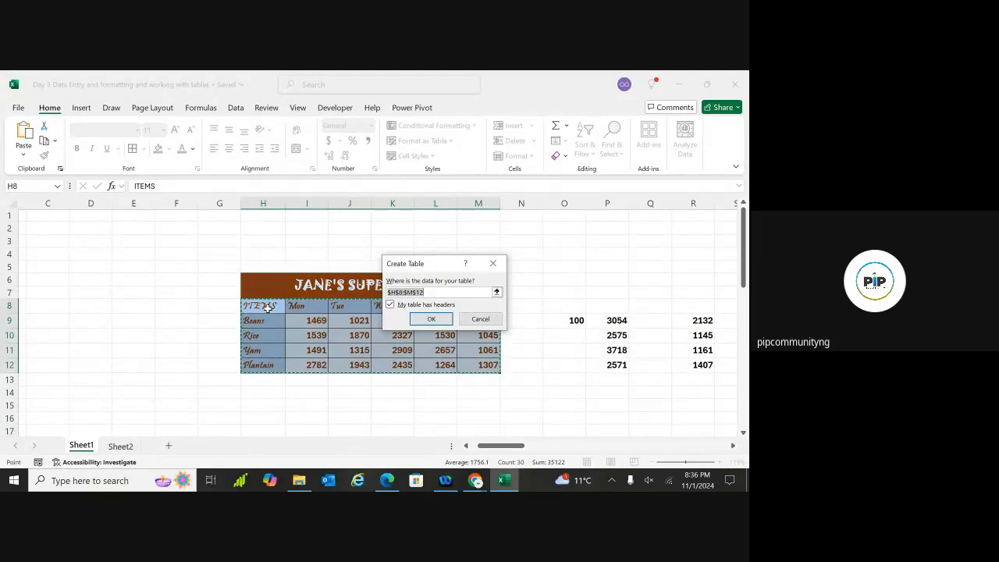
pyautogui.moveTo(435, 268); pyautogui.dragTo(534, 267)
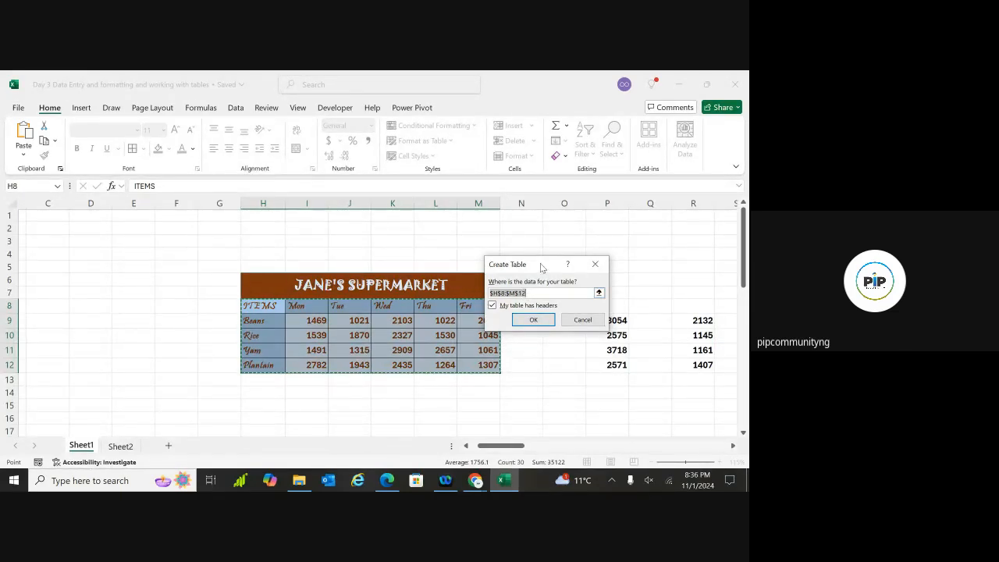
pyautogui.moveTo(537, 266); pyautogui.dragTo(555, 267)
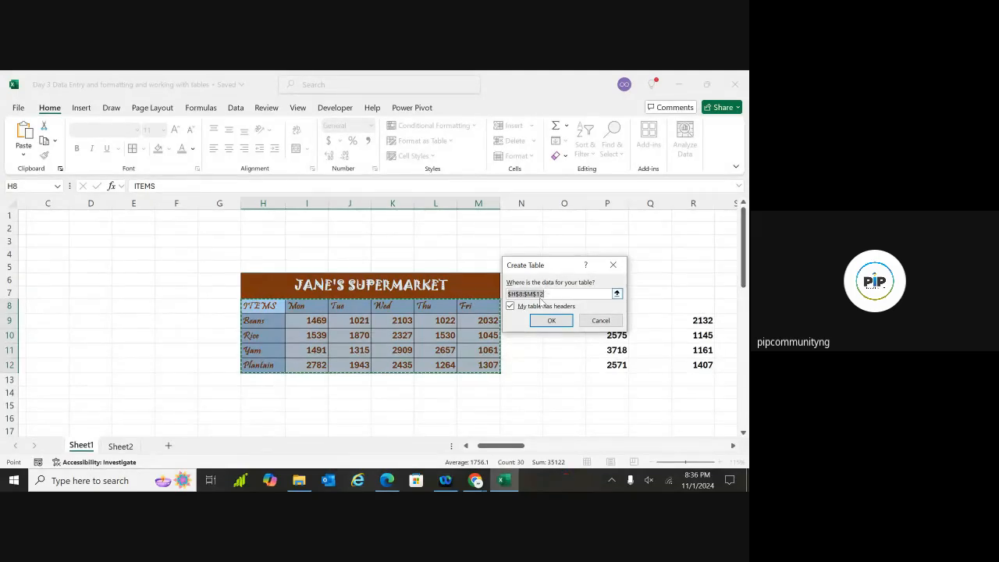
pyautogui.moveTo(562, 265); pyautogui.dragTo(578, 266)
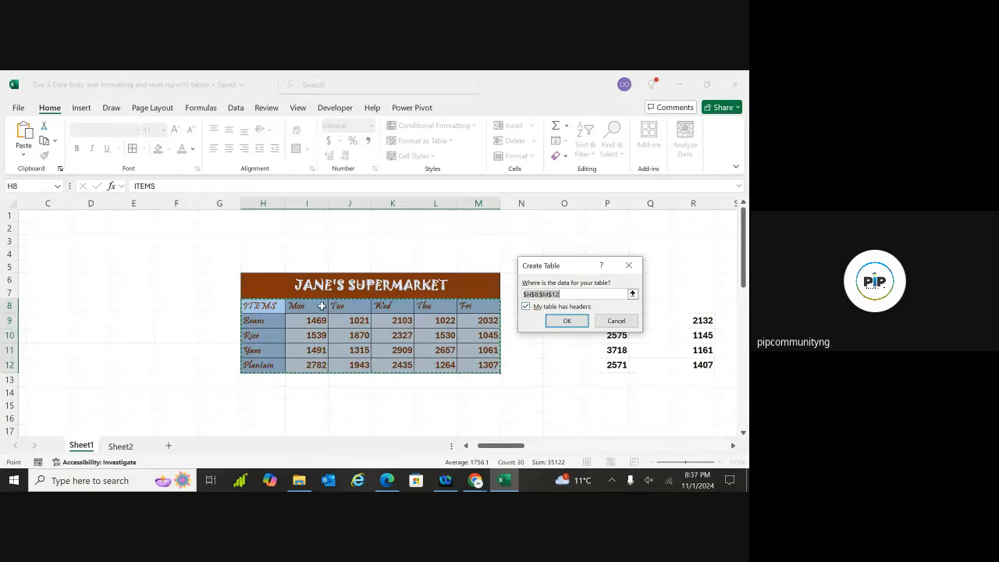
pyautogui.click(567, 323)
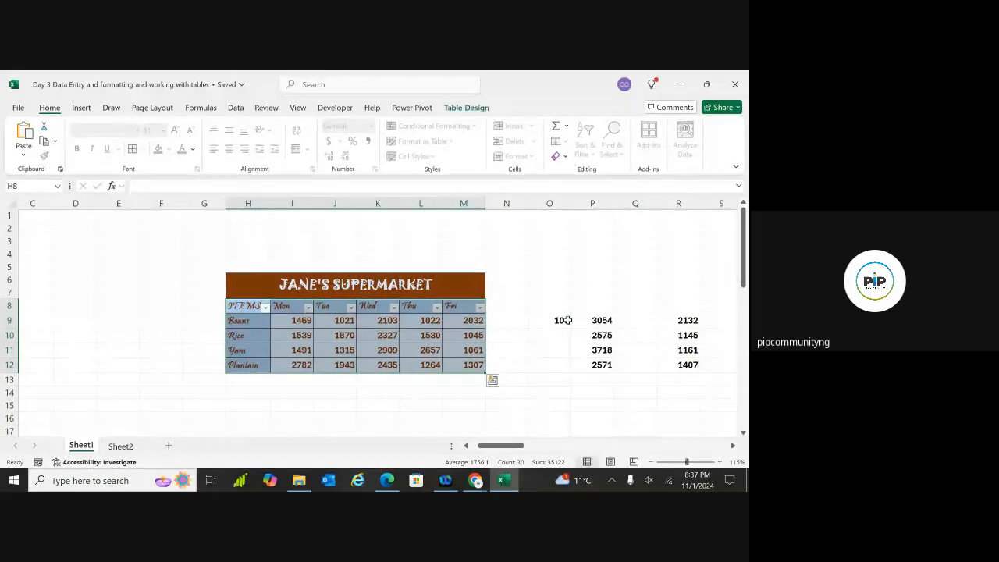
pyautogui.click(525, 321)
pyautogui.keyDown('ctrl'); pyautogui.scroll(5, 527, 322); pyautogui.keyUp('ctrl')
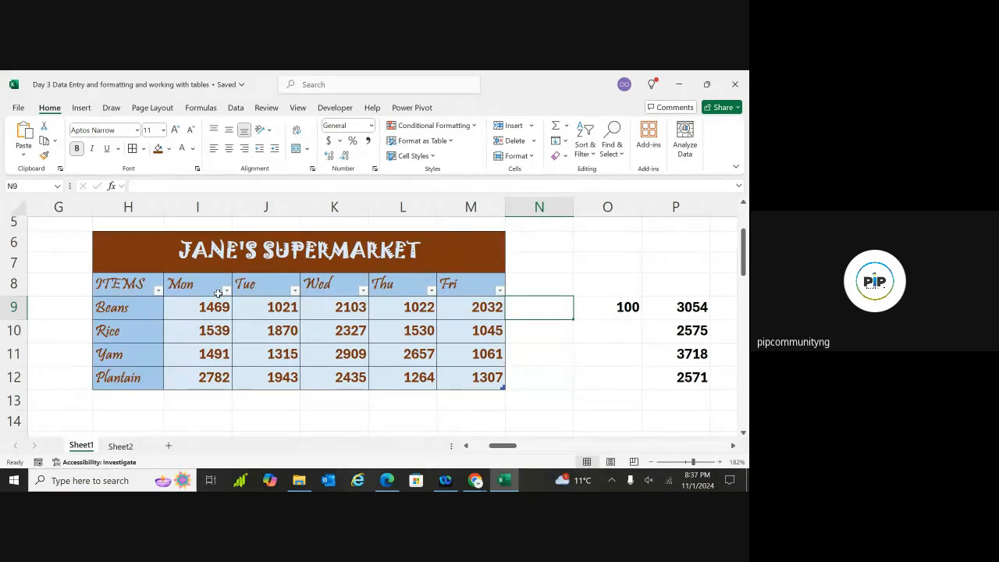
pyautogui.hscroll(-1, 218, 293)
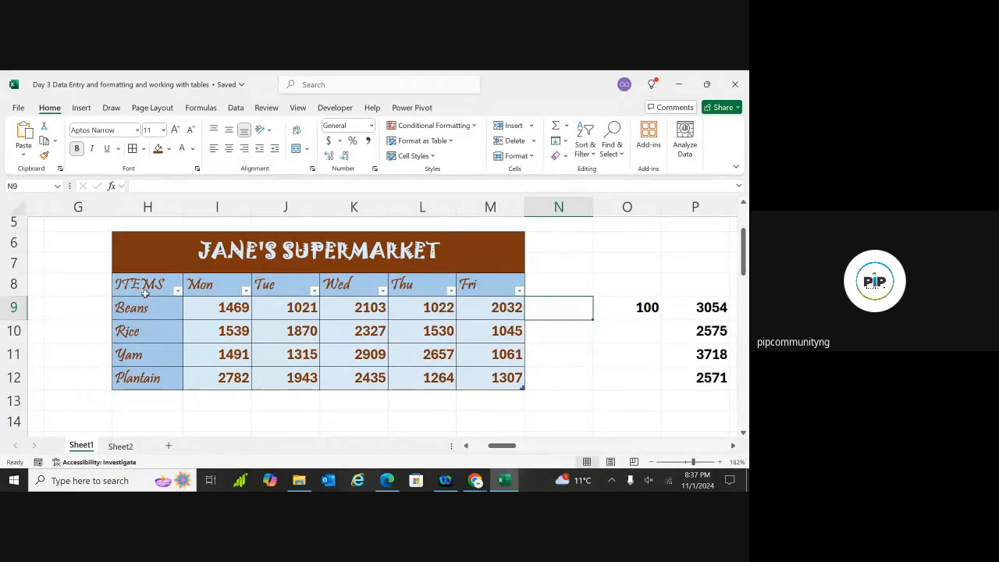
pyautogui.scroll(1, 412, 333)
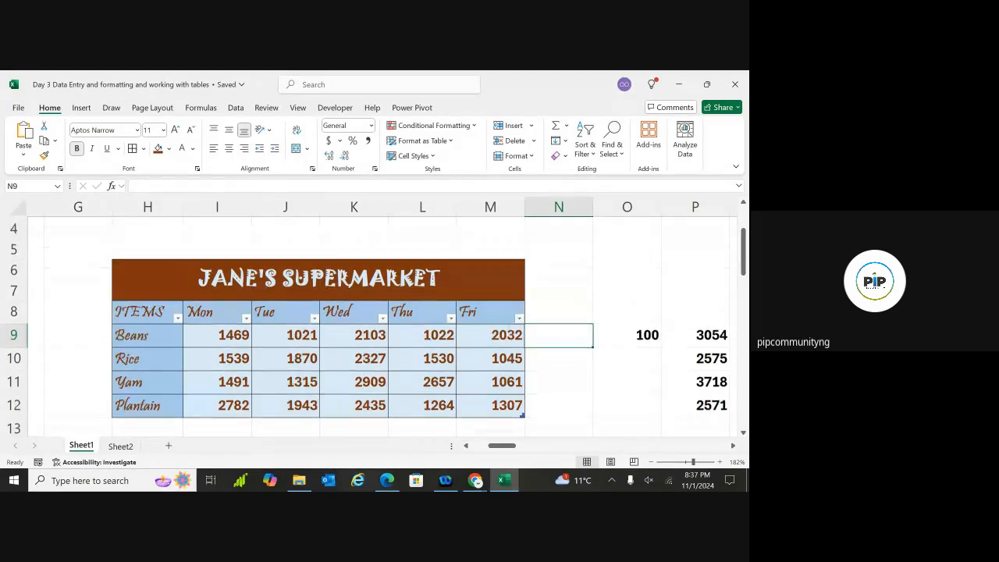
pyautogui.scroll(-1, 412, 333)
pyautogui.hscroll(3, 412, 333)
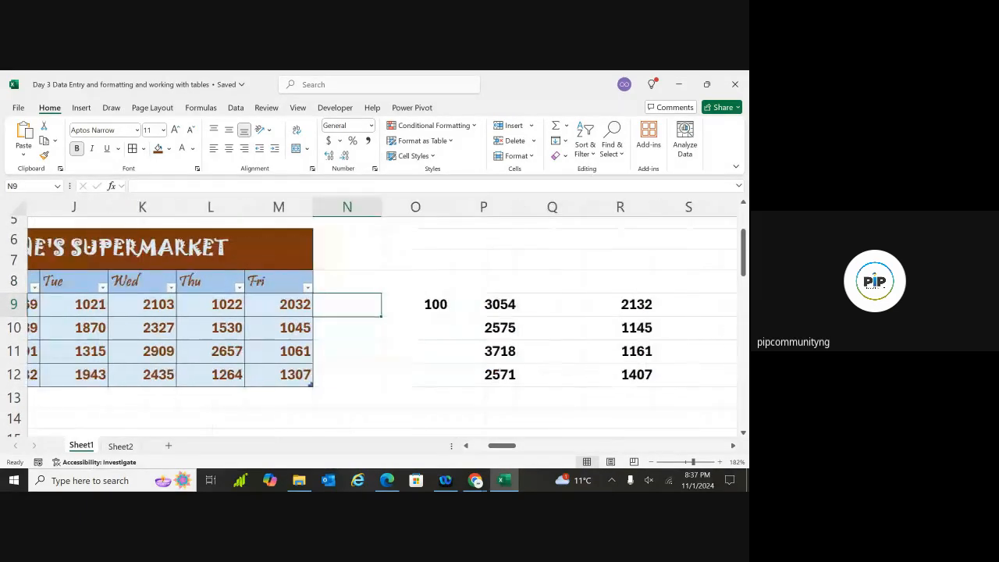
pyautogui.hscroll(-4, 412, 333)
pyautogui.hscroll(1, 412, 332)
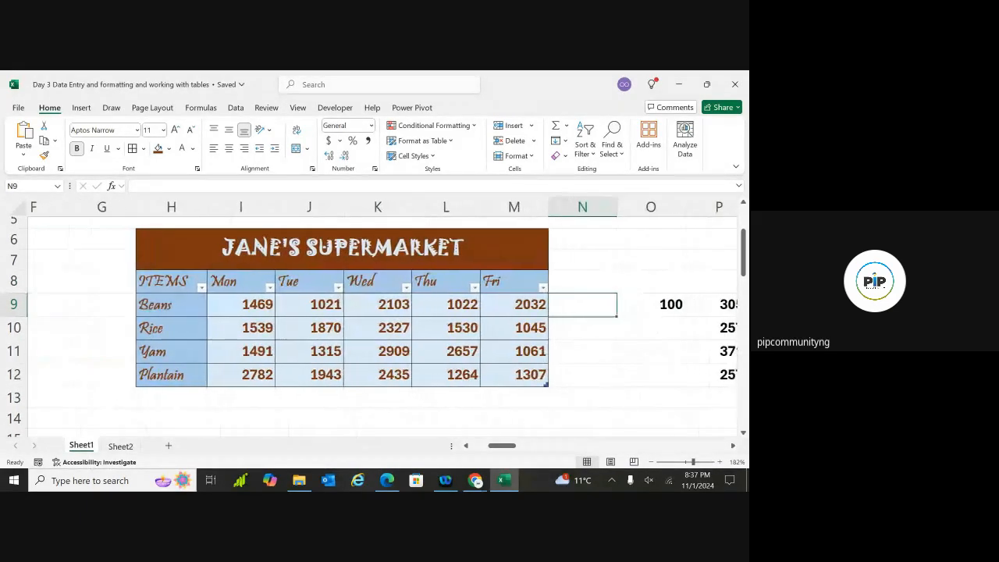
pyautogui.click(402, 328)
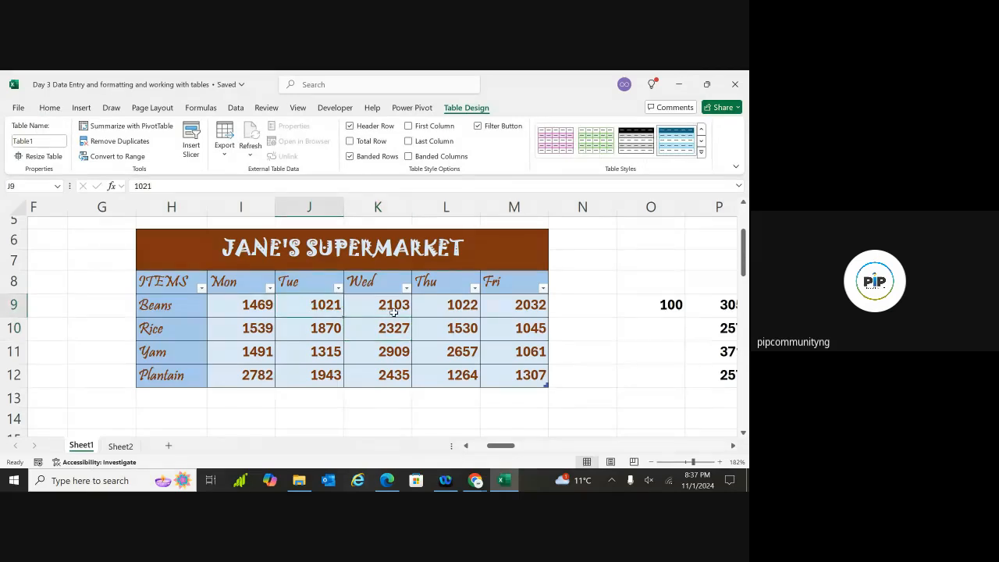
pyautogui.click(390, 308)
pyautogui.click(645, 349)
pyautogui.scroll(-2, 636, 343)
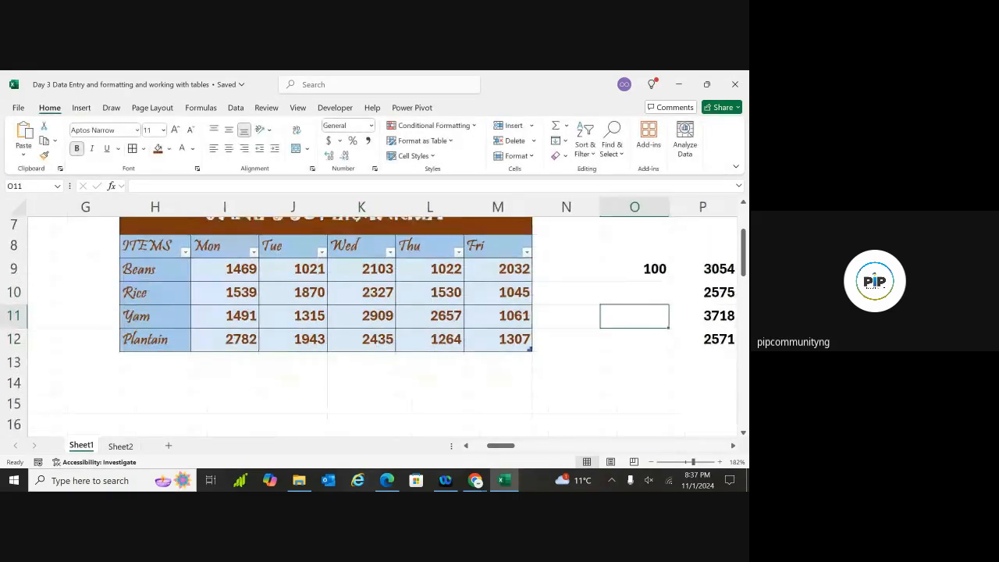
pyautogui.moveTo(598, 335); pyautogui.dragTo(473, 370)
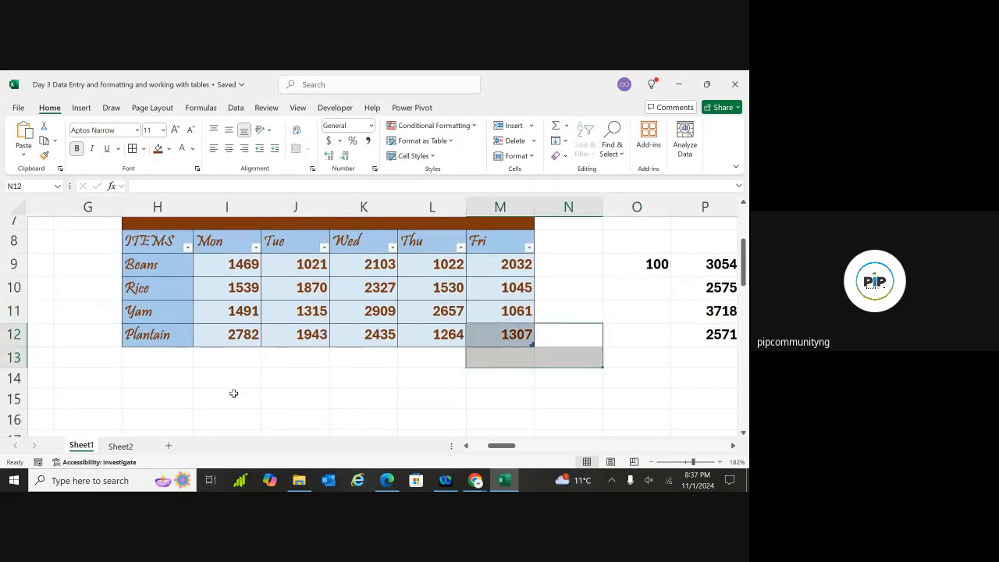
# Enter =H8 in H16, then undo it and undo the table conversion of H8:M12
pyautogui.click(142, 416)
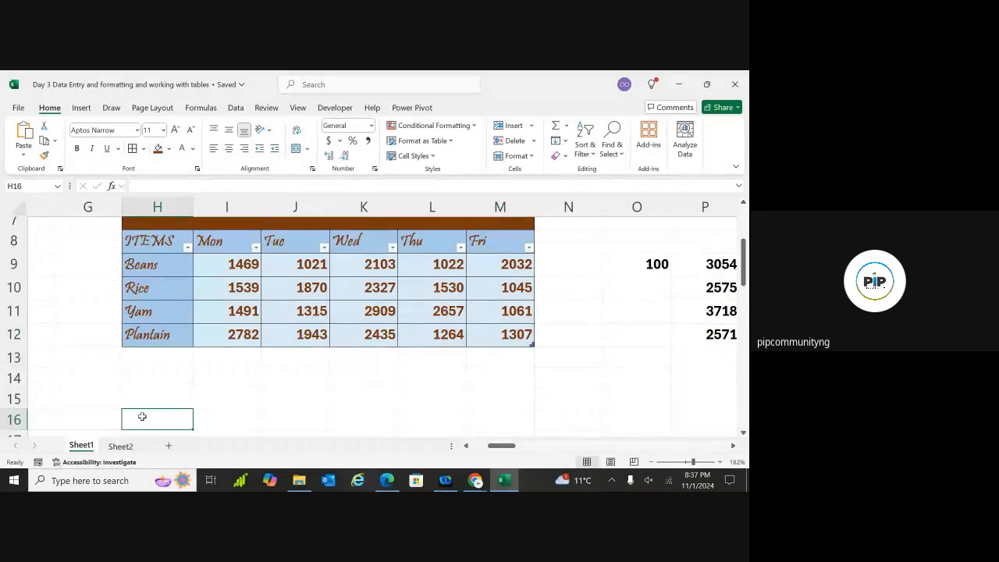
pyautogui.write('=')
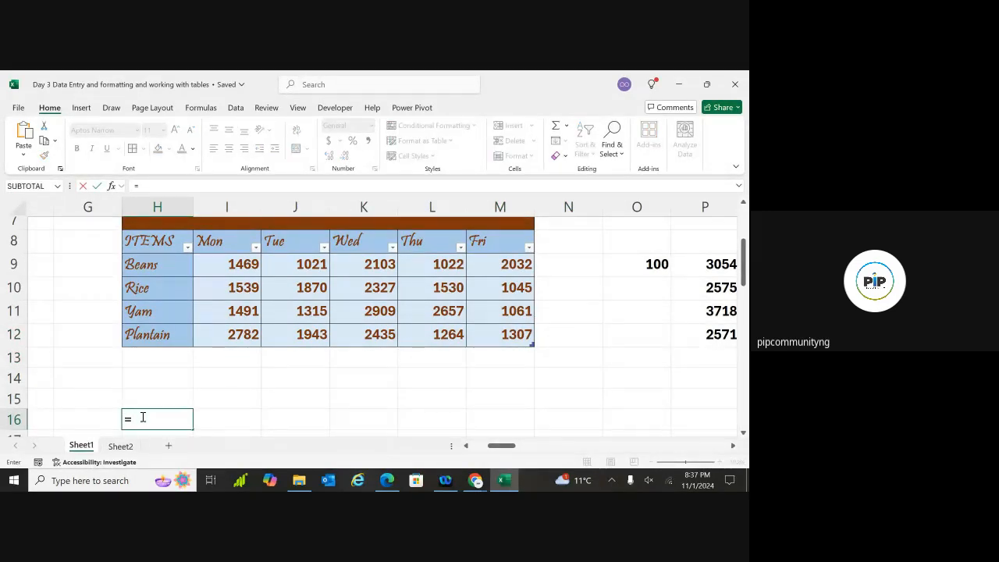
pyautogui.write('H')
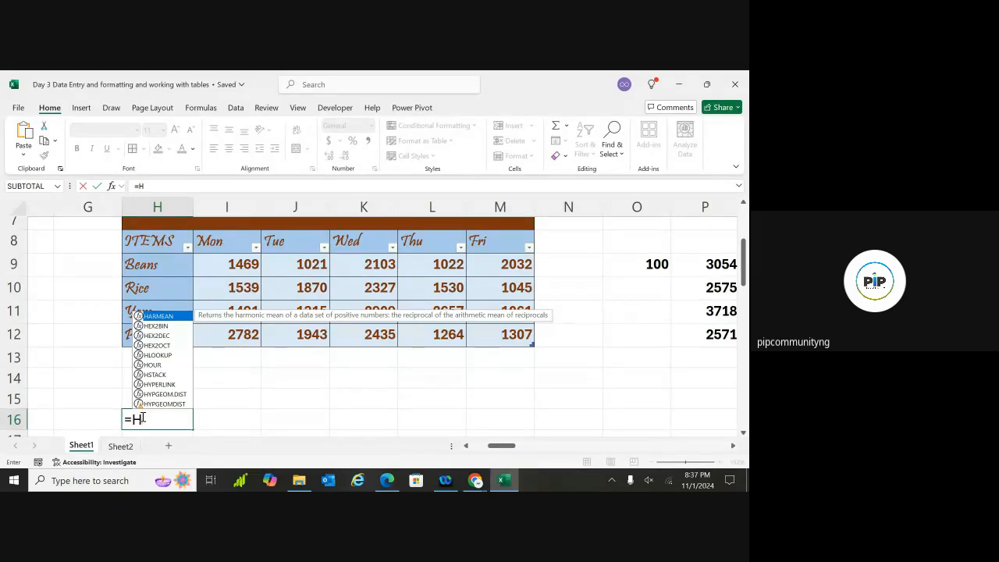
pyautogui.write('8')
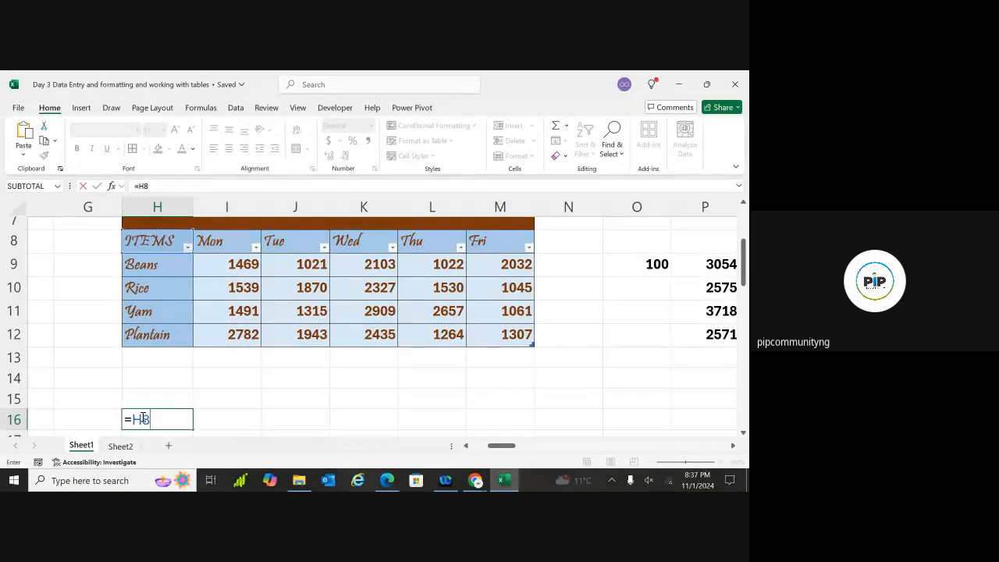
pyautogui.press('Return')
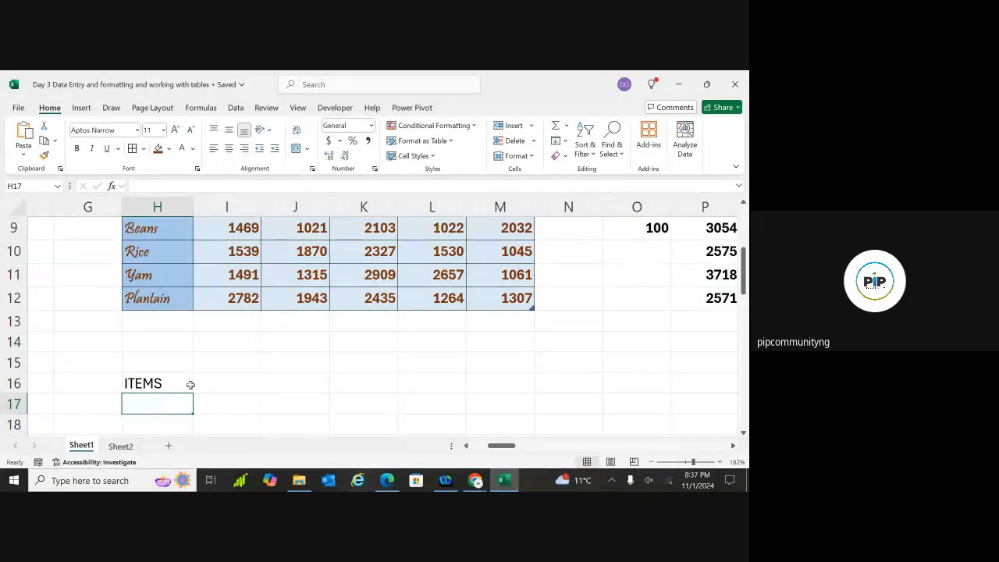
pyautogui.scroll(1, 382, 325)
pyautogui.hotkey('ctrl', 'z')
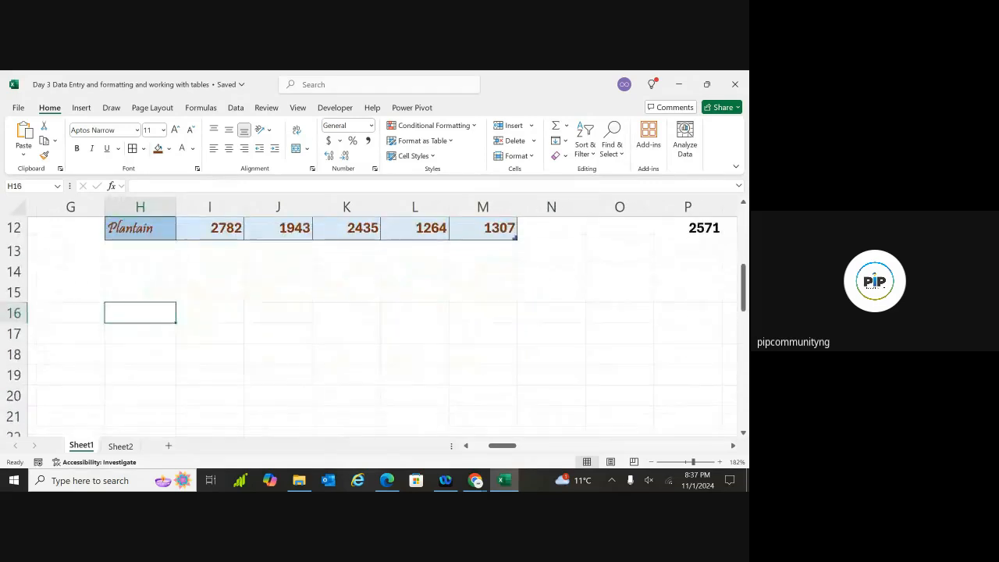
pyautogui.scroll(2, 383, 325)
pyautogui.scroll(-5, 383, 326)
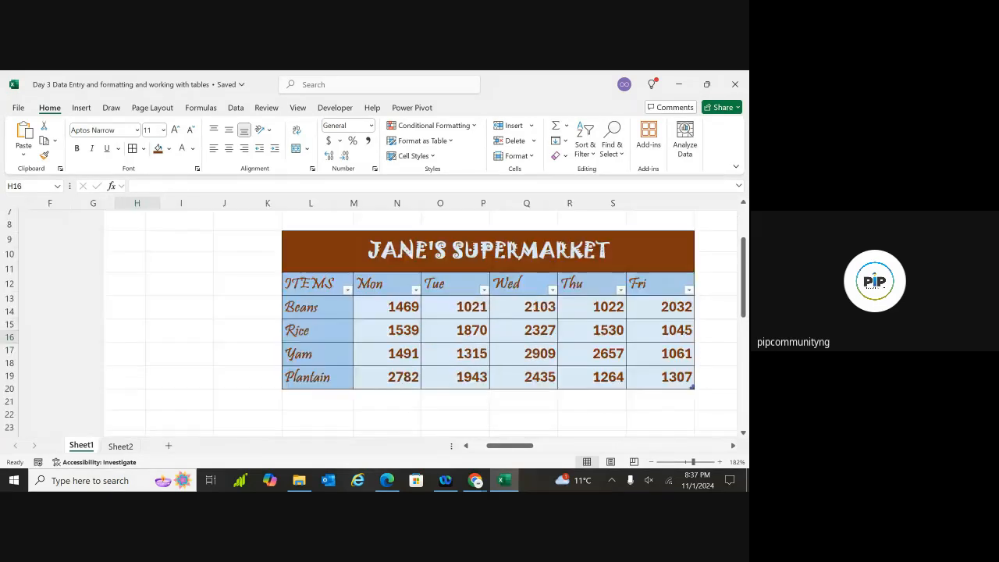
pyautogui.hotkey('ctrl', 'z')
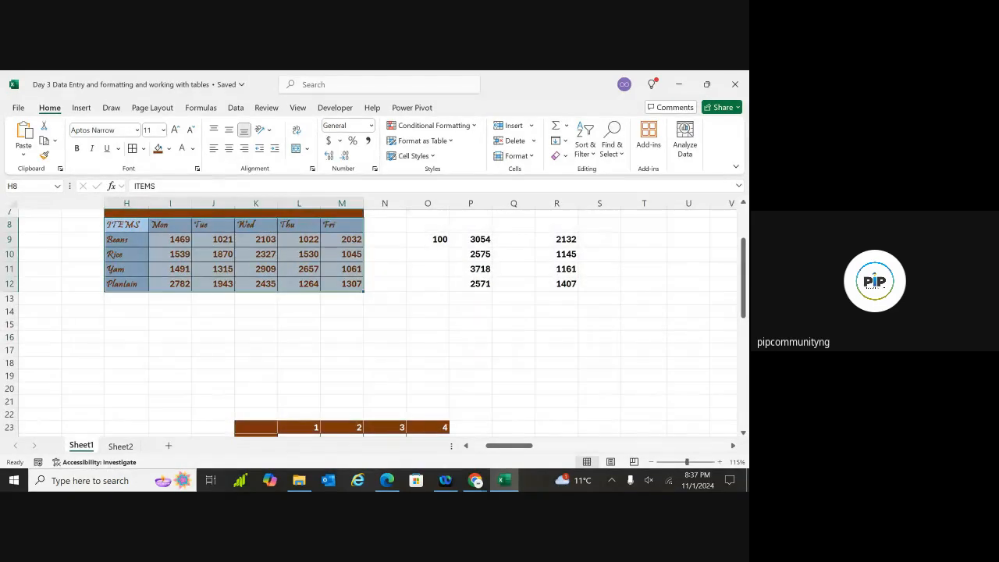
# Re-enter =H8 in H16 and fill the link down to row 20 and across to Thu
pyautogui.click(119, 341)
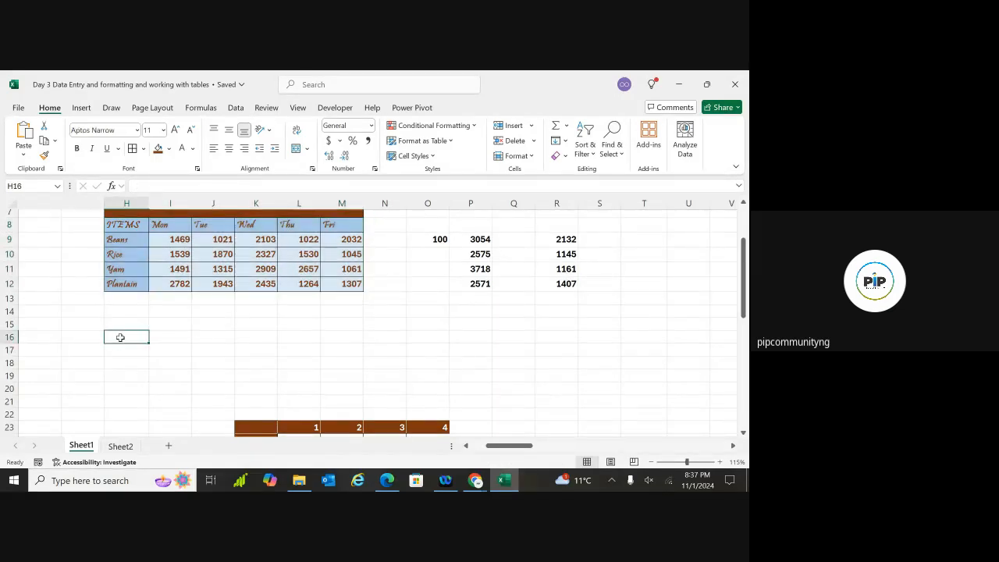
pyautogui.write('=H')
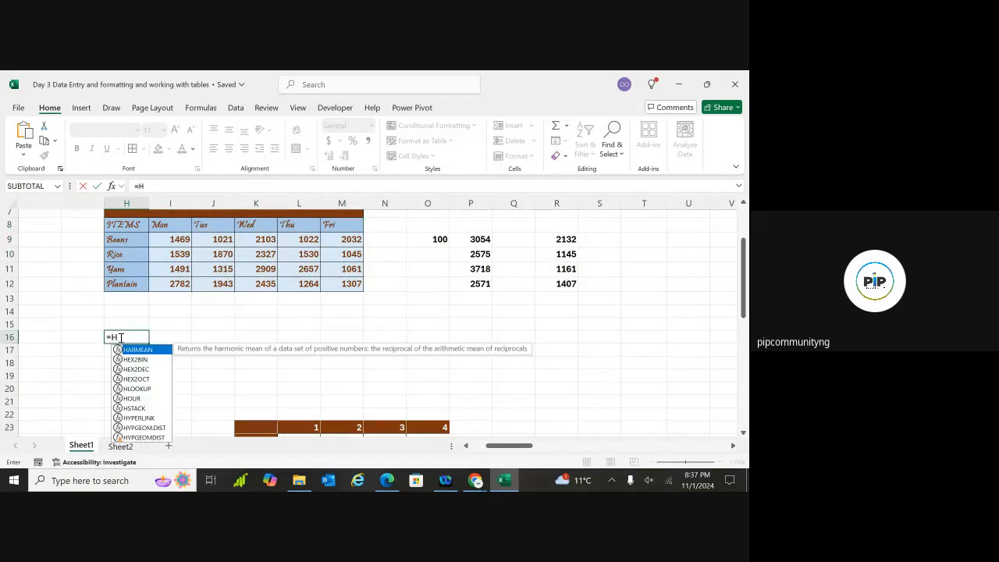
pyautogui.write('8')
pyautogui.press('Return')
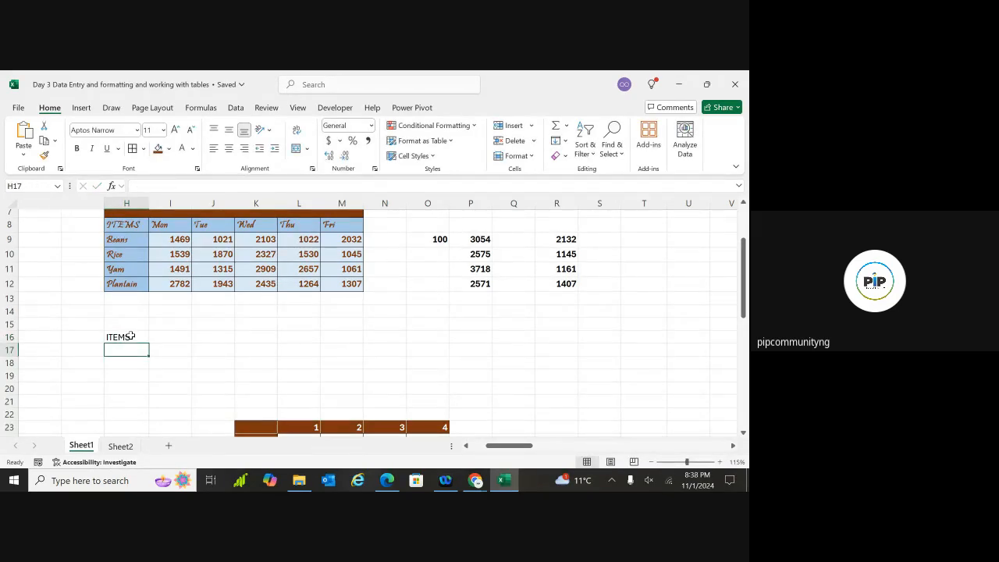
pyautogui.click(131, 335)
pyautogui.moveTo(146, 338); pyautogui.dragTo(148, 389)
pyautogui.hotkey('ctrl', 'z')
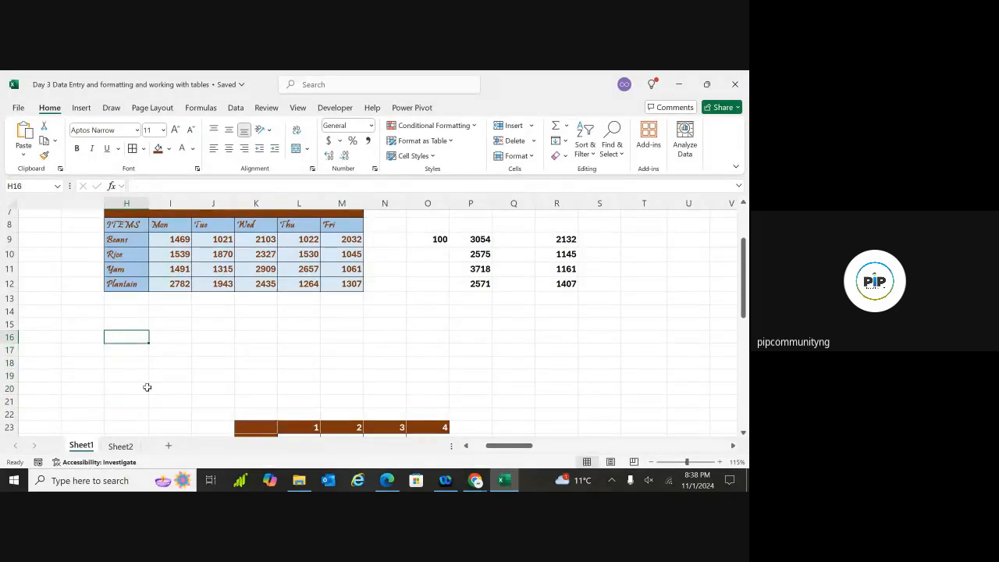
pyautogui.hotkey('ctrl', 'y')
pyautogui.moveTo(148, 342); pyautogui.dragTo(319, 388)
pyautogui.click(313, 388)
pyautogui.moveTo(341, 350); pyautogui.dragTo(316, 342)
# Extend the links to the Fri column through row 20 and check the Beans Mon formula
pyautogui.click(349, 383)
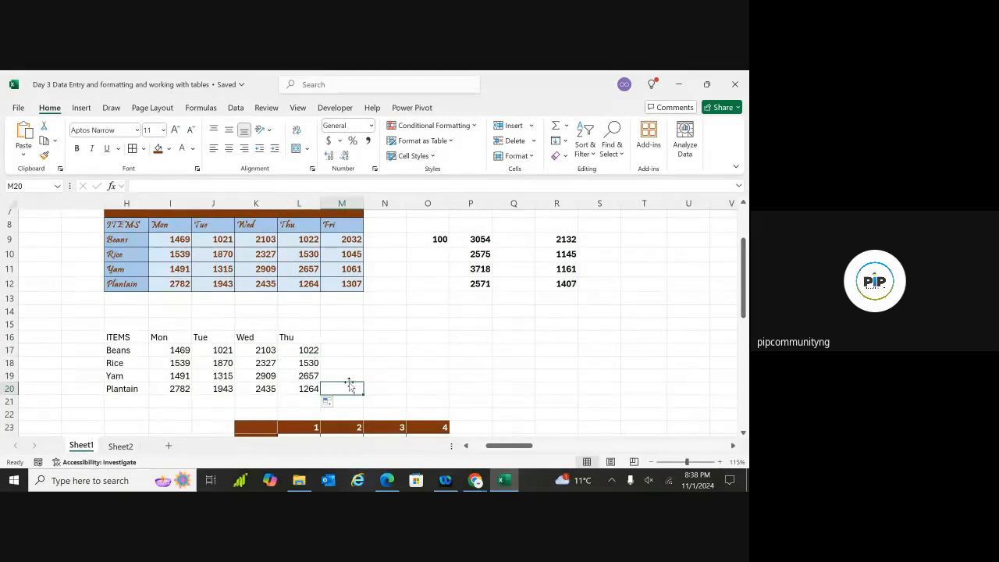
pyautogui.click(316, 339)
pyautogui.moveTo(316, 344); pyautogui.dragTo(358, 346)
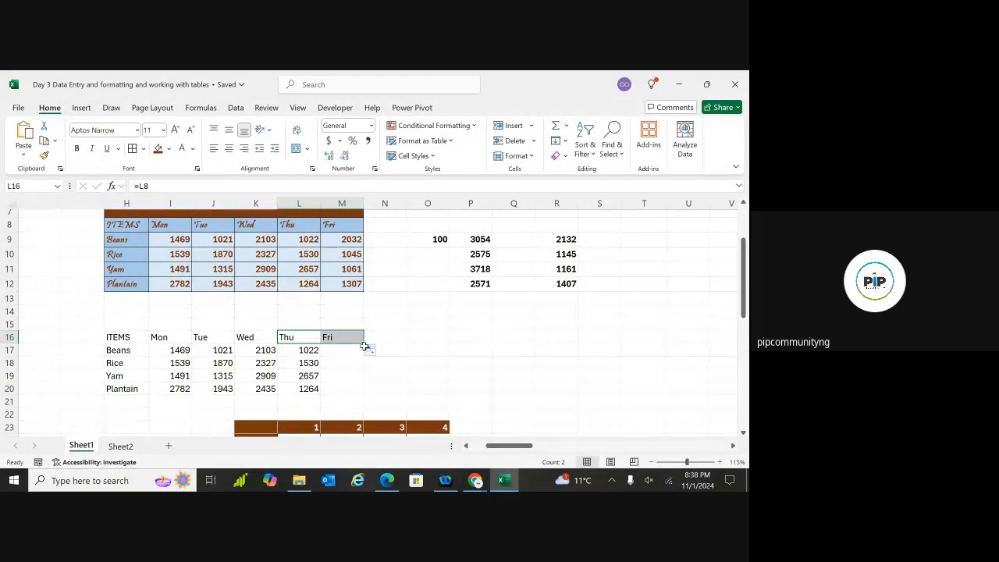
pyautogui.moveTo(363, 345); pyautogui.dragTo(361, 391)
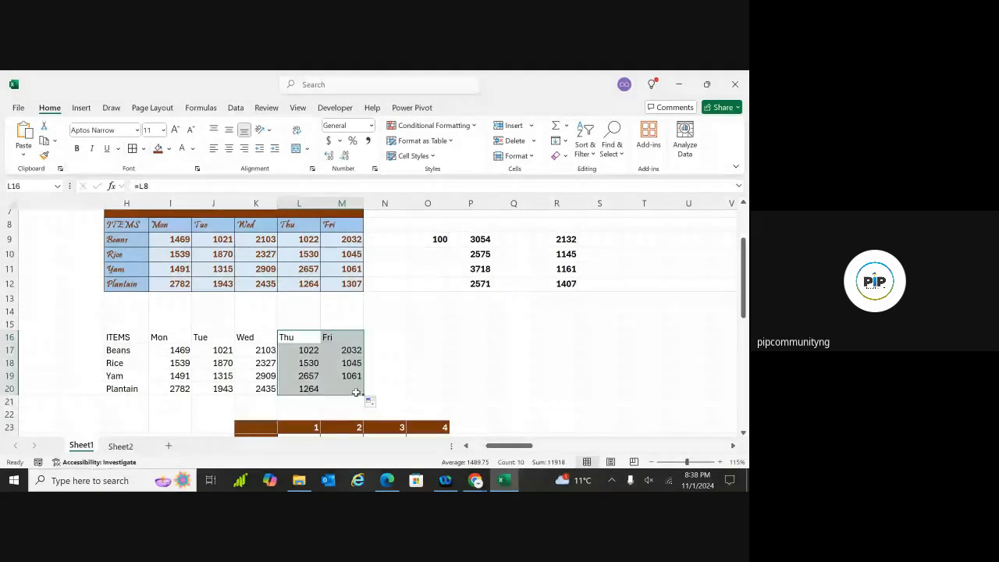
pyautogui.click(417, 352)
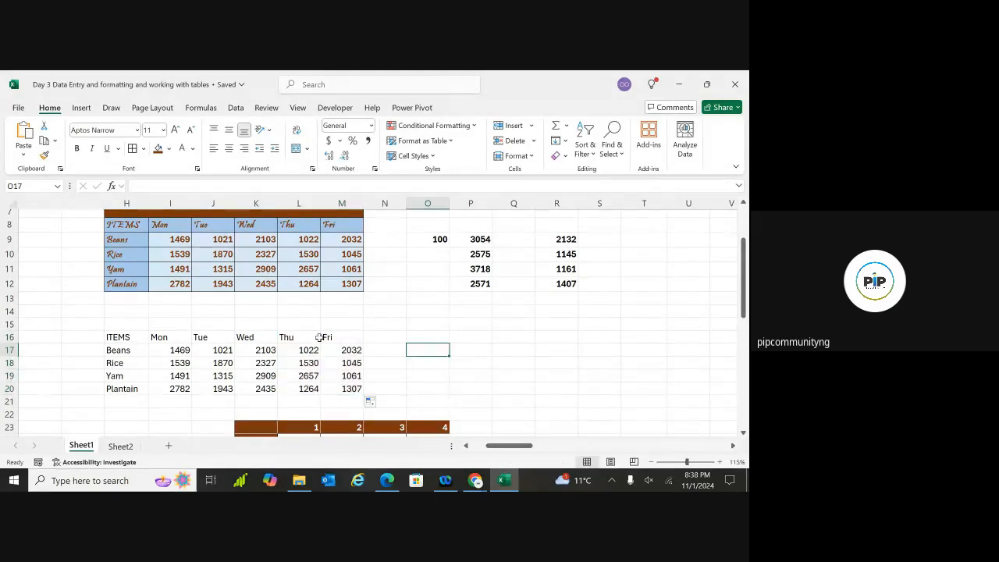
pyautogui.click(179, 351)
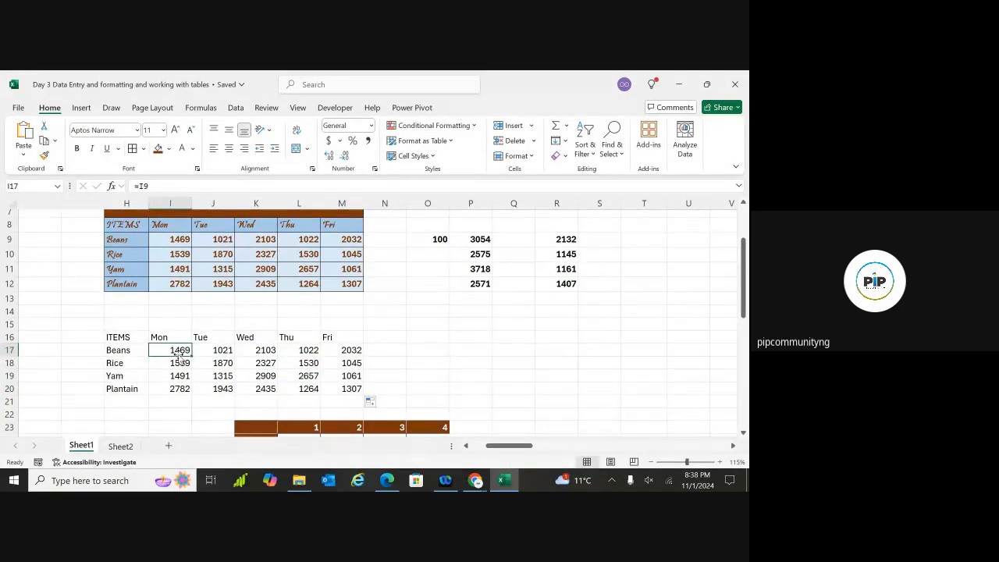
pyautogui.click(128, 340)
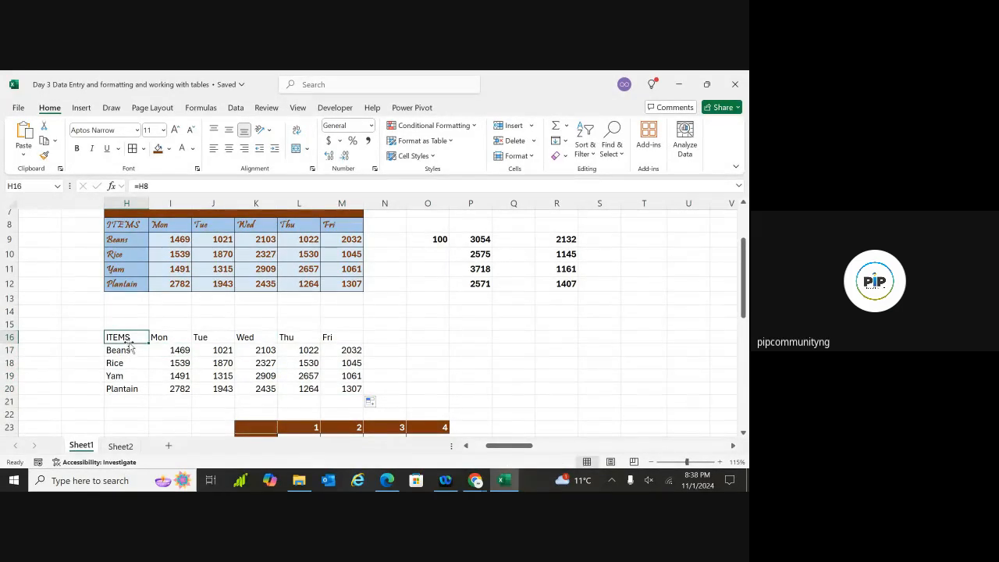
# Select and copy the linked block H16:M20, then cancel the Paste Special dialog
pyautogui.hotkey('ctrl', 'shift', 'Right')
pyautogui.hotkey('ctrl', 'shift', 'Down')
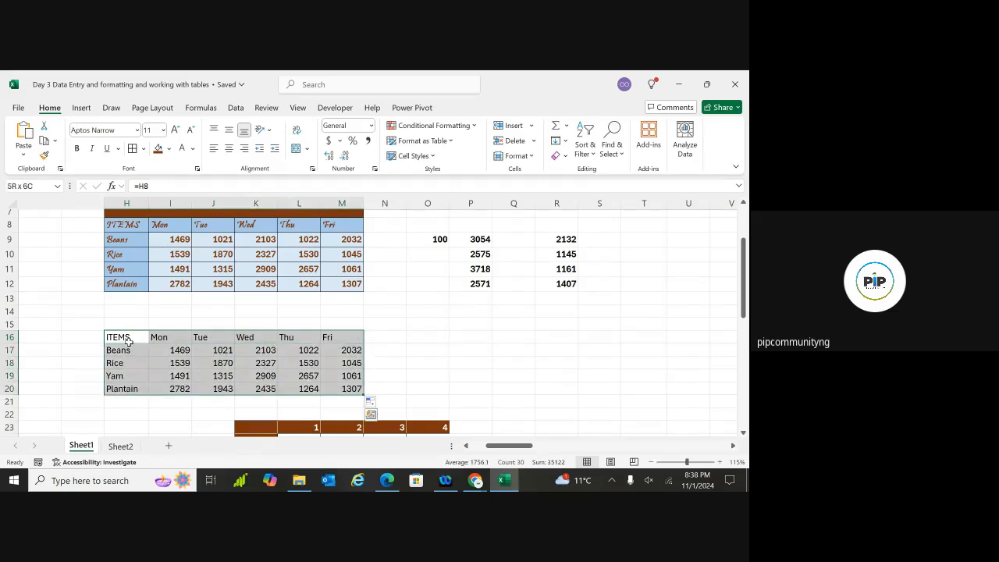
pyautogui.hotkey('ctrl', 'c')
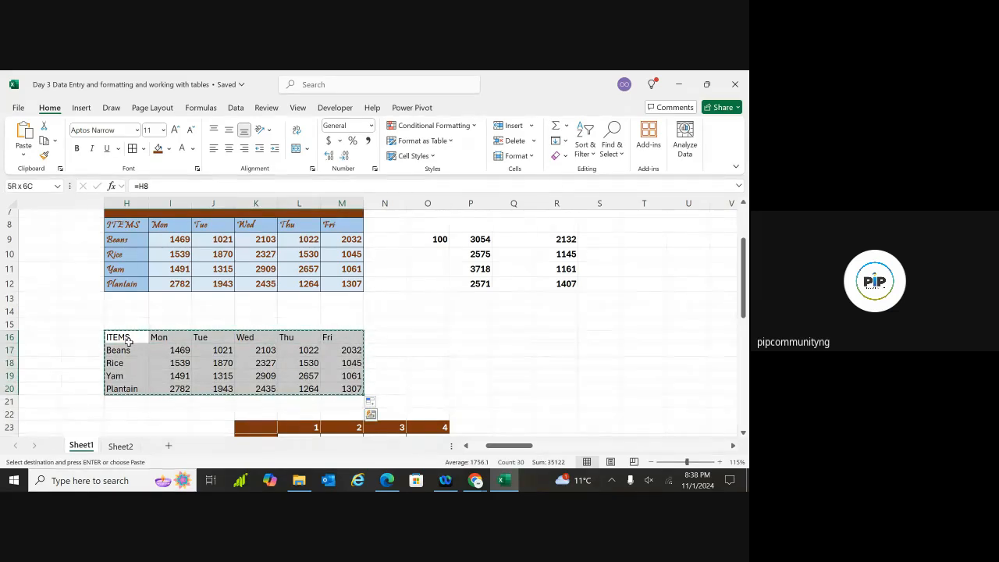
pyautogui.hotkey('ctrl', 'alt', 'v')
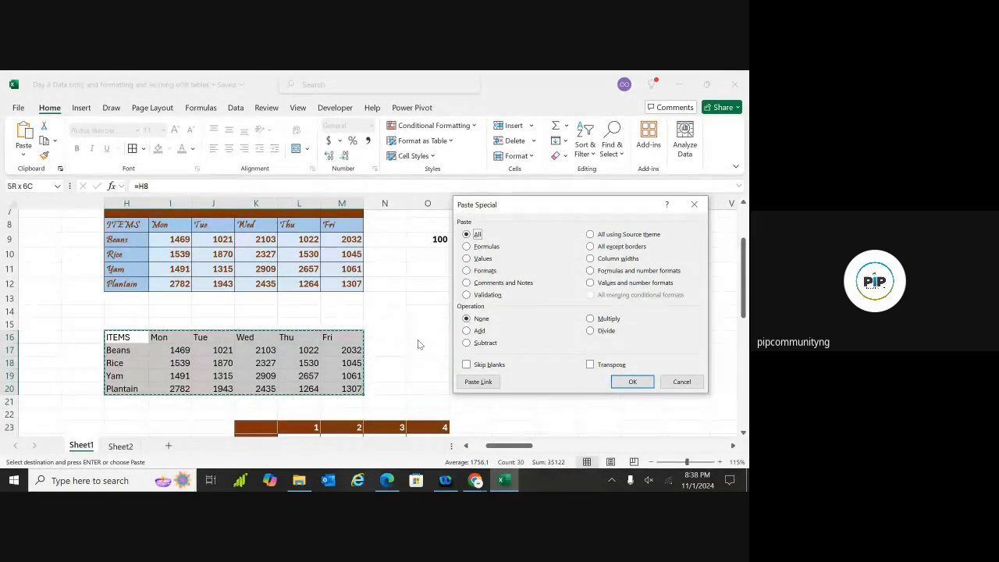
pyautogui.click(693, 204)
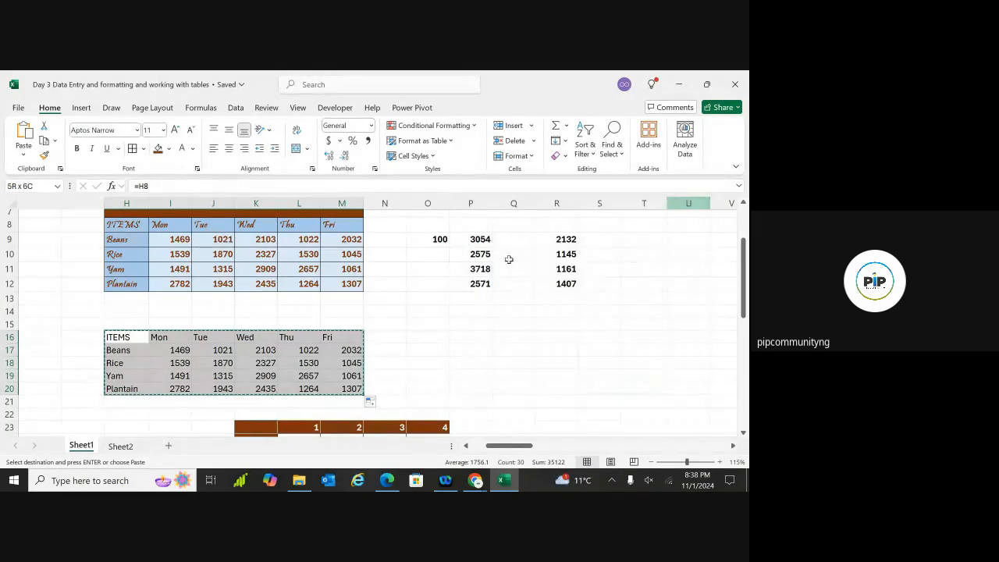
# Inspect the link formulas in the ITEMS, Tue and Thu cells, then reselect the block from H16
pyautogui.click(427, 297)
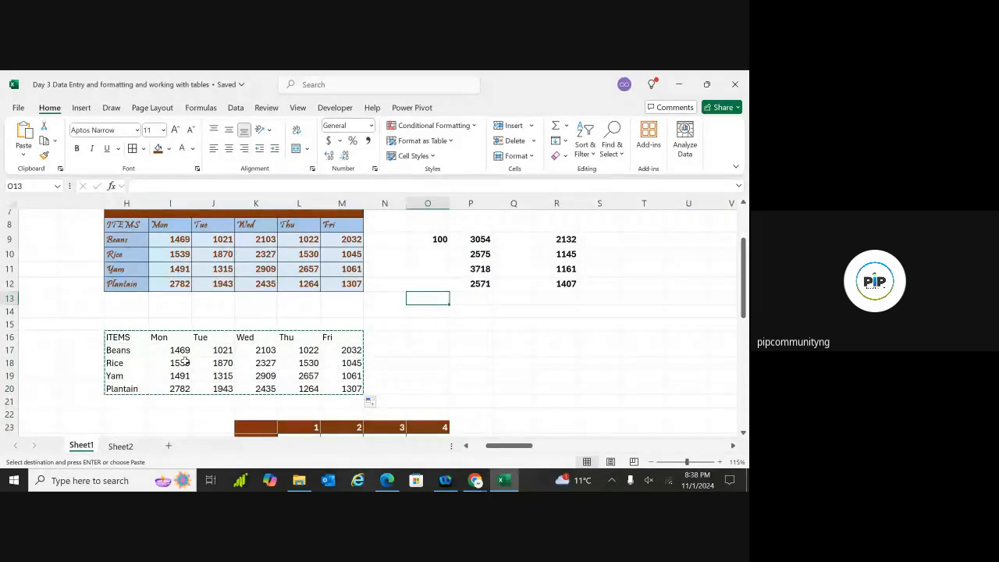
pyautogui.click(130, 337)
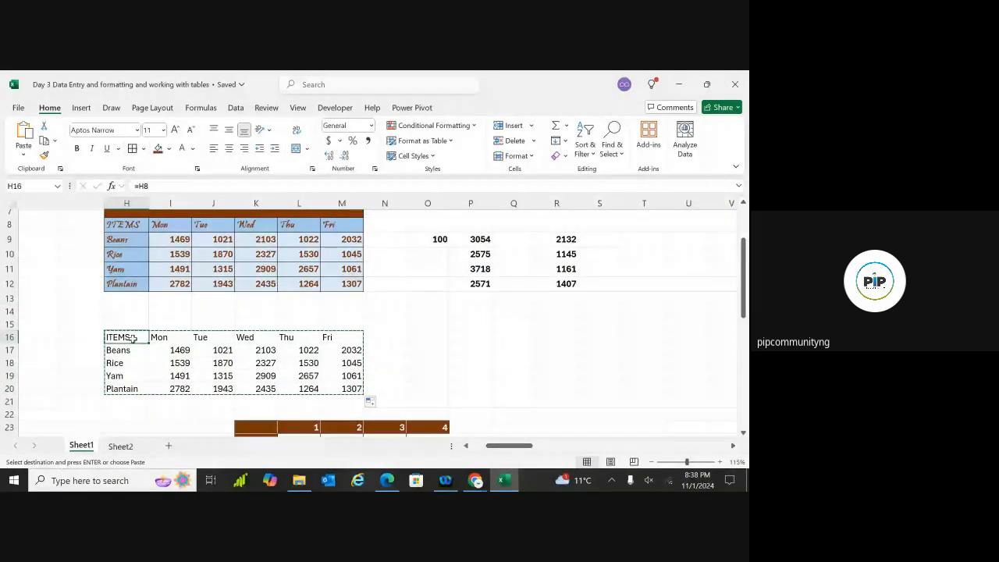
pyautogui.click(160, 339)
pyautogui.click(219, 363)
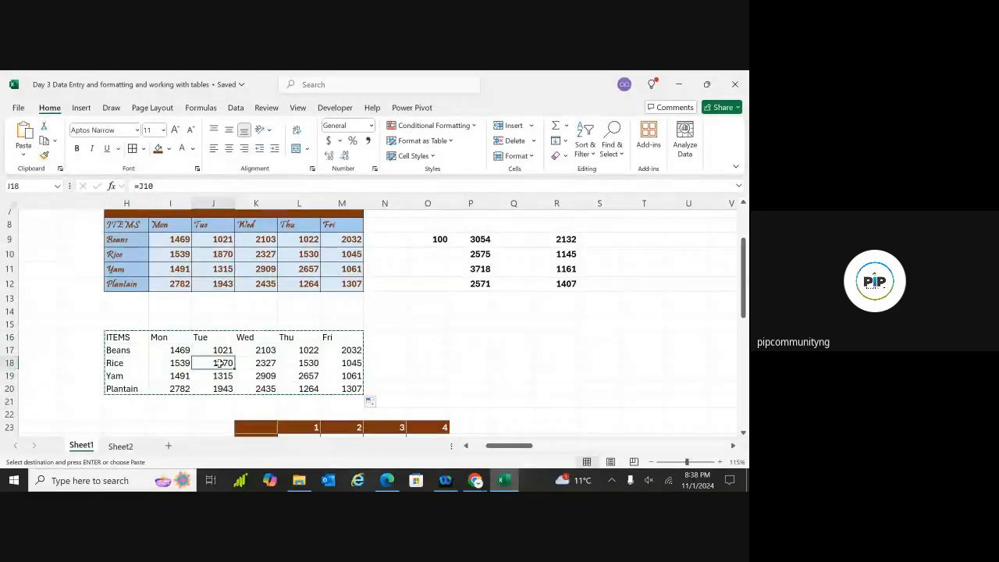
pyautogui.click(302, 363)
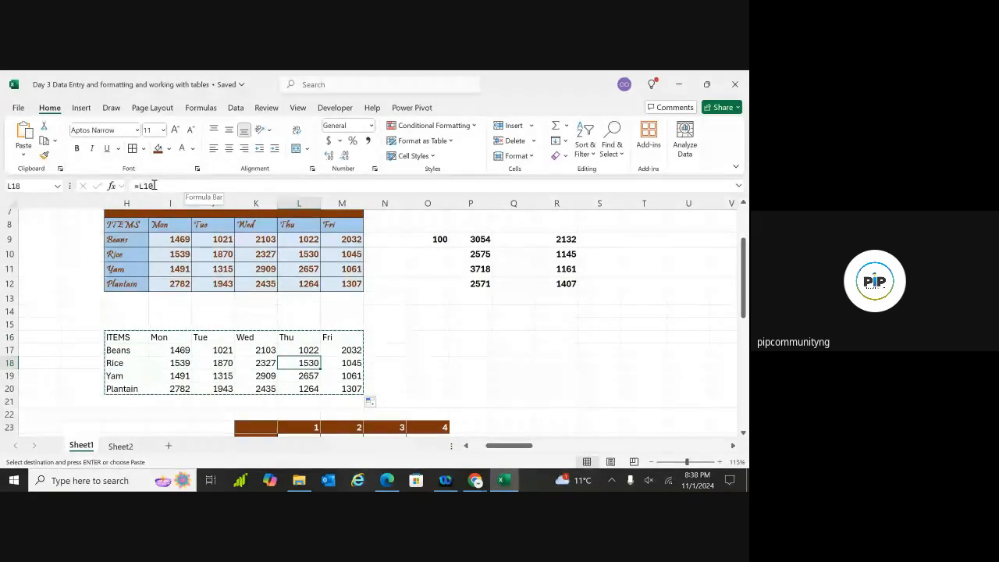
pyautogui.click(128, 336)
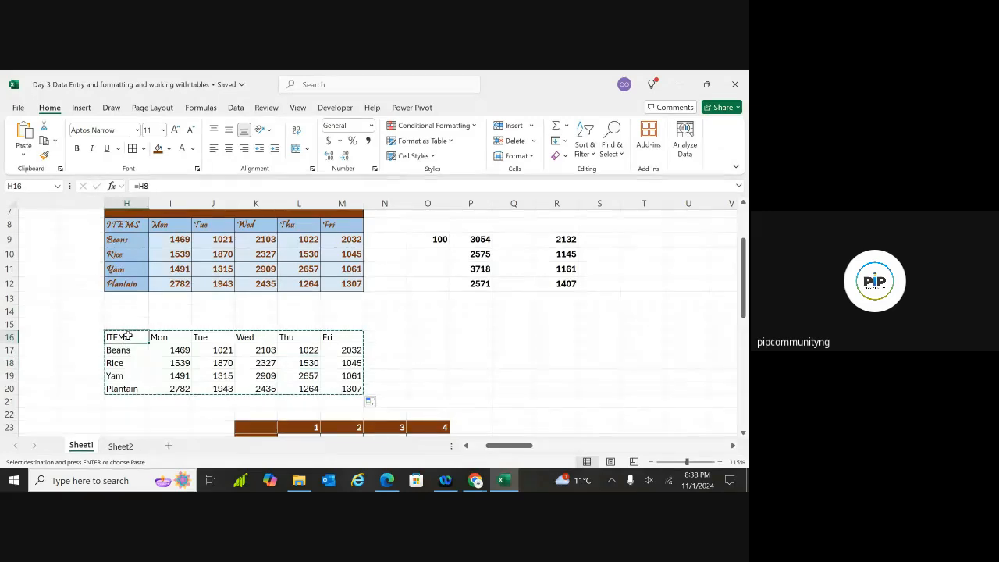
pyautogui.hotkey('ctrl', 'shift', 'Down')
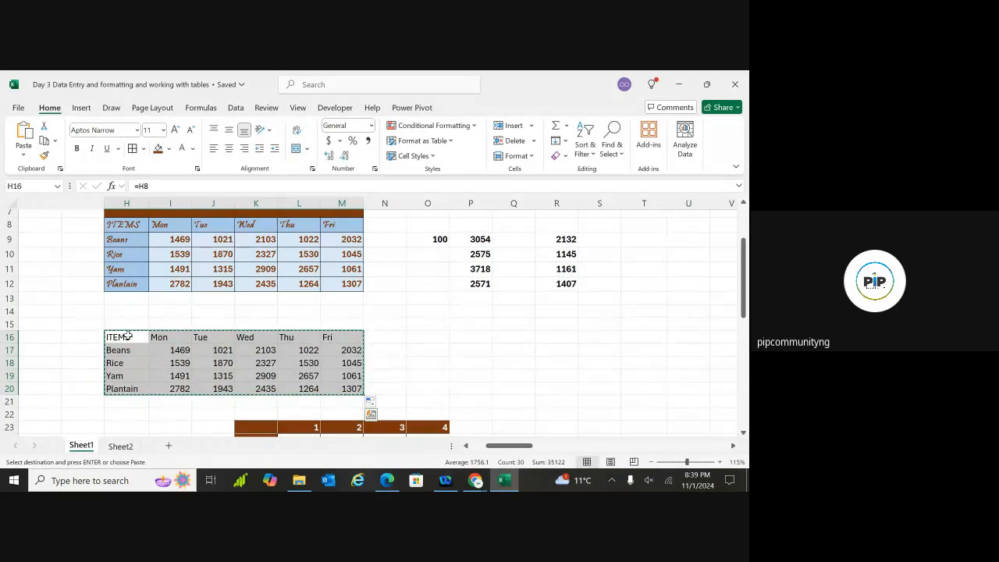
pyautogui.click(26, 156)
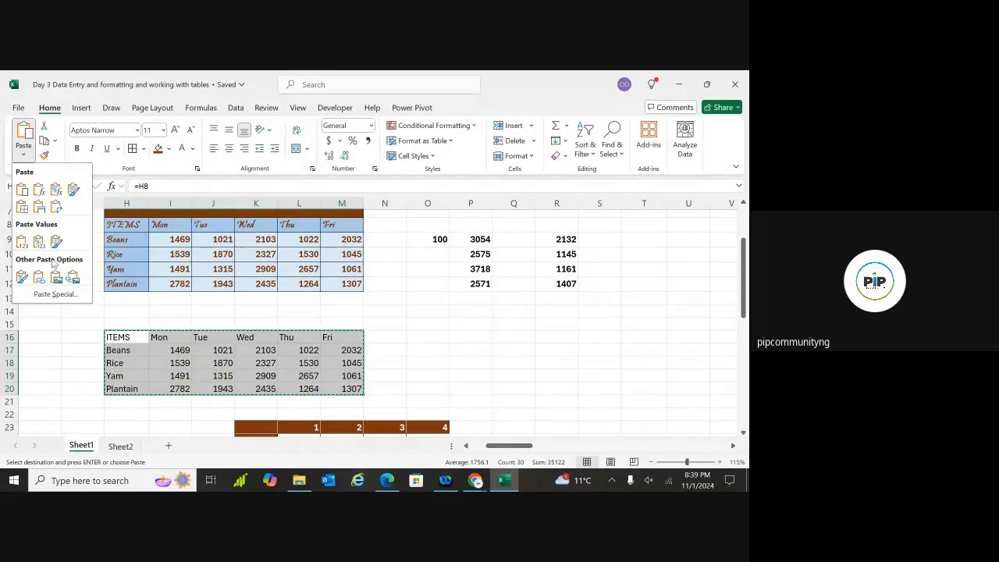
pyautogui.click(54, 294)
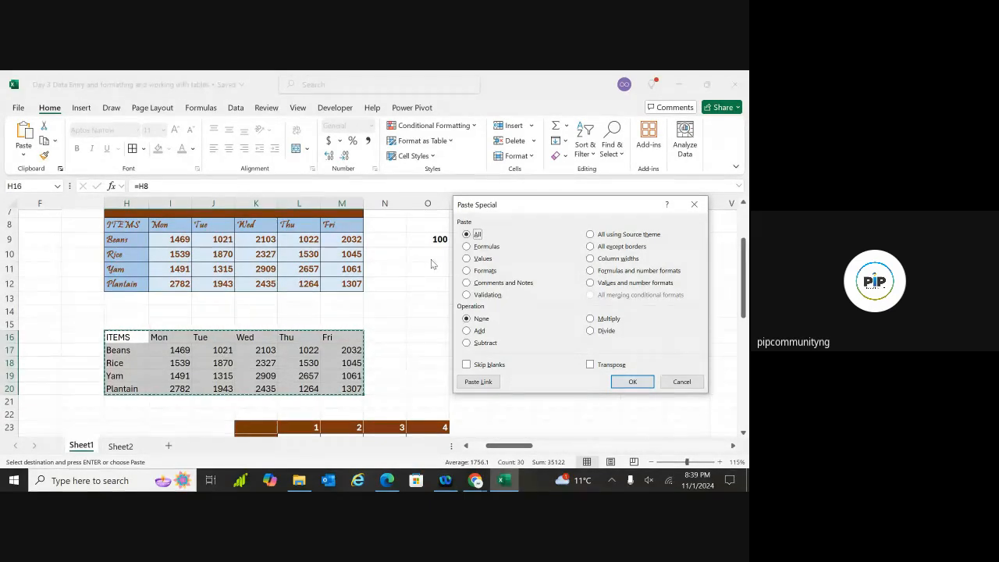
pyautogui.click(468, 259)
pyautogui.click(626, 380)
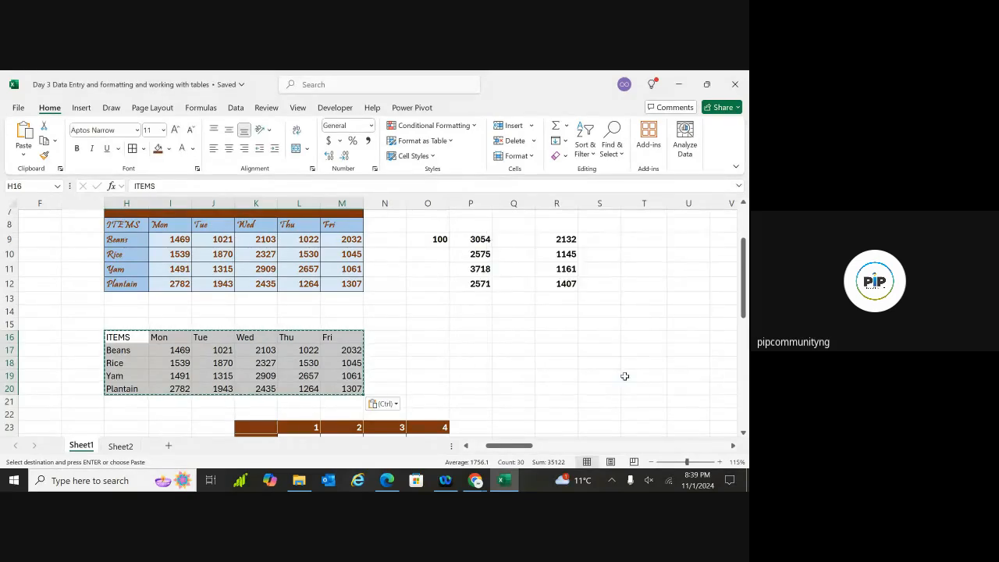
pyautogui.click(389, 338)
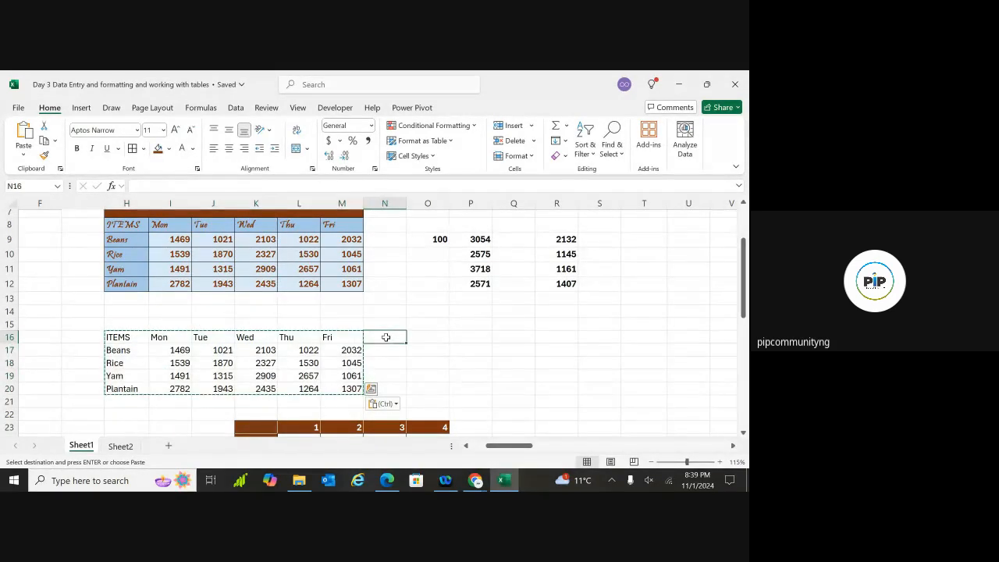
pyautogui.click(211, 362)
pyautogui.click(176, 350)
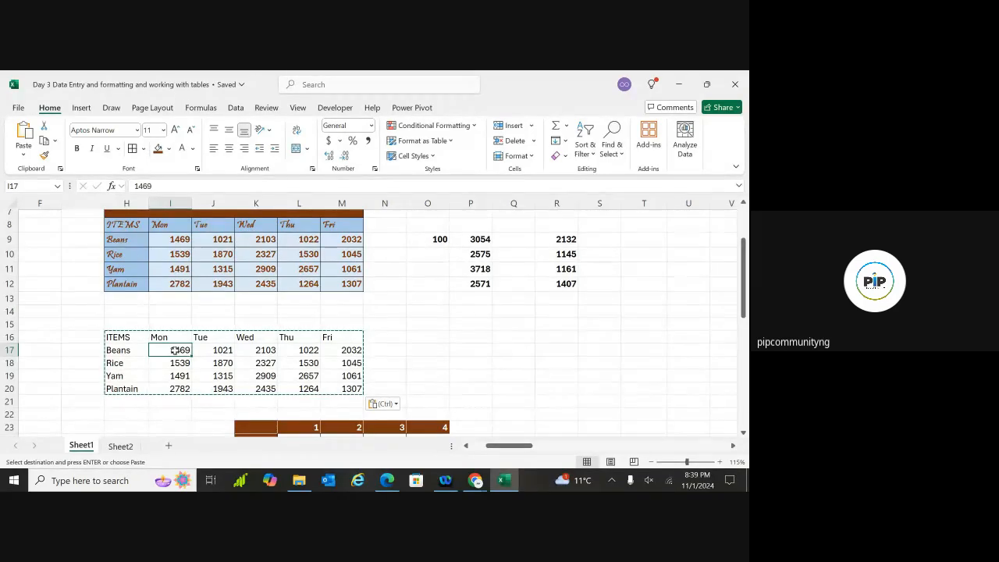
pyautogui.hotkey('ctrl', 'a')
pyautogui.hotkey('ctrl', 'v')
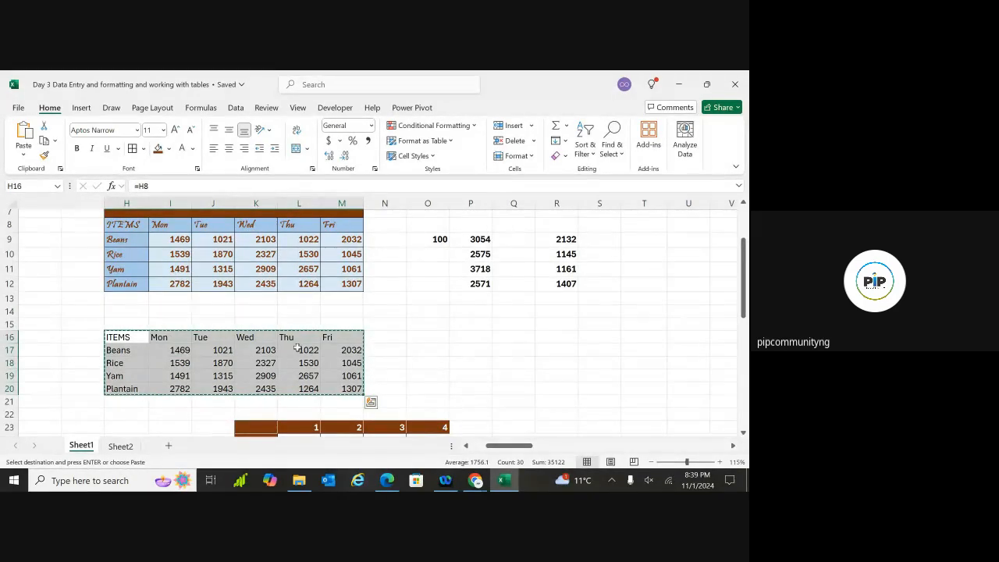
pyautogui.doubleClick(123, 337)
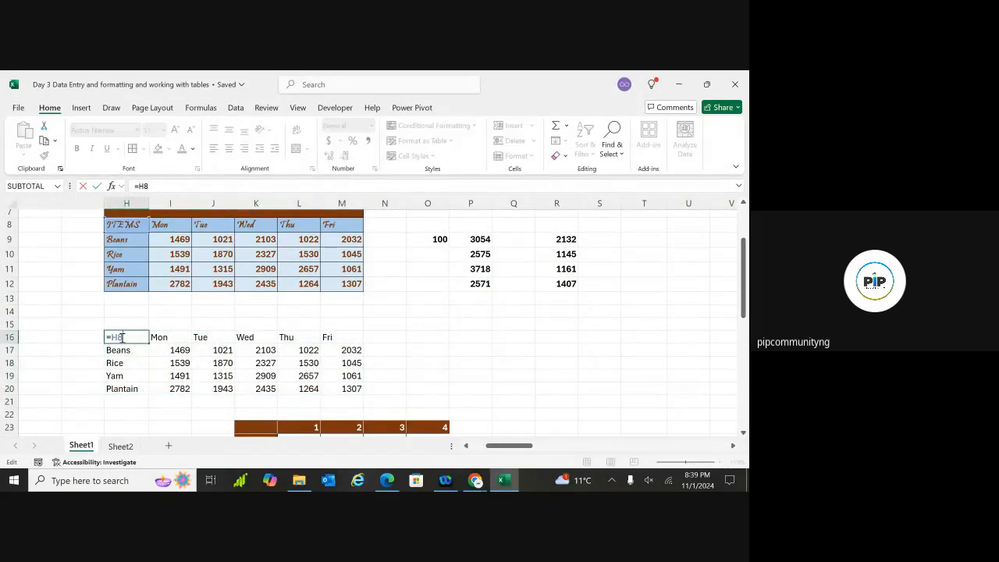
pyautogui.press('Return')
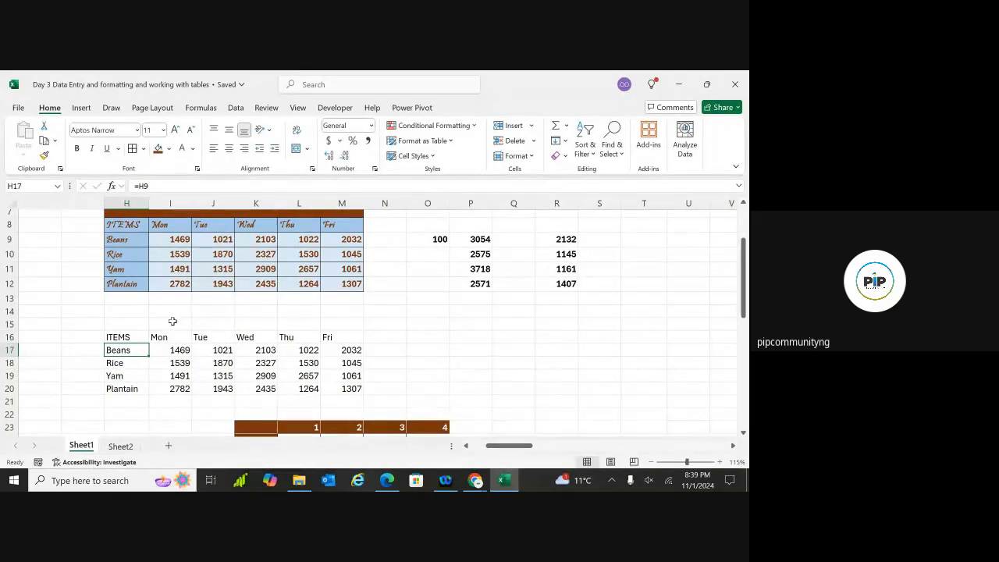
pyautogui.click(132, 338)
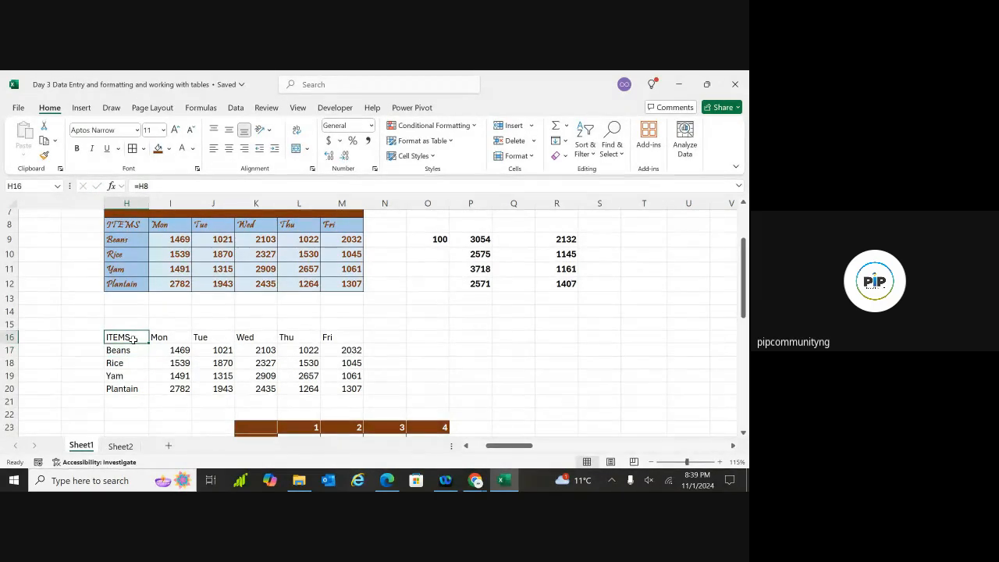
pyautogui.hotkey('ctrl', 'a')
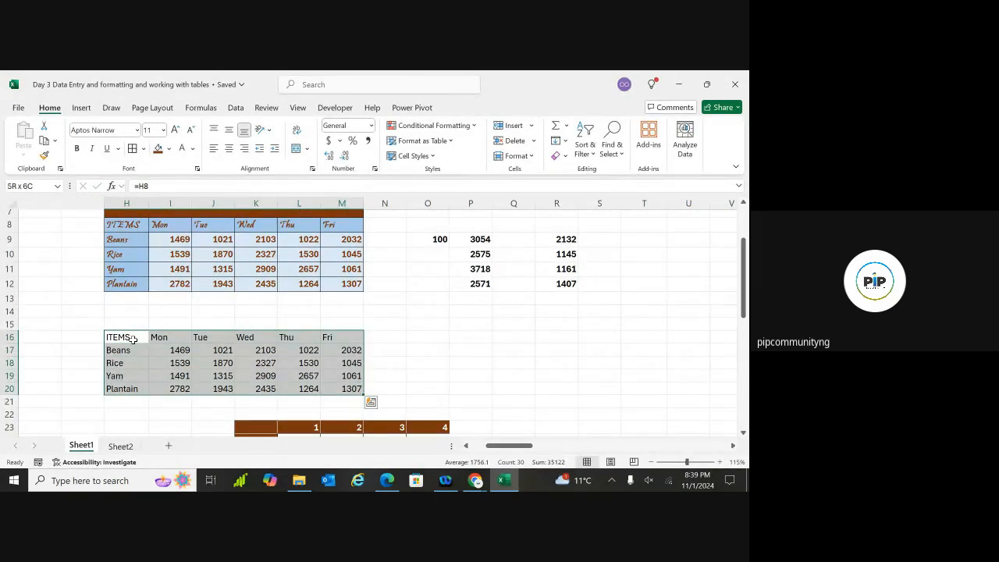
# Paste the copied H16:M20 block back as Values only and check a few cells
pyautogui.hotkey('ctrl', 'c')
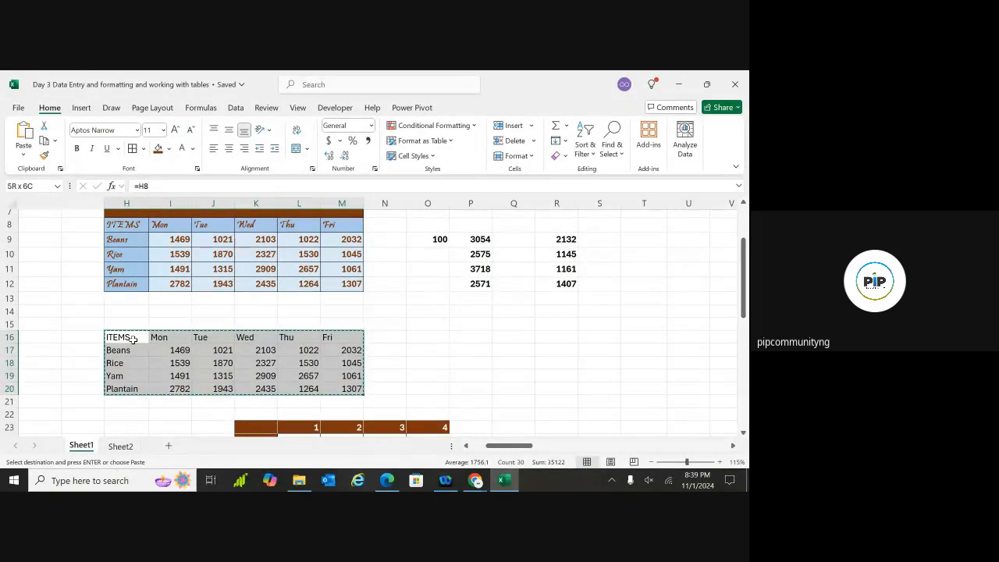
pyautogui.hotkey('ctrl', 'alt', 'v')
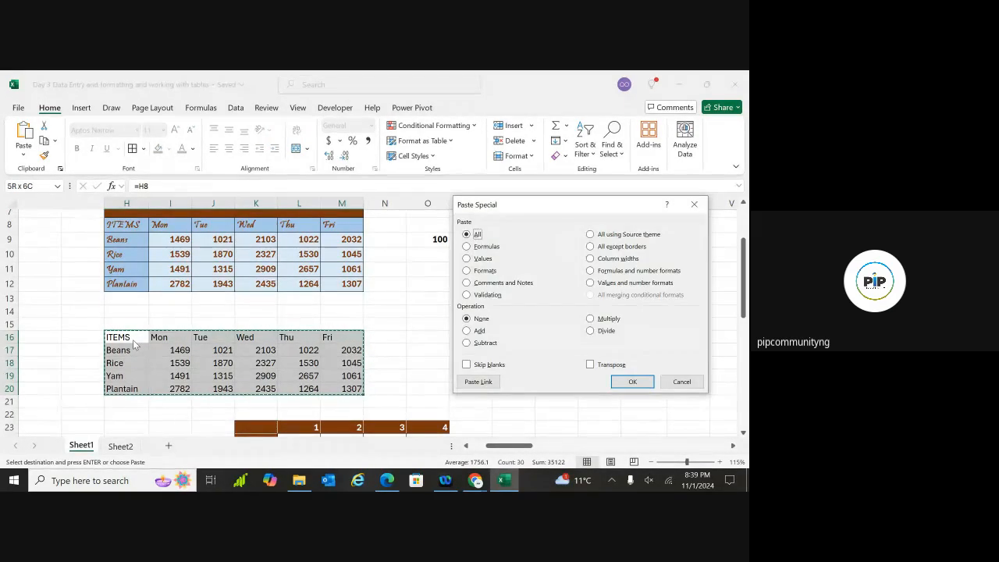
pyautogui.click(466, 261)
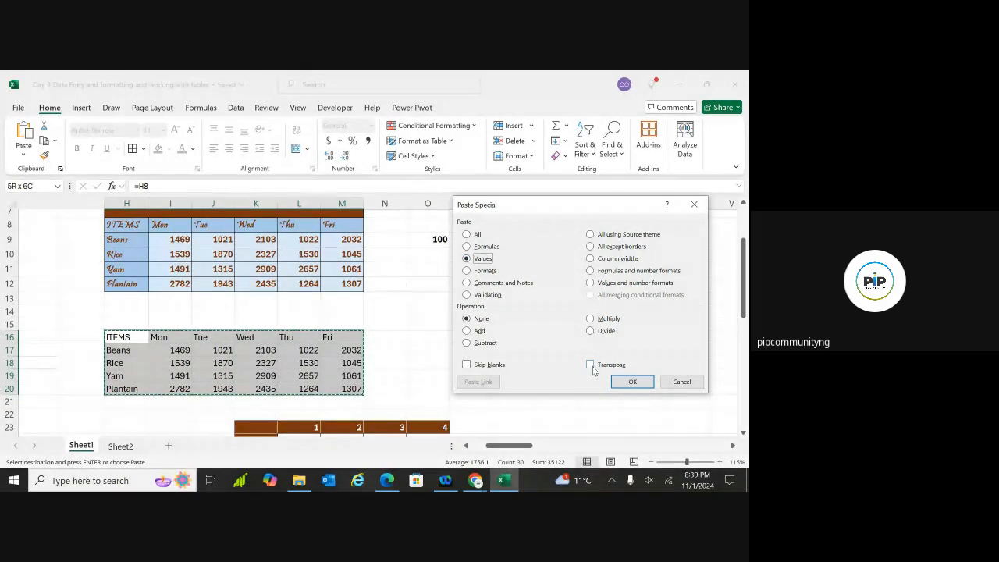
pyautogui.click(631, 382)
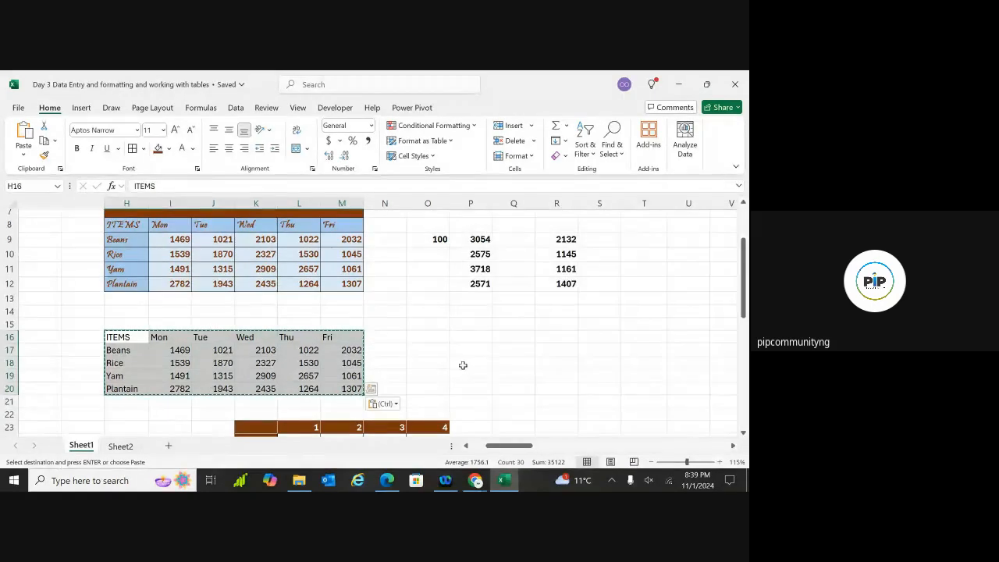
pyautogui.click(468, 363)
pyautogui.click(258, 349)
pyautogui.click(154, 362)
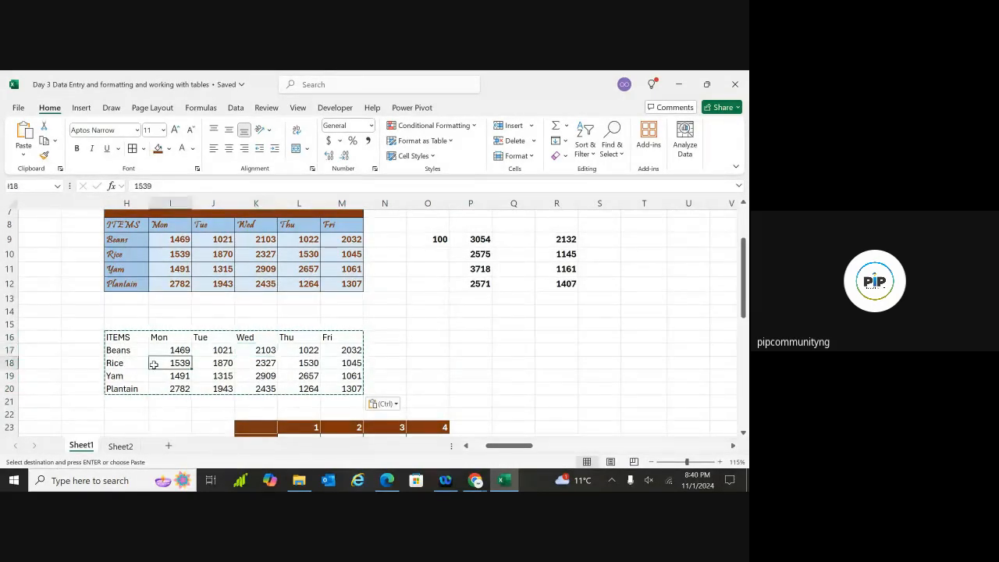
pyautogui.click(208, 339)
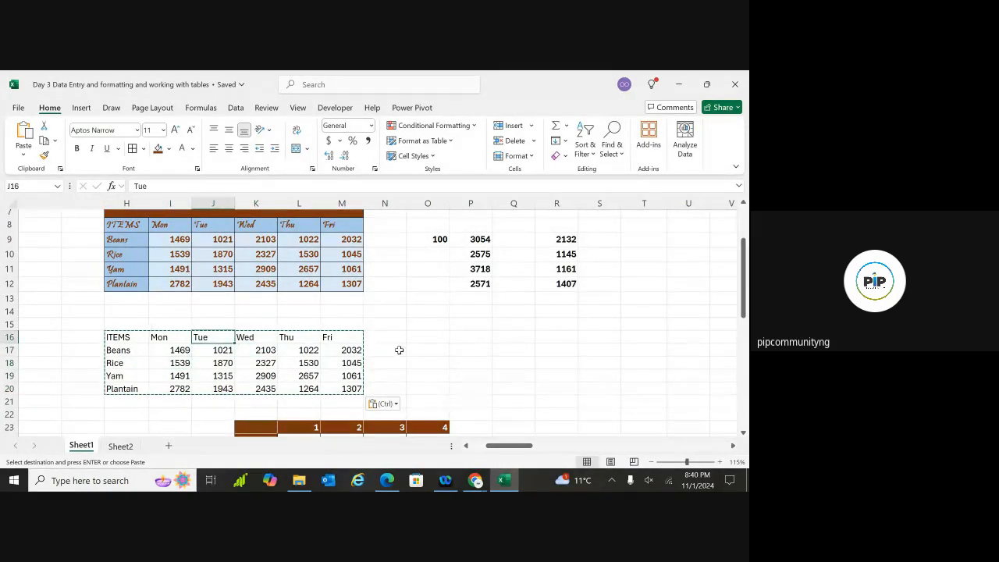
# Select the whole ITEMS block from H16 with Ctrl+A and start Create Table
pyautogui.doubleClick(496, 328)
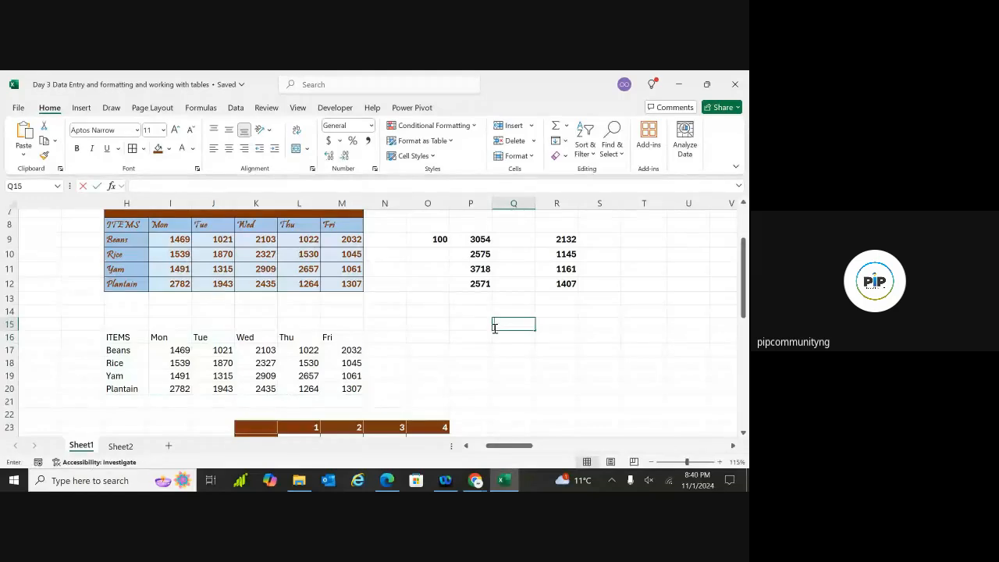
pyautogui.click(125, 338)
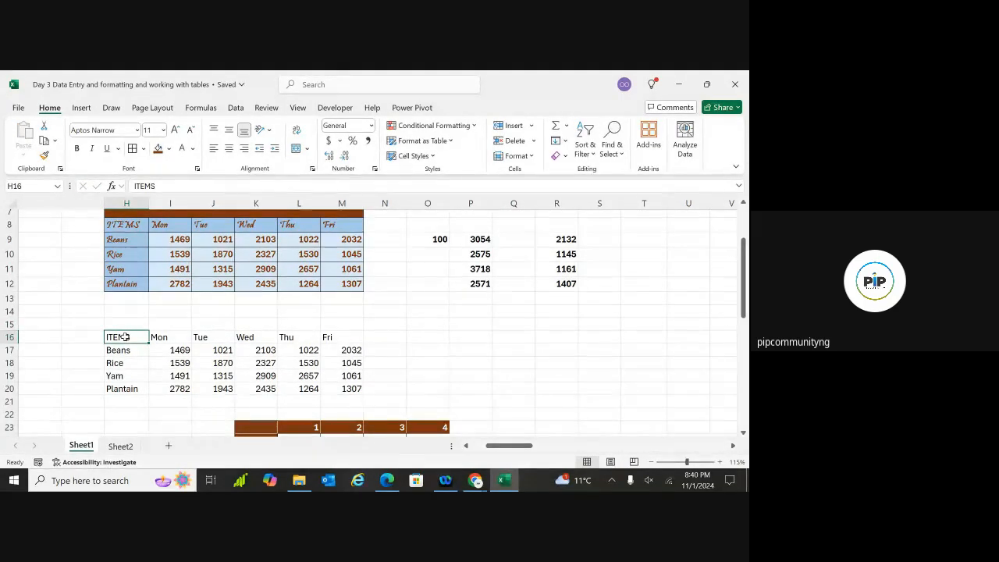
pyautogui.hotkey('ctrl', 'a')
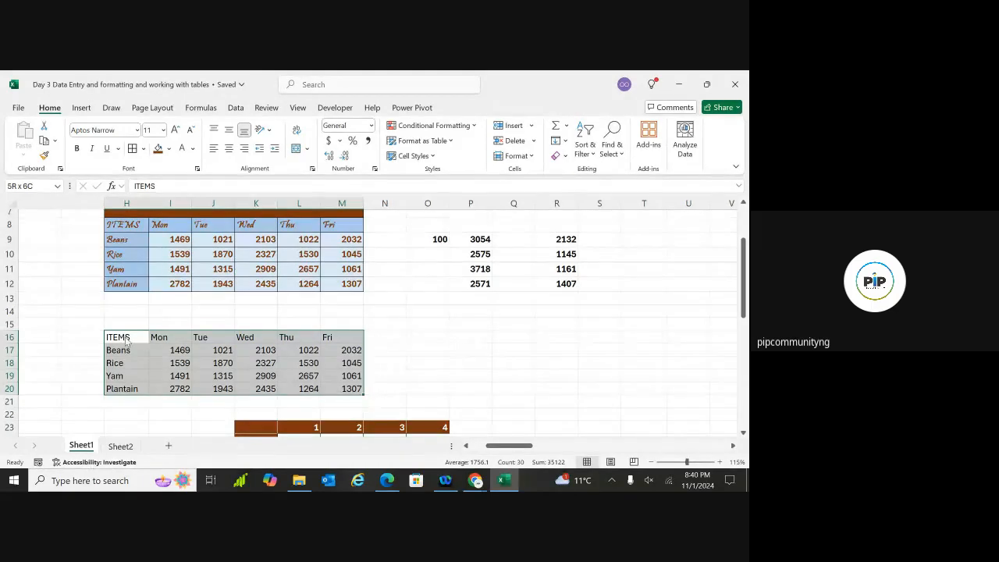
pyautogui.hotkey('ctrl', 't')
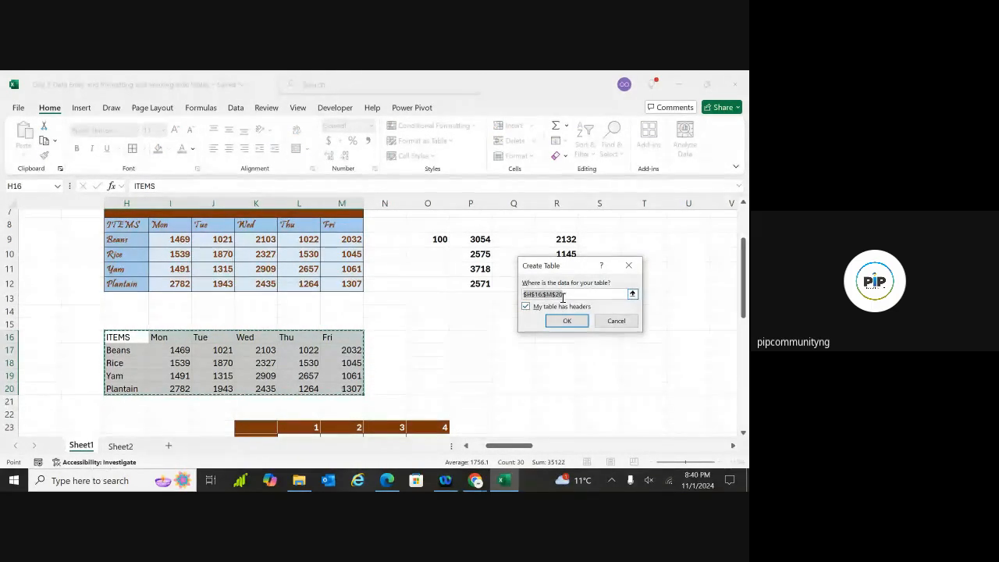
# Create the H16:M20 table with headers, undo it, then recreate it via Insert > Table
pyautogui.click(565, 321)
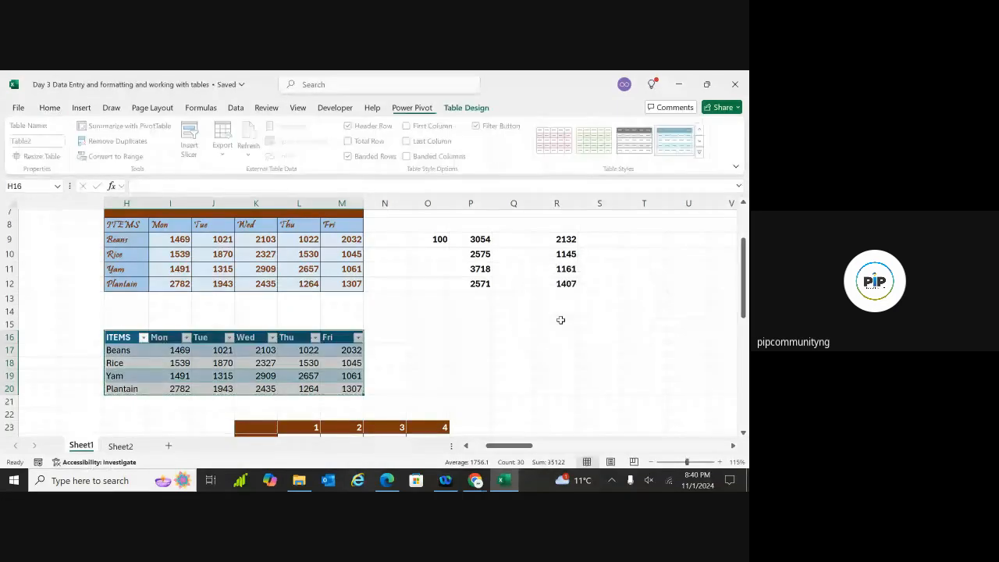
pyautogui.click(439, 352)
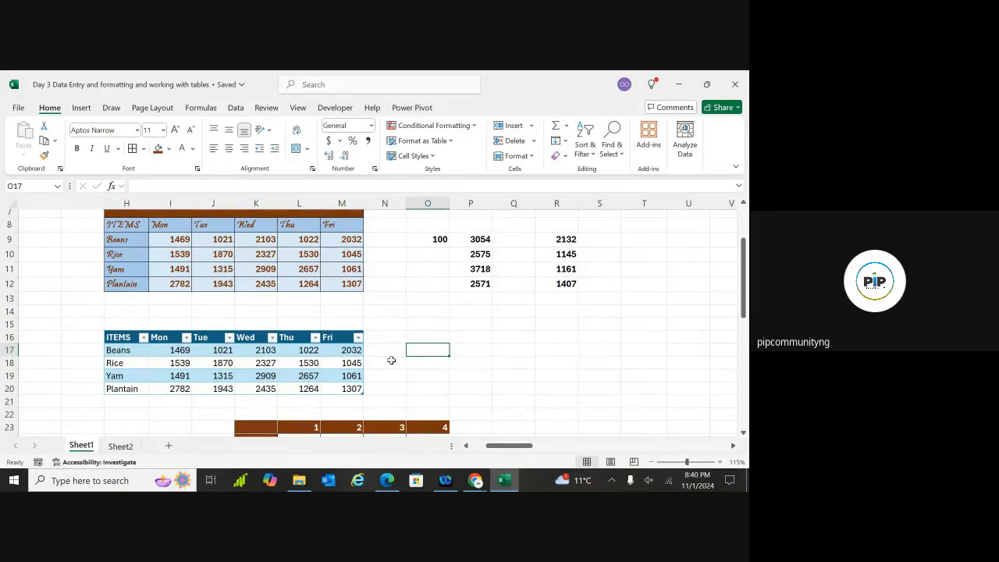
pyautogui.hotkey('ctrl', 'z')
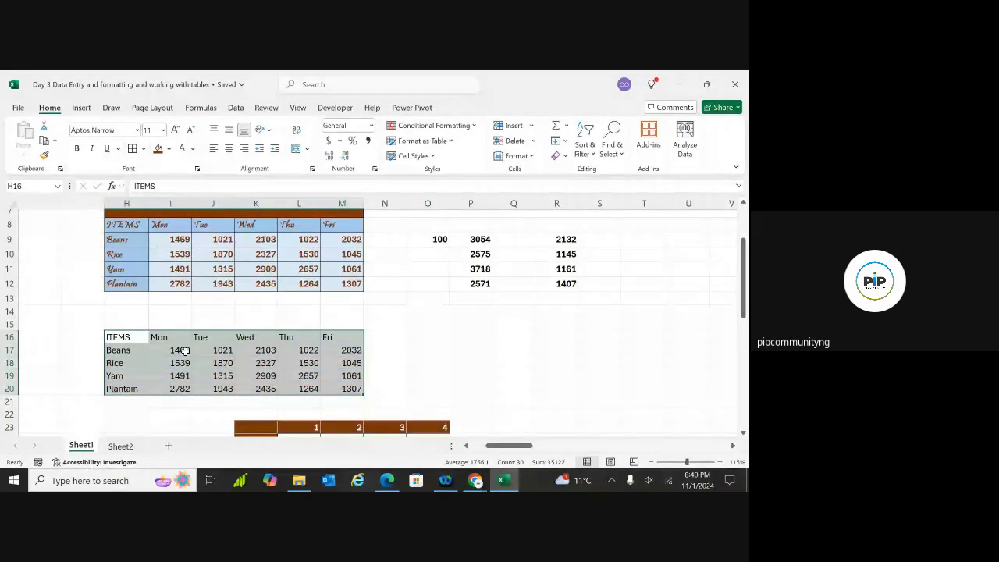
pyautogui.click(81, 108)
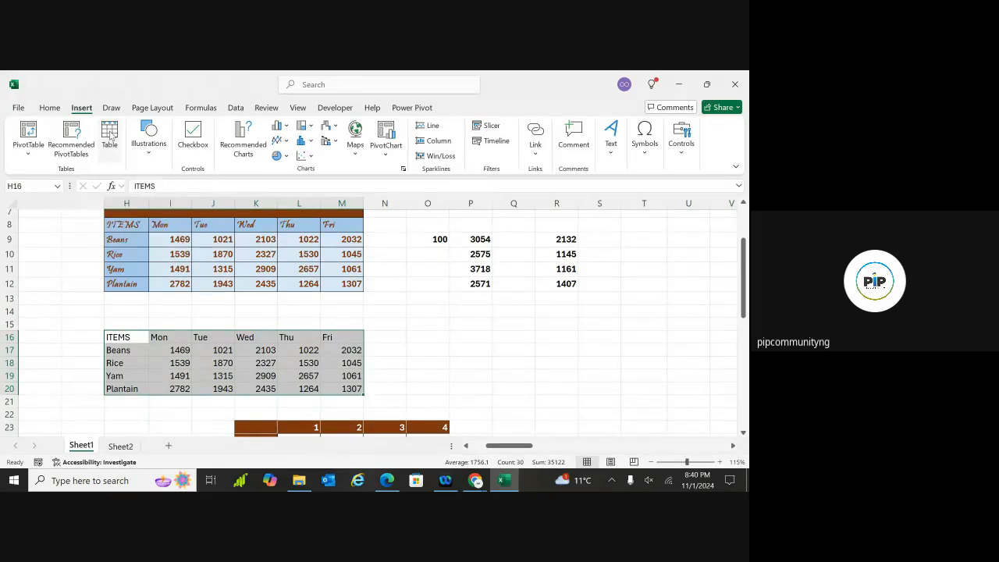
pyautogui.click(110, 135)
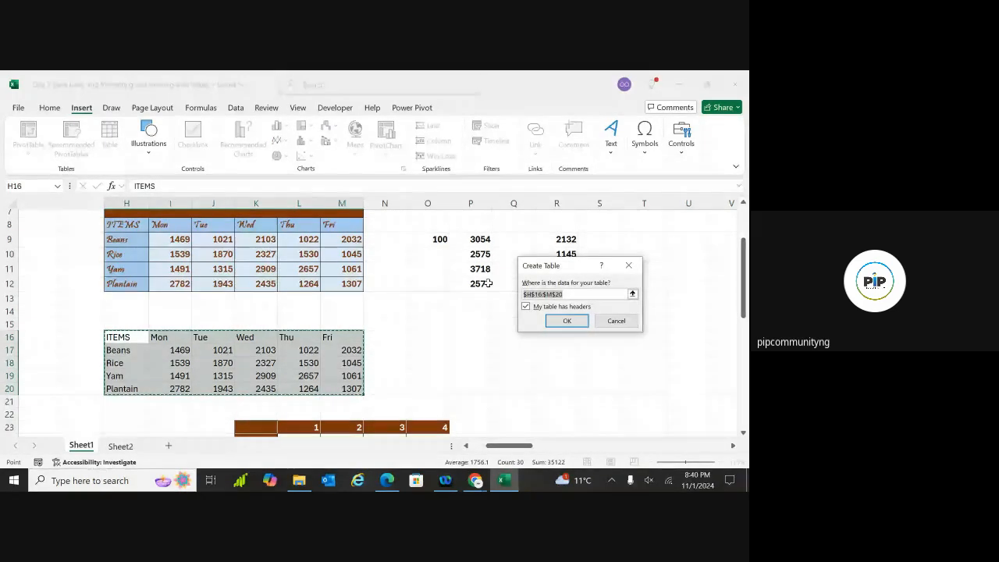
pyautogui.click(559, 320)
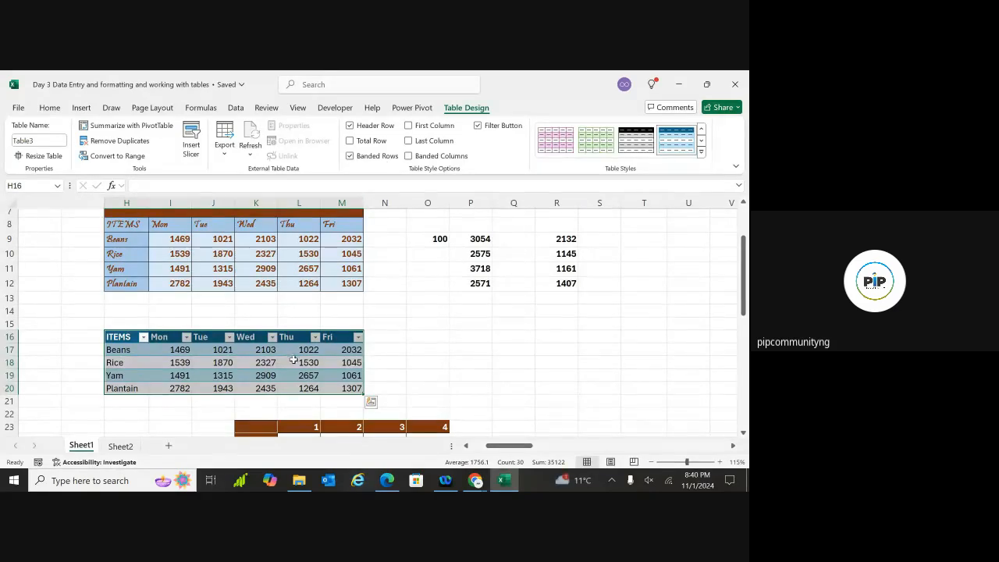
pyautogui.click(391, 362)
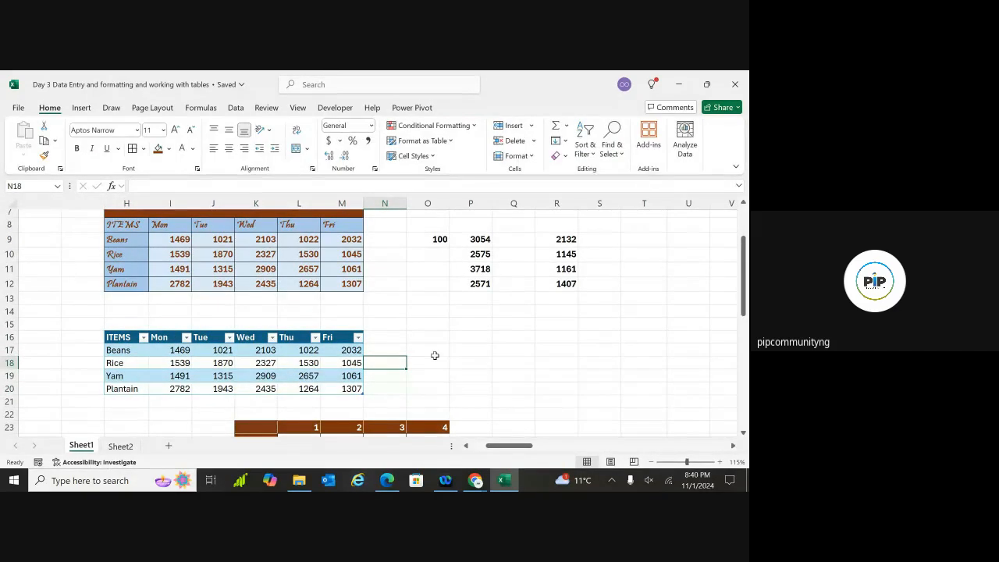
pyautogui.click(476, 351)
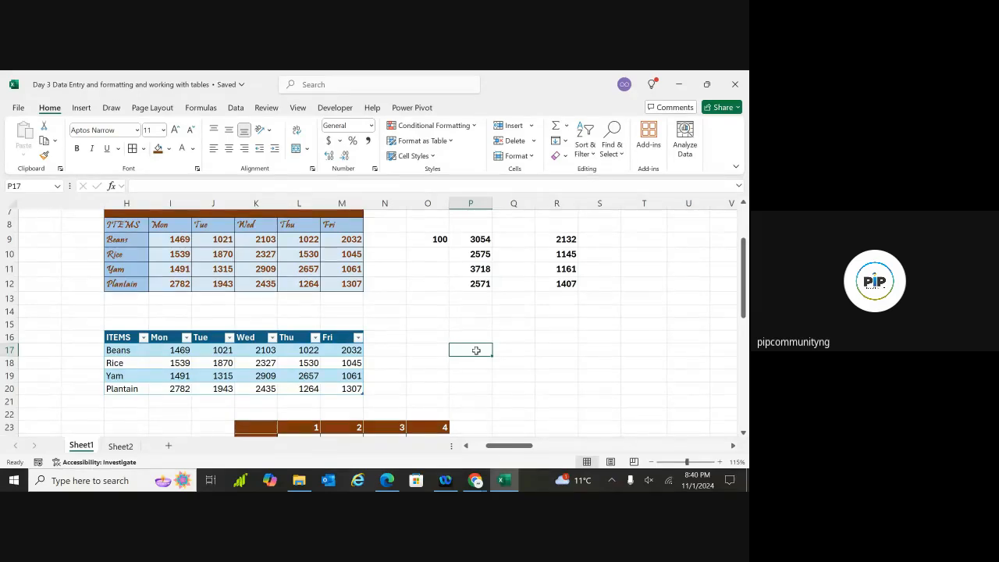
pyautogui.click(421, 349)
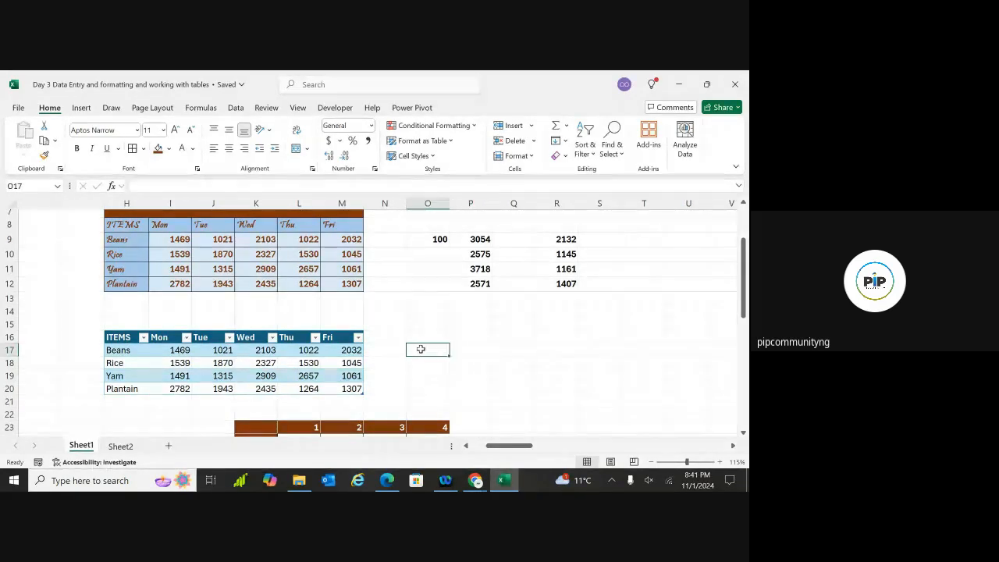
pyautogui.click(482, 243)
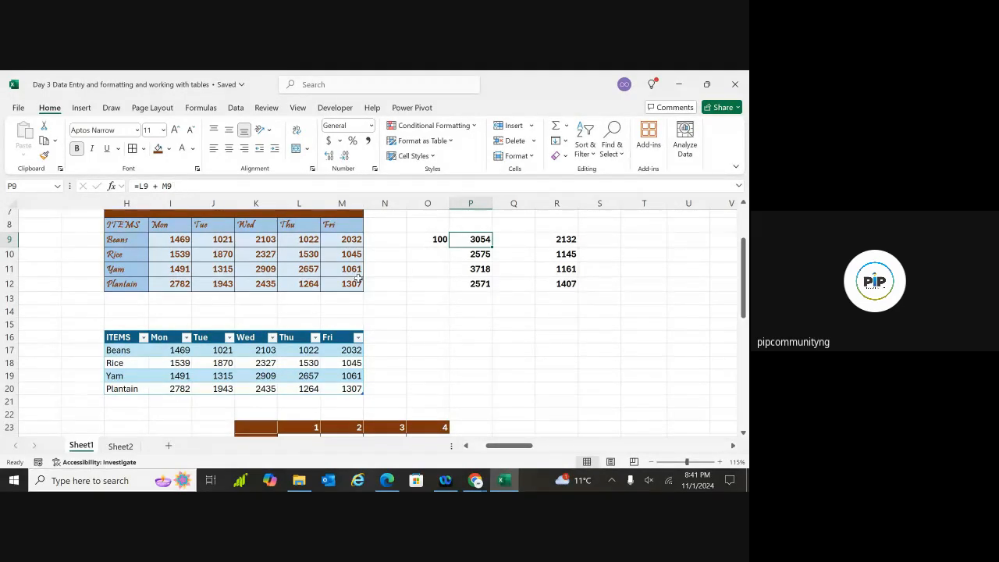
pyautogui.click(420, 351)
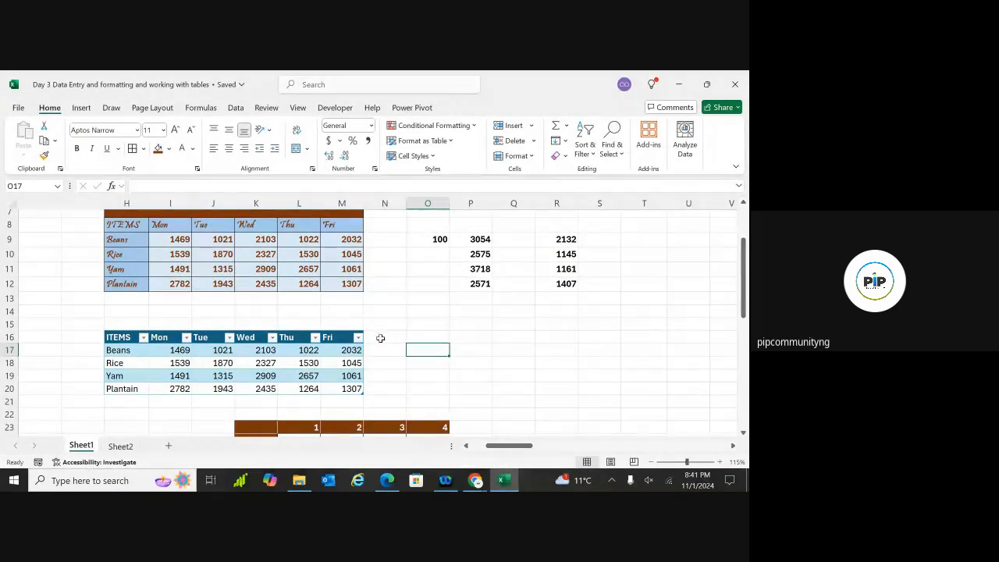
pyautogui.click(249, 338)
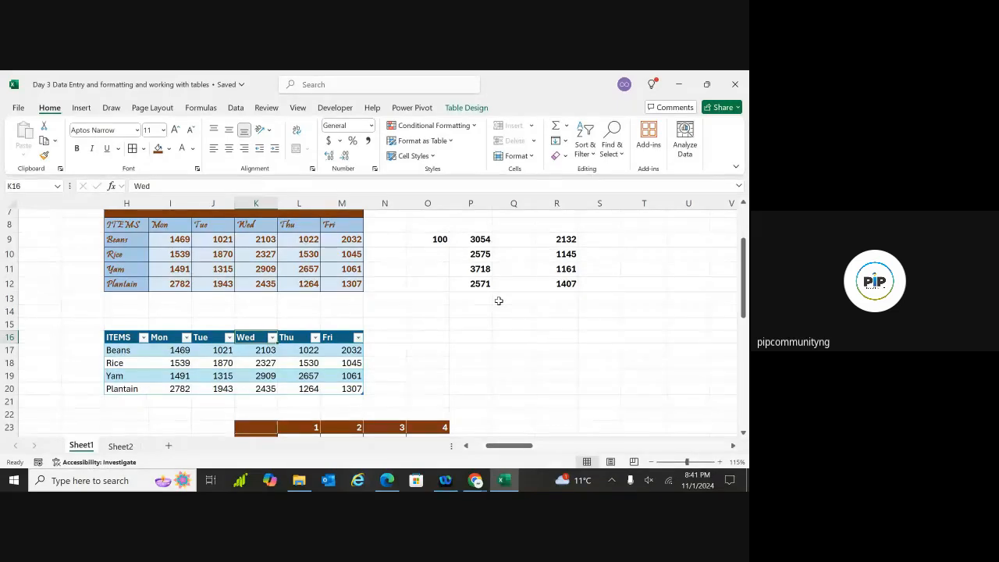
# Change the ITEMS table's name in the Table Design name box from Table3 to Jane
pyautogui.scroll(-4, 347, 319)
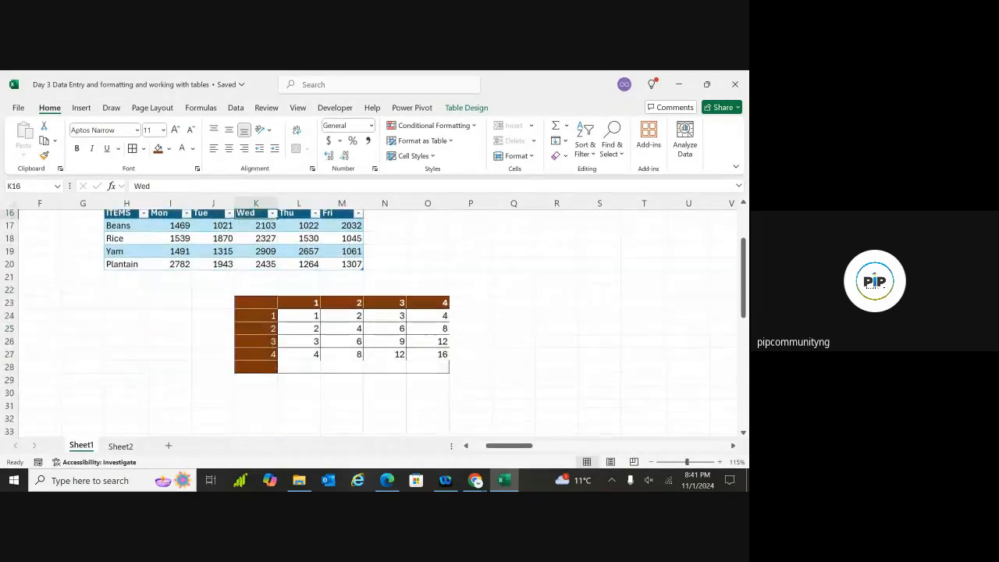
pyautogui.scroll(5, 346, 318)
pyautogui.scroll(2, 375, 320)
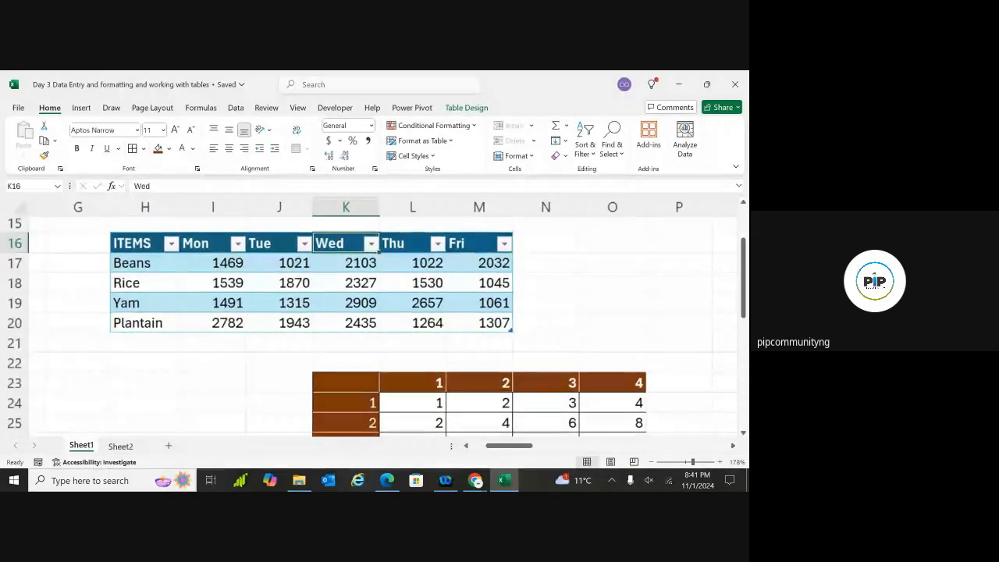
pyautogui.scroll(-1, 374, 320)
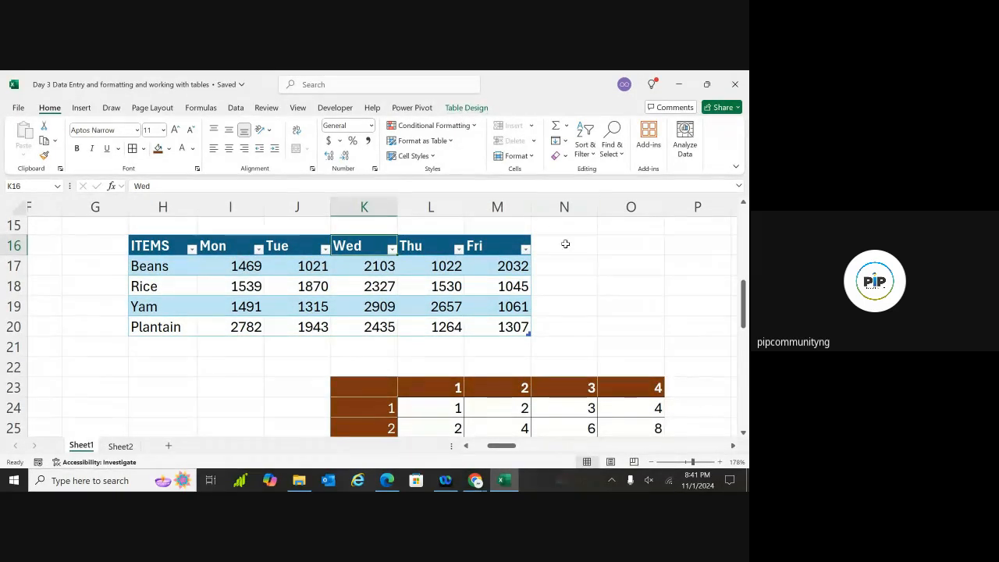
pyautogui.click(626, 266)
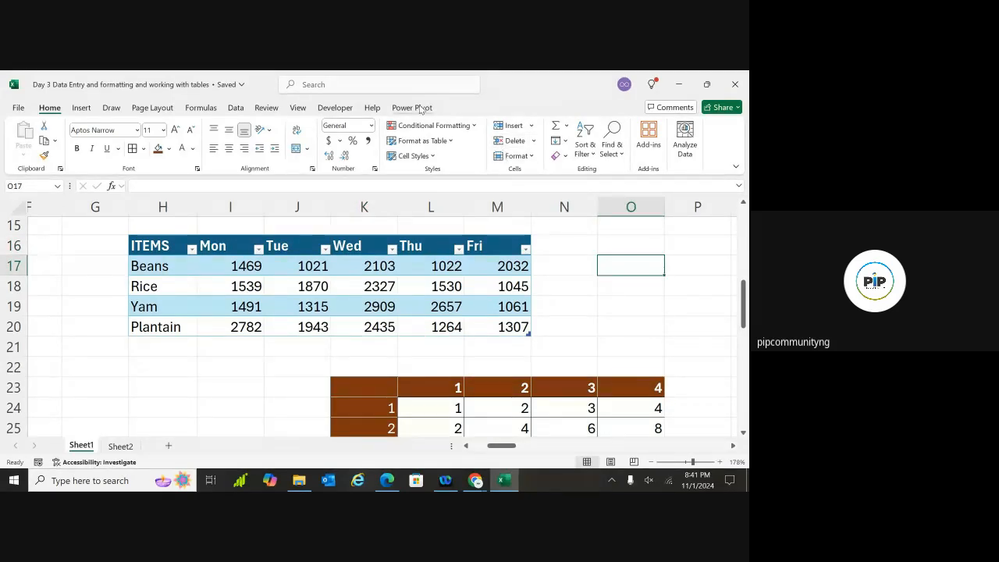
pyautogui.click(367, 244)
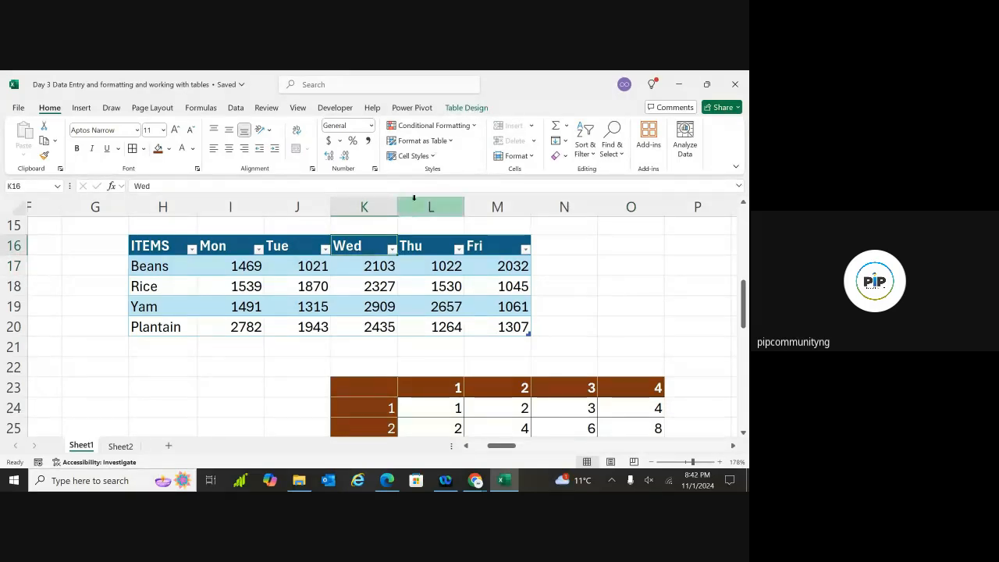
pyautogui.click(471, 109)
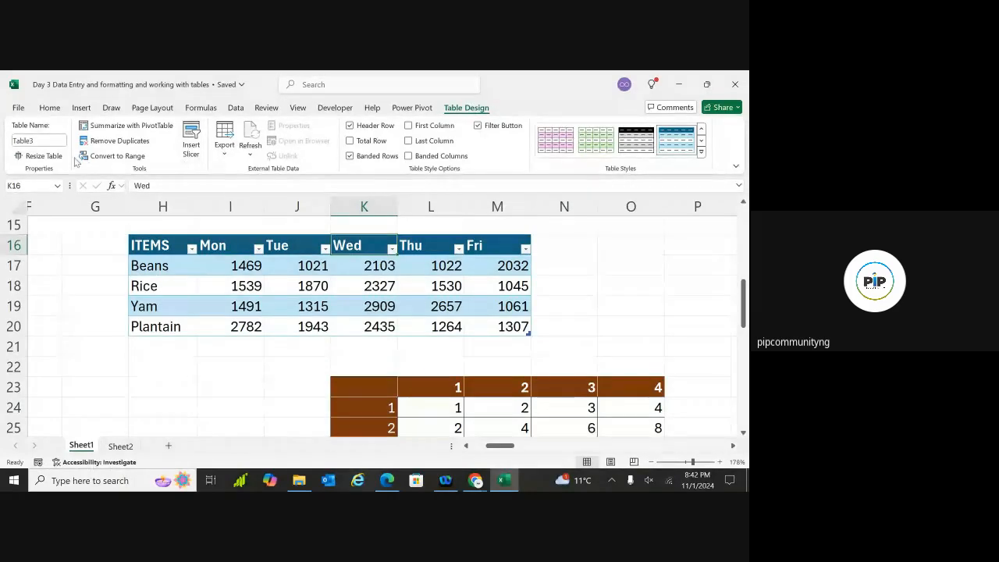
pyautogui.click(52, 142)
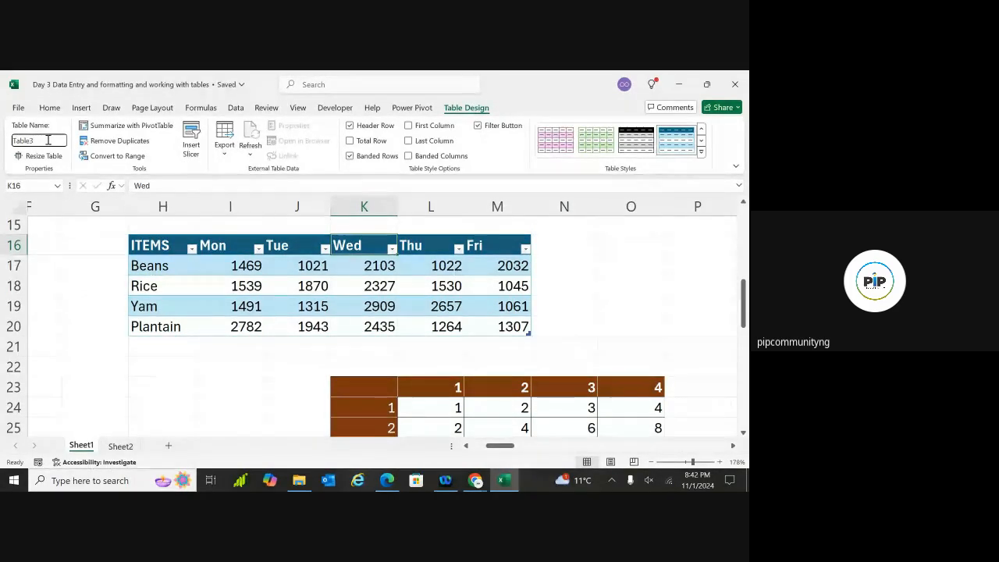
pyautogui.press('BackSpace')
pyautogui.press('BackSpace')
pyautogui.press('BackSpace')
pyautogui.press('BackSpace')
pyautogui.write('Jane')
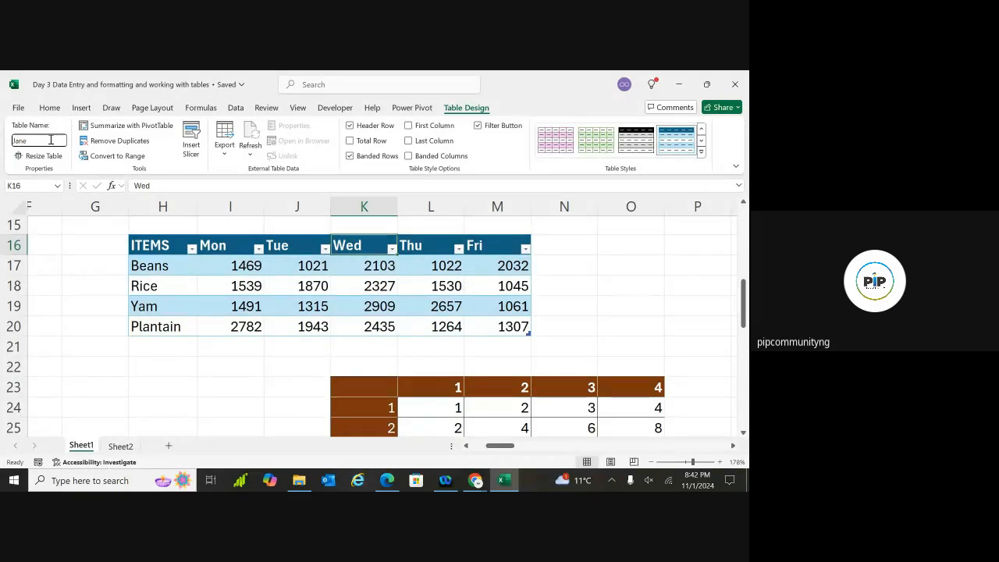
pyautogui.press('Return')
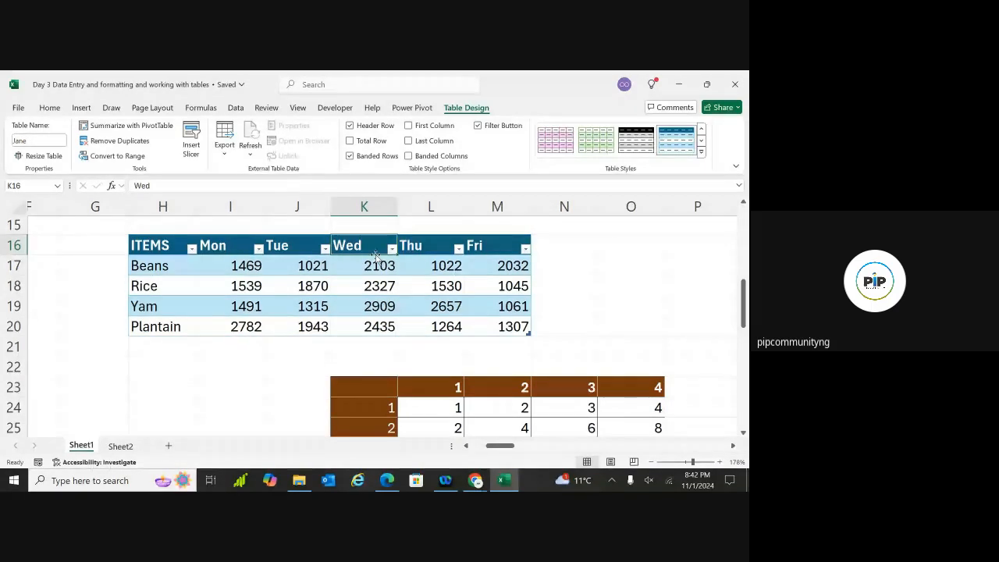
pyautogui.click(600, 258)
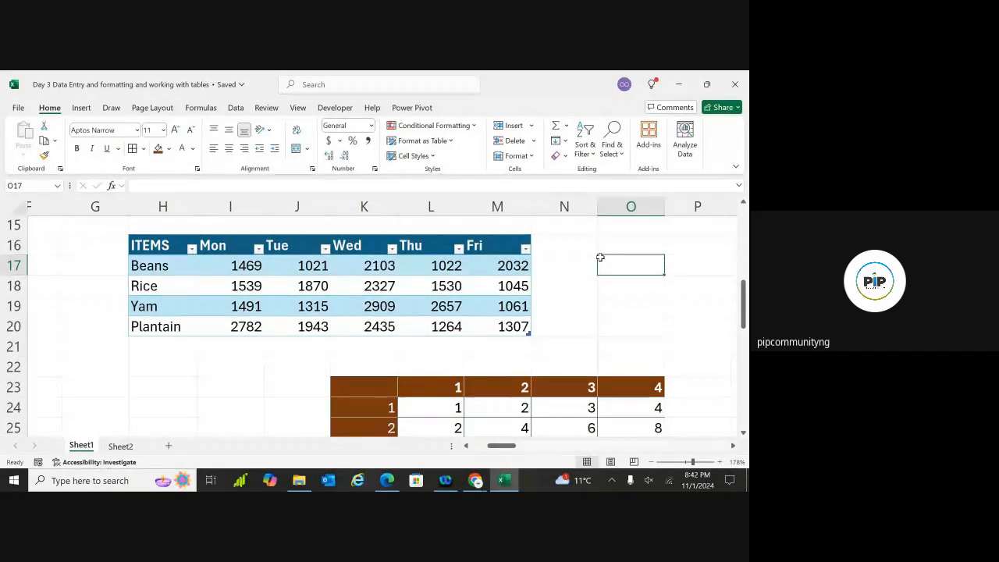
pyautogui.hscroll(2, 600, 258)
pyautogui.scroll(1, 600, 257)
pyautogui.scroll(-1, 445, 296)
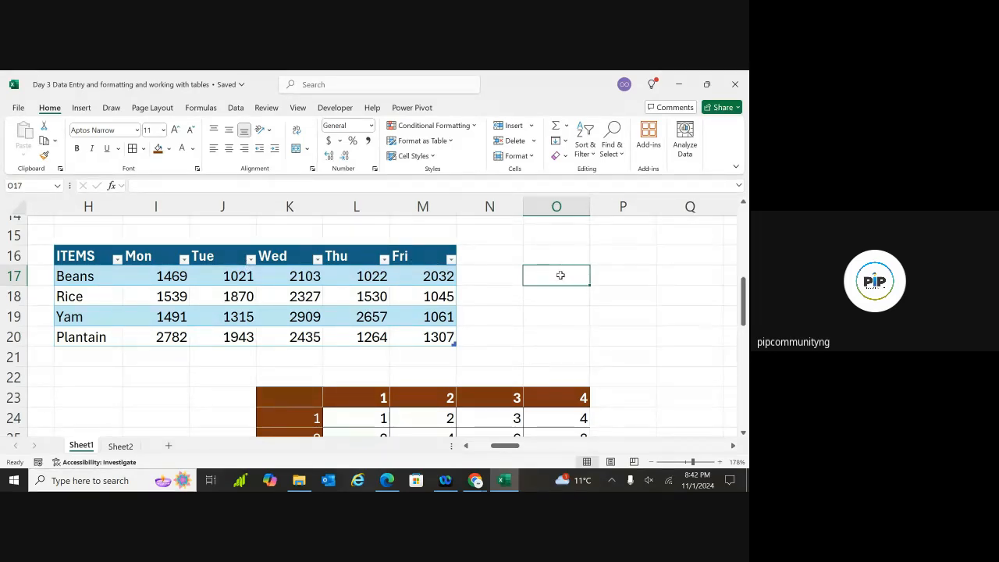
pyautogui.scroll(-4, 479, 267)
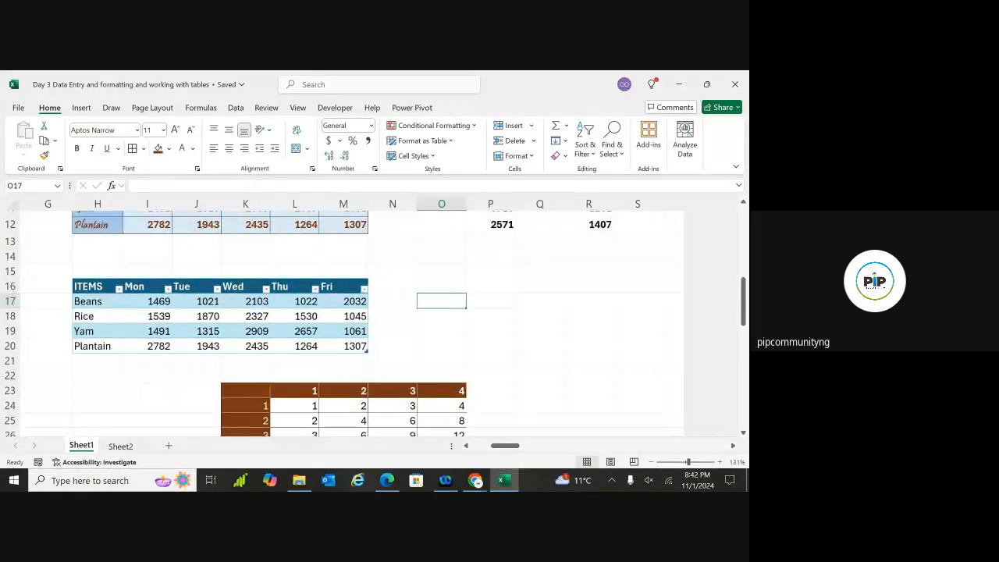
pyautogui.hscroll(-1, 375, 320)
pyautogui.scroll(1, 375, 320)
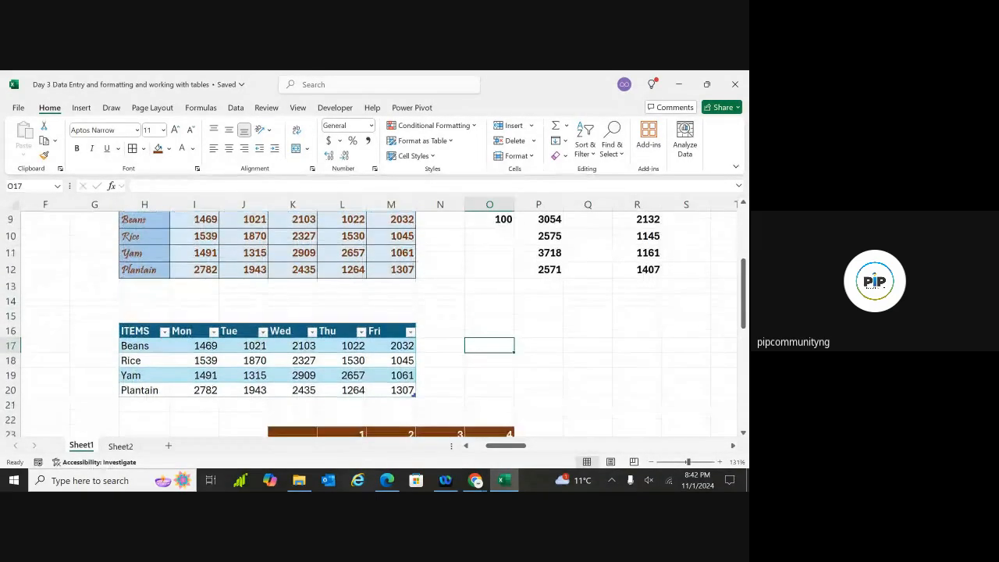
pyautogui.scroll(-1, 375, 320)
pyautogui.scroll(-2, 477, 347)
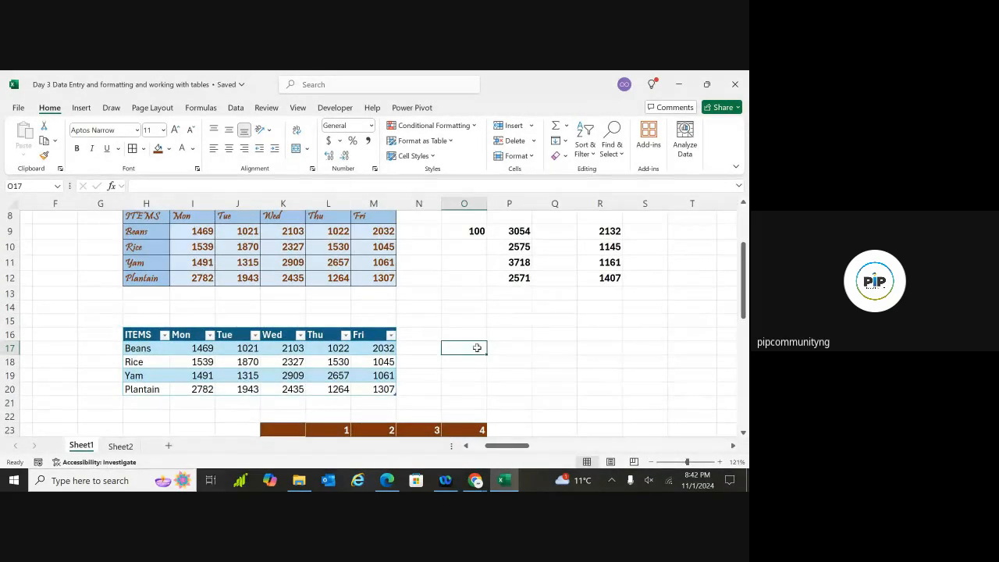
pyautogui.click(502, 350)
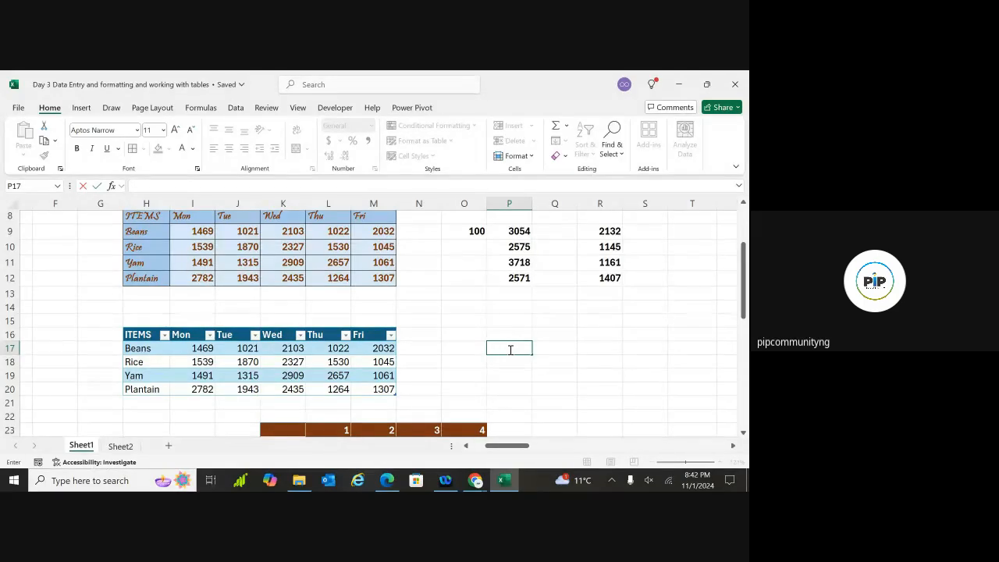
# Start the P17 formula as =Jane[Thu] using the table and column autocomplete lists
pyautogui.write('=j')
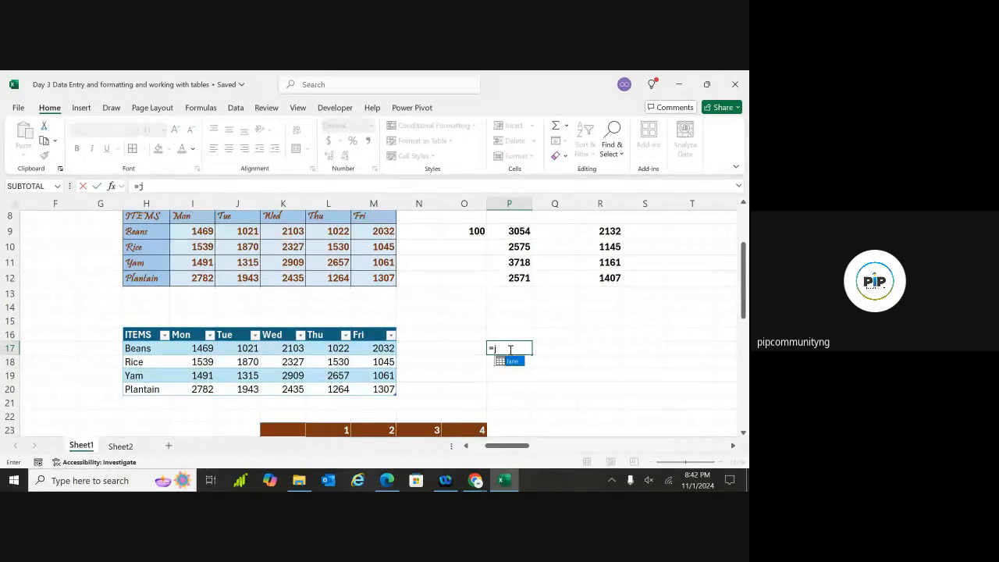
pyautogui.write('ane')
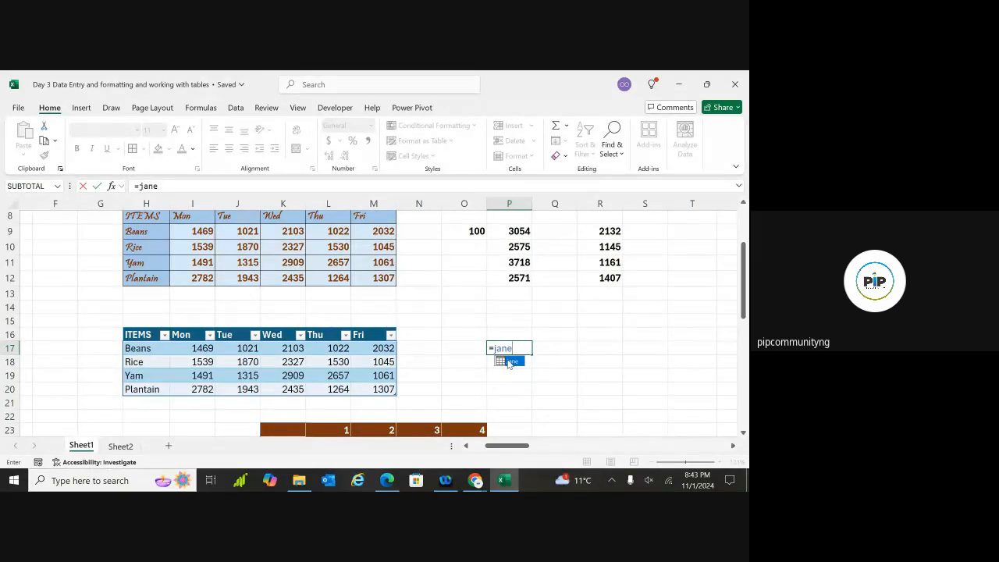
pyautogui.doubleClick(509, 361)
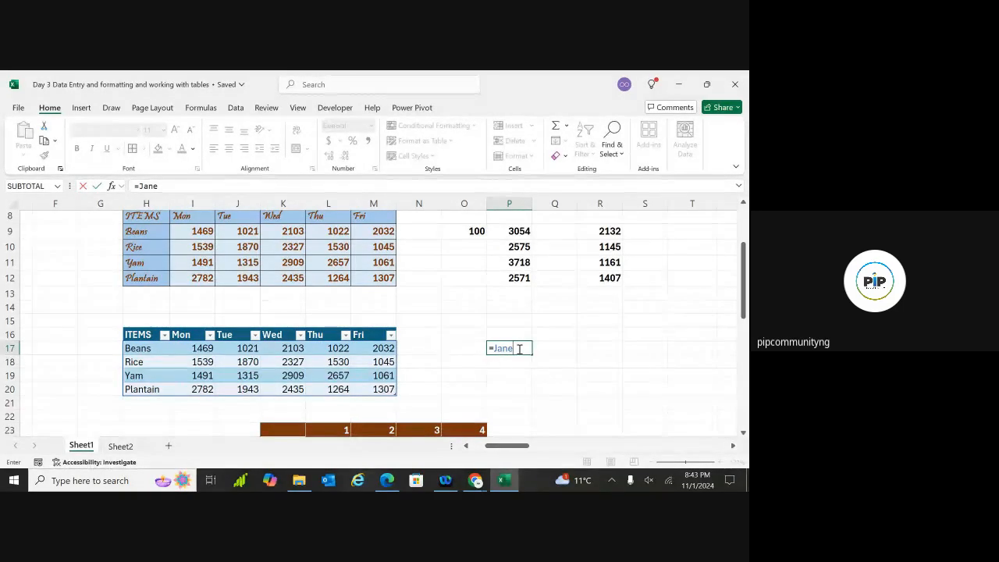
pyautogui.write('[')
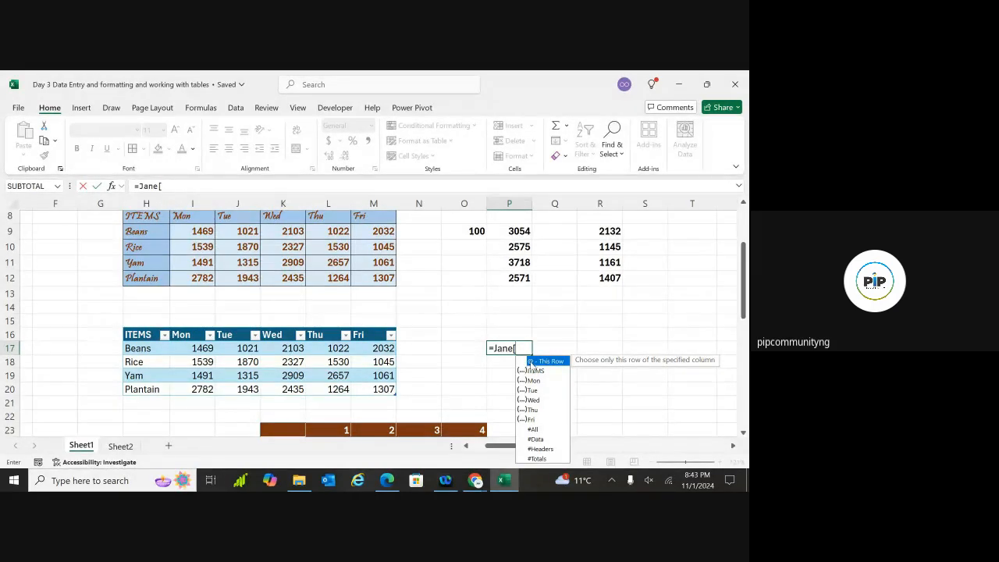
pyautogui.click(534, 410)
pyautogui.doubleClick(533, 411)
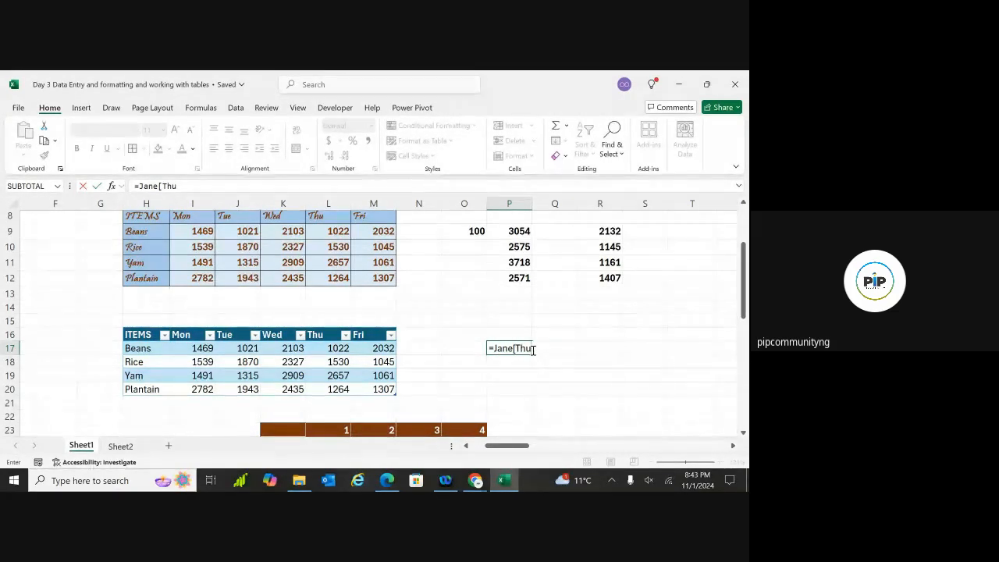
# Add + Jane[Fri] and commit, giving 3054, 2575, 3718 and 2571 in P17:P20
pyautogui.write(']')
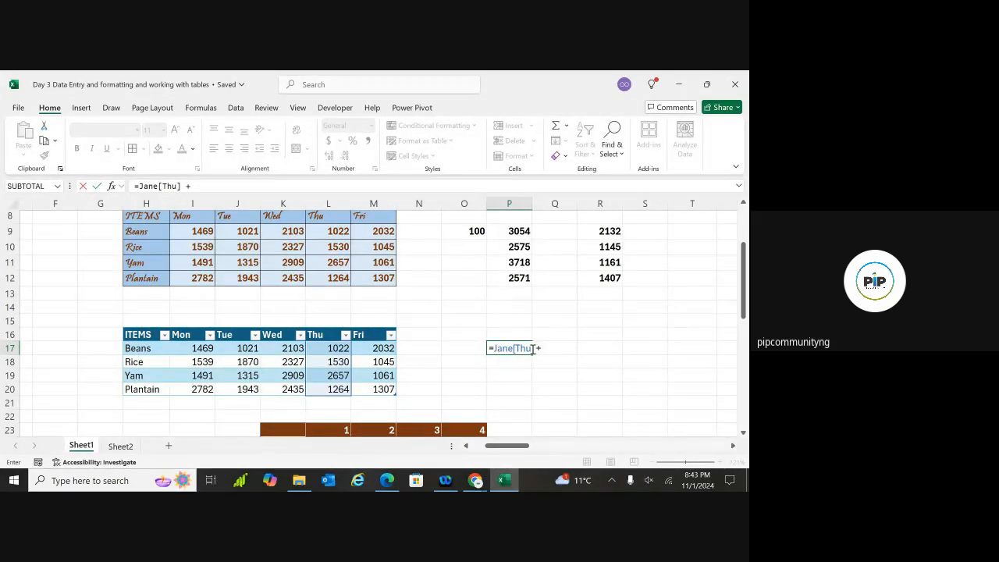
pyautogui.write(' + jane')
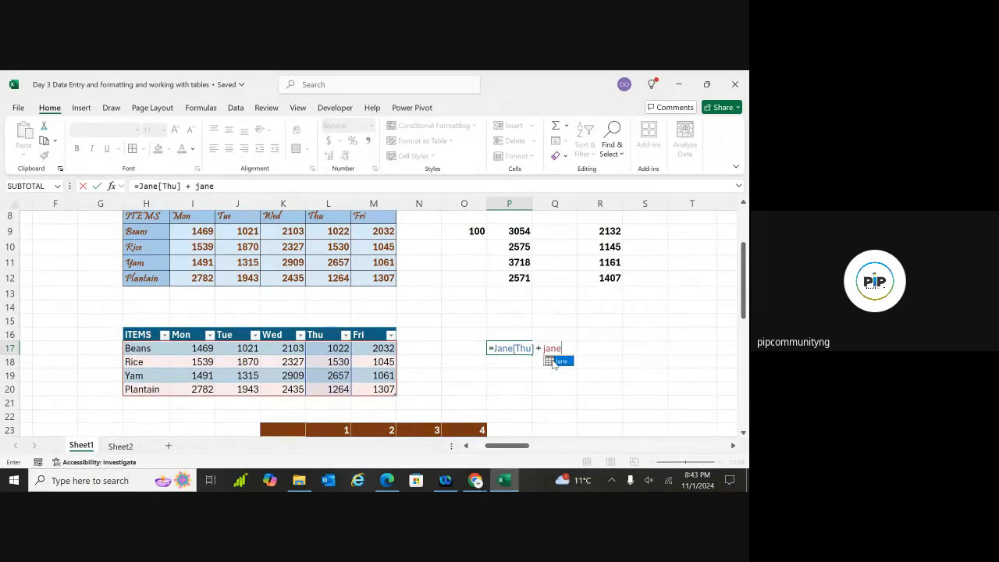
pyautogui.doubleClick(552, 360)
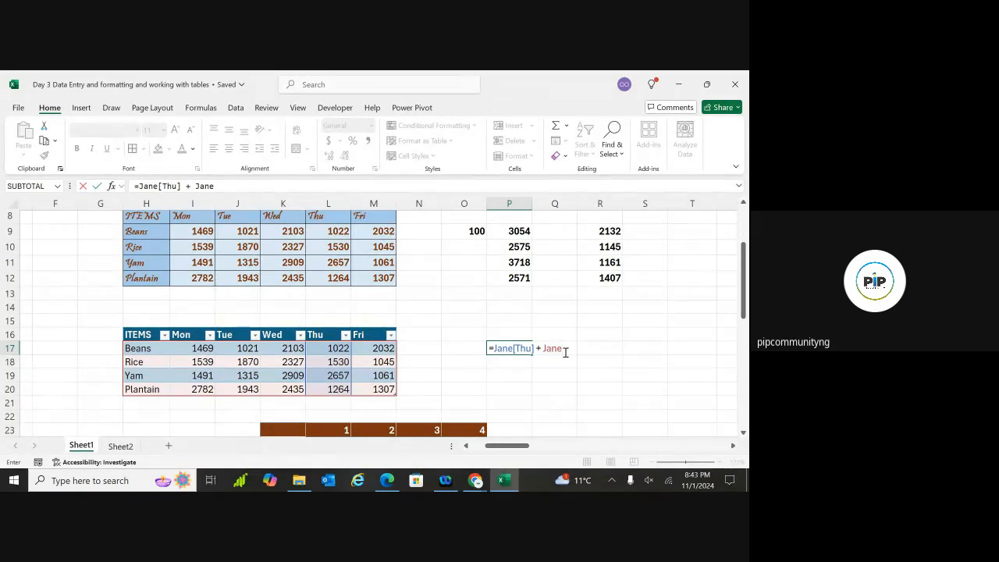
pyautogui.write('[')
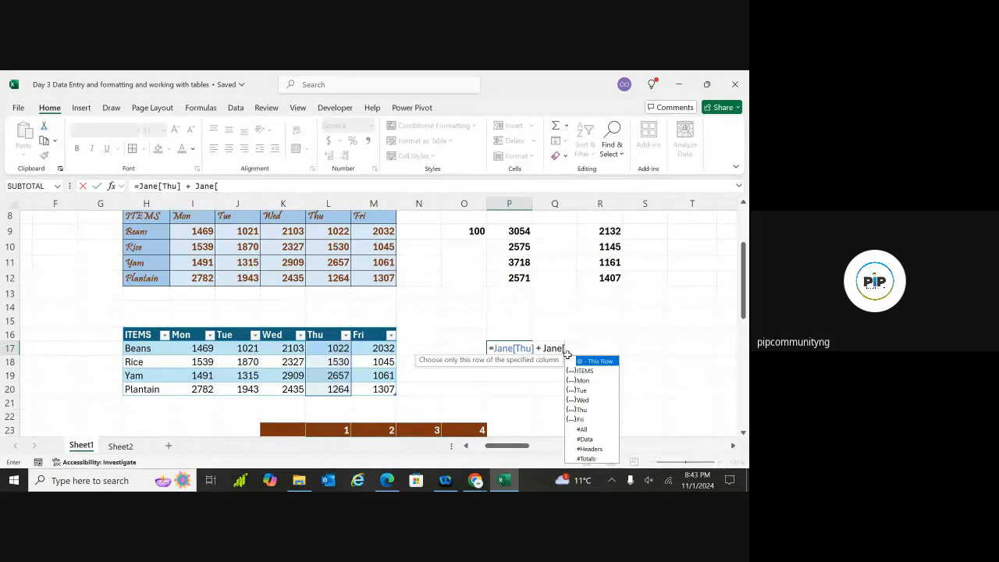
pyautogui.doubleClick(584, 419)
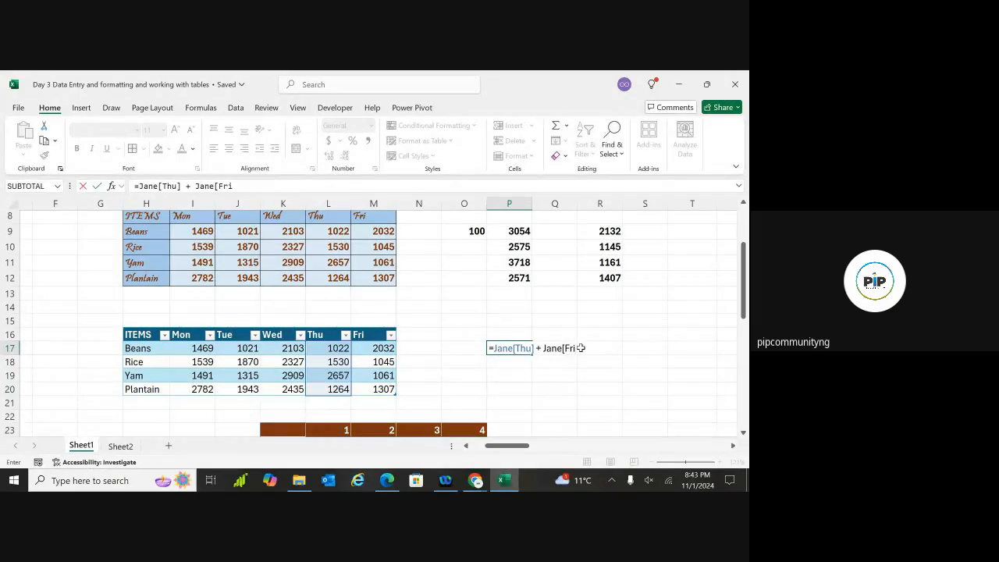
pyautogui.write(']')
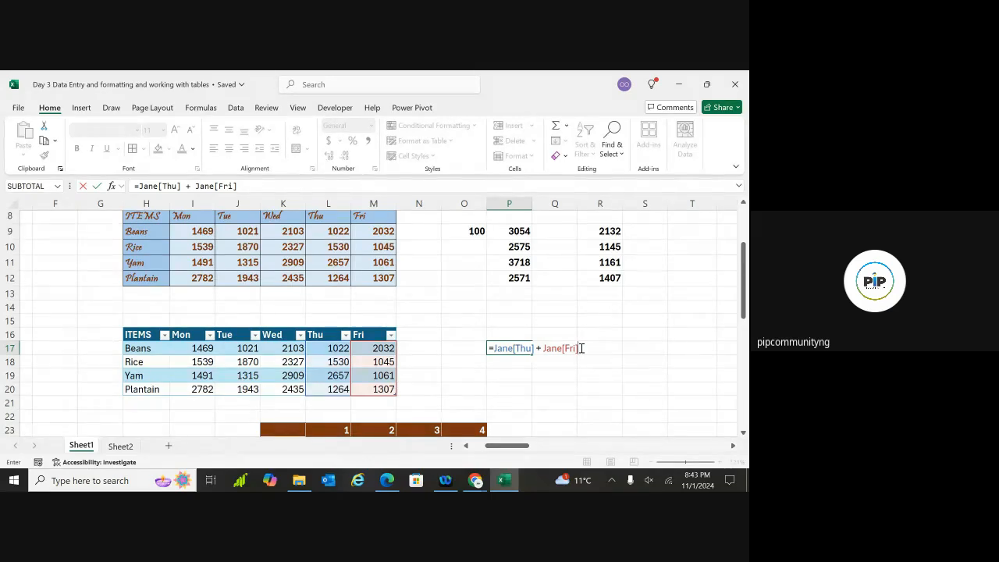
pyautogui.press('Return')
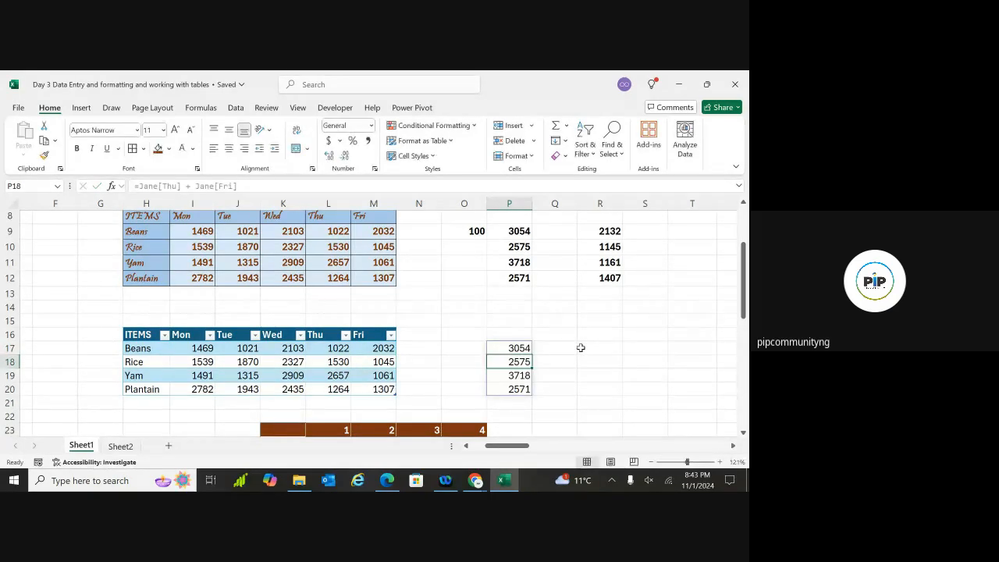
pyautogui.click(617, 349)
pyautogui.click(518, 349)
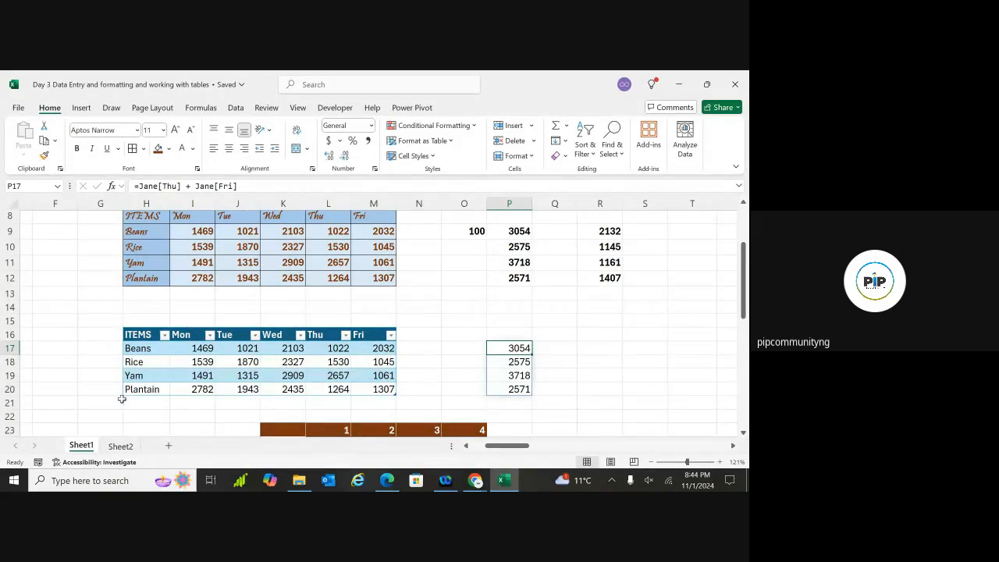
pyautogui.click(129, 446)
# In Sheet2's F4, enter =Sheet1!L9 +Sheet1!M9 to add Beans' Thu and Fri sales
pyautogui.click(81, 447)
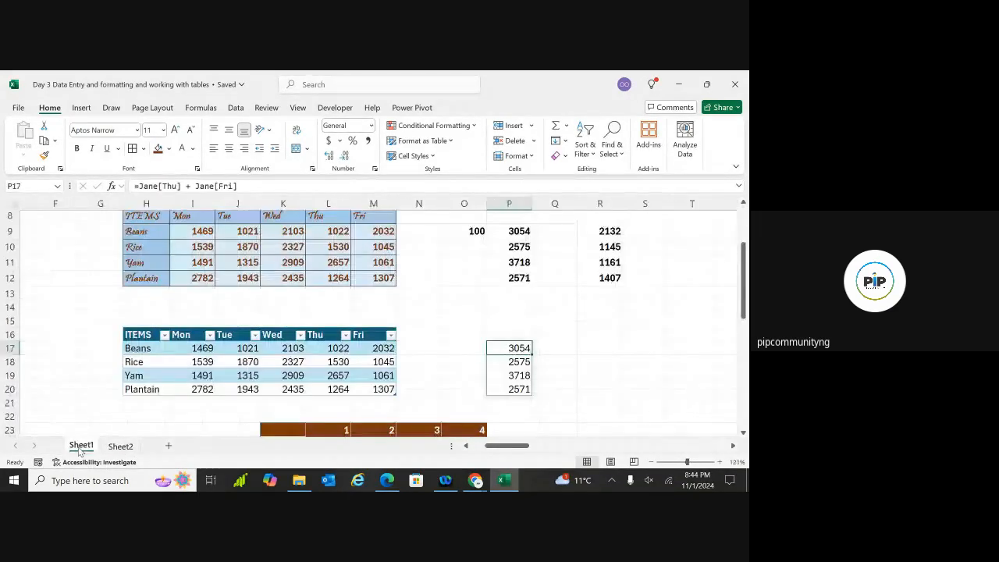
pyautogui.click(117, 447)
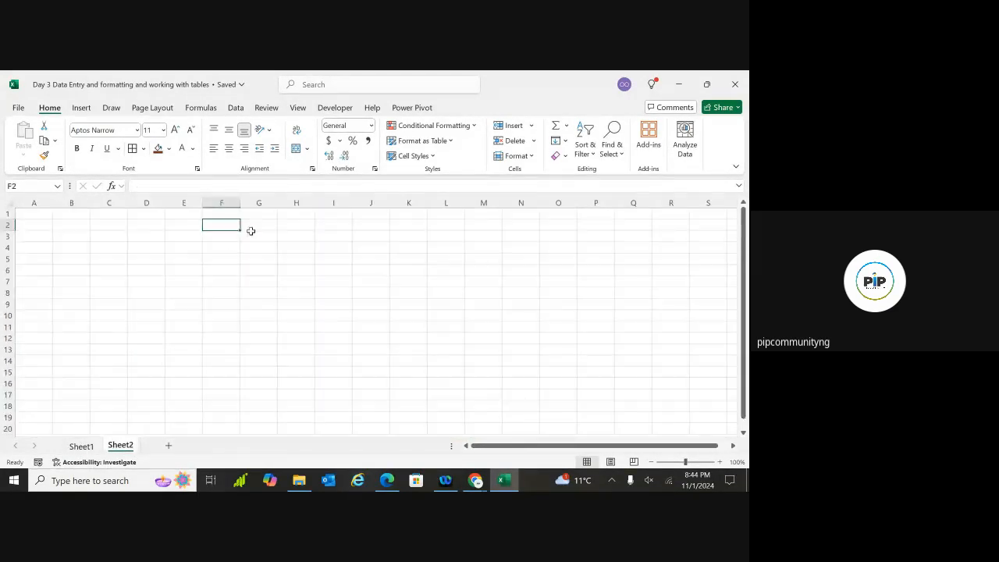
pyautogui.click(196, 260)
pyautogui.click(213, 244)
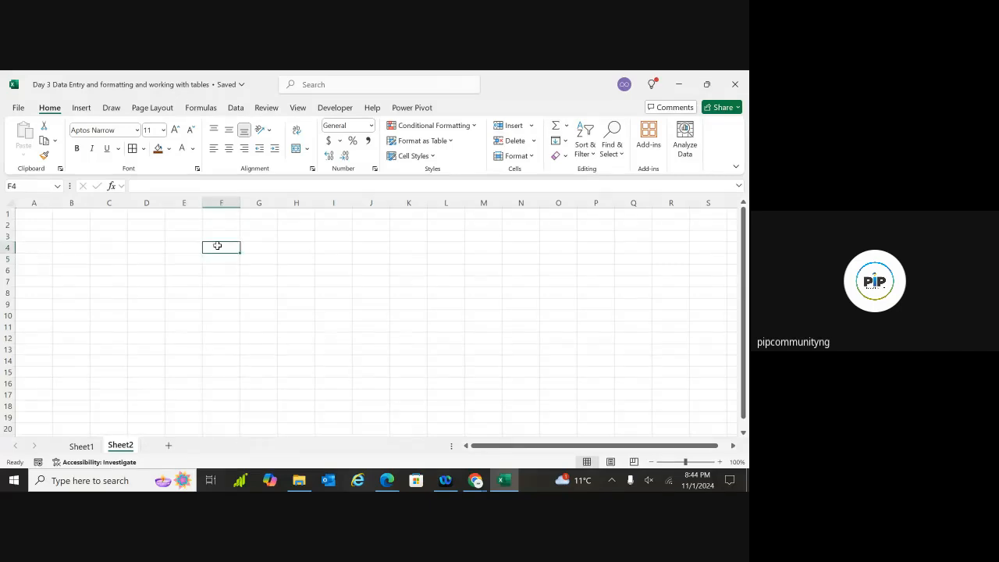
pyautogui.write('=')
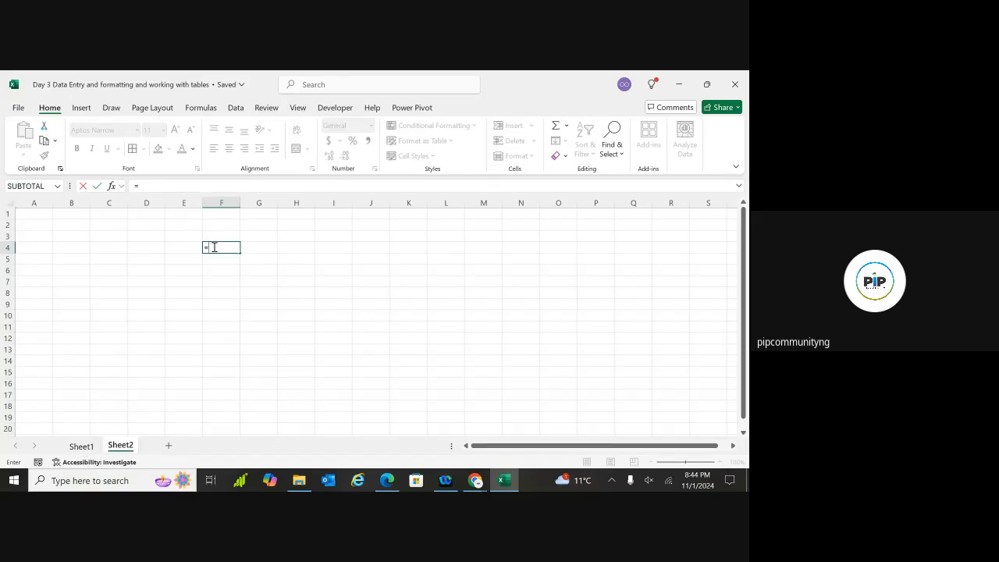
pyautogui.click(81, 446)
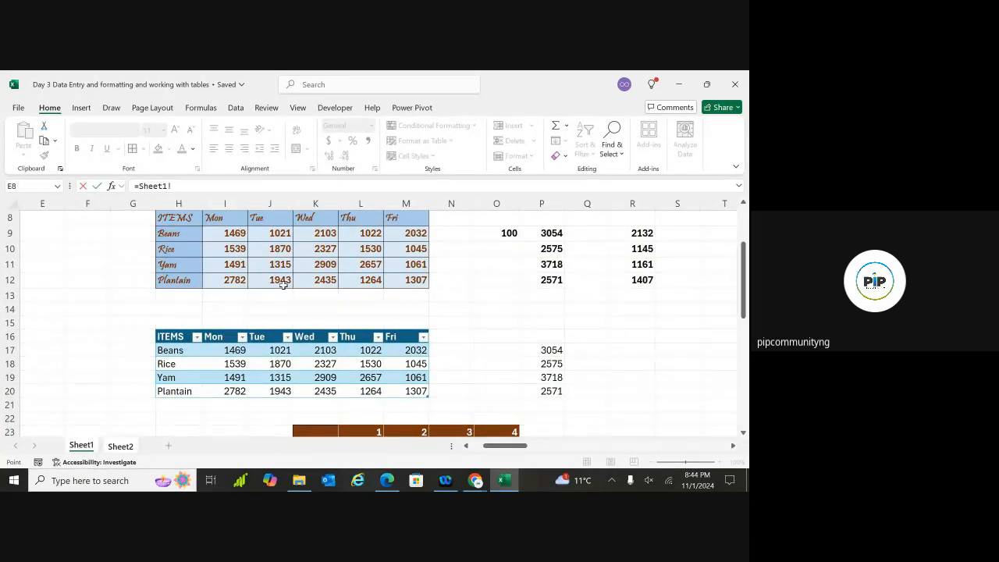
pyautogui.click(369, 233)
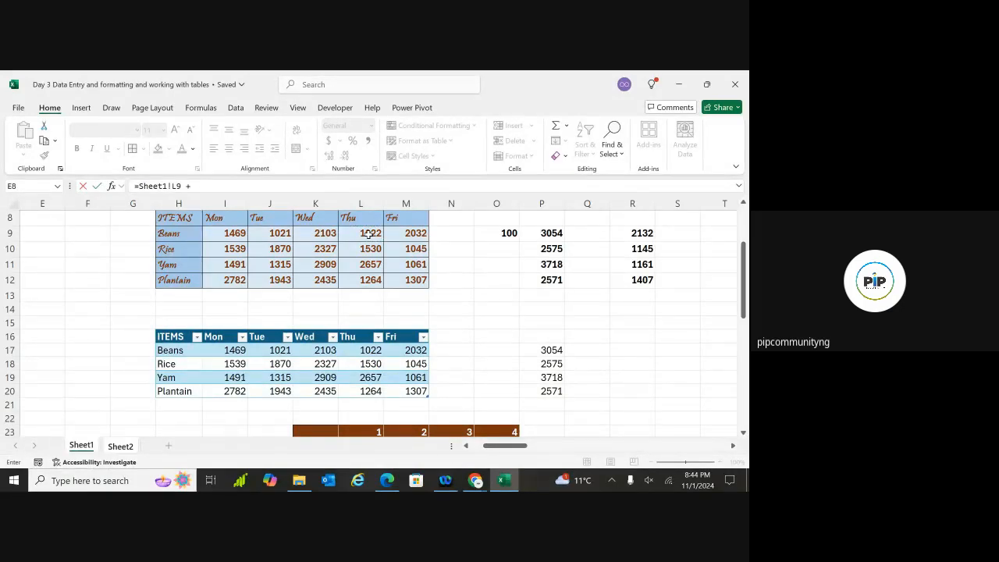
pyautogui.write('+')
pyautogui.click(398, 234)
pyautogui.press('Return')
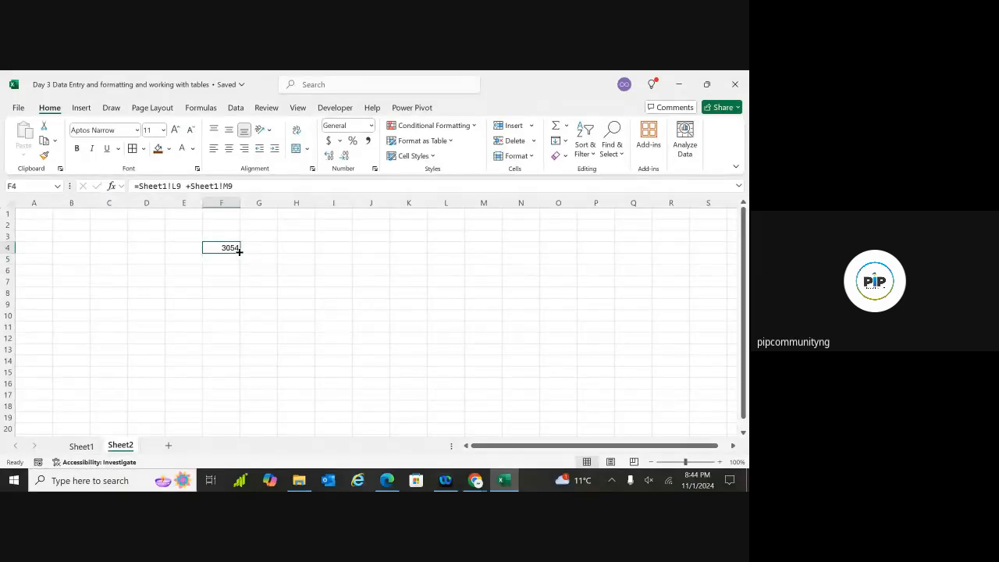
# Fill the F4 formula down to F7 and compare the results against Sheet1
pyautogui.moveTo(239, 251); pyautogui.dragTo(234, 283)
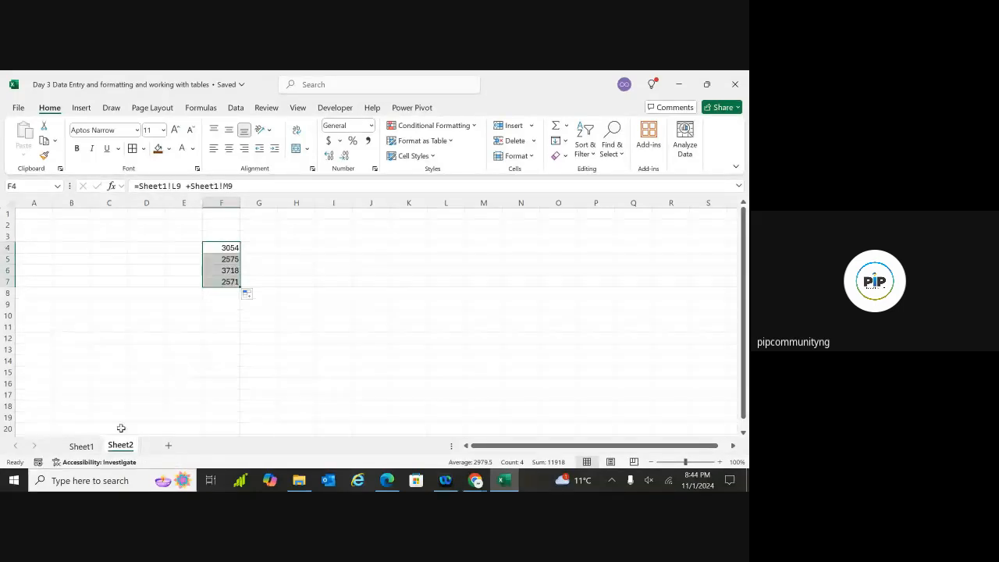
pyautogui.click(80, 448)
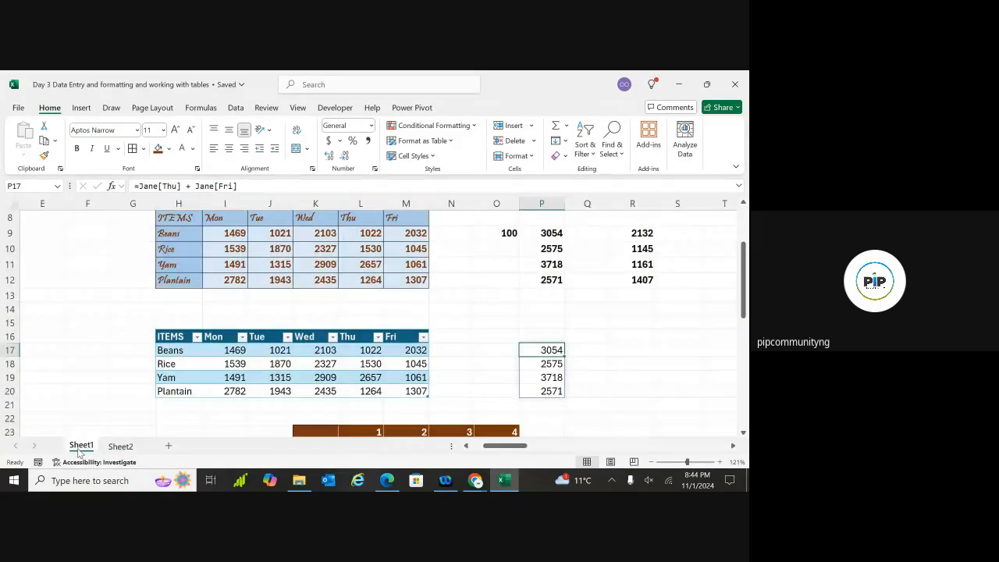
pyautogui.click(121, 446)
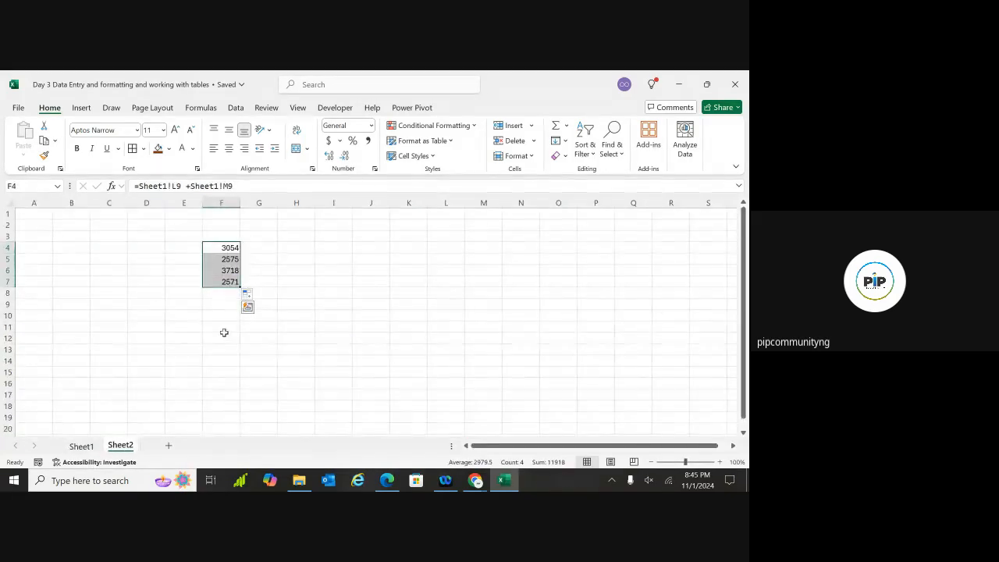
pyautogui.click(224, 337)
# Enter =Jane[Thu] + Jane[Fri] in Sheet2's F12 via autocomplete, spilling 3054, 2575, 3718, 2571
pyautogui.doubleClick(224, 337)
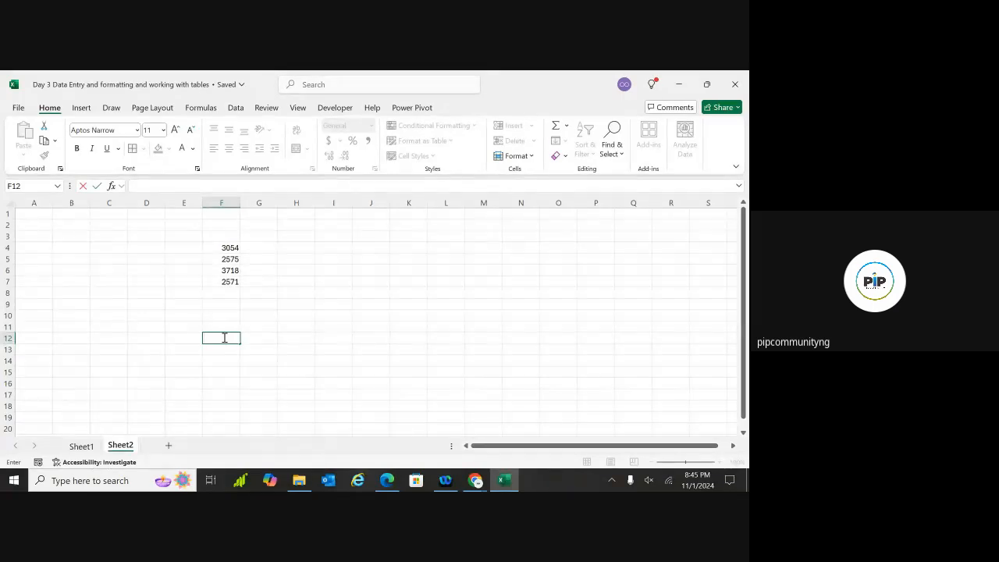
pyautogui.write('=')
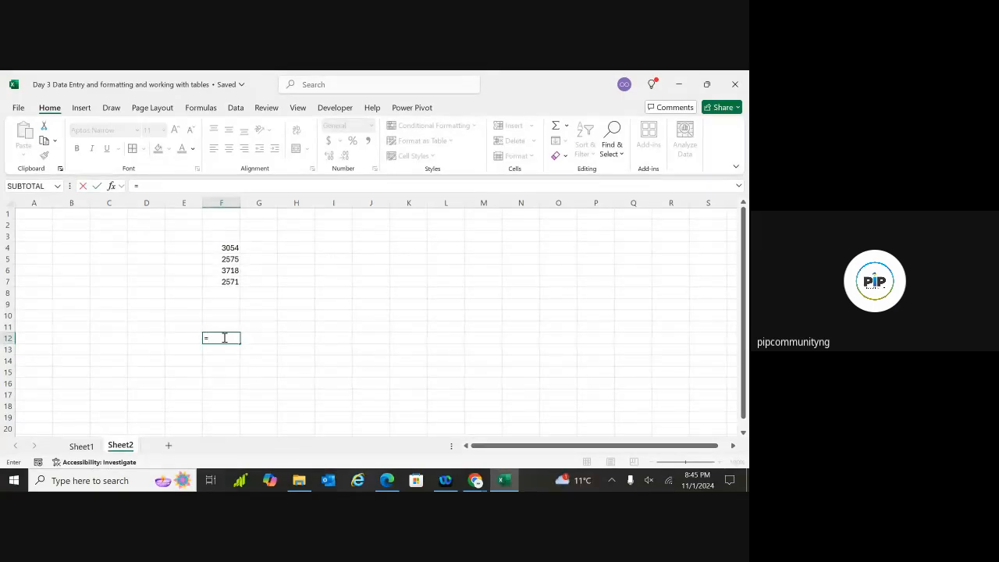
pyautogui.write('jane')
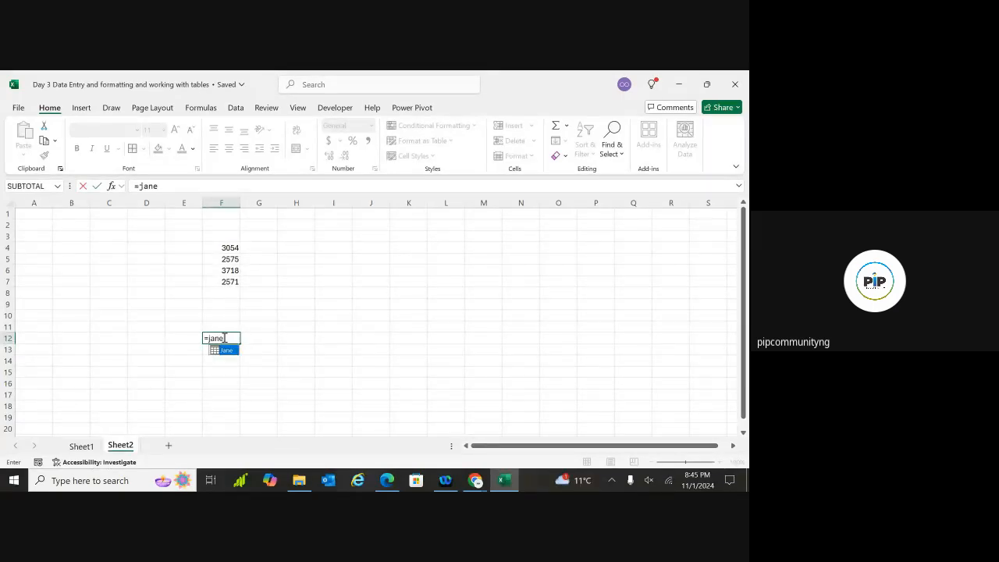
pyautogui.doubleClick(224, 349)
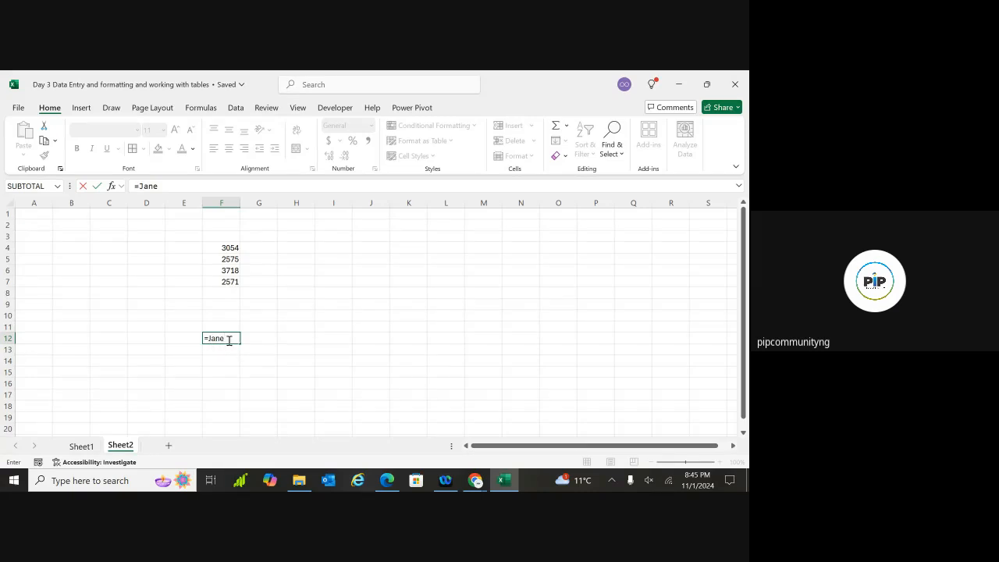
pyautogui.write('[')
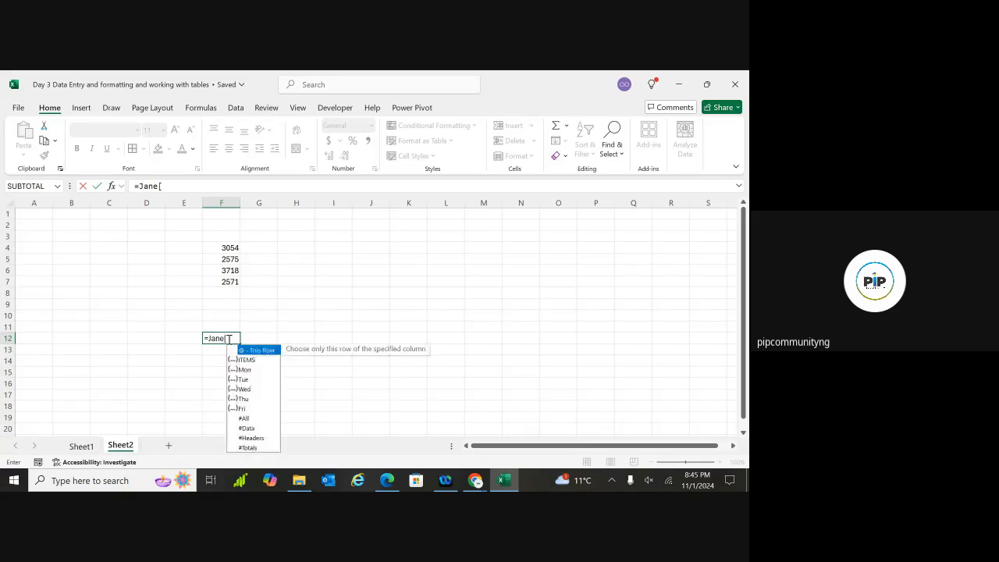
pyautogui.doubleClick(242, 397)
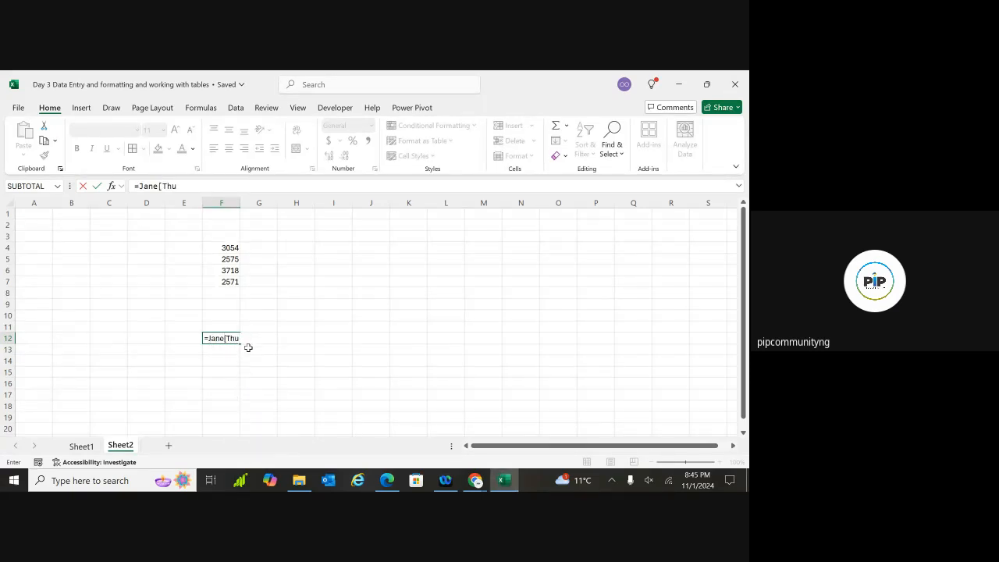
pyautogui.write('] + jane')
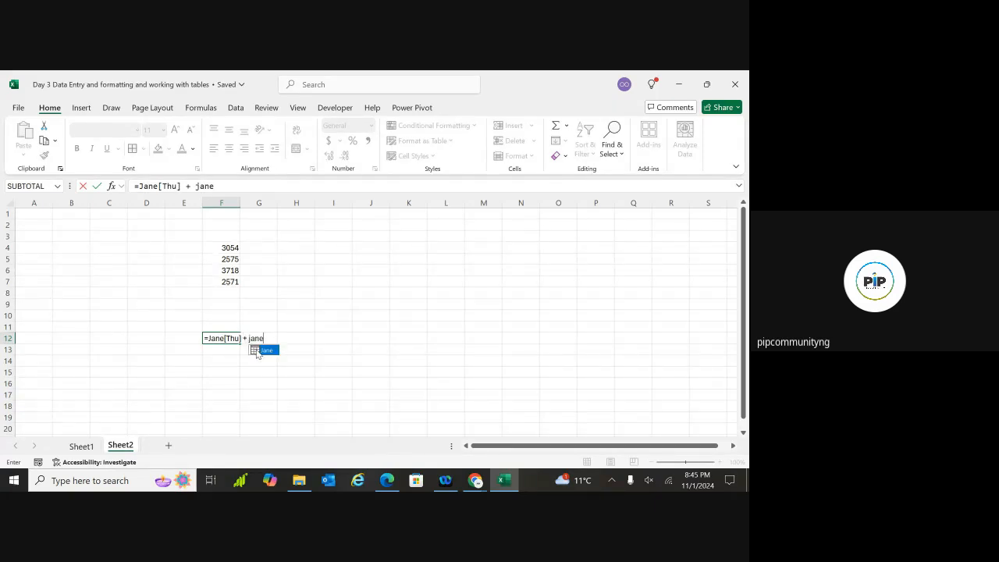
pyautogui.doubleClick(258, 350)
pyautogui.write('[')
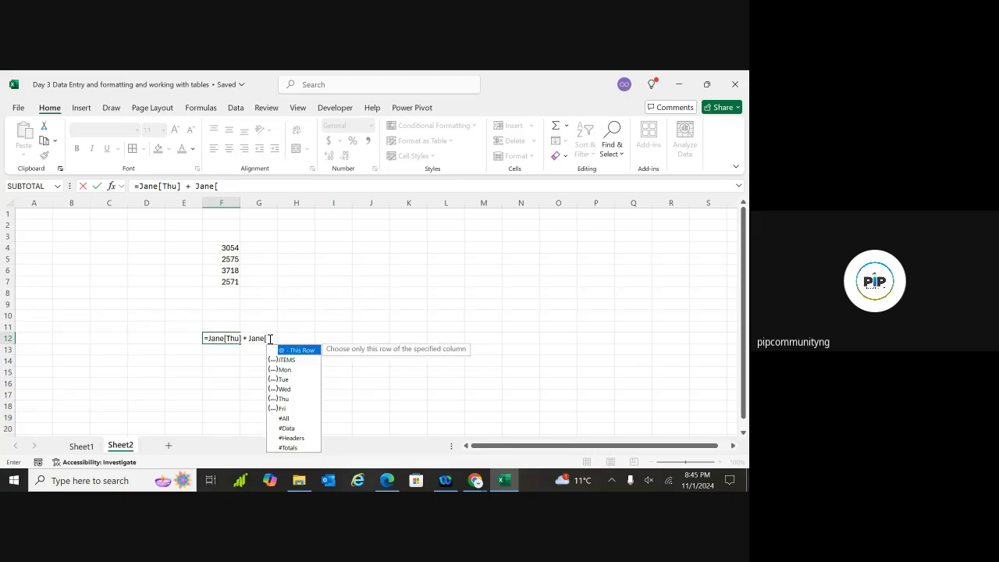
pyautogui.click(283, 408)
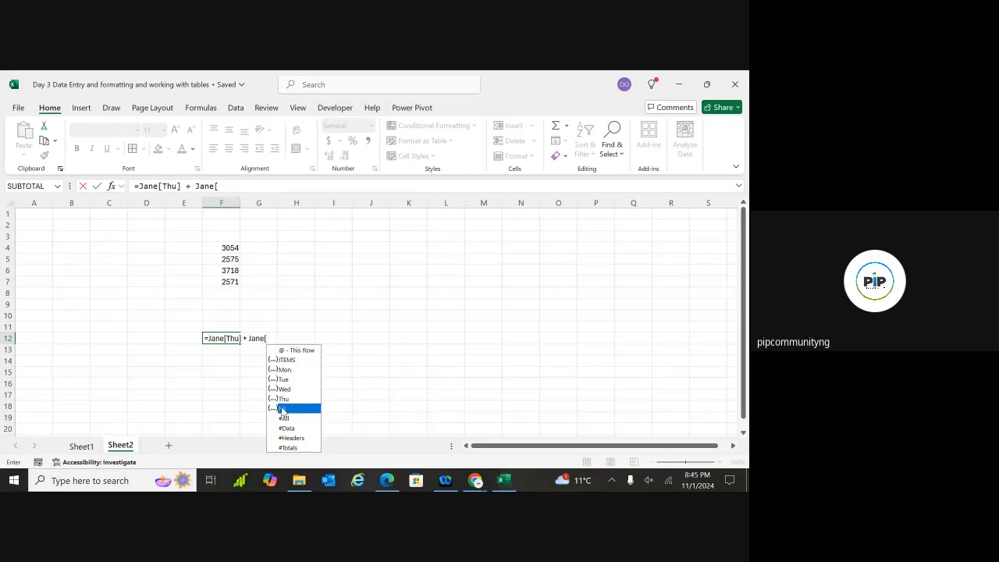
pyautogui.doubleClick(283, 408)
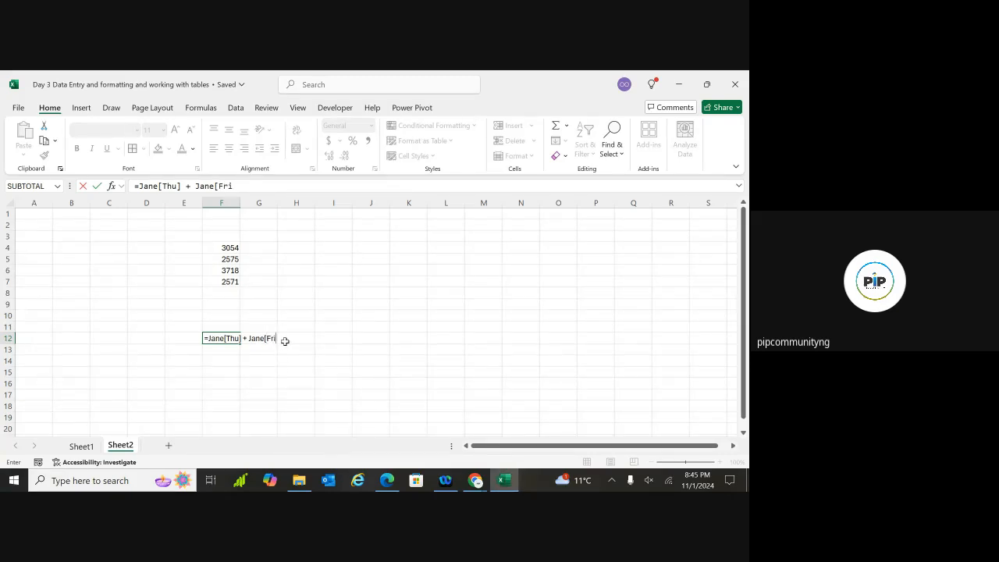
pyautogui.press('Return')
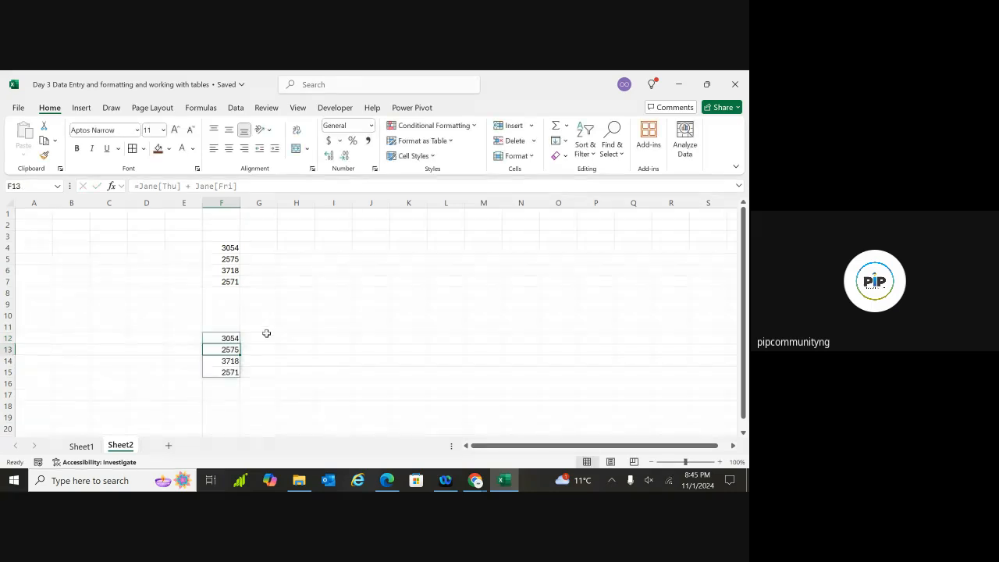
pyautogui.click(242, 338)
# Select the Thu+Fri formula, then go to Sheet1 and highlight the supermarket data range
pyautogui.click(234, 337)
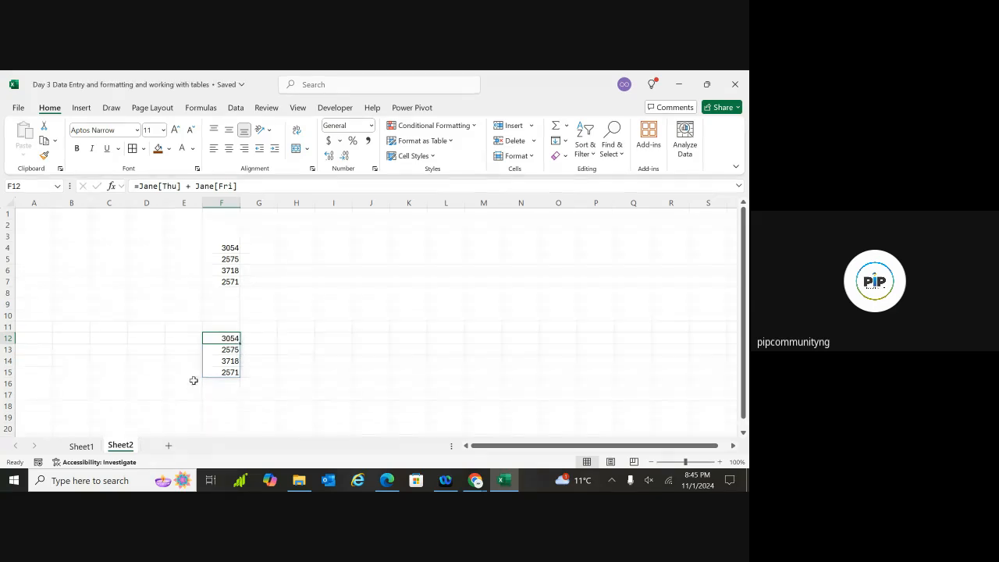
pyautogui.click(81, 446)
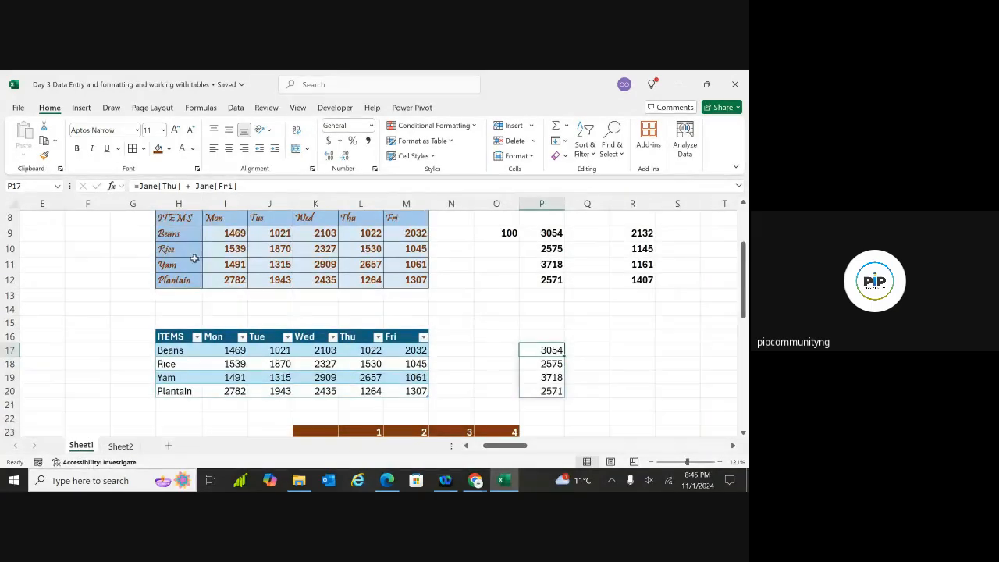
pyautogui.scroll(2, 194, 258)
pyautogui.moveTo(175, 273); pyautogui.dragTo(408, 328)
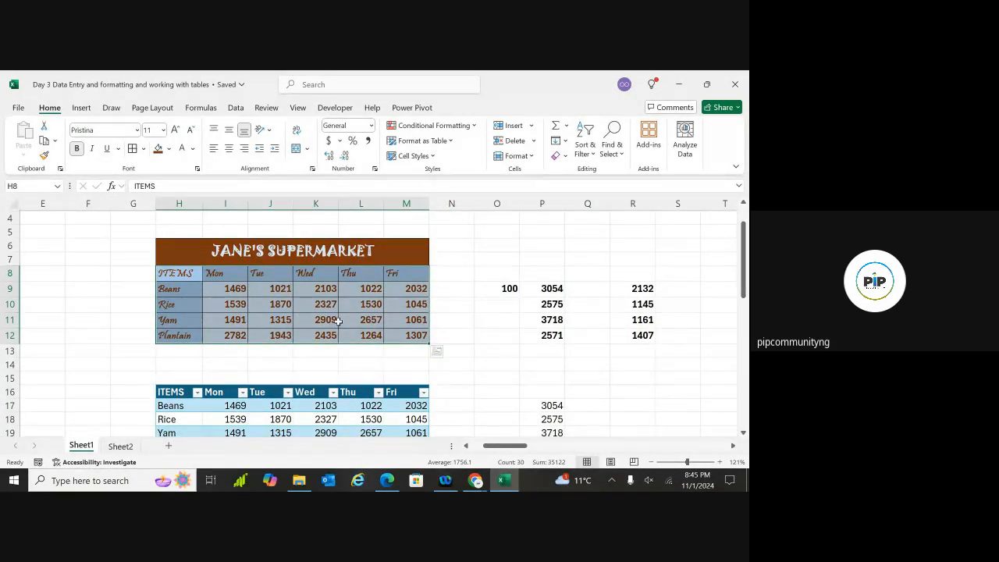
pyautogui.scroll(-2, 241, 289)
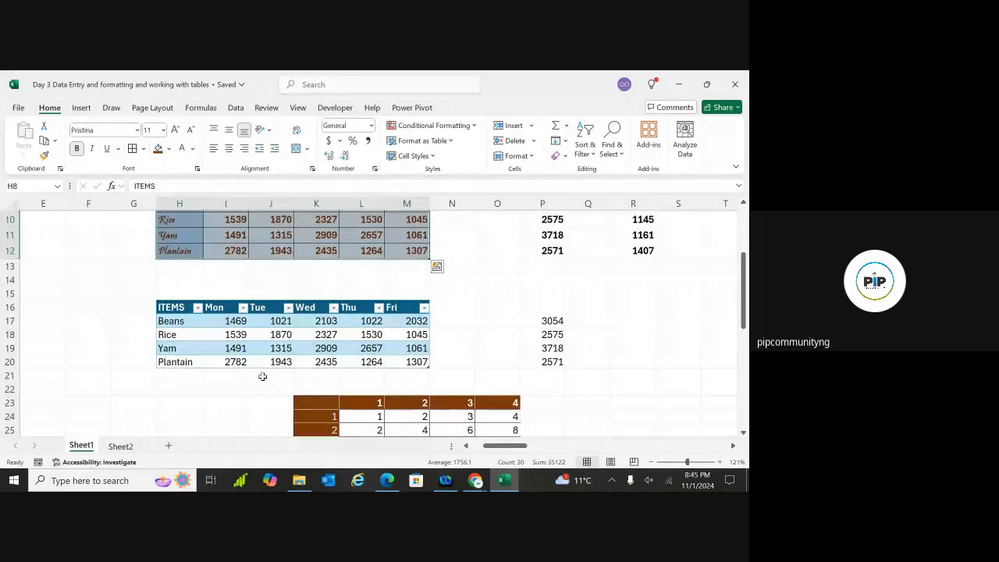
# Inspect Jane table values: Beans Monday 1469, Yam Wednesday 2909, Beans Wednesday 2103
pyautogui.click(265, 336)
pyautogui.click(208, 321)
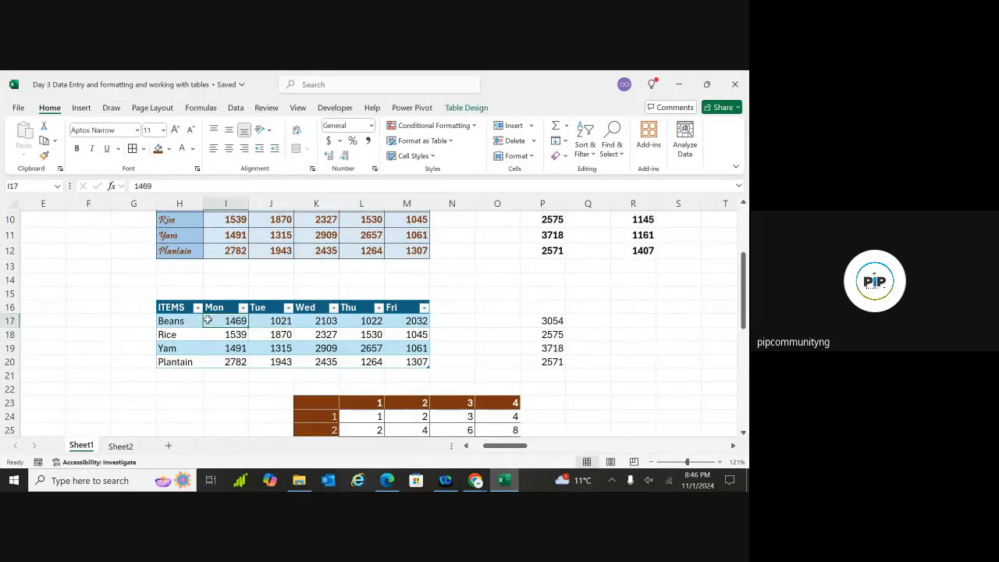
pyautogui.click(333, 229)
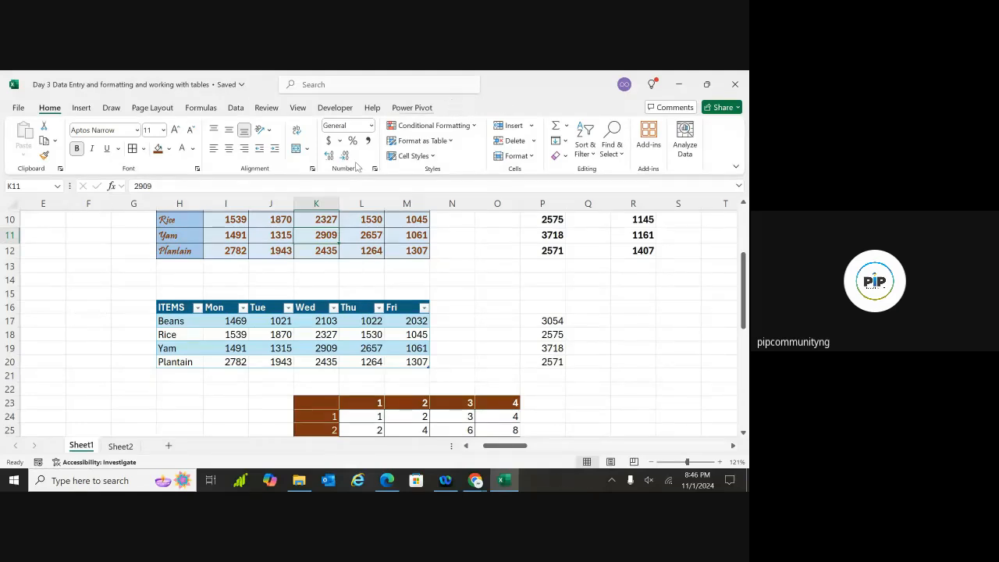
pyautogui.click(313, 318)
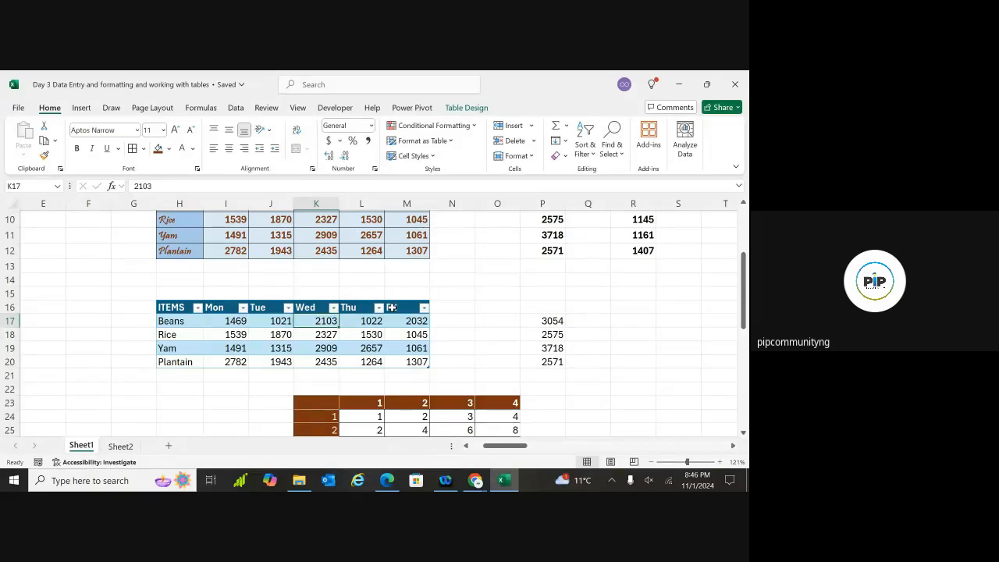
# Compare the table with the Thu+Fri totals 3054, 2575, 3718, 2571, reselecting Beans Wednesday
pyautogui.scroll(1, 694, 336)
pyautogui.hscroll(2, 694, 337)
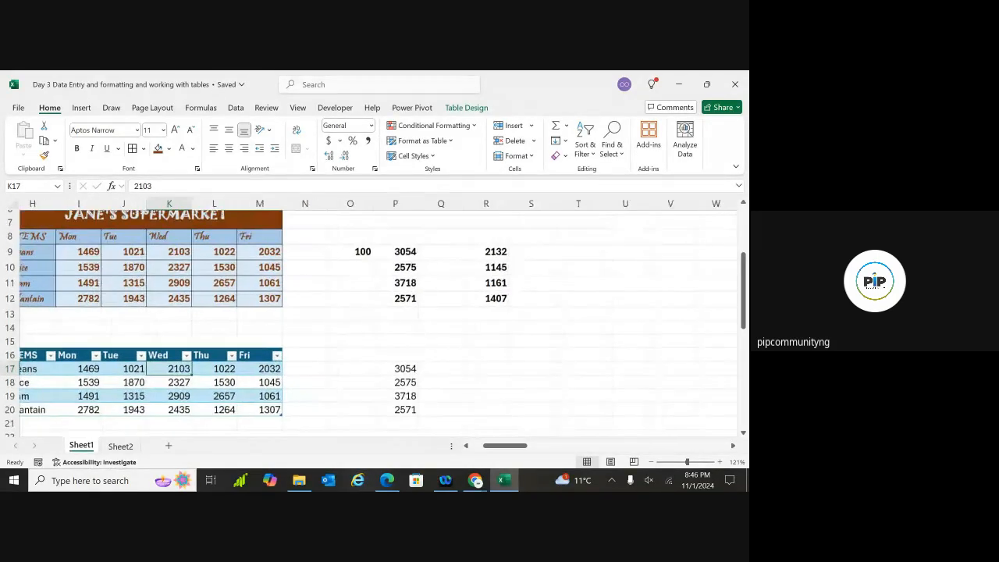
pyautogui.keyDown('ctrl'); pyautogui.scroll(-4, 680, 334); pyautogui.keyUp('ctrl')
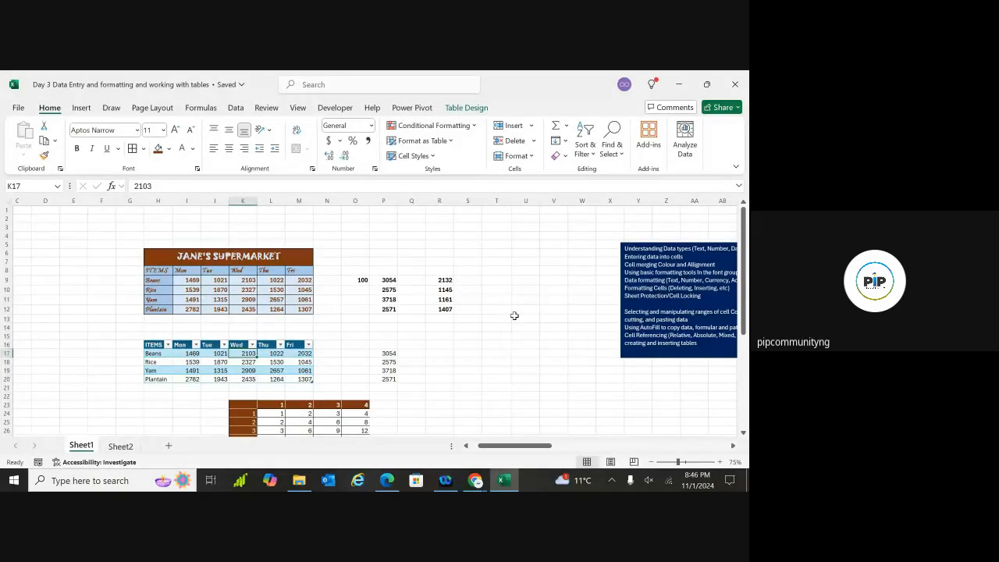
pyautogui.hscroll(-1, 551, 323)
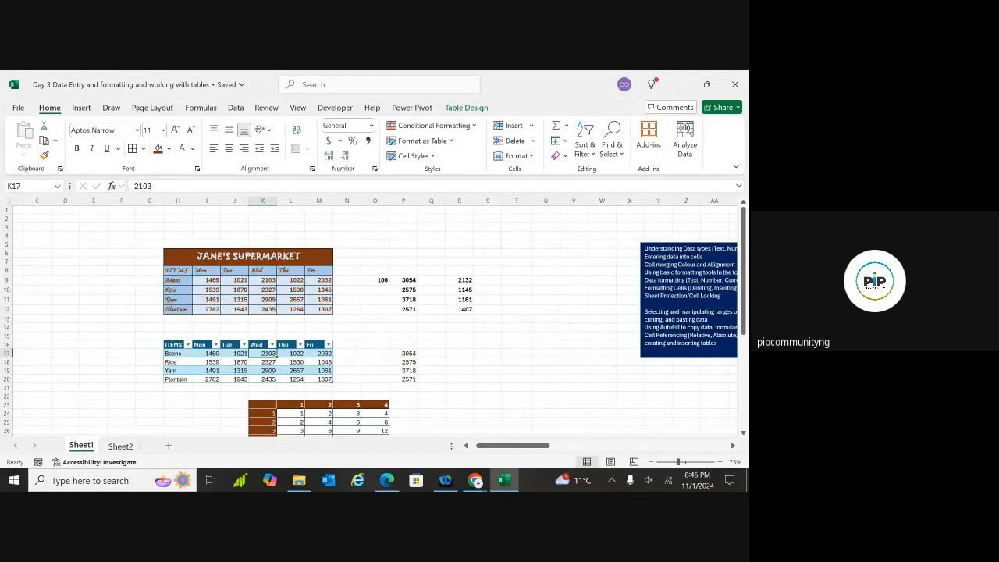
pyautogui.hscroll(-1, 450, 317)
pyautogui.scroll(1, 375, 320)
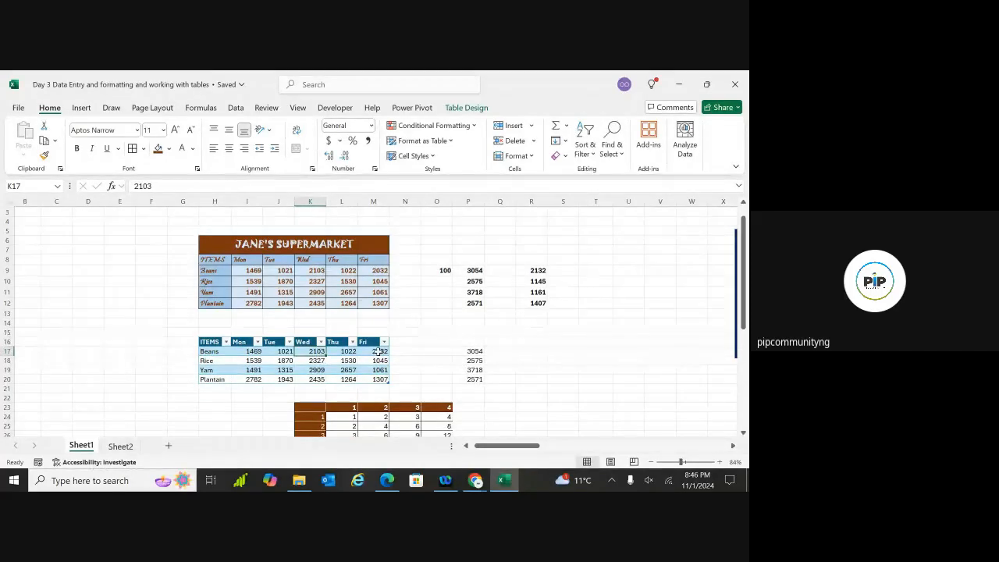
pyautogui.click(497, 352)
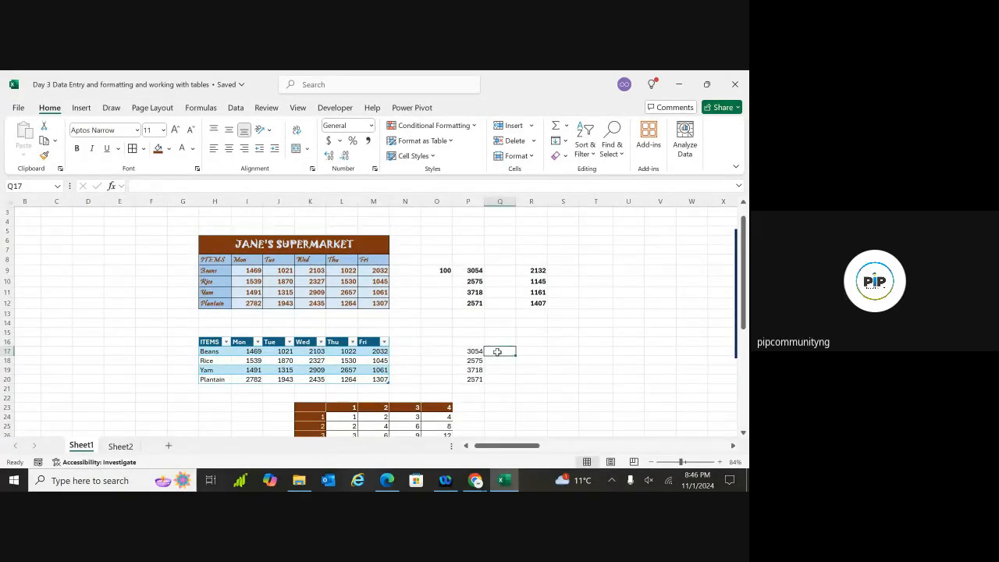
pyautogui.click(306, 351)
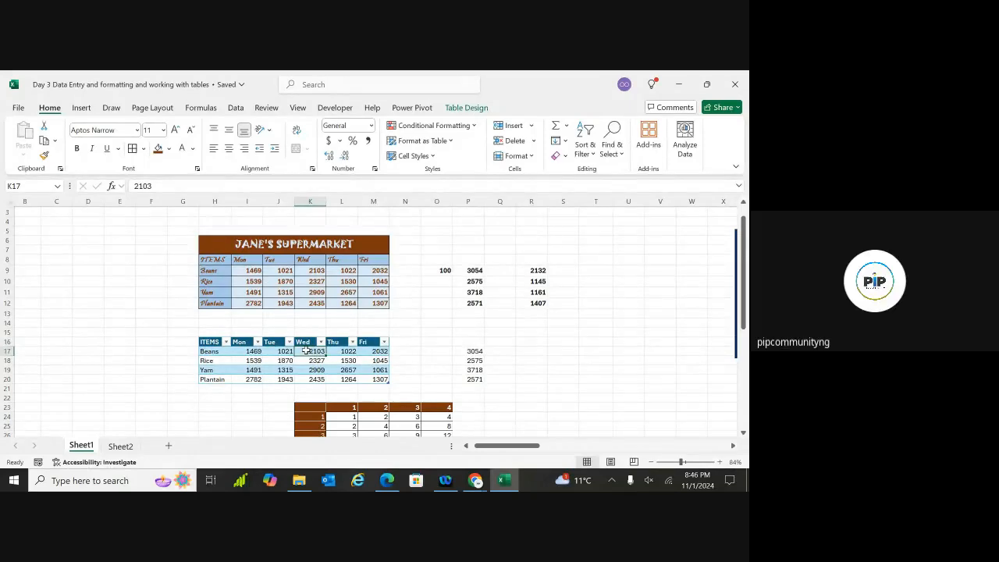
# Confirm in Table Design that the table name is Jane, then open the Home Format dropdown
pyautogui.click(461, 108)
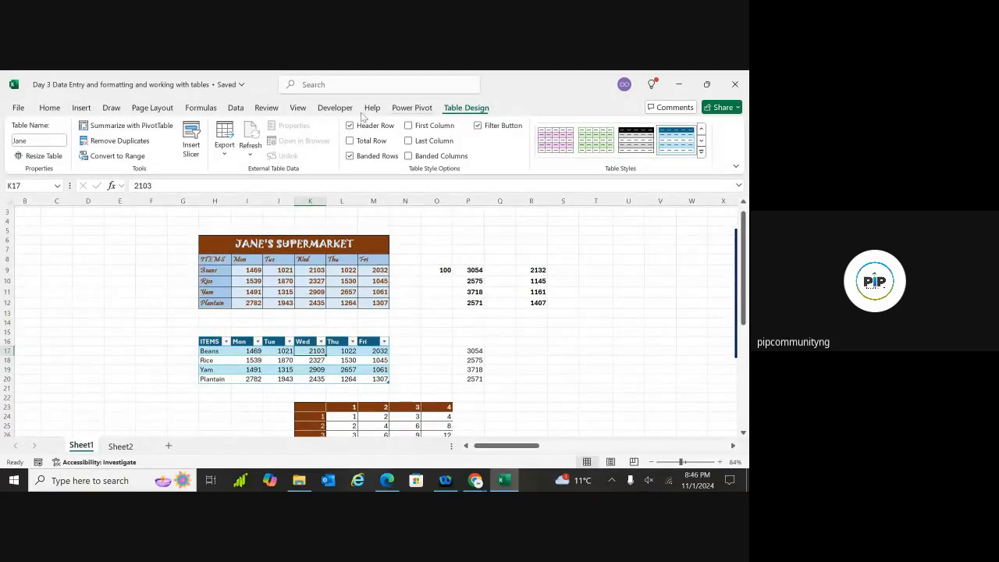
pyautogui.click(37, 138)
pyautogui.click(34, 140)
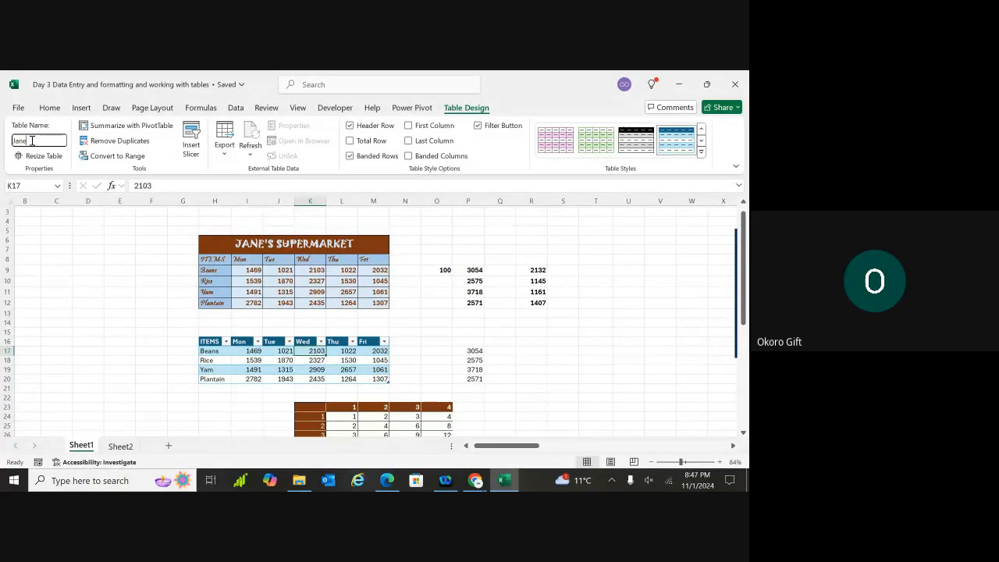
pyautogui.click(121, 311)
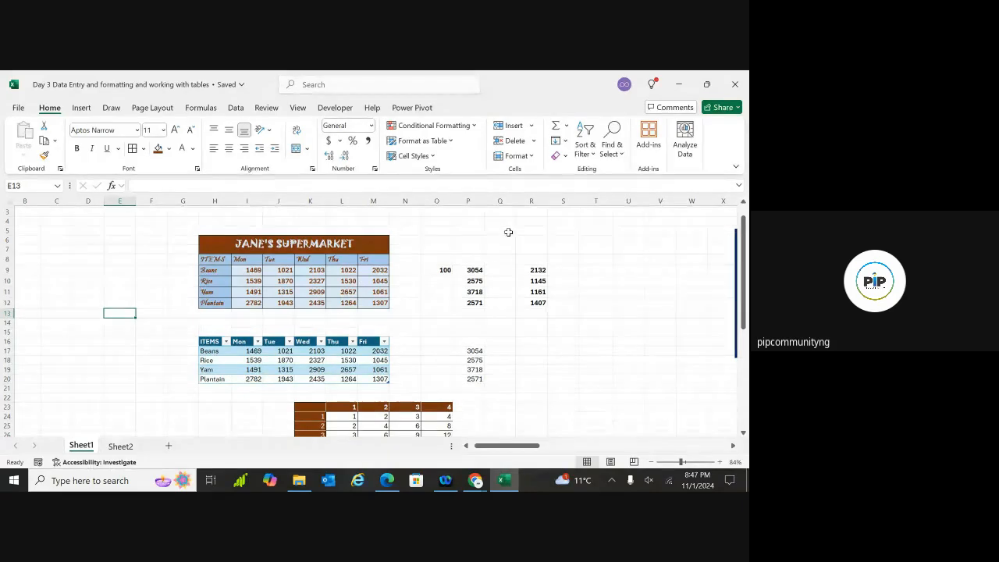
pyautogui.click(531, 158)
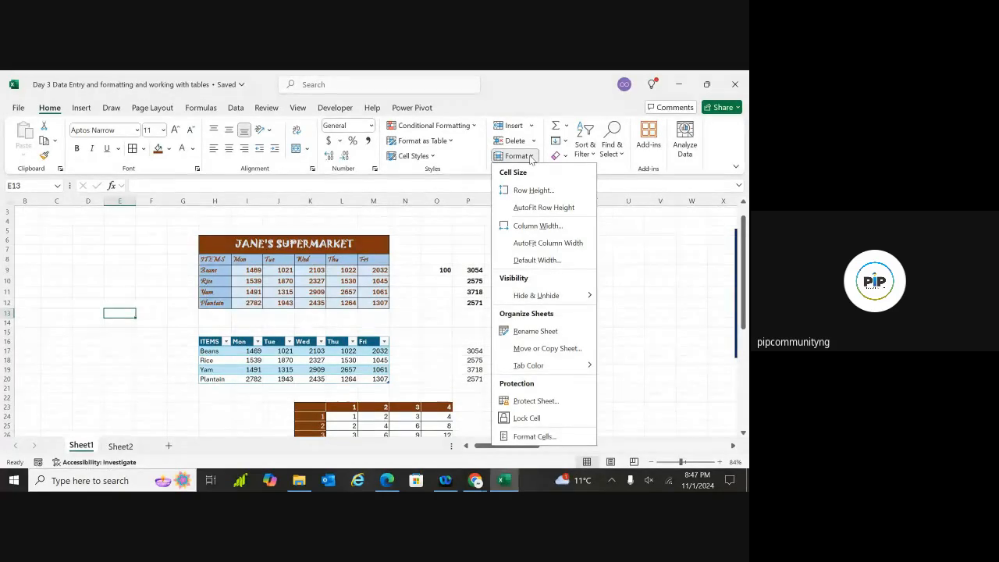
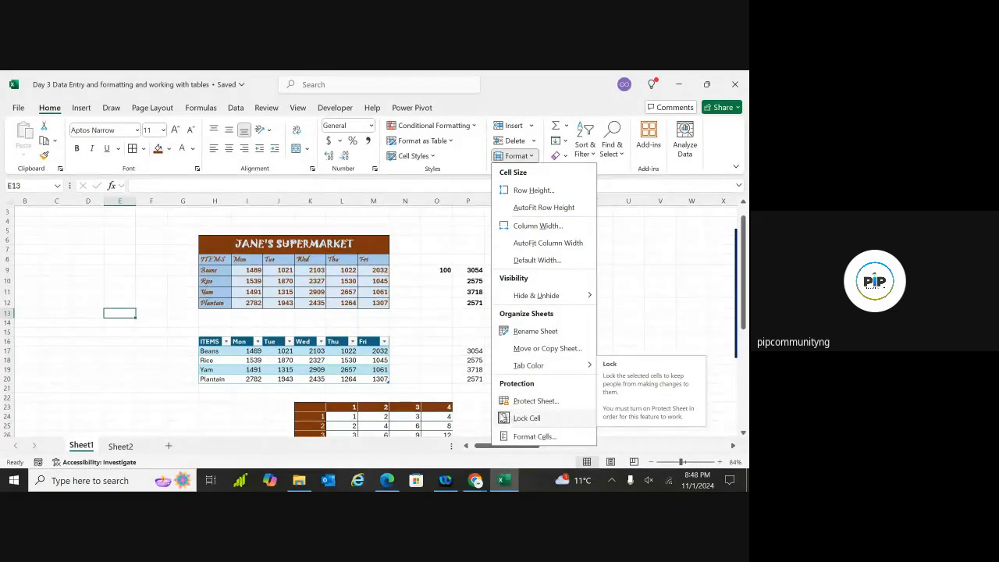
# Protect Sheet1 with a password confirmed twice, then select Rice's Thu cell L10
pyautogui.click(444, 349)
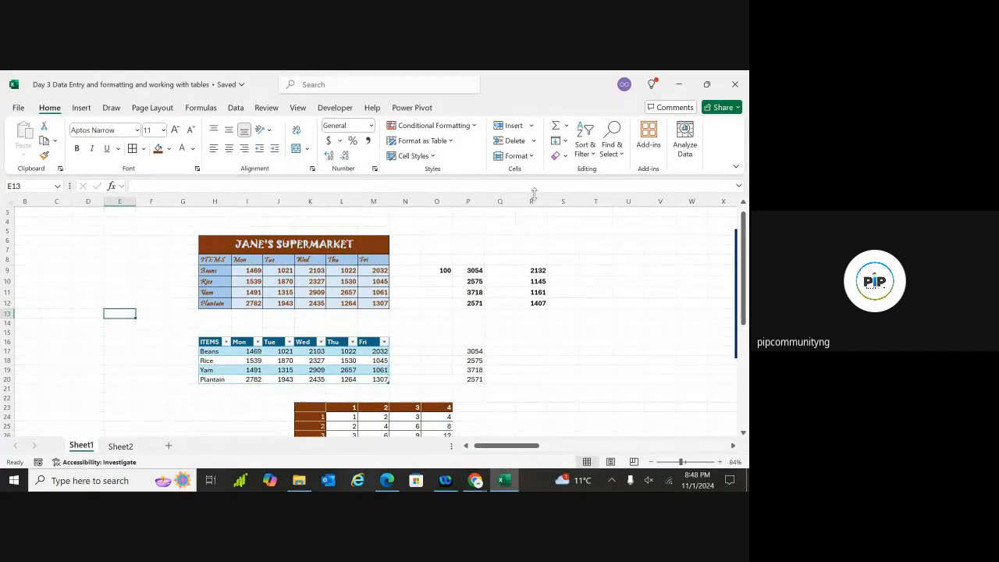
pyautogui.click(530, 157)
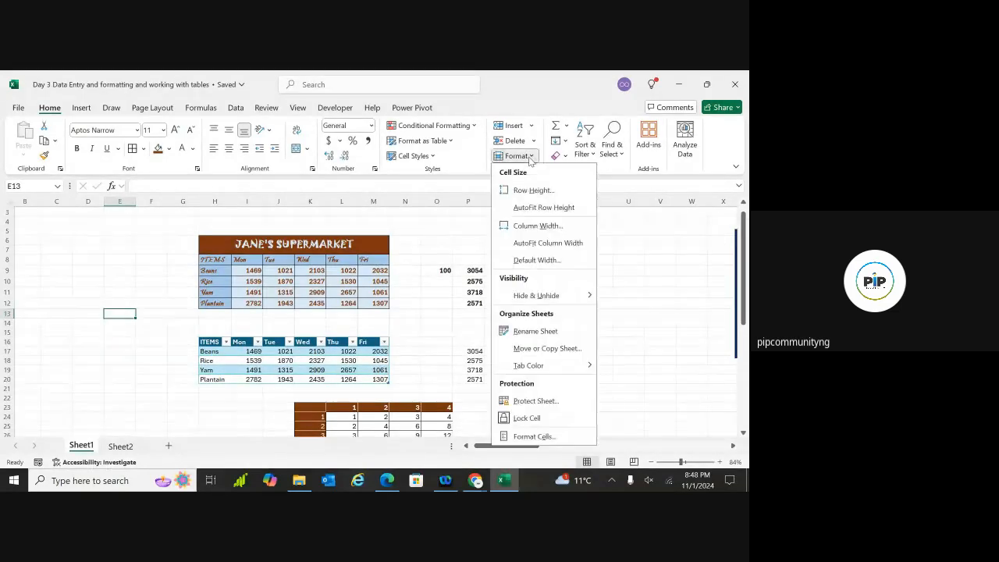
pyautogui.click(527, 402)
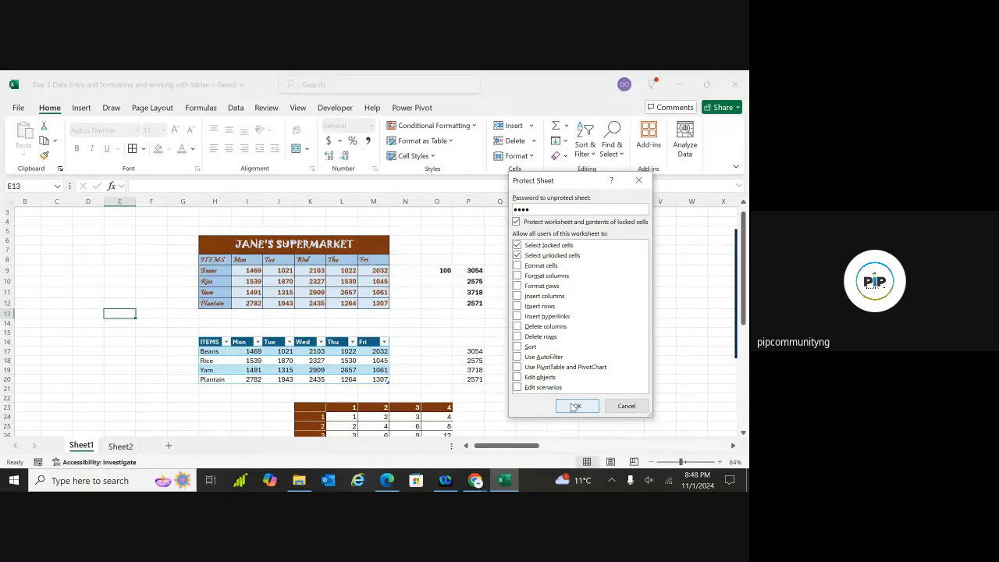
pyautogui.click(575, 406)
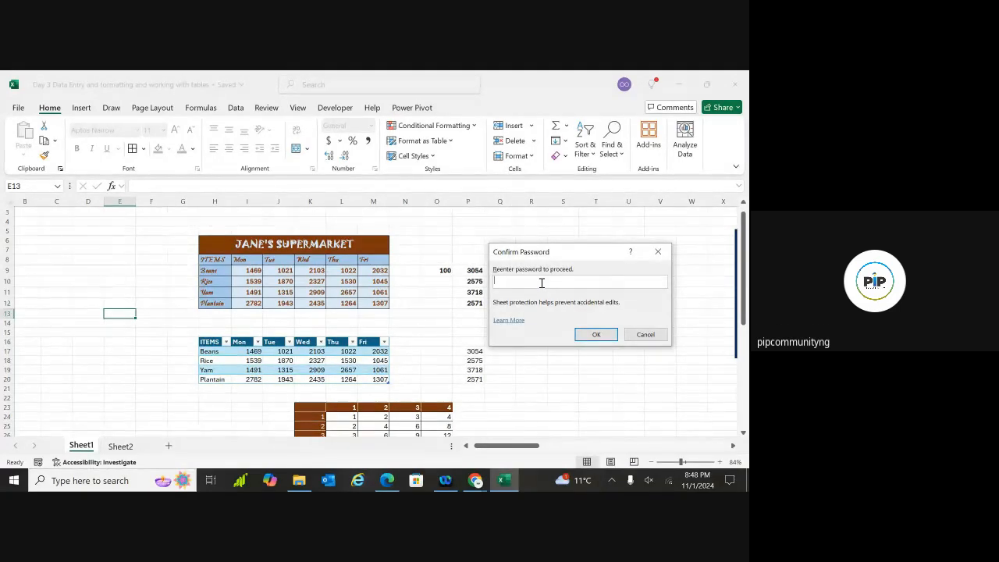
pyautogui.write('••••')
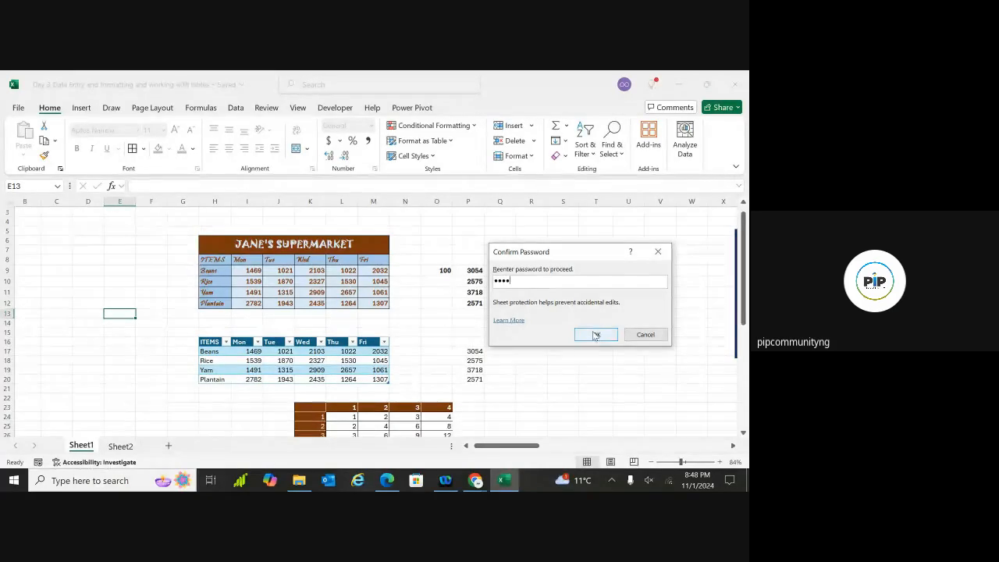
pyautogui.click(596, 336)
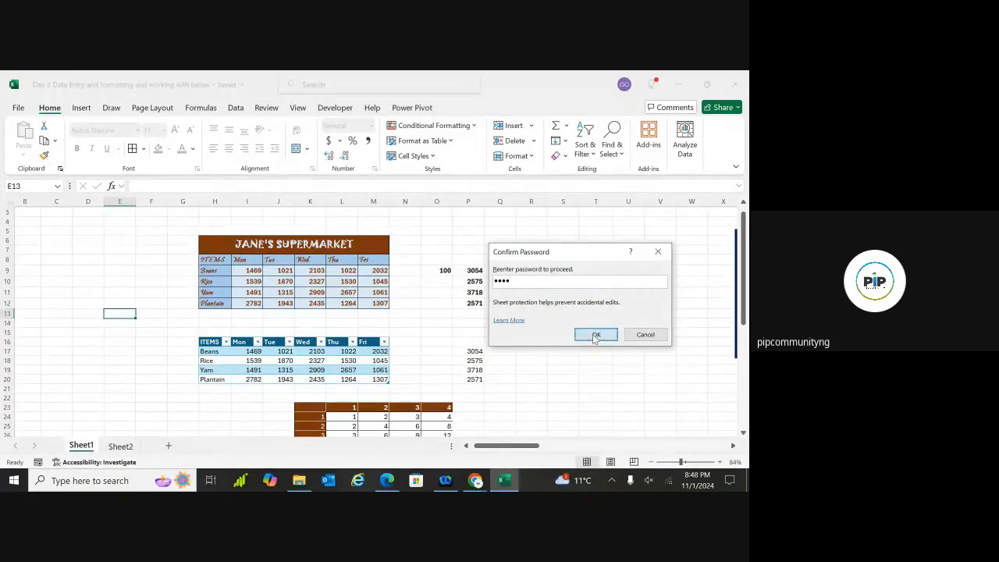
pyautogui.click(386, 304)
pyautogui.click(343, 283)
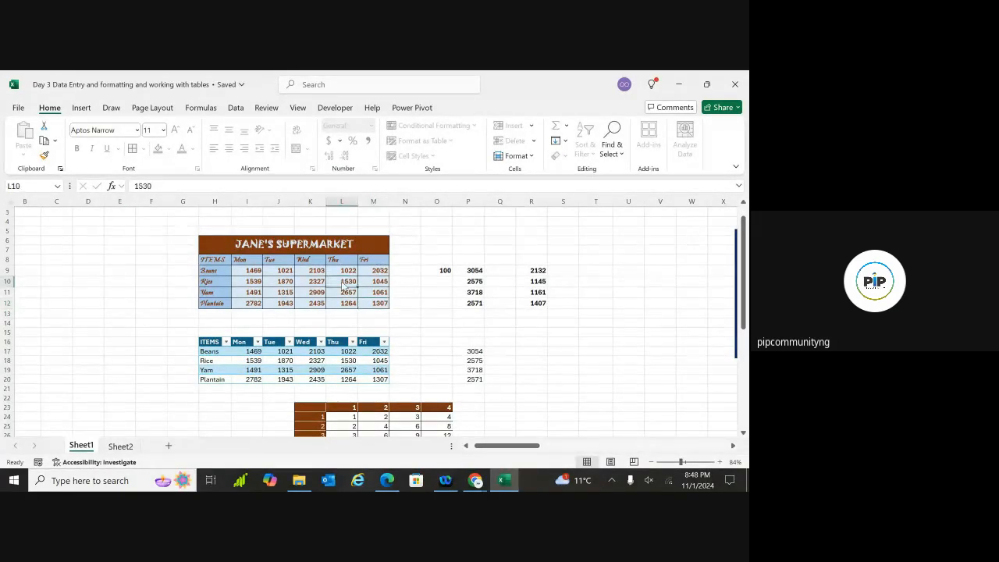
pyautogui.doubleClick(343, 285)
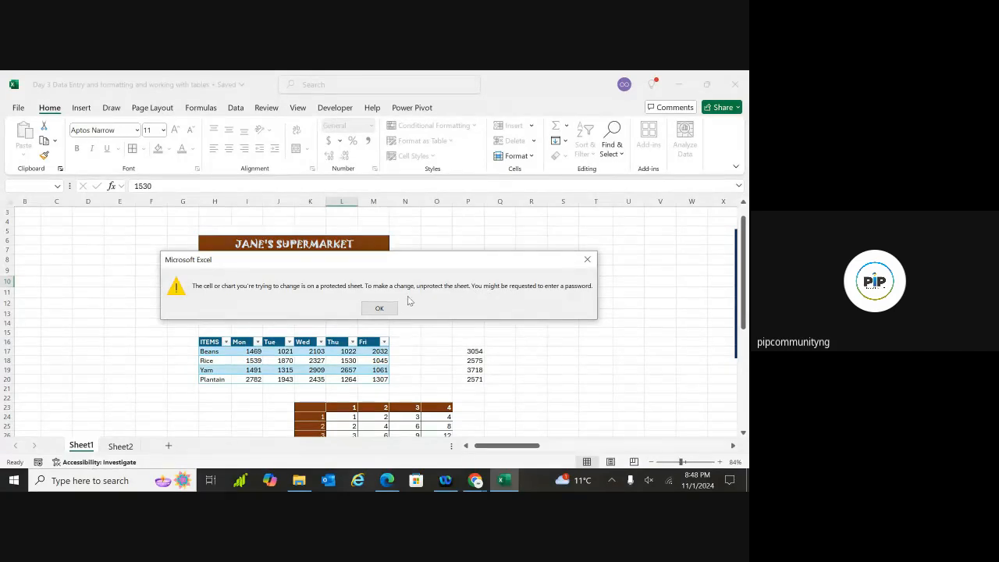
pyautogui.click(381, 309)
pyautogui.doubleClick(652, 278)
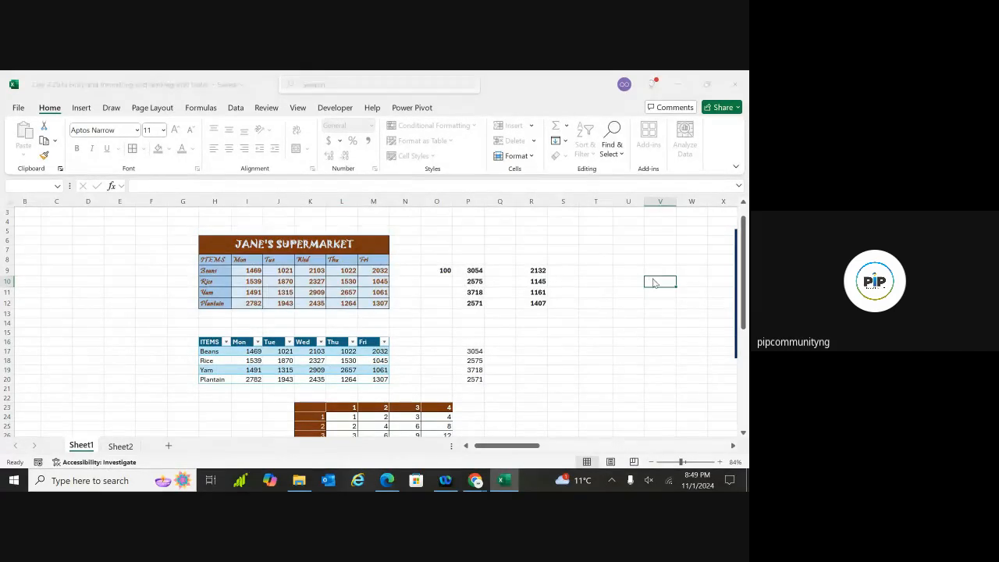
pyautogui.click(588, 261)
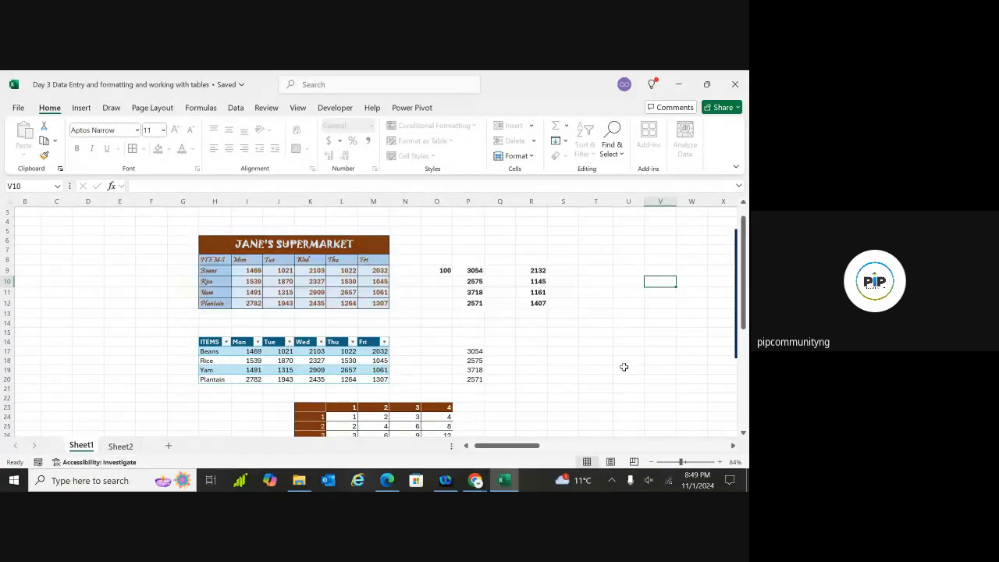
pyautogui.doubleClick(623, 370)
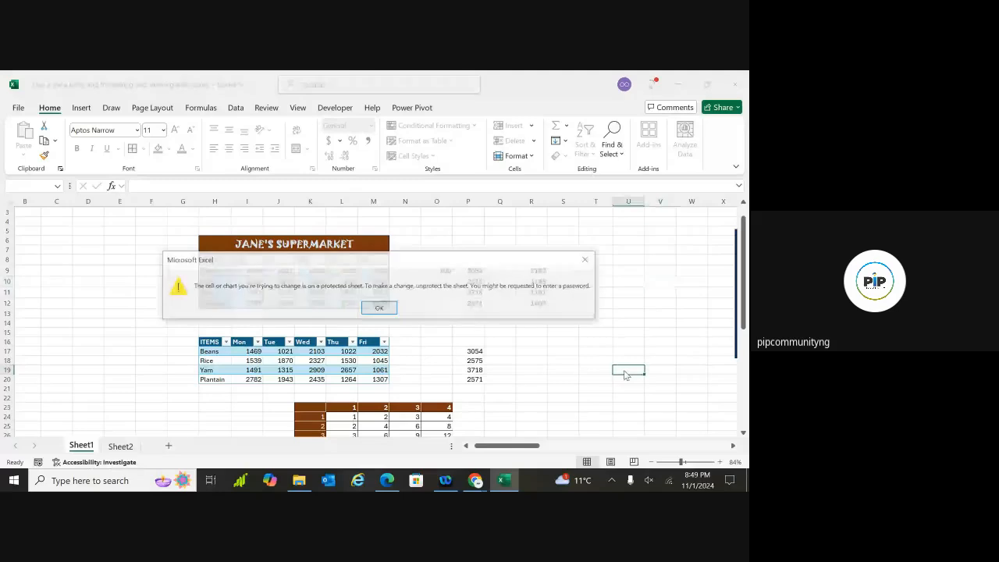
pyautogui.click(587, 259)
pyautogui.click(155, 292)
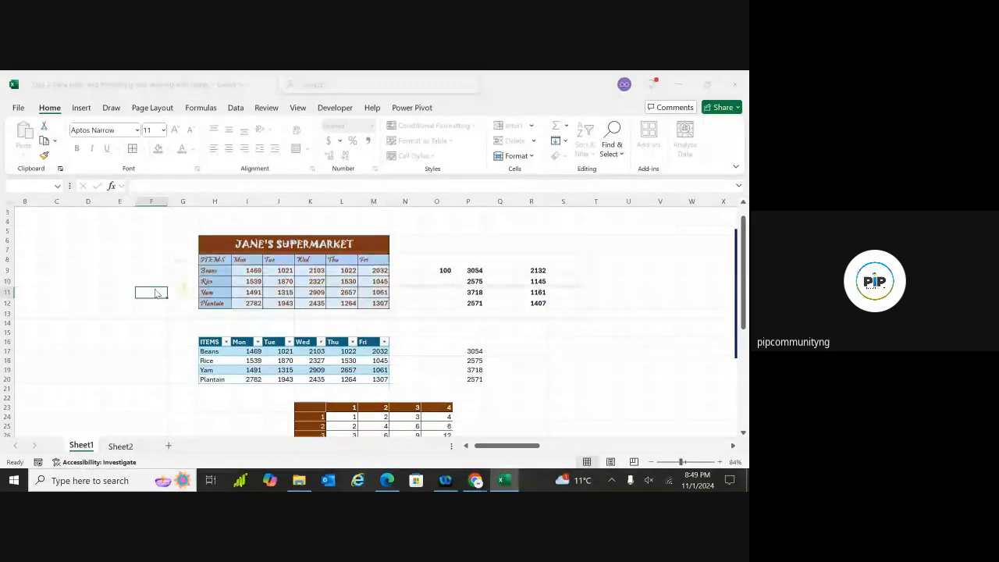
pyautogui.doubleClick(154, 293)
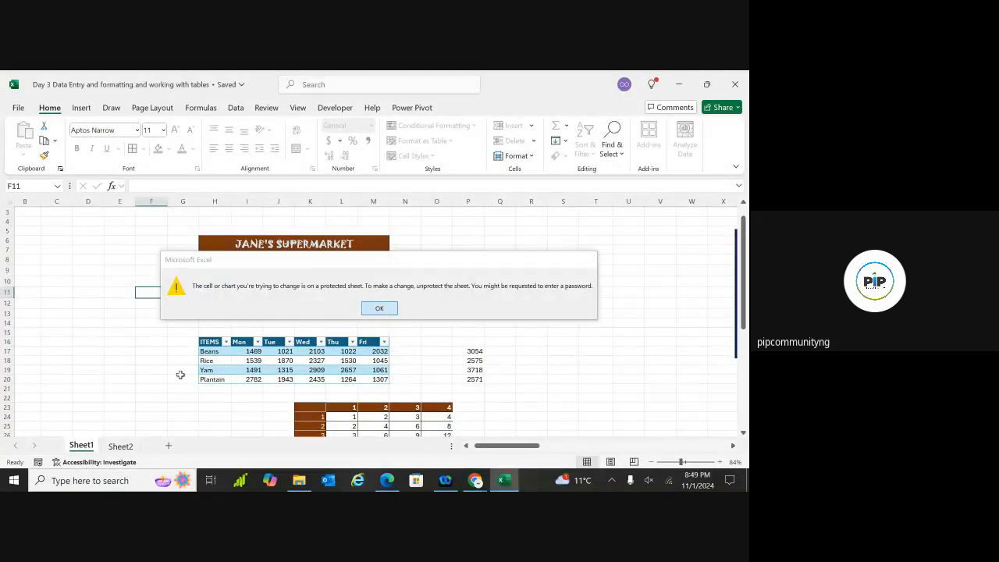
pyautogui.click(379, 308)
pyautogui.click(121, 446)
pyautogui.click(140, 342)
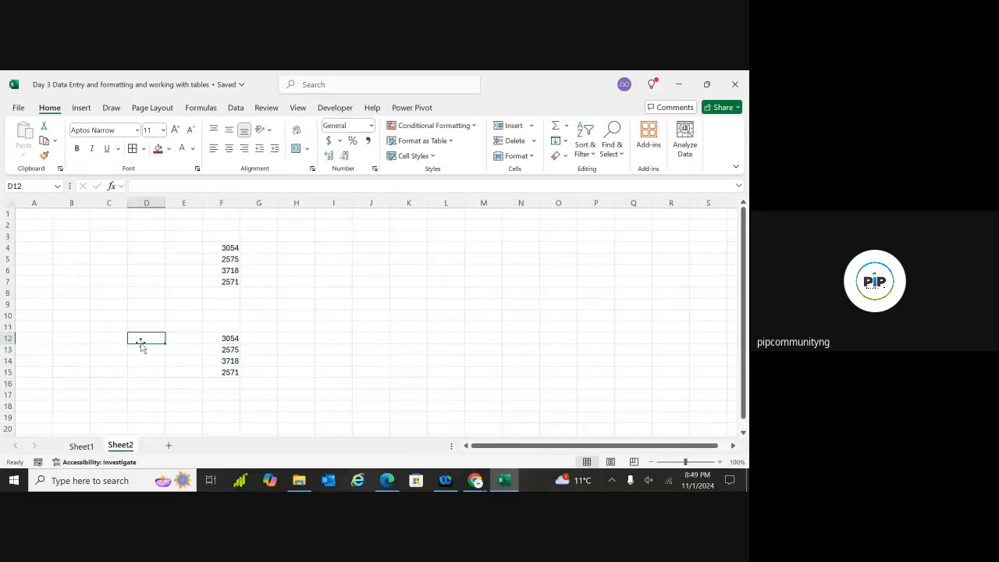
pyautogui.write('sadsd')
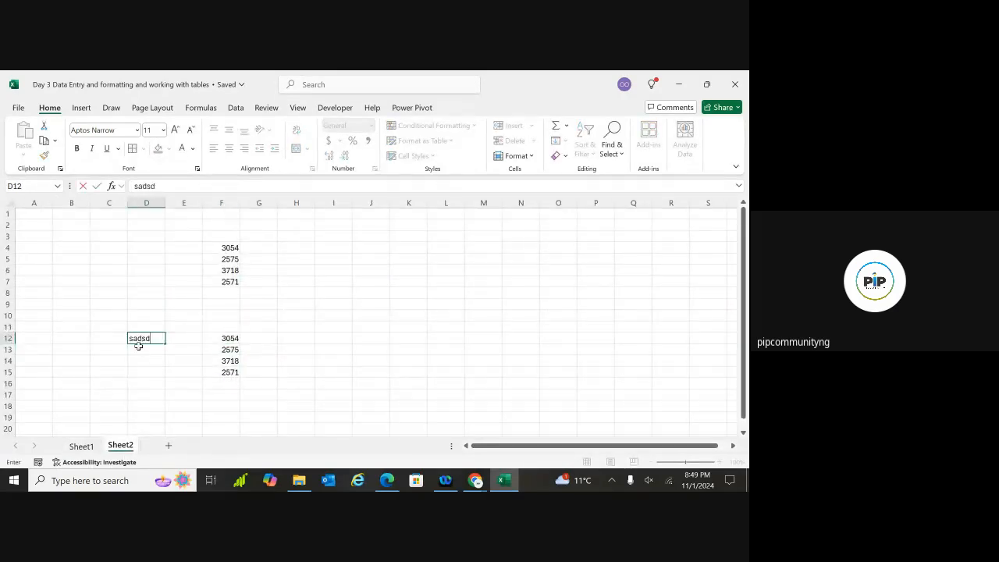
pyautogui.click(81, 447)
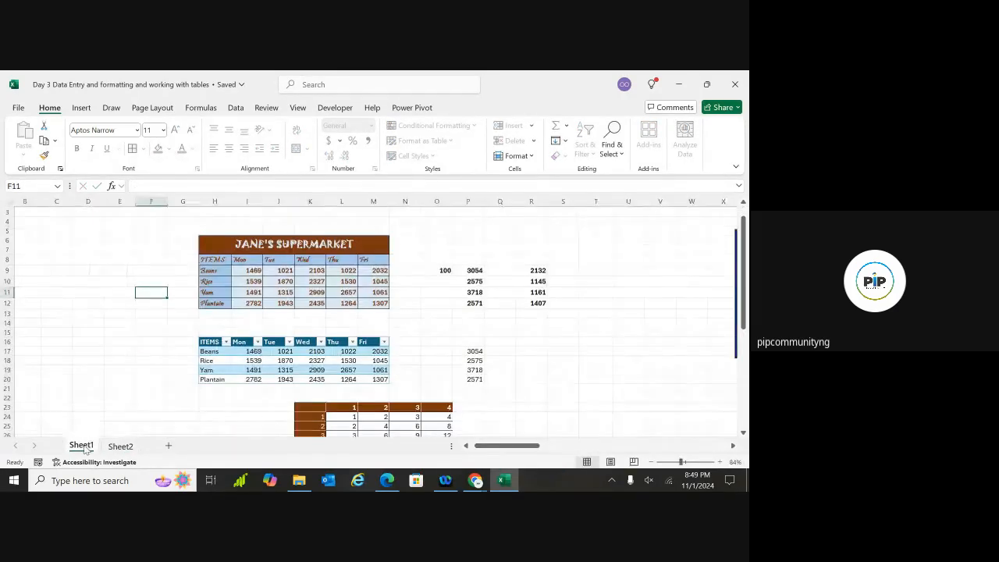
pyautogui.doubleClick(315, 256)
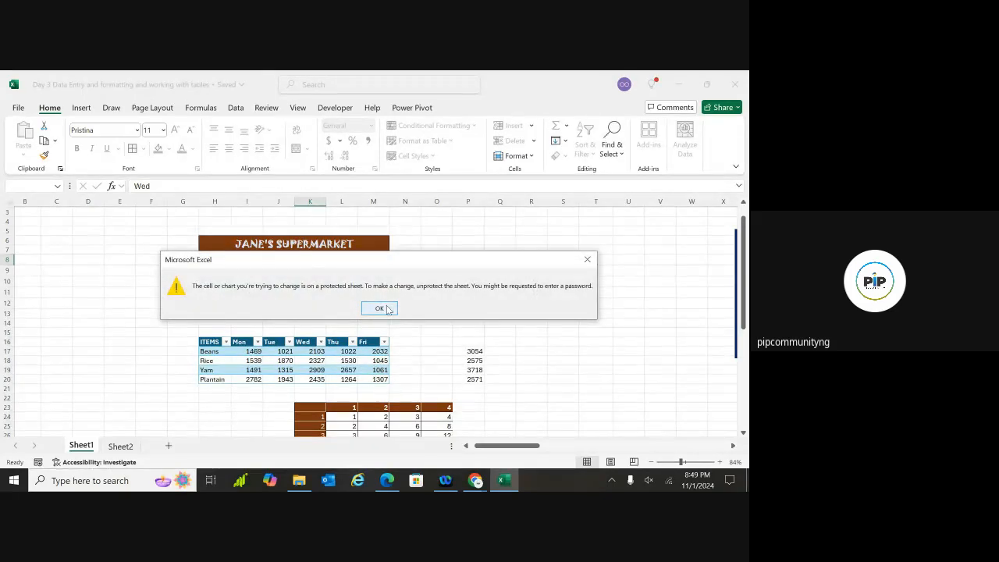
pyautogui.click(379, 308)
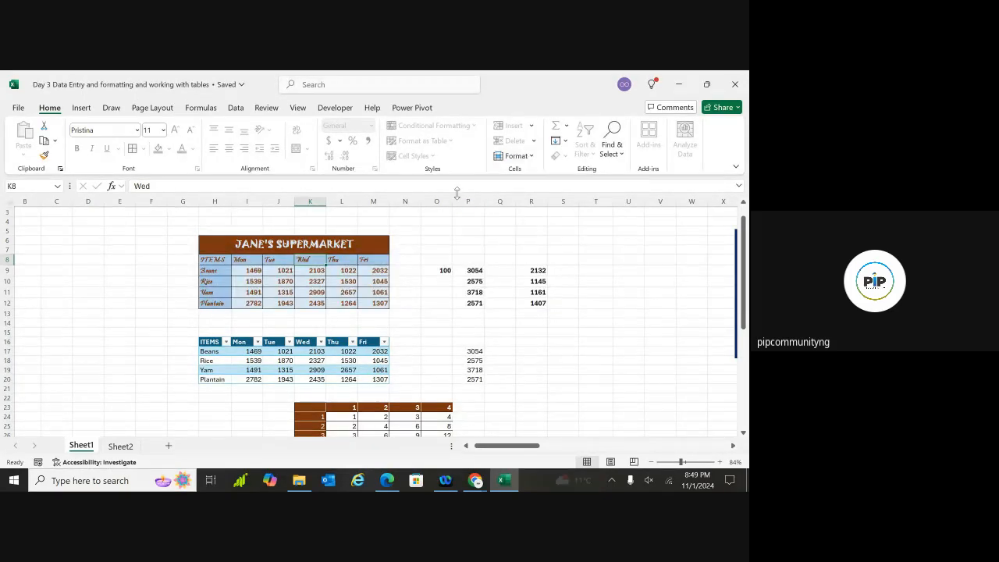
# Unprotect Sheet1 with its password, after briefly opening and cancelling Move or Copy
pyautogui.click(524, 156)
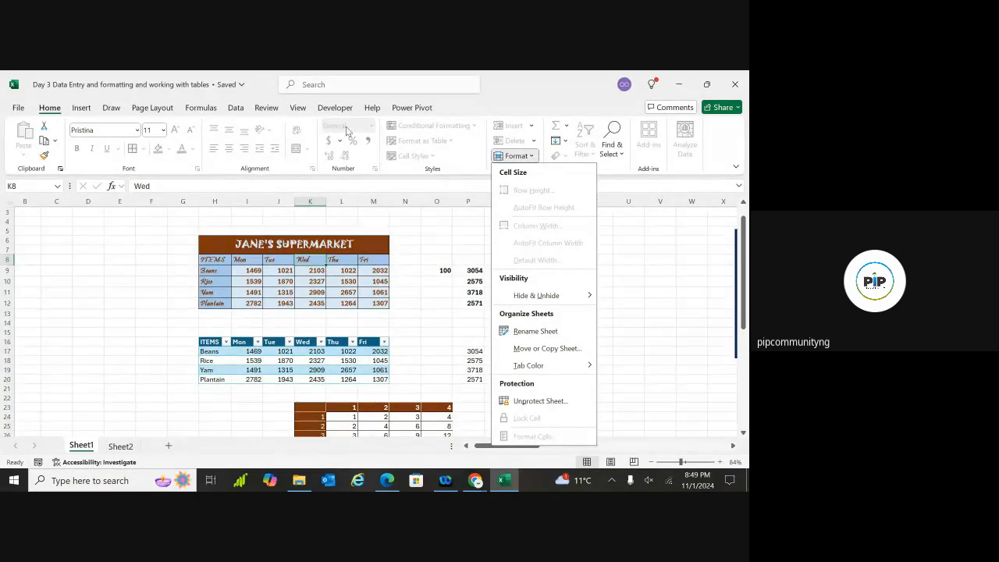
pyautogui.click(547, 348)
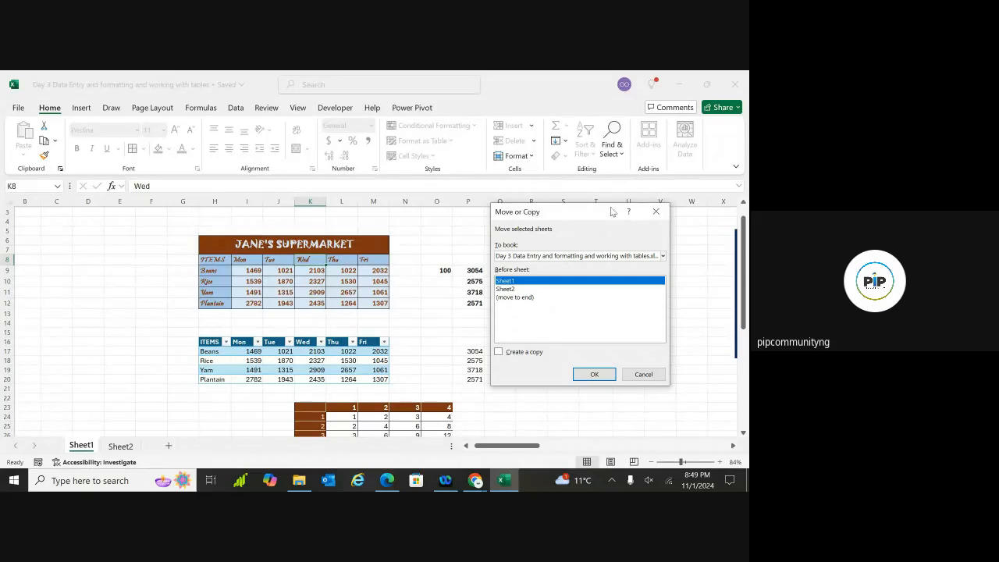
pyautogui.click(656, 212)
pyautogui.click(528, 158)
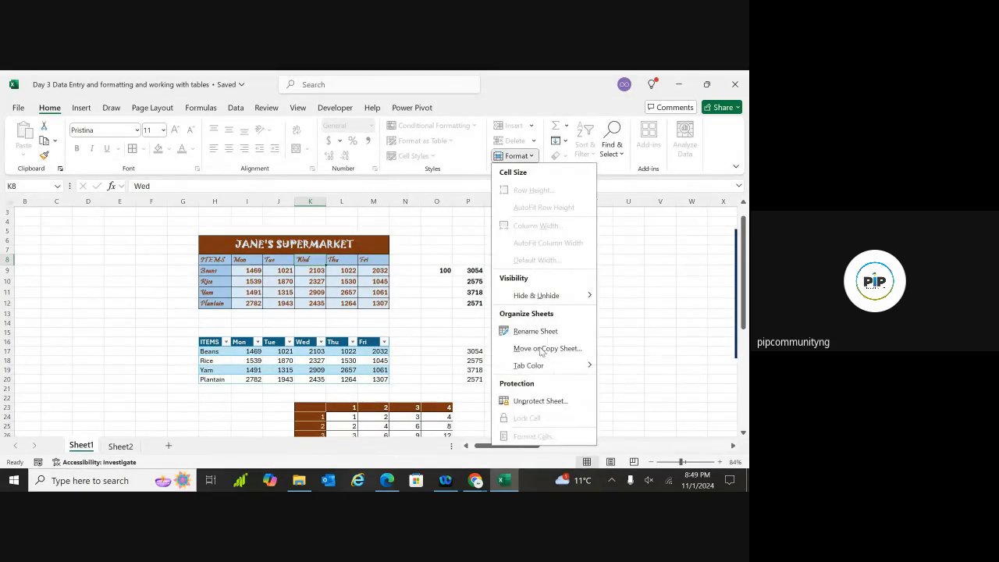
pyautogui.click(543, 402)
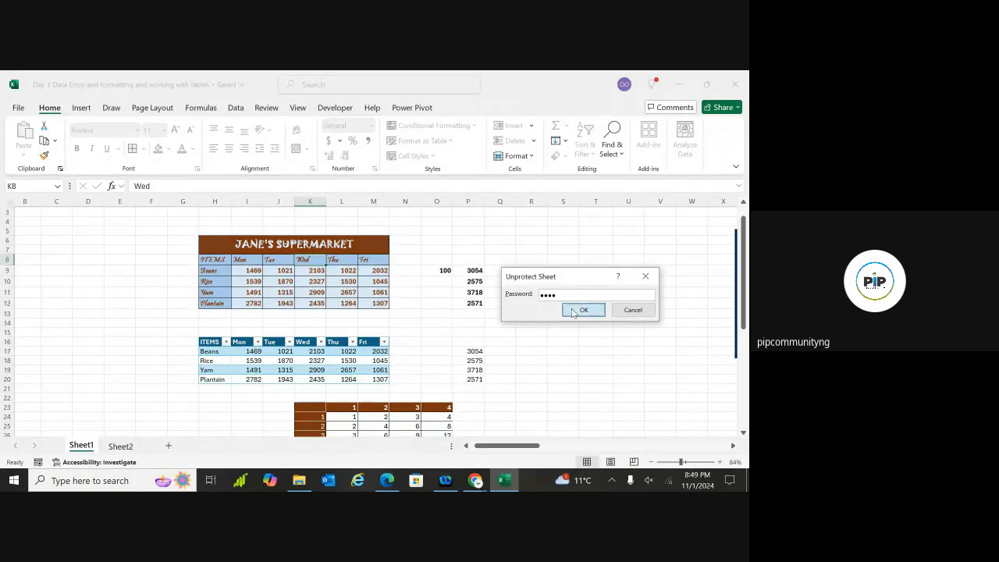
pyautogui.click(571, 309)
# Test editing by typing 'sf' in P13 and 'sfs' in Q15
pyautogui.doubleClick(459, 313)
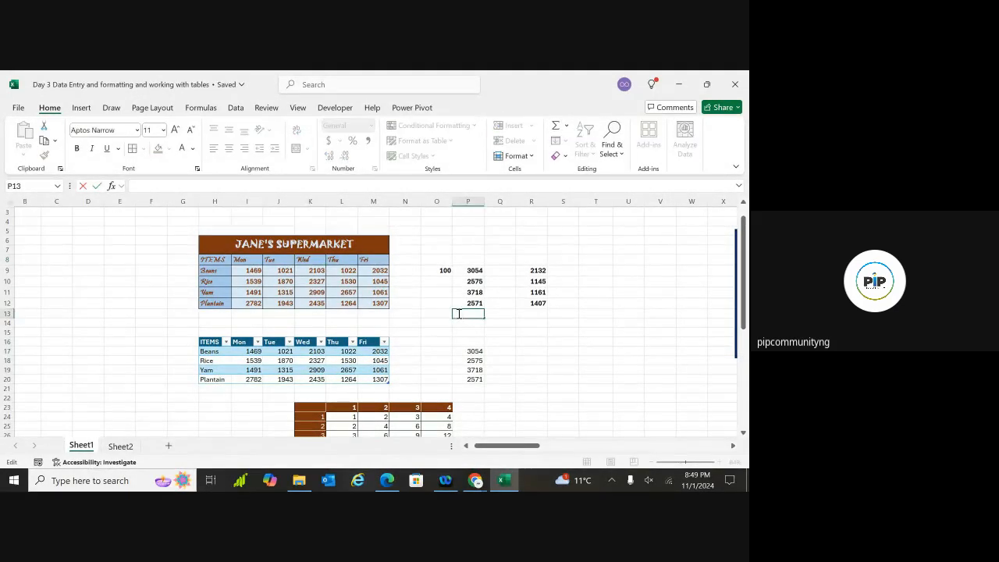
pyautogui.write('sf')
pyautogui.click(507, 331)
pyautogui.write('sfs')
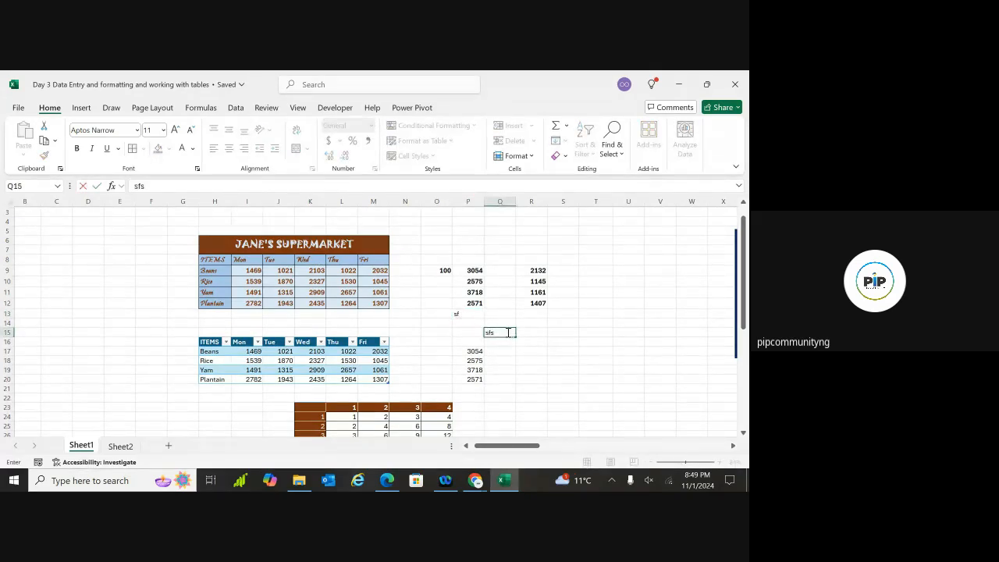
pyautogui.click(455, 334)
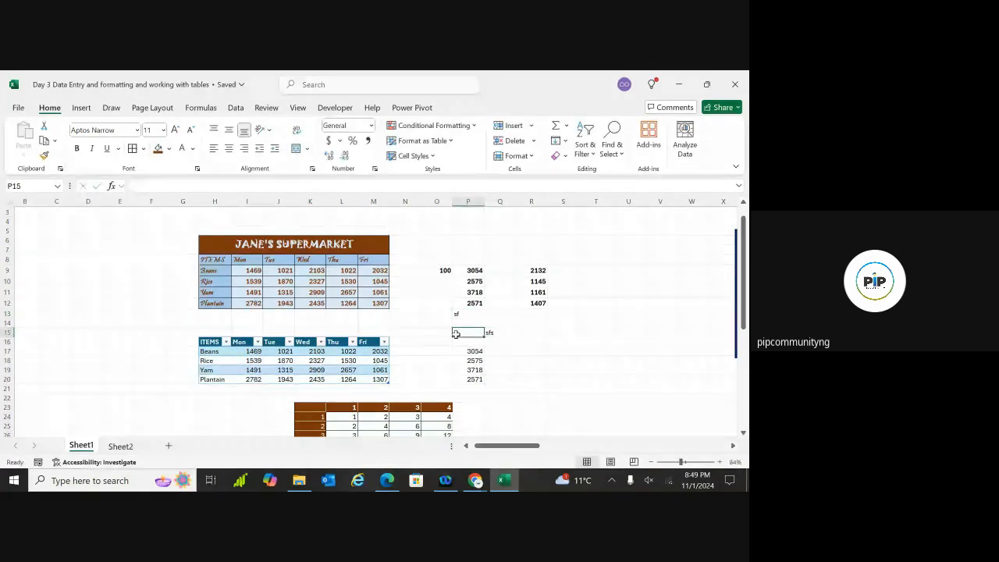
# Type 'ssf' in the active cell, then select the lower ITEMS table H16:M20
pyautogui.write('ssf')
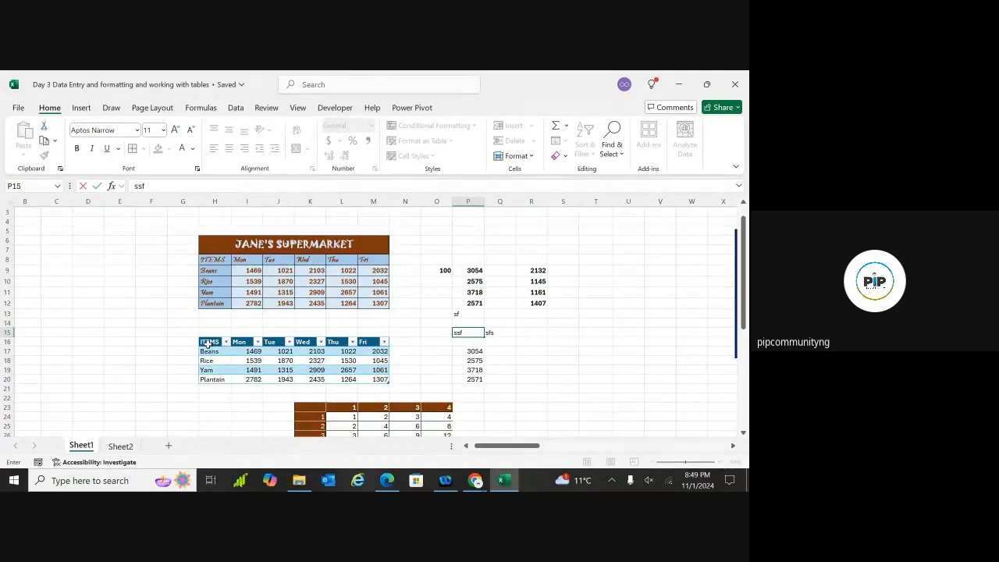
pyautogui.moveTo(208, 342); pyautogui.dragTo(381, 378)
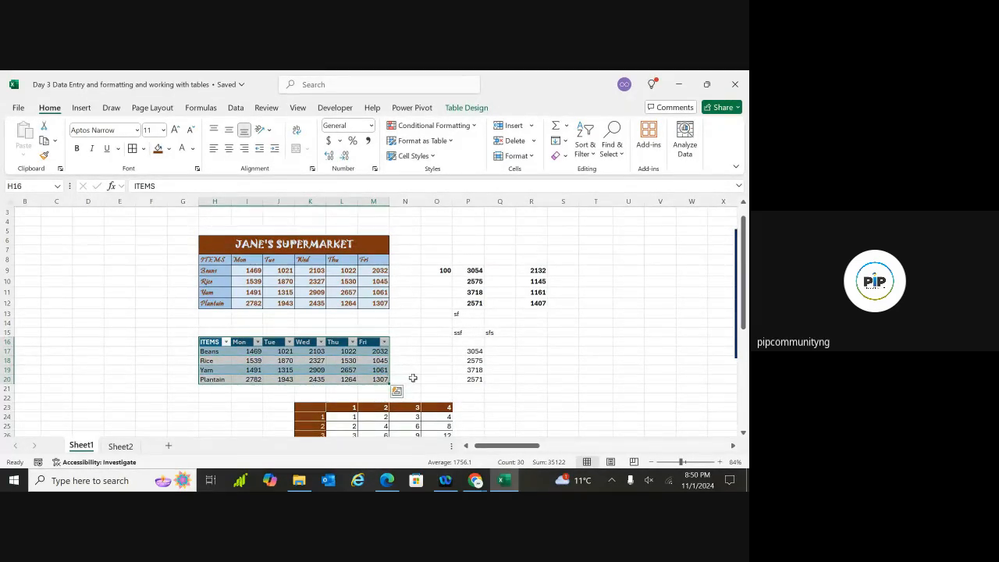
pyautogui.click(528, 369)
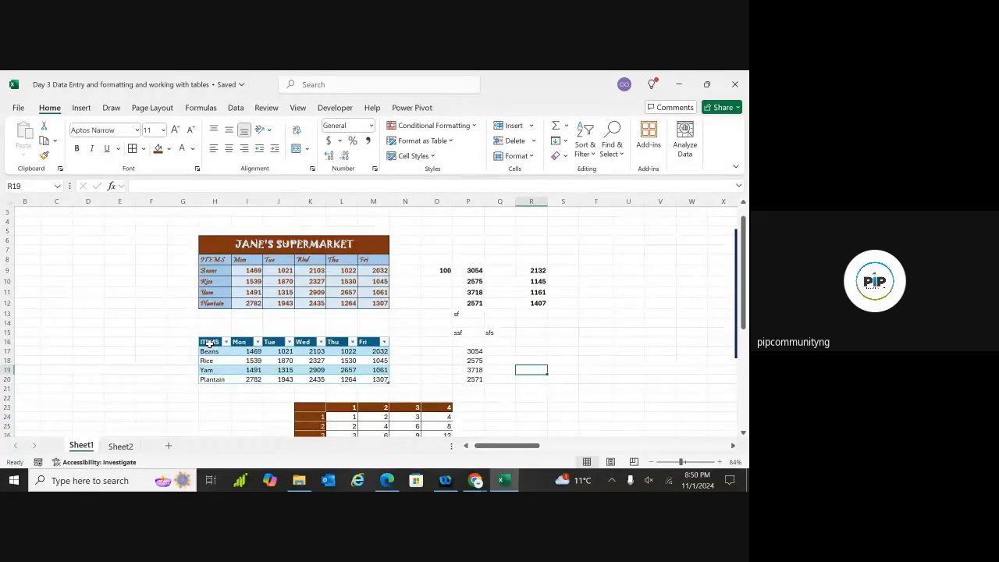
pyautogui.moveTo(211, 342); pyautogui.dragTo(369, 377)
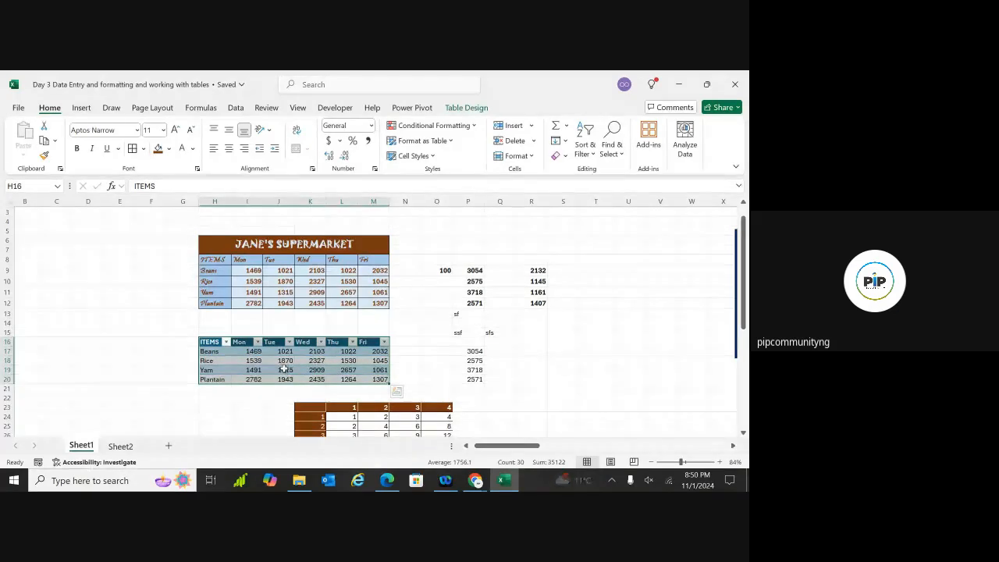
# Turn off Lock Cell for H16:M20, then click table cells J18, I18 and K18
pyautogui.click(531, 157)
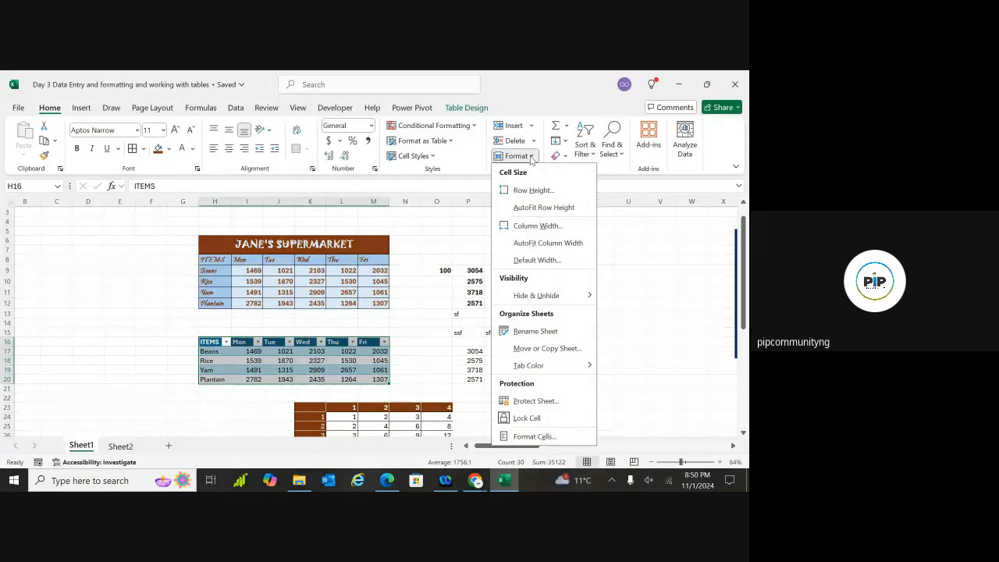
pyautogui.click(506, 418)
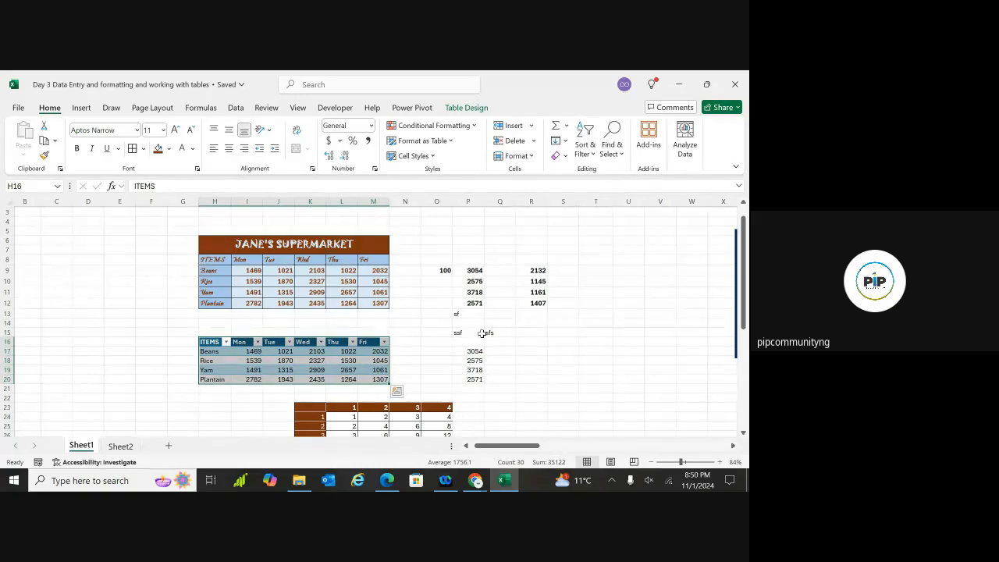
pyautogui.click(523, 343)
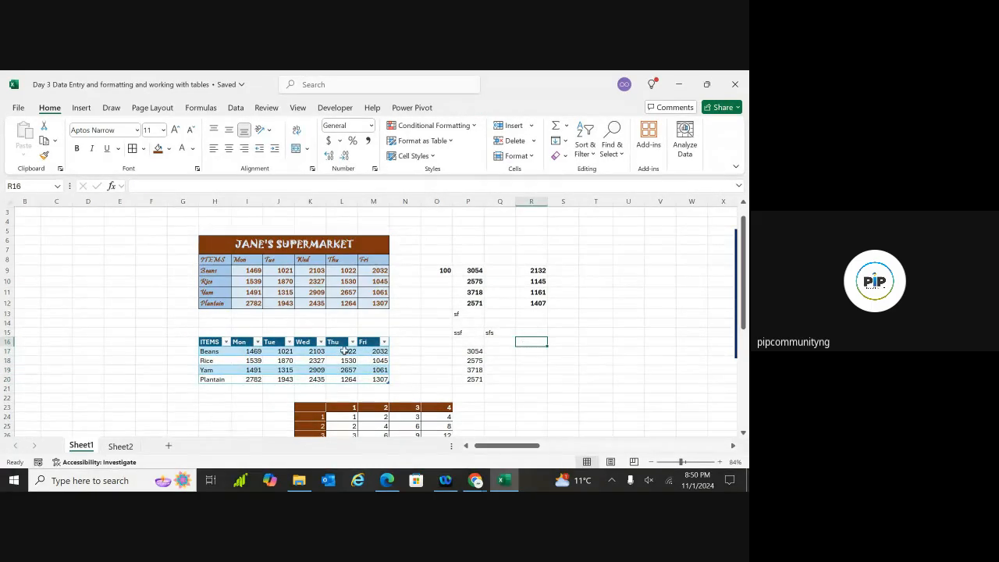
pyautogui.click(280, 363)
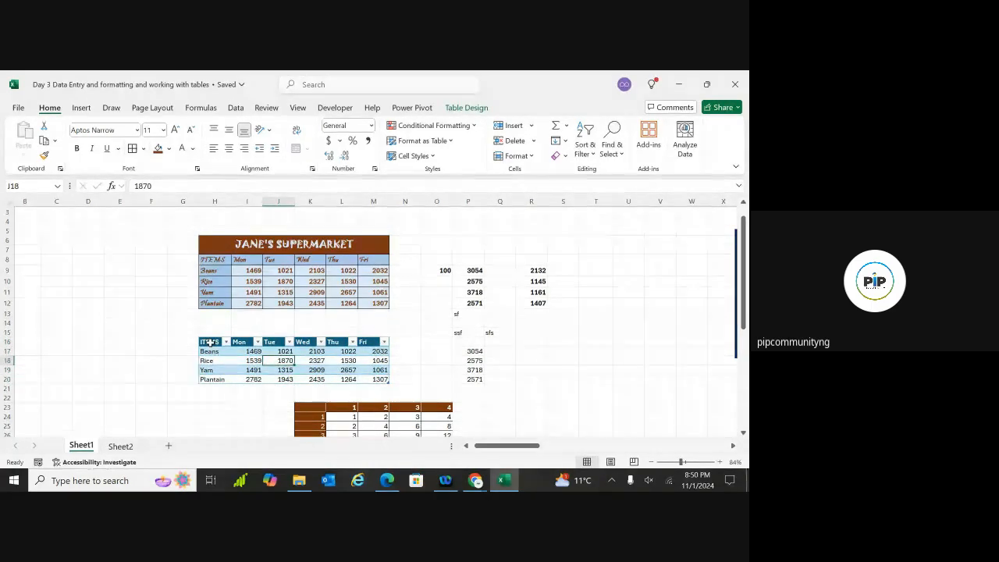
pyautogui.click(257, 363)
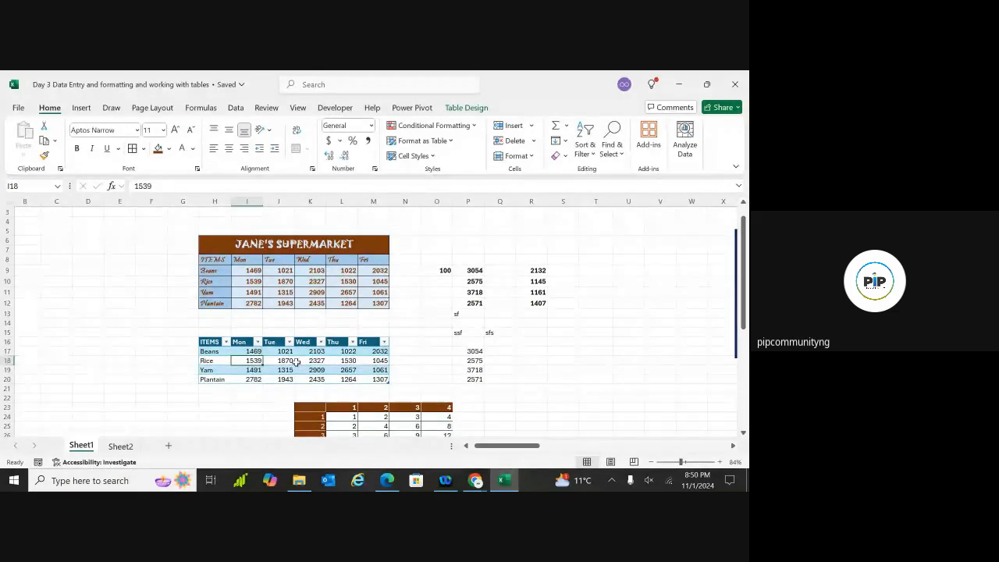
pyautogui.click(320, 364)
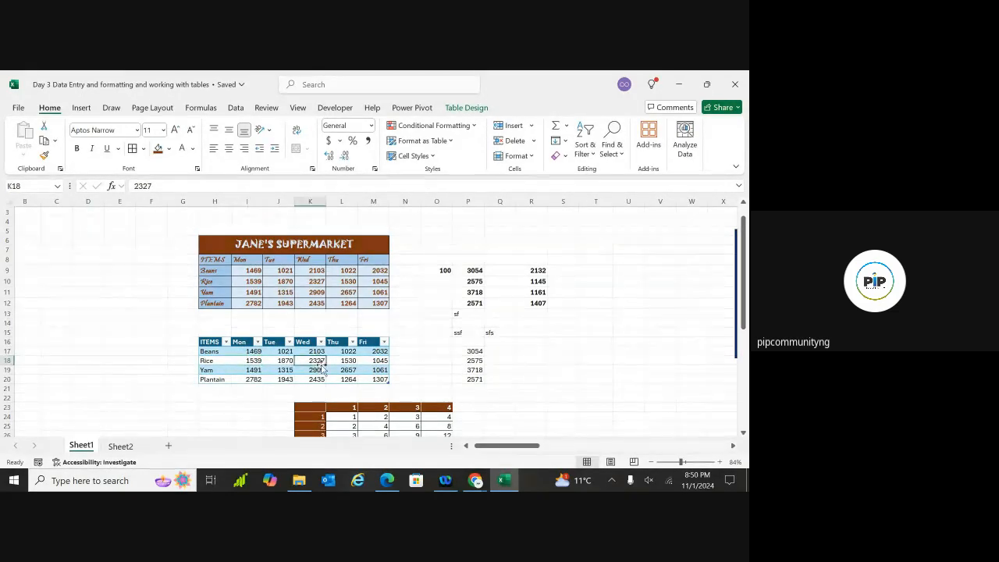
# Check lock status in the Format menu while clicking cells O17, O15, R17 and K18
pyautogui.click(527, 156)
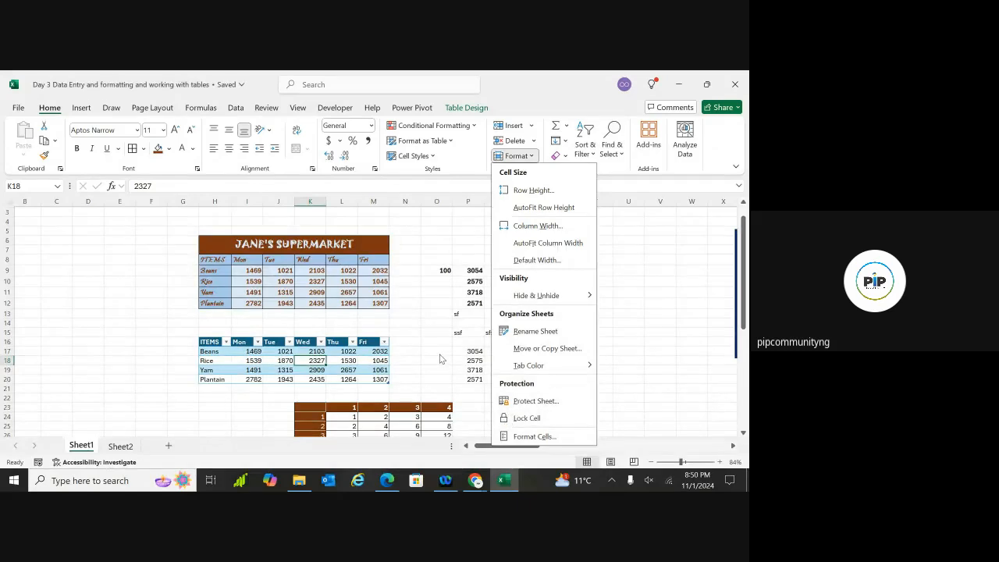
pyautogui.click(441, 356)
pyautogui.doubleClick(439, 352)
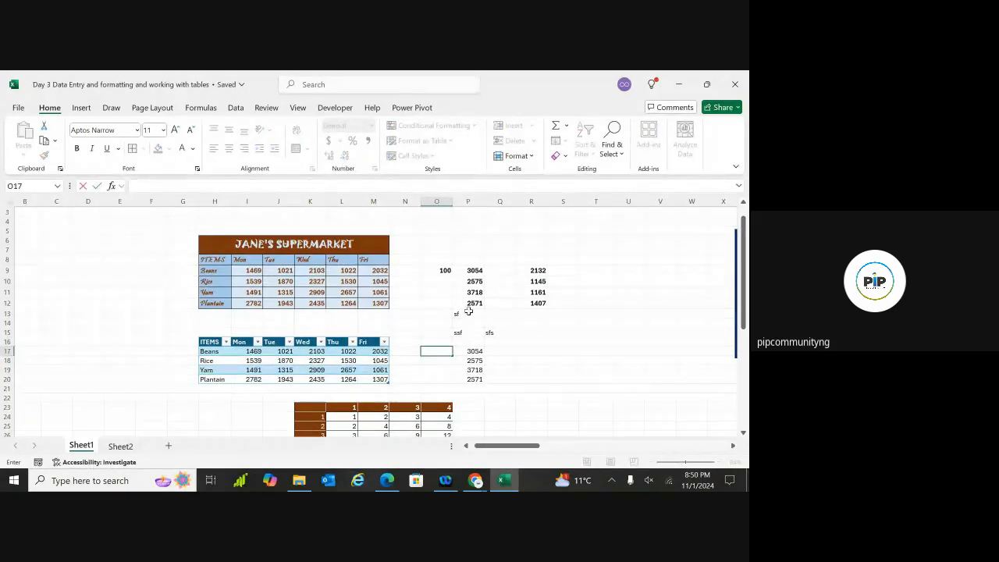
pyautogui.click(430, 331)
pyautogui.click(518, 156)
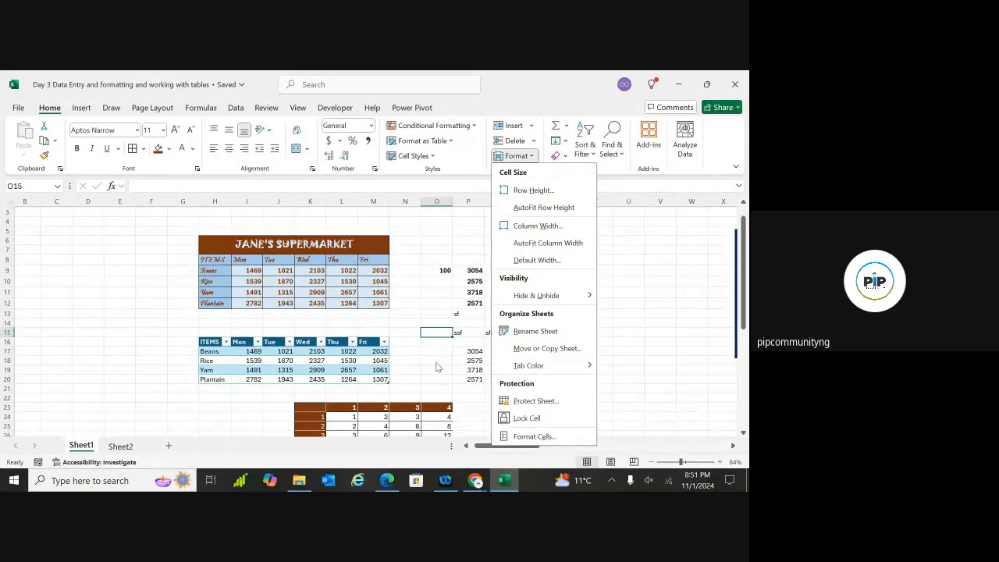
pyautogui.click(497, 330)
pyautogui.click(520, 350)
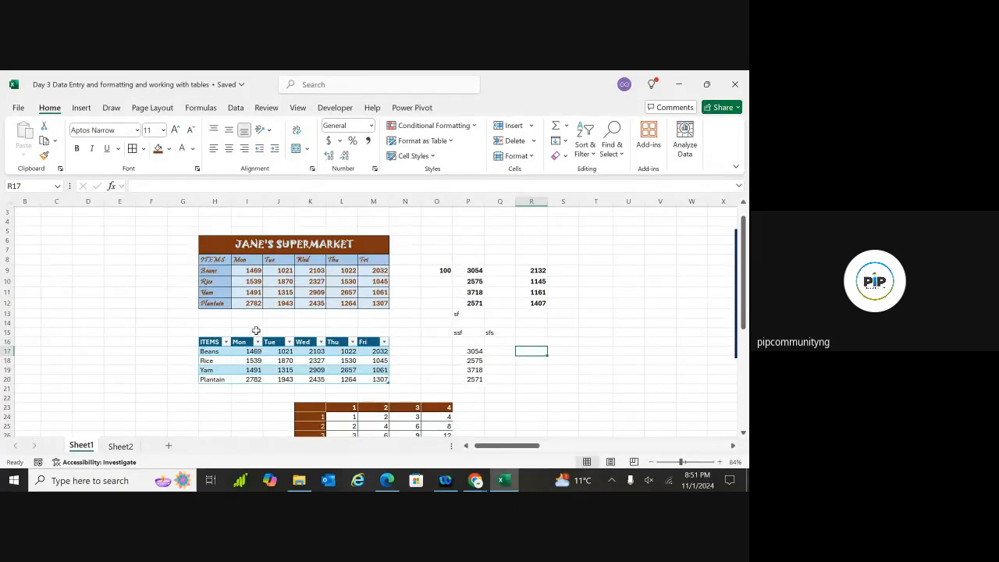
pyautogui.click(301, 357)
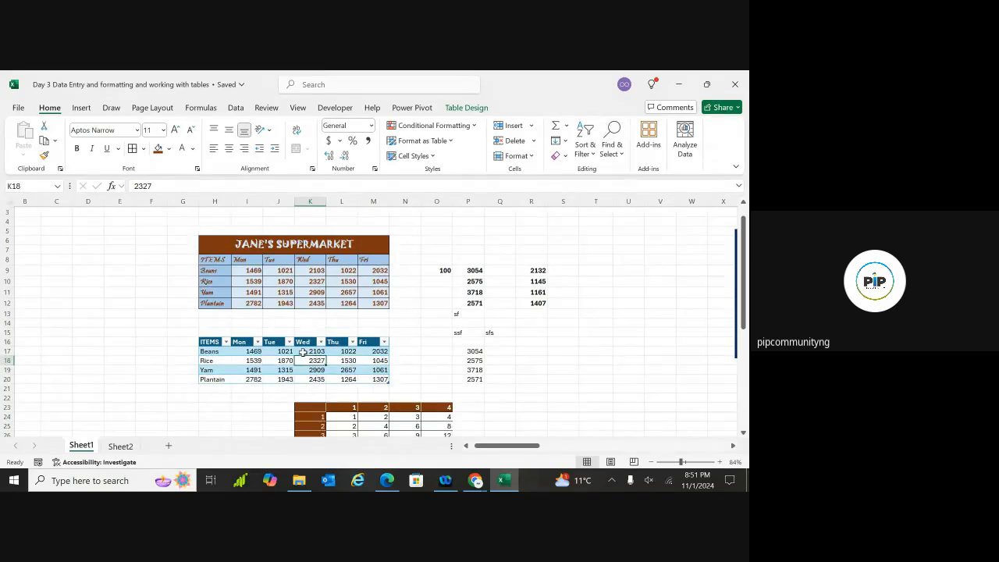
pyautogui.click(530, 159)
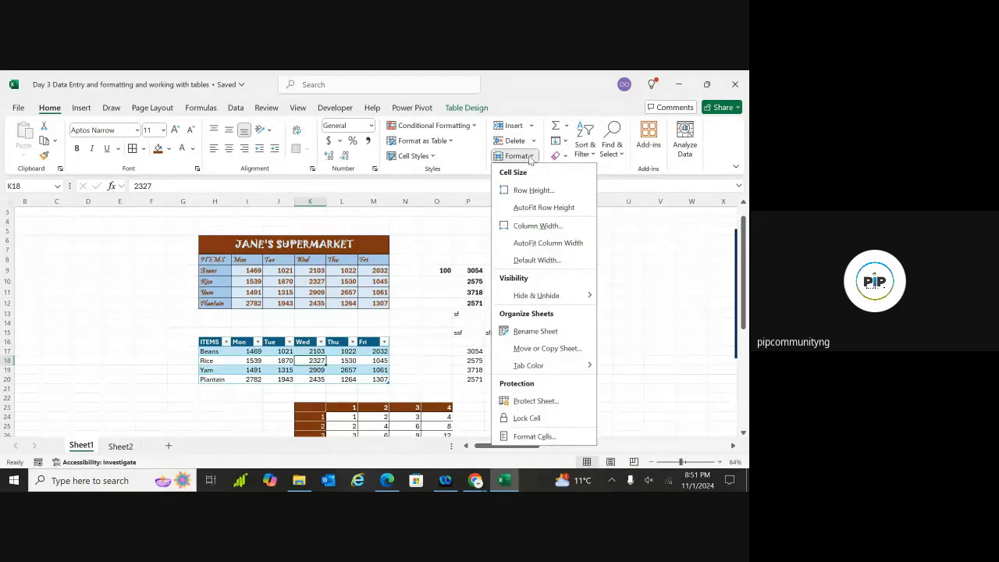
# Protect Sheet1 with the sheet password, re-entering it to confirm
pyautogui.click(526, 409)
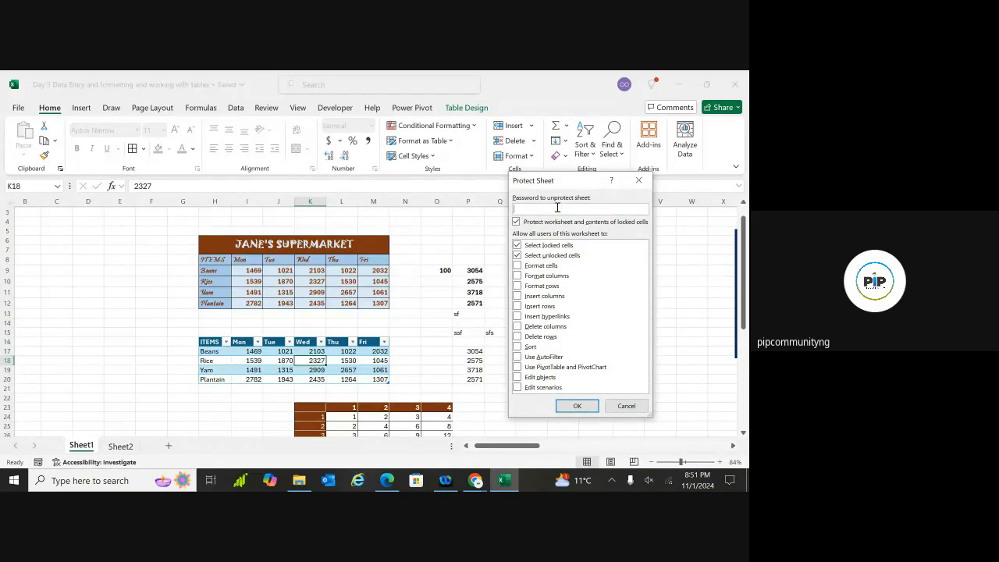
pyautogui.write('123')
pyautogui.press('BackSpace')
pyautogui.write('4')
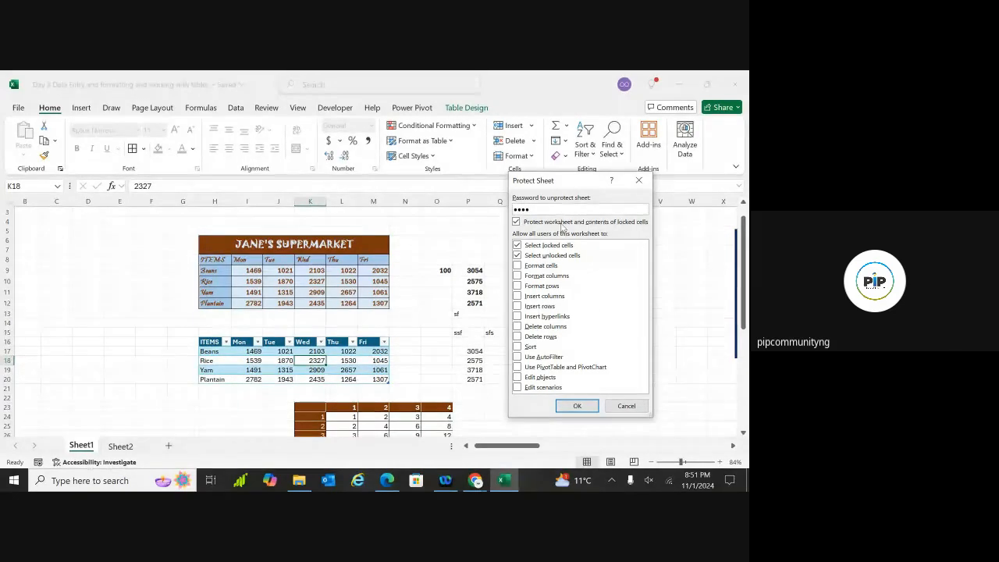
pyautogui.click(576, 405)
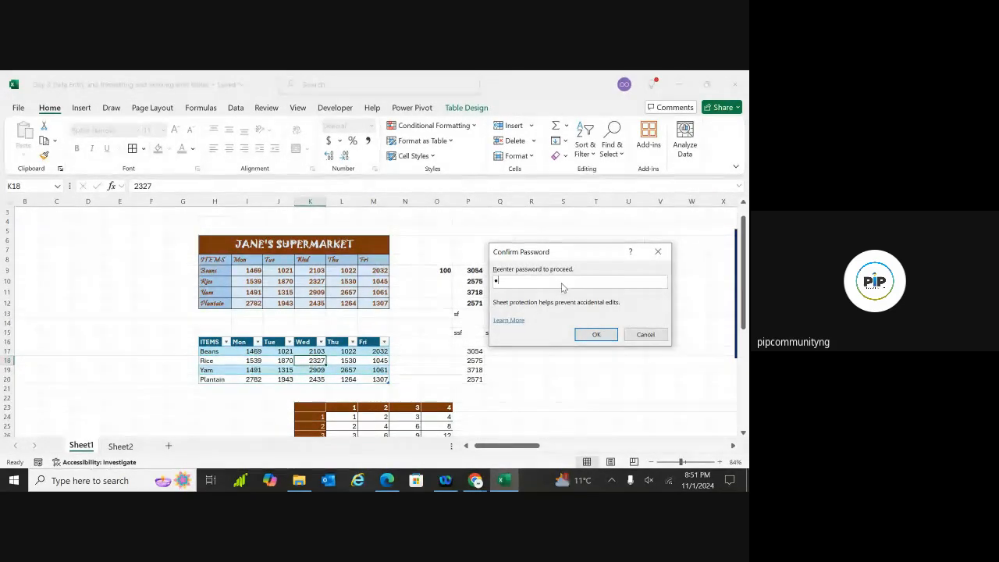
pyautogui.write('1')
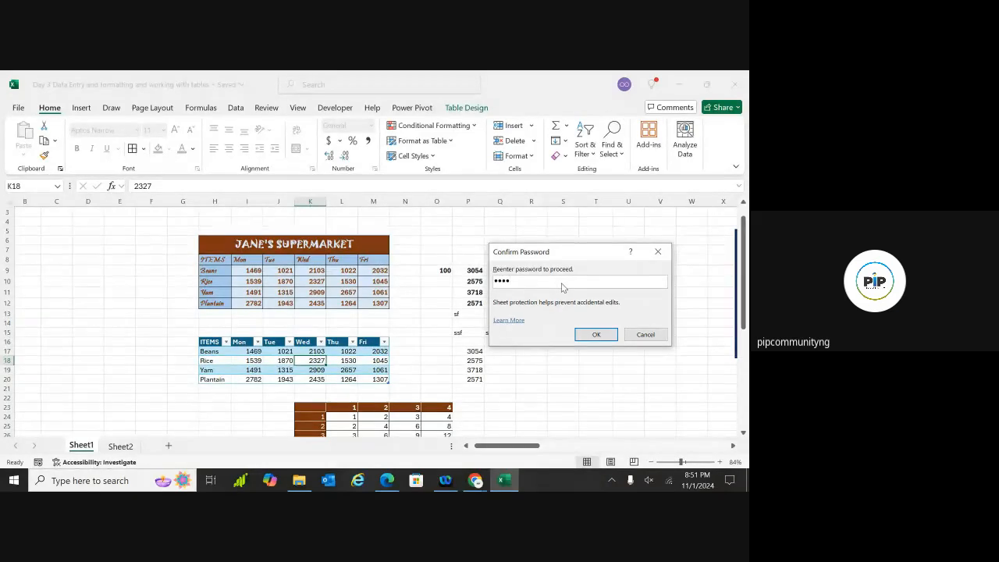
pyautogui.click(592, 337)
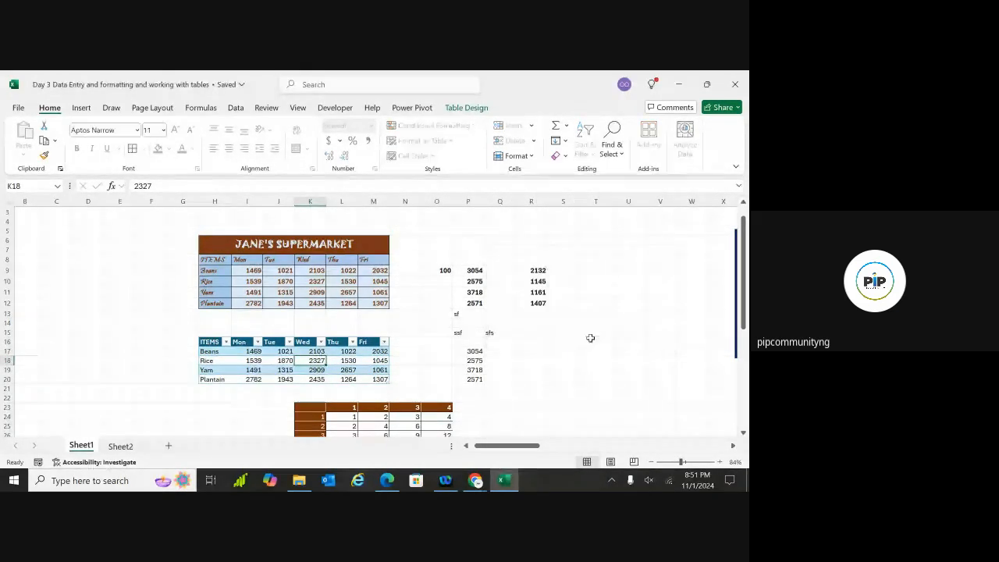
pyautogui.click(443, 303)
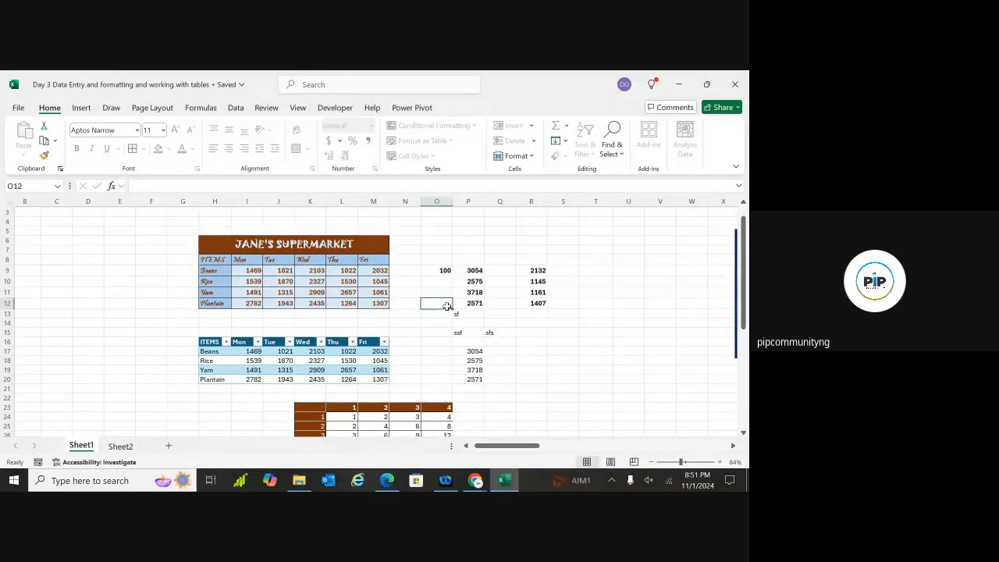
pyautogui.click(419, 350)
pyautogui.click(427, 355)
pyautogui.moveTo(423, 353); pyautogui.dragTo(419, 351)
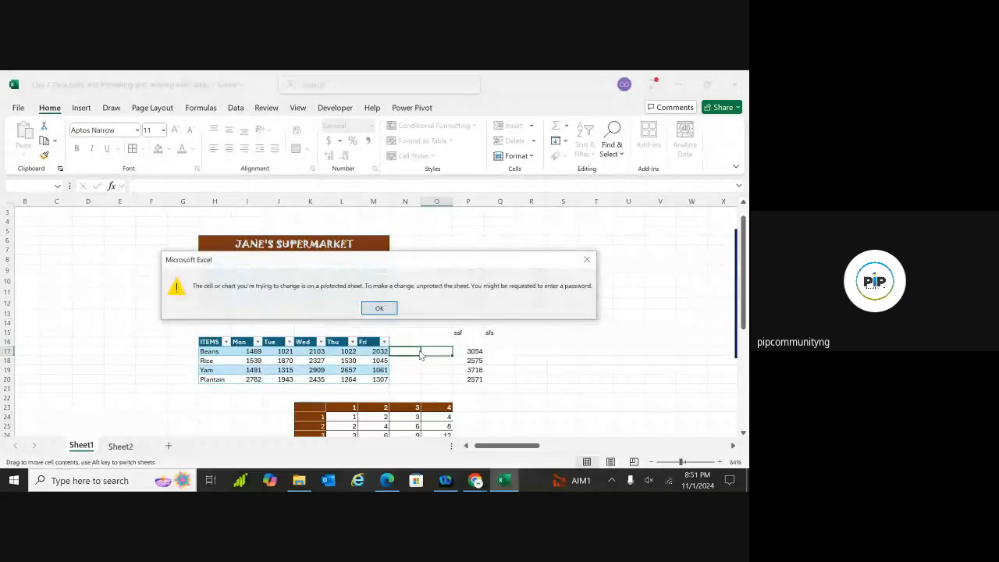
pyautogui.click(380, 307)
pyautogui.click(577, 262)
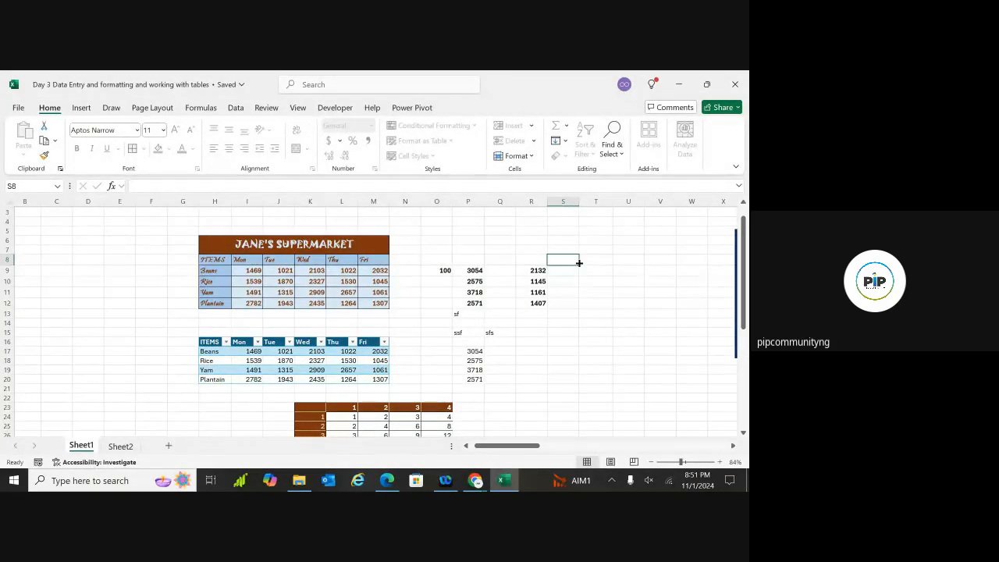
pyautogui.click(579, 263)
pyautogui.click(584, 297)
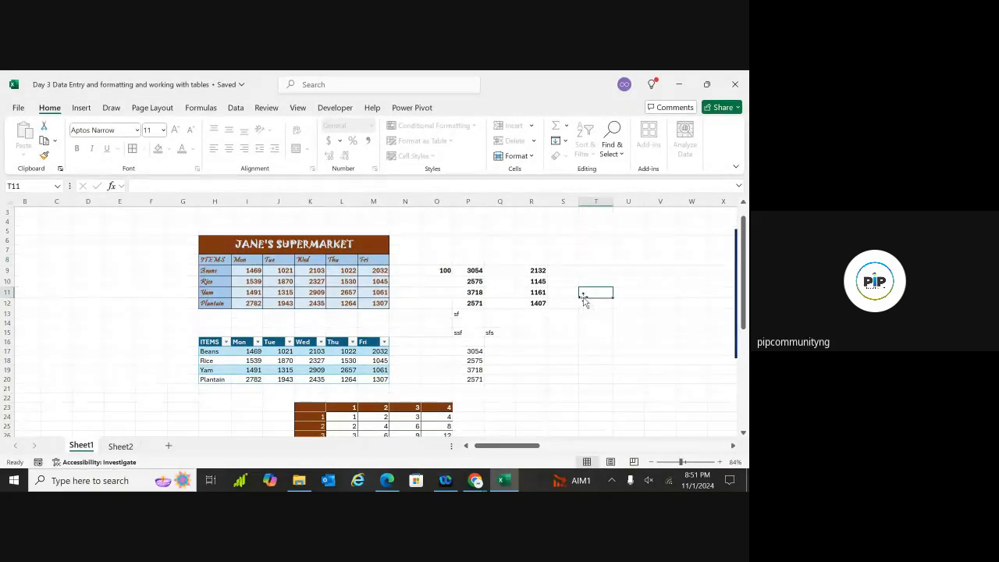
pyautogui.doubleClick(558, 351)
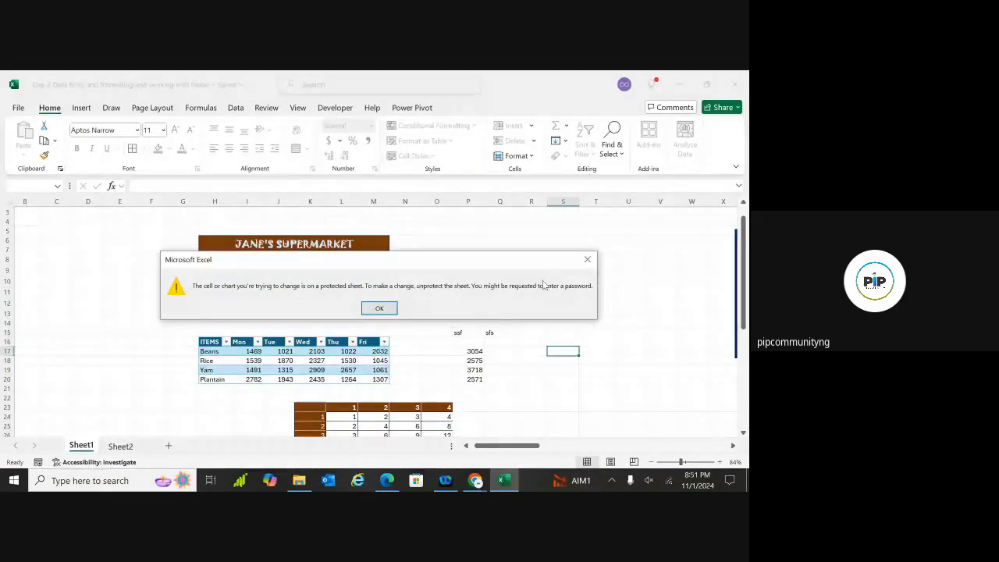
pyautogui.click(588, 260)
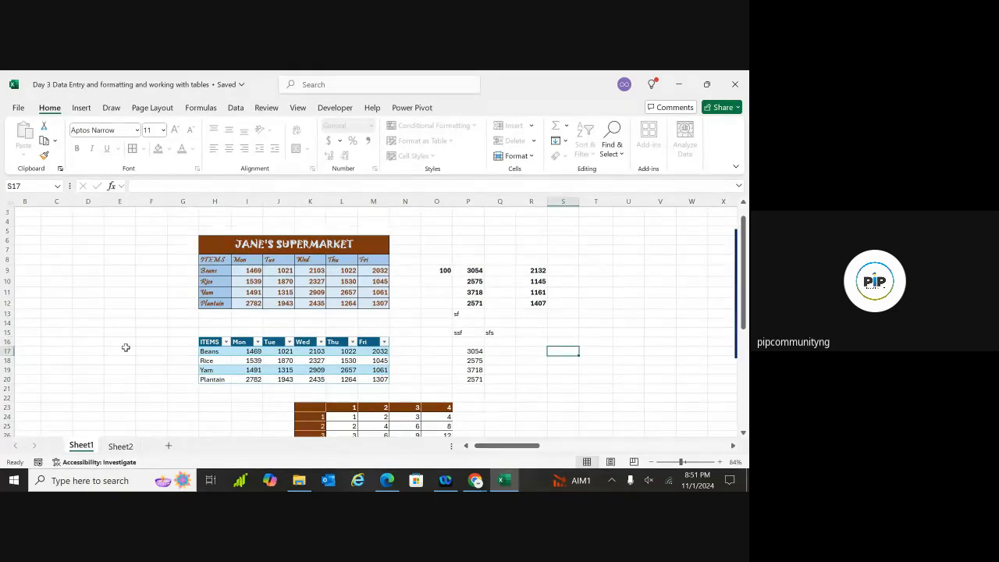
pyautogui.click(243, 359)
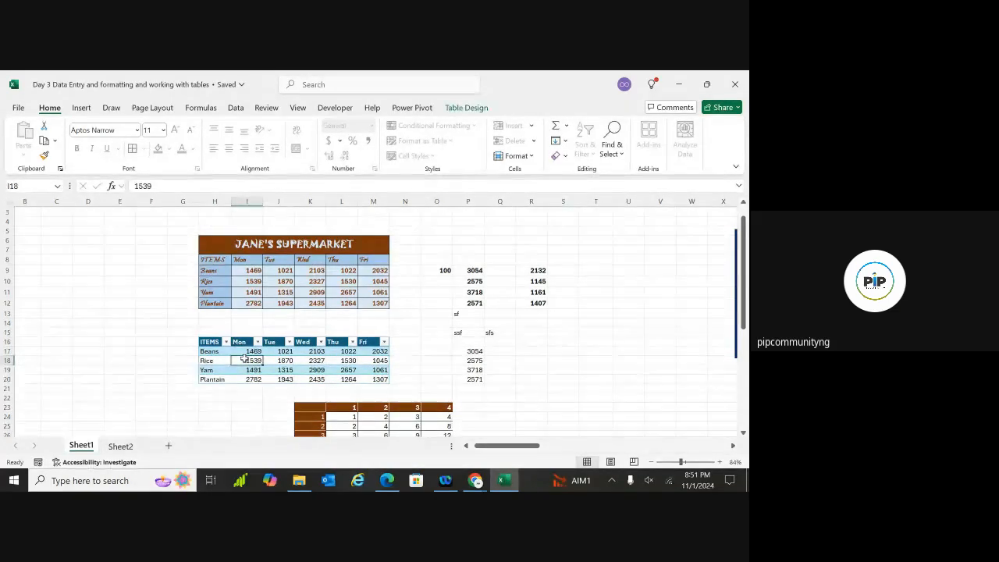
pyautogui.doubleClick(253, 360)
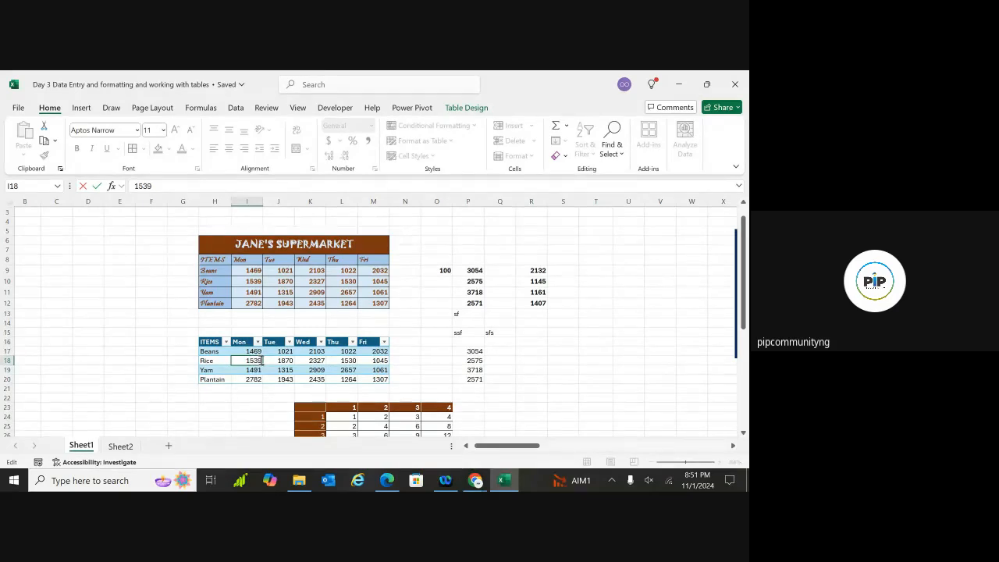
pyautogui.press('BackSpace')
pyautogui.click(610, 278)
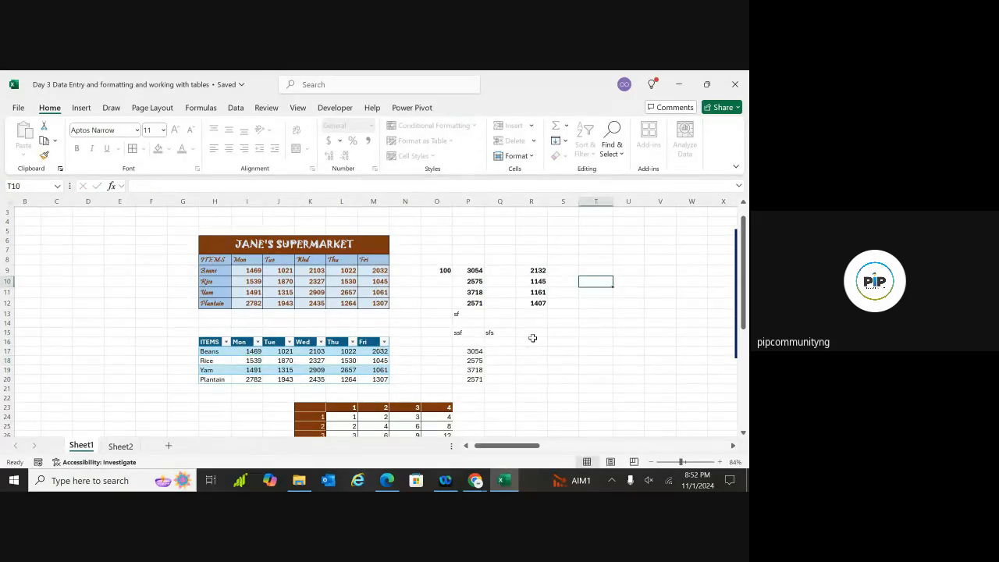
pyautogui.doubleClick(596, 358)
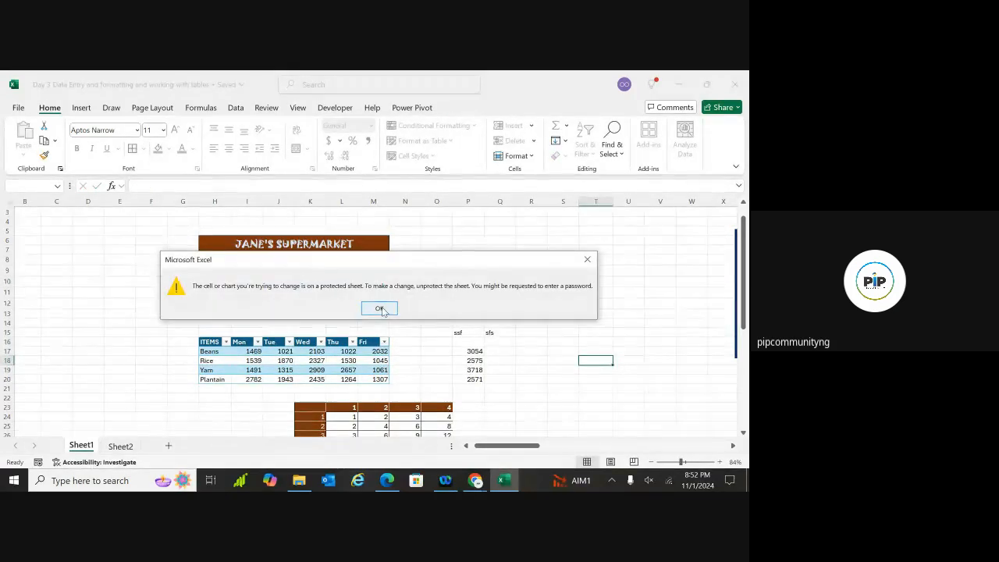
pyautogui.click(380, 309)
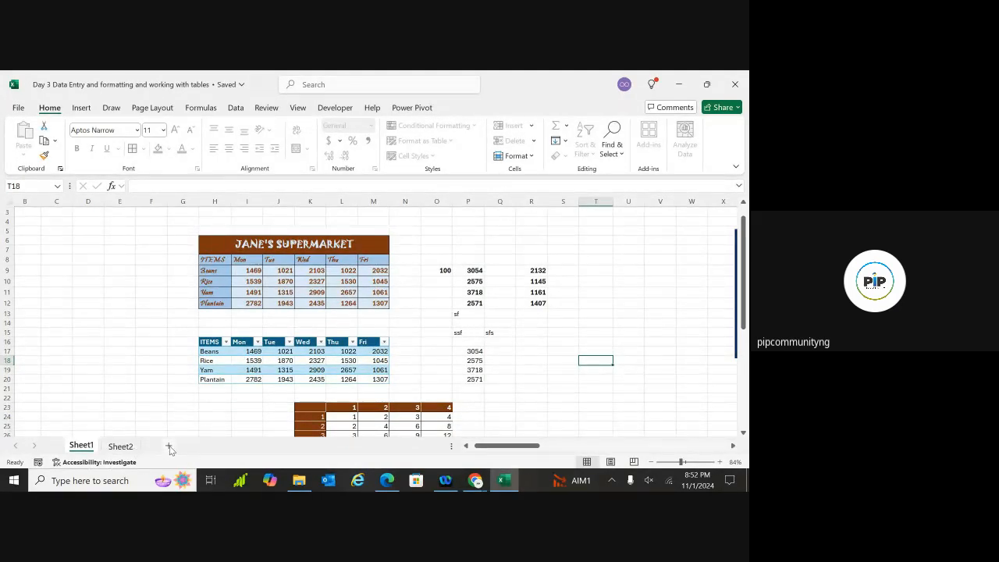
pyautogui.click(169, 447)
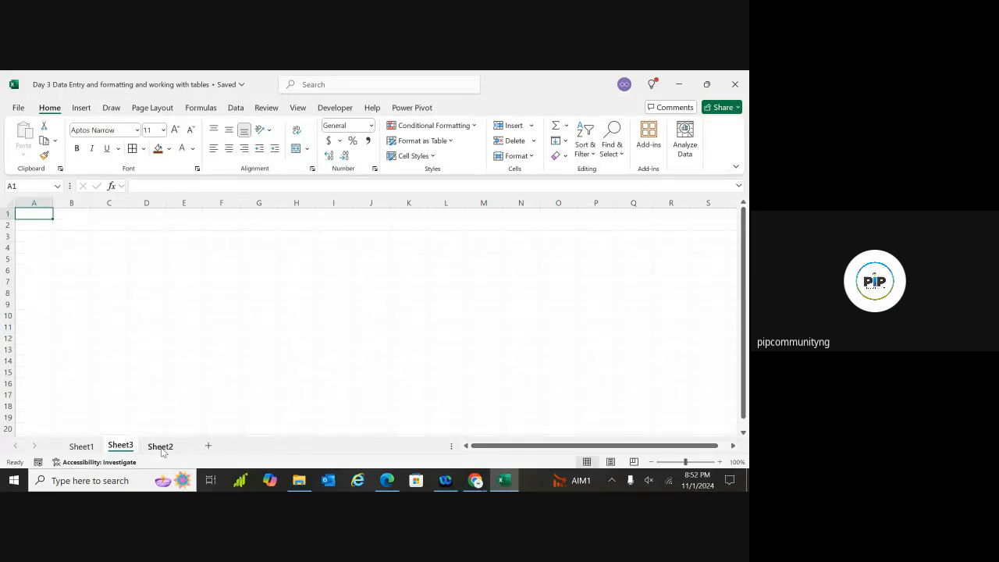
pyautogui.click(83, 446)
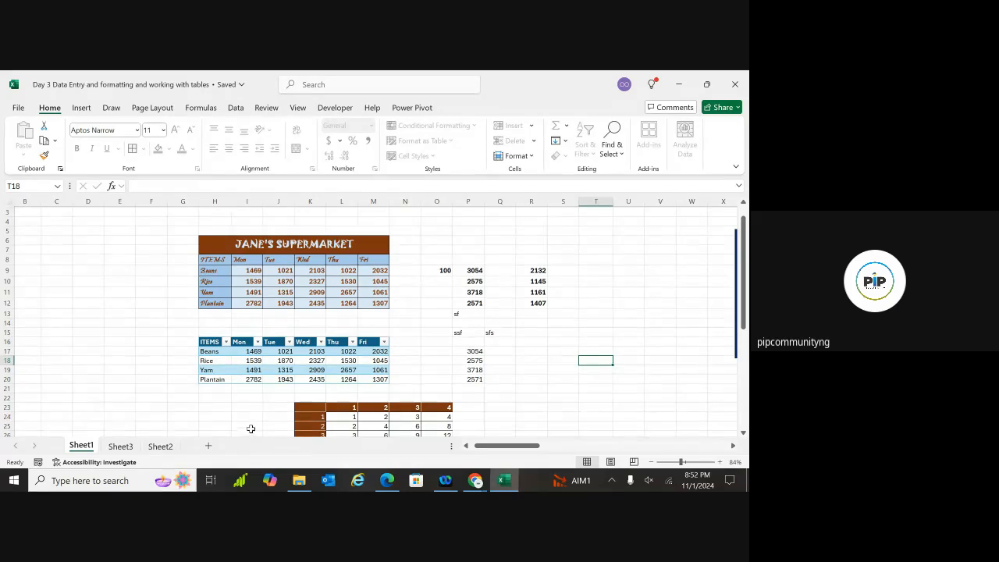
pyautogui.click(256, 361)
pyautogui.click(287, 362)
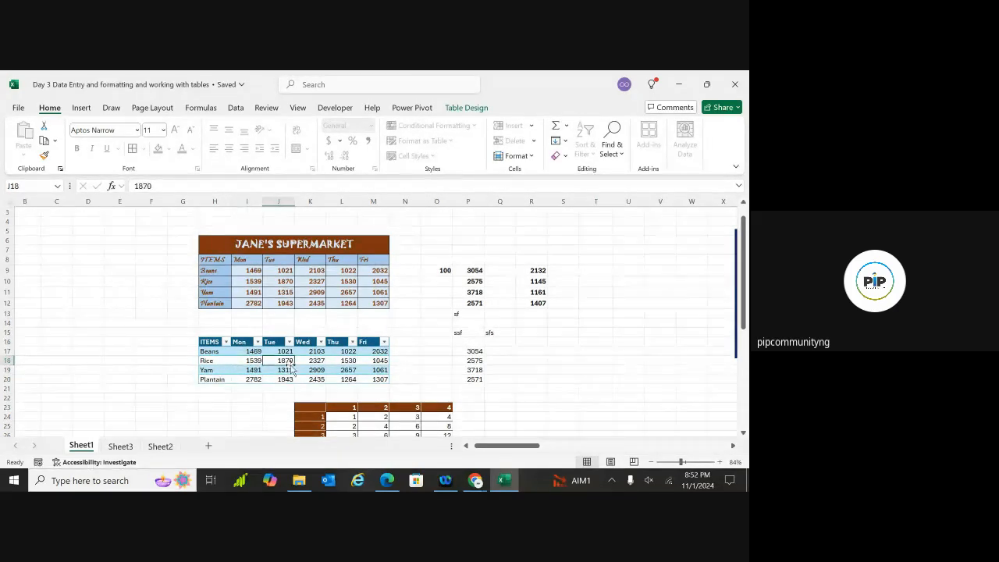
pyautogui.click(344, 363)
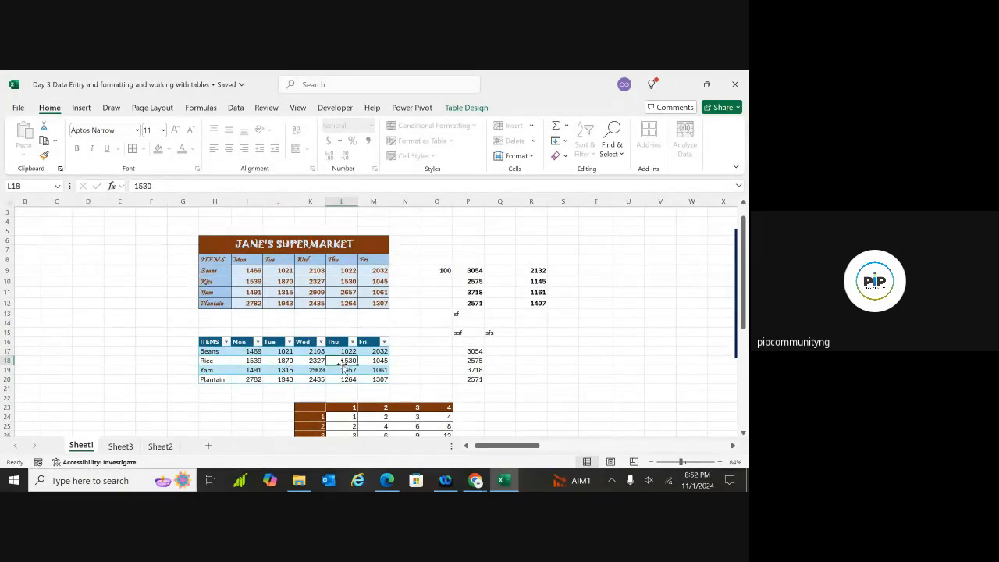
pyautogui.click(306, 344)
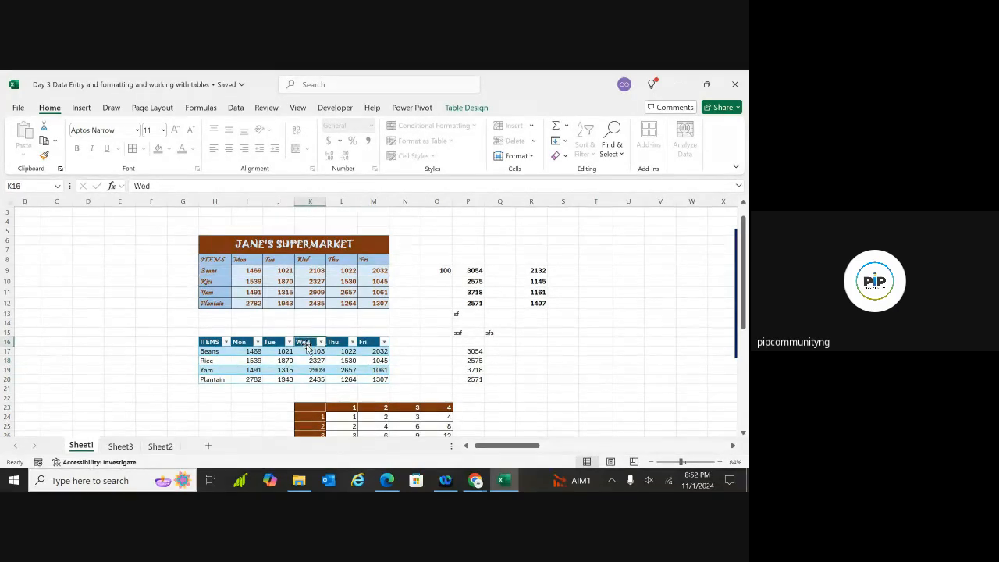
# Unprotect Sheet1 by entering the sheet password under Format > Unprotect Sheet
pyautogui.click(515, 155)
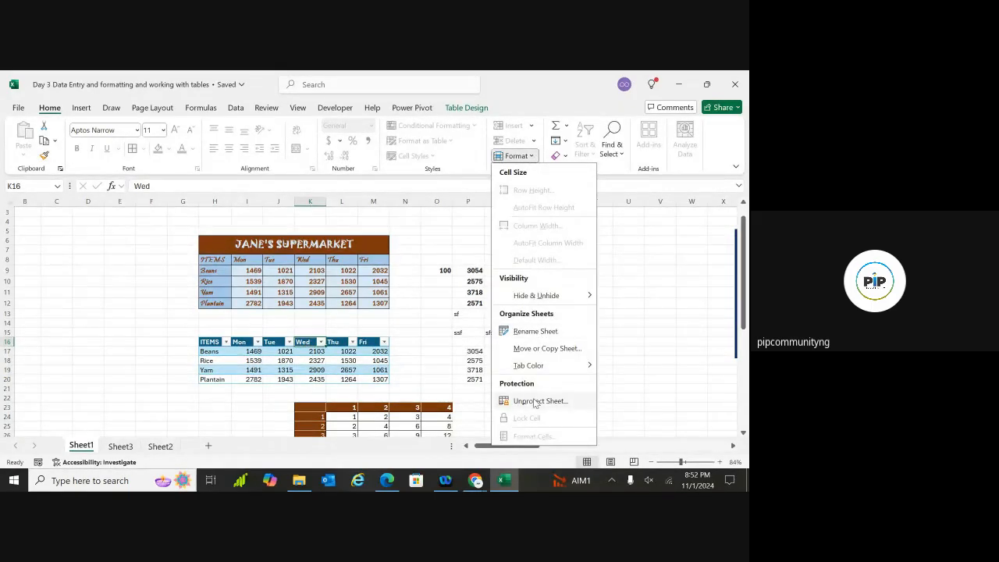
pyautogui.click(535, 402)
pyautogui.write('•••')
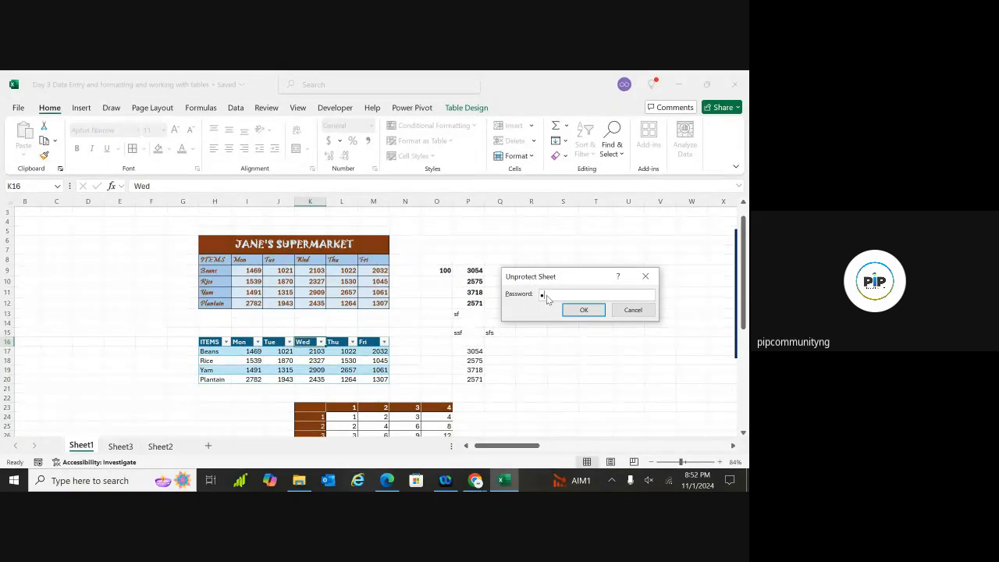
pyautogui.write('•')
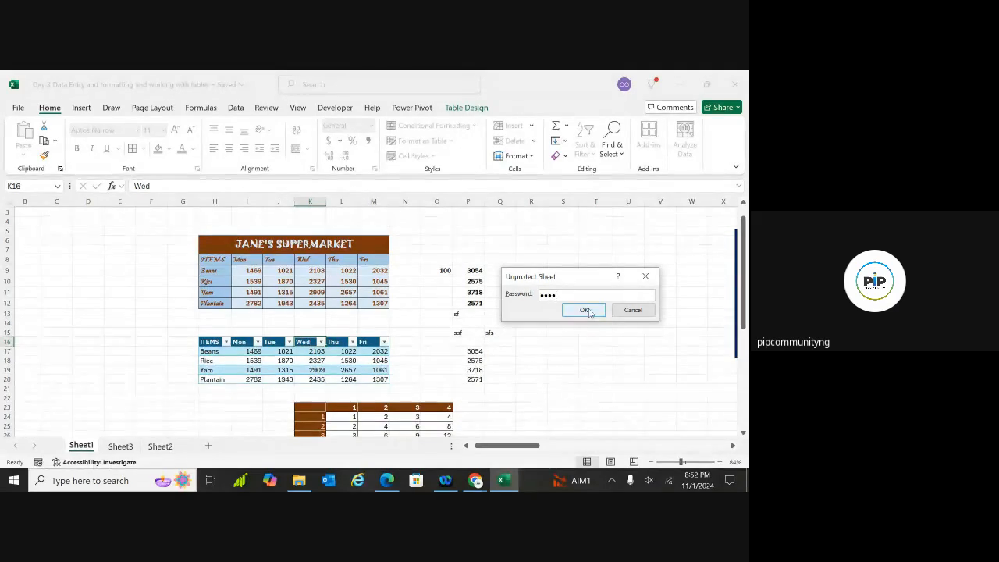
pyautogui.click(584, 310)
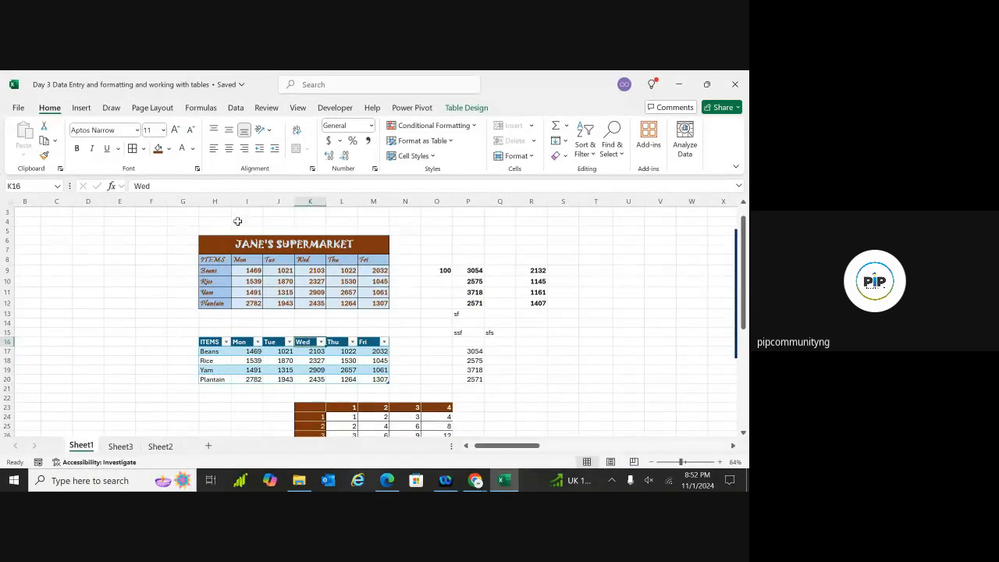
# Protect the workbook structure from the Review tab with a confirmed password
pyautogui.click(266, 108)
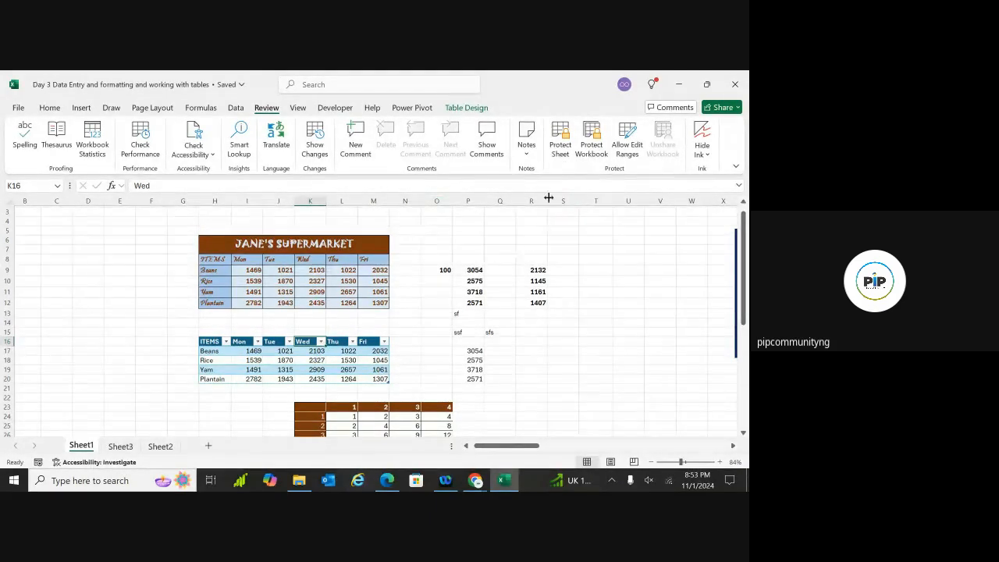
pyautogui.click(593, 141)
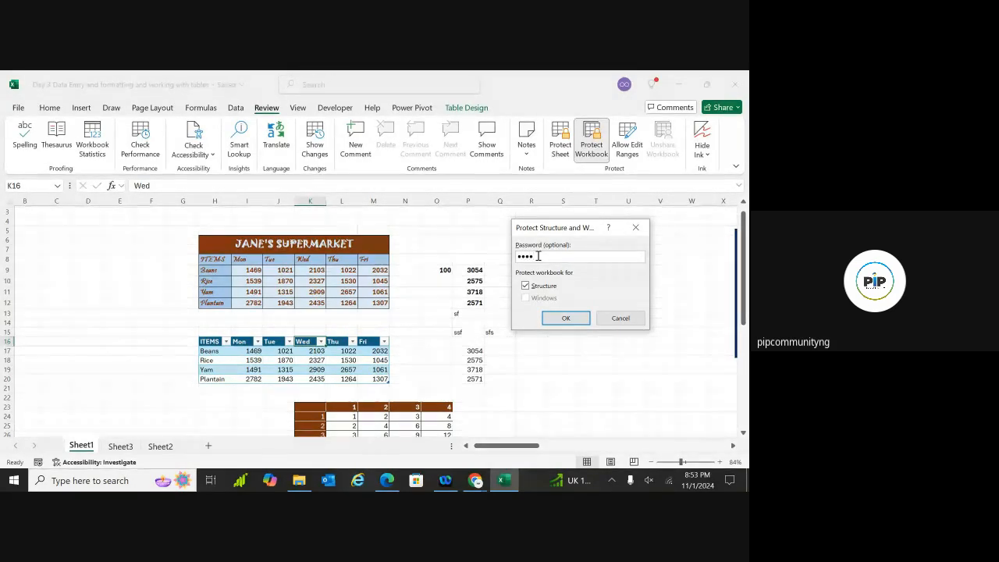
pyautogui.click(555, 318)
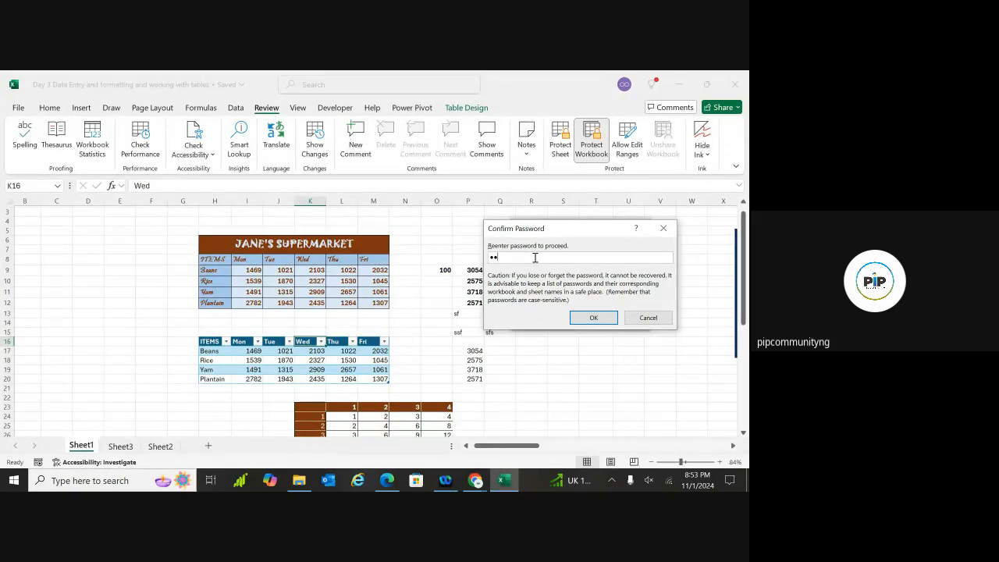
pyautogui.click(591, 318)
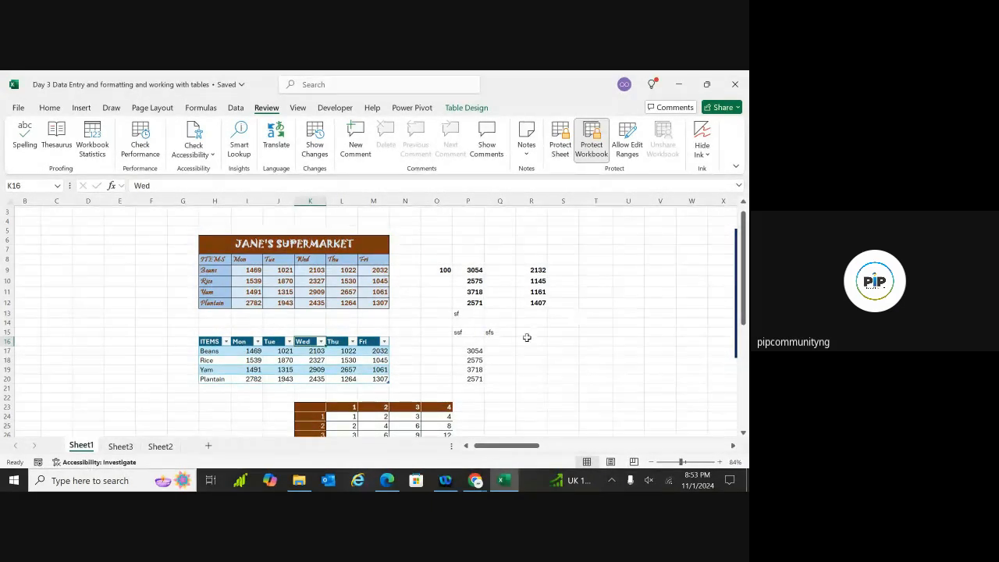
# Select cells R16, R20, P21, L21 and I24 on Sheet1, then switch to Sheet2
pyautogui.click(545, 341)
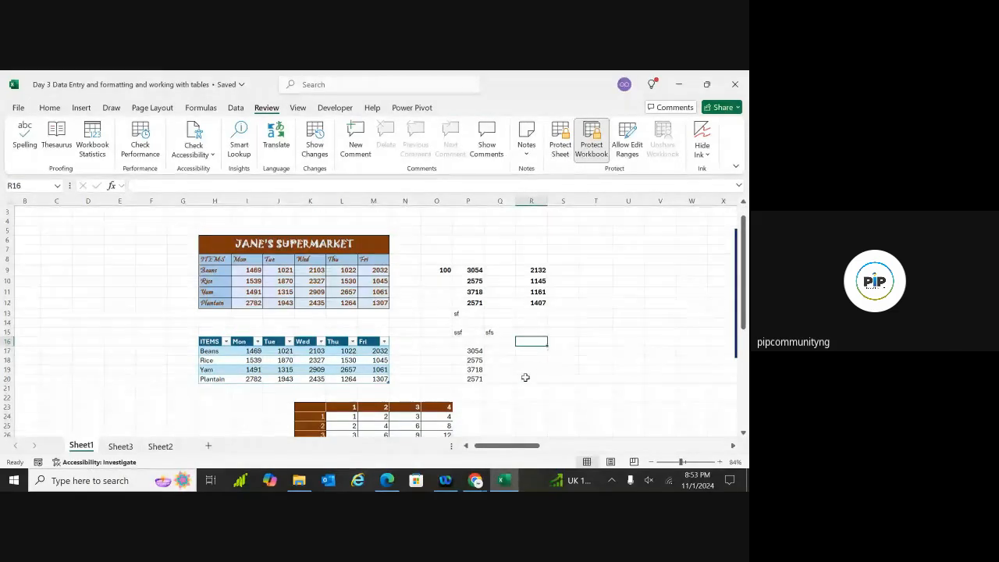
pyautogui.doubleClick(526, 378)
pyautogui.click(461, 394)
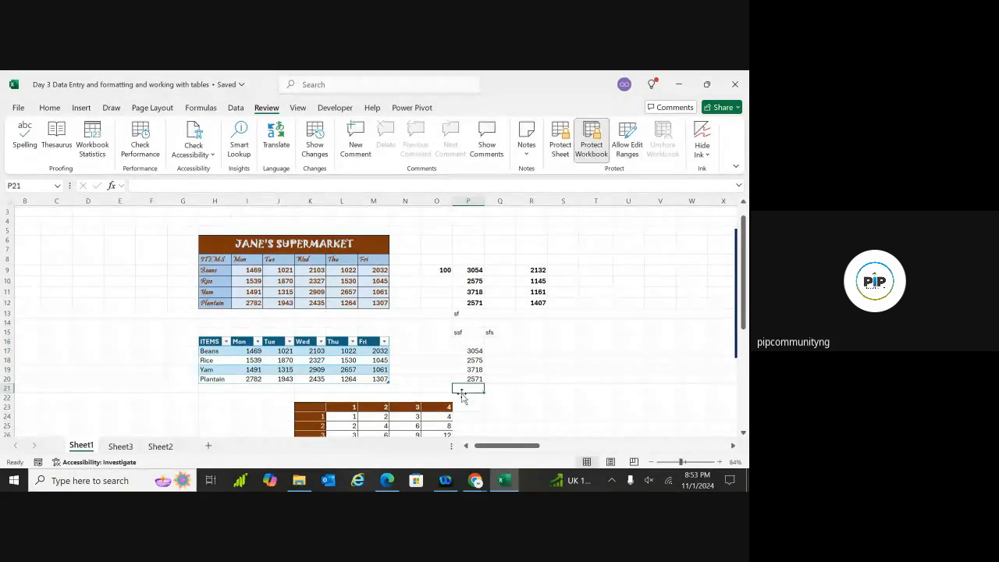
pyautogui.click(353, 387)
pyautogui.click(241, 415)
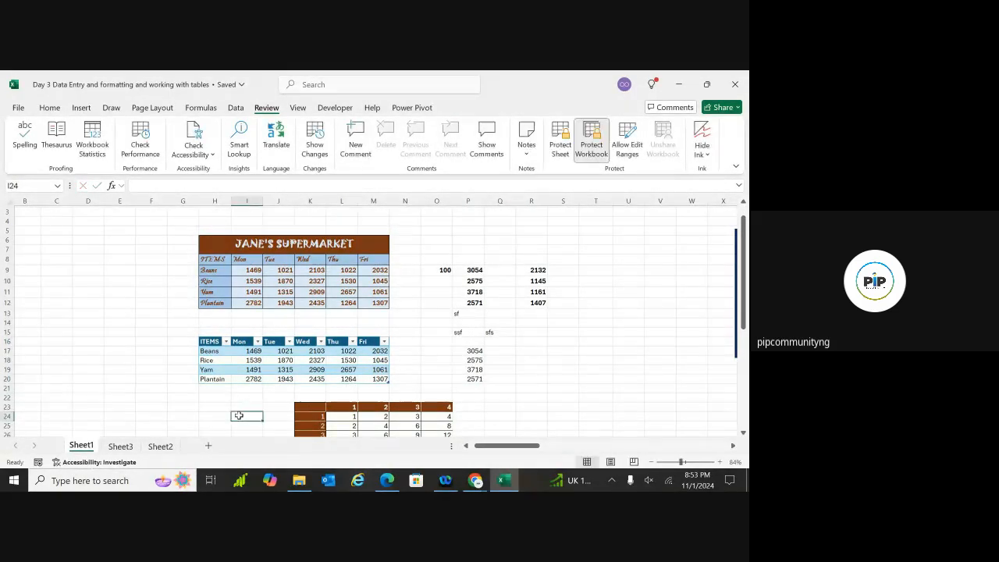
pyautogui.click(160, 448)
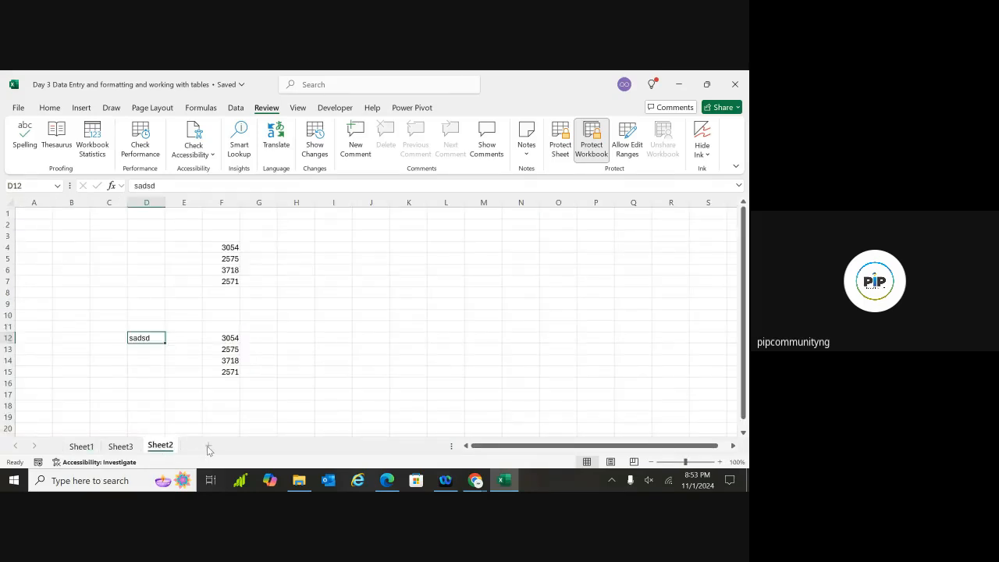
# Select E17, F18 and E16 on Sheet2, cancel a typed 's', then show Sheet3
pyautogui.click(200, 394)
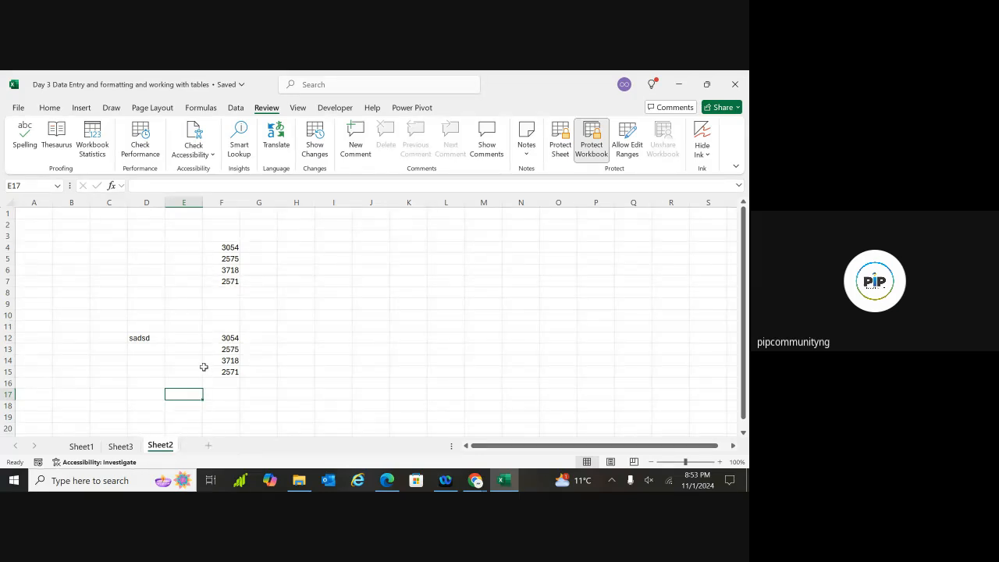
pyautogui.click(223, 402)
pyautogui.write('s')
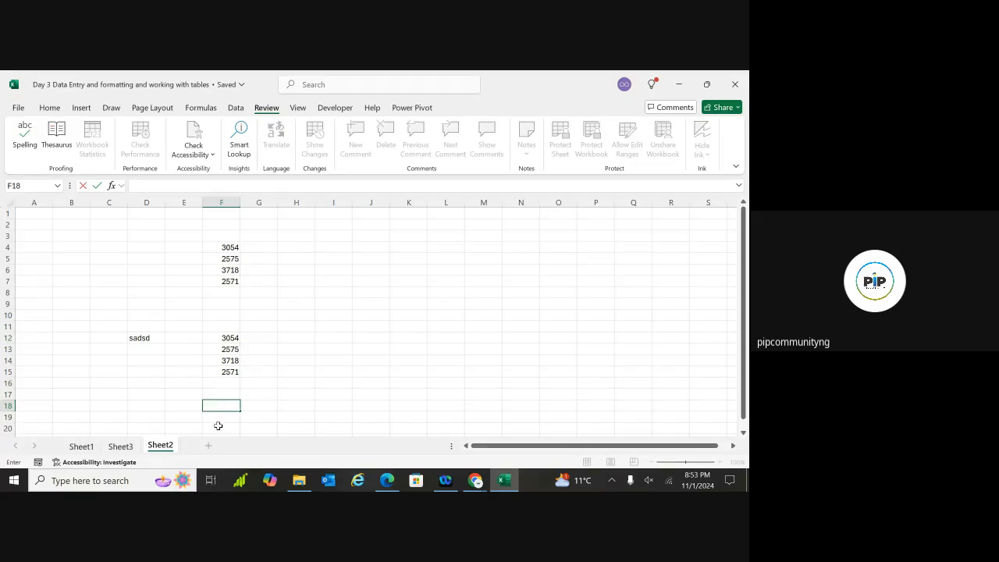
pyautogui.press('Escape')
pyautogui.click(190, 379)
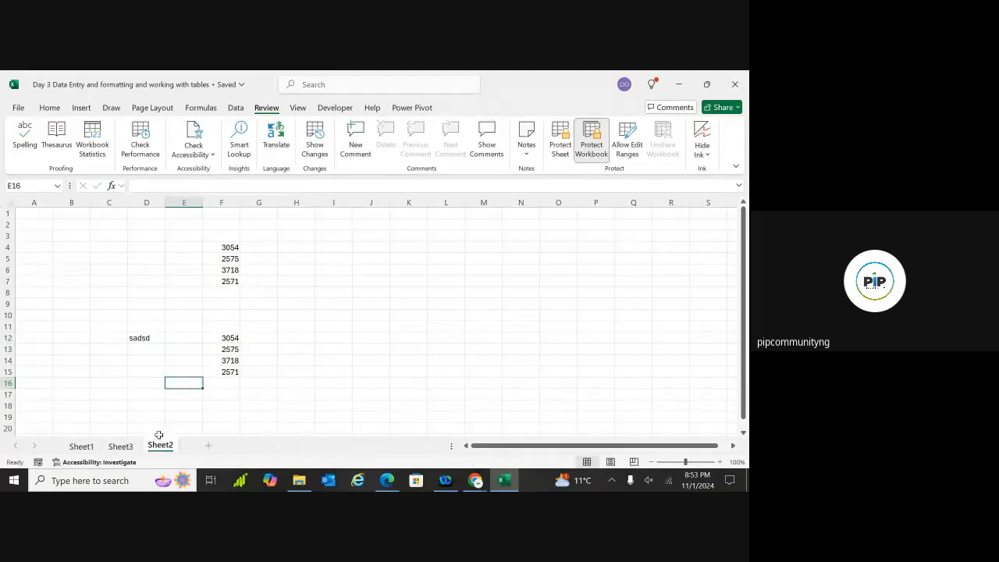
pyautogui.click(117, 447)
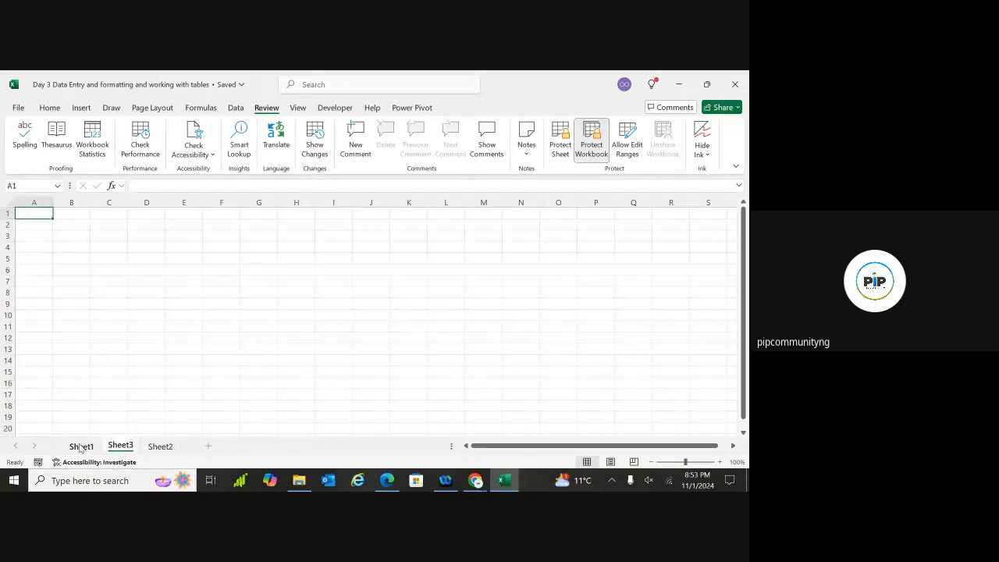
# Return to Sheet1, click the Yam and Rice values, then select table H16:M20
pyautogui.click(80, 447)
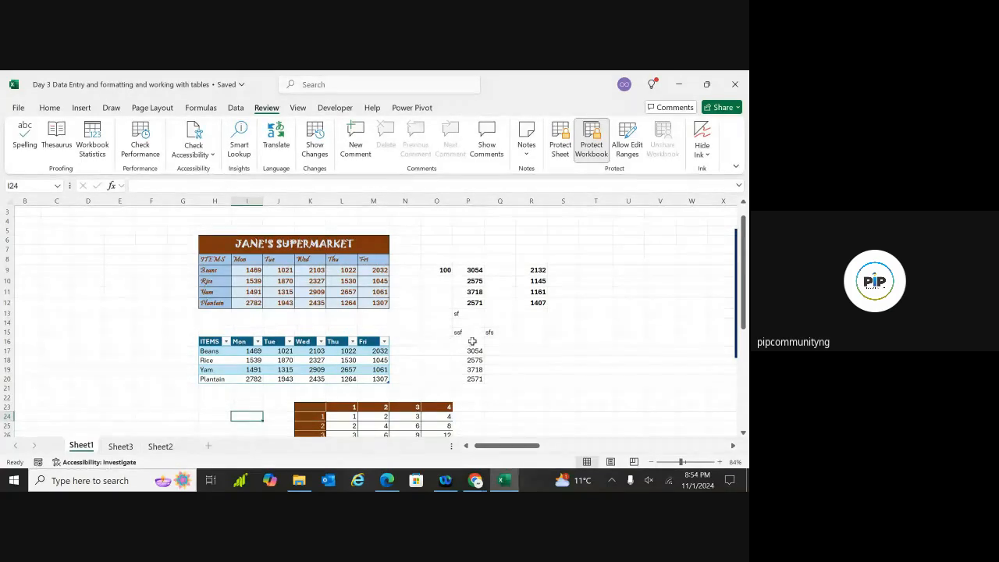
pyautogui.click(279, 369)
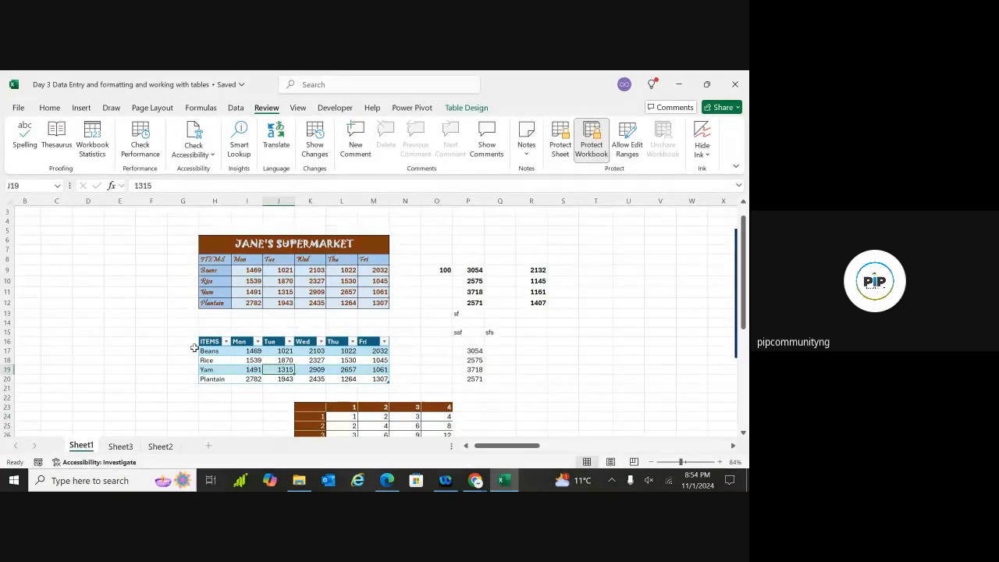
pyautogui.click(244, 359)
pyautogui.click(286, 361)
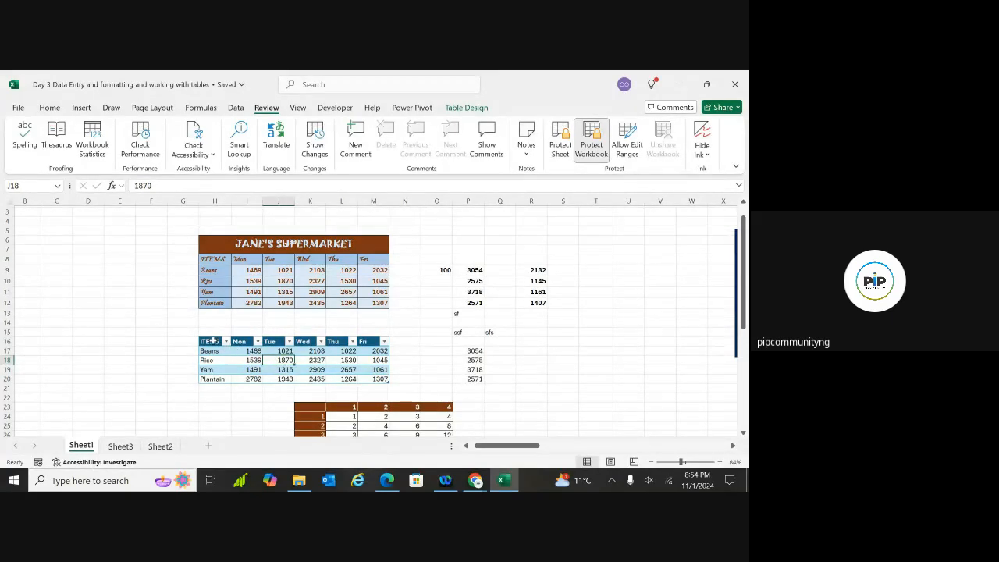
pyautogui.moveTo(213, 342); pyautogui.dragTo(374, 377)
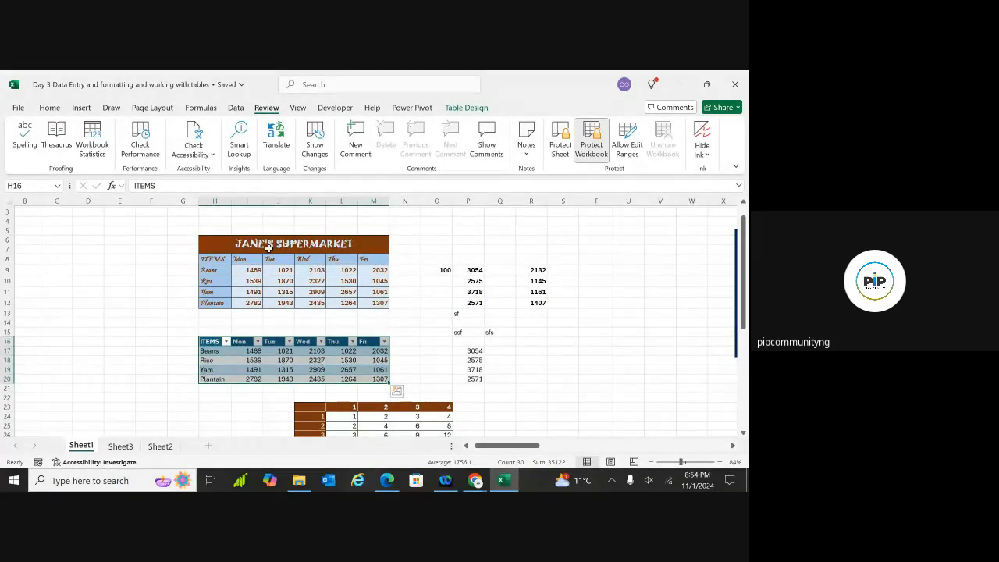
# Turn off Lock Cell for the selected H16:M20 via Home > Format
pyautogui.click(49, 109)
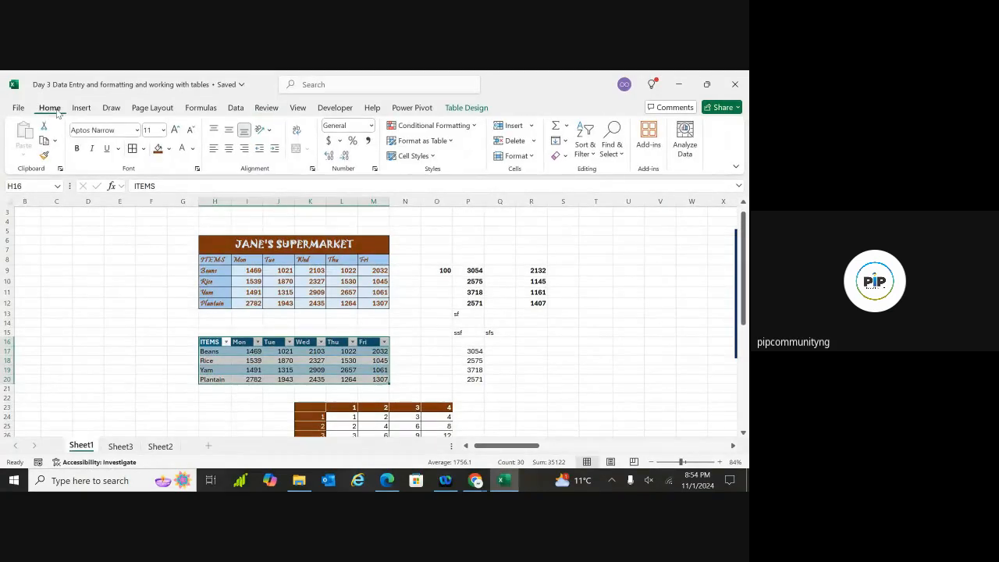
pyautogui.click(518, 156)
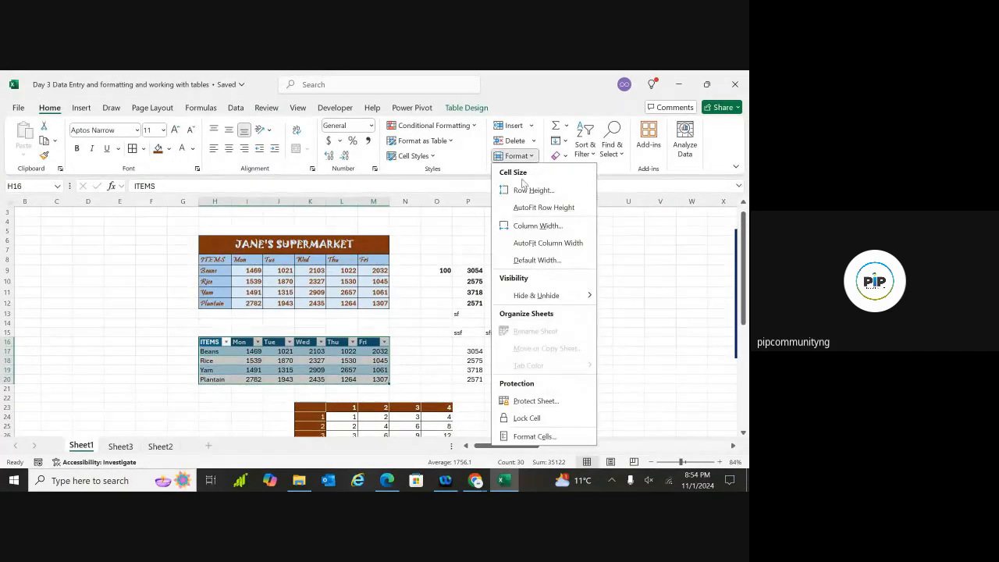
pyautogui.click(524, 418)
pyautogui.click(429, 361)
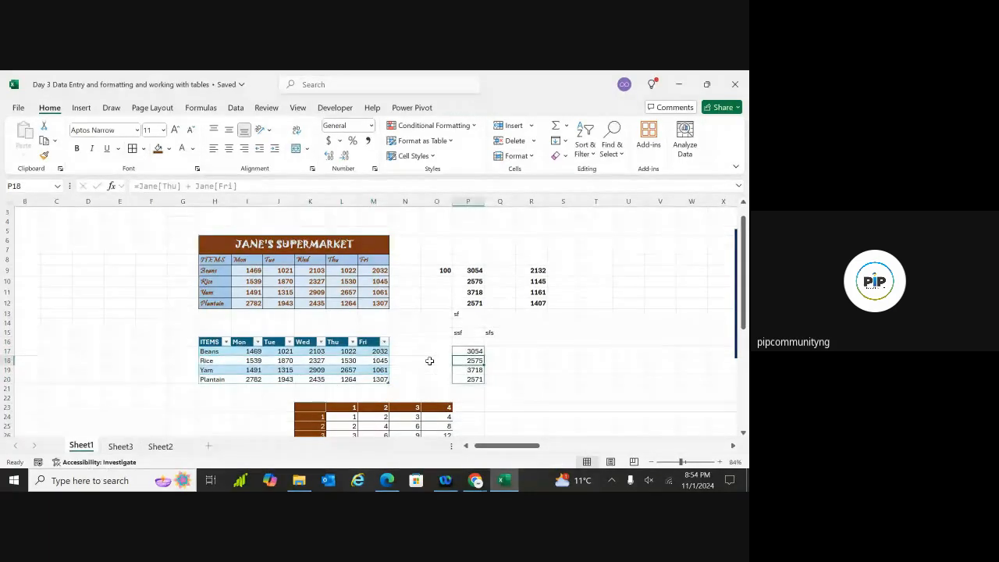
pyautogui.click(379, 361)
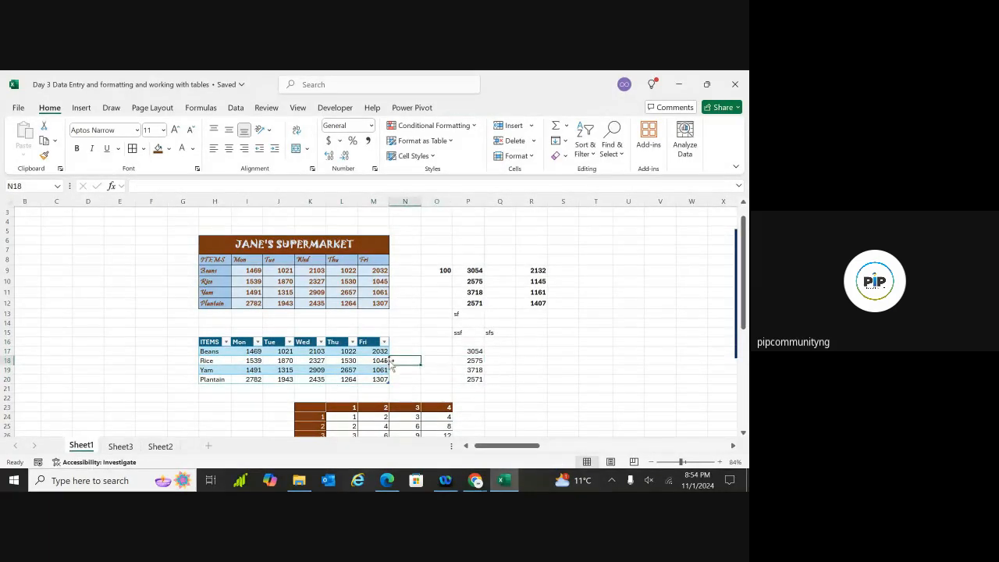
# Recheck the Format lock setting, then select the Rice Wed and Mon (1539) cells
pyautogui.click(530, 156)
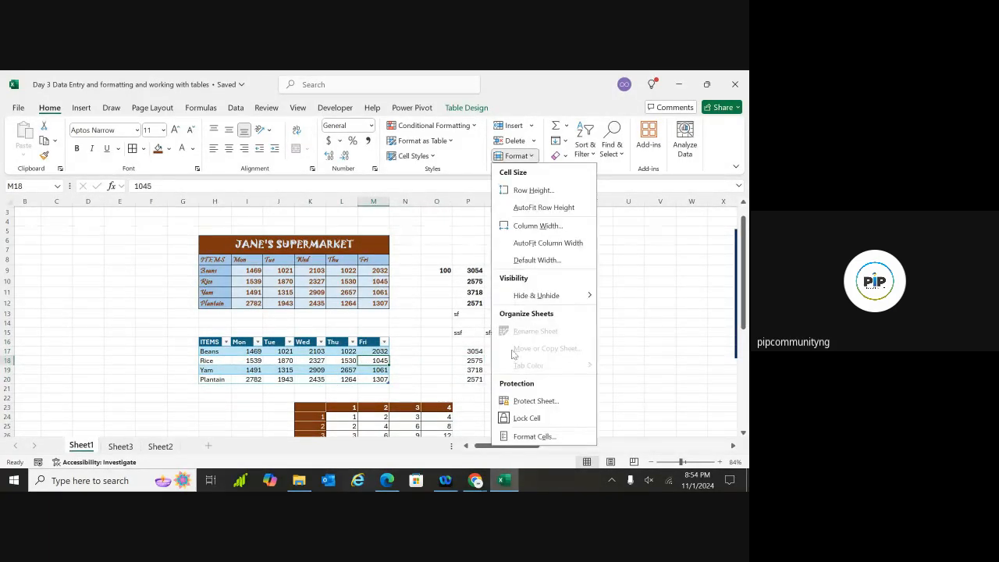
pyautogui.click(434, 322)
pyautogui.click(320, 364)
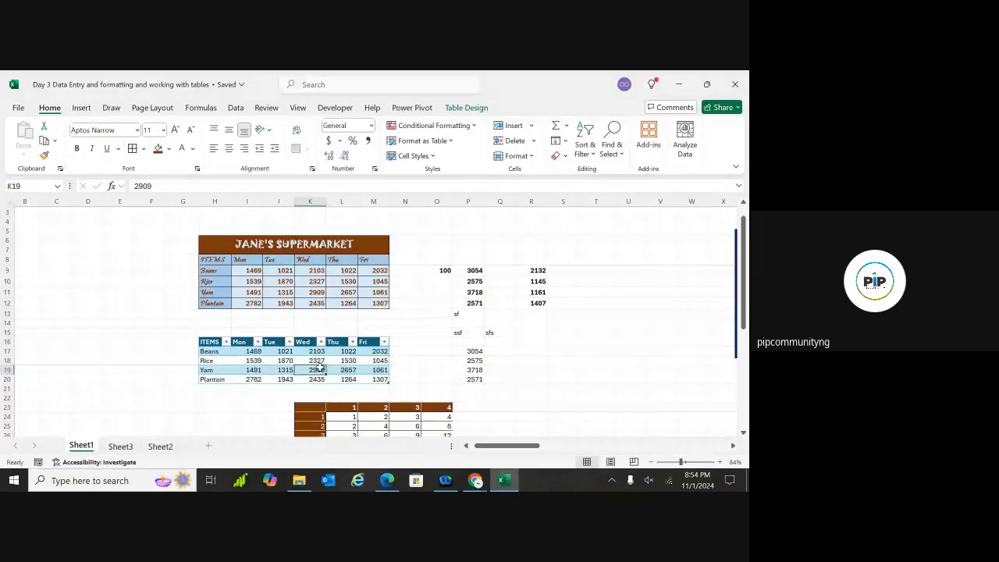
pyautogui.click(258, 360)
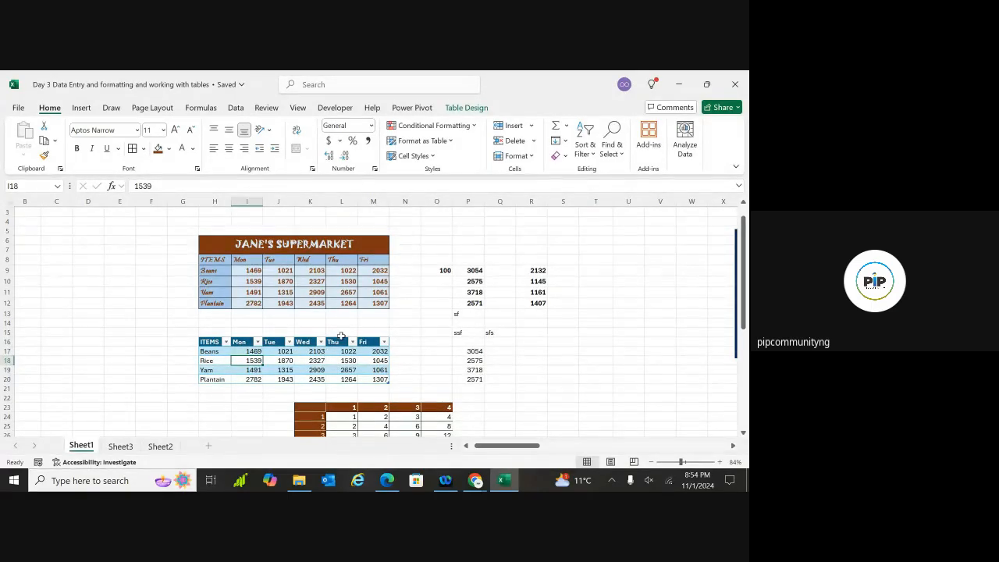
# Start a new editable range titled Range1 that covers the ITEMS table, H16:M20
pyautogui.click(266, 107)
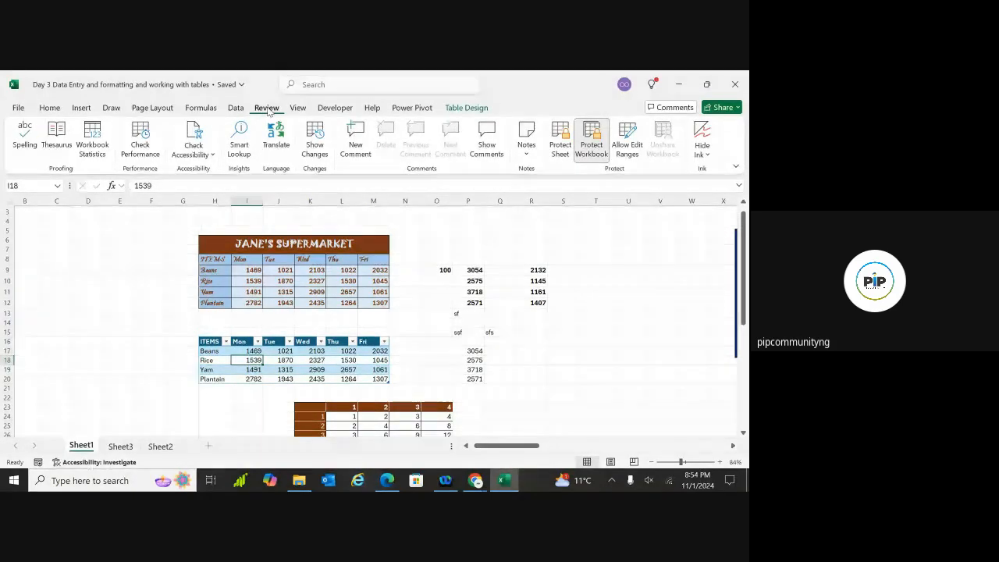
pyautogui.click(628, 147)
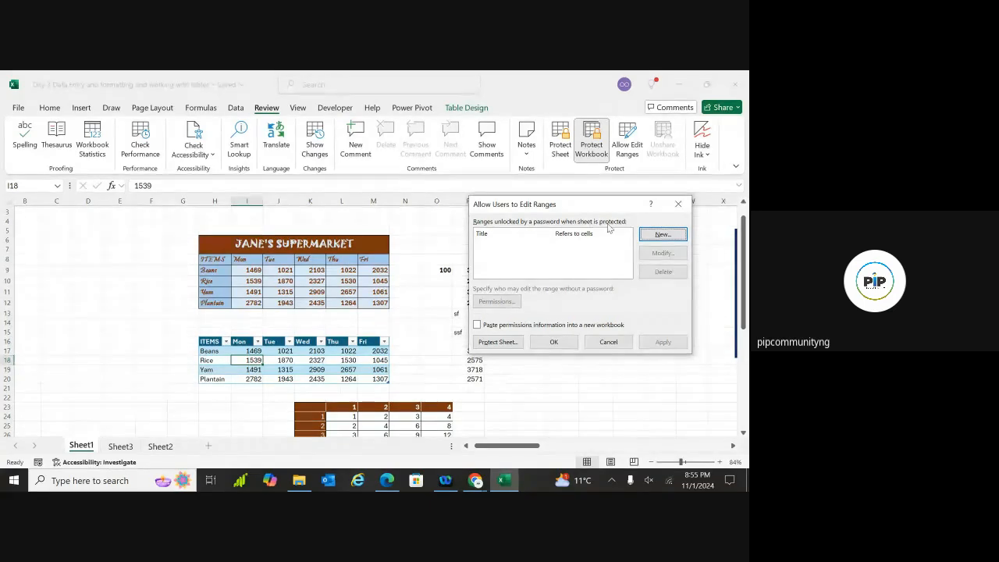
pyautogui.click(662, 235)
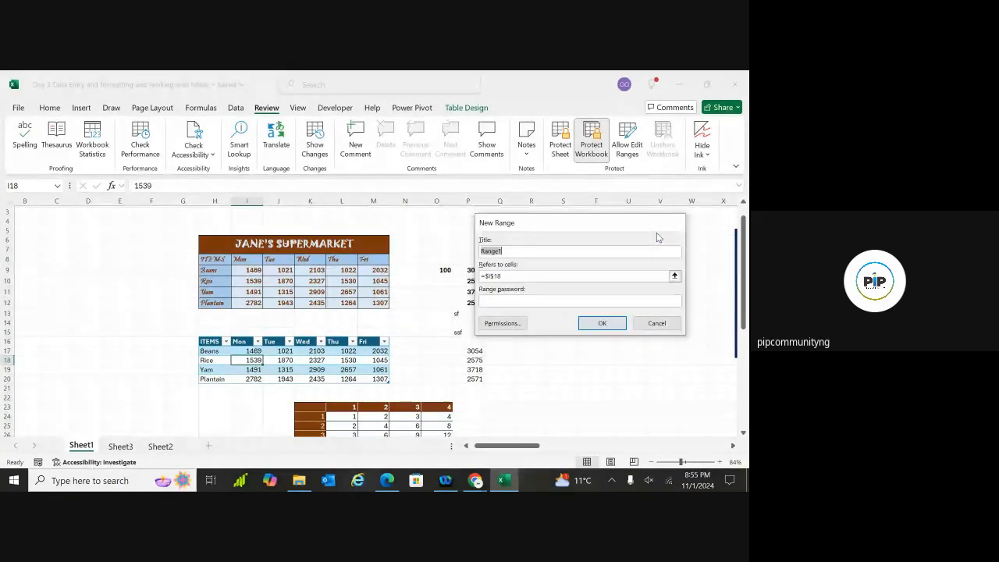
pyautogui.click(589, 250)
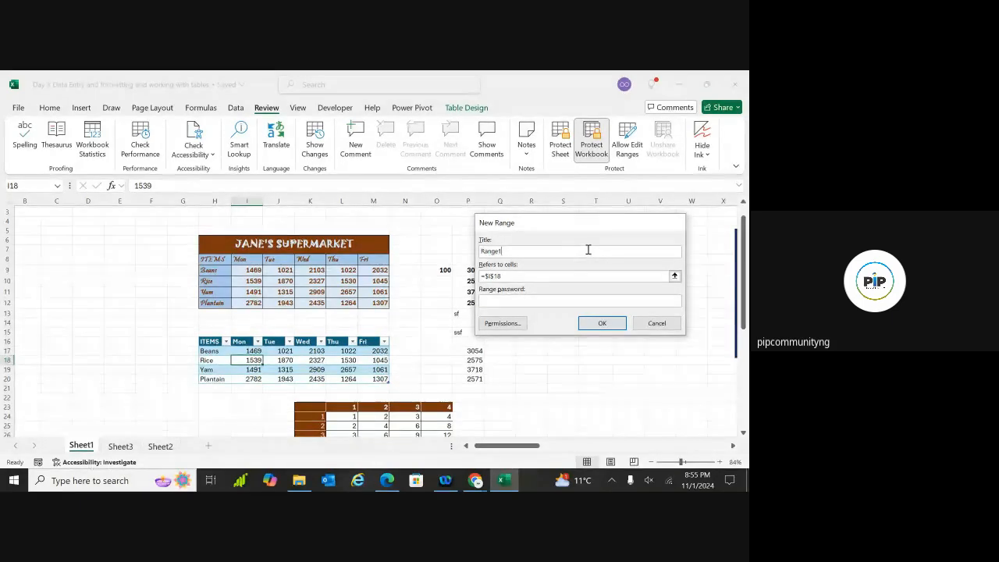
pyautogui.click(510, 275)
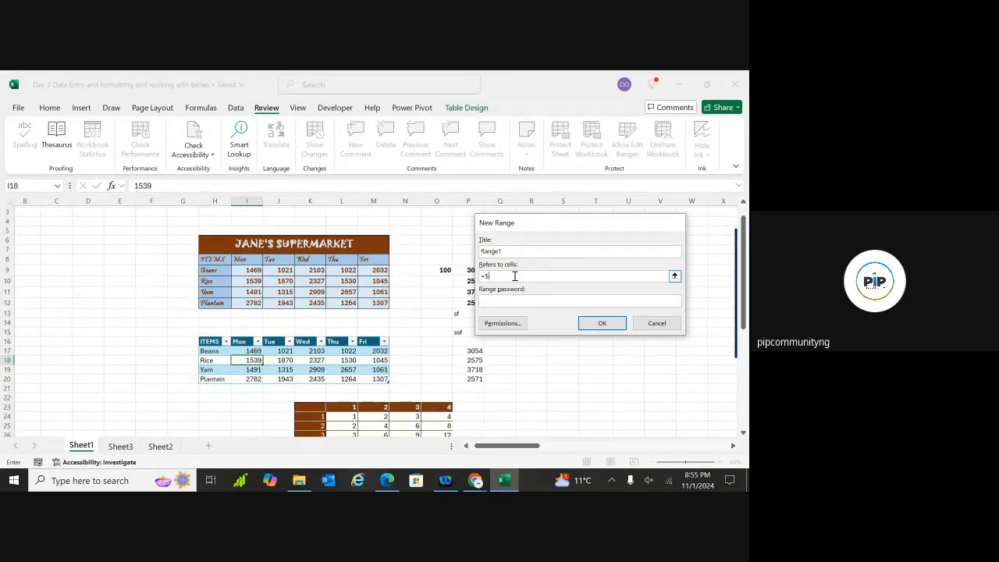
pyautogui.click(675, 276)
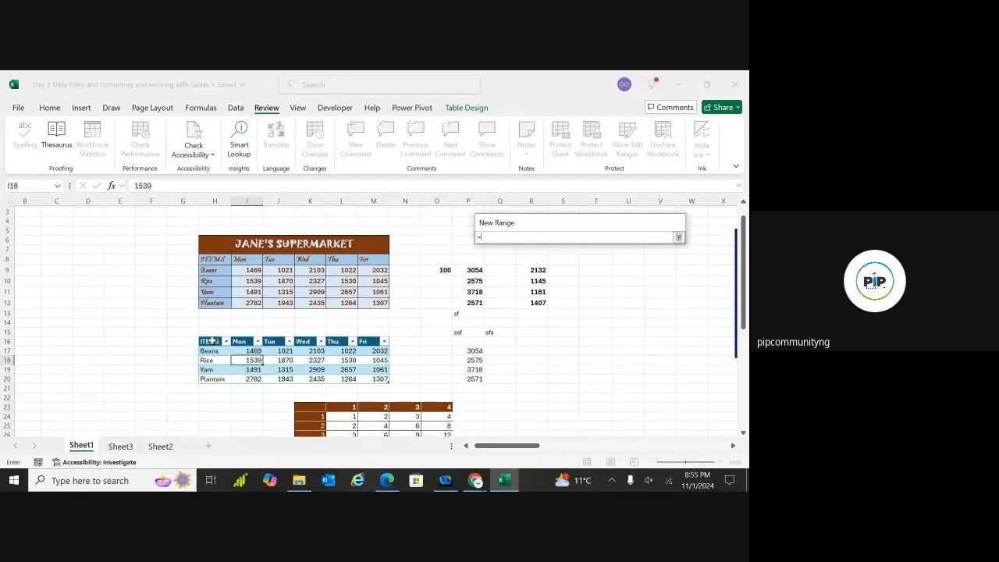
pyautogui.moveTo(211, 342); pyautogui.dragTo(384, 378)
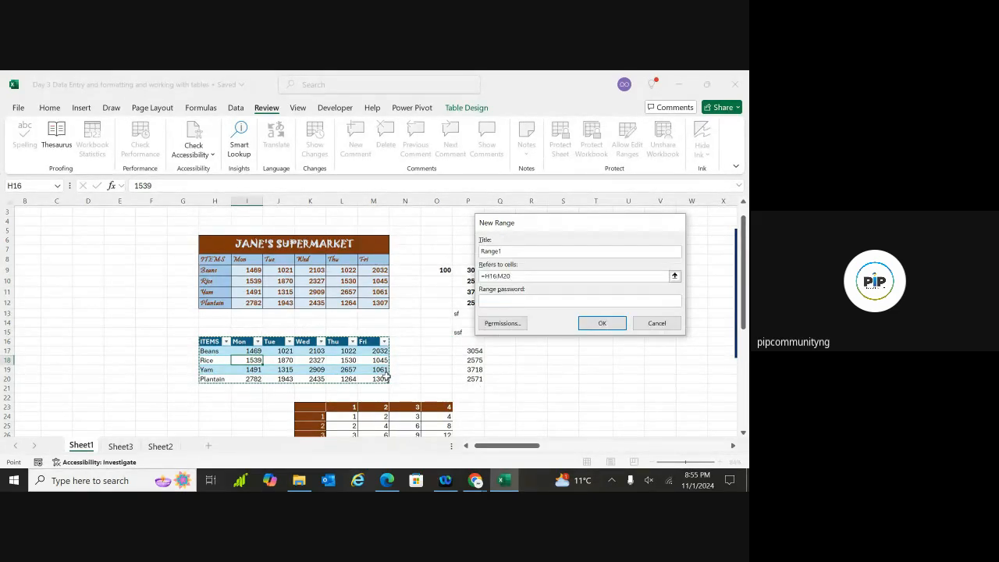
# Set and confirm a password for Range1, apply it, and close Allow Edit Ranges
pyautogui.click(516, 300)
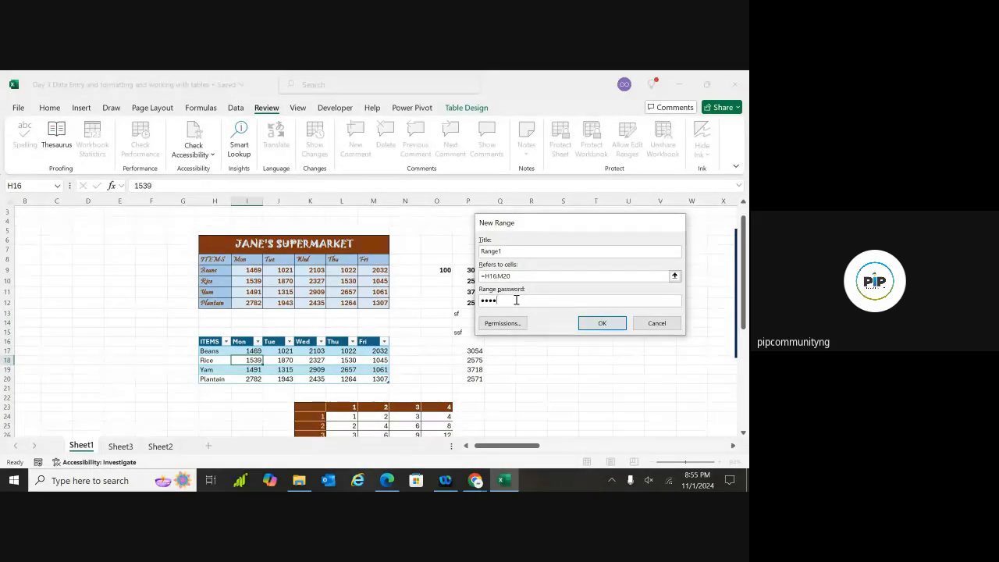
pyautogui.click(599, 324)
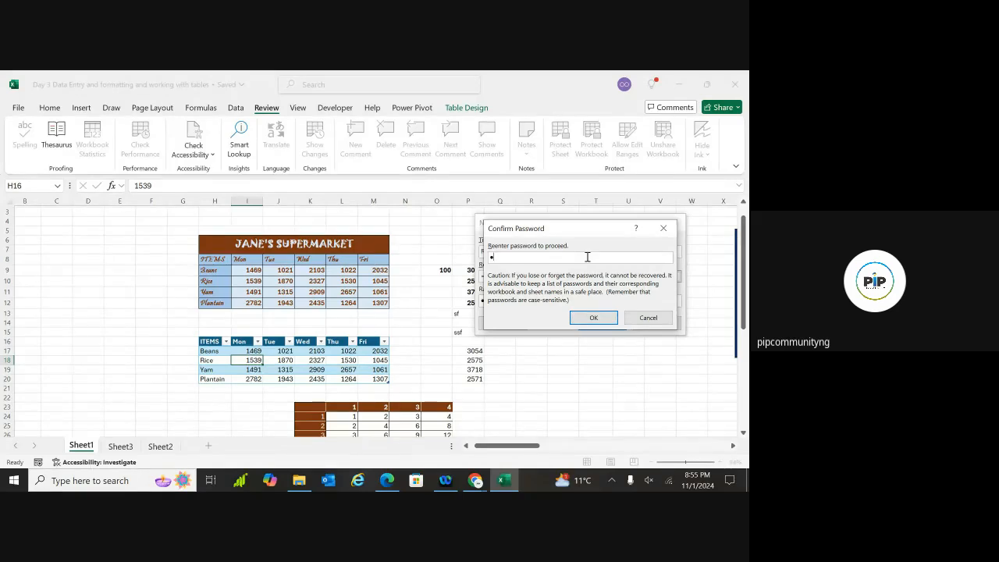
pyautogui.click(575, 318)
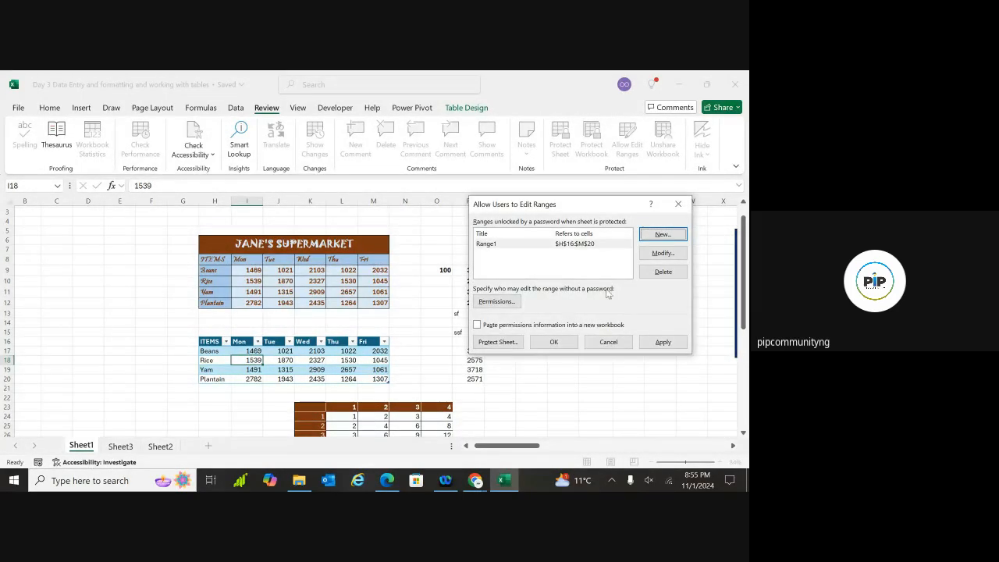
pyautogui.click(662, 342)
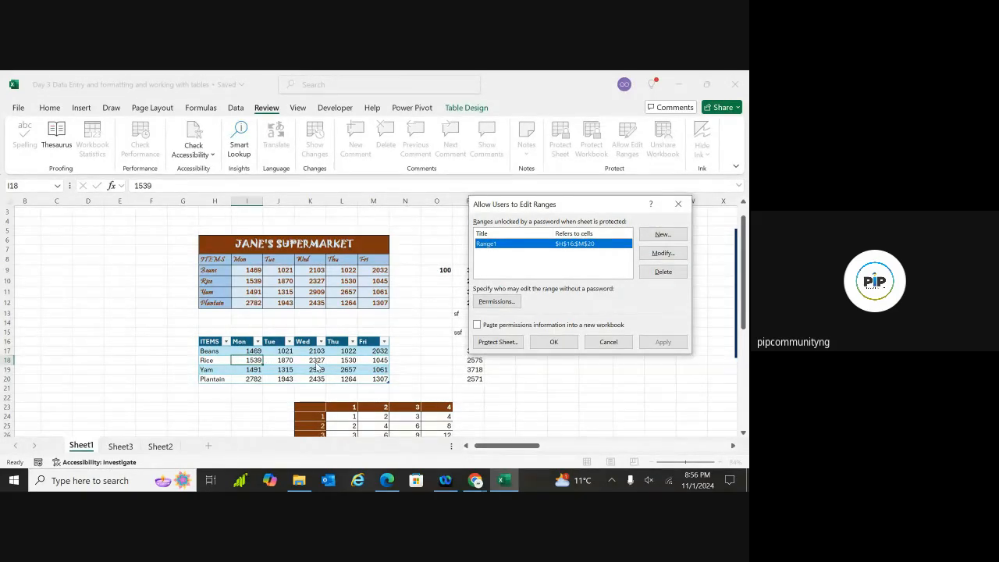
pyautogui.click(679, 204)
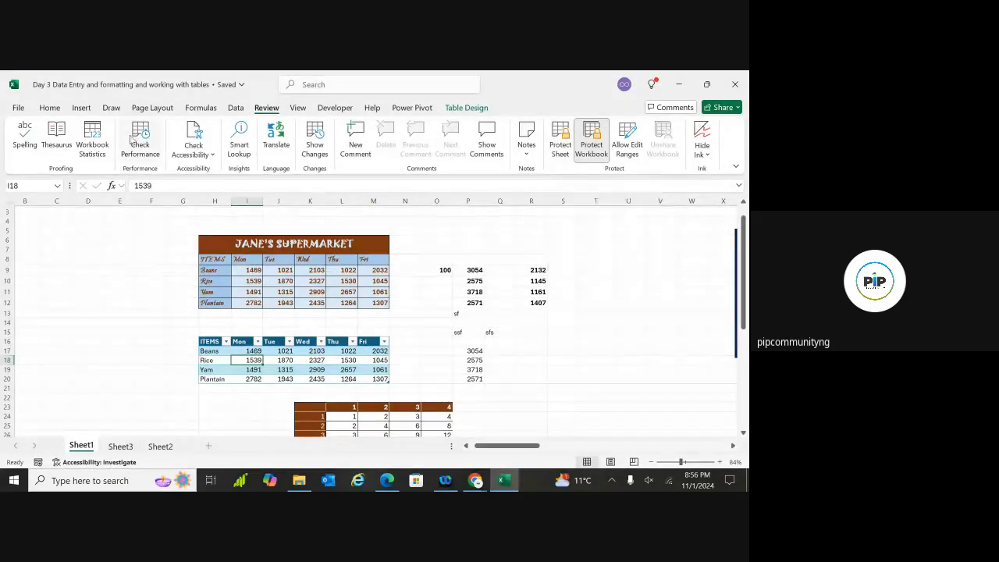
# Protect Sheet1 via Review > Protect Sheet, entering and re-entering the sheet password
pyautogui.click(49, 110)
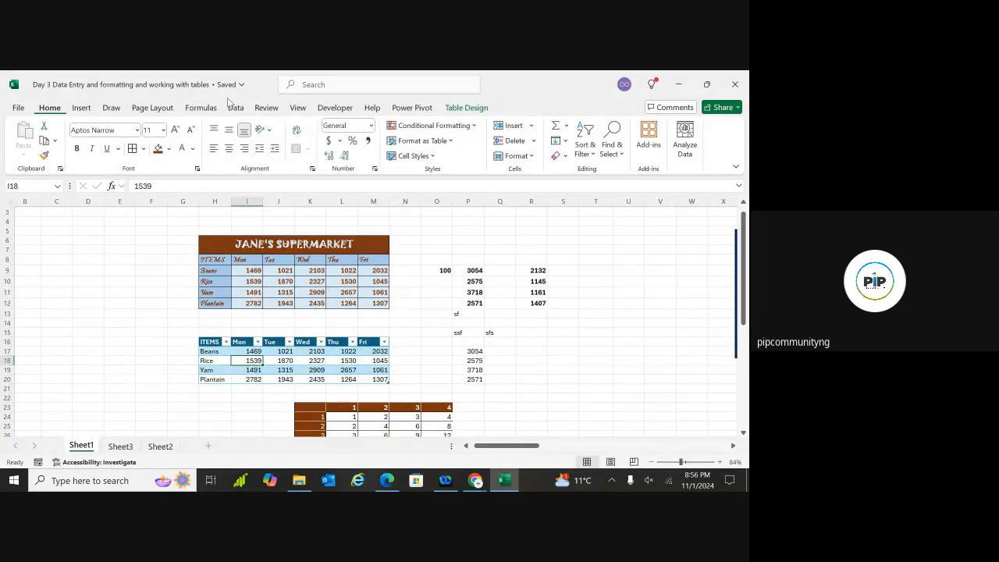
pyautogui.click(531, 158)
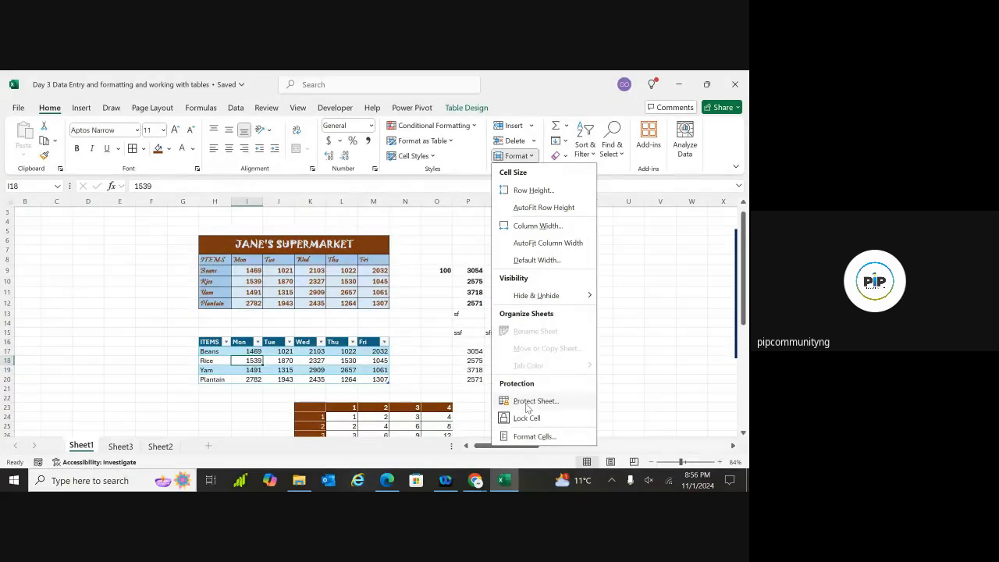
pyautogui.click(269, 109)
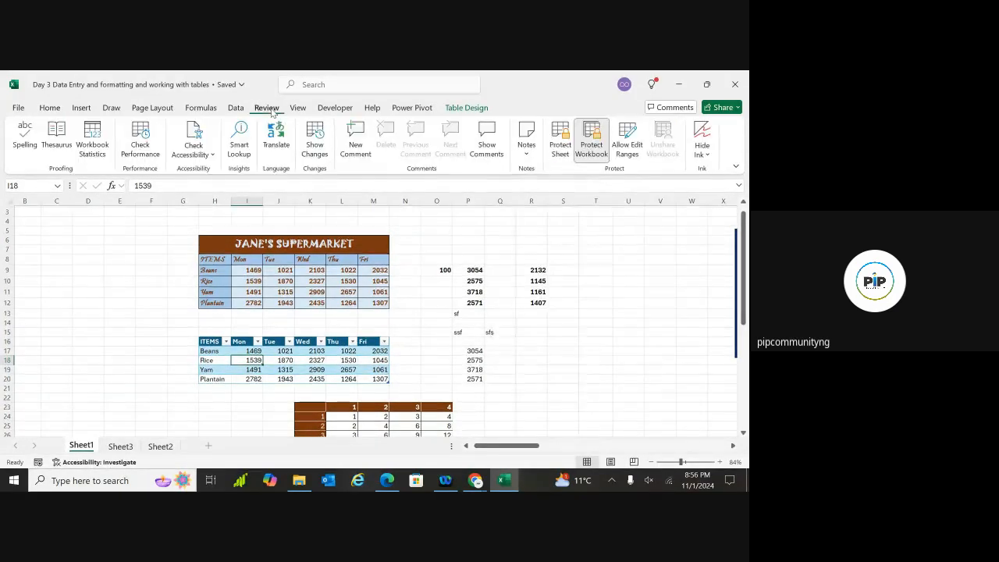
pyautogui.click(560, 142)
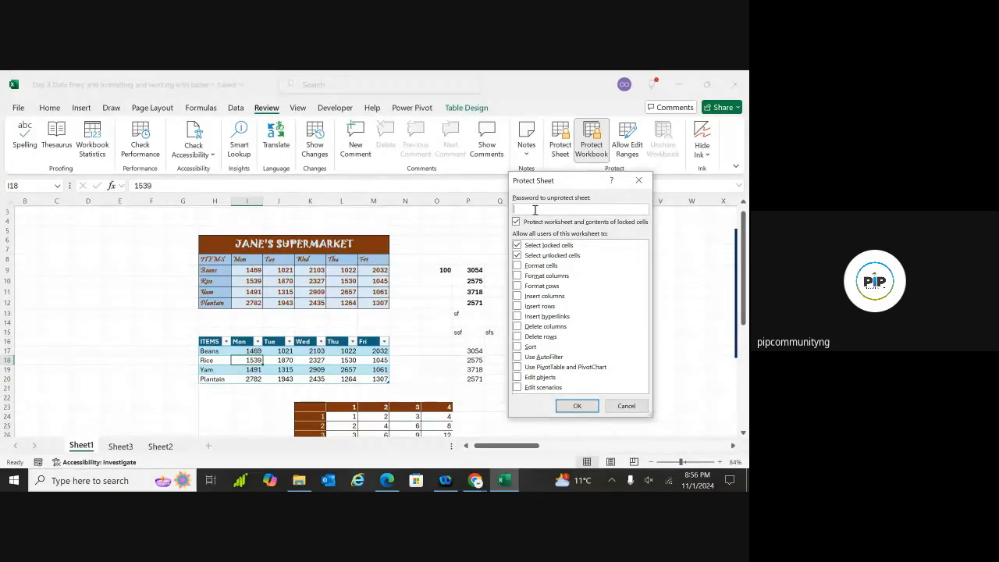
pyautogui.write('••')
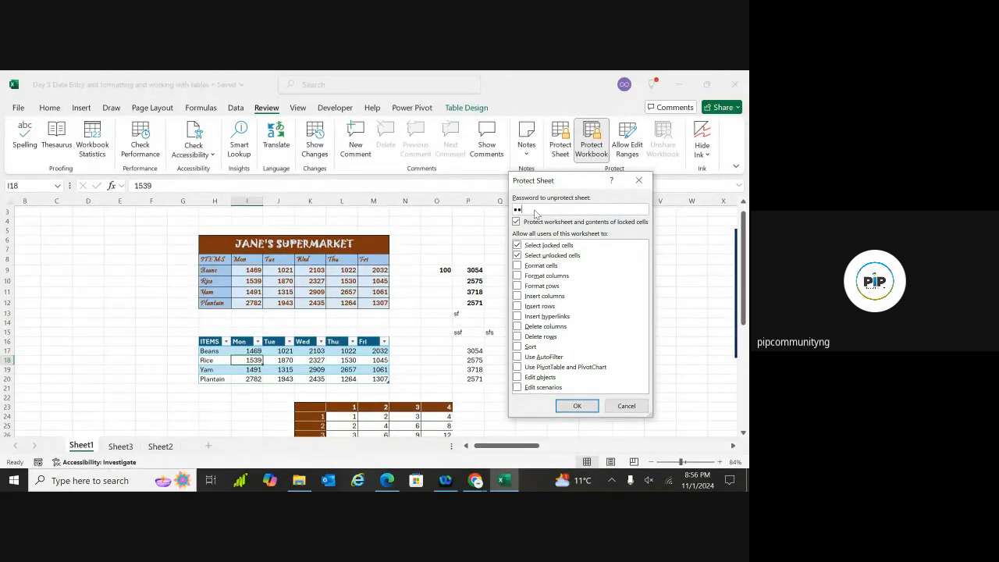
pyautogui.write('••')
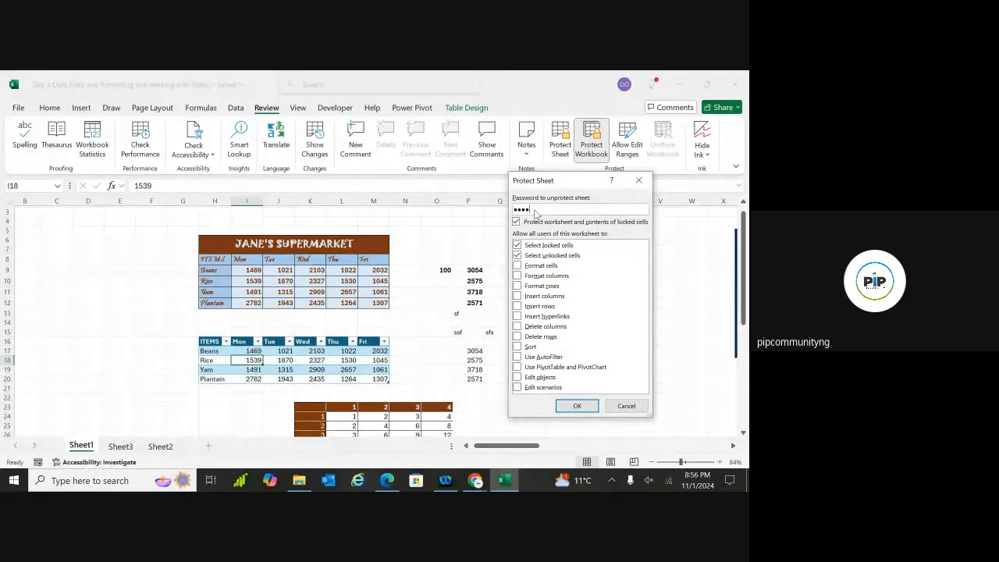
pyautogui.click(578, 406)
pyautogui.write('•')
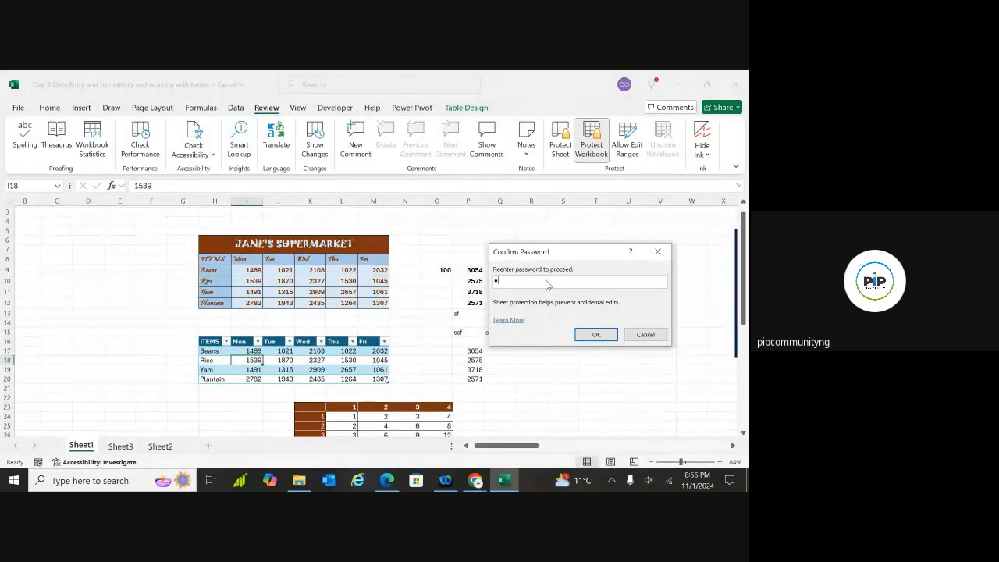
pyautogui.write('•')
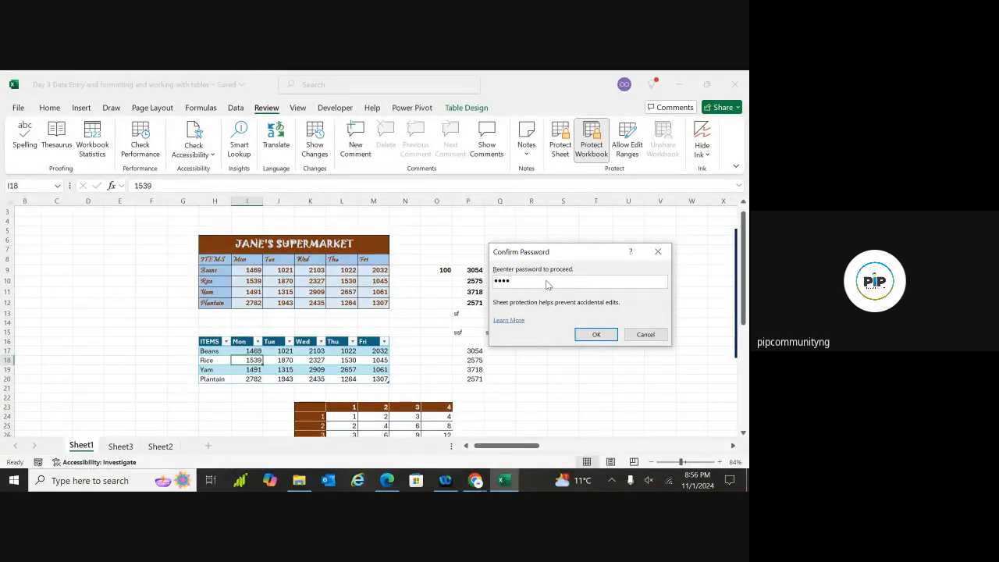
pyautogui.click(601, 334)
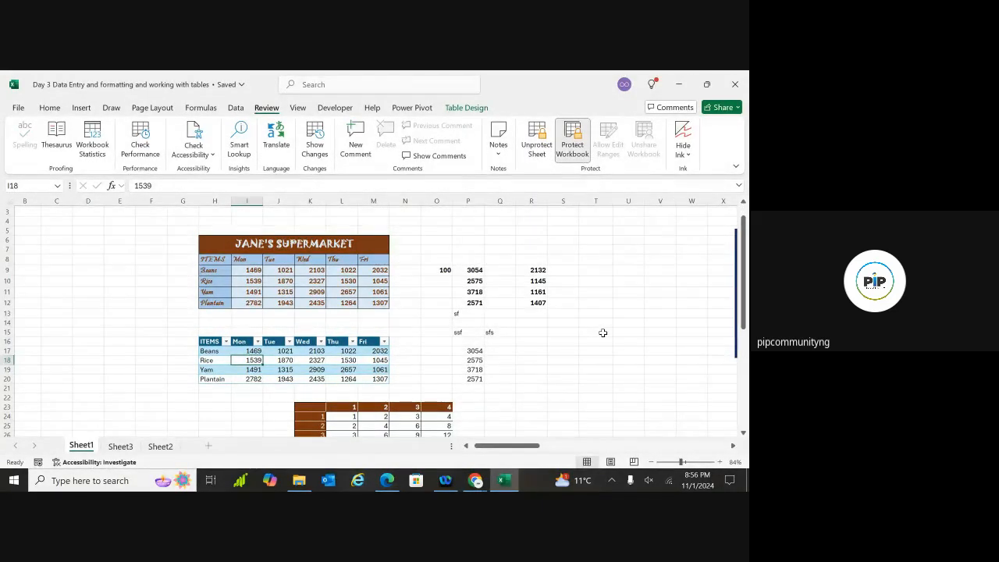
pyautogui.click(689, 292)
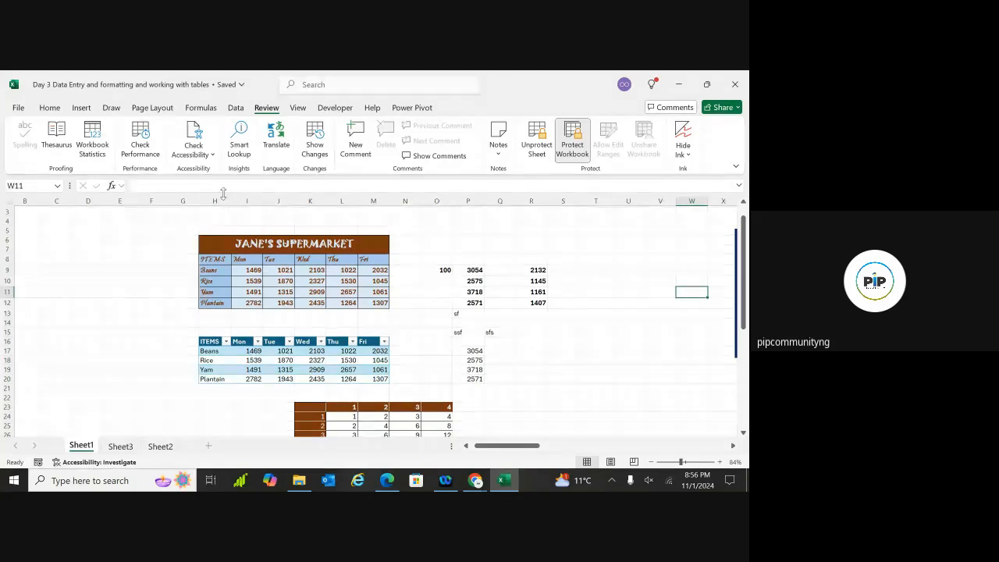
pyautogui.click(50, 109)
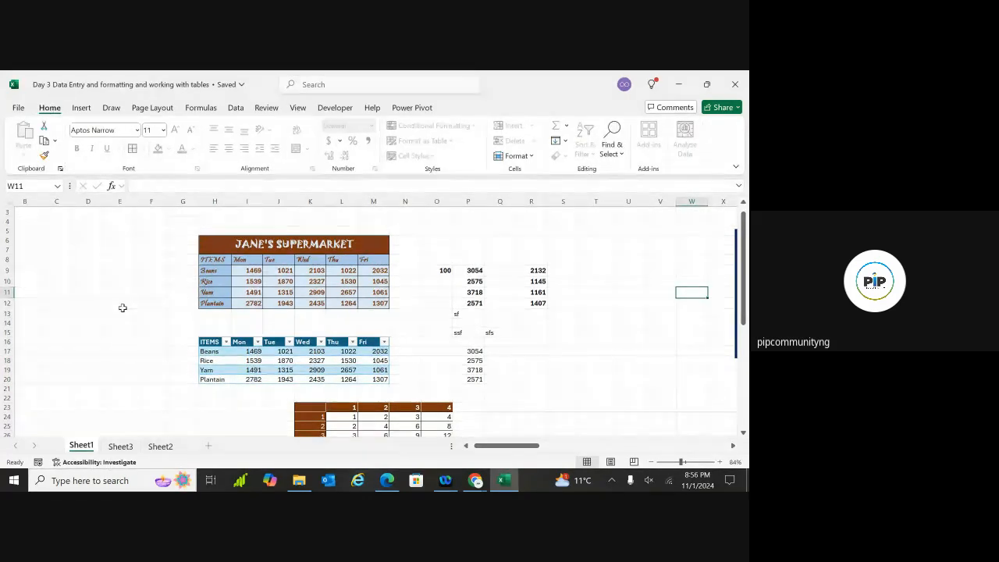
pyautogui.click(191, 331)
pyautogui.click(312, 332)
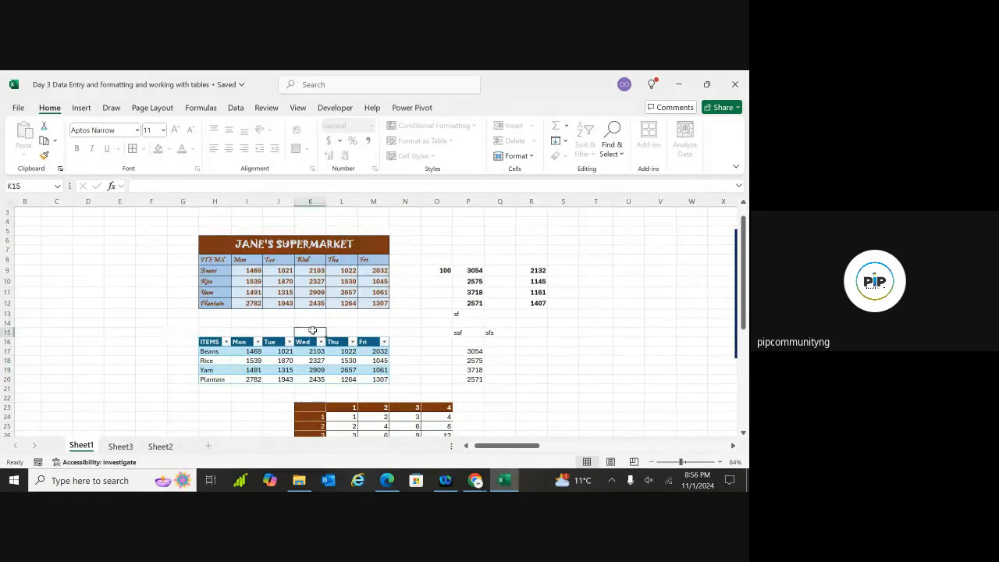
pyautogui.click(432, 351)
pyautogui.click(414, 362)
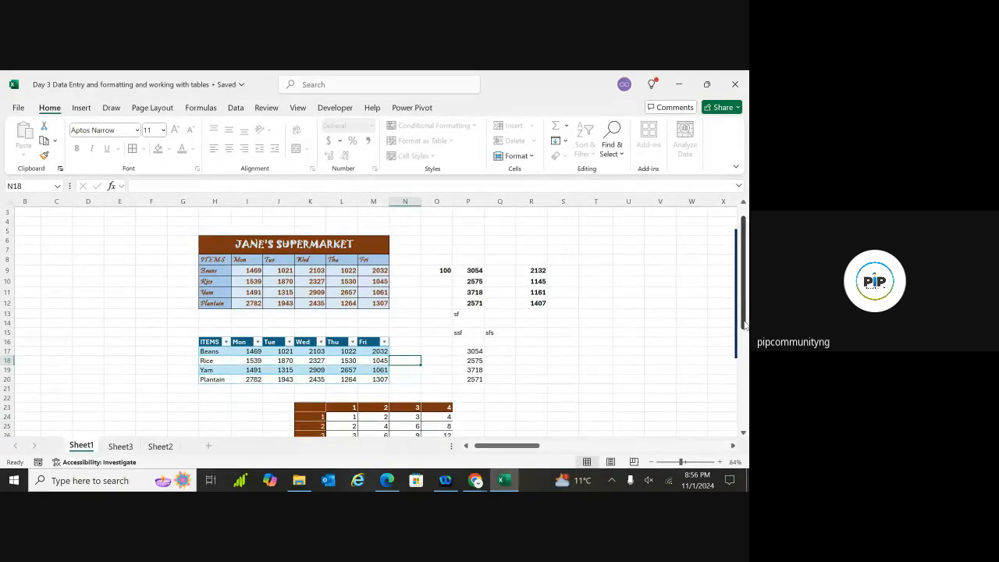
pyautogui.moveTo(744, 313); pyautogui.dragTo(744, 321)
pyautogui.moveTo(446, 337); pyautogui.dragTo(269, 339)
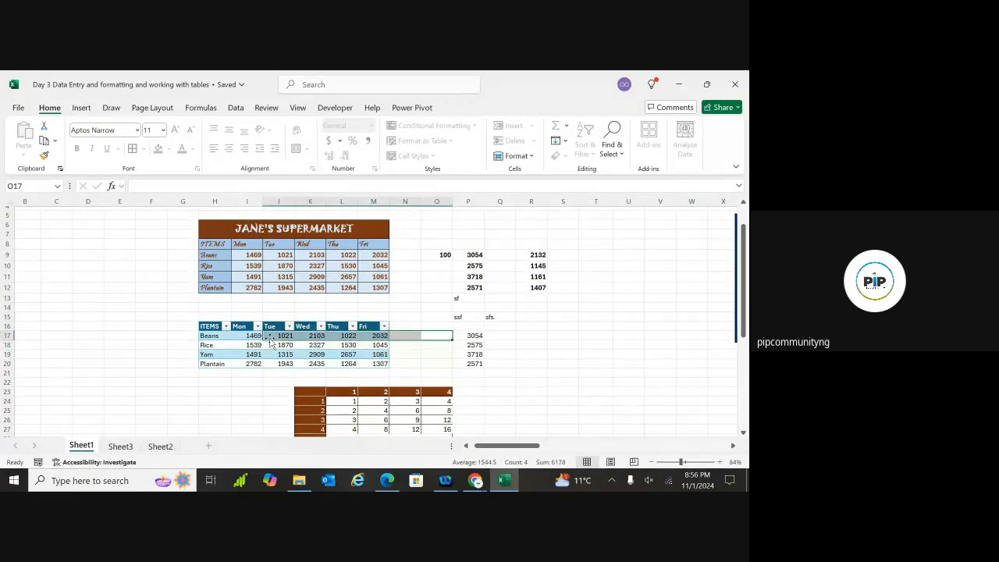
pyautogui.click(222, 361)
pyautogui.click(235, 336)
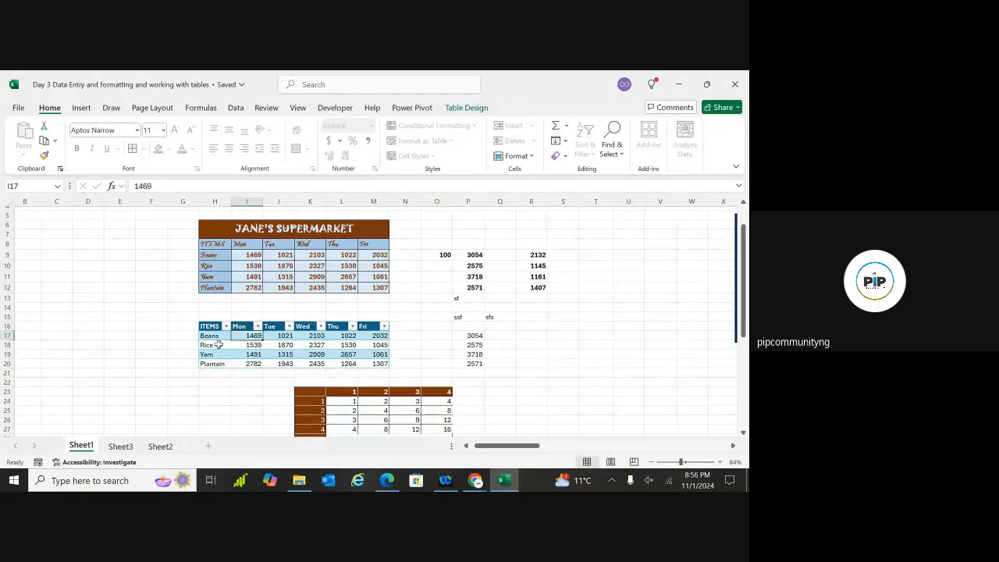
pyautogui.click(219, 344)
pyautogui.doubleClick(218, 345)
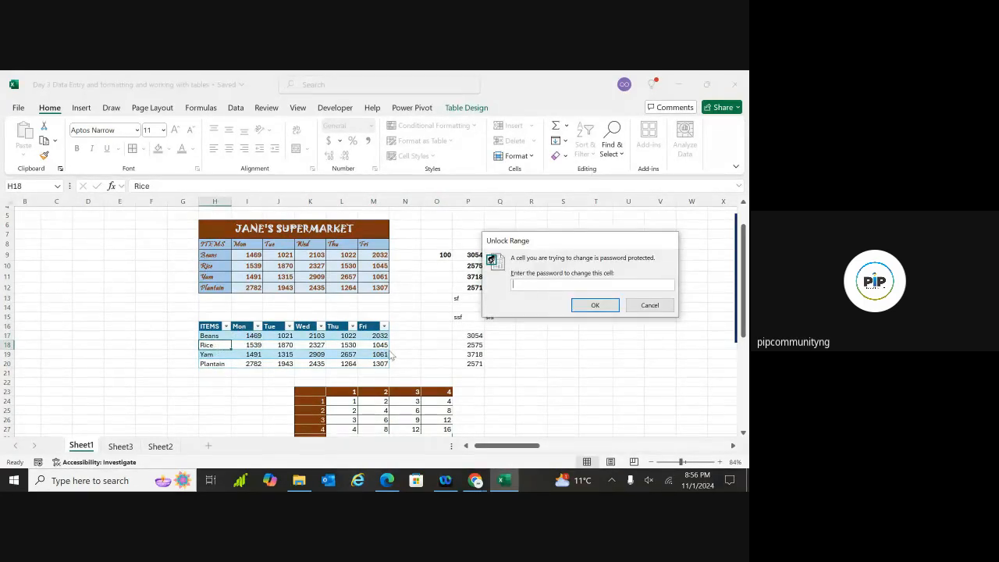
pyautogui.click(647, 304)
pyautogui.click(601, 351)
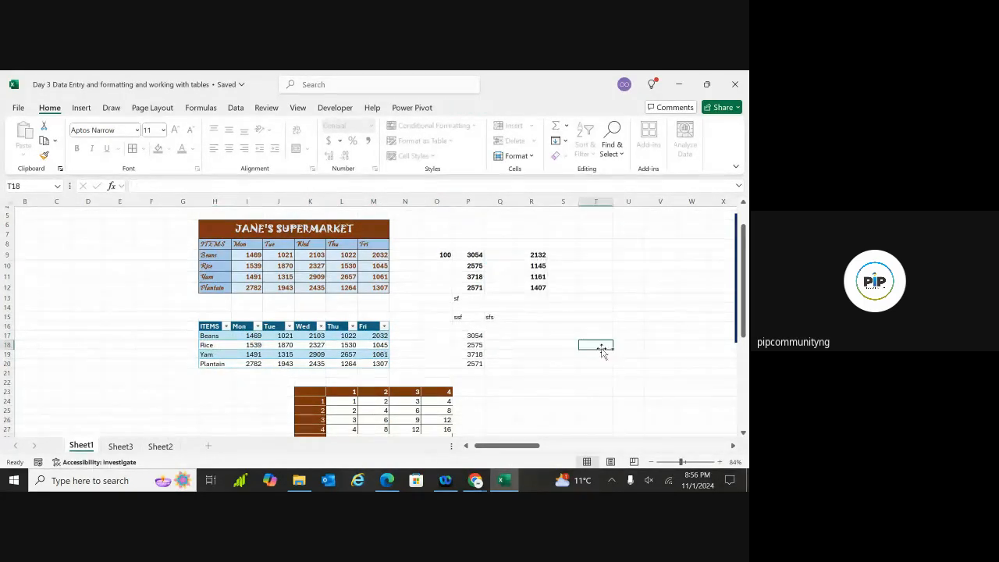
pyautogui.doubleClick(602, 266)
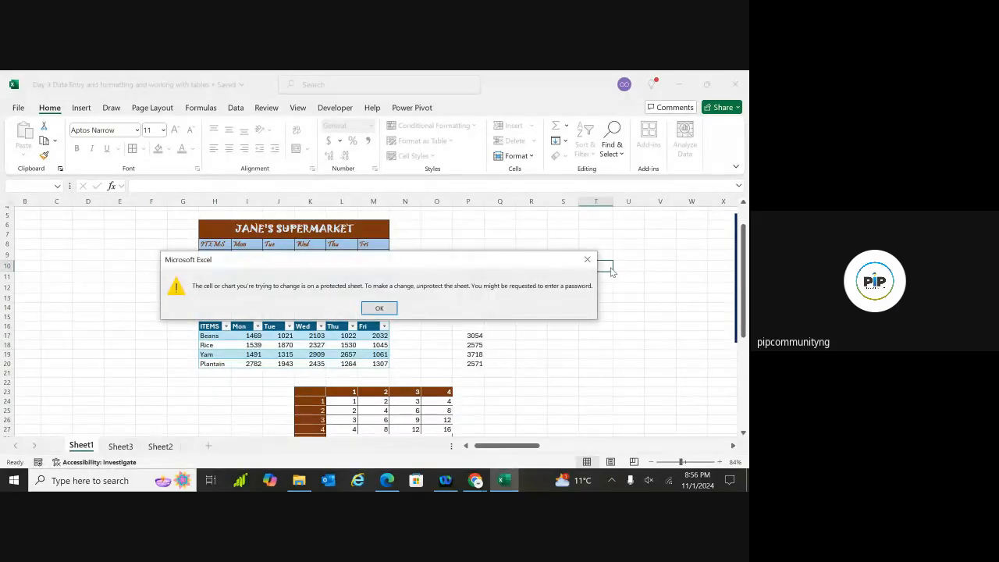
pyautogui.click(587, 259)
pyautogui.click(697, 239)
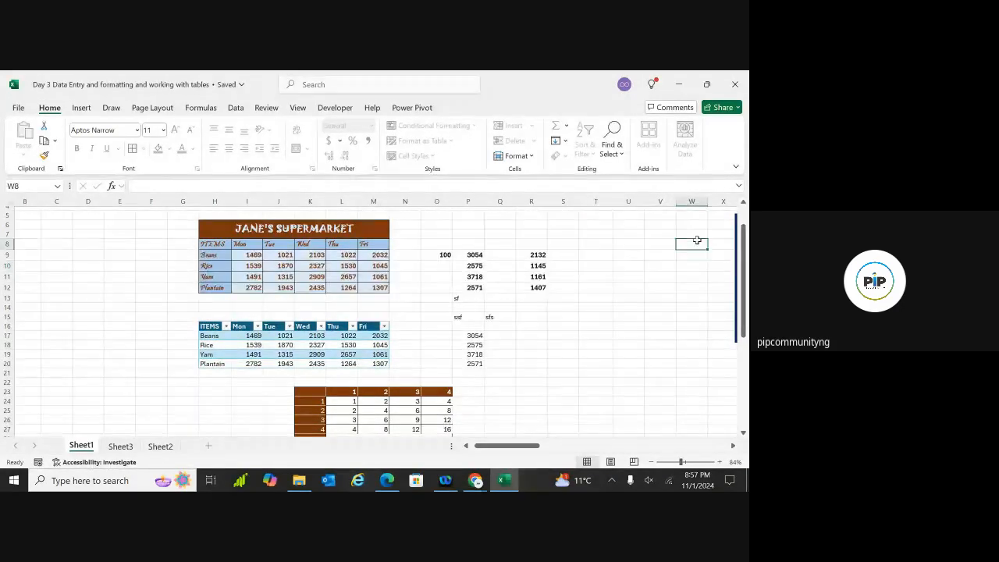
pyautogui.scroll(2, 698, 240)
pyautogui.click(699, 242)
pyautogui.doubleClick(700, 242)
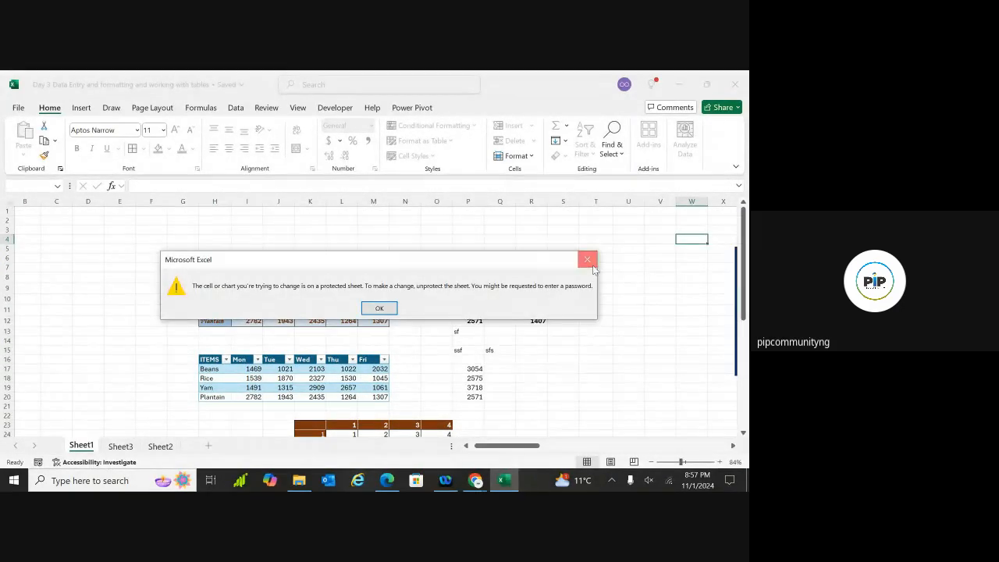
pyautogui.click(587, 259)
pyautogui.click(362, 232)
pyautogui.hotkey('ctrl', 'Up')
pyautogui.click(69, 294)
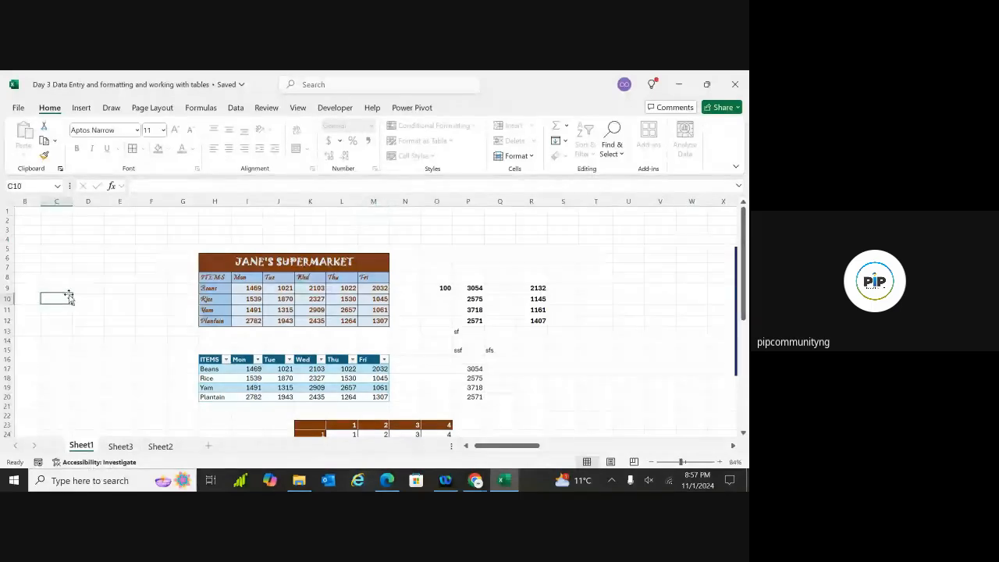
pyautogui.hotkey('ctrl', 'Up')
pyautogui.click(73, 321)
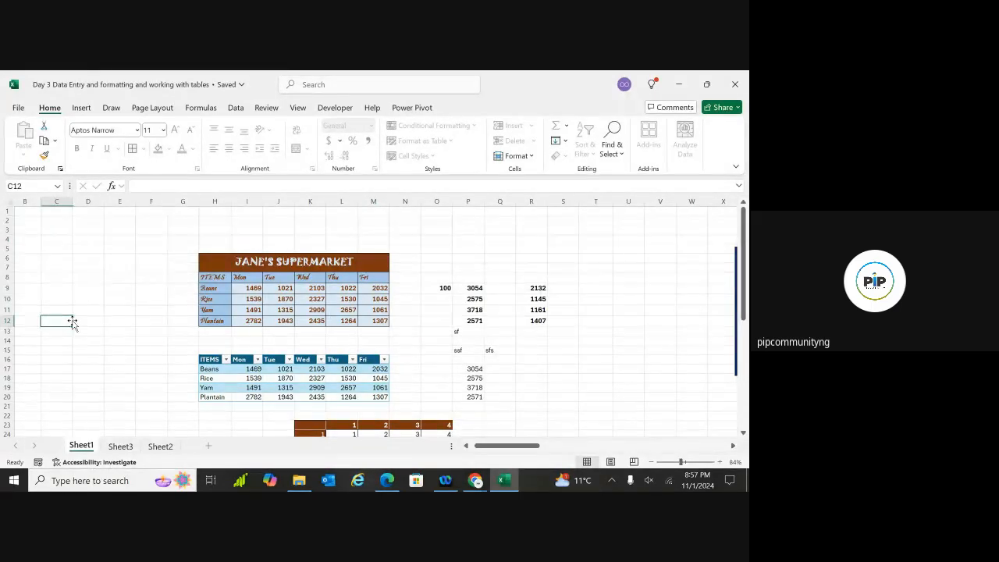
pyautogui.press('Right')
pyautogui.press('Right')
pyautogui.press('Right')
pyautogui.press('Right')
pyautogui.doubleClick(97, 332)
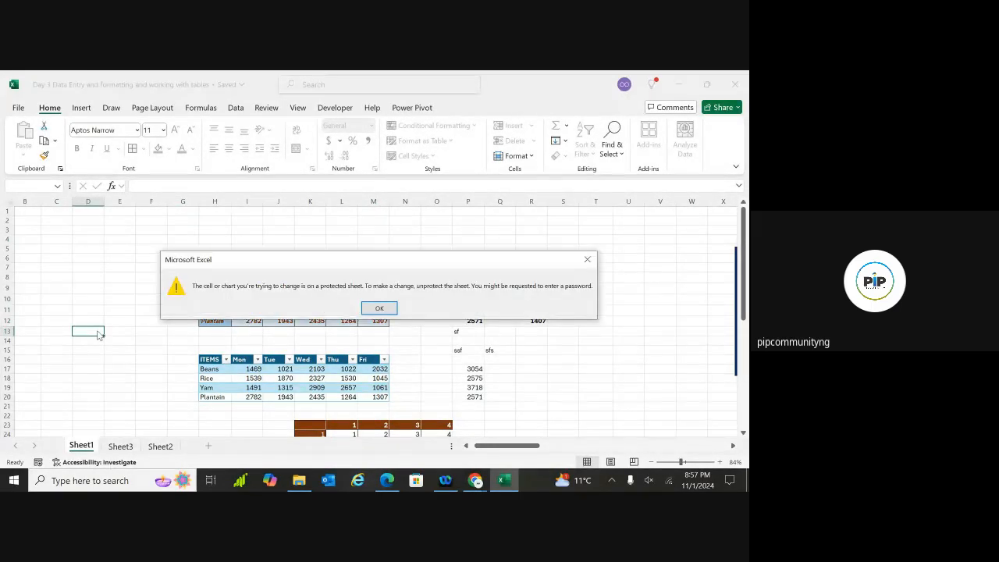
pyautogui.click(390, 307)
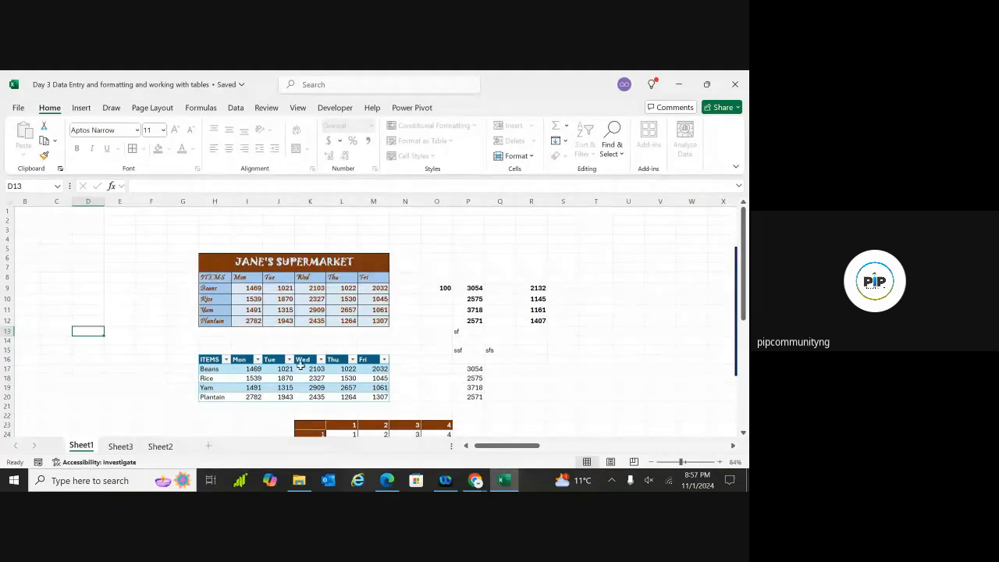
# Unlock Range1 with its password from cell I18, test-type, and leave Rice Monday at 1539
pyautogui.doubleClick(251, 378)
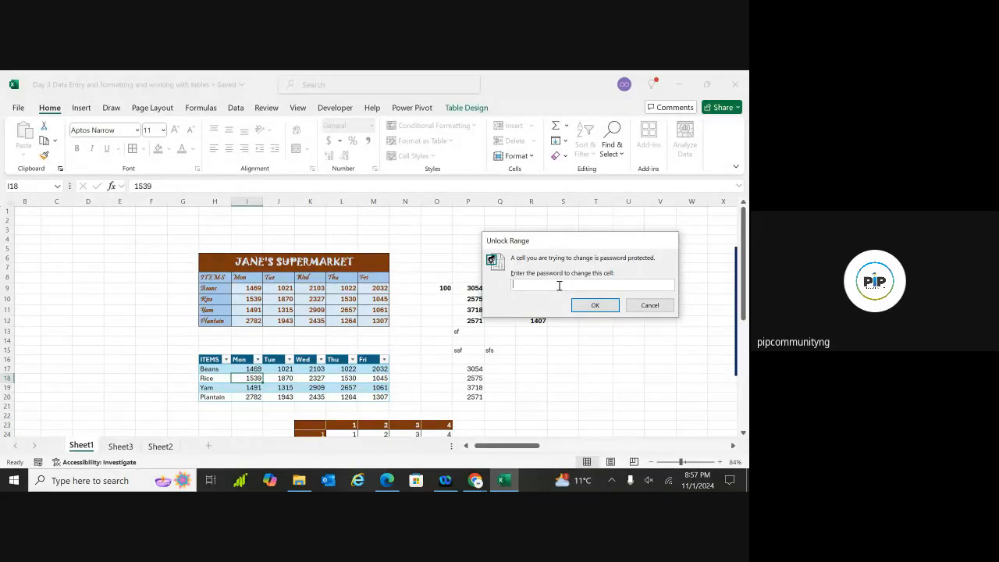
pyautogui.write('1234')
pyautogui.click(586, 302)
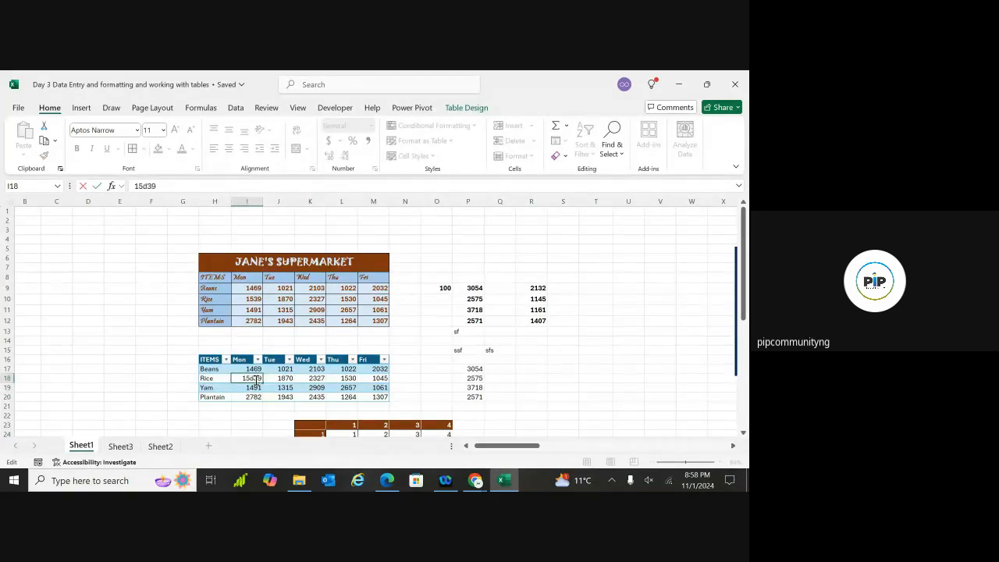
pyautogui.write('sdfsdfd')
pyautogui.press('BackSpace')
pyautogui.press('BackSpace')
pyautogui.press('BackSpace')
pyautogui.press('BackSpace')
pyautogui.press('BackSpace')
pyautogui.press('BackSpace')
pyautogui.press('BackSpace')
pyautogui.press('BackSpace')
pyautogui.click(492, 351)
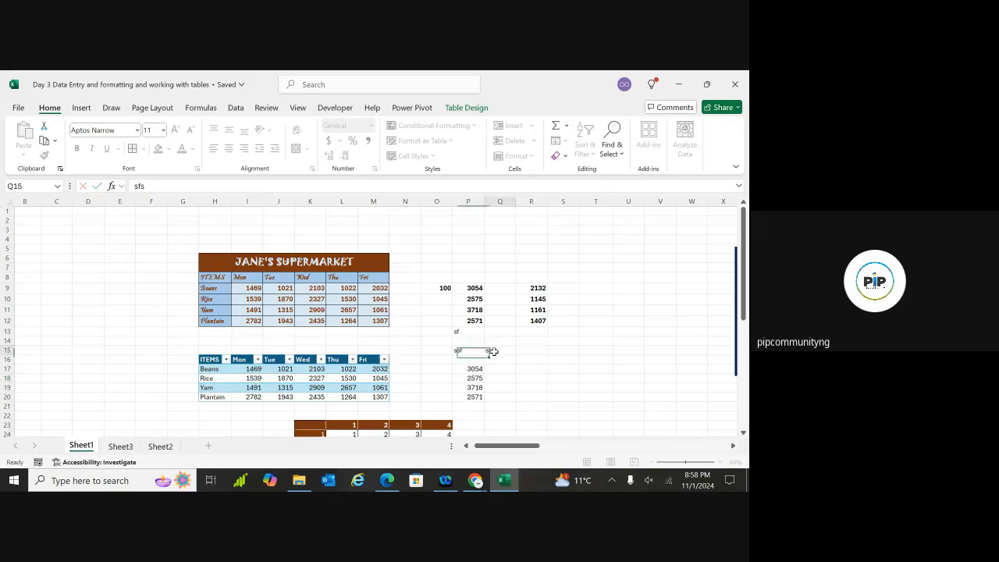
pyautogui.click(593, 385)
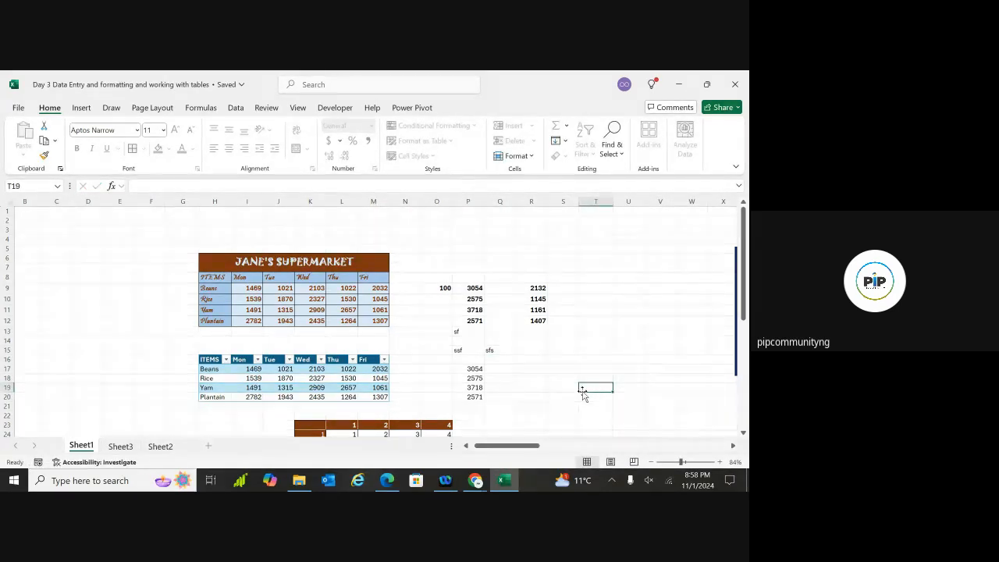
pyautogui.moveTo(474, 485)
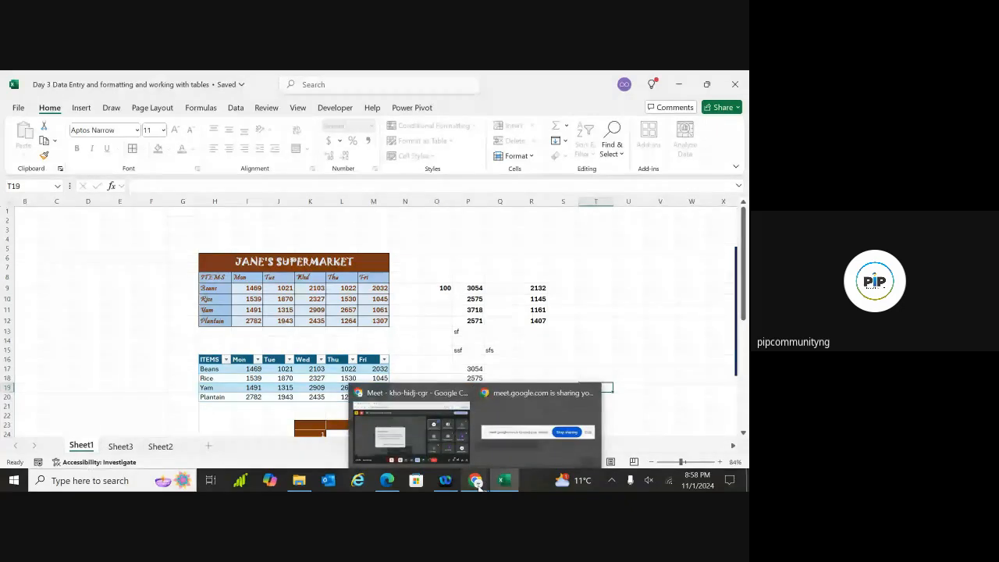
pyautogui.click(476, 484)
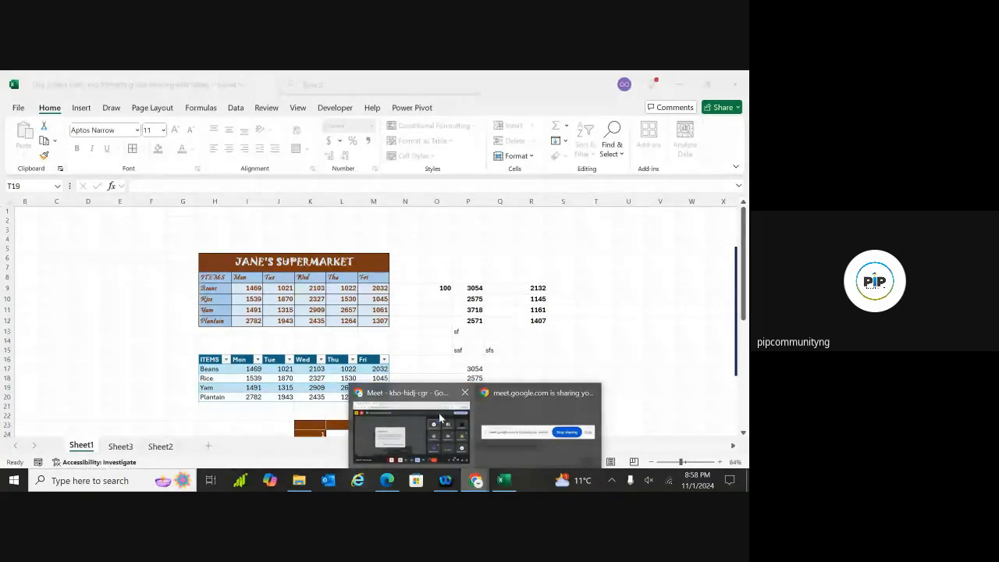
pyautogui.click(425, 399)
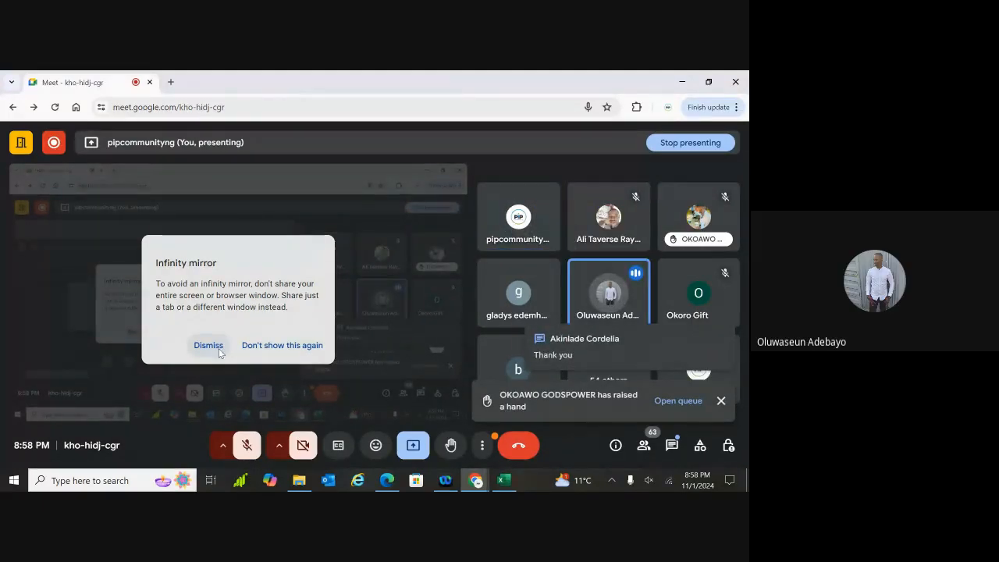
pyautogui.click(218, 351)
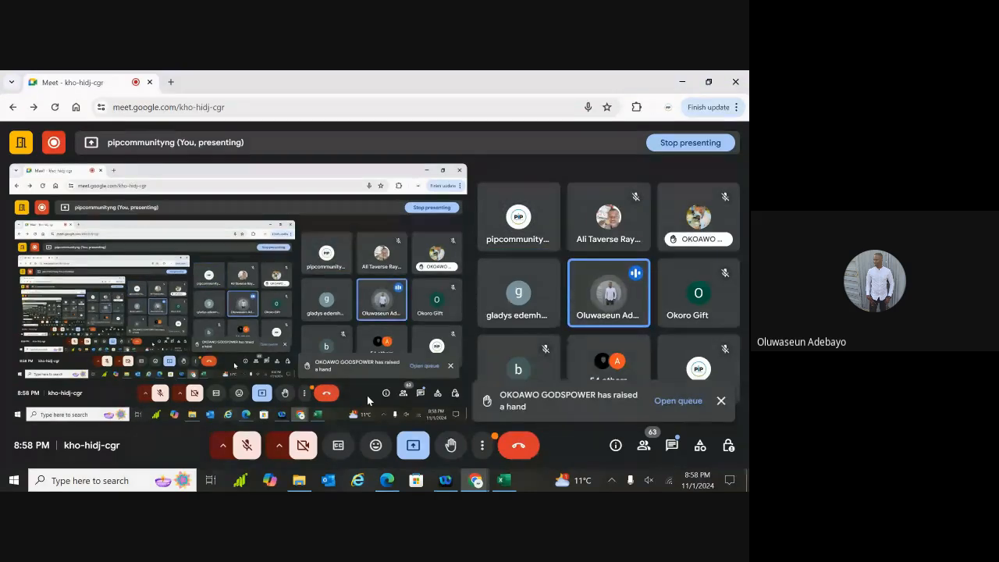
pyautogui.click(386, 445)
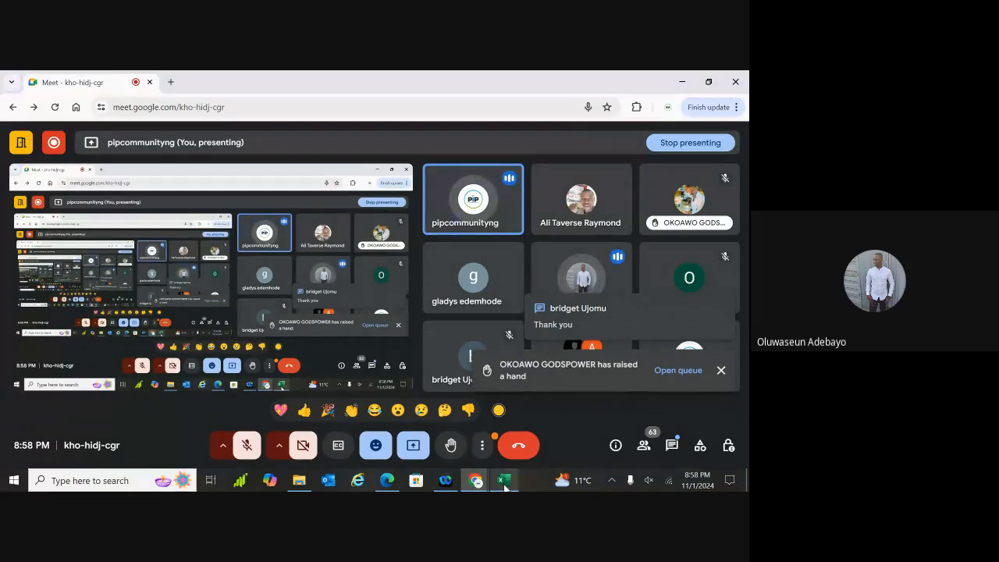
pyautogui.moveTo(503, 482)
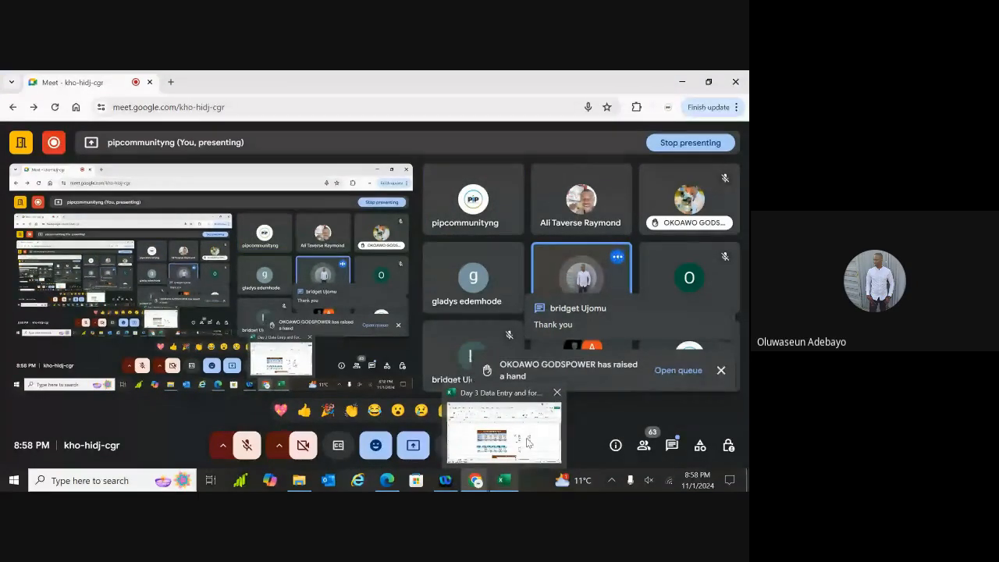
pyautogui.click(479, 416)
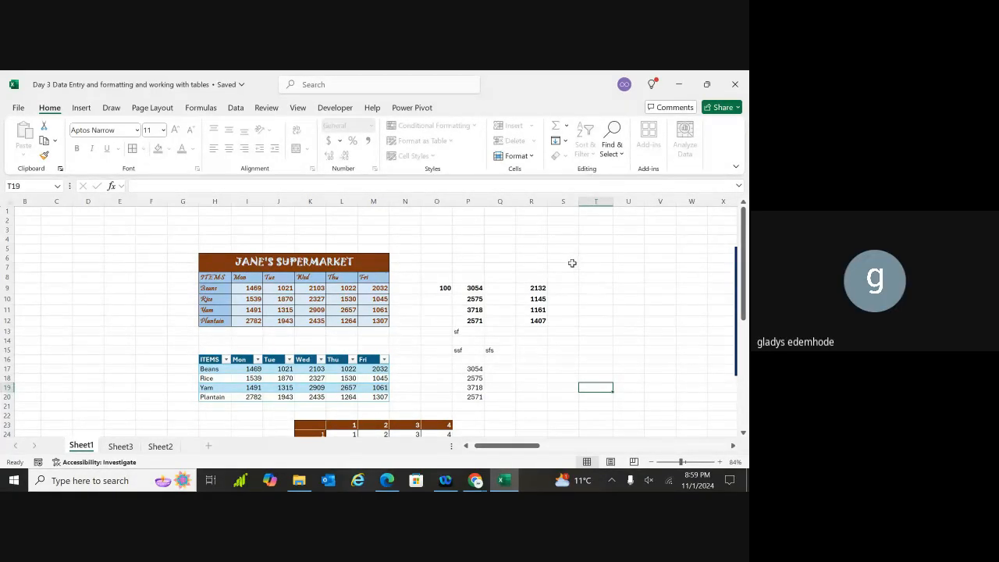
# Select several empty ranges on the sheet, including P4:S6, T9:V10 and a block from R3
pyautogui.moveTo(572, 263); pyautogui.dragTo(430, 236)
pyautogui.click(432, 238)
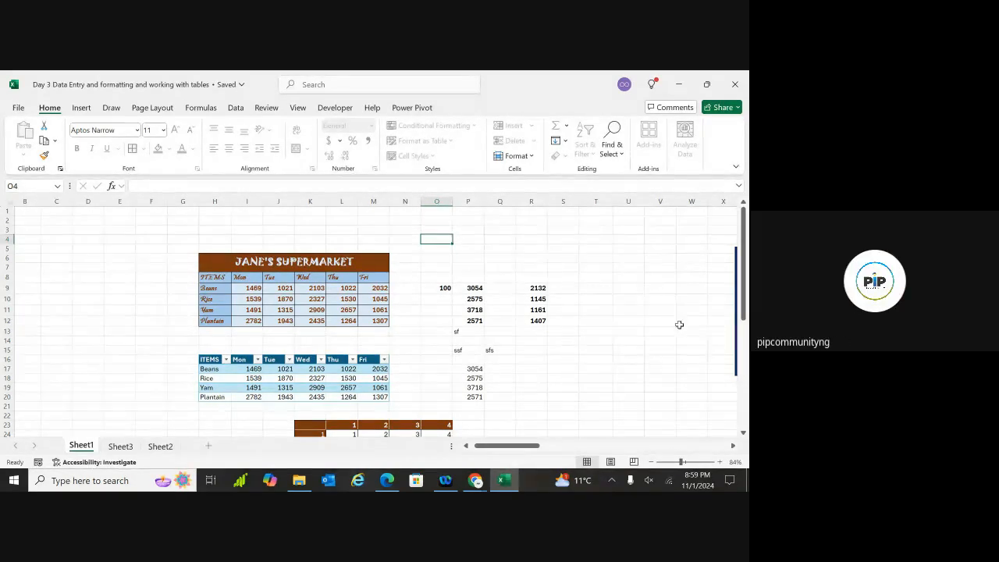
pyautogui.moveTo(646, 288); pyautogui.dragTo(591, 296)
pyautogui.moveTo(536, 230); pyautogui.dragTo(639, 359)
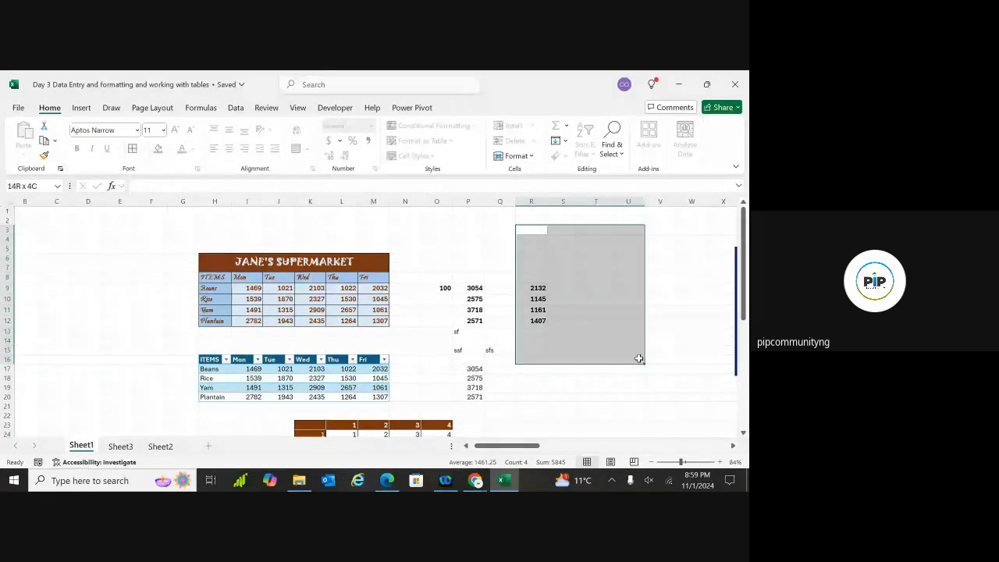
pyautogui.click(541, 404)
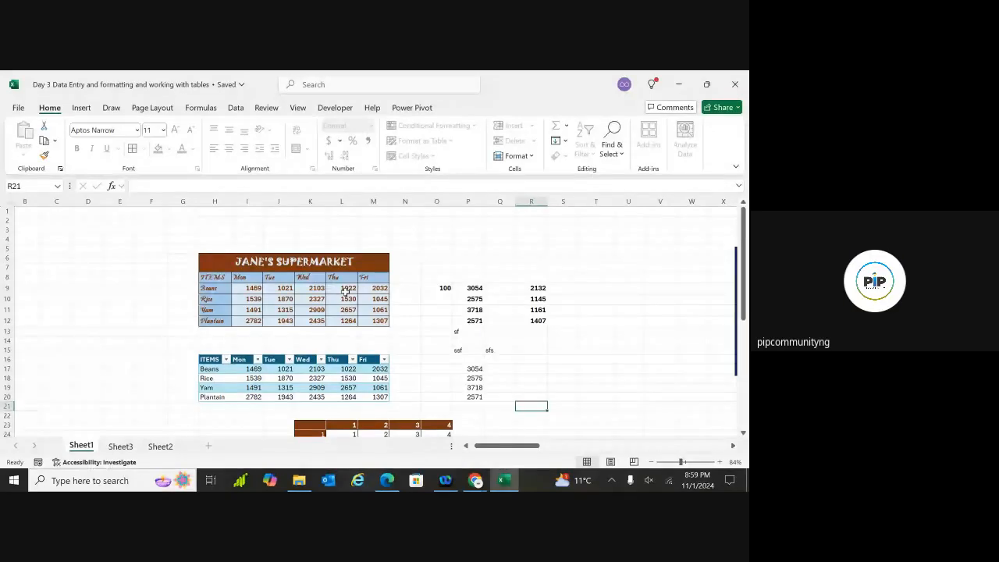
pyautogui.click(313, 299)
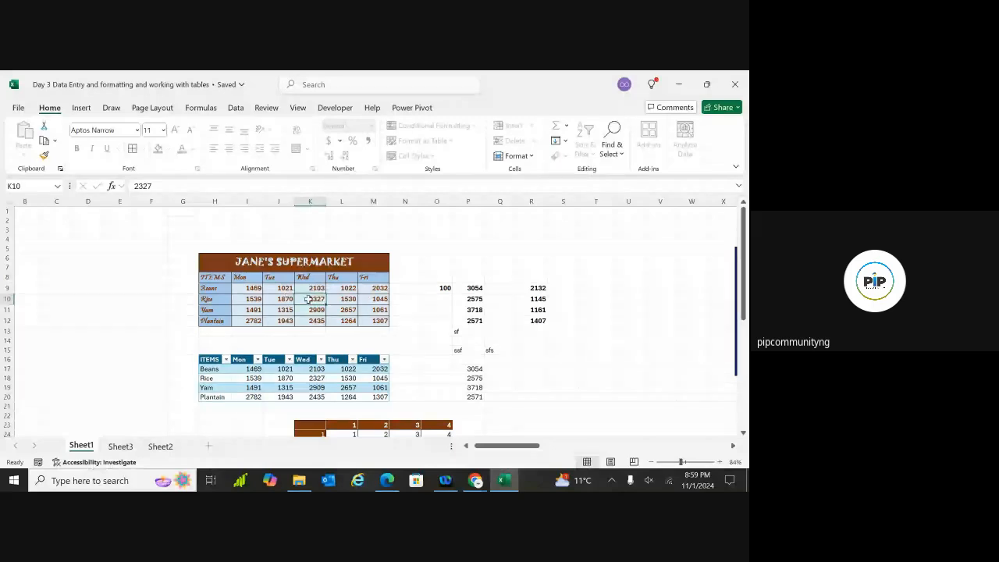
pyautogui.doubleClick(367, 310)
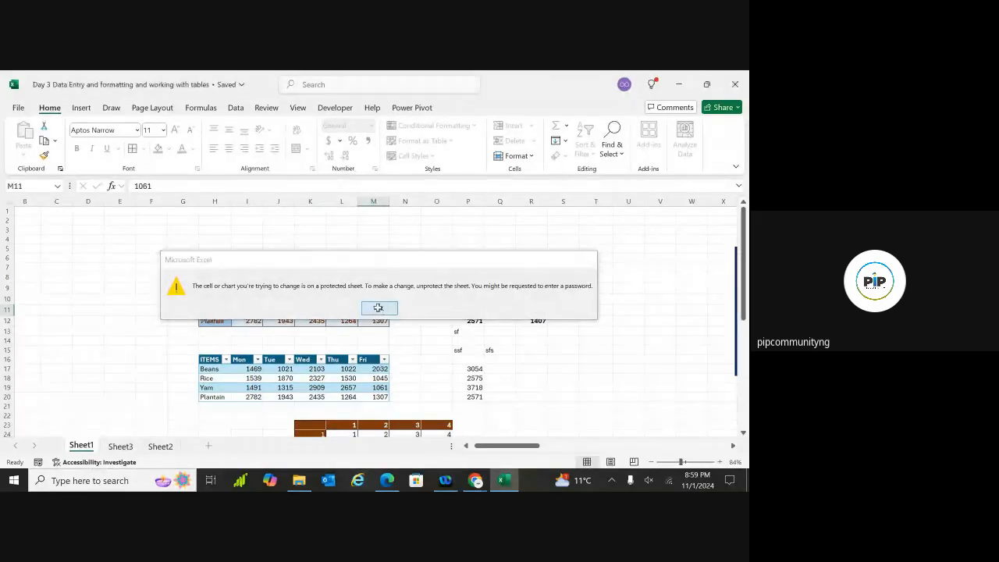
pyautogui.click(378, 307)
pyautogui.click(531, 266)
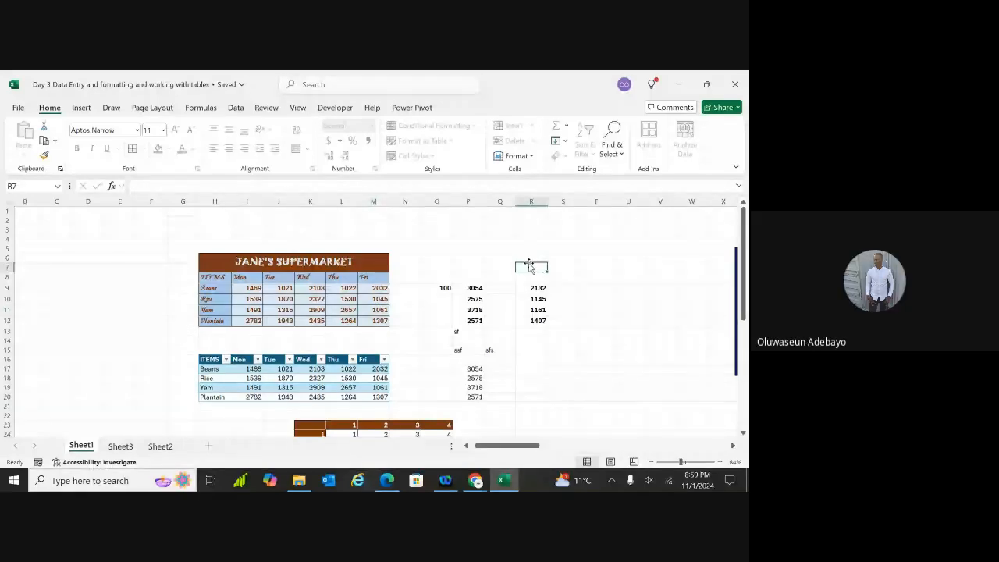
pyautogui.moveTo(474, 480)
pyautogui.click(406, 414)
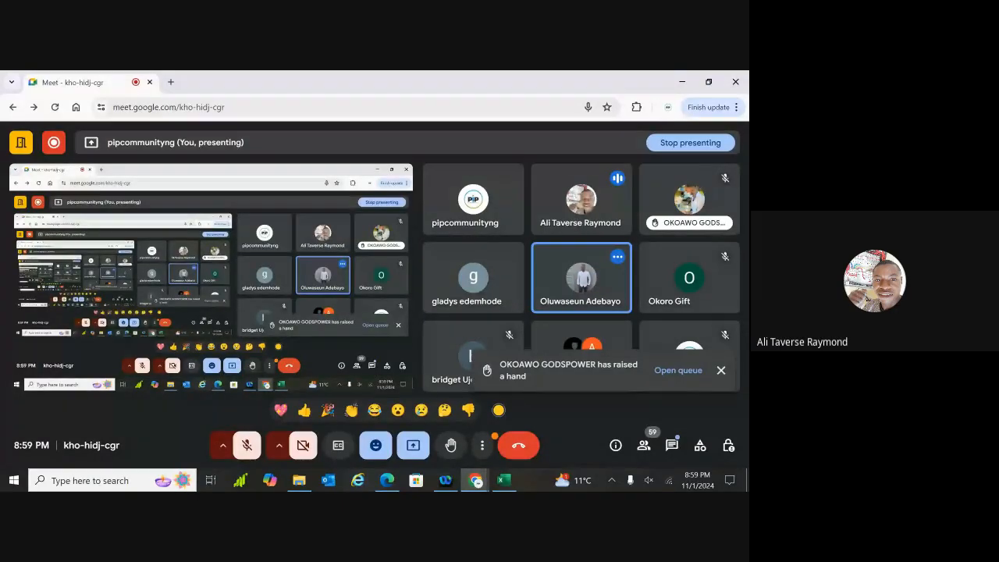
# From More options, open Manage recording and choose Stop recording
pyautogui.click(481, 445)
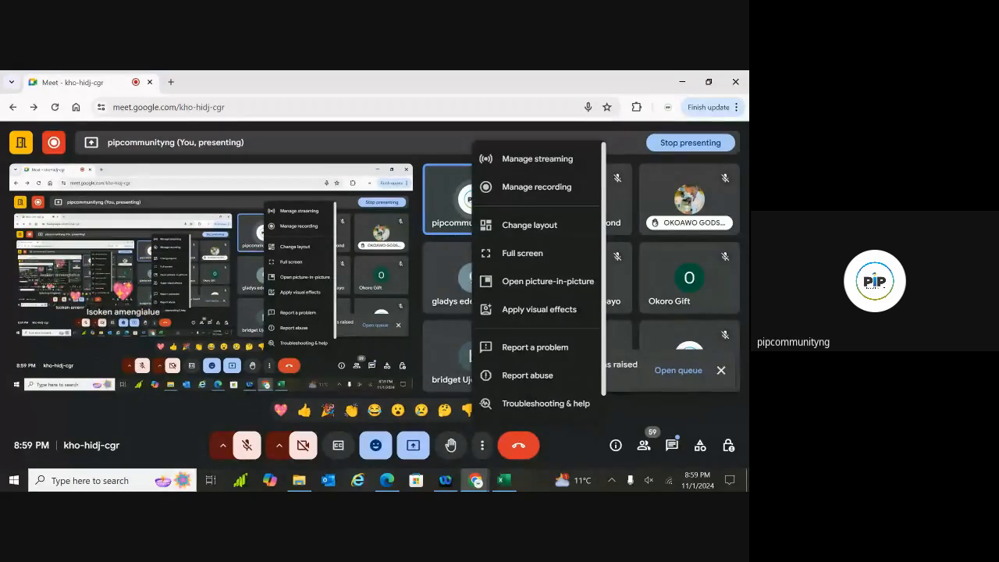
pyautogui.click(536, 188)
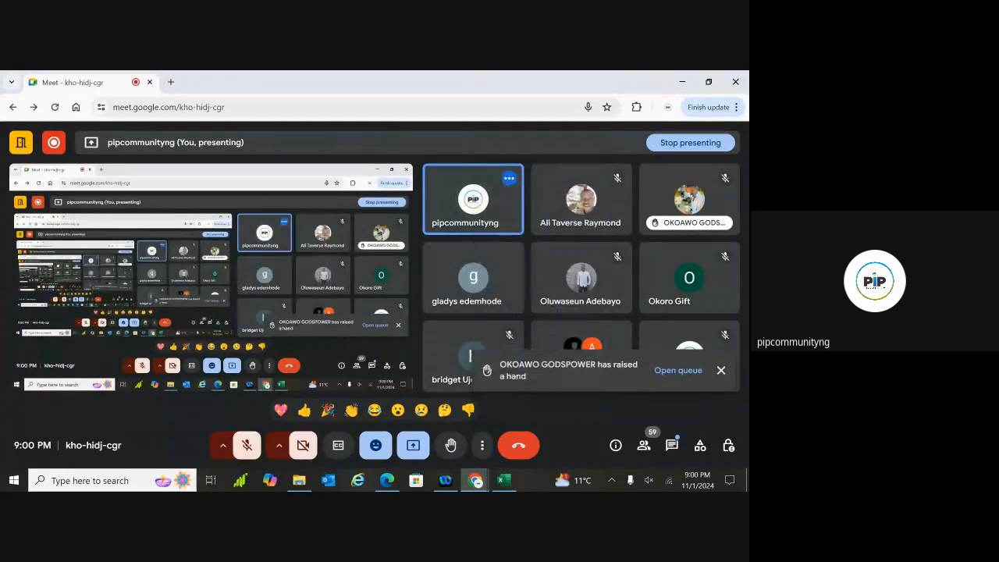
pyautogui.scroll(-3, 633, 281)
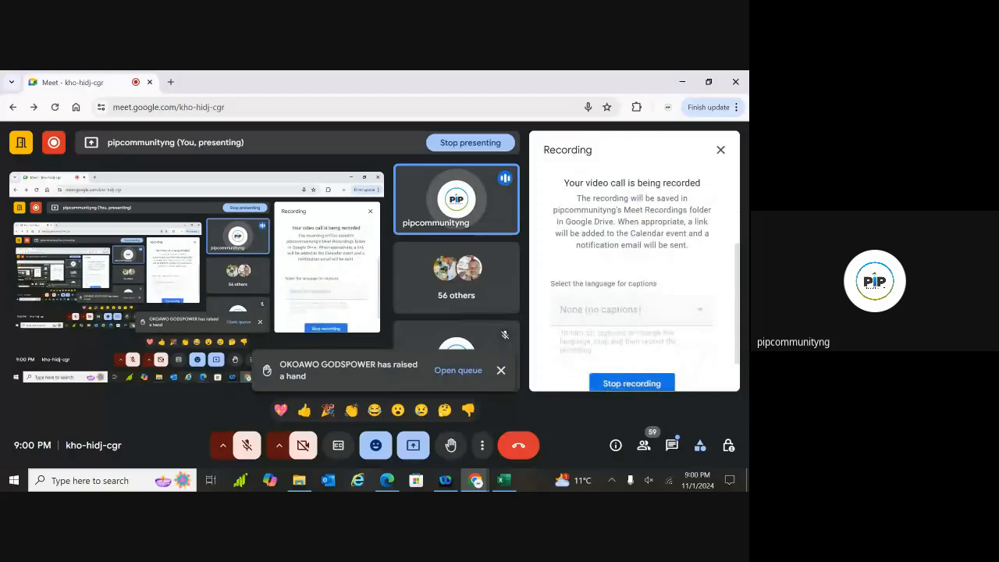
pyautogui.click(632, 384)
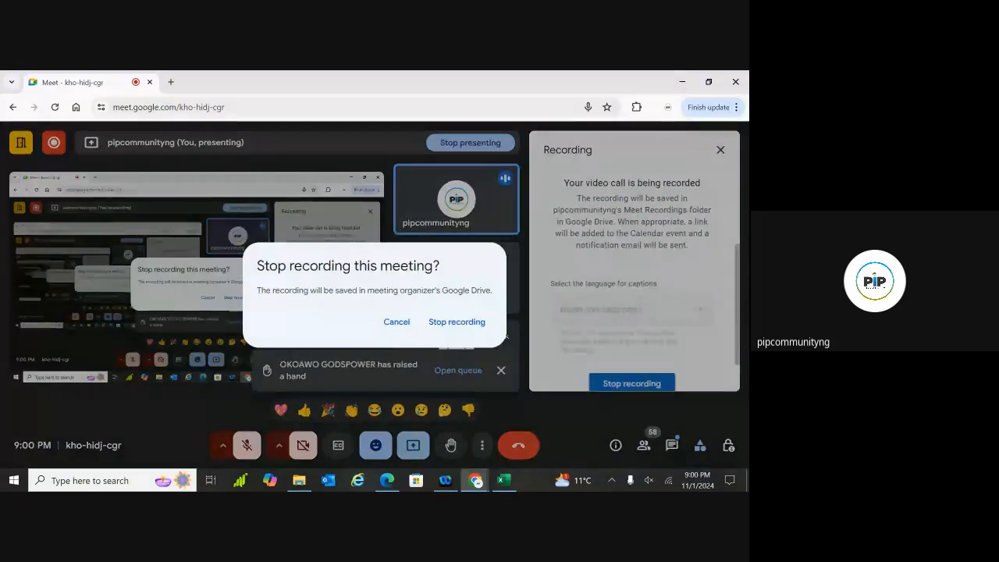